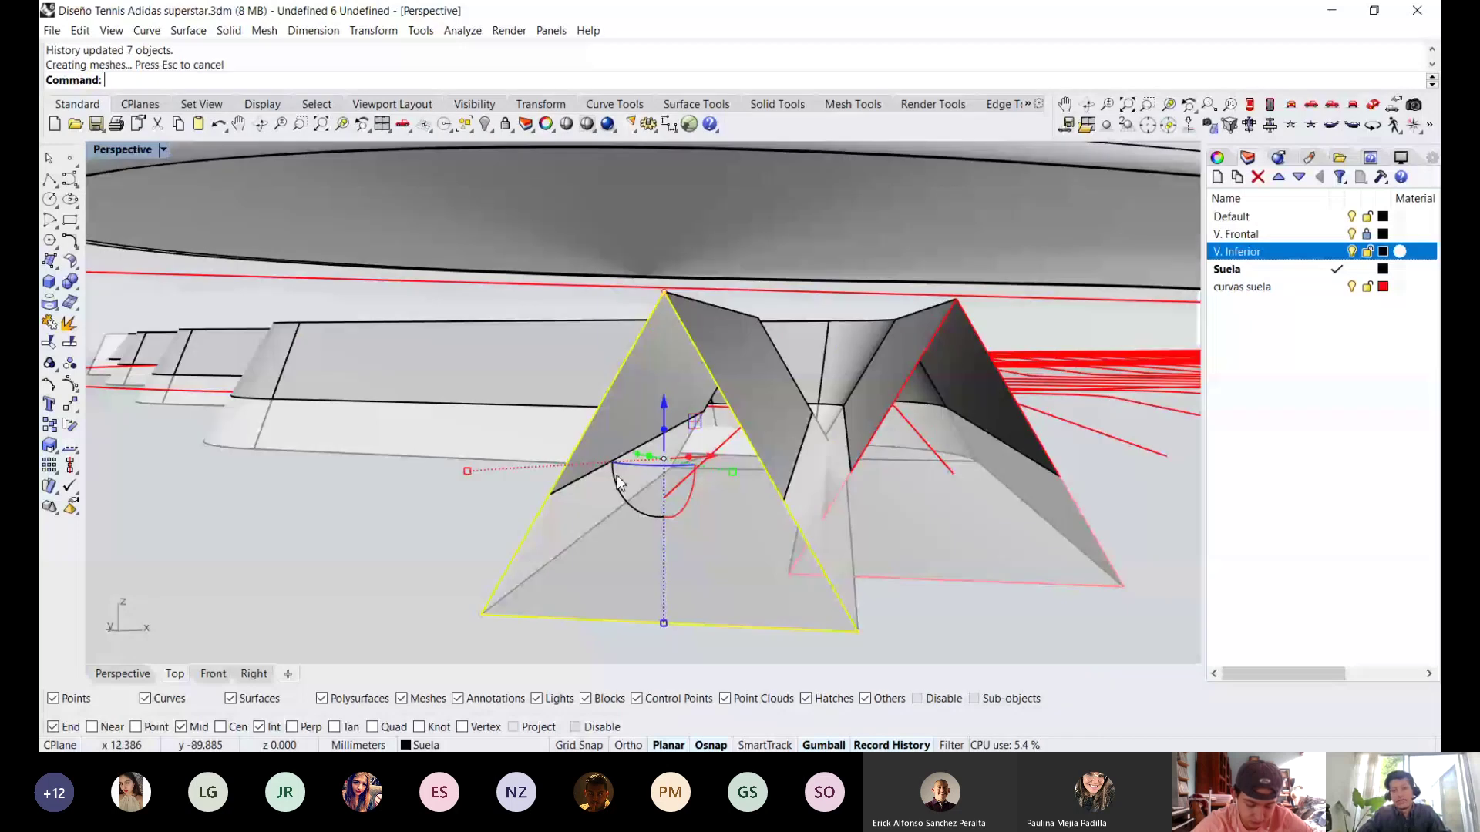
Scale up the left triangular sweep profile slightly at the open end of the zigzag tread.
mouse_move(617, 478)
right_mouse_down()
mouse_move(660, 423)
mouse_move(617, 486)
right_mouse_up()
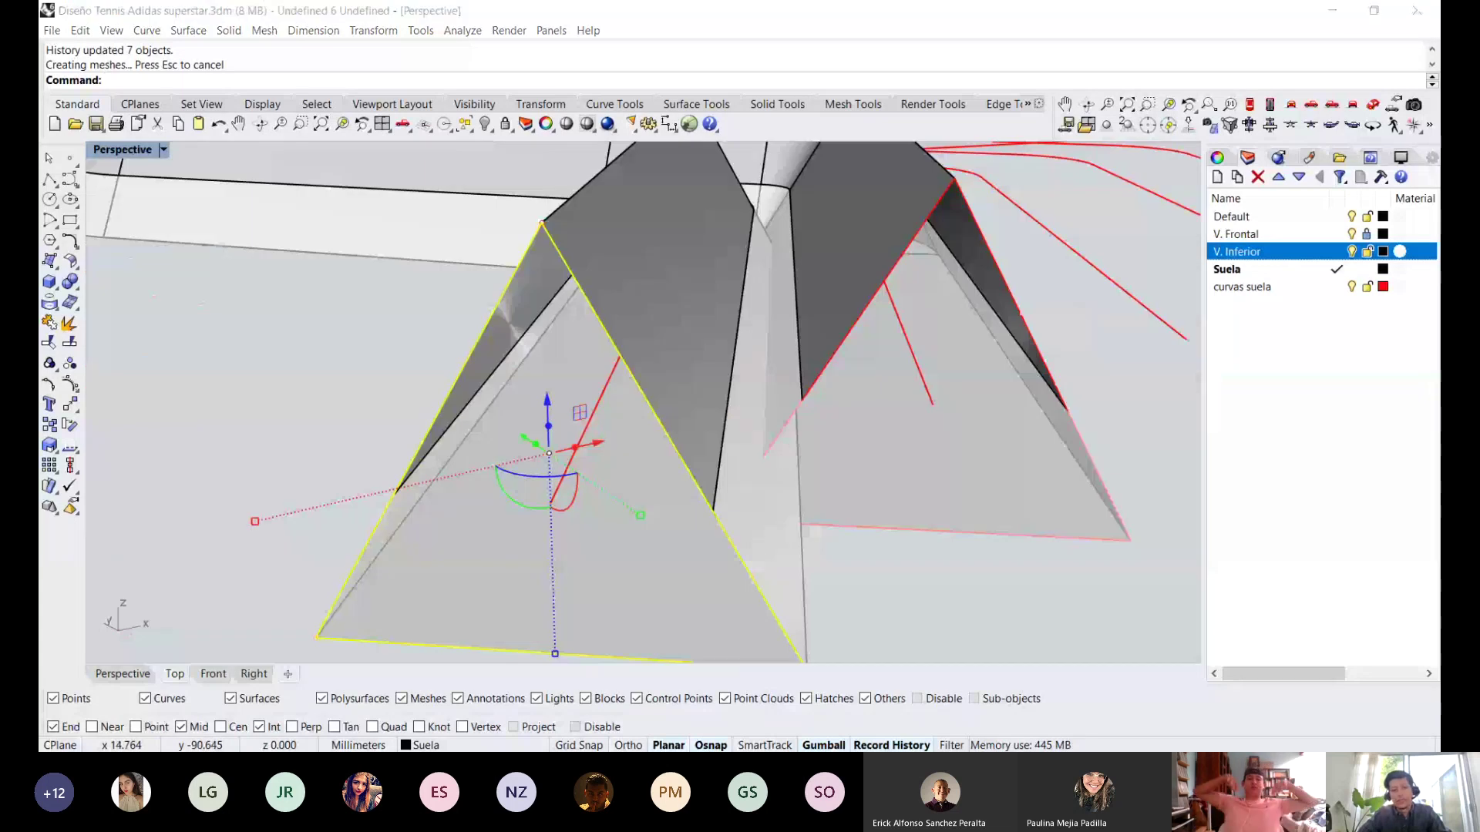
left_click(710, 366)
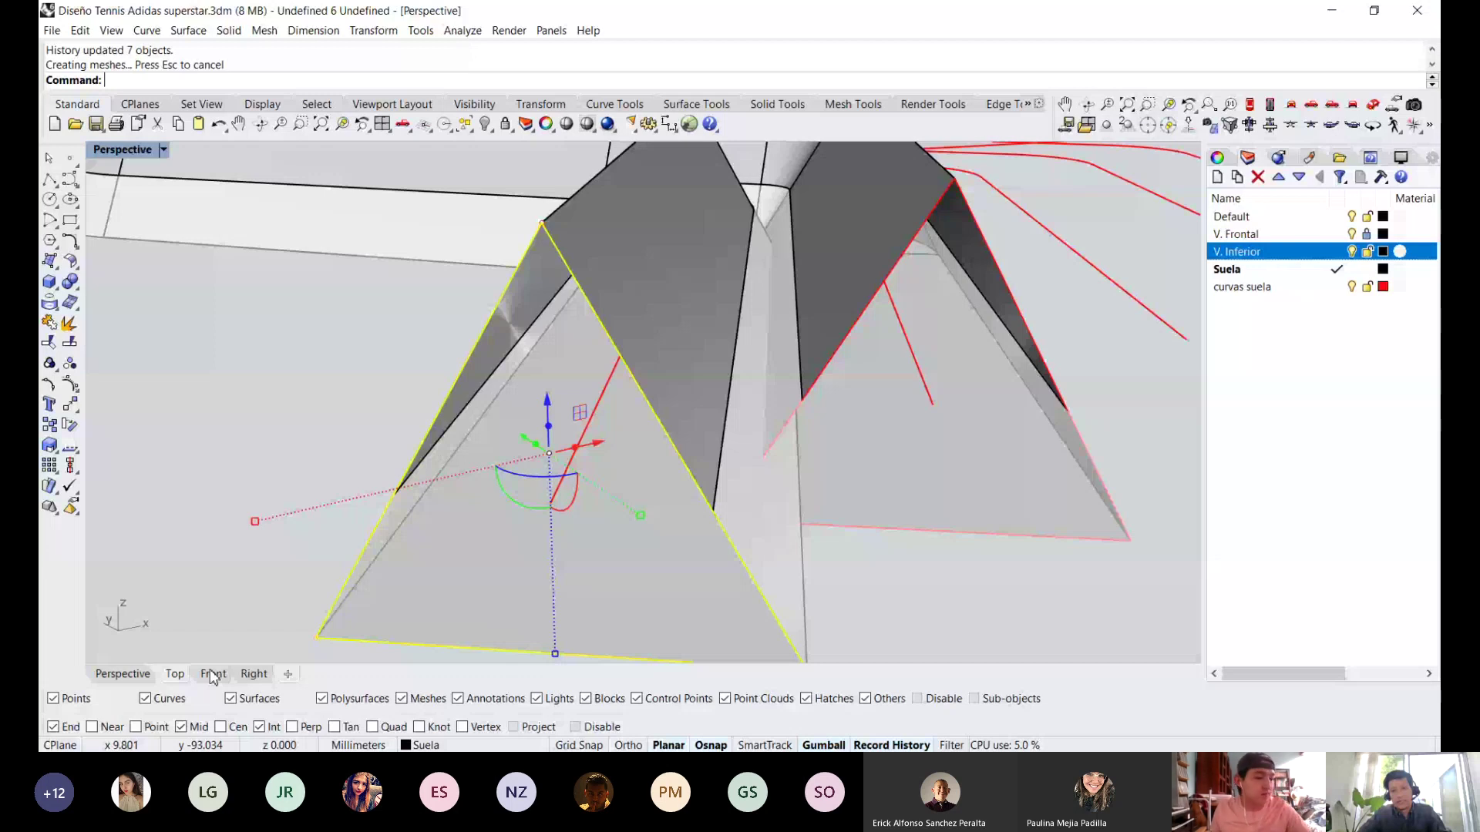
left_click(253, 674)
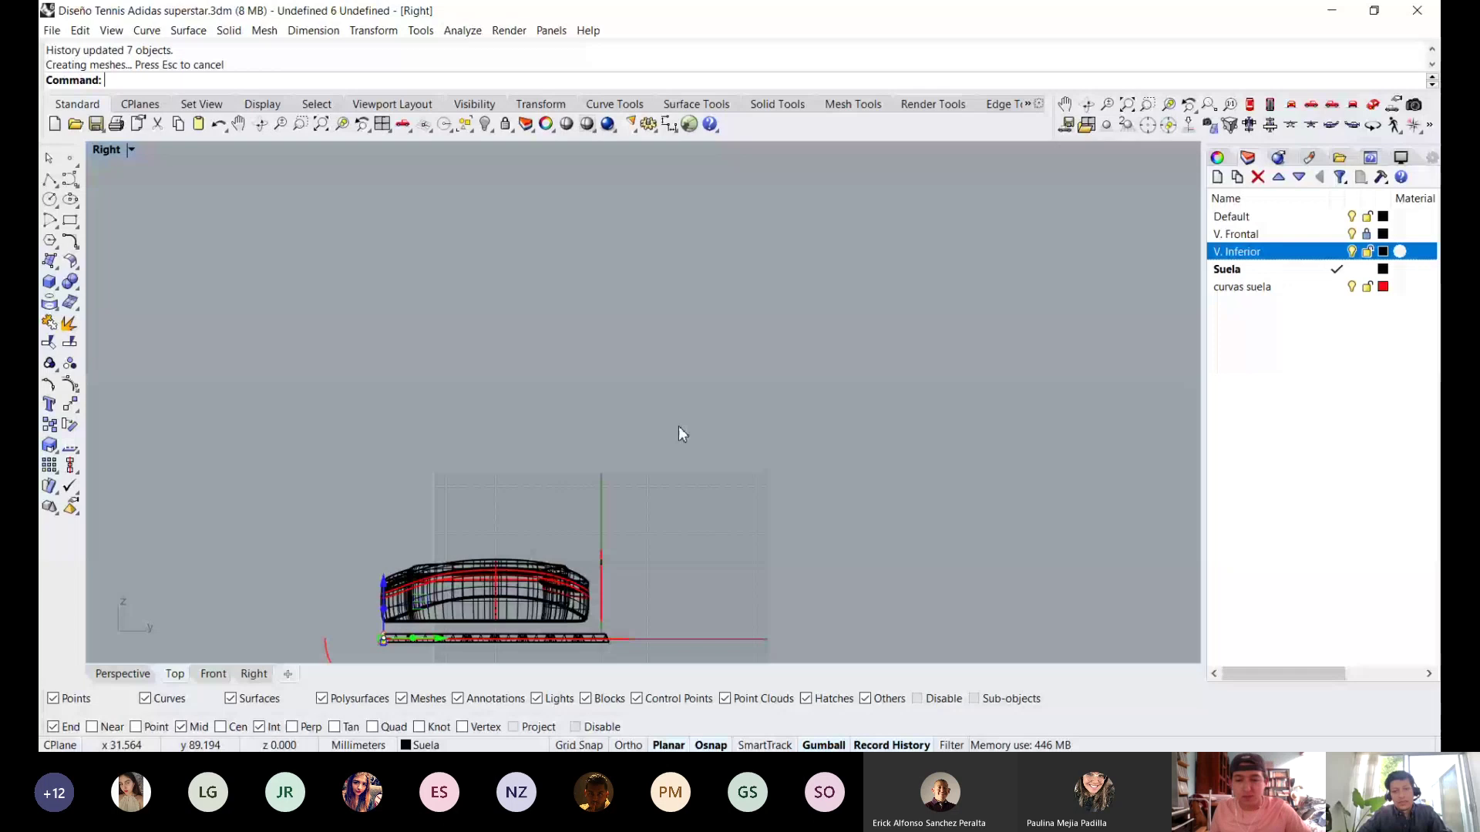
key("ctrl+F4")
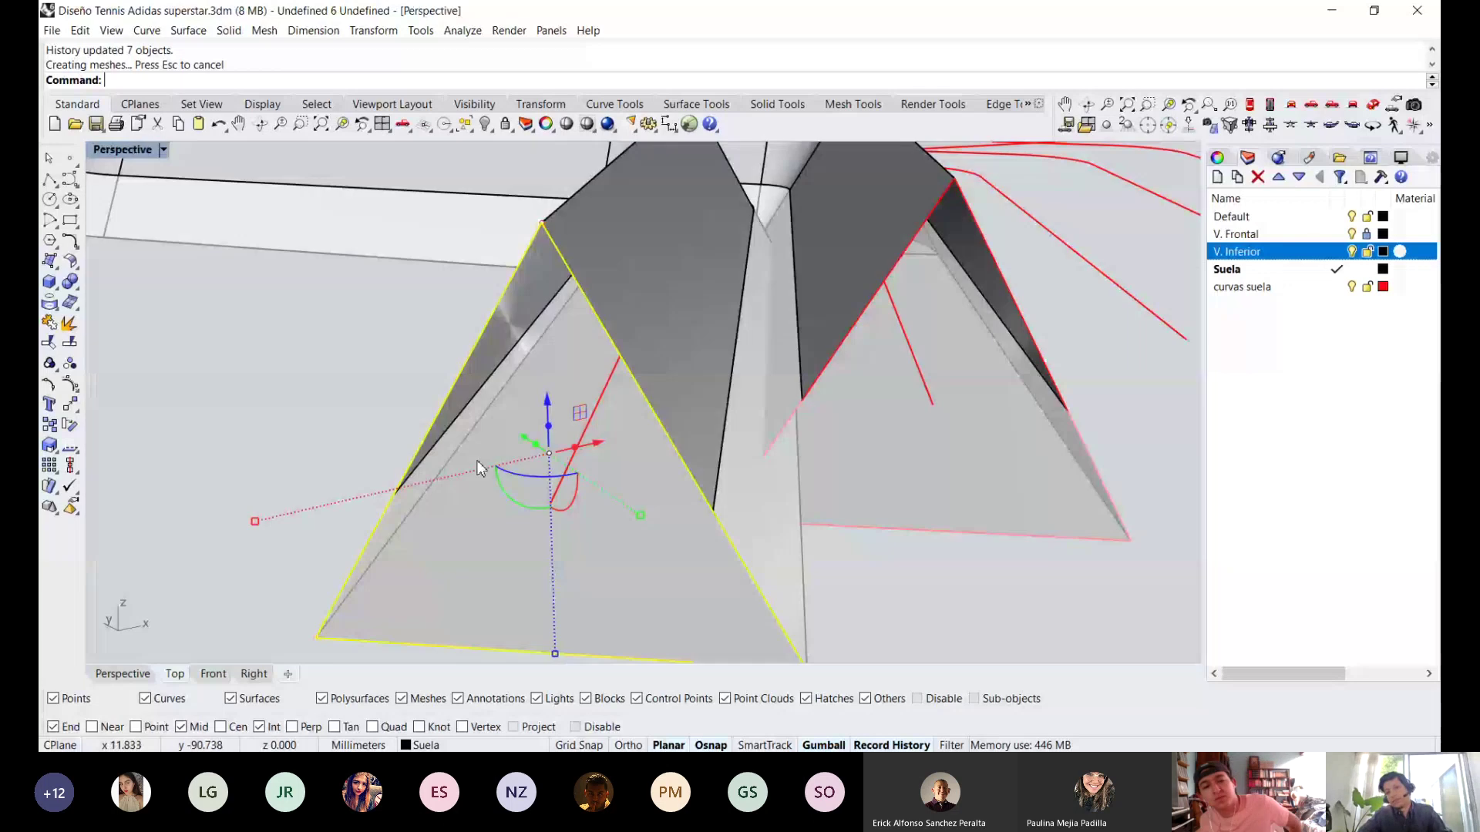
left_click_drag(477, 464, 774, 423)
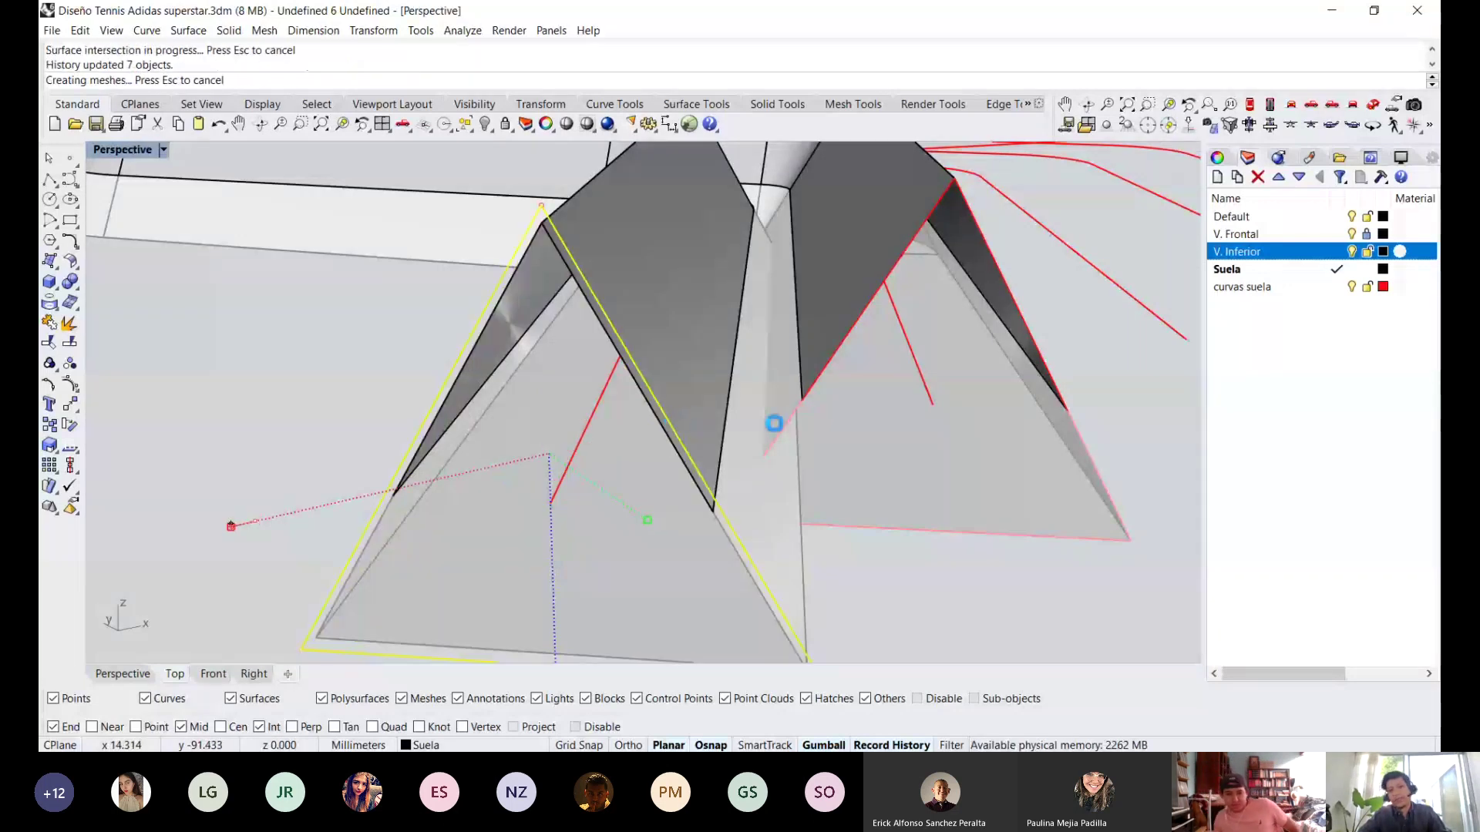
Examine how the two triangular profiles and their swept zigzag treads sit next to each other on the sole.
scroll(847, 322, "down", 4)
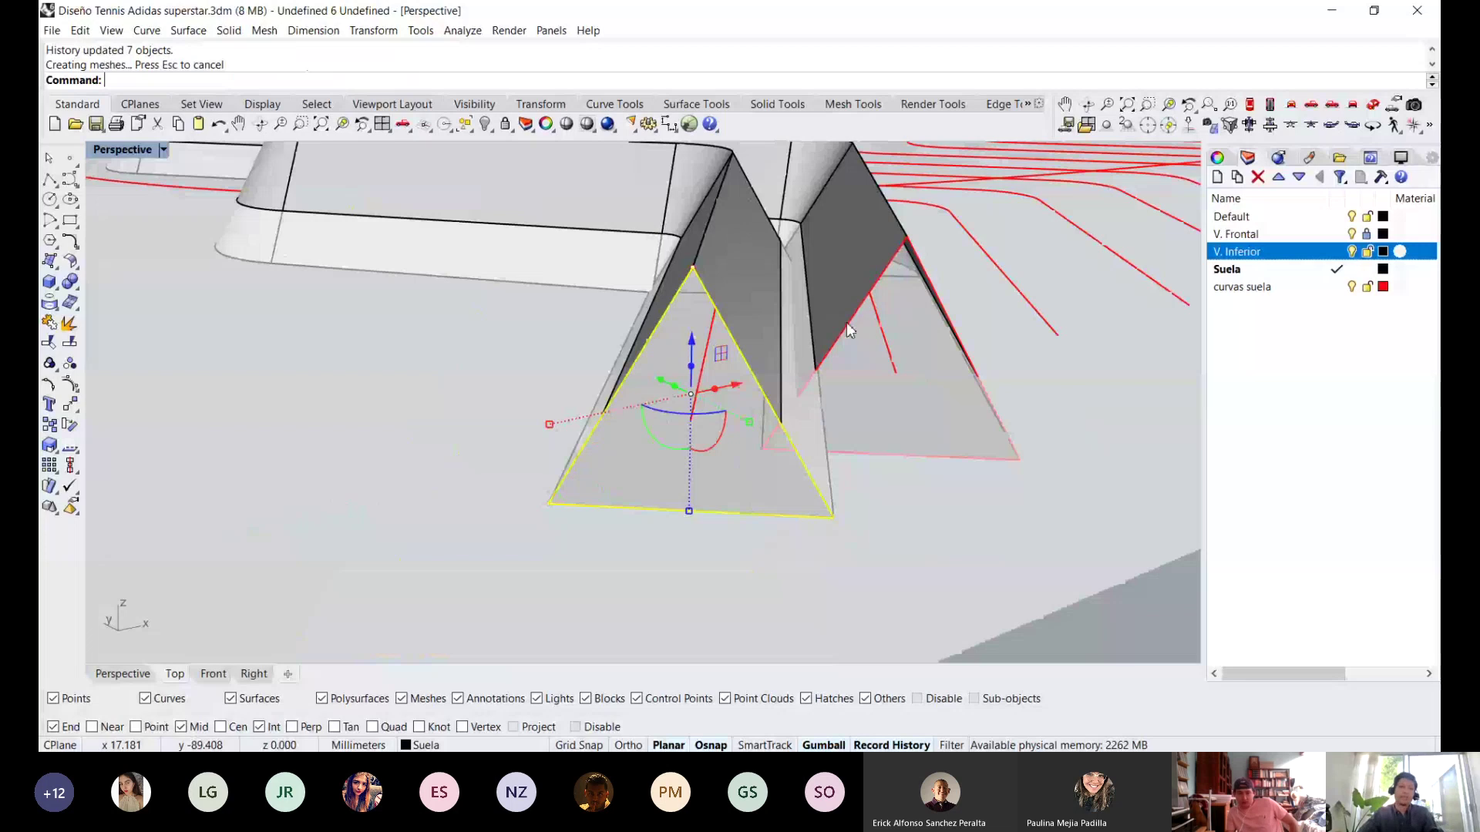
right_click_drag(834, 373, 840, 359)
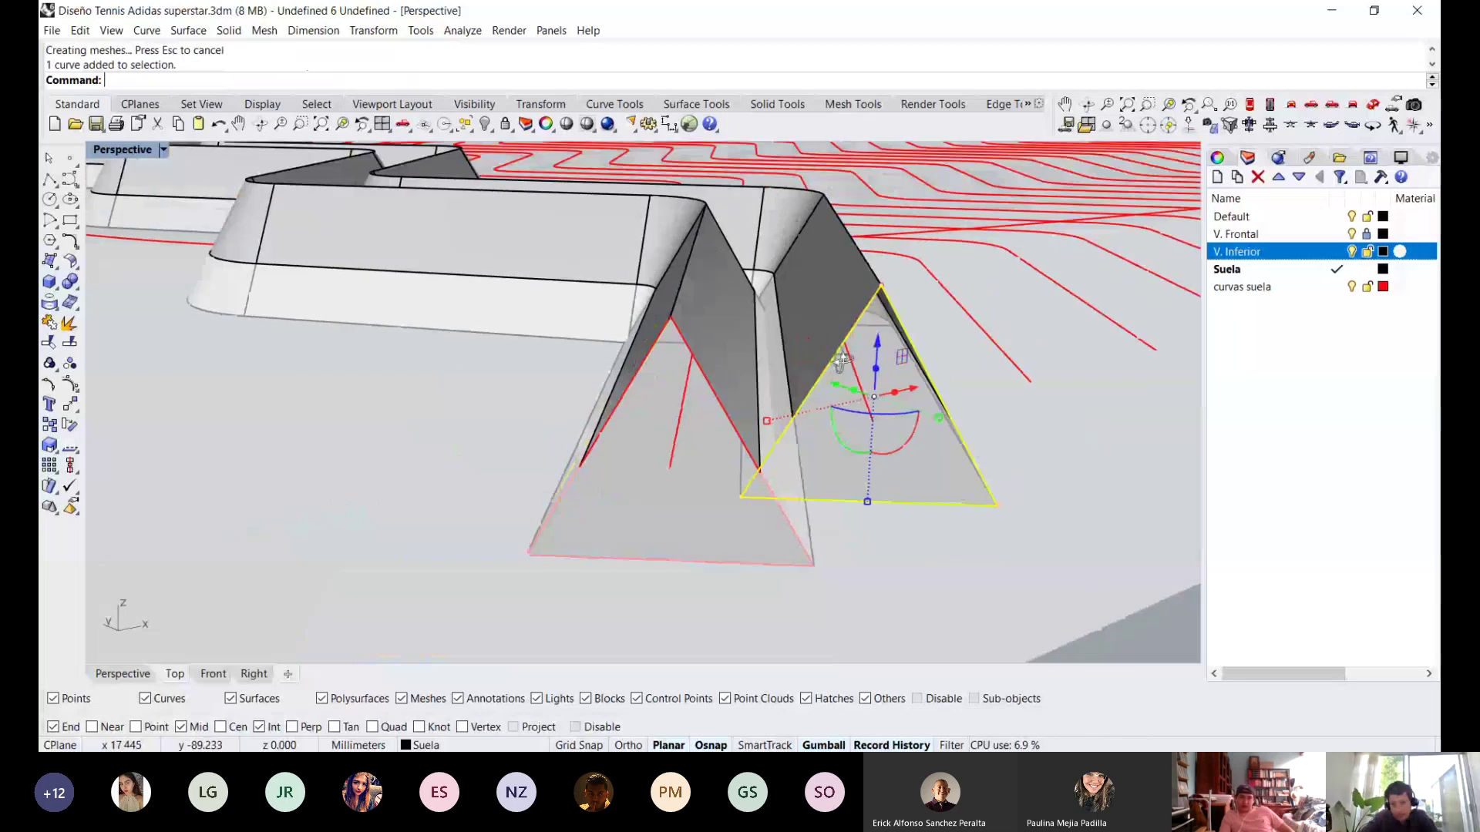
scroll(752, 419, "up", 2)
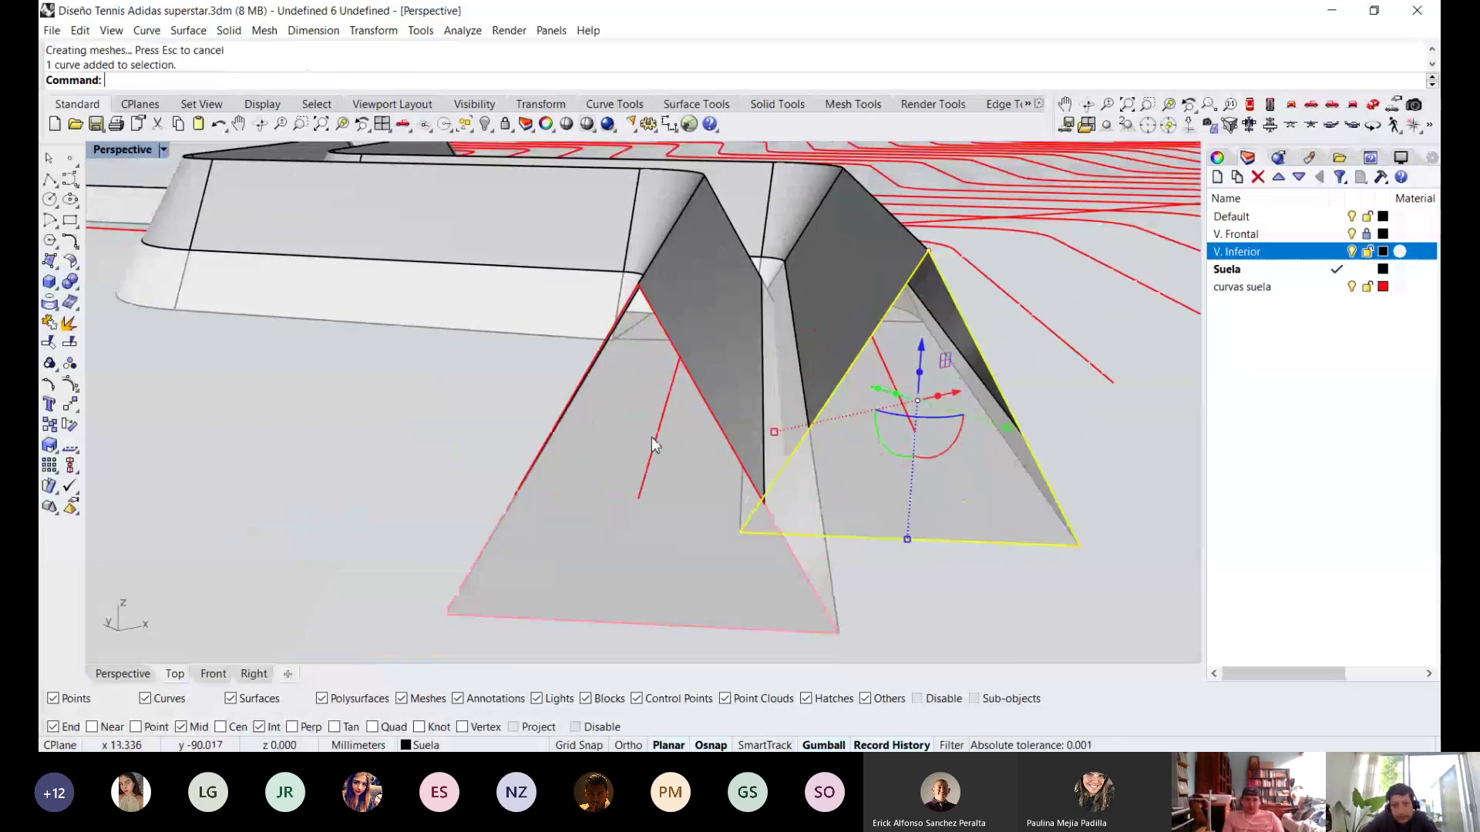
right_click_drag(650, 437, 750, 358)
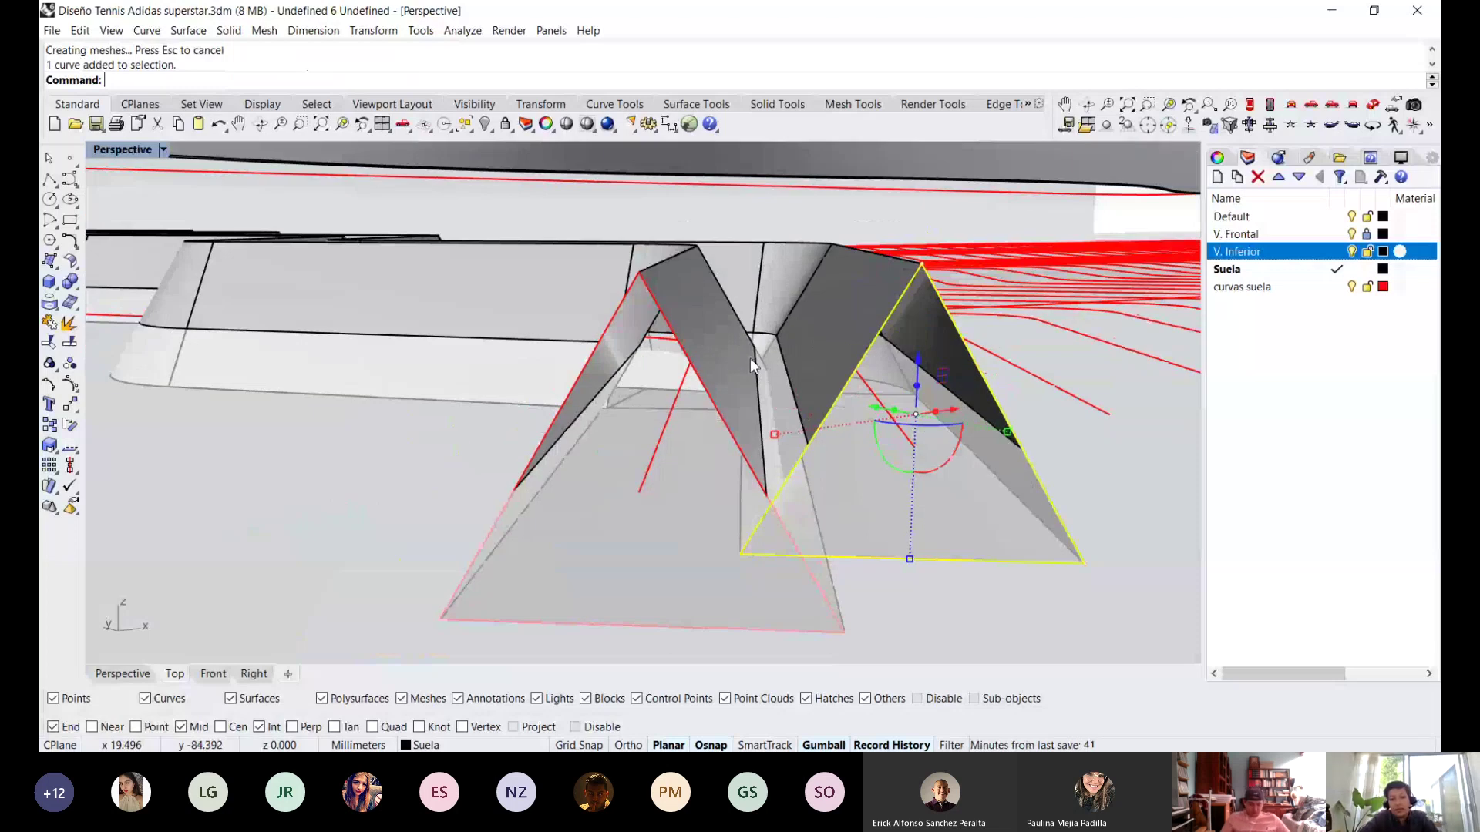
scroll(750, 358, "down", 4)
right_click_drag(750, 358, 718, 430)
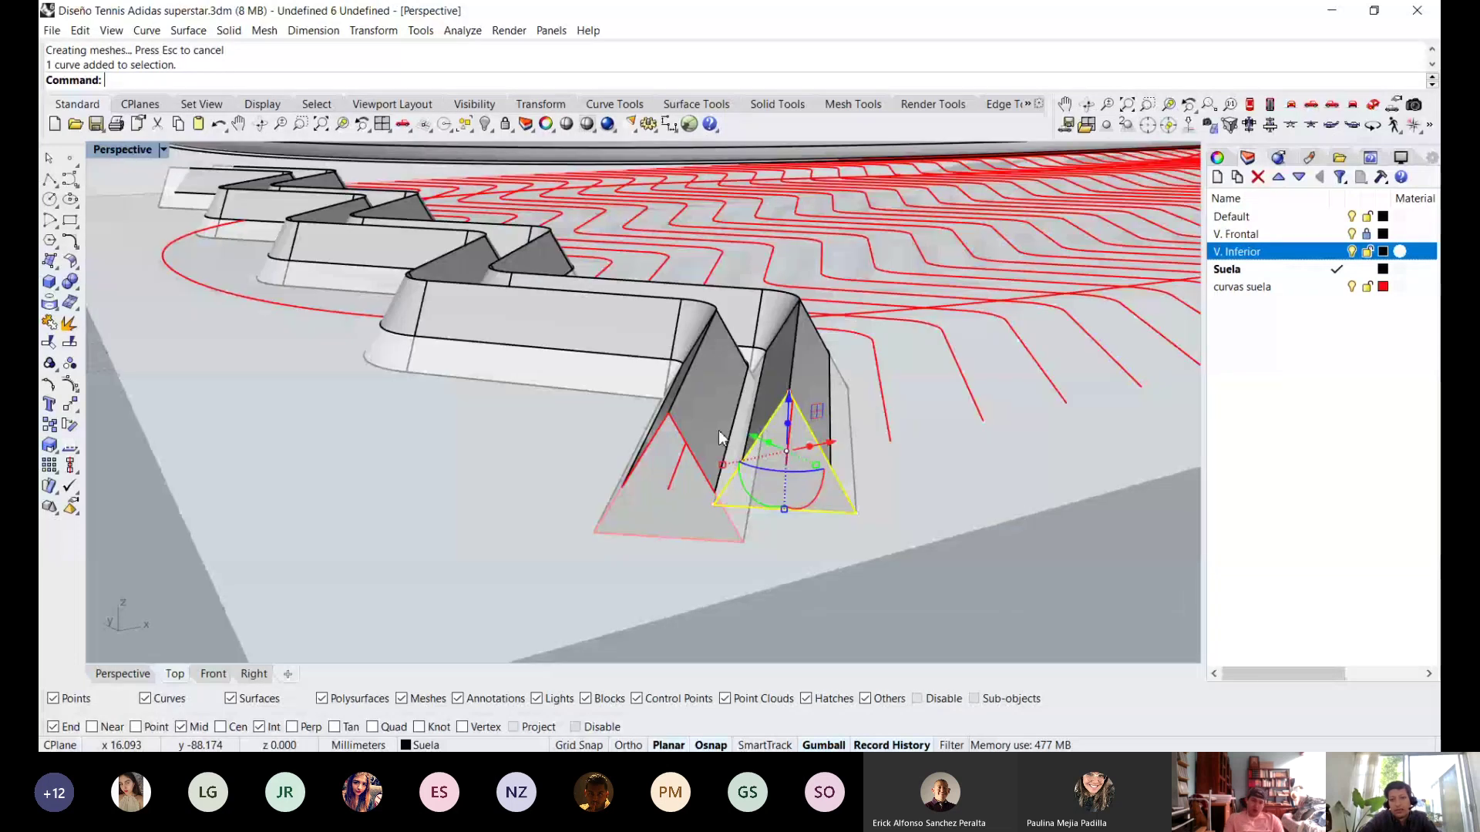
scroll(718, 430, "up", 2)
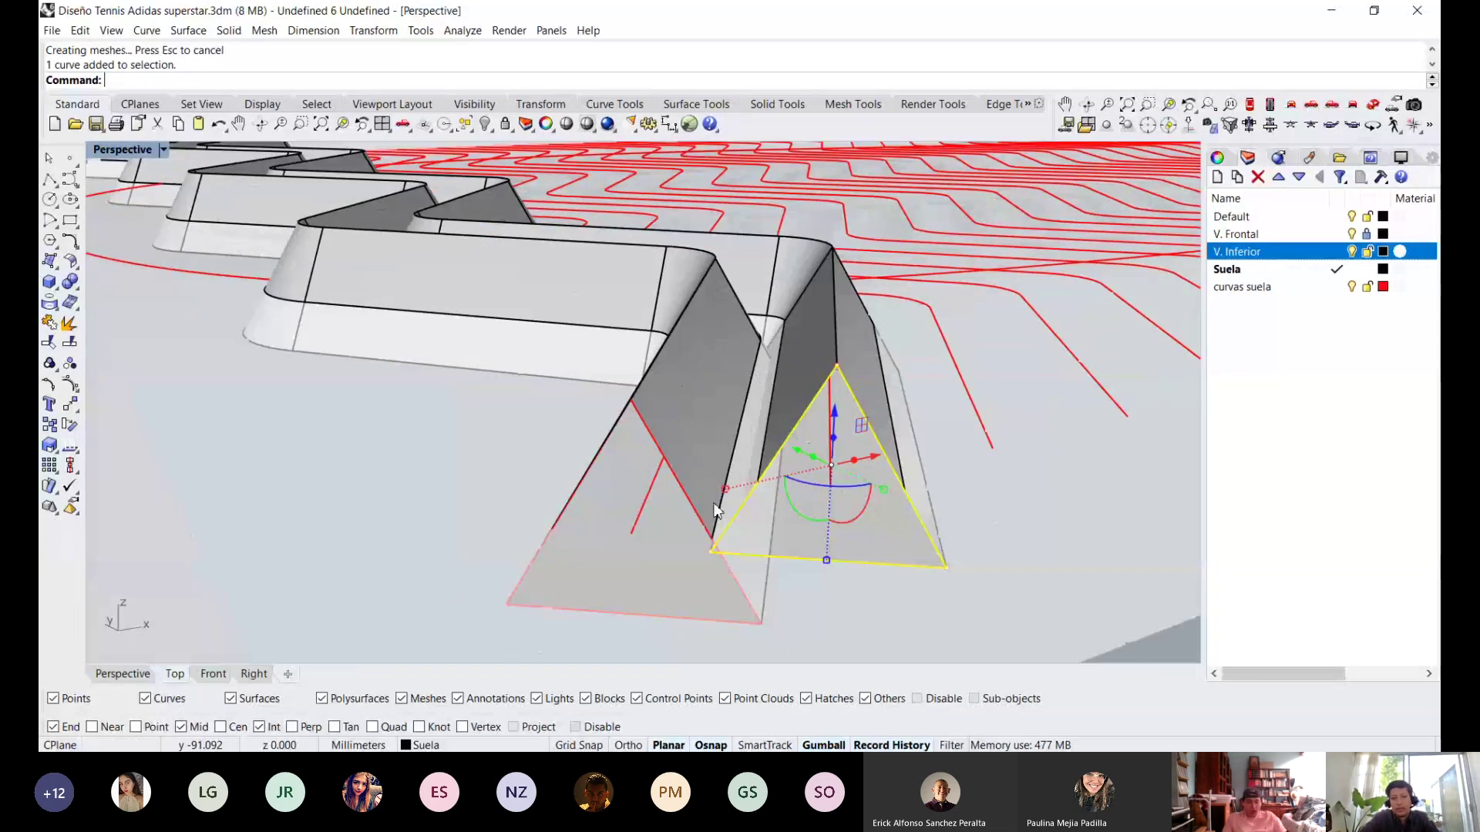
right_click_drag(714, 504, 707, 506)
Delete the two swept tread polysurfaces and accept breaking their history.
scroll(707, 506, "up", 4)
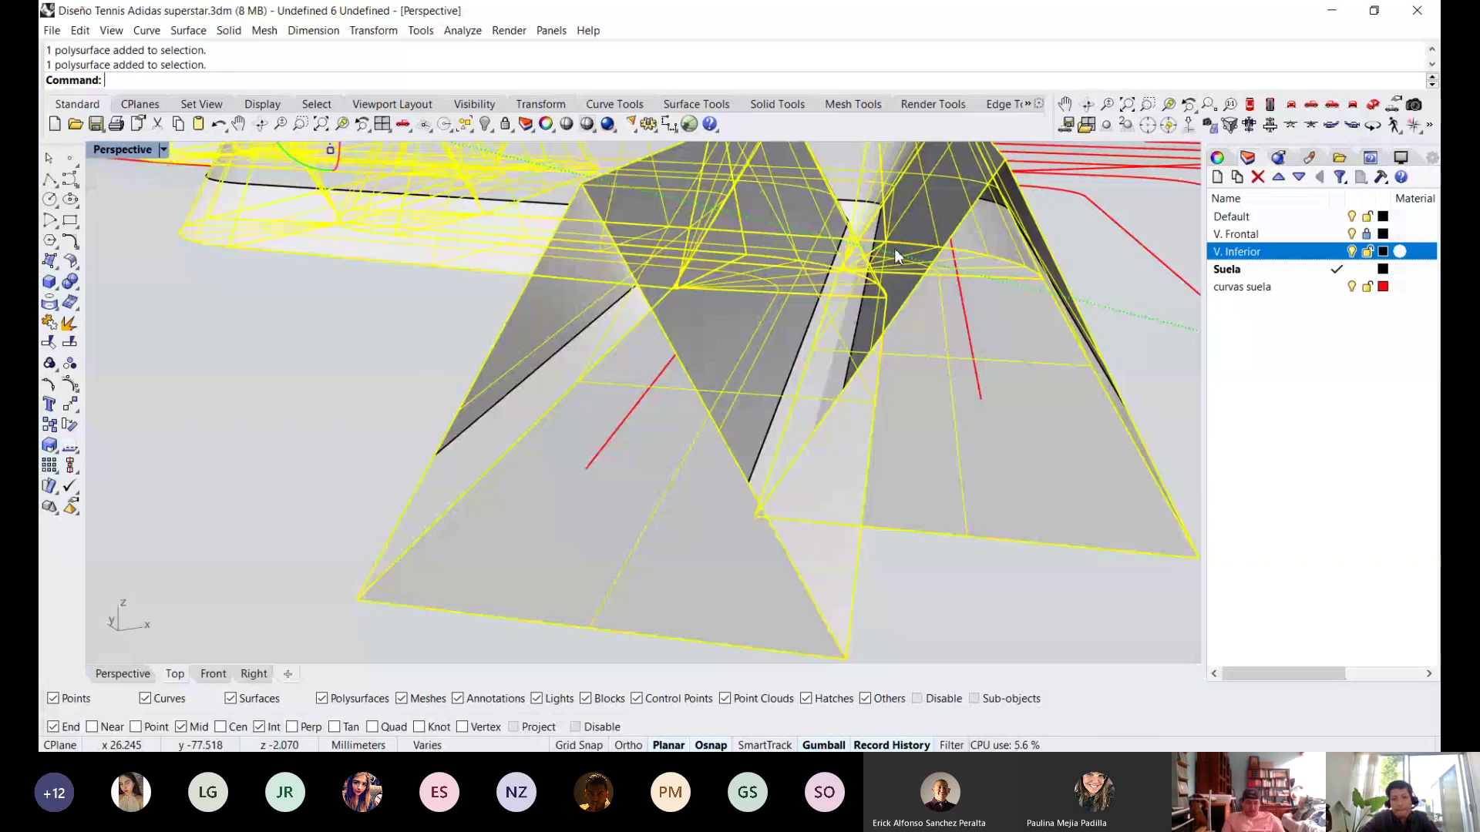
key("Delete")
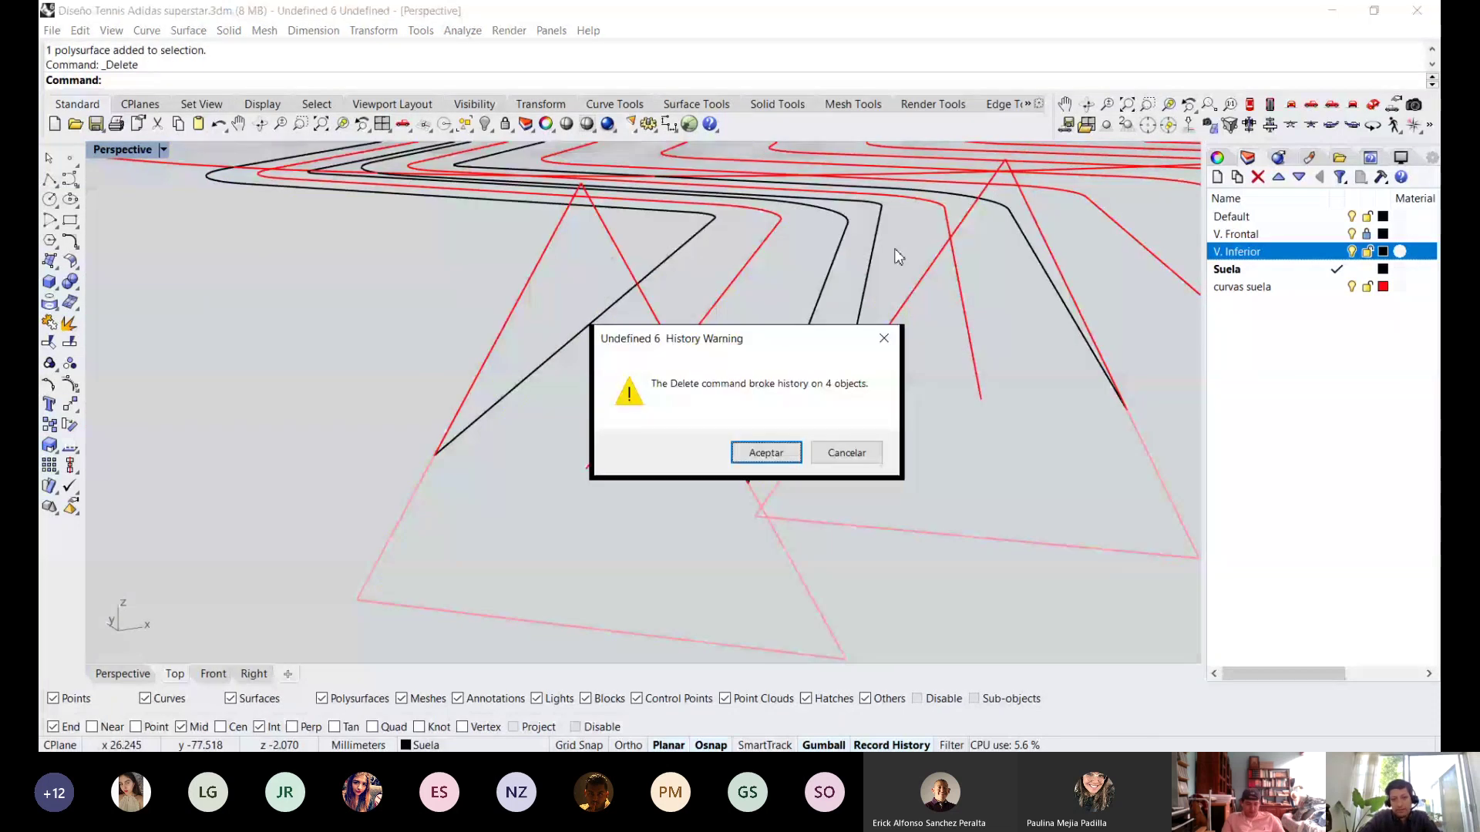
key("Return")
Delete the leftover black zigzag edge curves of the treads while keeping the reference image surface.
right_click_drag(894, 249, 856, 470)
left_click(908, 333)
left_click(951, 334, "shift")
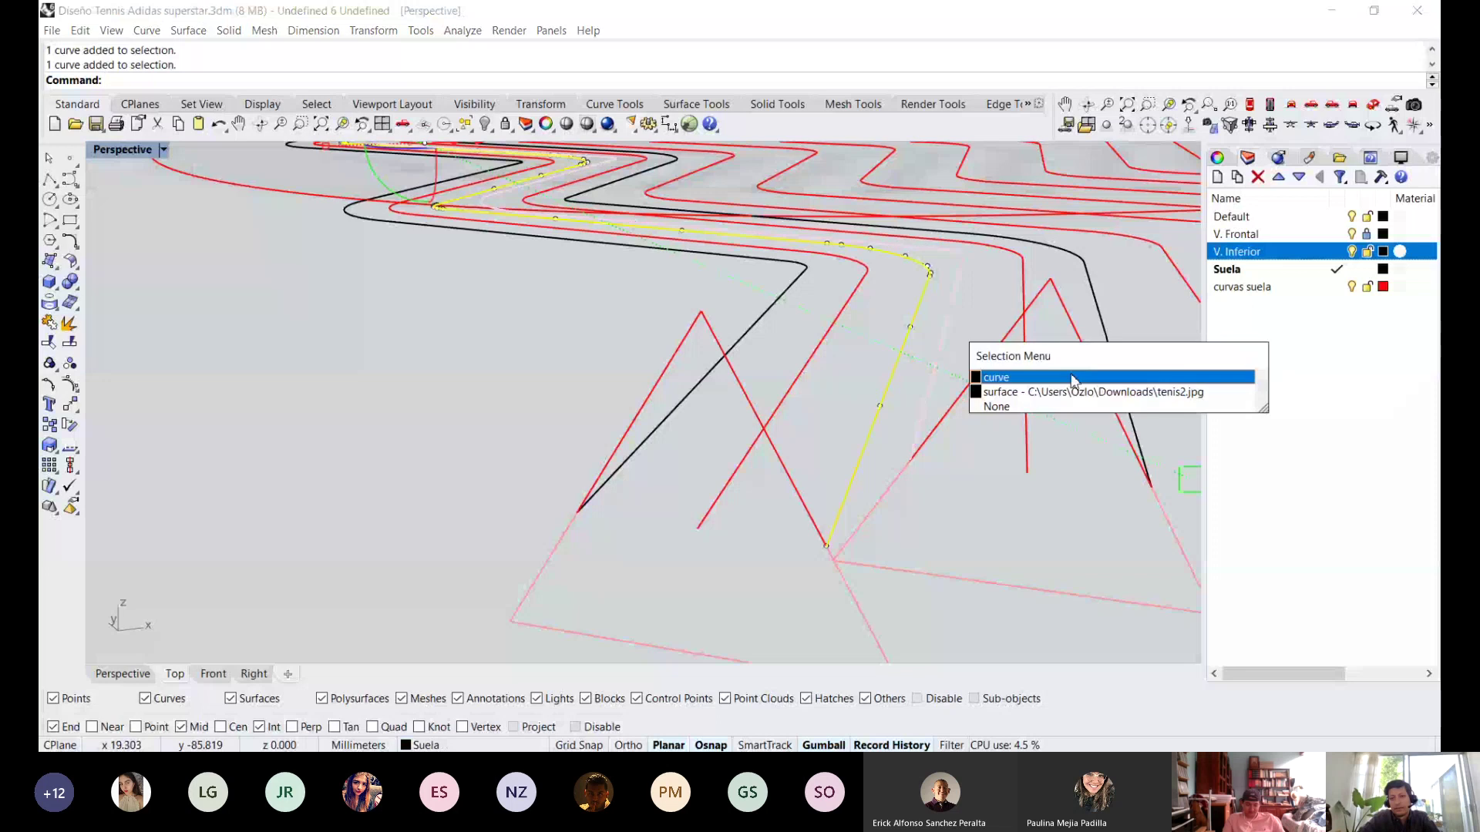
left_click(1080, 375)
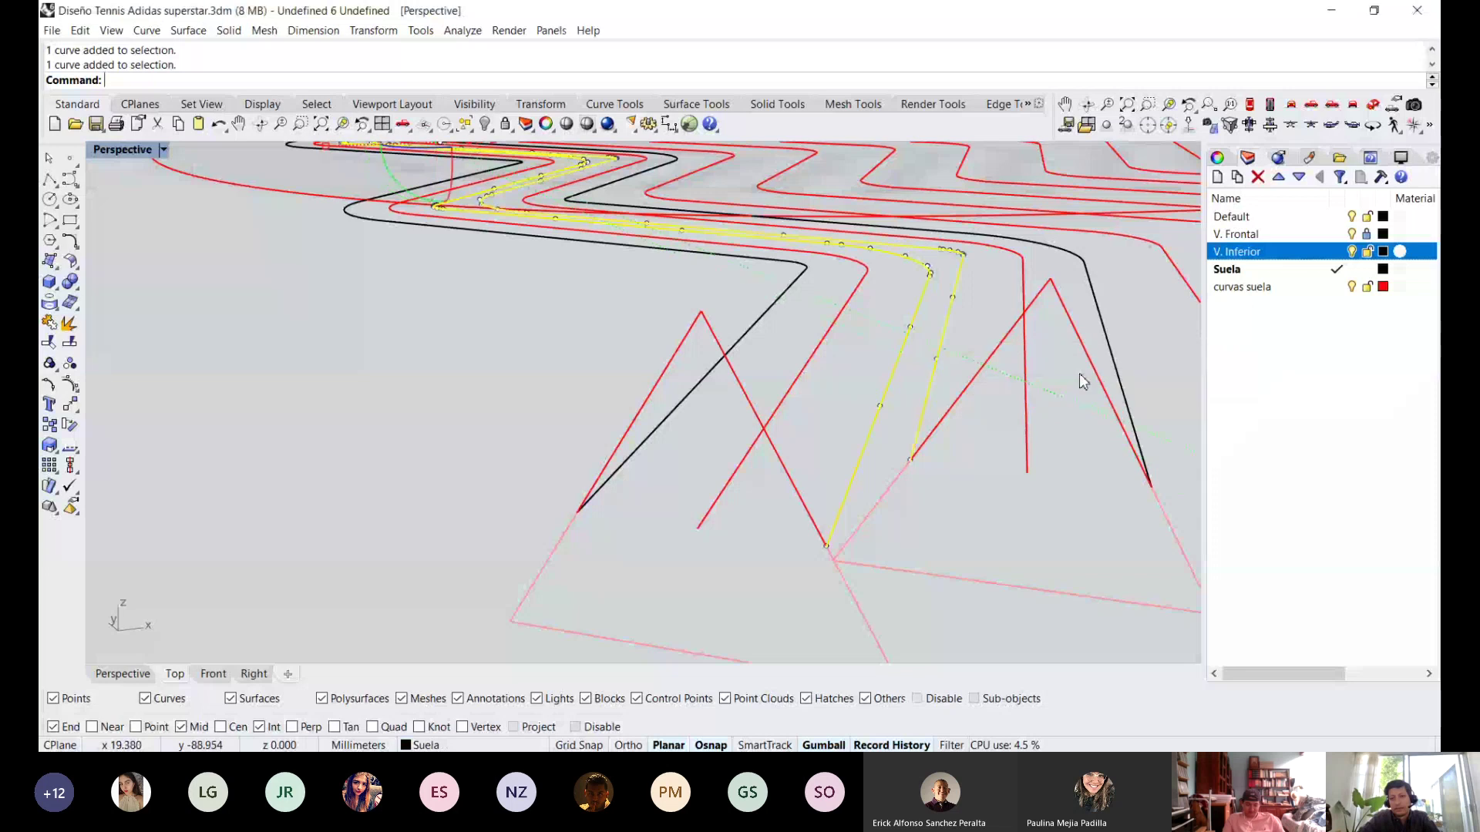
left_click(1098, 290, "shift")
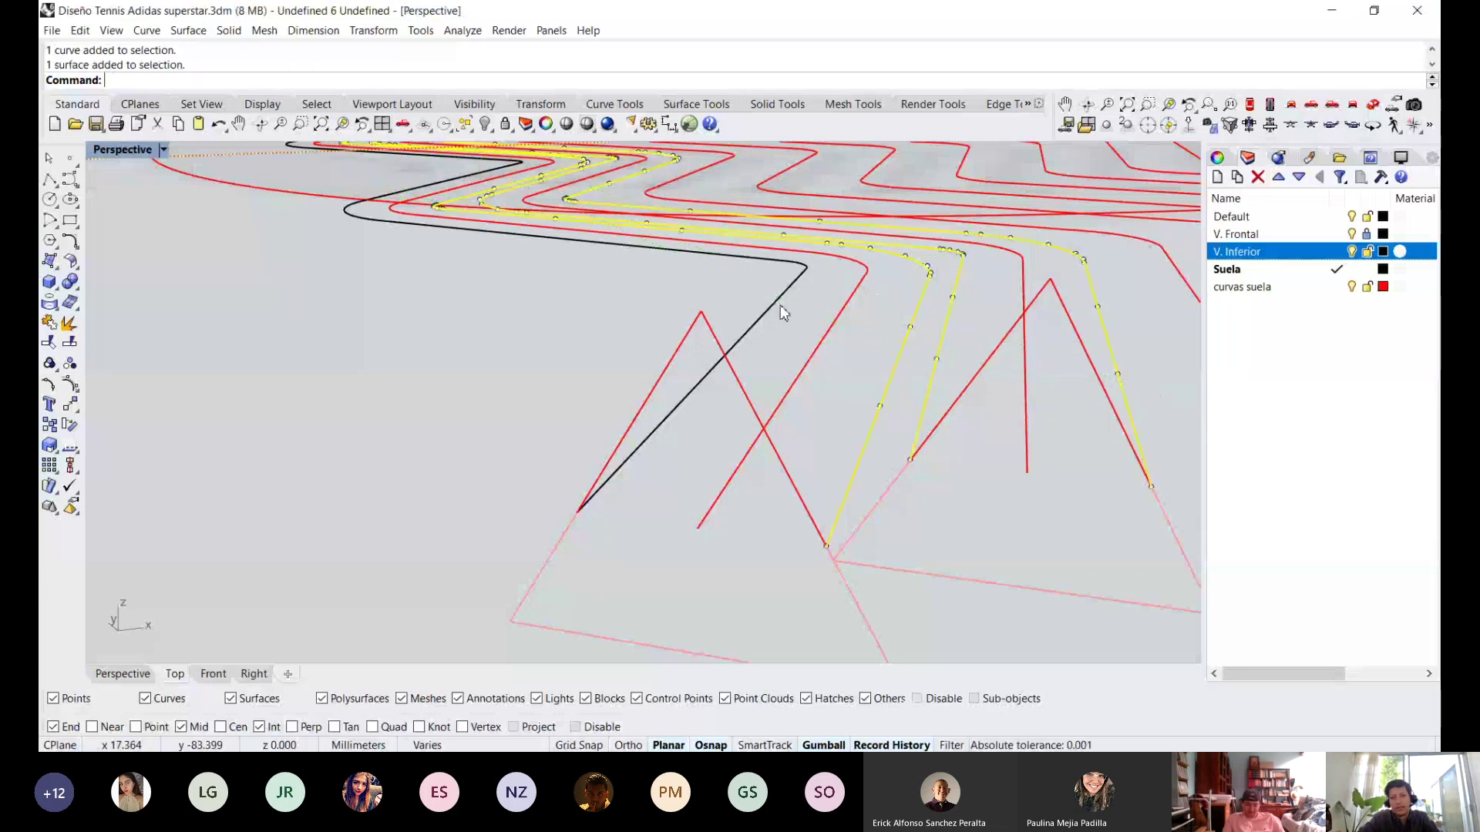
scroll(780, 304, "down", 3)
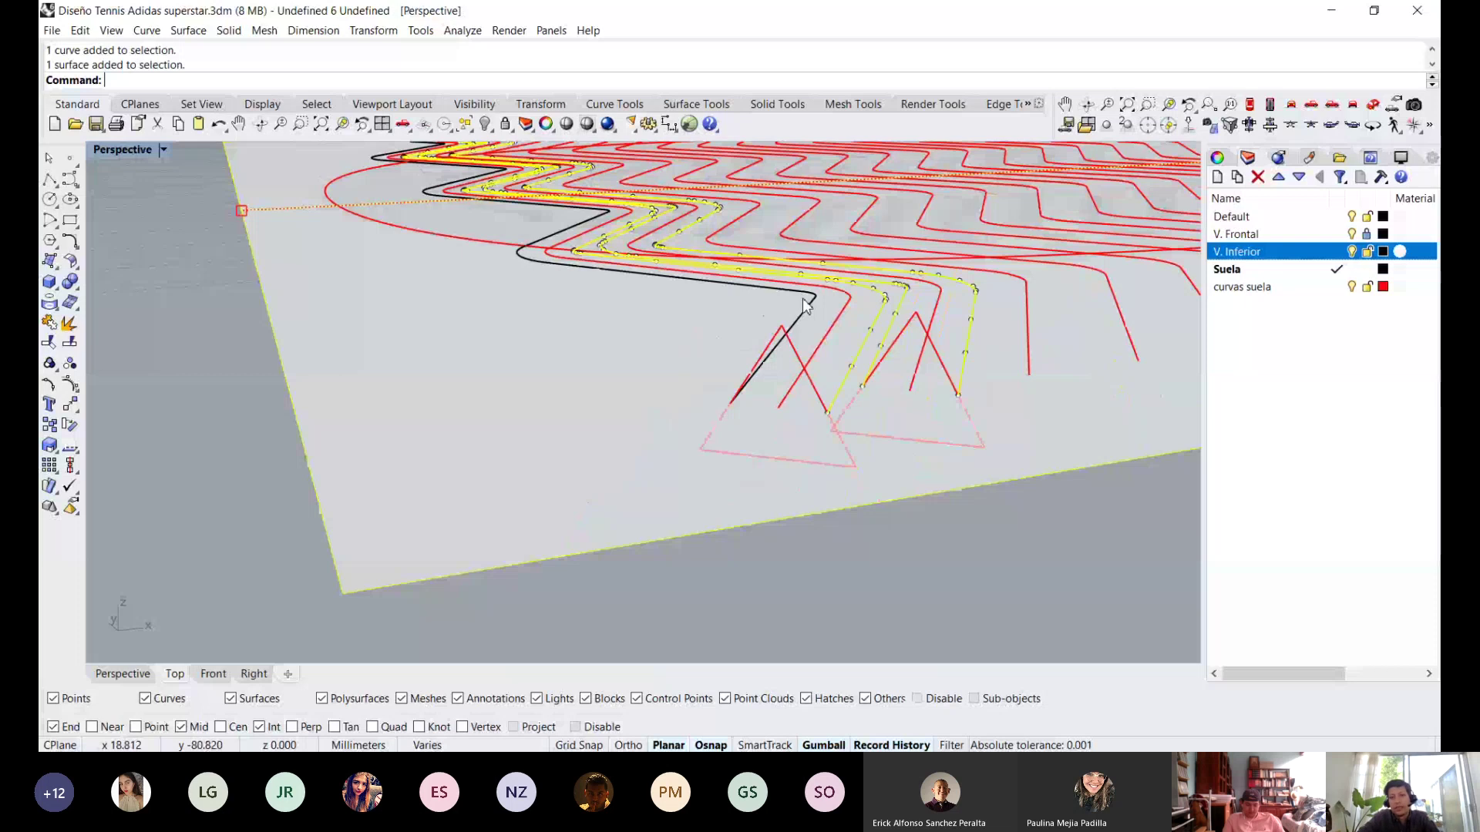
key("Delete")
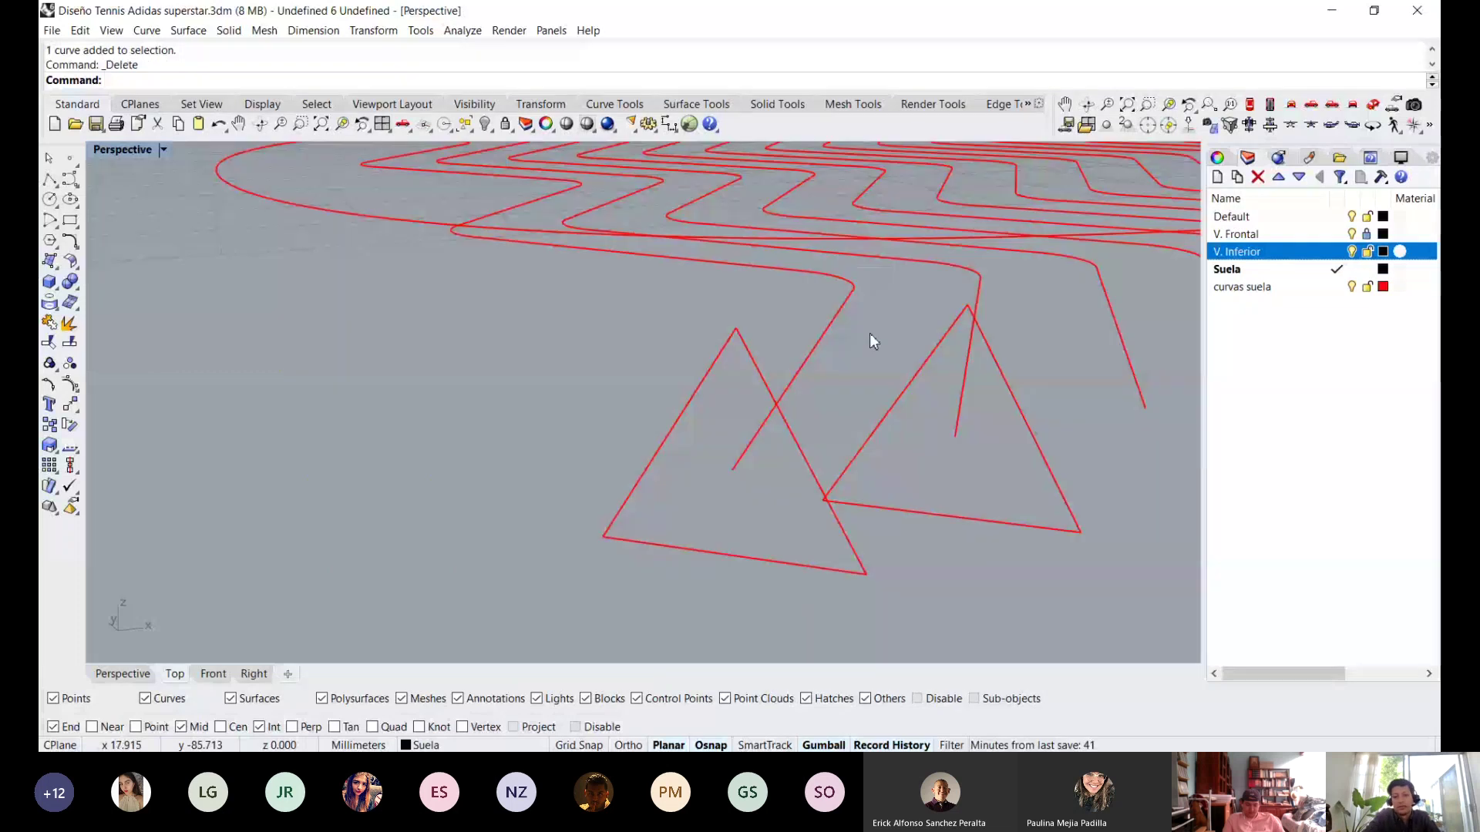
scroll(891, 362, "up", 2)
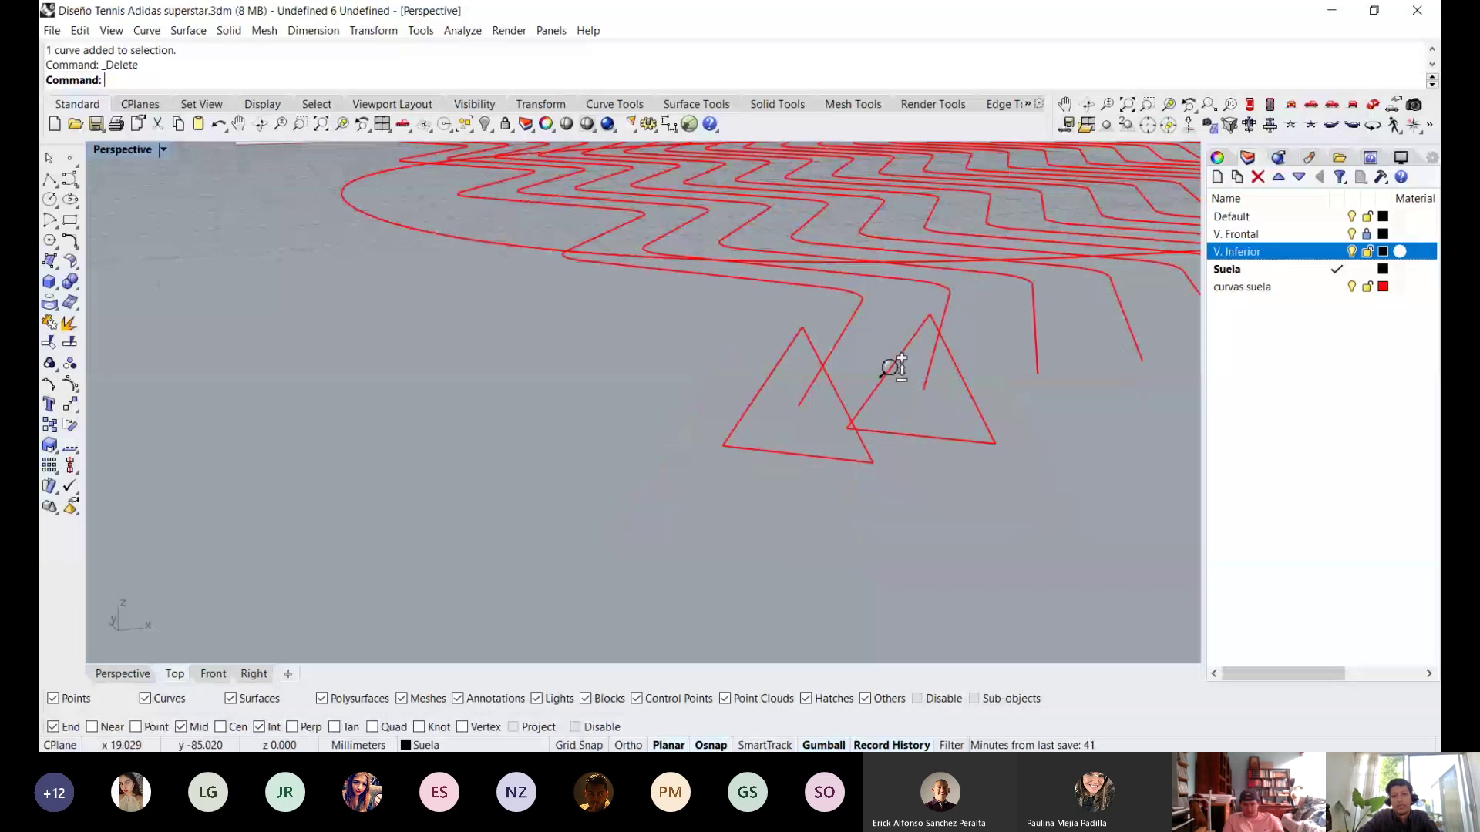
scroll(887, 339, "up", 5)
key("ctrl+z")
left_click(621, 358, "ctrl")
key("Delete")
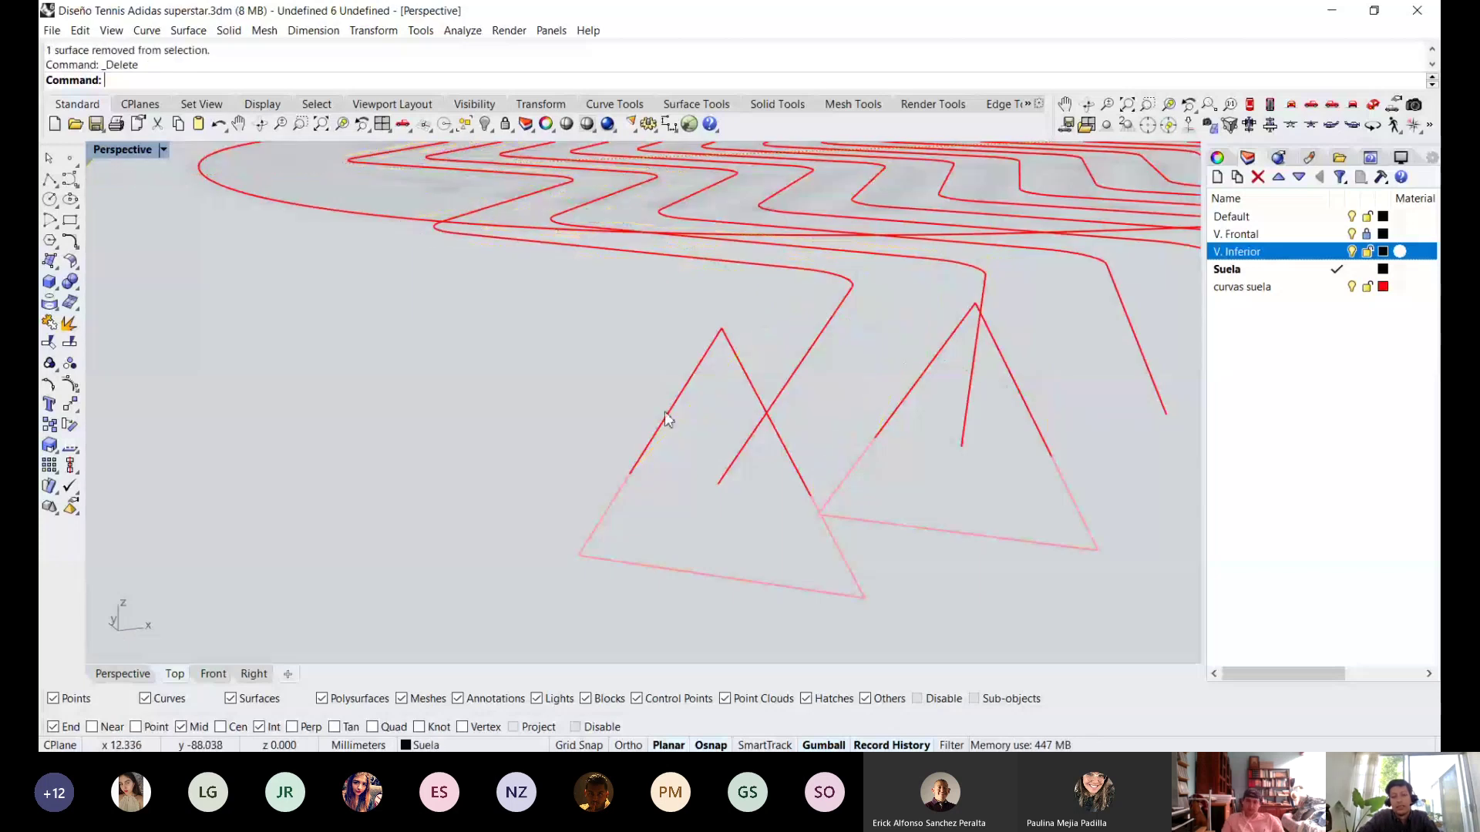
Enable the Near object snap for a new polyline at the two triangular profiles.
scroll(664, 412, "down", 5)
scroll(804, 329, "up", 4)
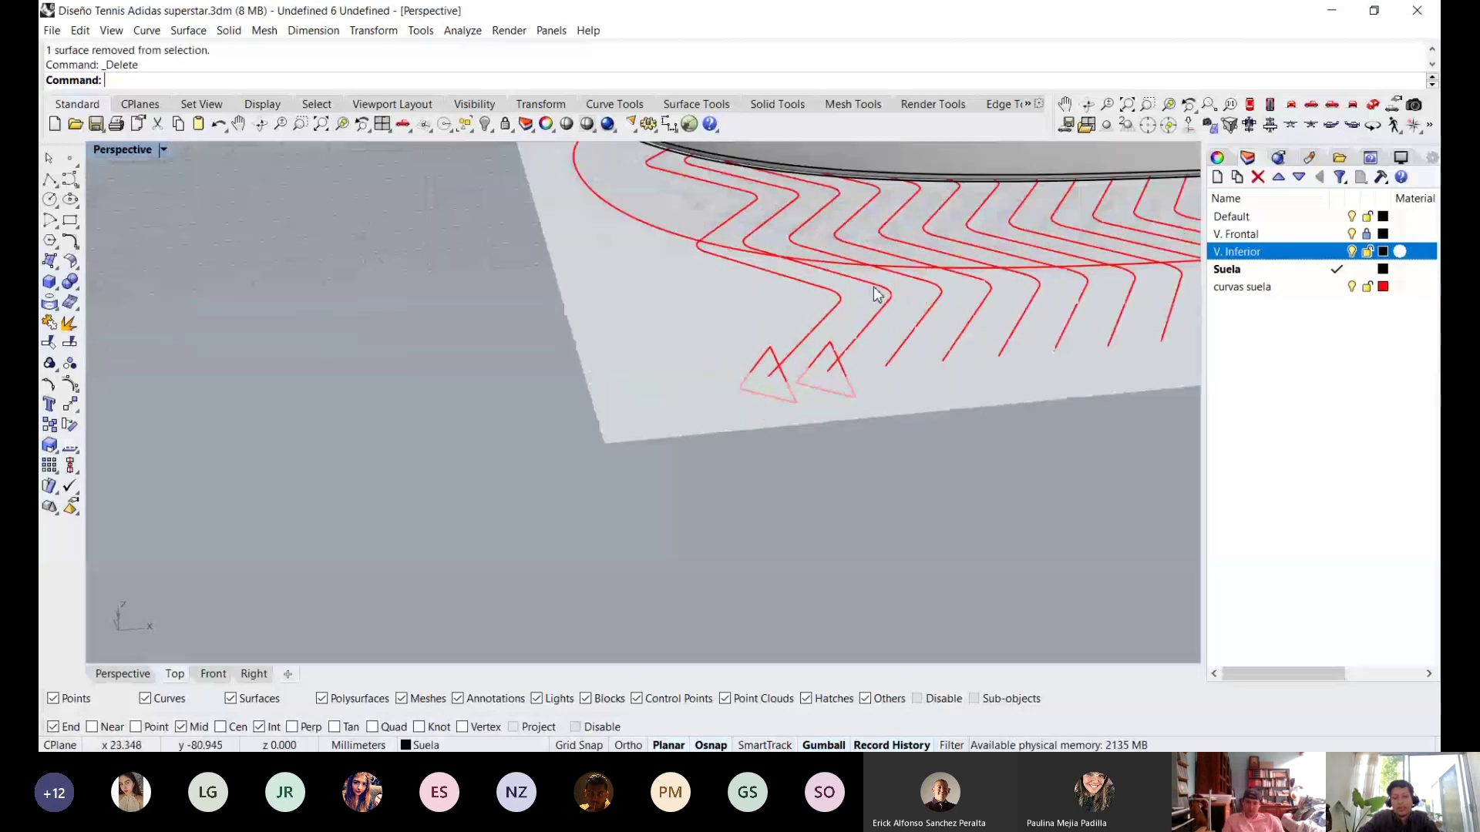
scroll(818, 359, "down", 2)
right_click_drag(819, 359, 713, 386)
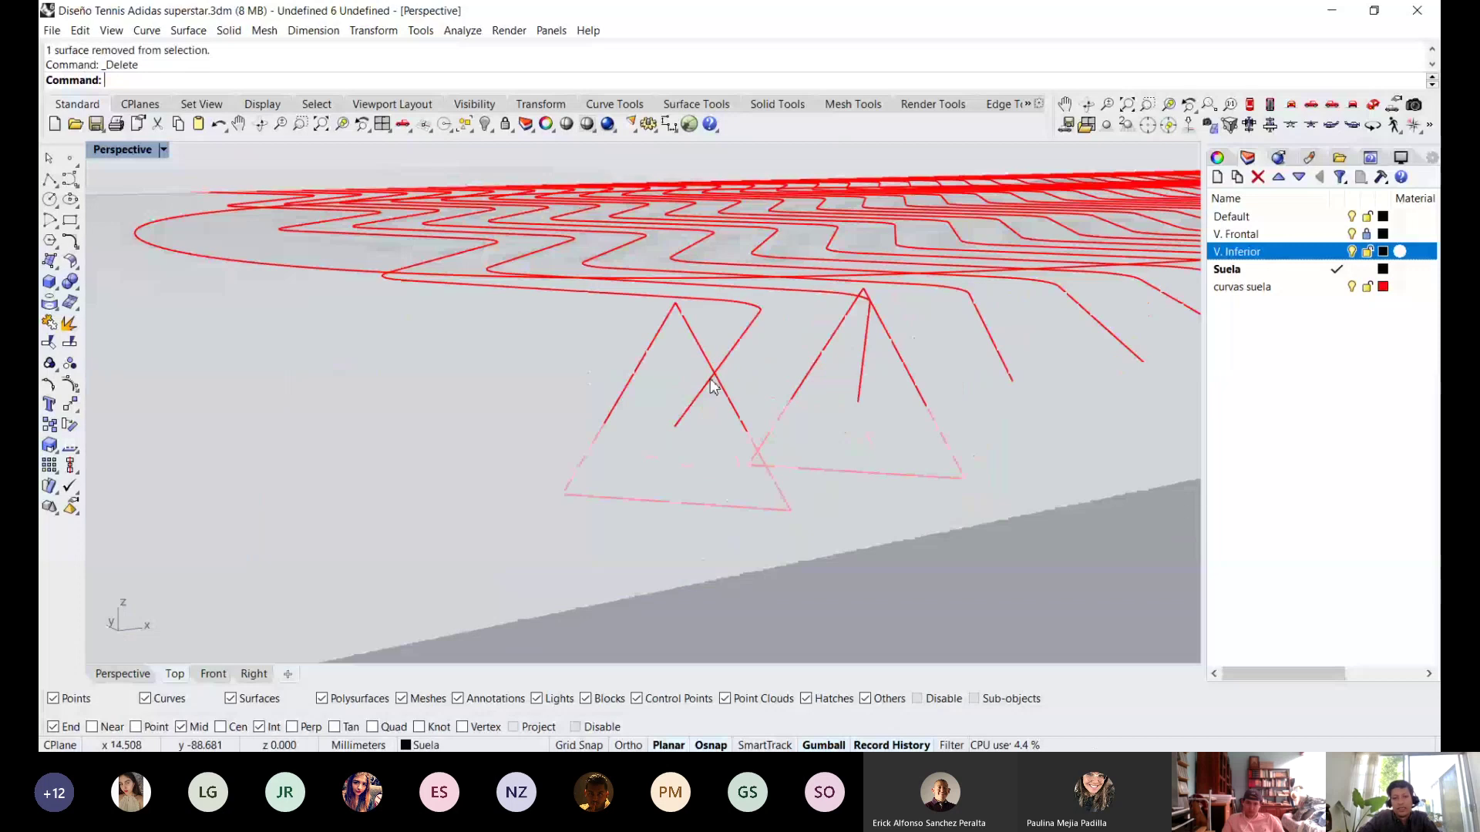
scroll(680, 404, "up", 2)
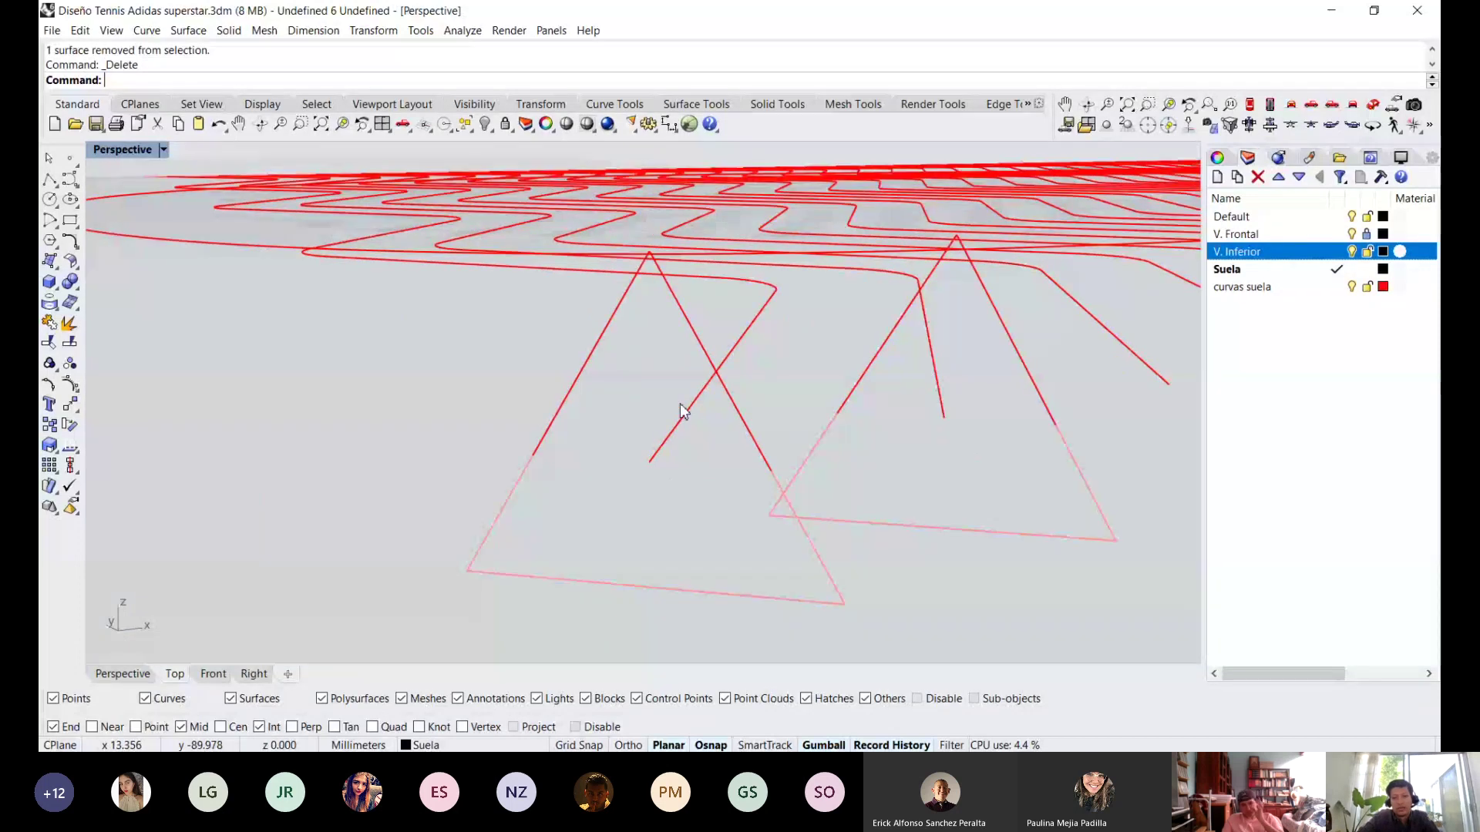
right_click_drag(679, 404, 592, 467)
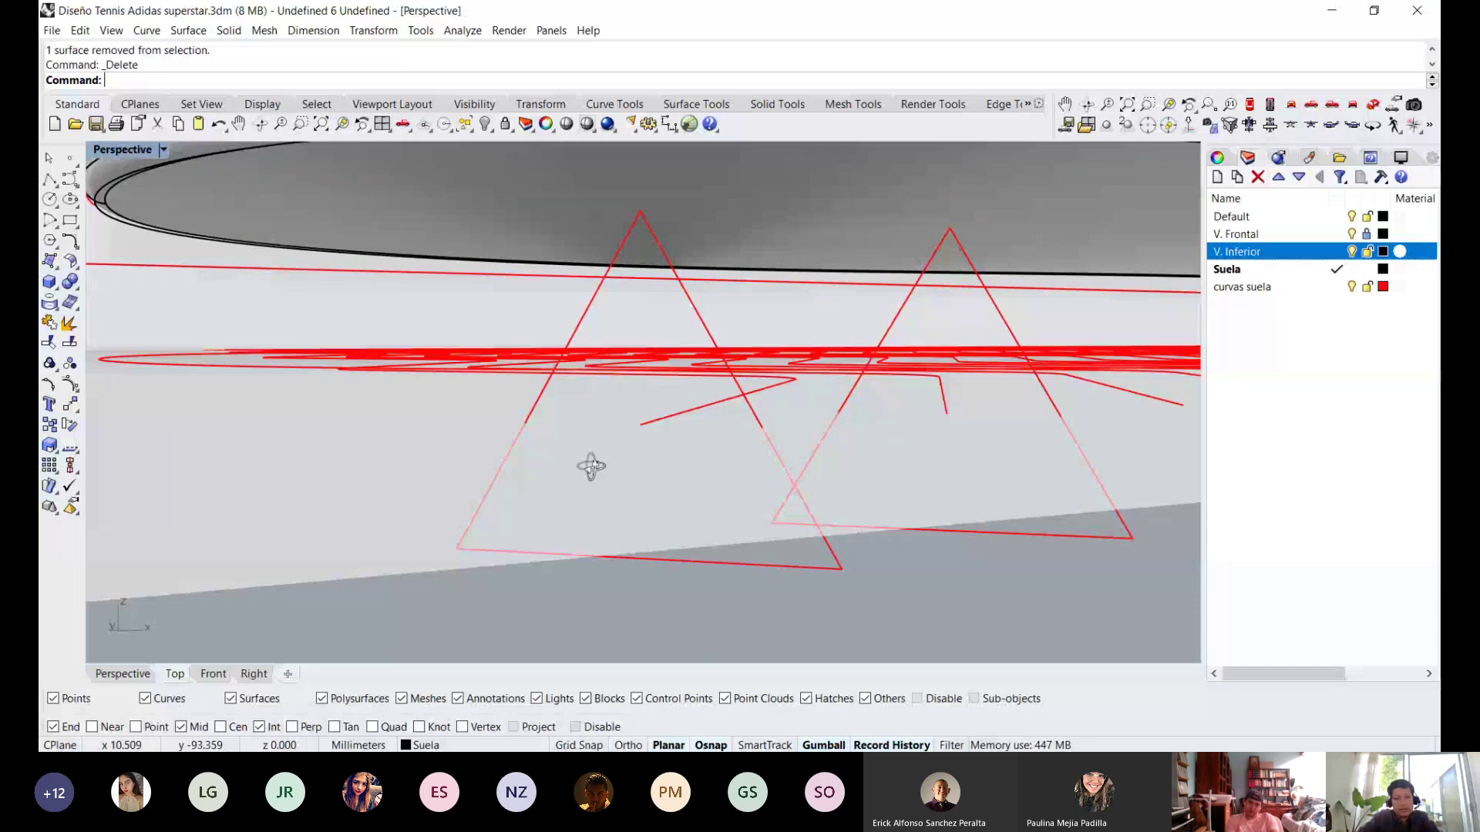
right_click(434, 364)
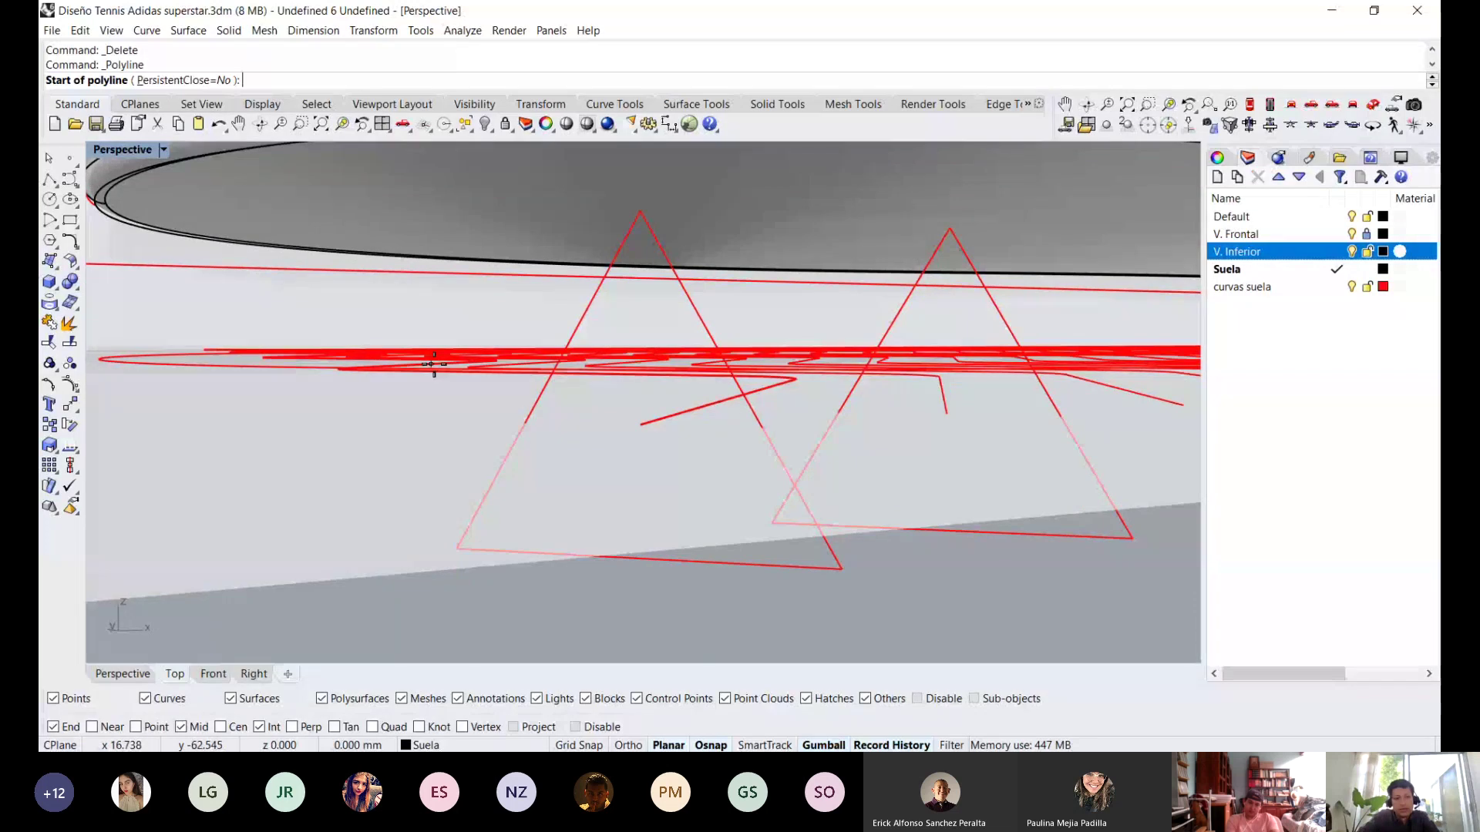
right_click_drag(433, 363, 468, 427)
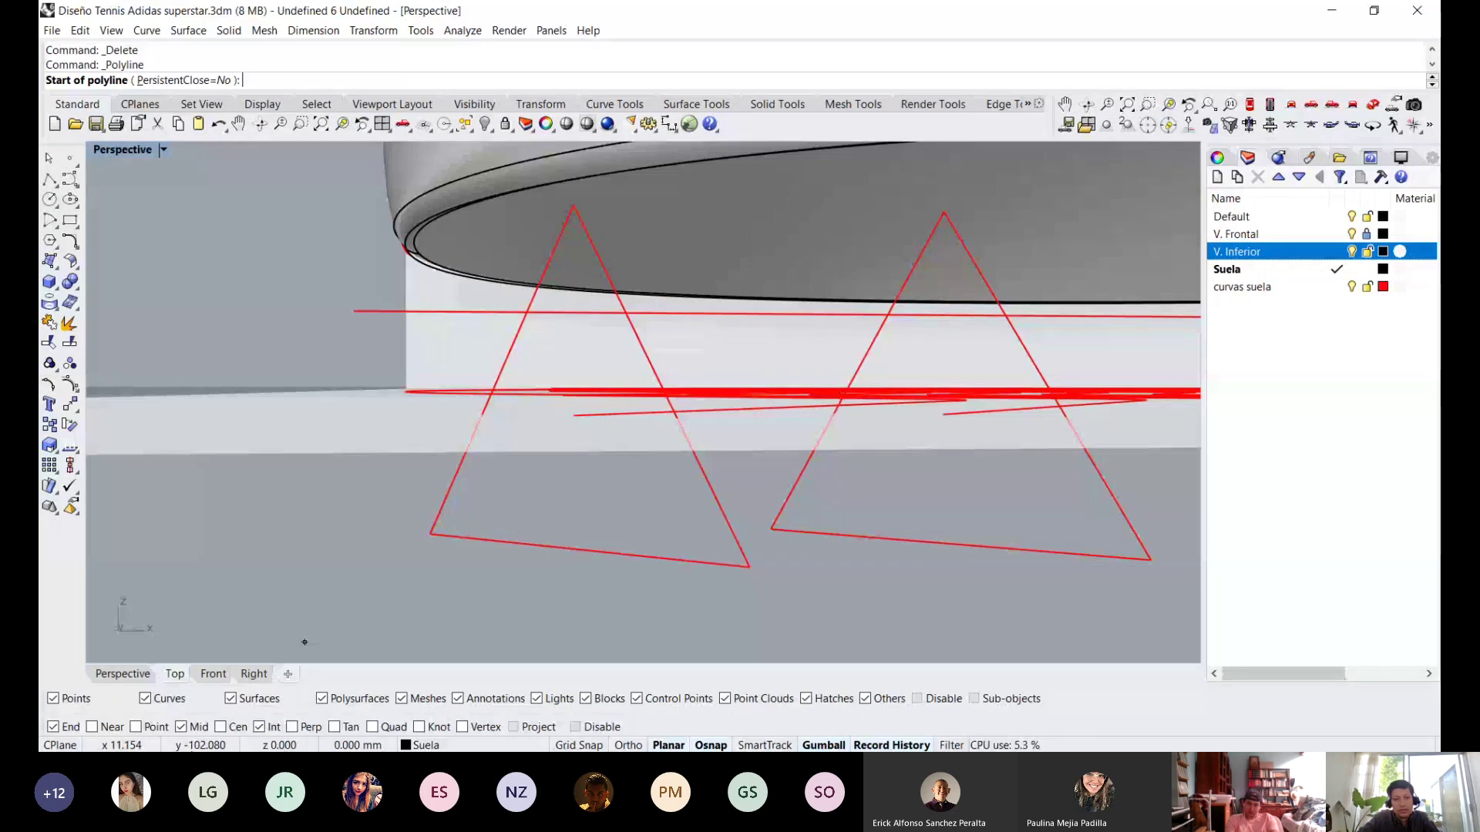
left_click(91, 727)
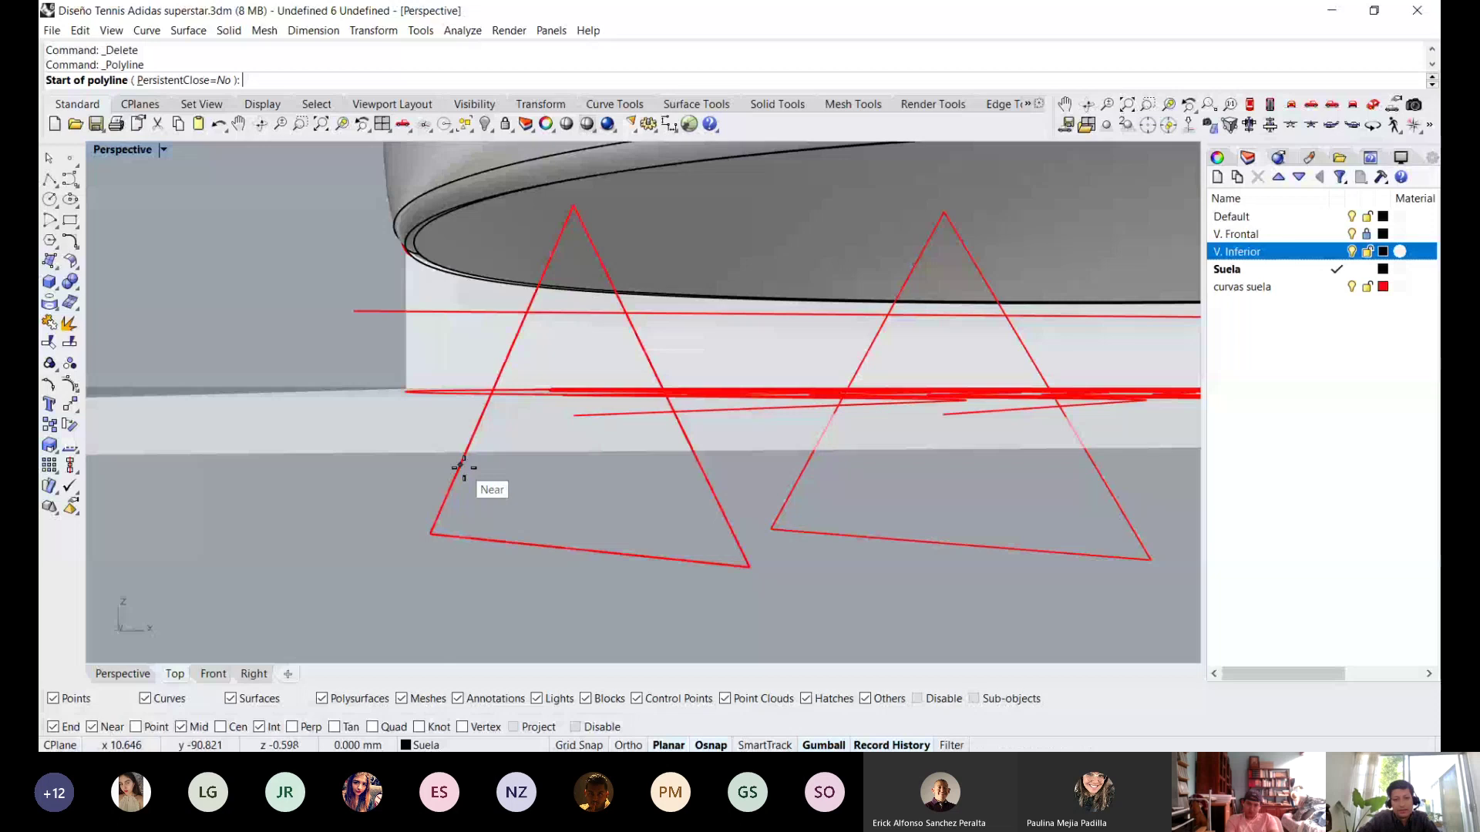
Draw a straight line about 2.4 mm long outward from the lower part of the left triangle's outer side.
left_click(462, 466)
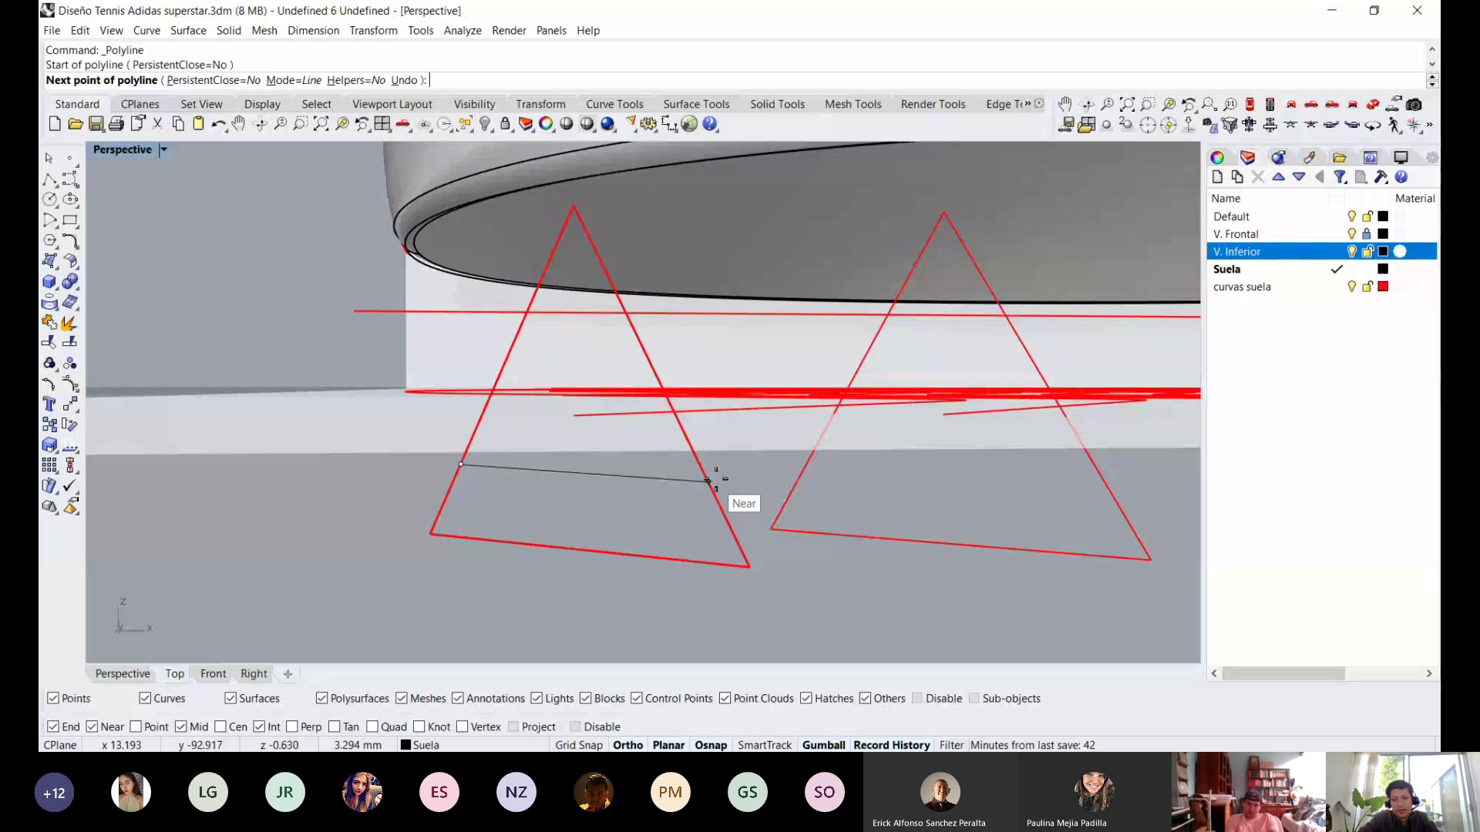
right_click_drag(697, 472, 670, 542)
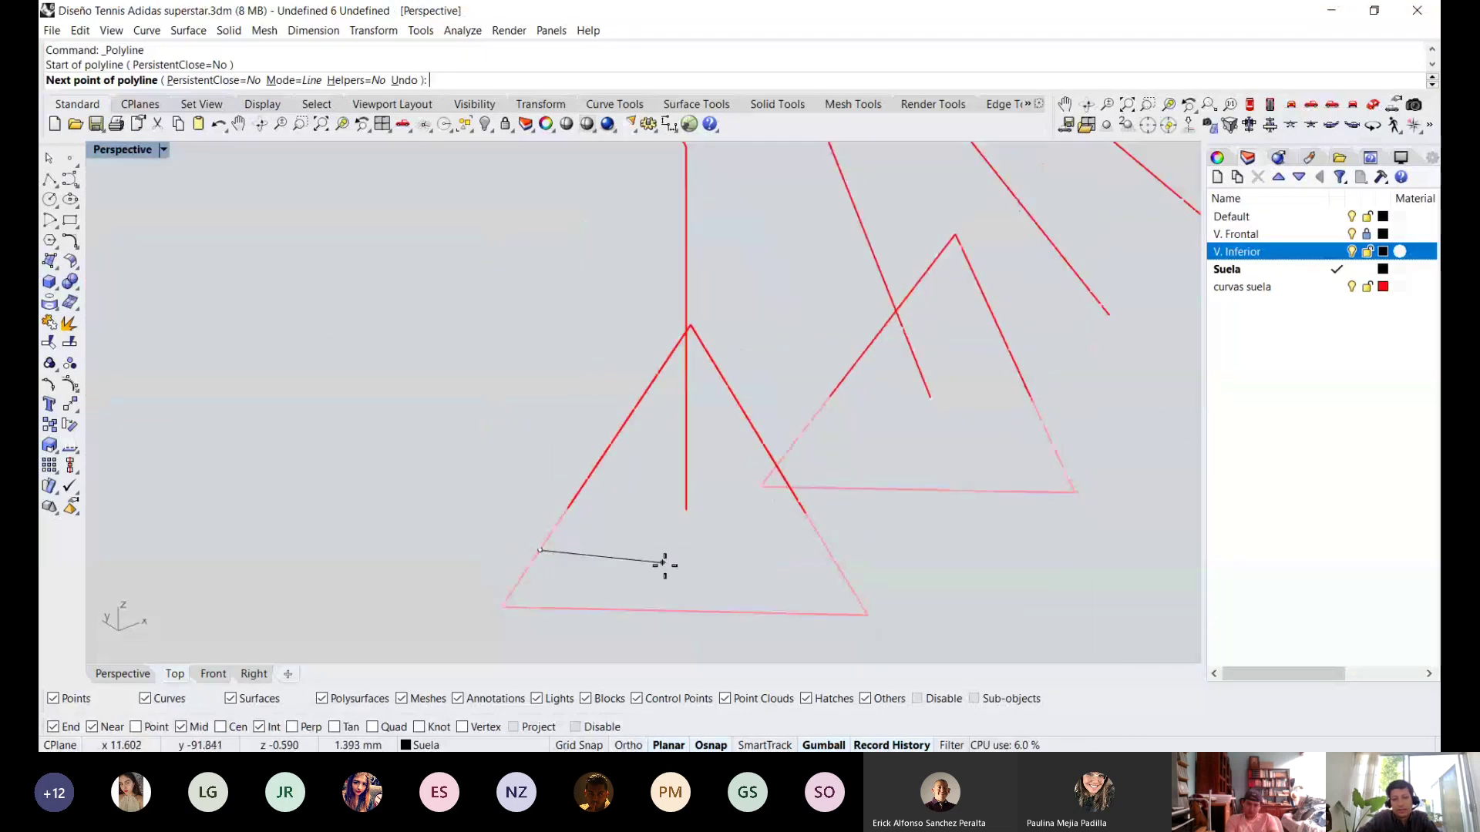
scroll(703, 518, "down", 4)
right_click_drag(740, 588, 566, 632)
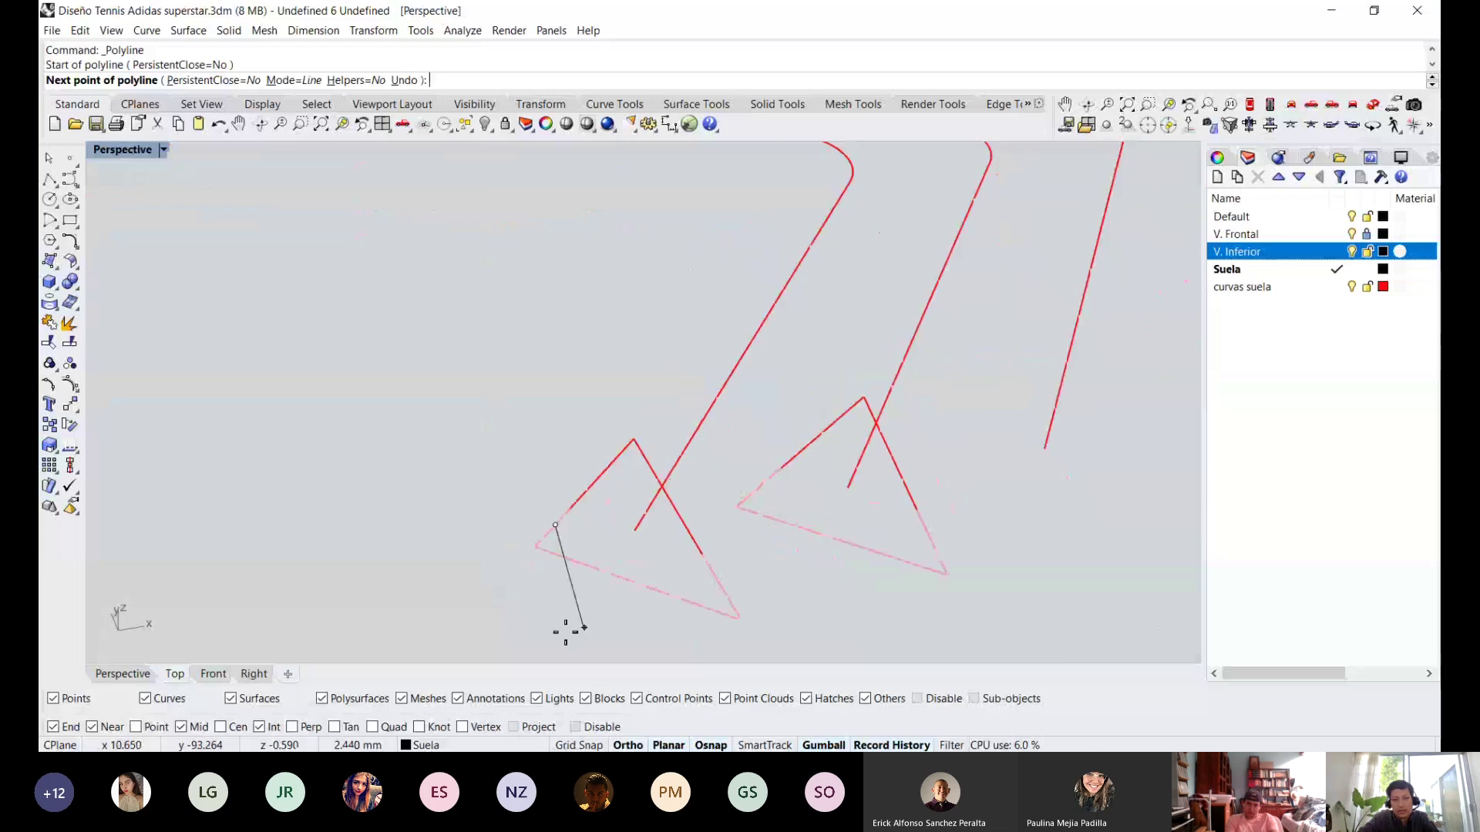
left_click(585, 629, "shift")
right_click(578, 616)
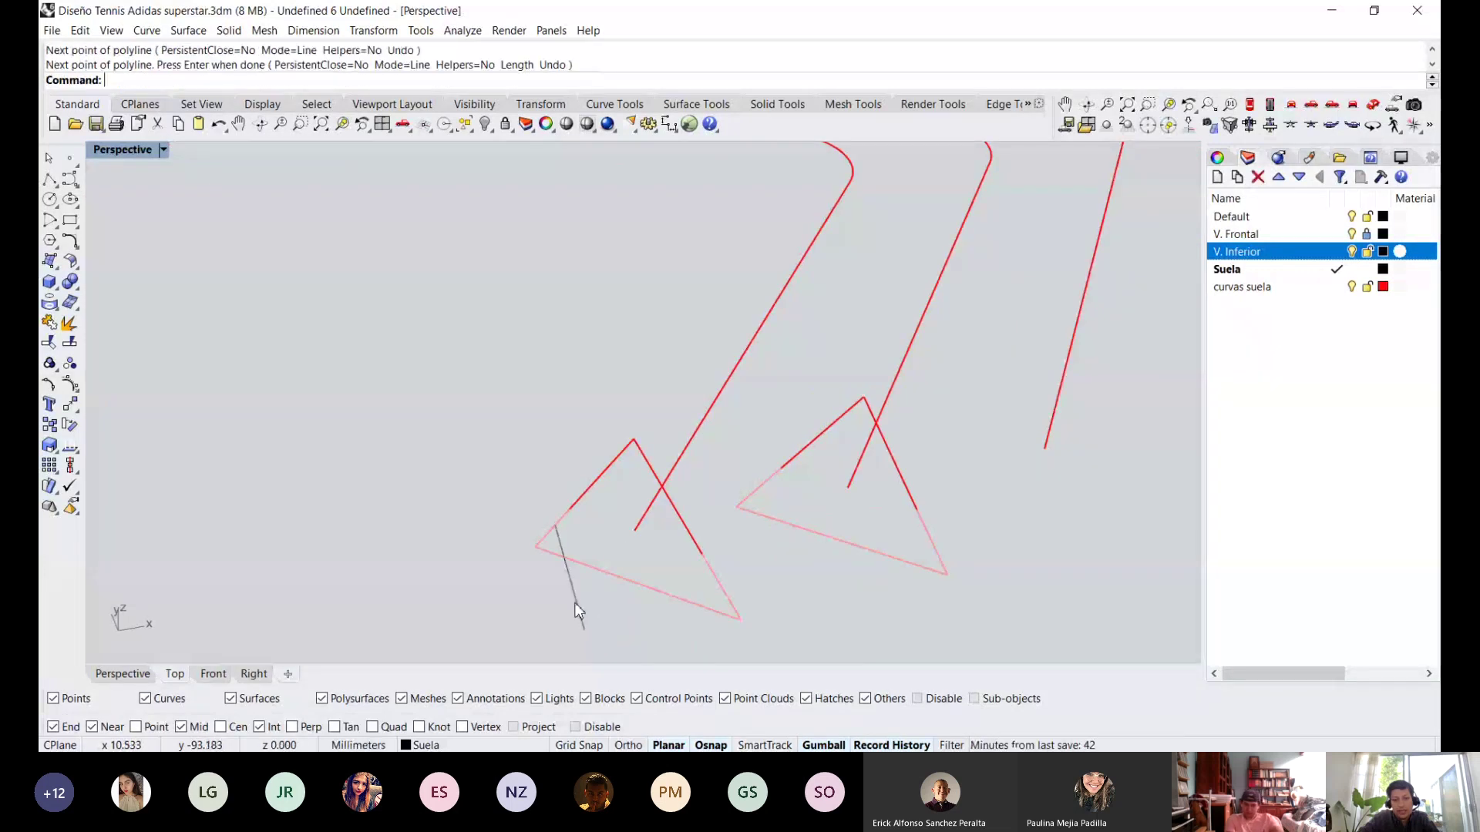
Hide and lock the V. Inferior layer.
left_click(611, 575)
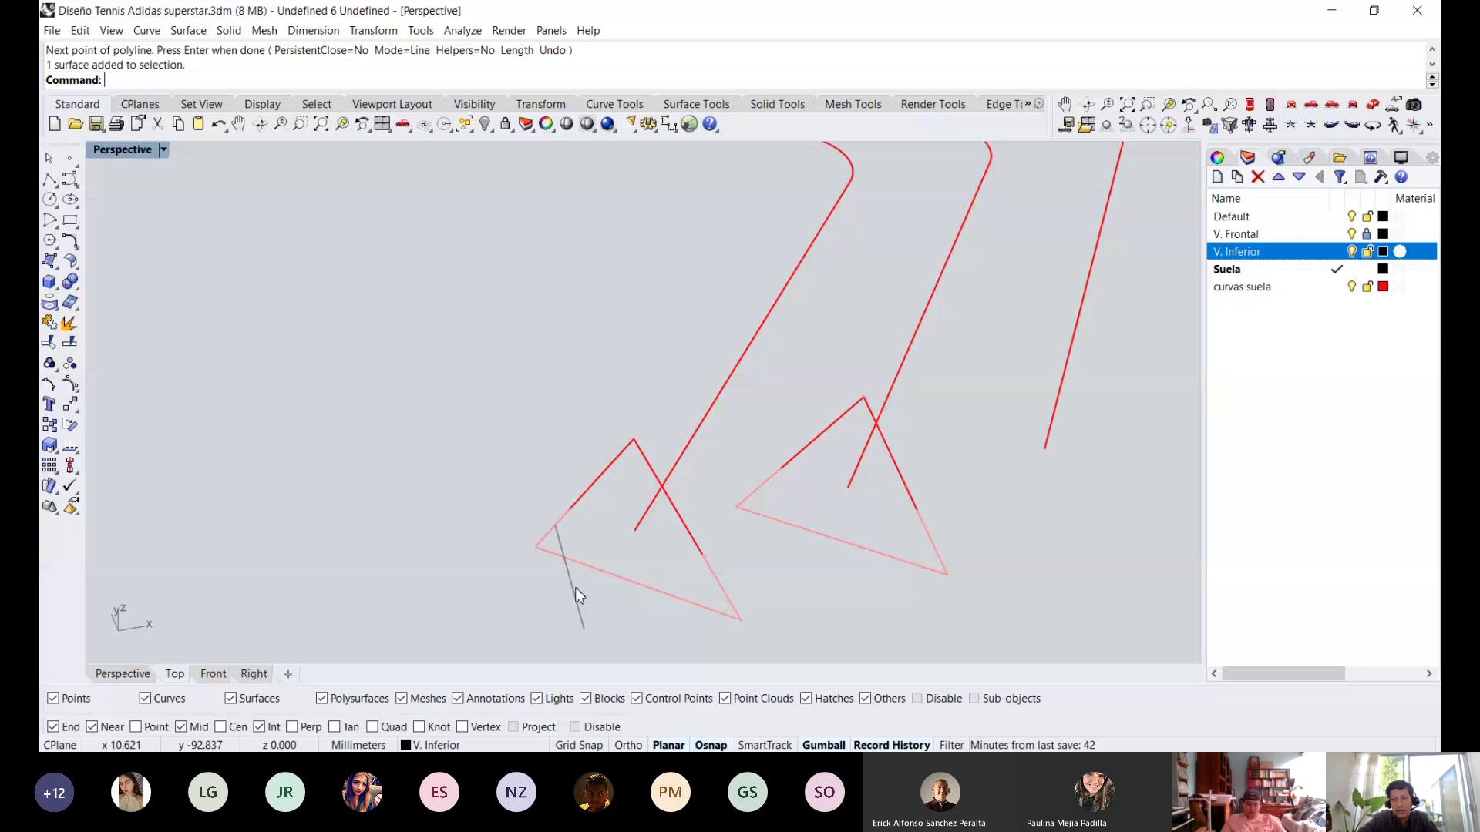
right_click_drag(572, 600, 612, 600)
scroll(555, 543, "up", 3)
left_click(1352, 251)
left_click(1367, 251)
Extrude the short line sideways into a flat surface across the left triangle, then shift it slightly beyond the triangle's outer side.
left_click(533, 521)
left_click_drag(626, 571, 842, 535, "ctrl")
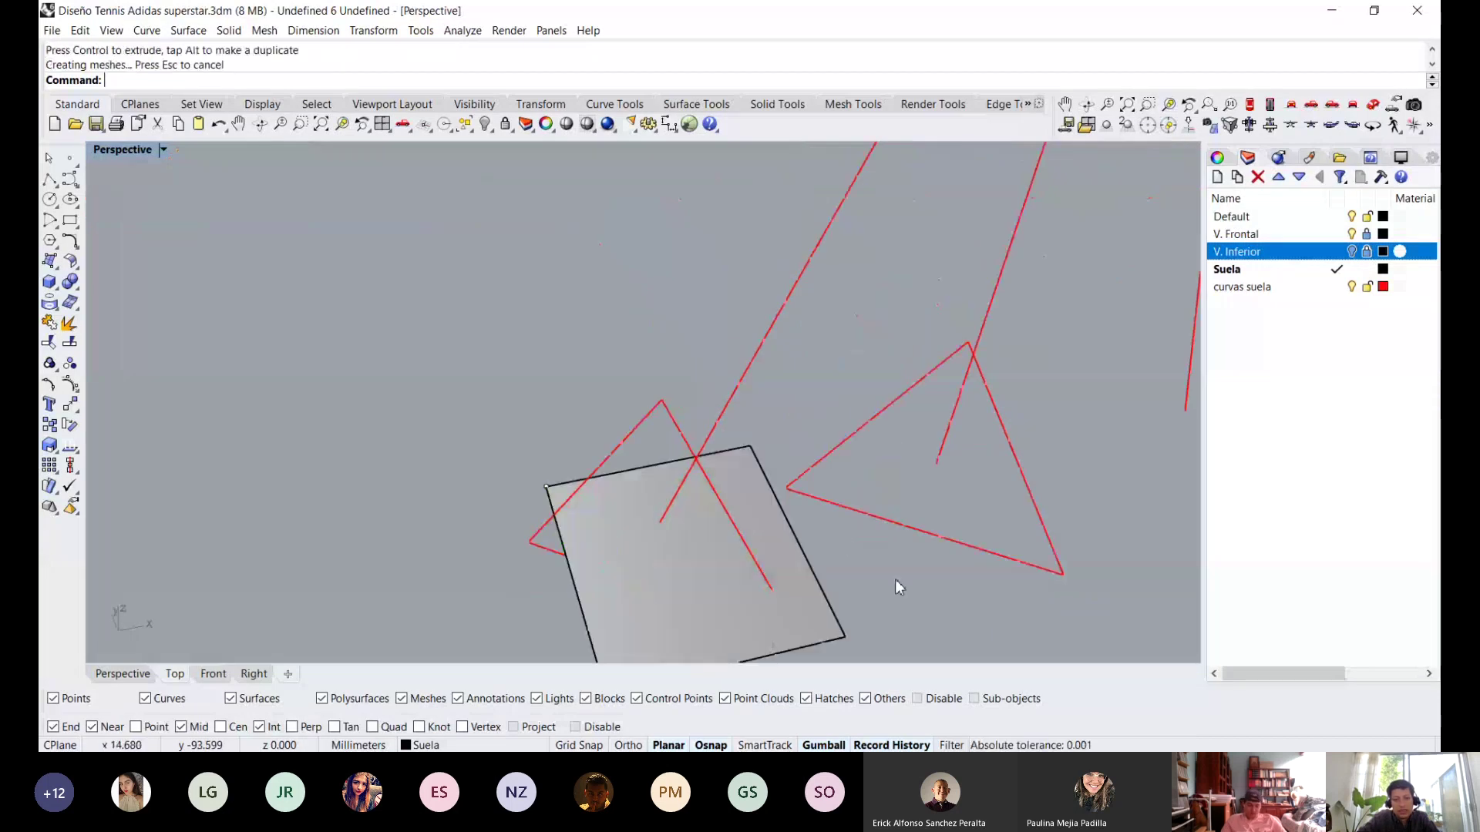
right_click_drag(895, 580, 913, 551)
left_click(767, 526)
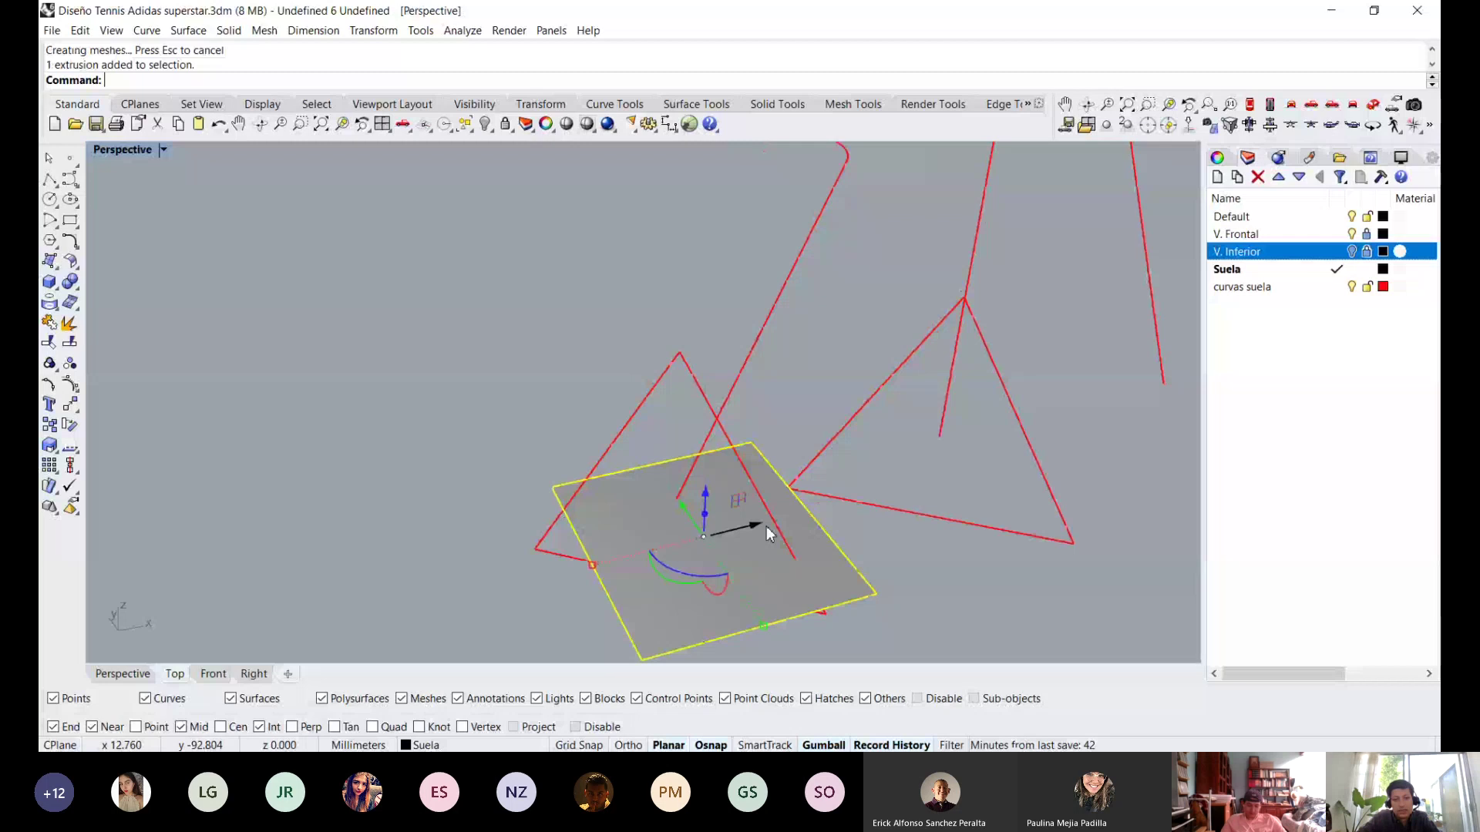
left_click_drag(766, 526, 745, 531)
Delete the short source line lying on the flat cutting surface at the left triangle.
left_click(868, 576)
right_click_drag(868, 577, 609, 599)
left_click(592, 599)
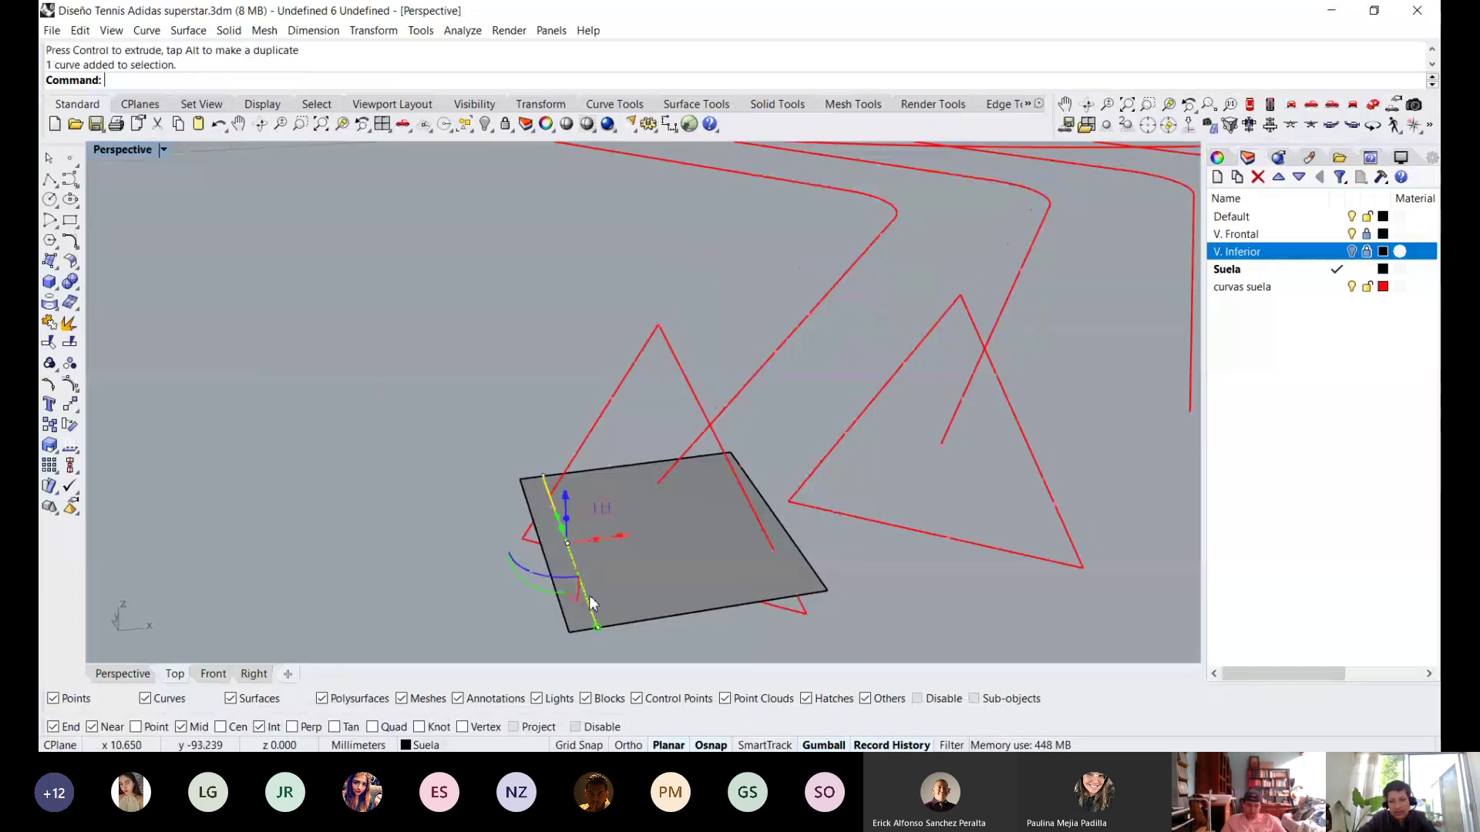
key("Delete")
right_click_drag(591, 604, 724, 502)
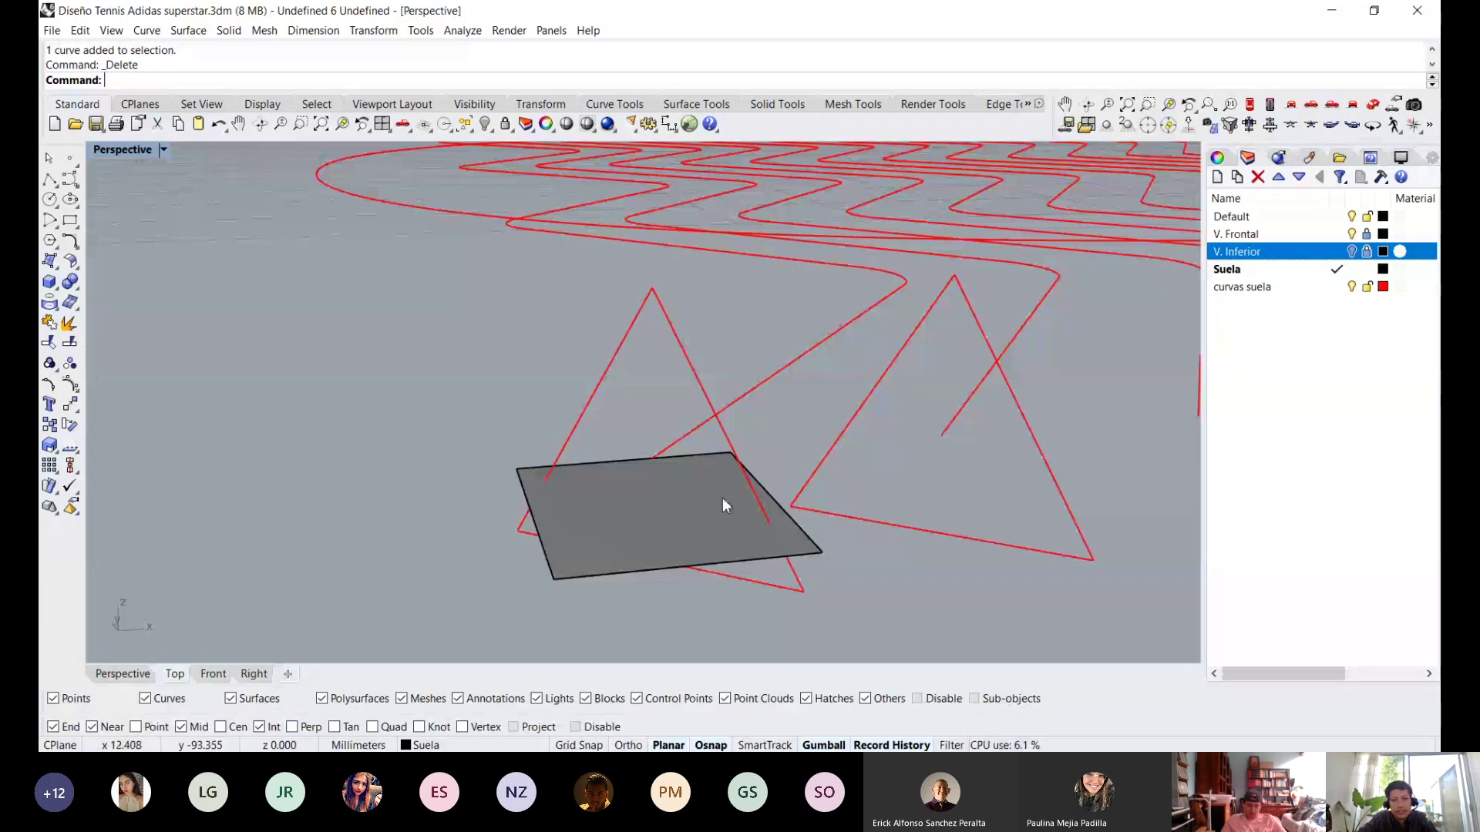
left_click(54, 361)
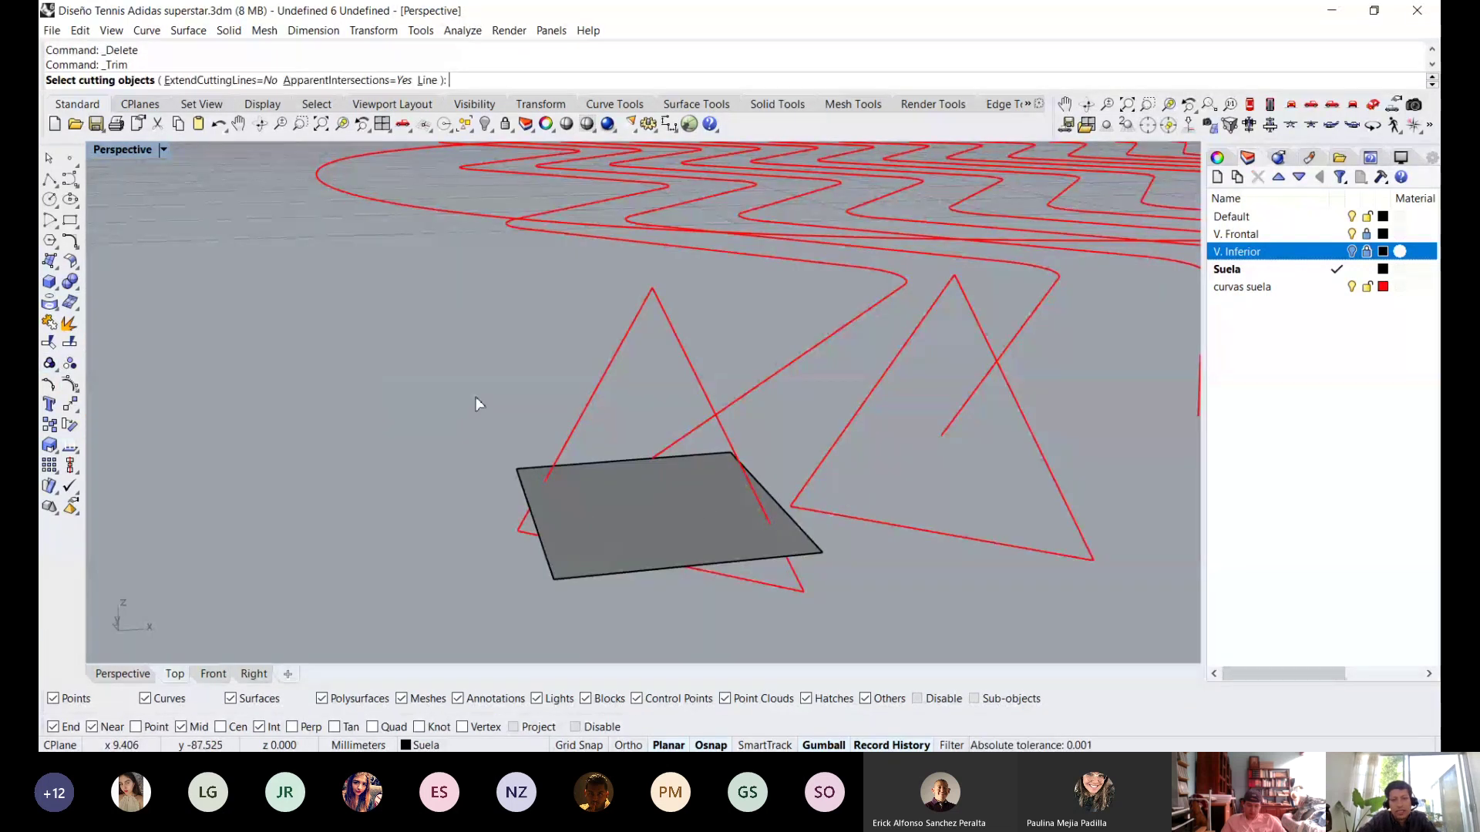
right_click_drag(664, 526, 645, 456)
scroll(678, 419, "up", 6)
key("Escape")
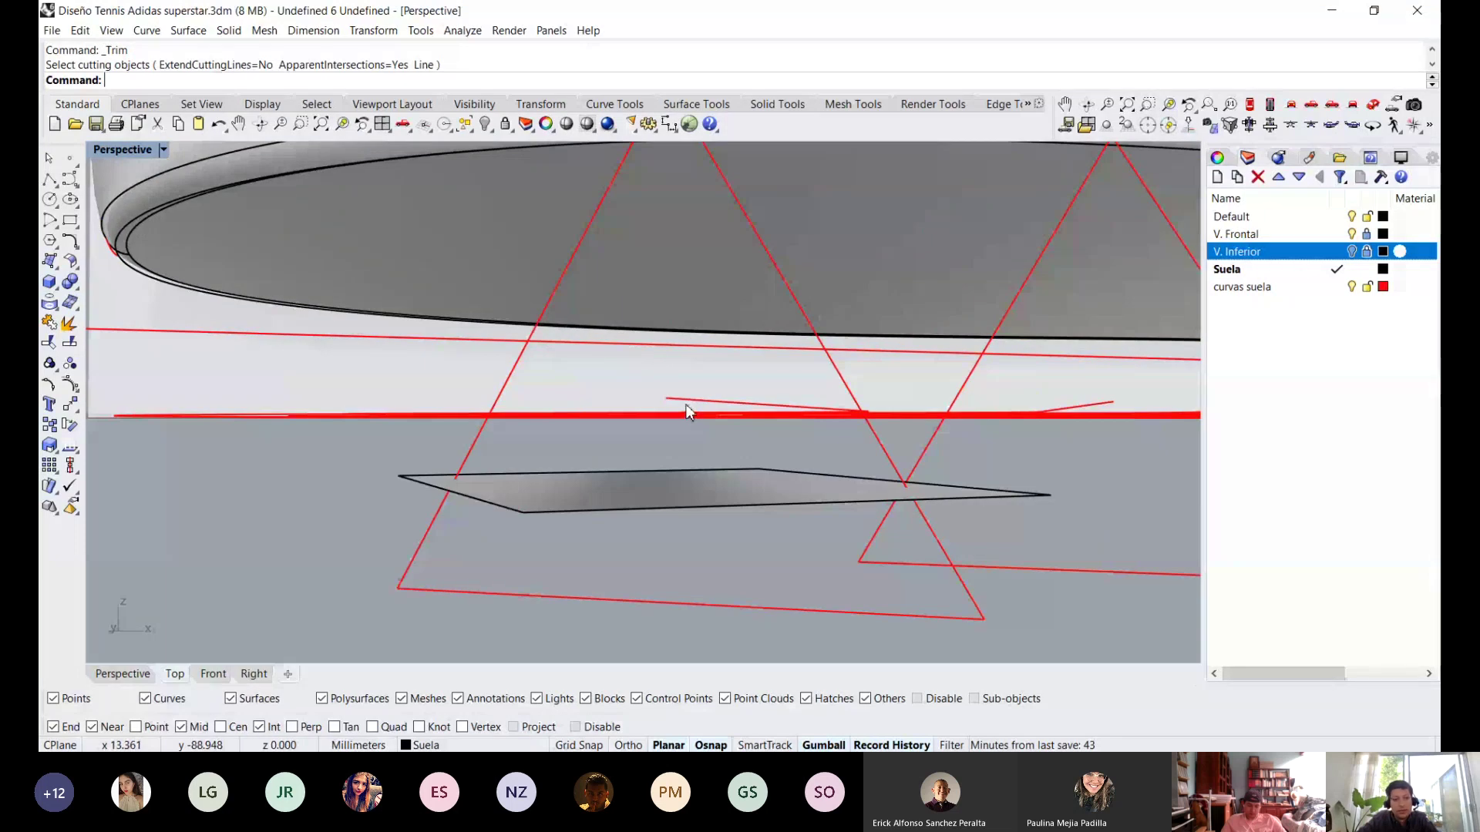
left_click(688, 412)
right_click_drag(664, 439, 654, 485)
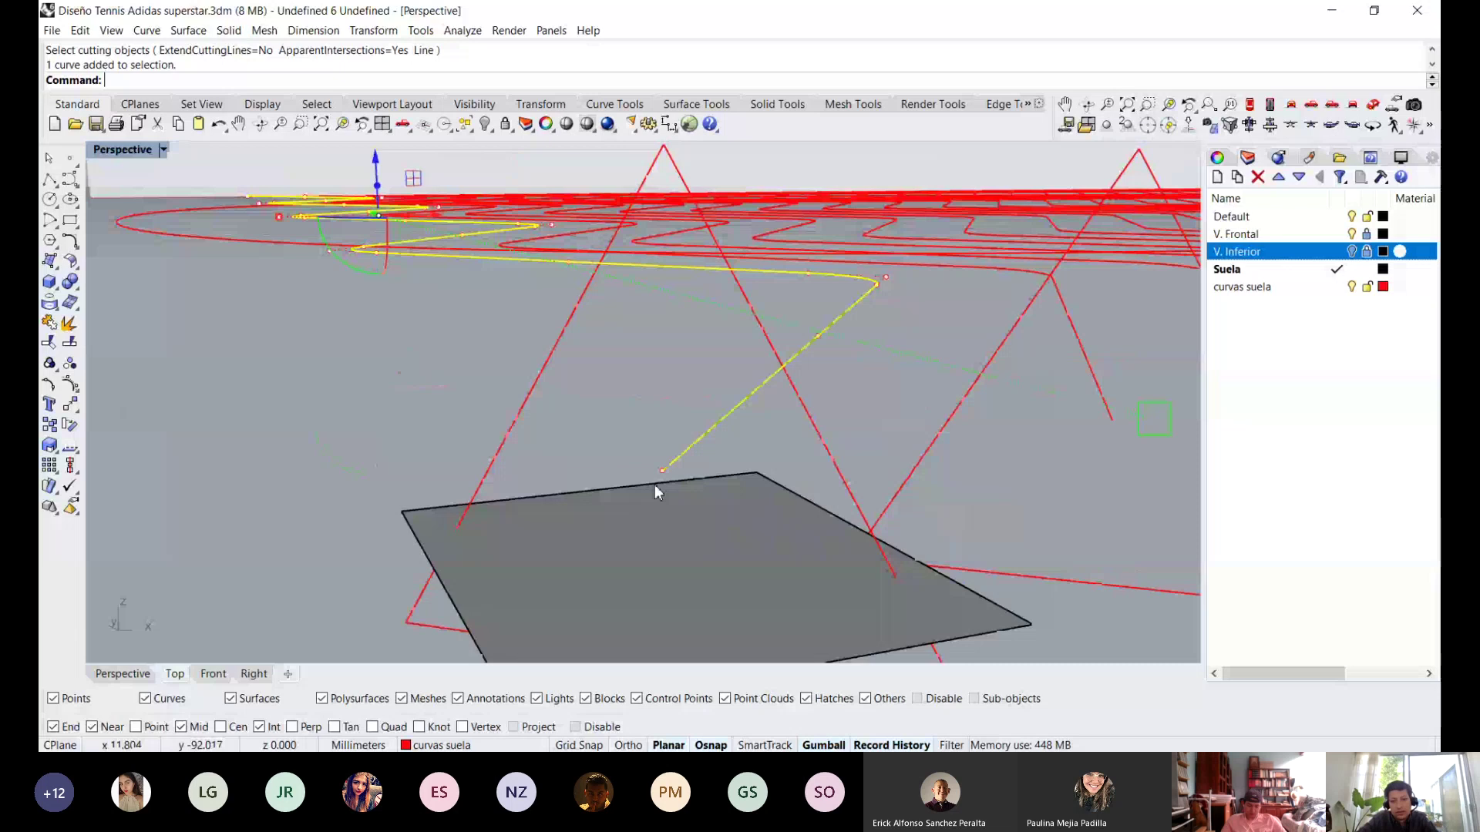
key("Escape")
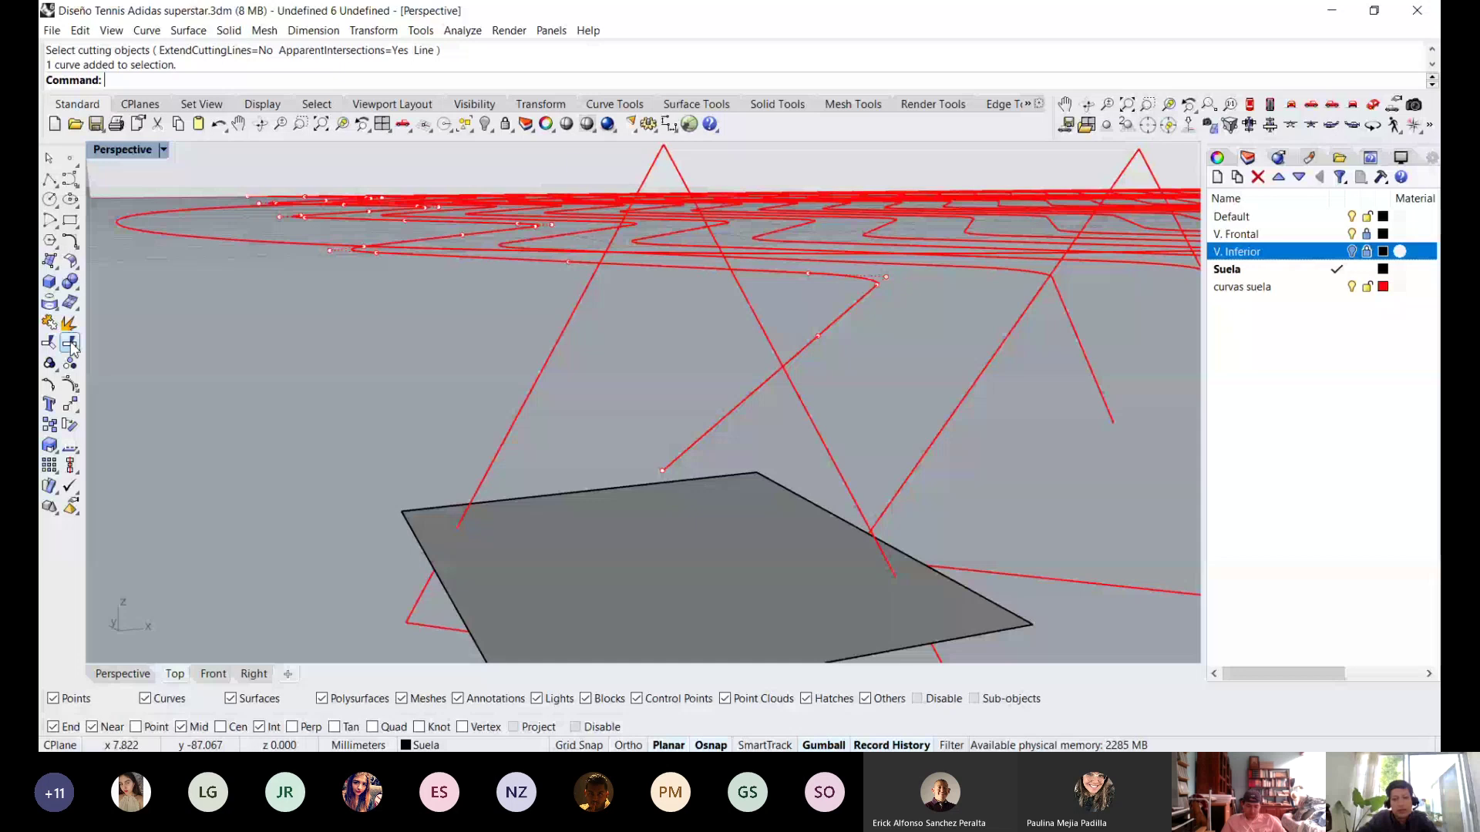
Trim off the left triangle's portion below the flat surface, with ApparentIntersections set to No.
left_click(71, 346)
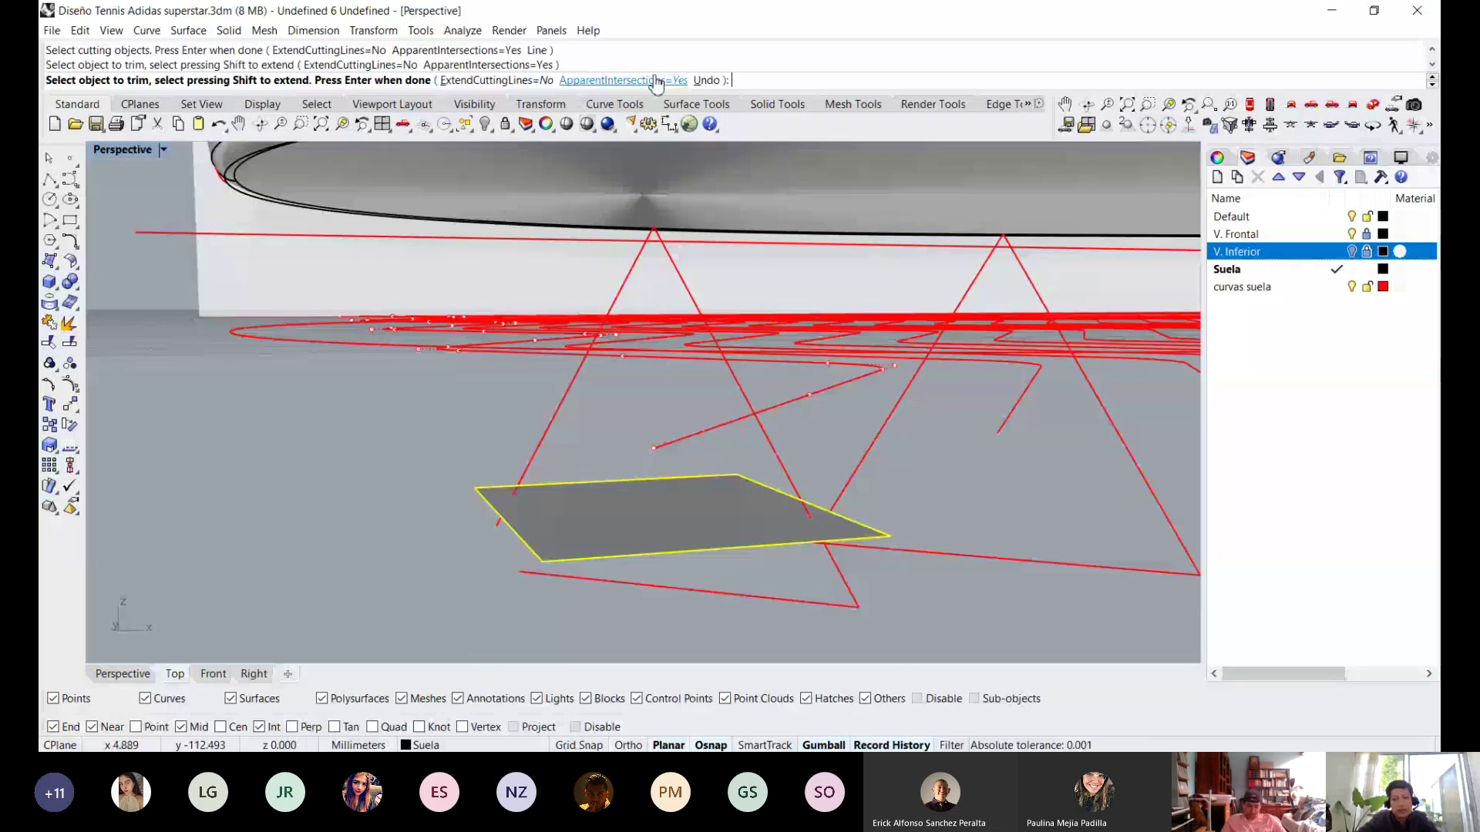
left_click(654, 80)
right_click_drag(763, 563, 508, 406)
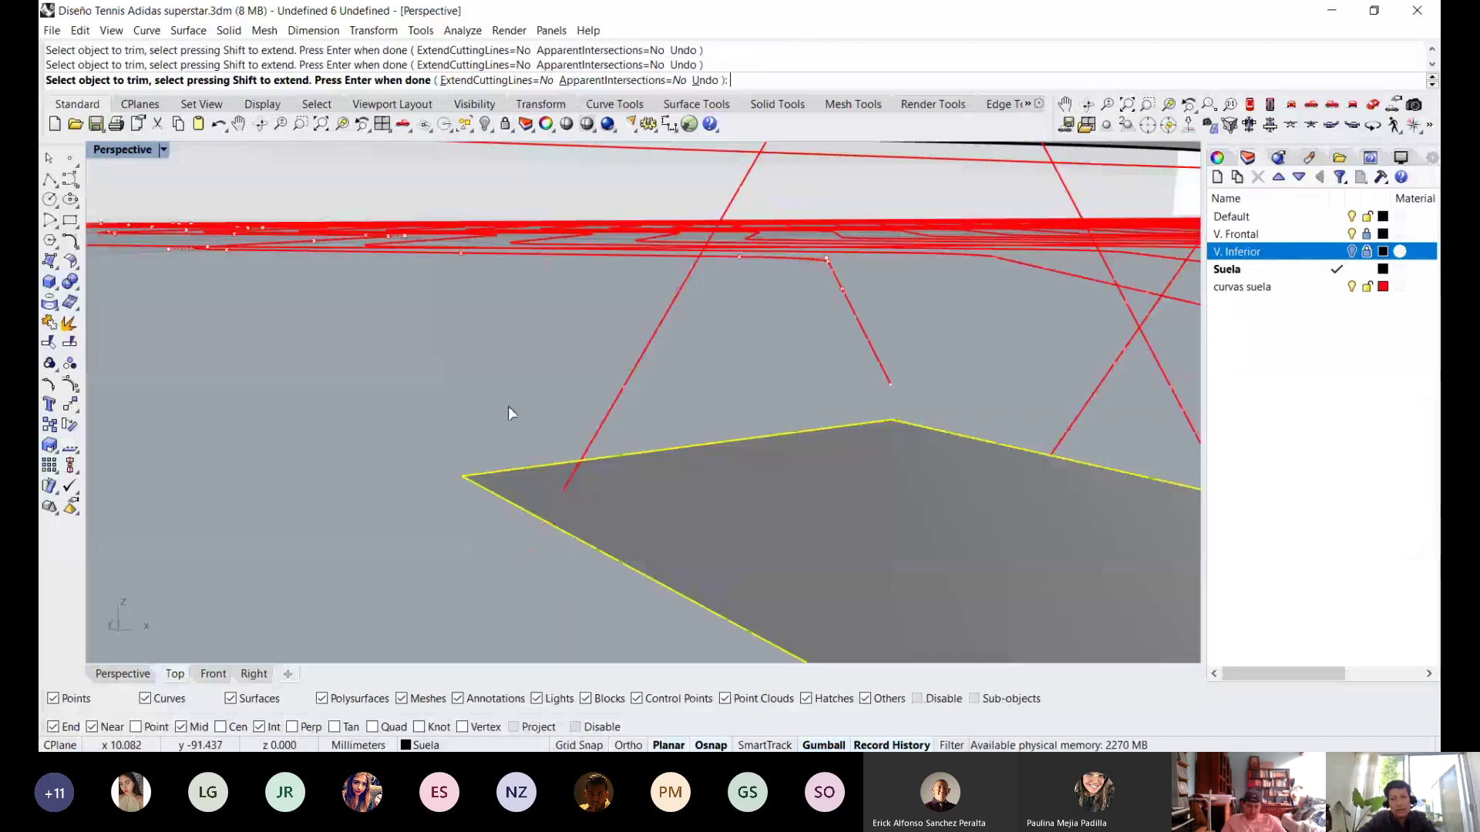
key("Return")
scroll(507, 406, "down", 5)
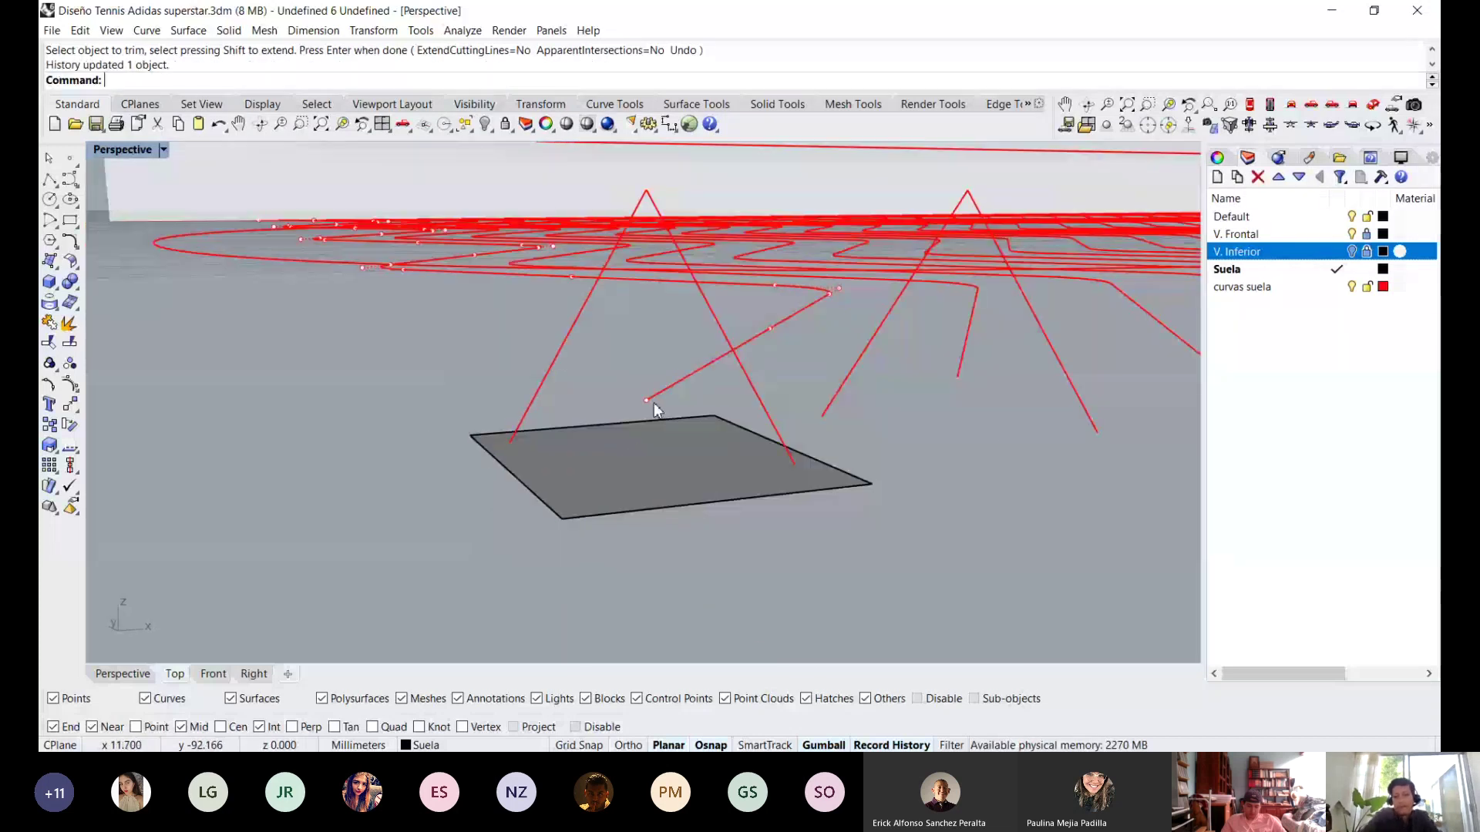
Delete the cutting surface and close both trimmed triangles by joining new base lines to their sides on the curvas suela layer.
left_click(679, 432)
key("Delete")
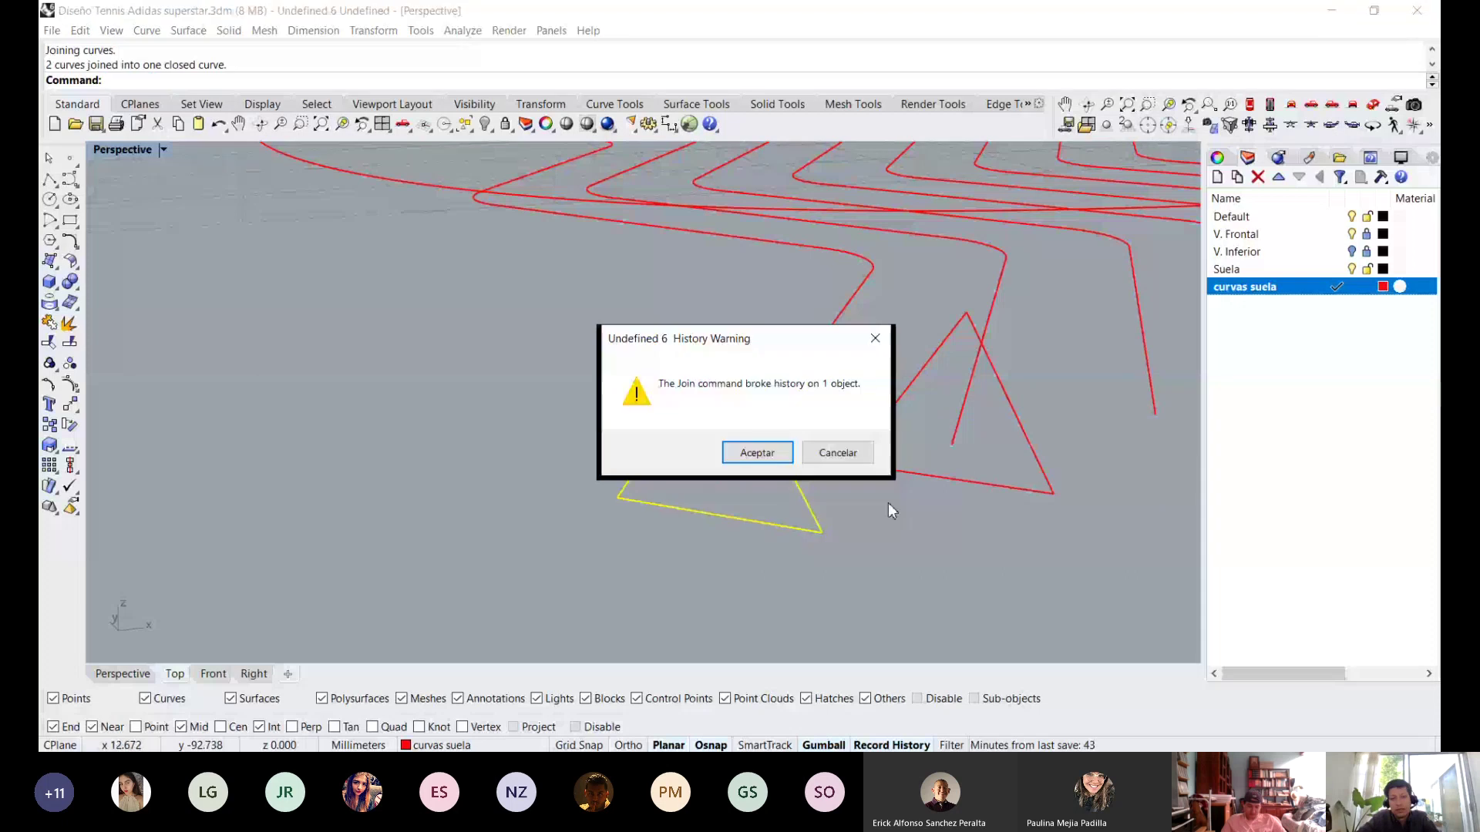
left_click(837, 449)
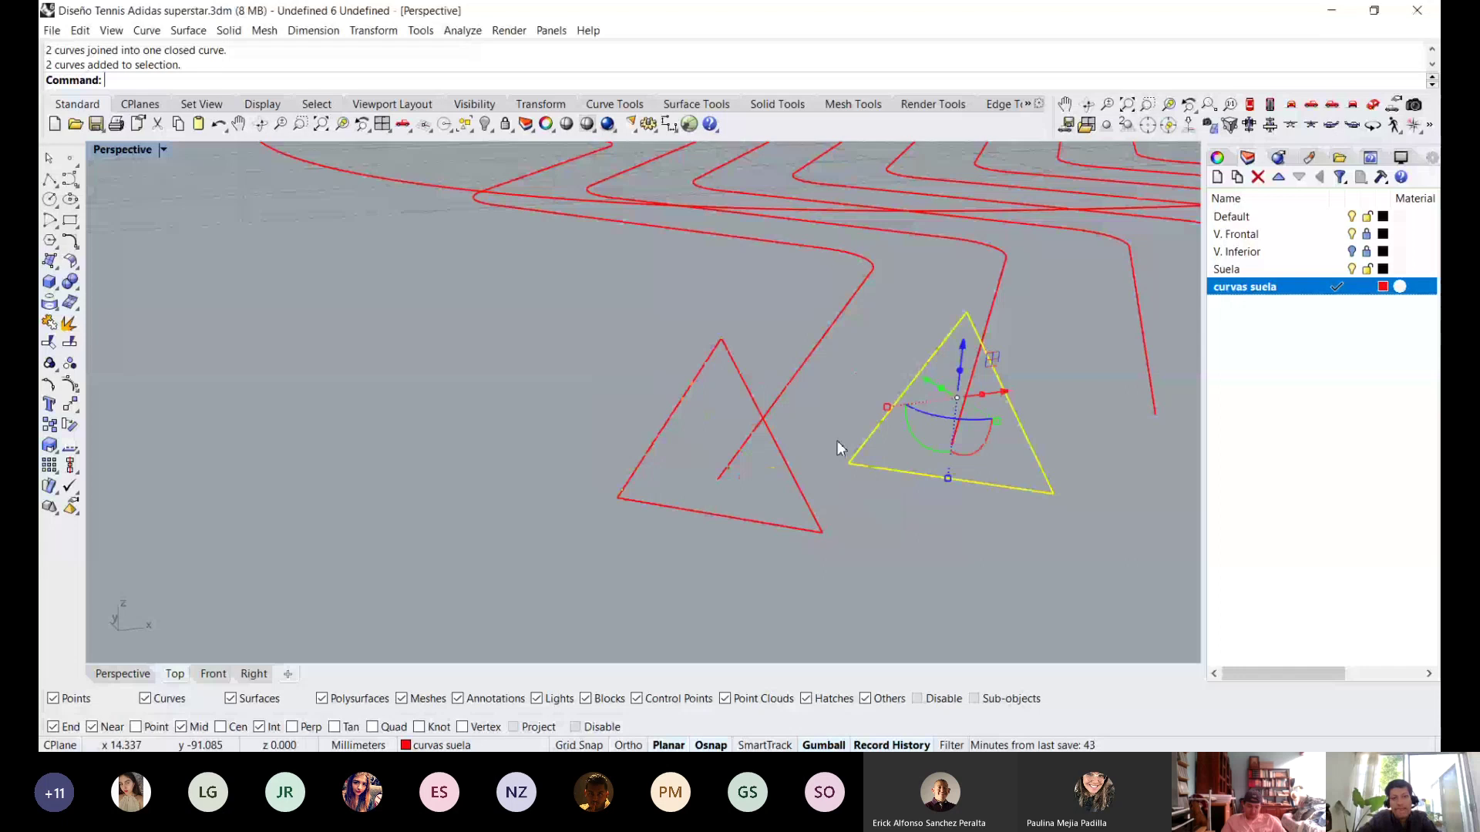
key("Escape")
Sweep the two closed triangles along their zigzag rails with Sweep1, making Suela the current layer.
type("Sw")
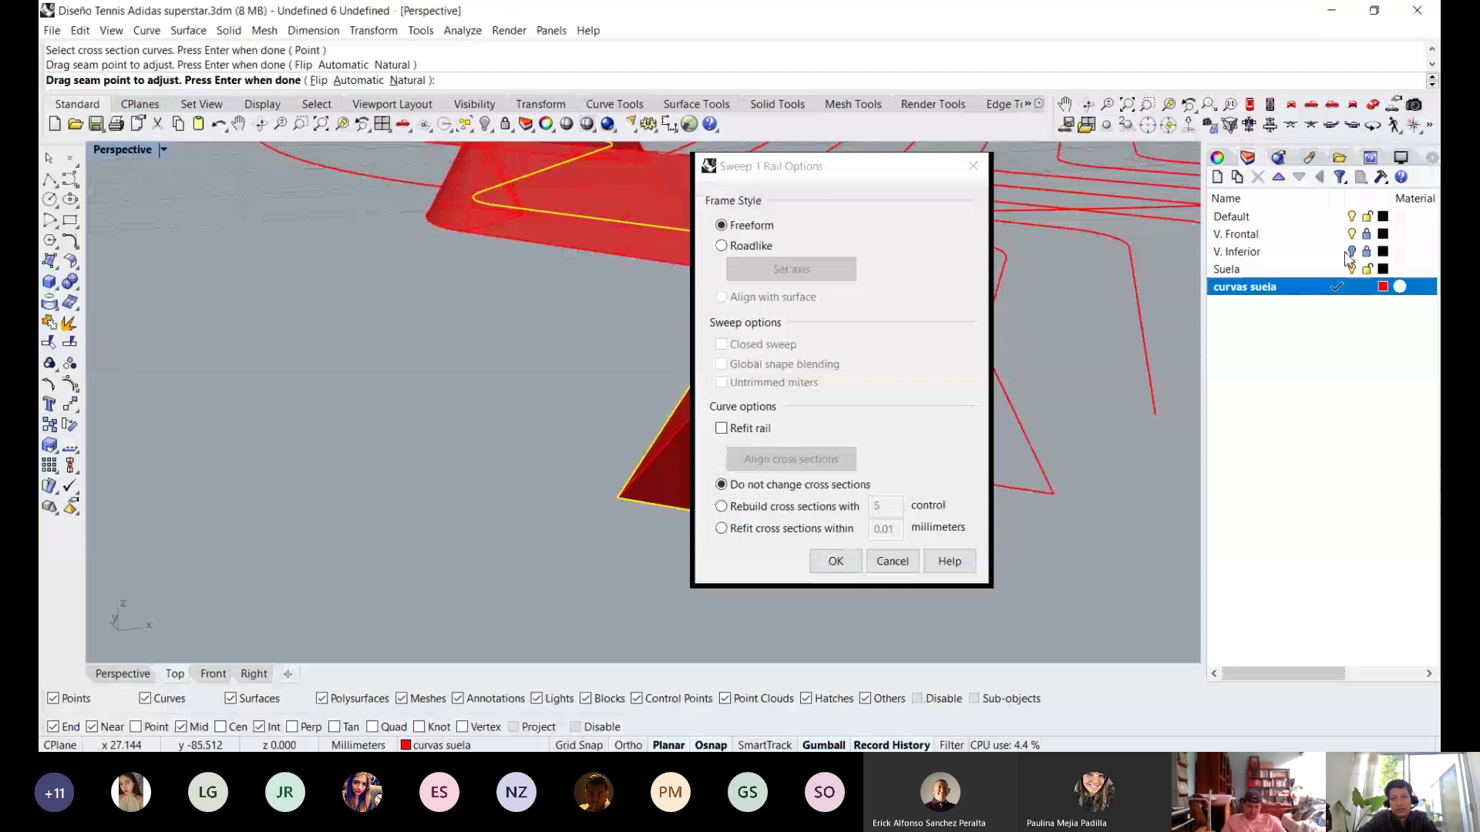
left_click(1336, 269)
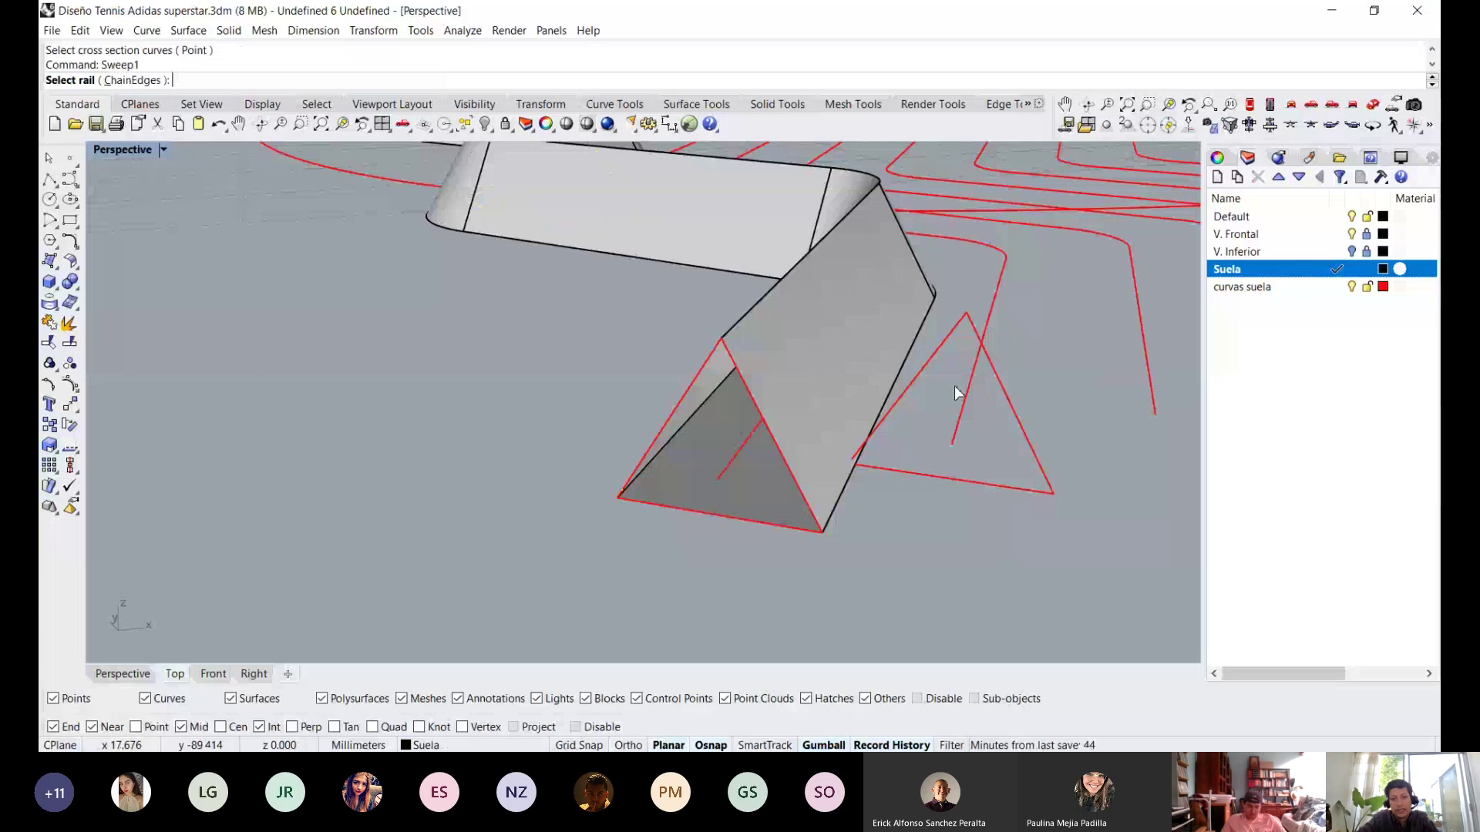
left_click(962, 397)
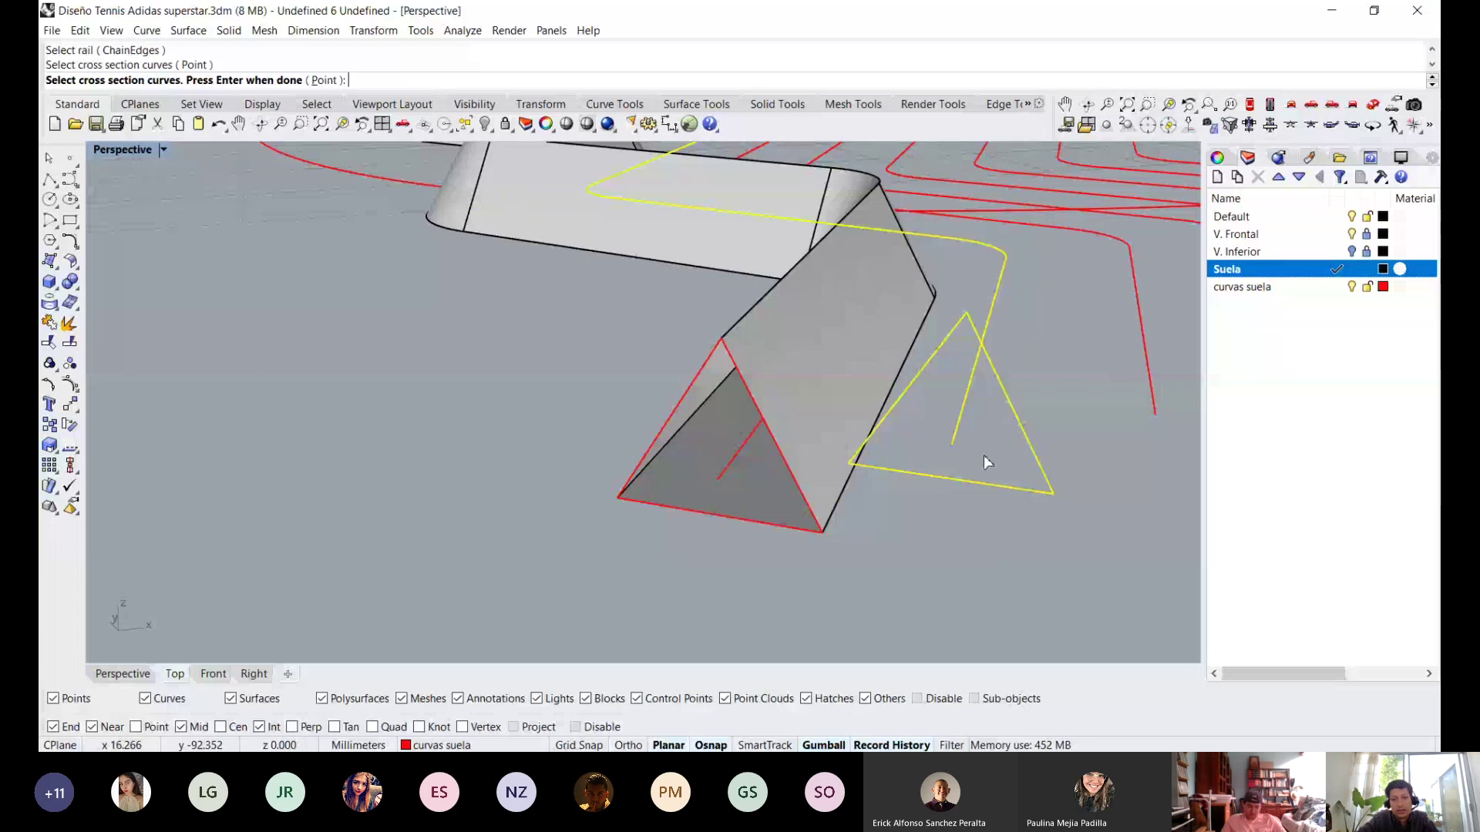
key("Return")
key("Return")
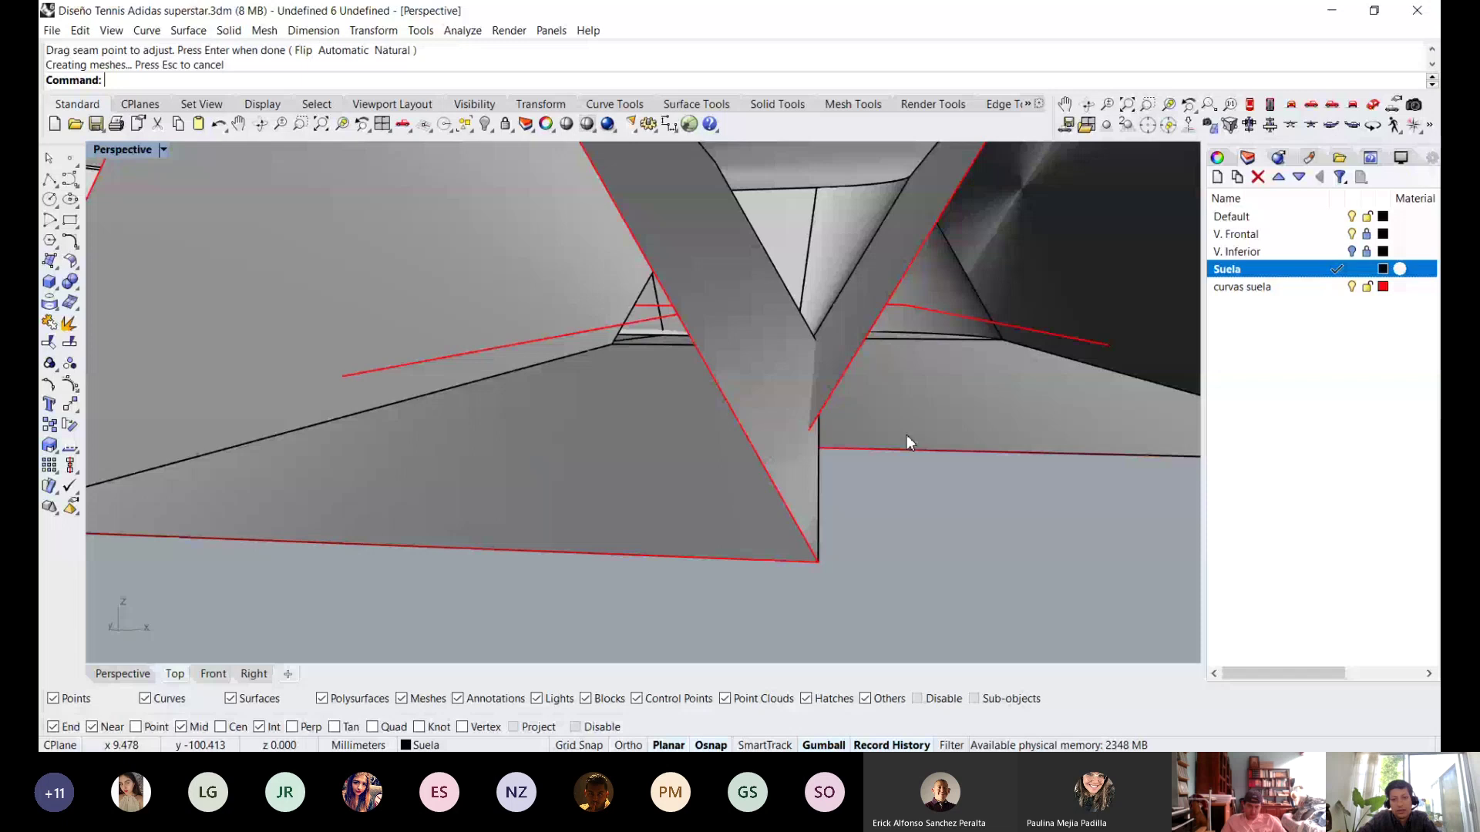
right_click(906, 435)
key("Escape")
scroll(907, 434, "down", 1)
right_click_drag(907, 435, 953, 435)
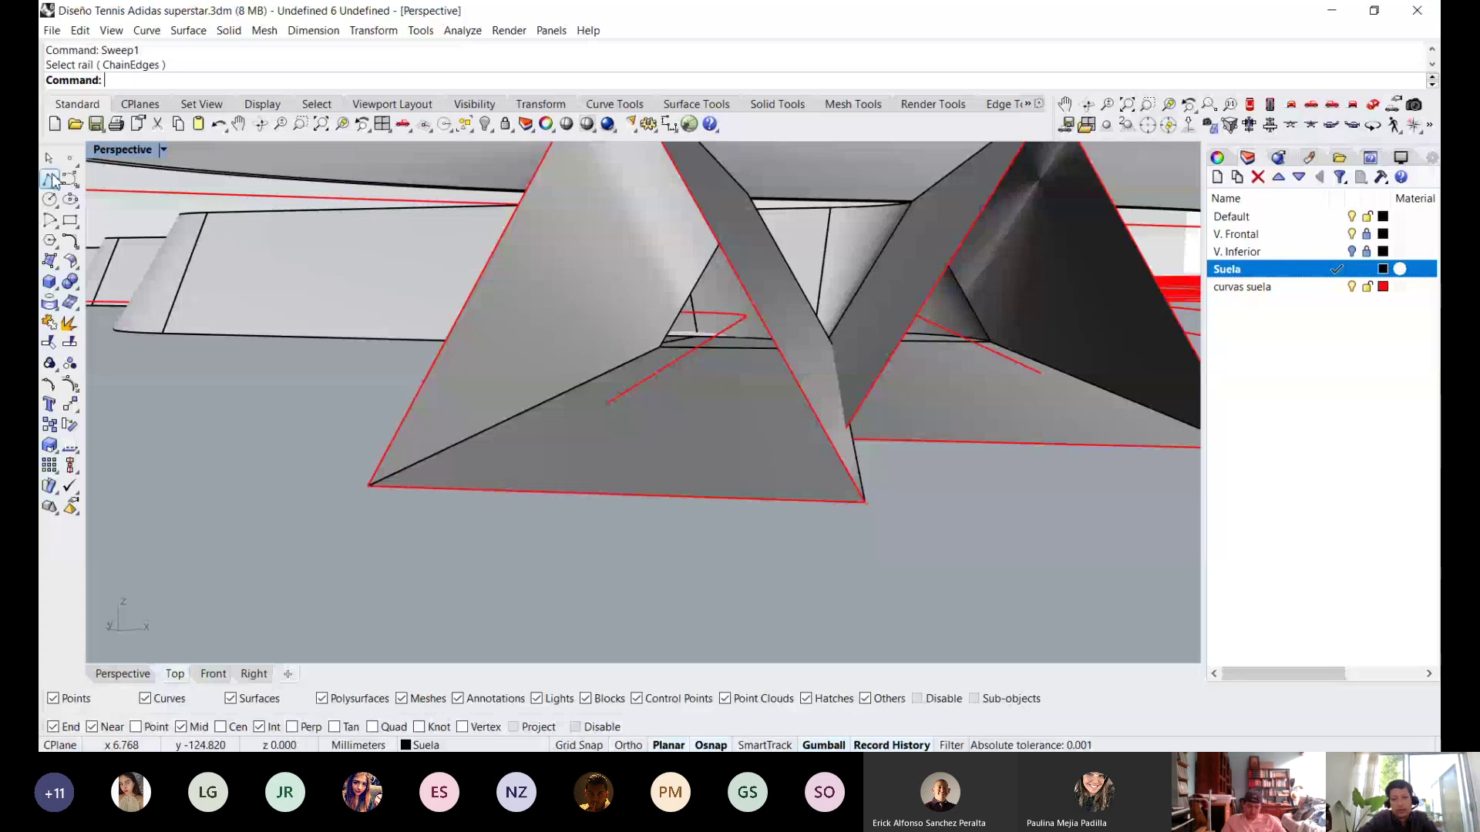
Draw a line along the left triangle's base, raise it slightly and extrude it into a flat surface running back through the profile.
left_click(886, 568)
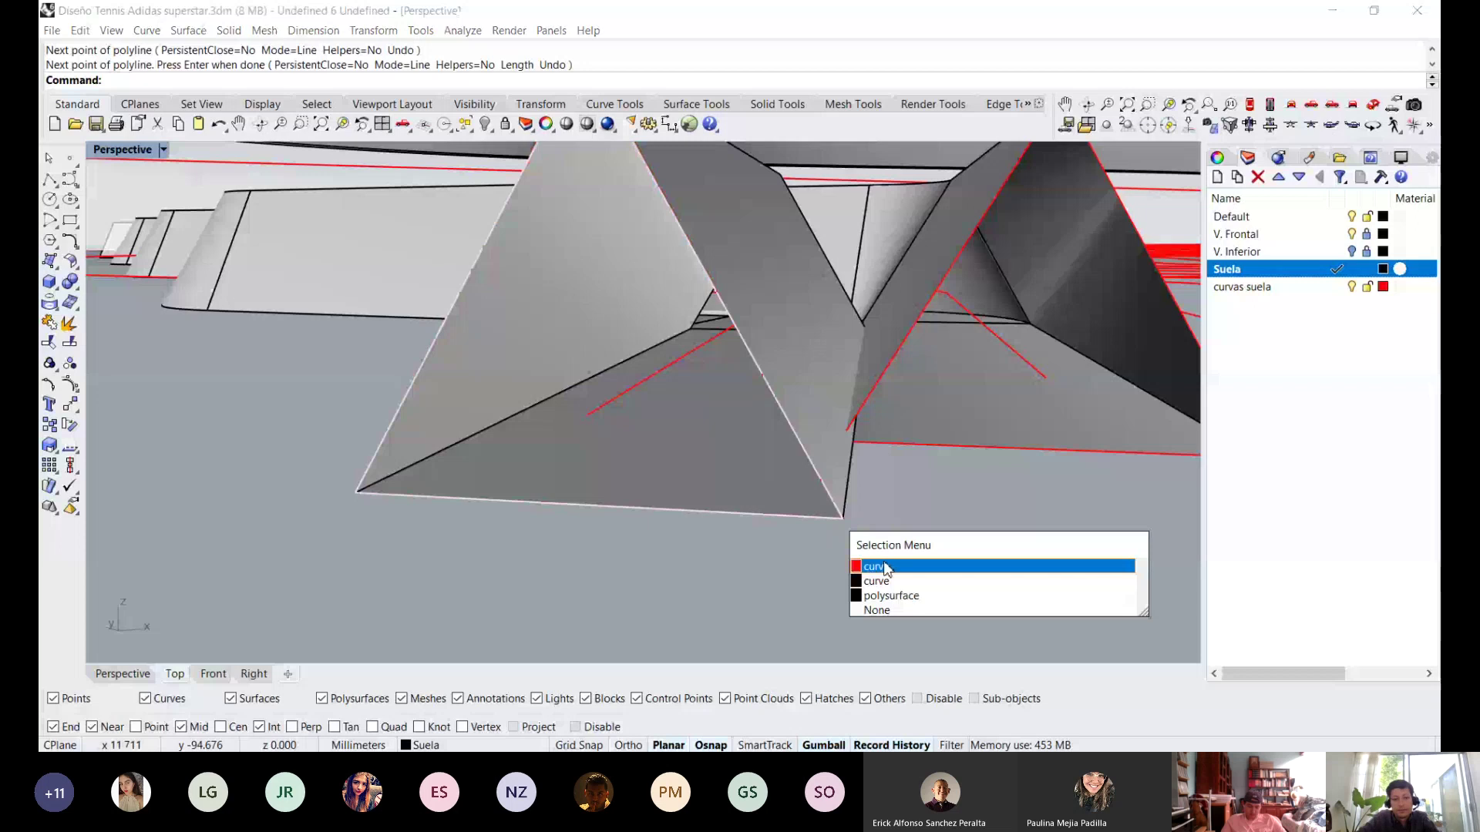
left_click(887, 569)
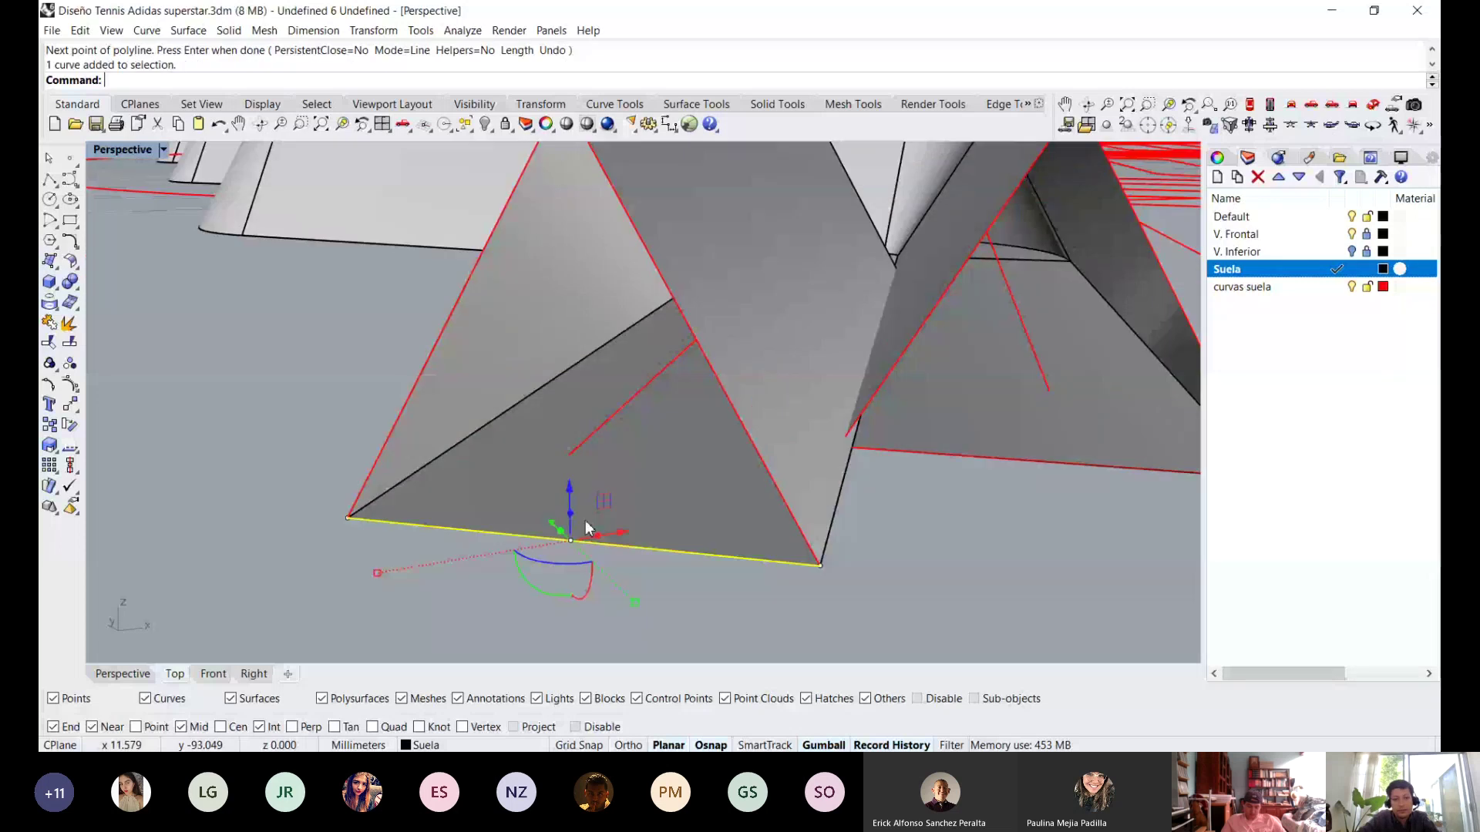
right_click_drag(588, 529, 582, 368)
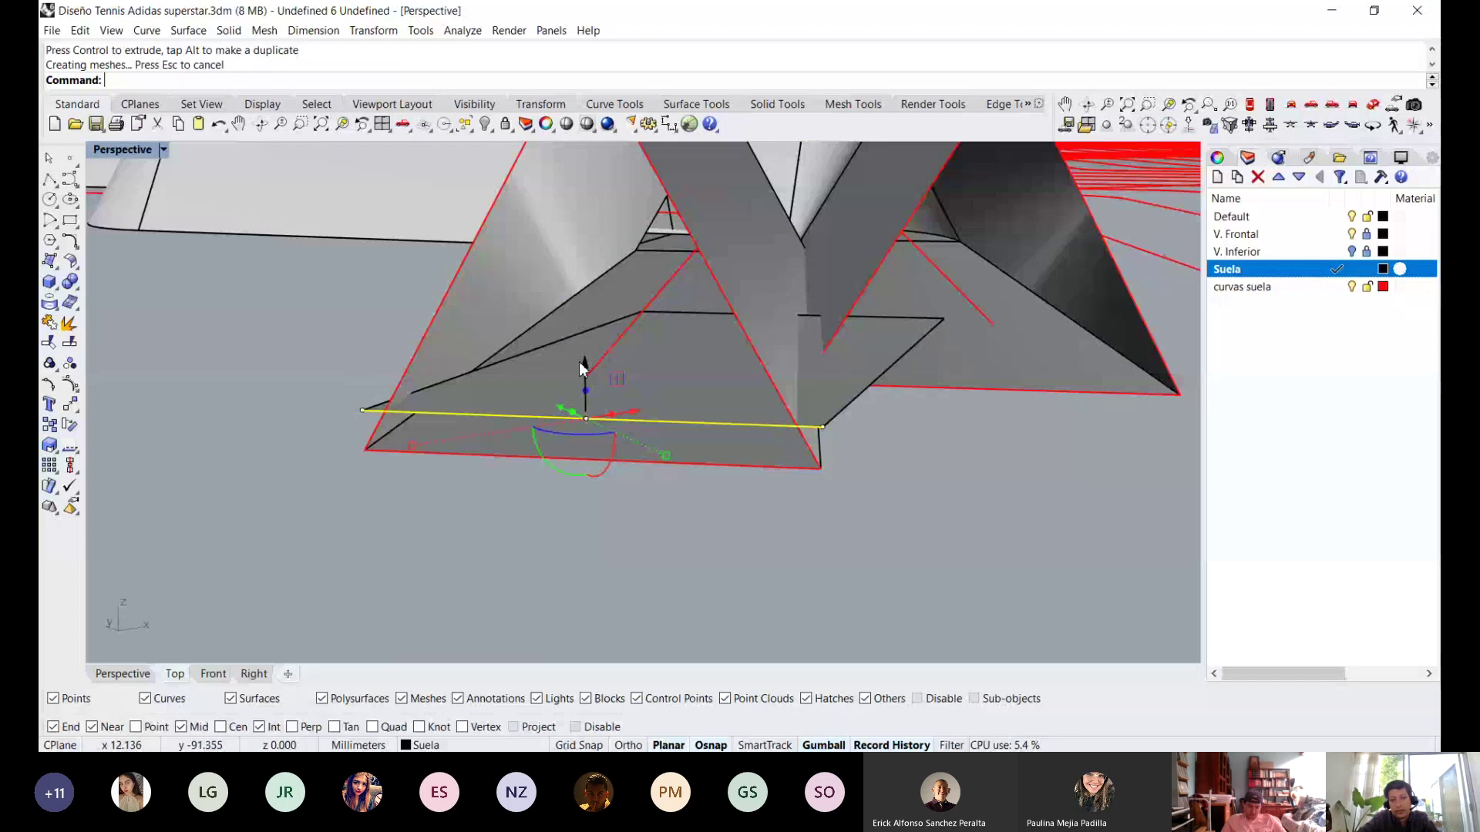
mouse_move(584, 368)
left_mouse_down()
mouse_move(621, 376)
mouse_move(599, 372)
left_mouse_up()
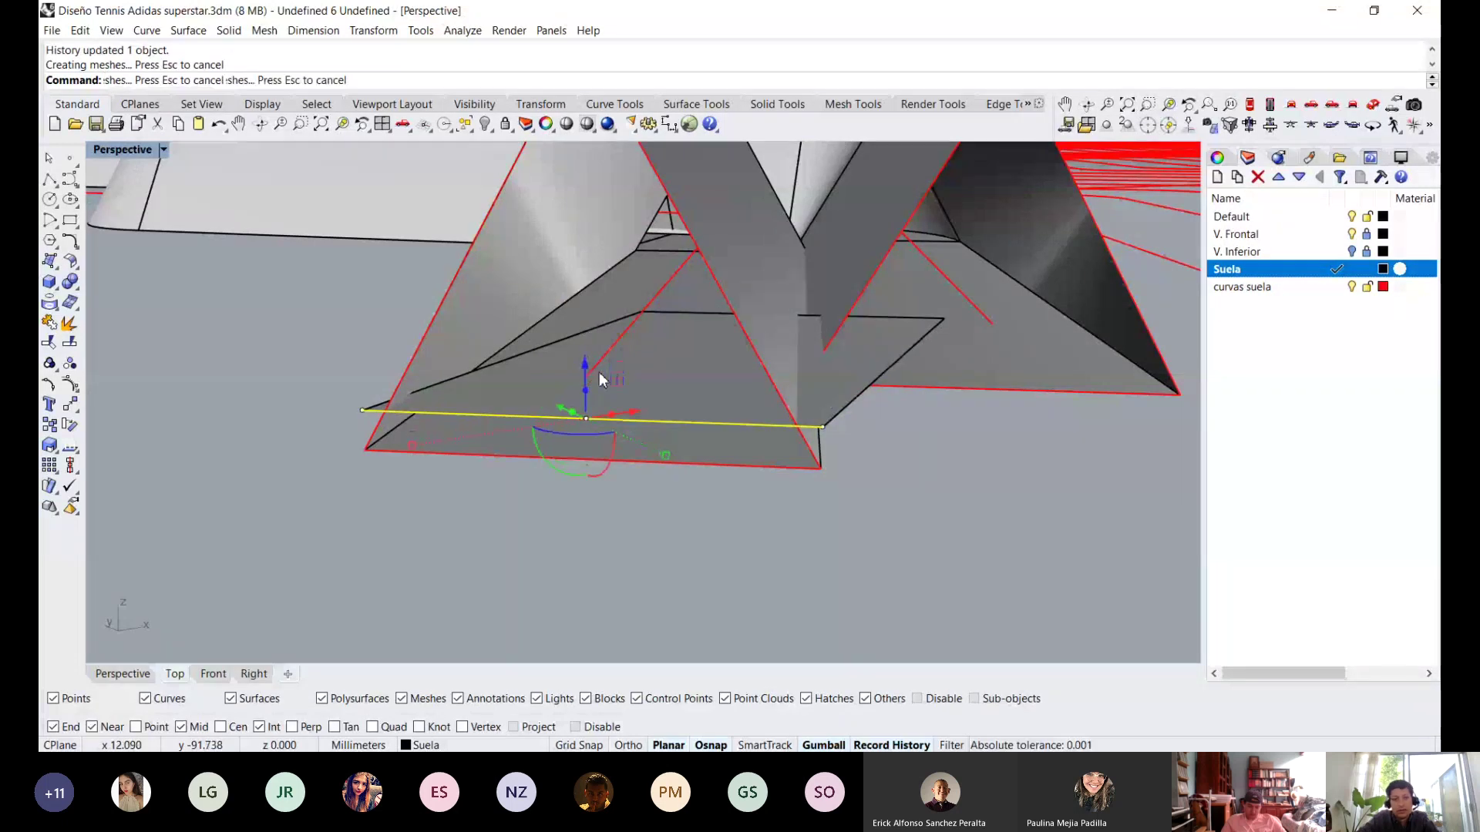
right_click_drag(599, 372, 825, 460)
key("Escape")
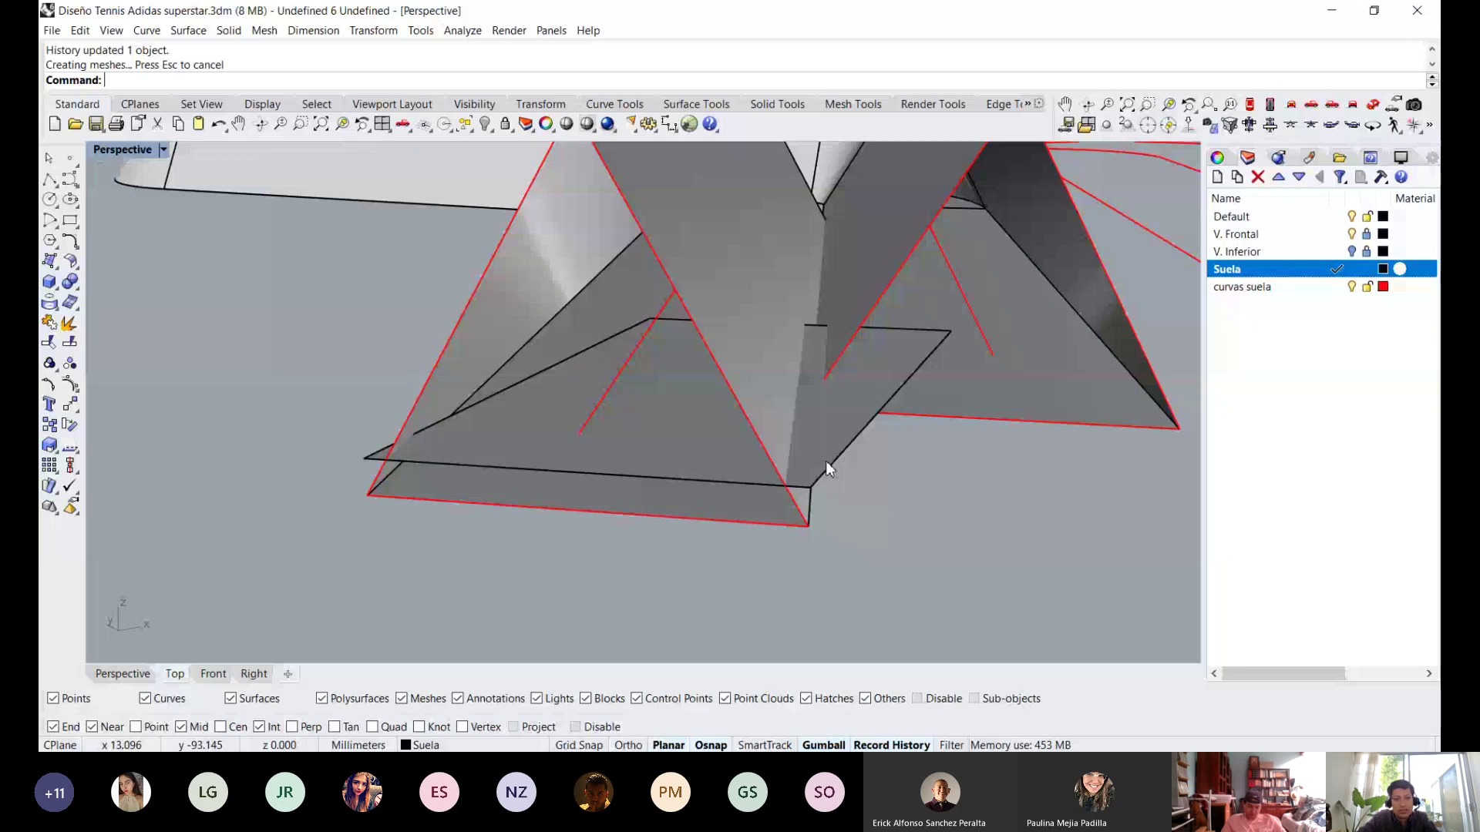
Delete the two swept tread polysurfaces.
left_click(818, 264)
left_click(867, 257, "shift")
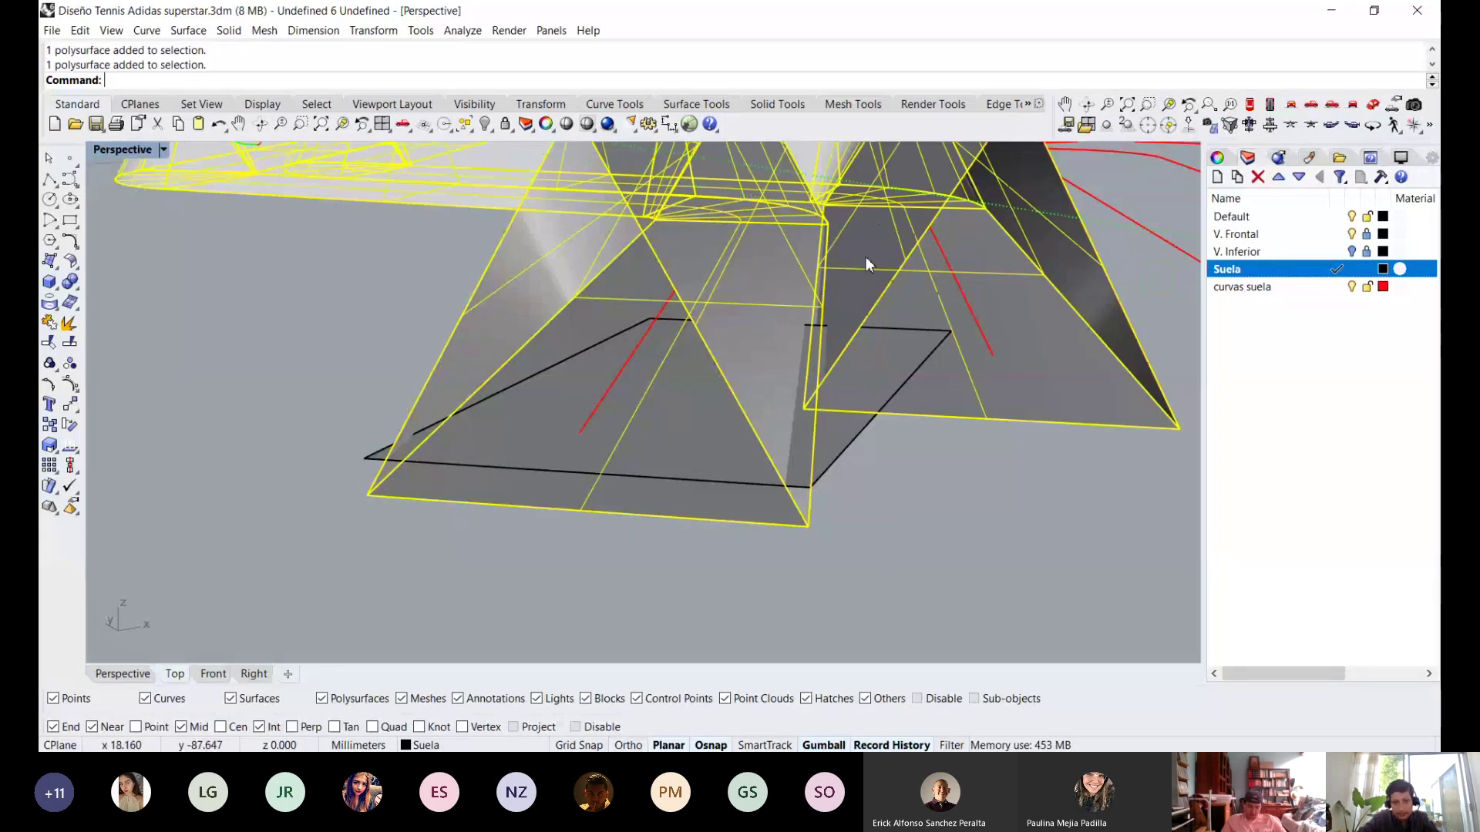
key("Delete")
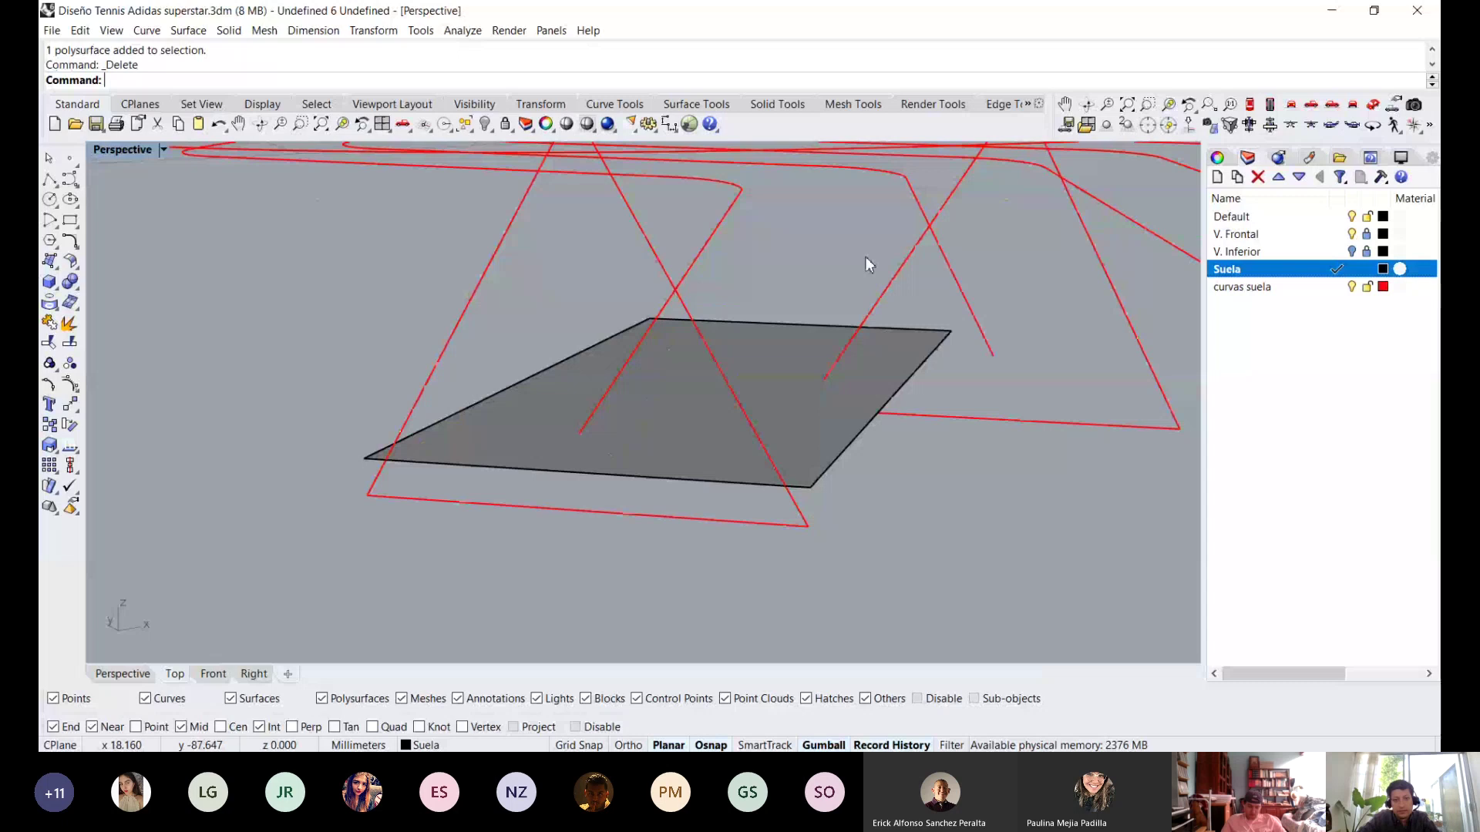
Scale the flat cutting surface until it extends beyond the left triangle on all sides, and delete its source line.
right_click_drag(866, 256, 646, 414)
left_click(748, 406)
left_click(646, 411)
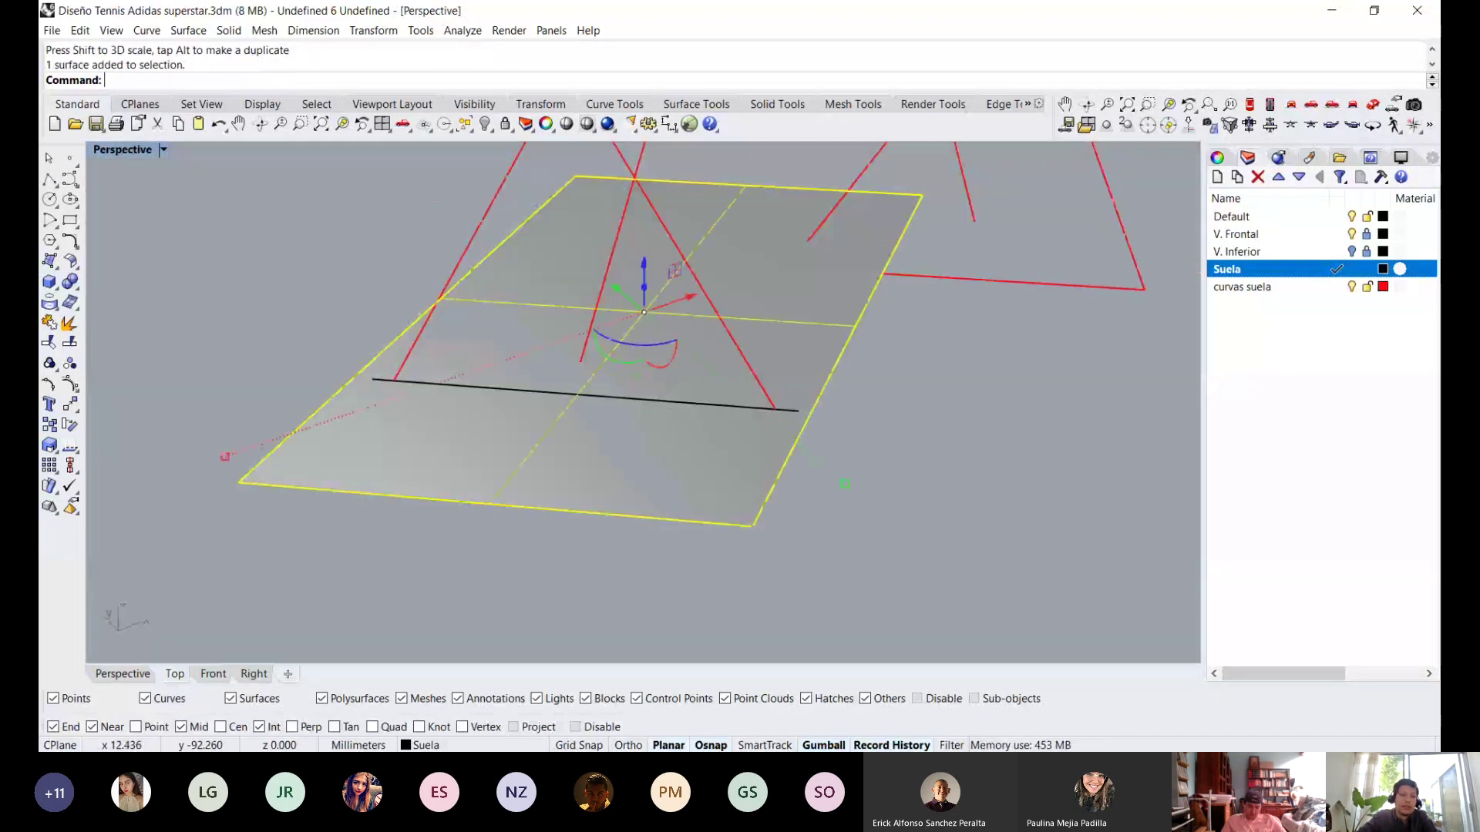
key("Delete")
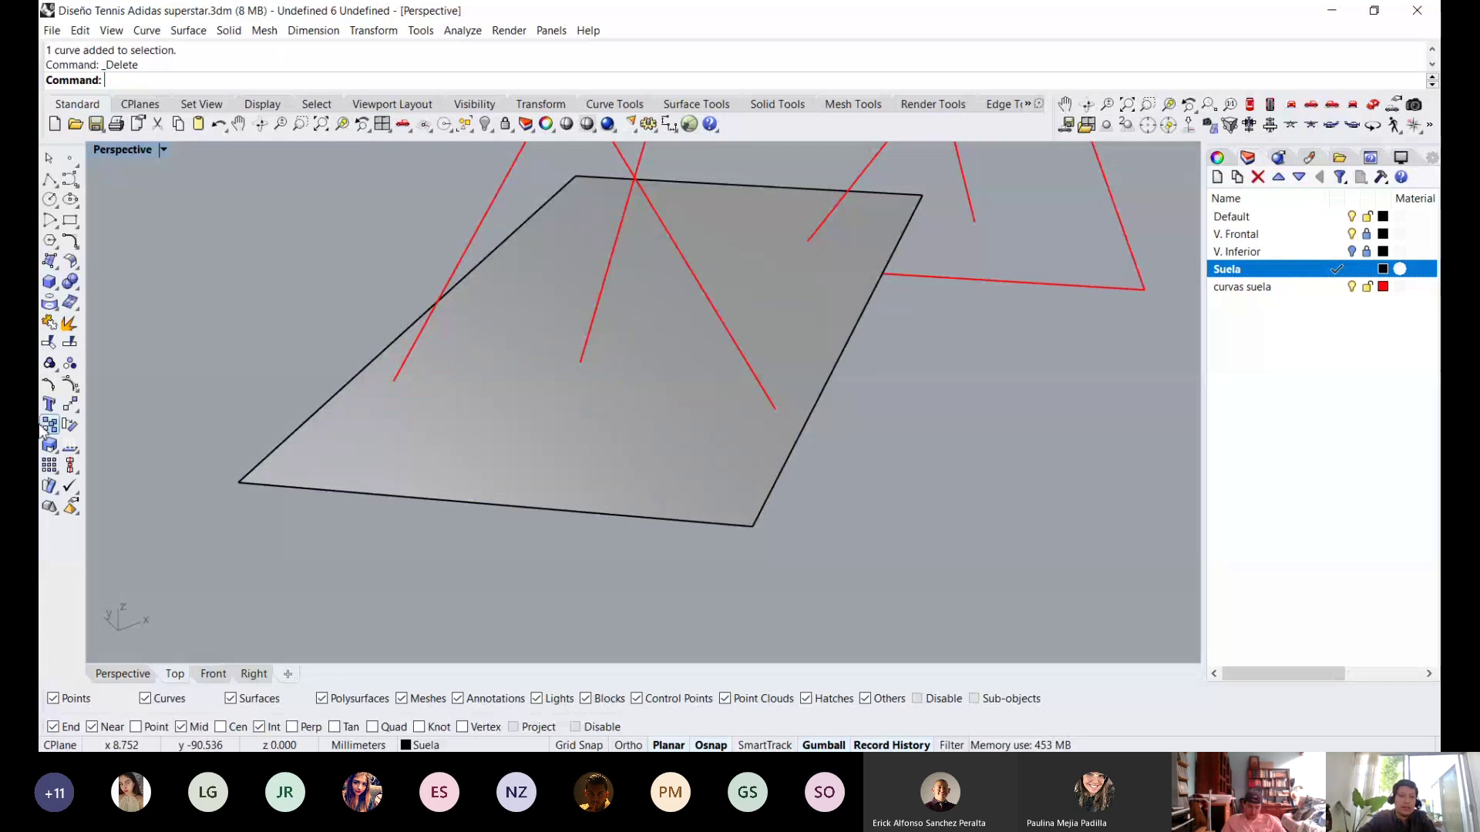
left_click(462, 399)
left_click(49, 179)
right_click_drag(462, 470, 397, 258)
key("Escape")
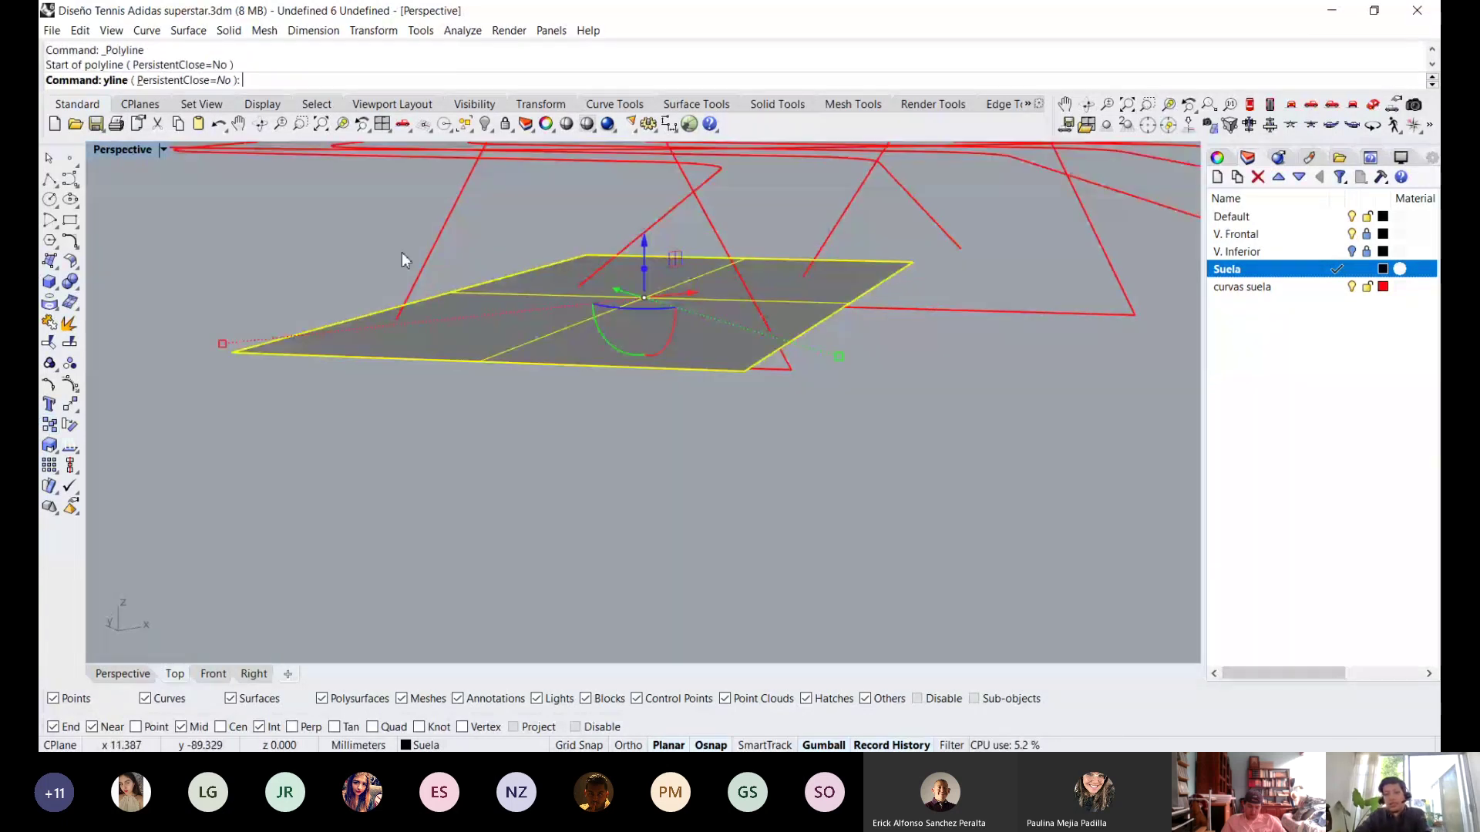
key("Escape")
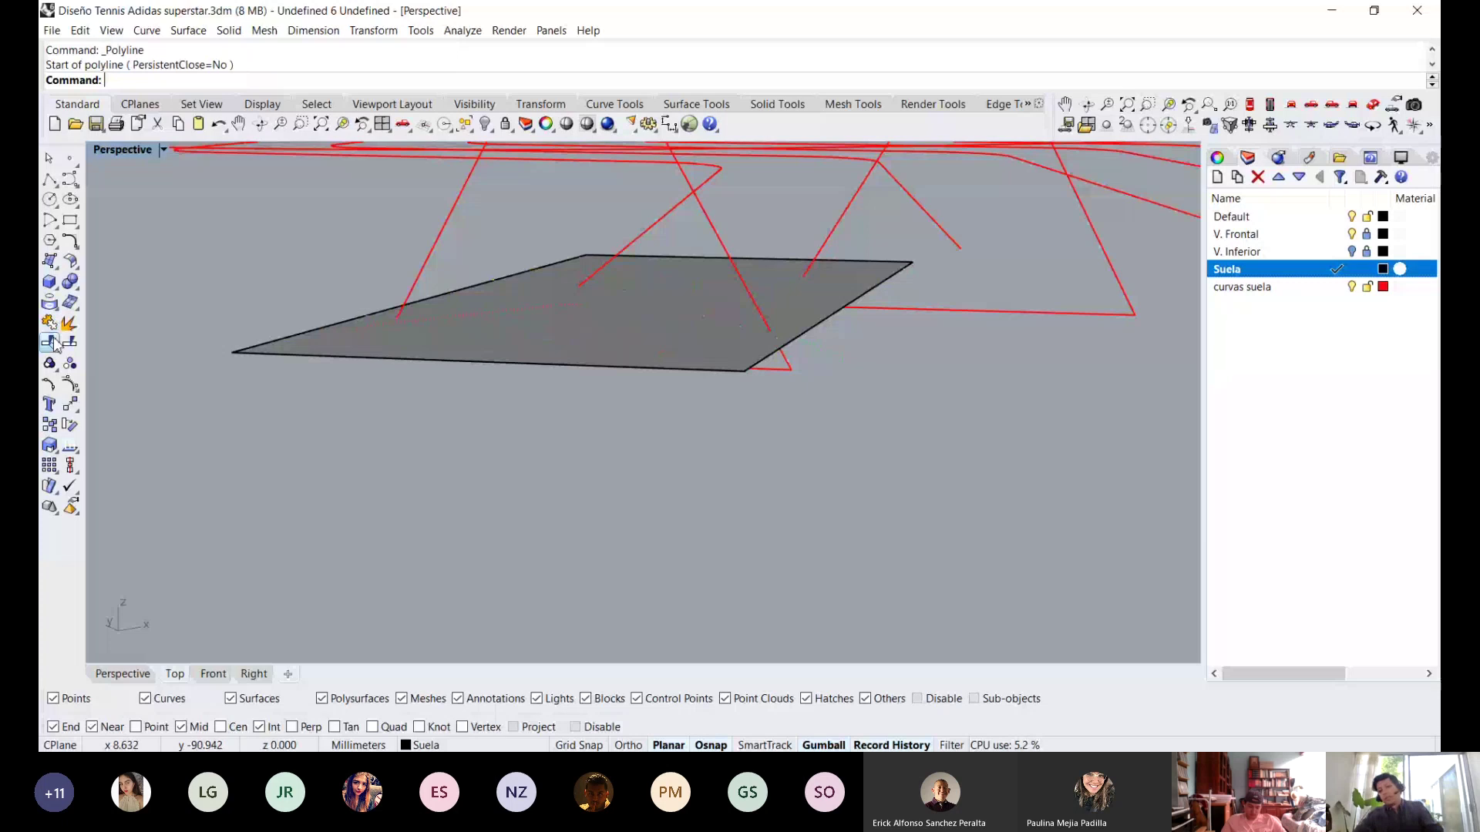
Trim off the left triangle's base below the enlarged flat surface.
left_click(51, 343)
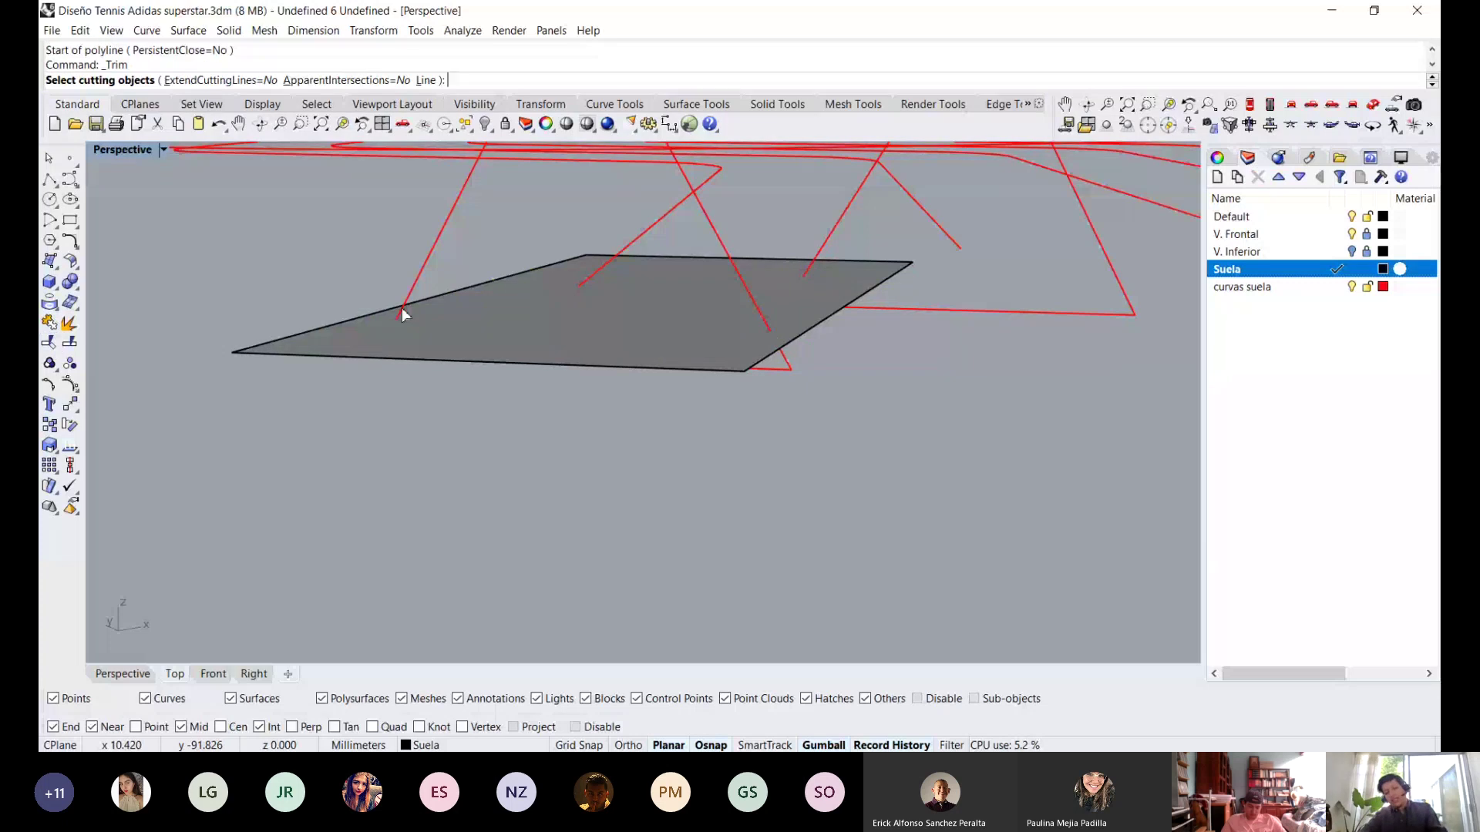
left_click(461, 330)
key("Return")
right_click_drag(461, 330, 448, 316)
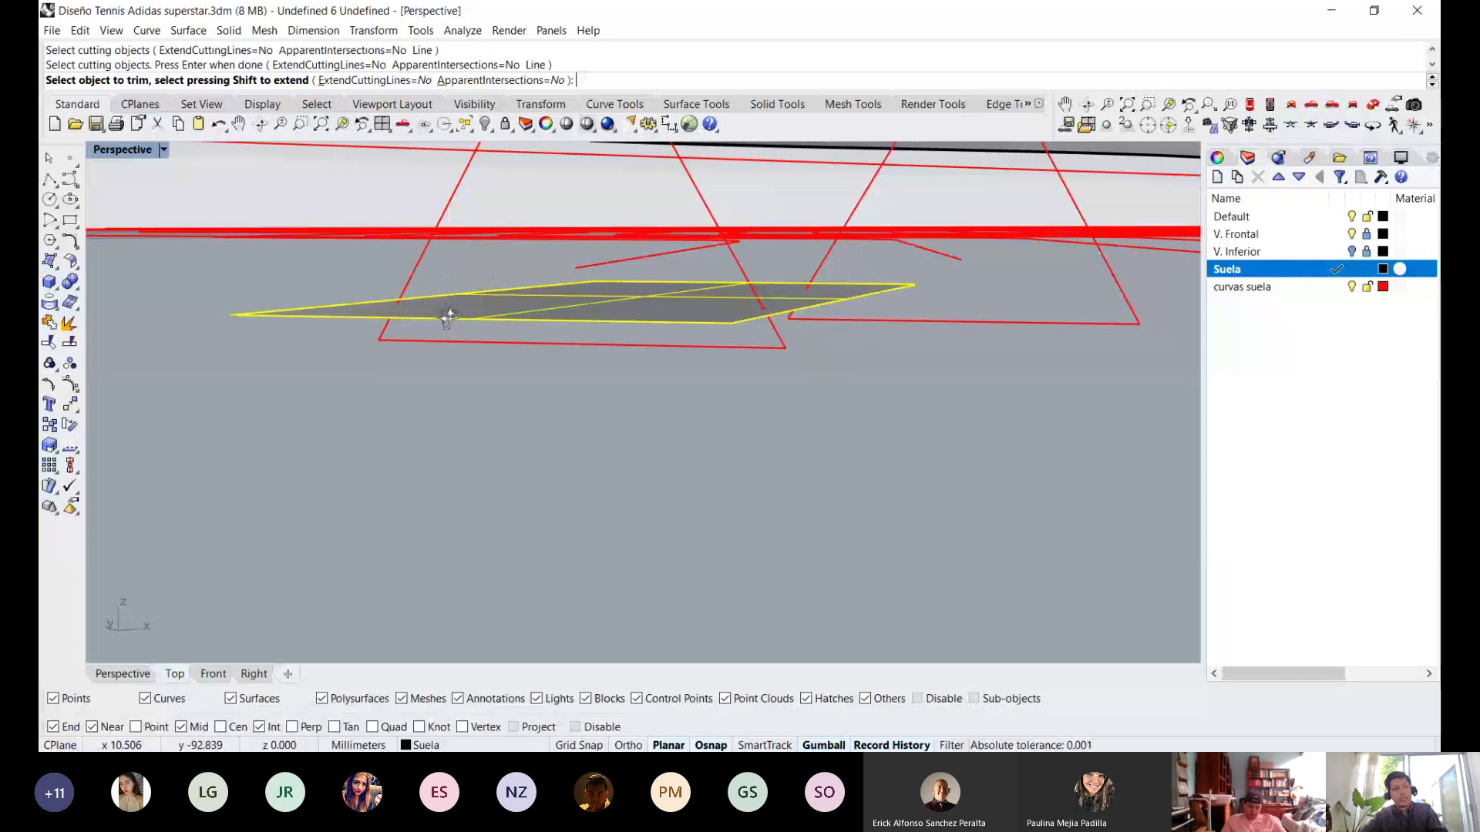
right_click_drag(448, 316, 409, 350)
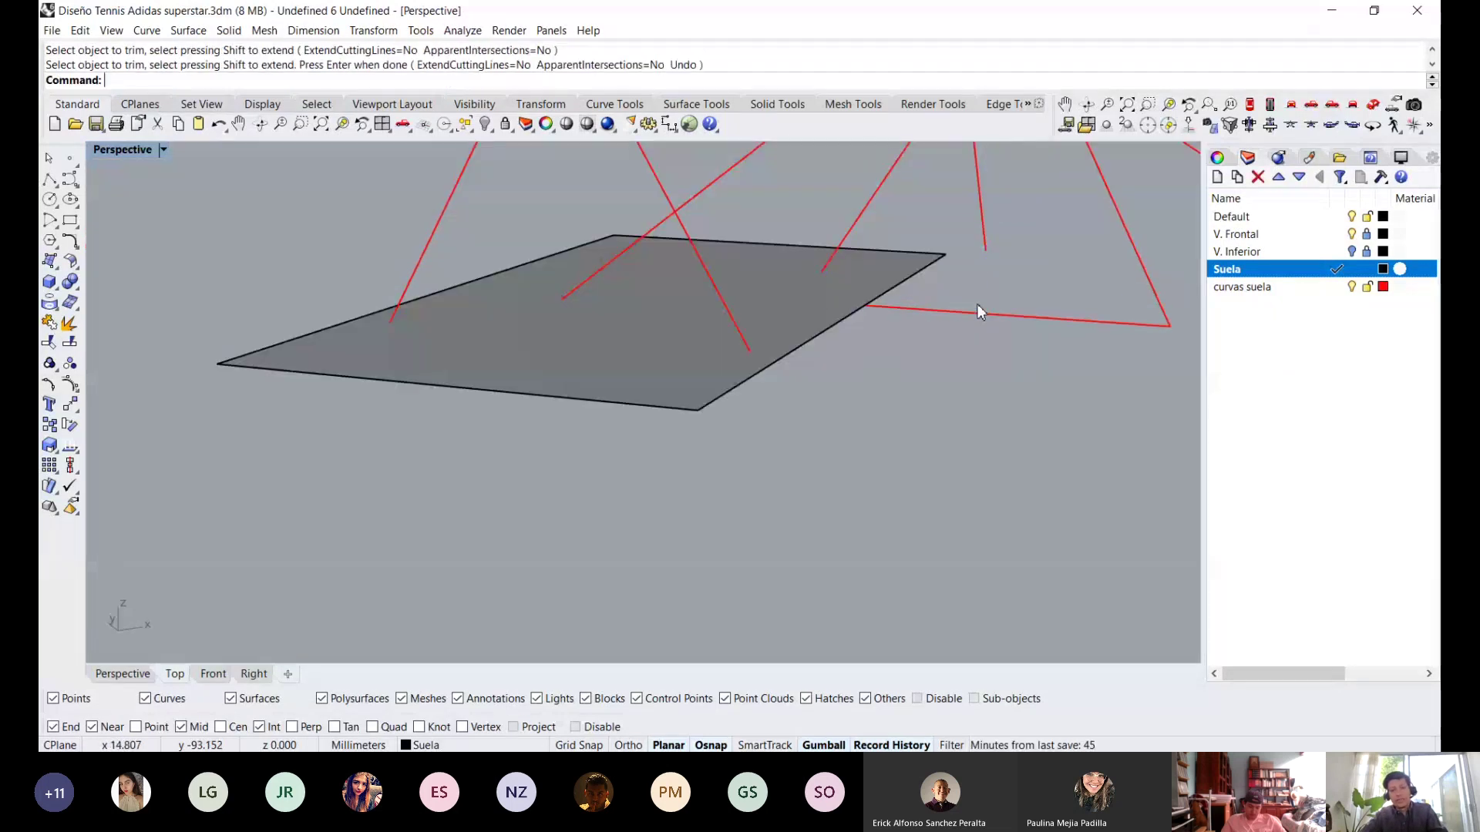
Delete the right triangle profile and the flat cutting surface.
left_click(978, 312)
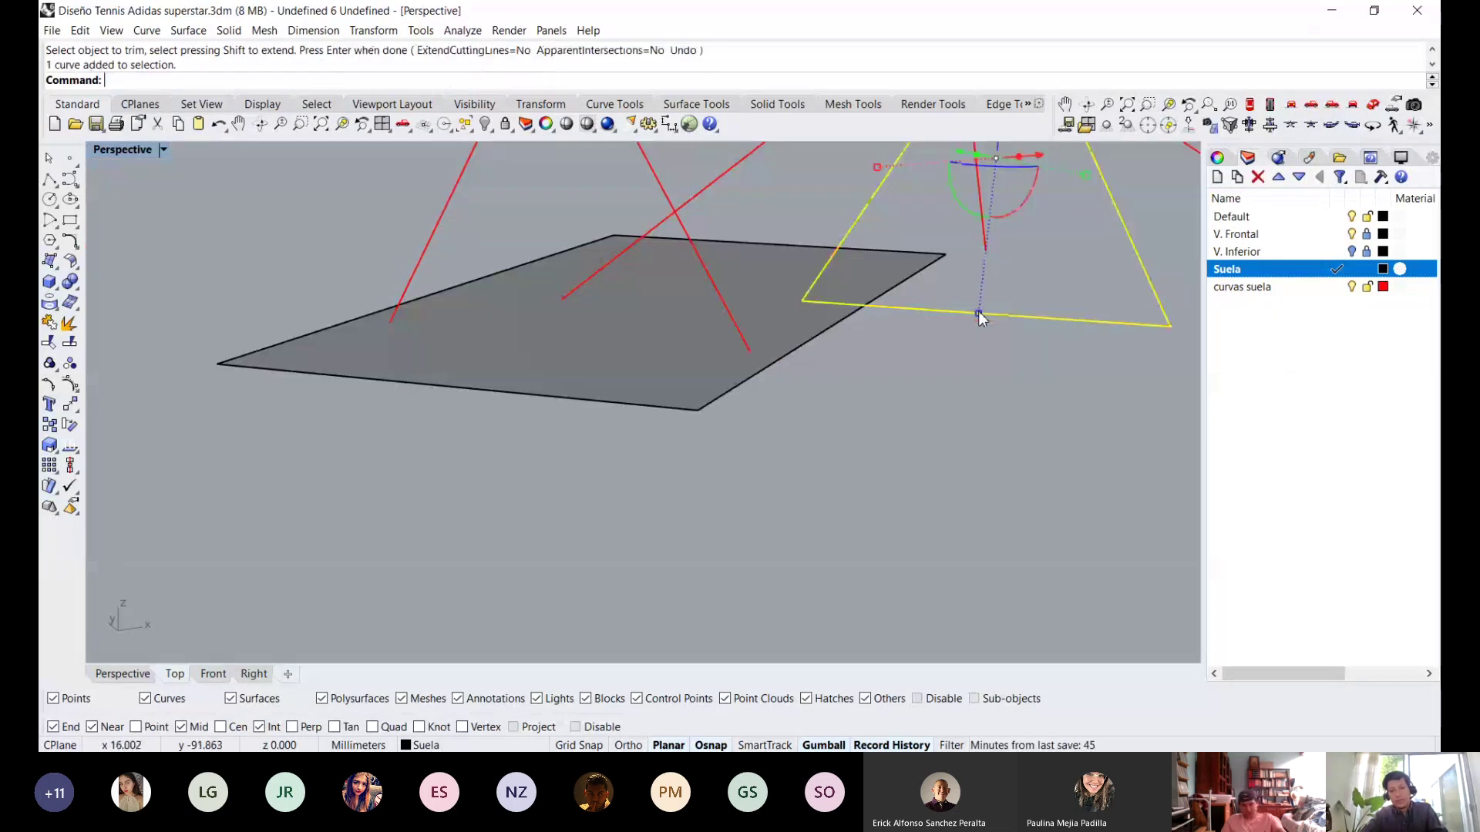
key("Delete")
scroll(978, 314, "down", 4)
right_click_drag(979, 315, 692, 421)
left_click(858, 336)
key("Delete")
scroll(852, 362, "down", 5)
Draw a straight polyline between the two open lower ends of the remaining triangle as its new base.
right_click(691, 422)
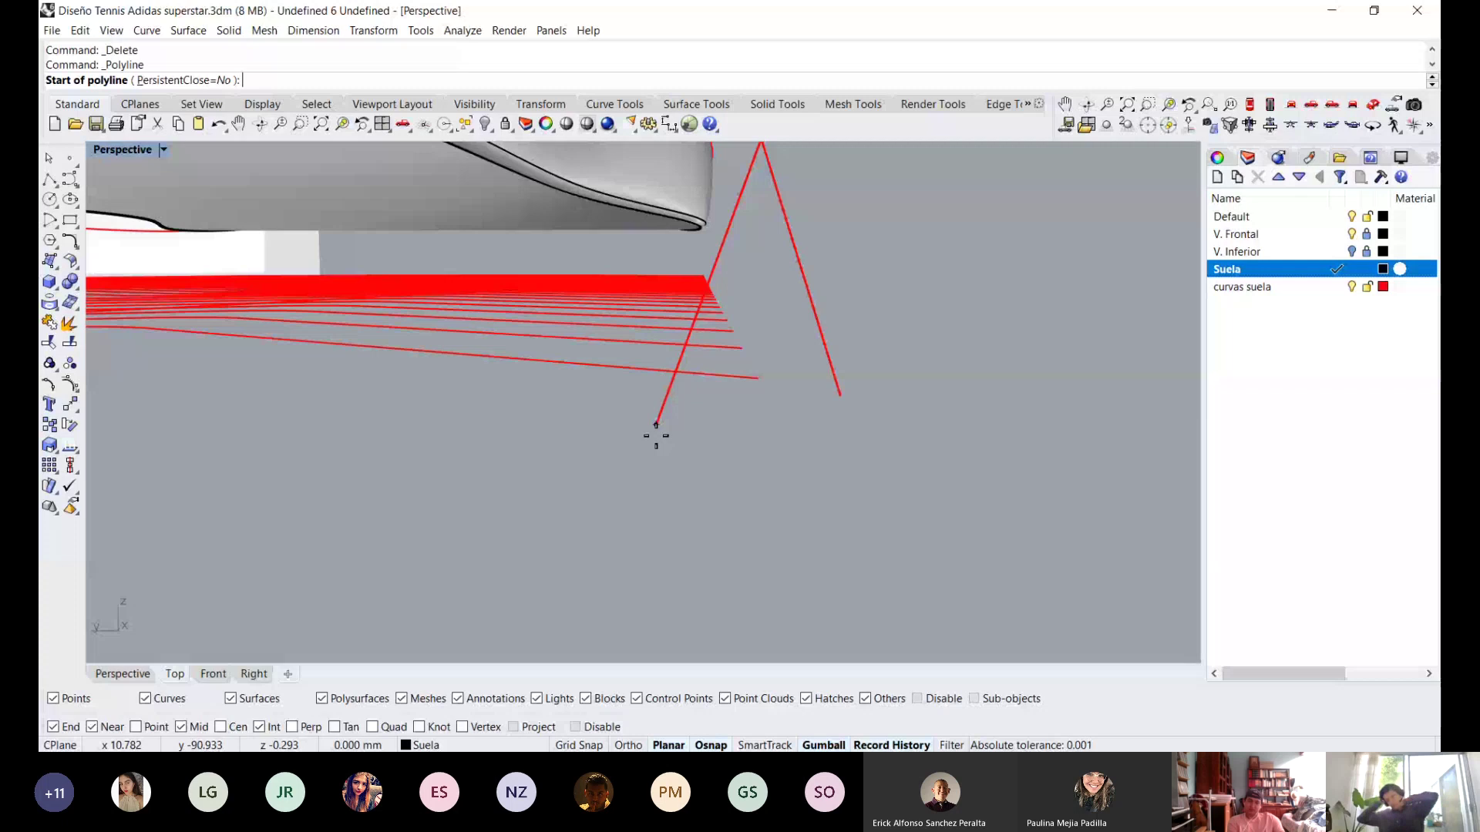
left_click(656, 436)
left_click(840, 395)
right_click(840, 395)
right_click_drag(840, 394, 670, 403)
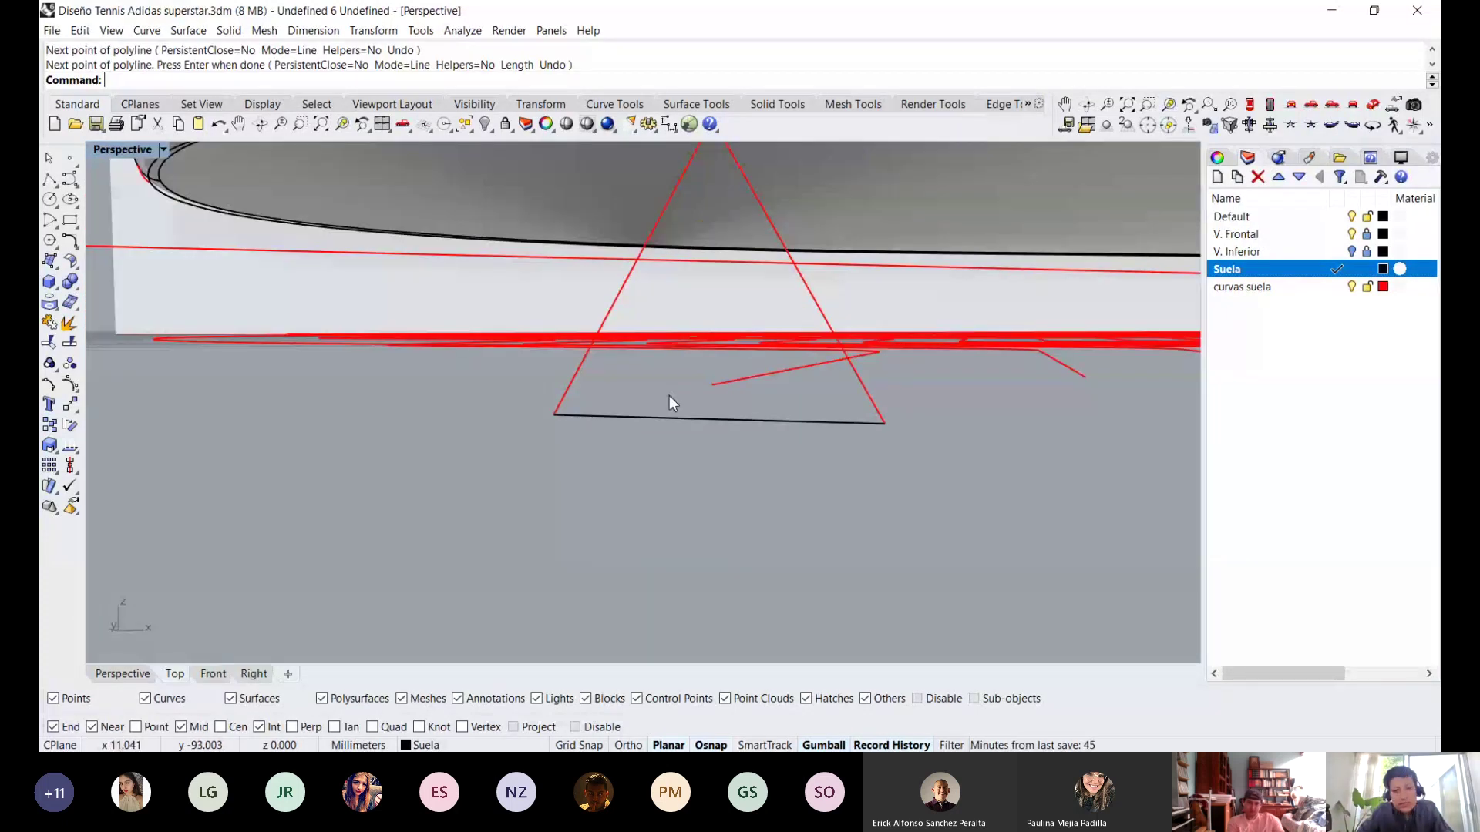
Undo the last gumball move and join the new base line with the triangle's open sides into one closed profile.
key("ctrl+z")
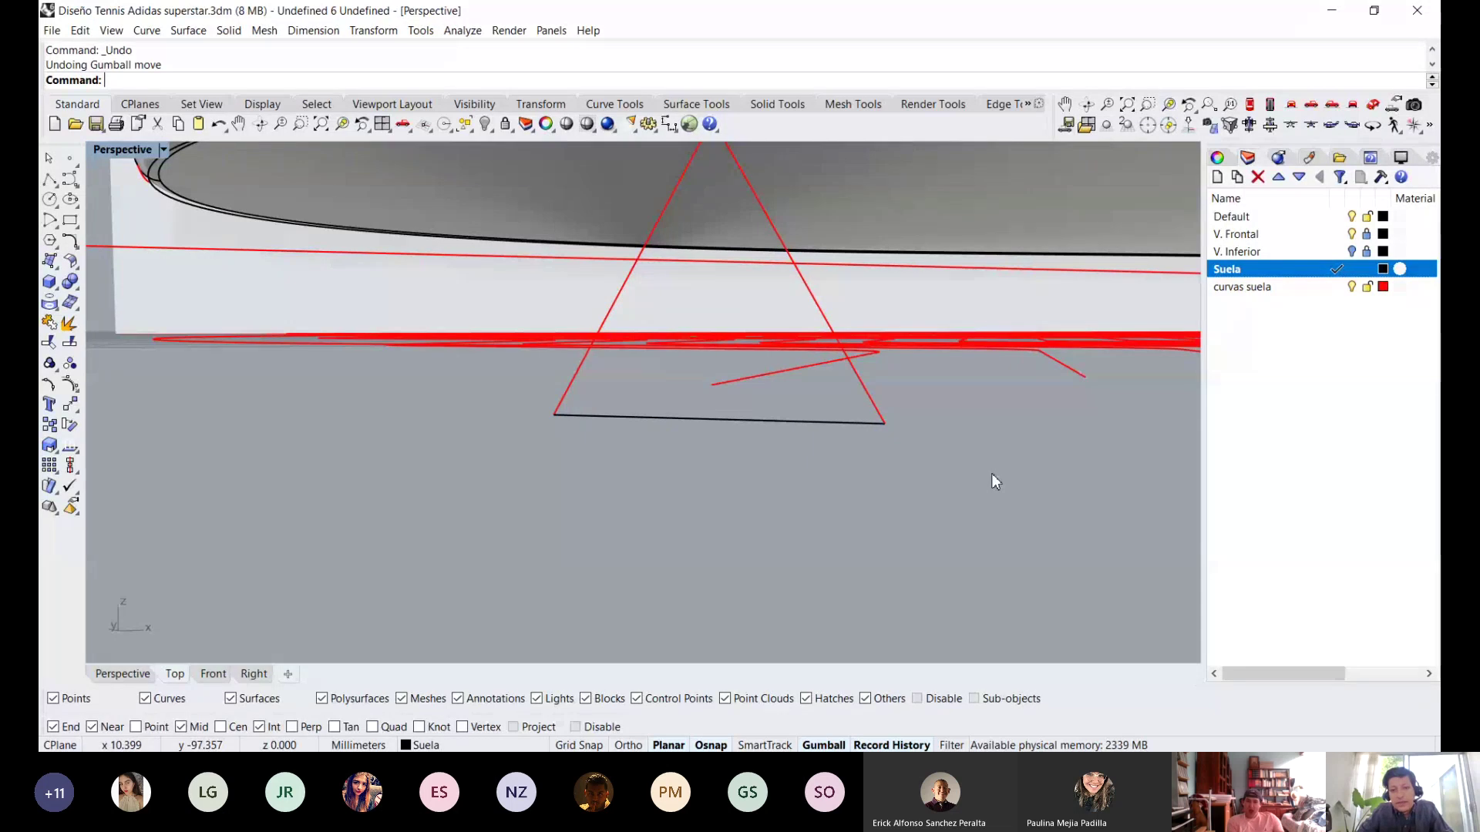
left_click(865, 421)
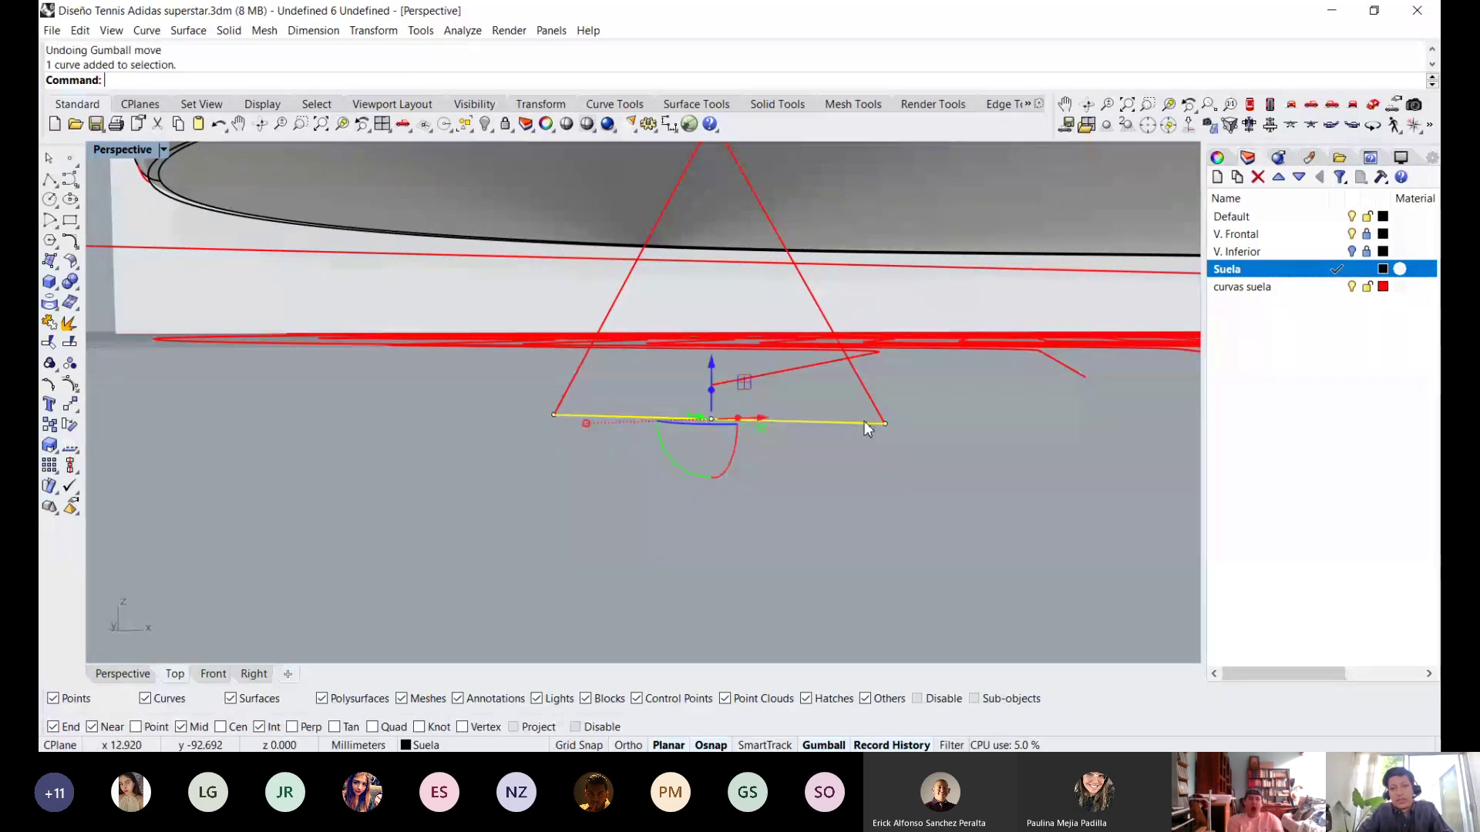
left_click(865, 391)
left_click_drag(900, 436, 856, 391)
middle_click(855, 392)
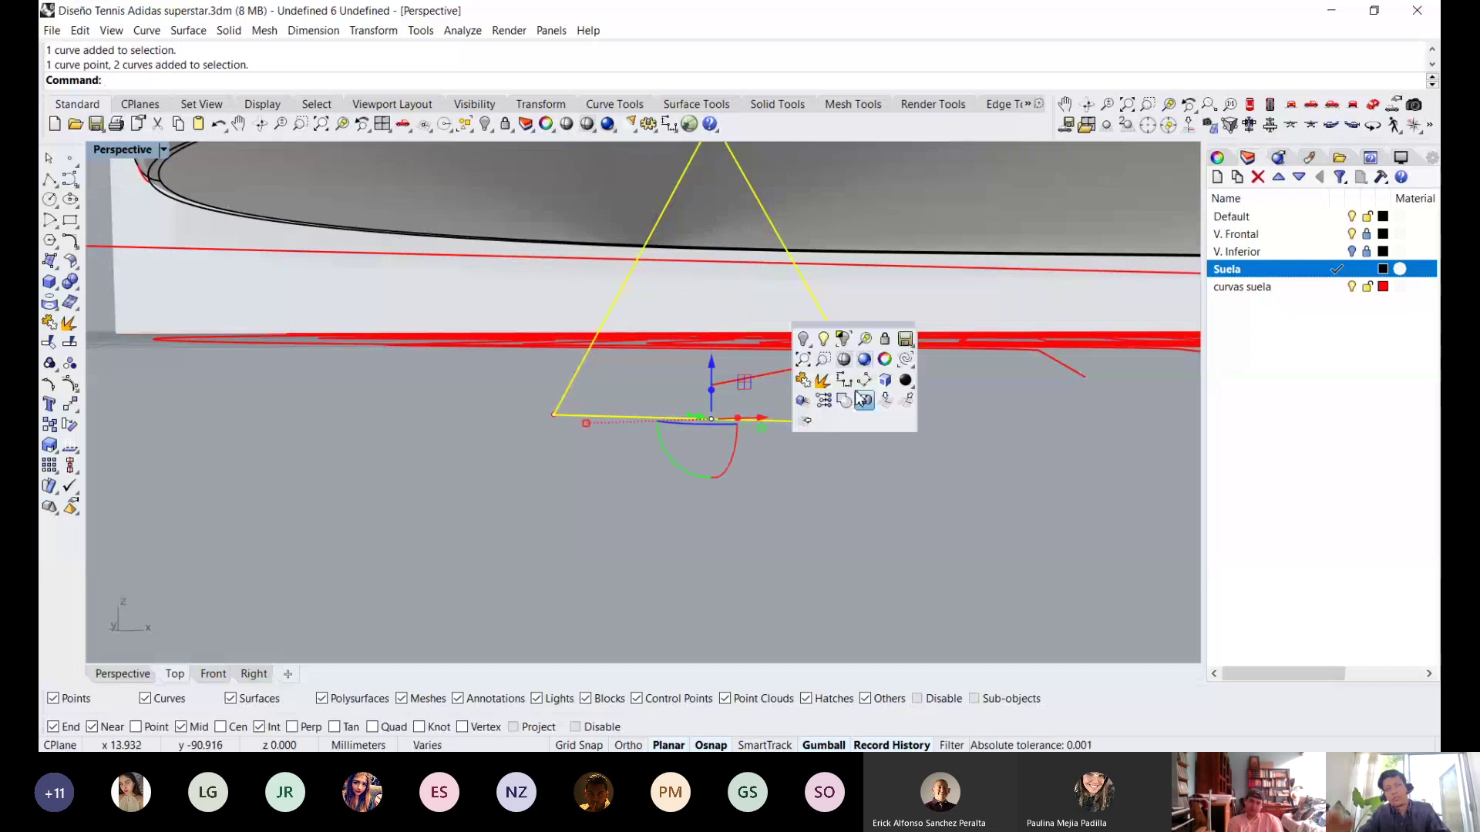
left_click(809, 381)
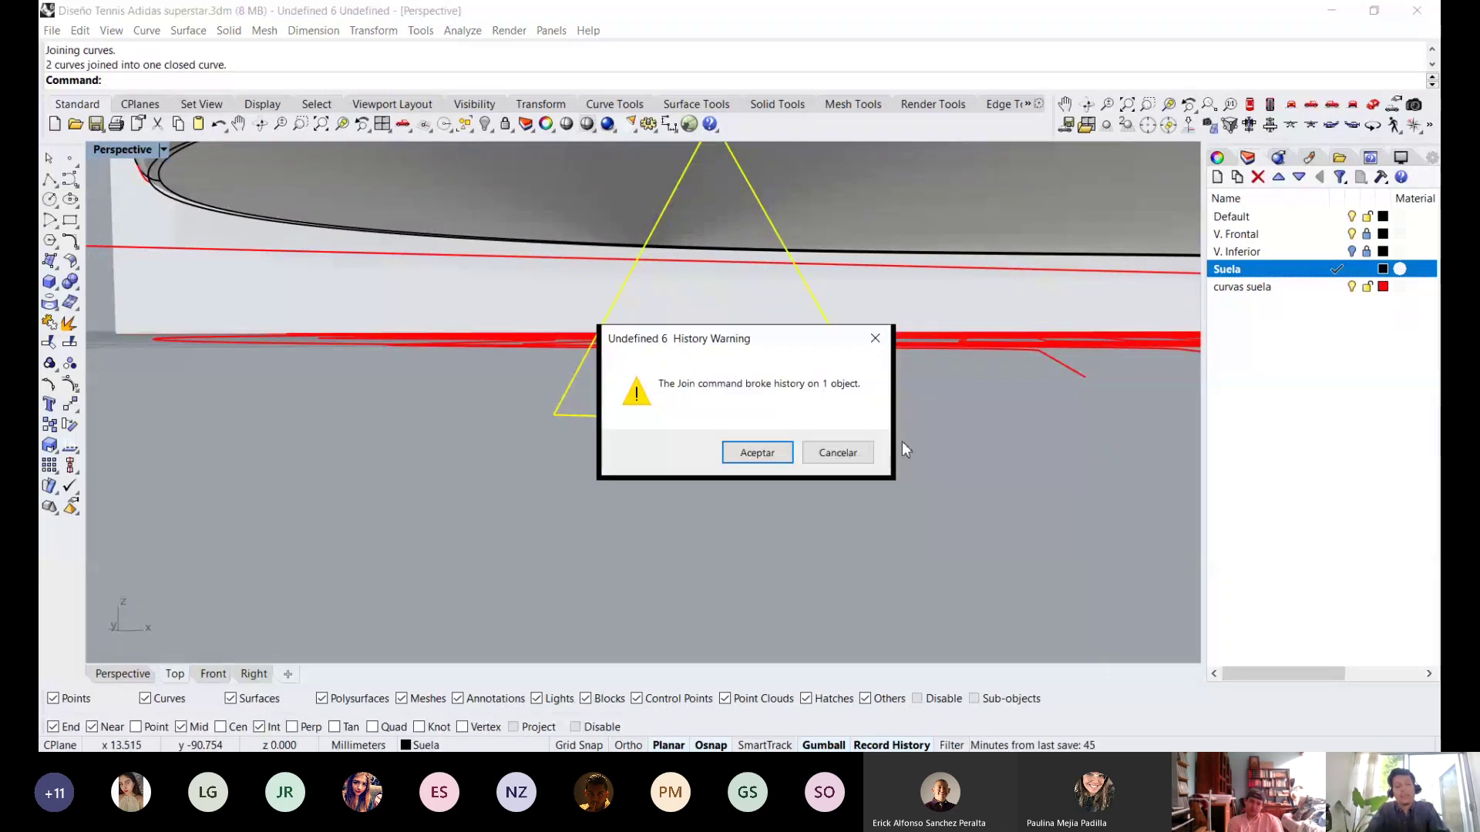
left_click(777, 458)
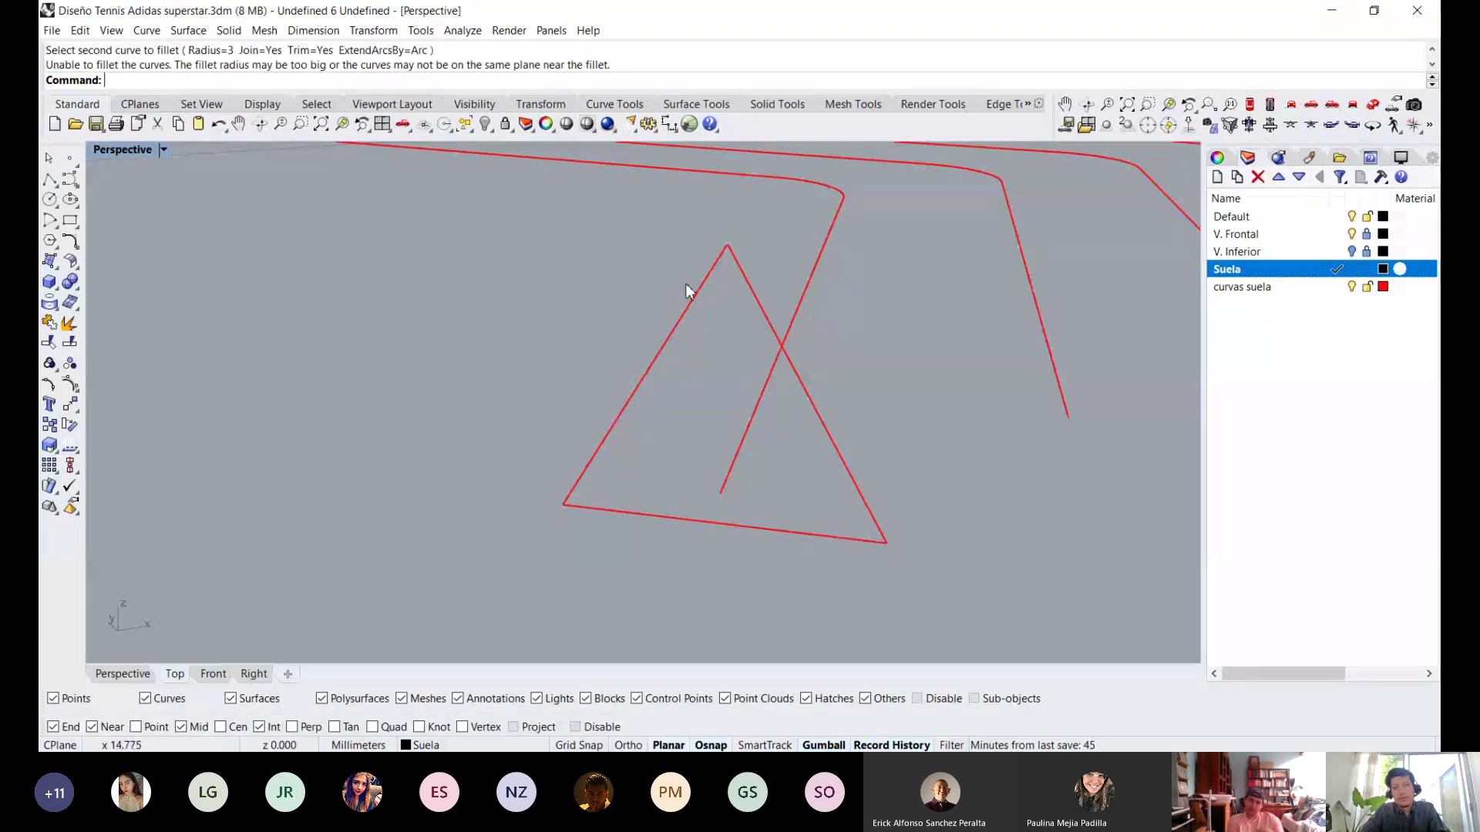
Try to fillet the apex of the triangle profile with a radius of 1 mm.
key("Return")
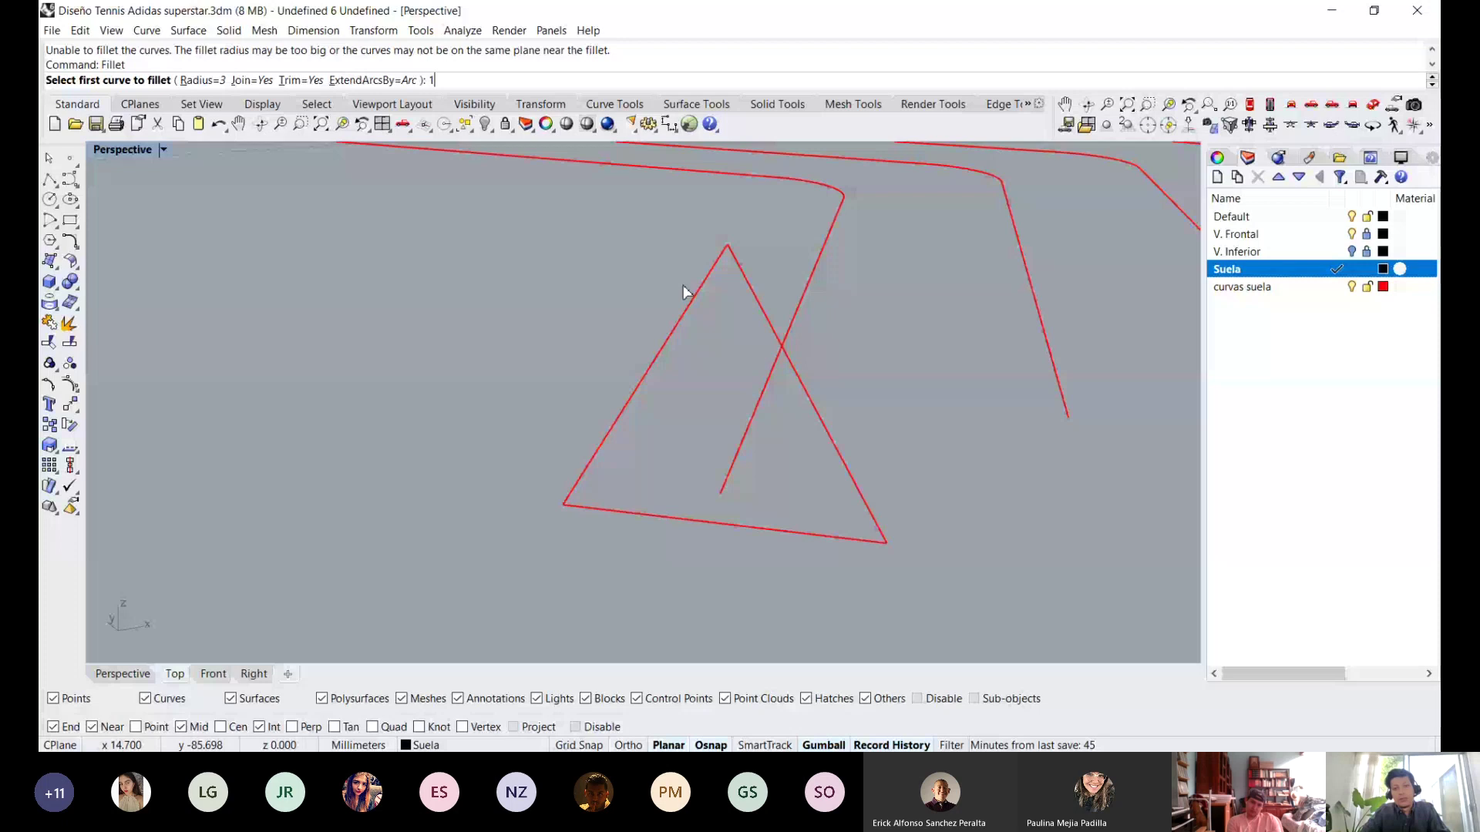
type("1")
key("Return")
left_click(752, 296)
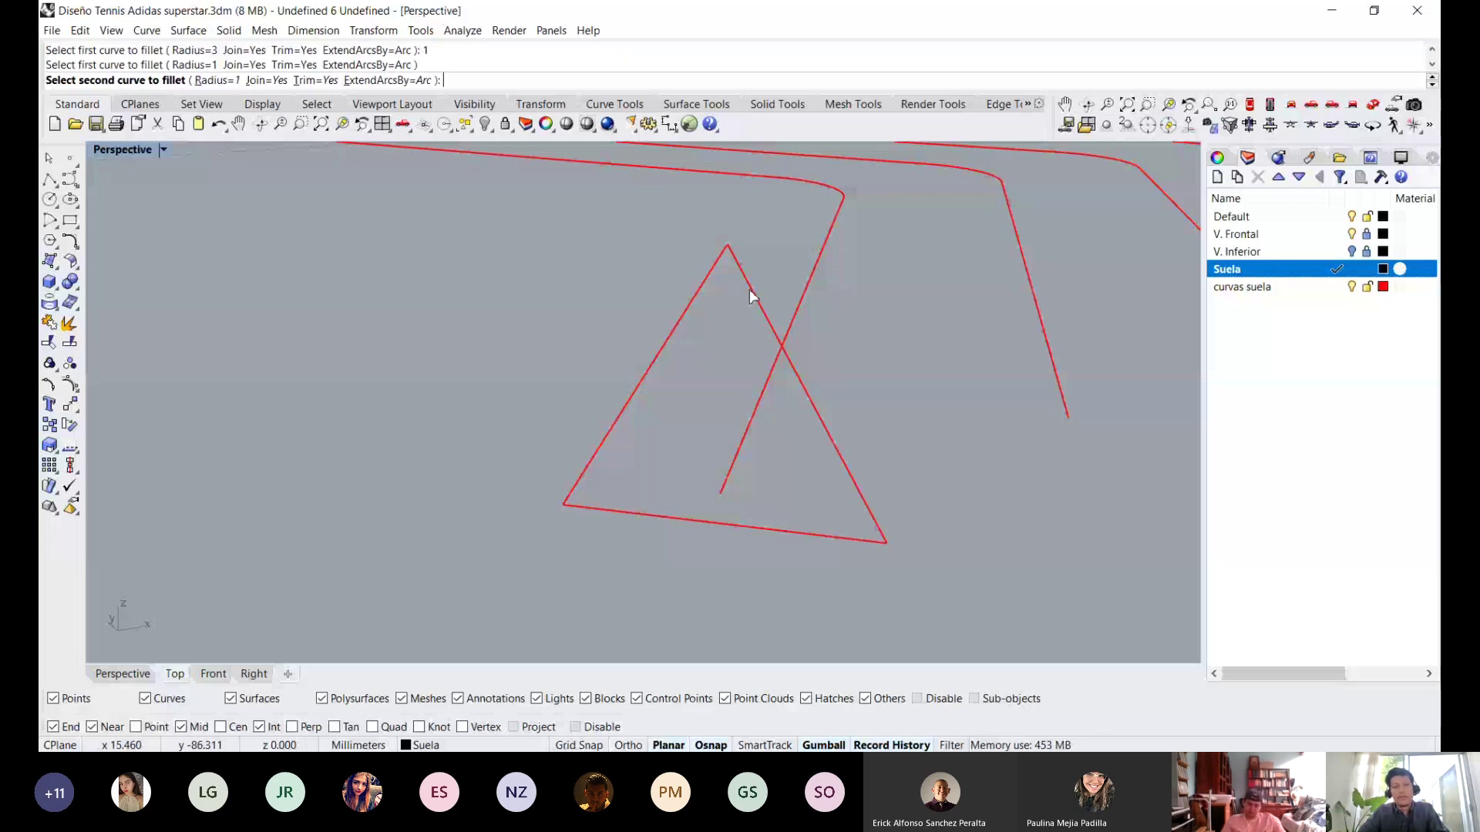
key("ctrl+z")
Fillet the apex of the triangle profile with a radius of 0.25 mm.
key("Return")
scroll(756, 293, "down", 15)
scroll(793, 293, "up", 7)
right_click_drag(755, 321, 672, 268)
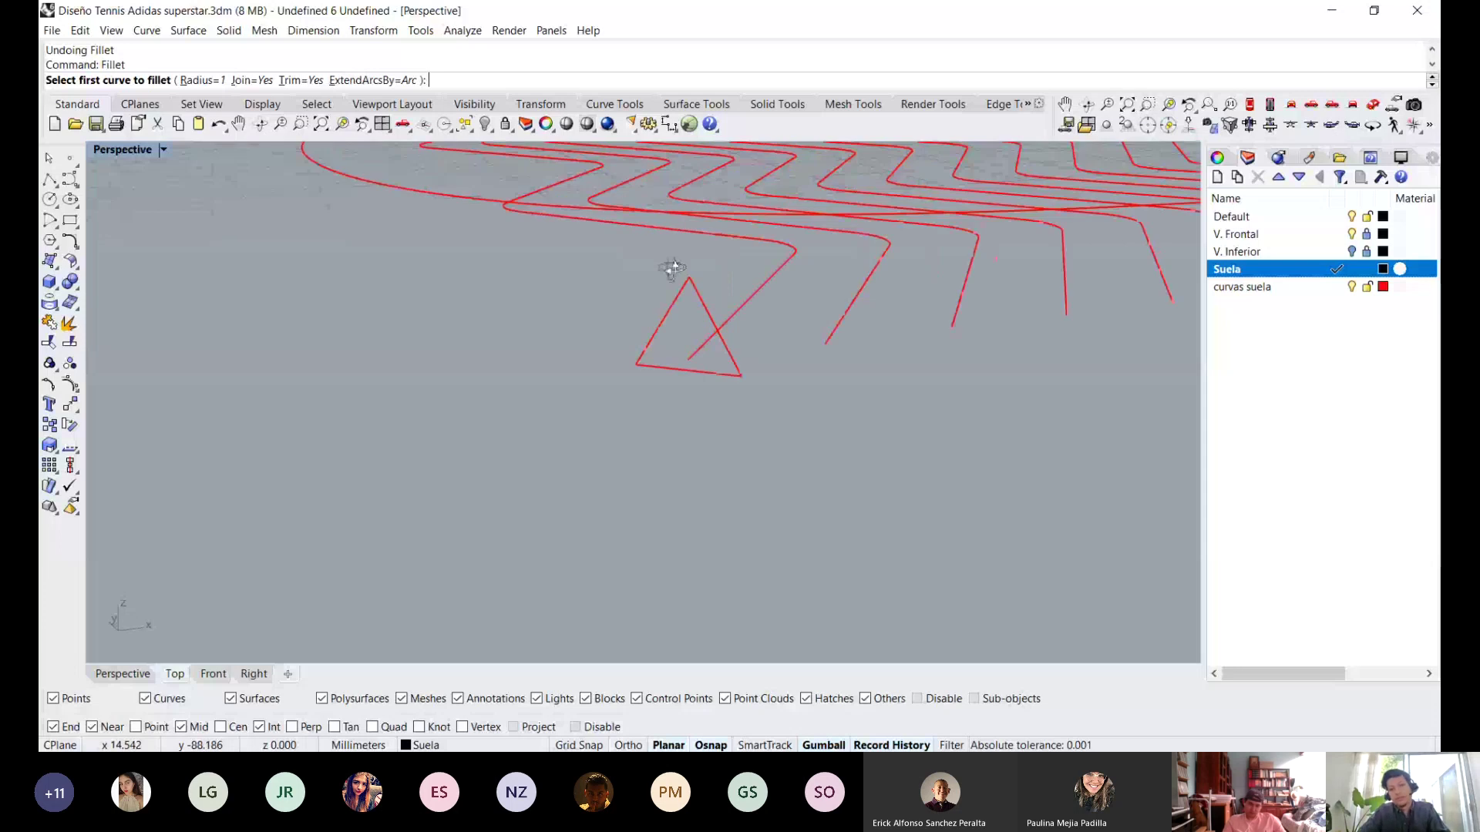
type(".5")
key("Return")
scroll(667, 327, "up", 4)
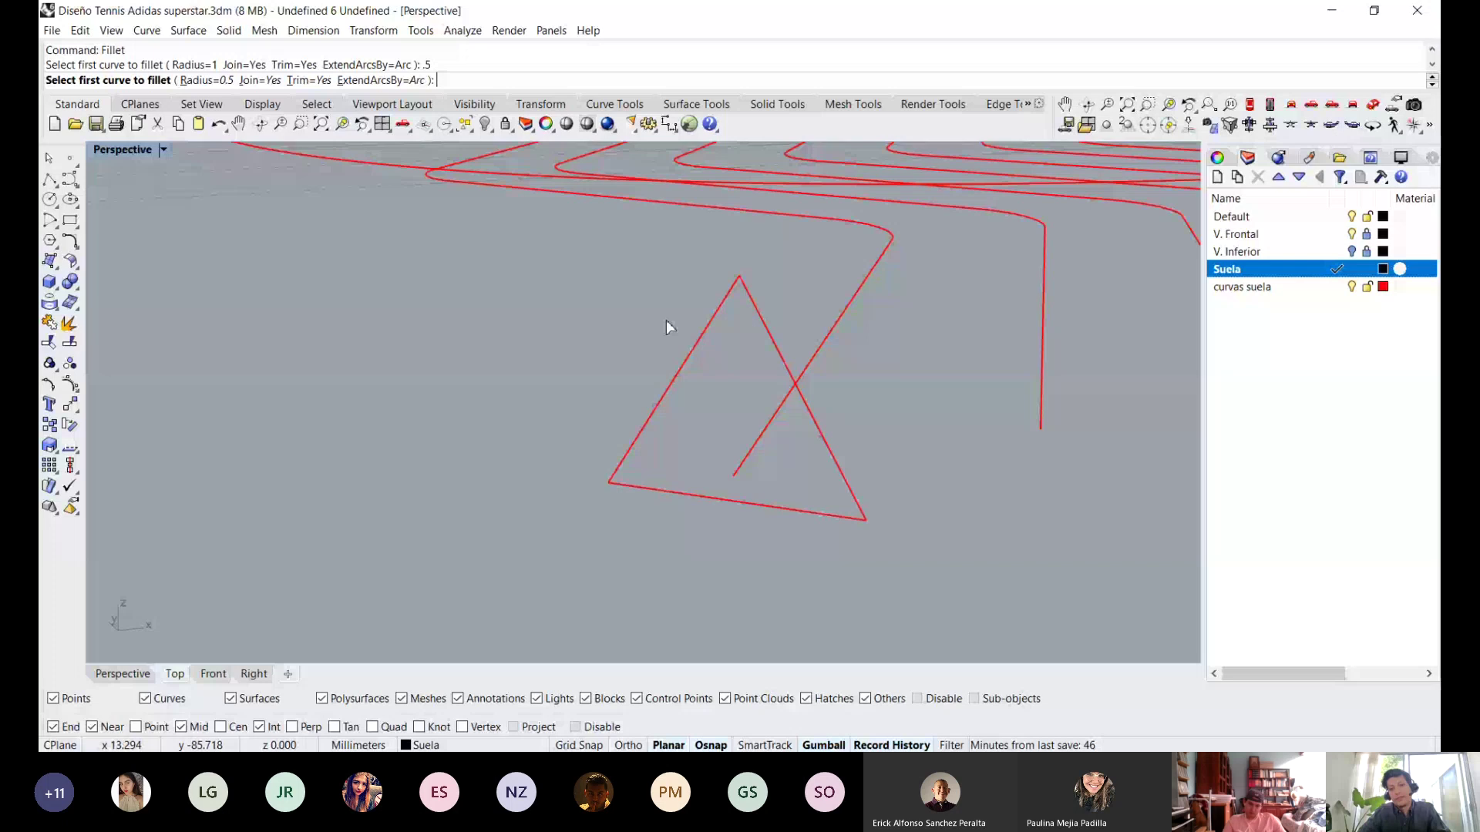
type("25")
key("Return")
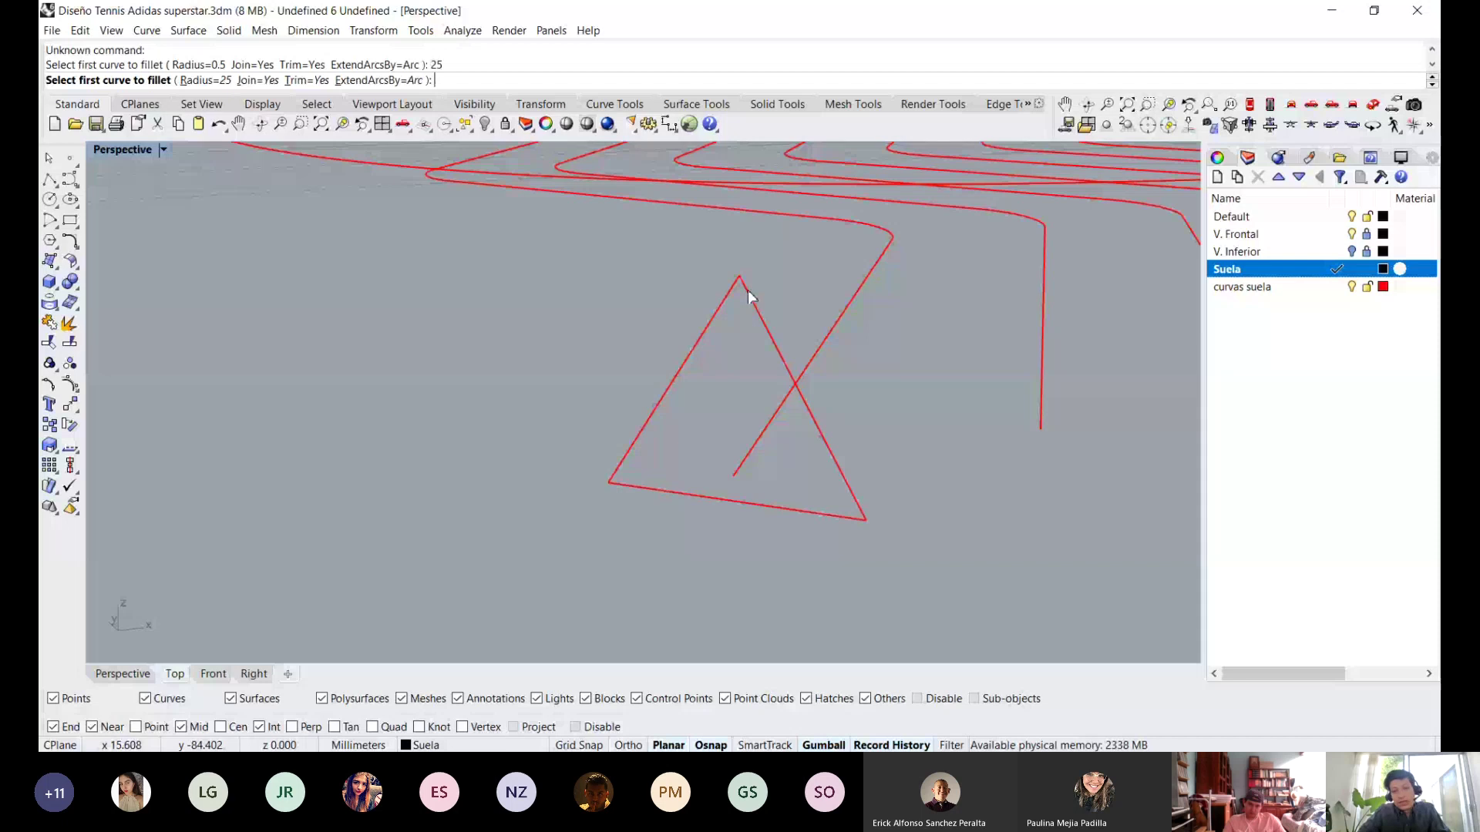
left_click(749, 296)
left_click(723, 304)
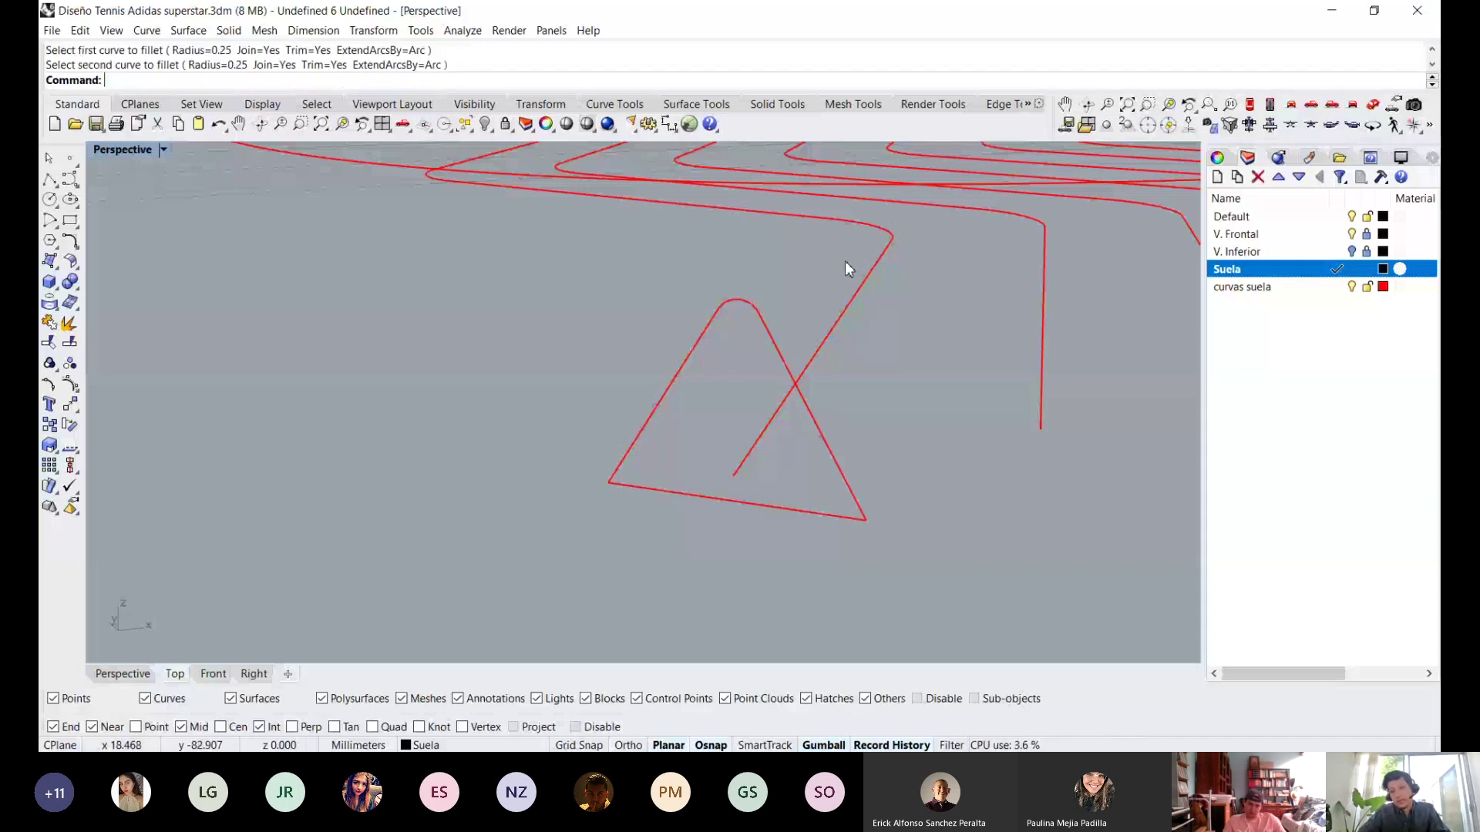
Sweep the rounded triangle profile along the first zigzag curve using Sweep1.
right_click_drag(845, 260, 761, 332)
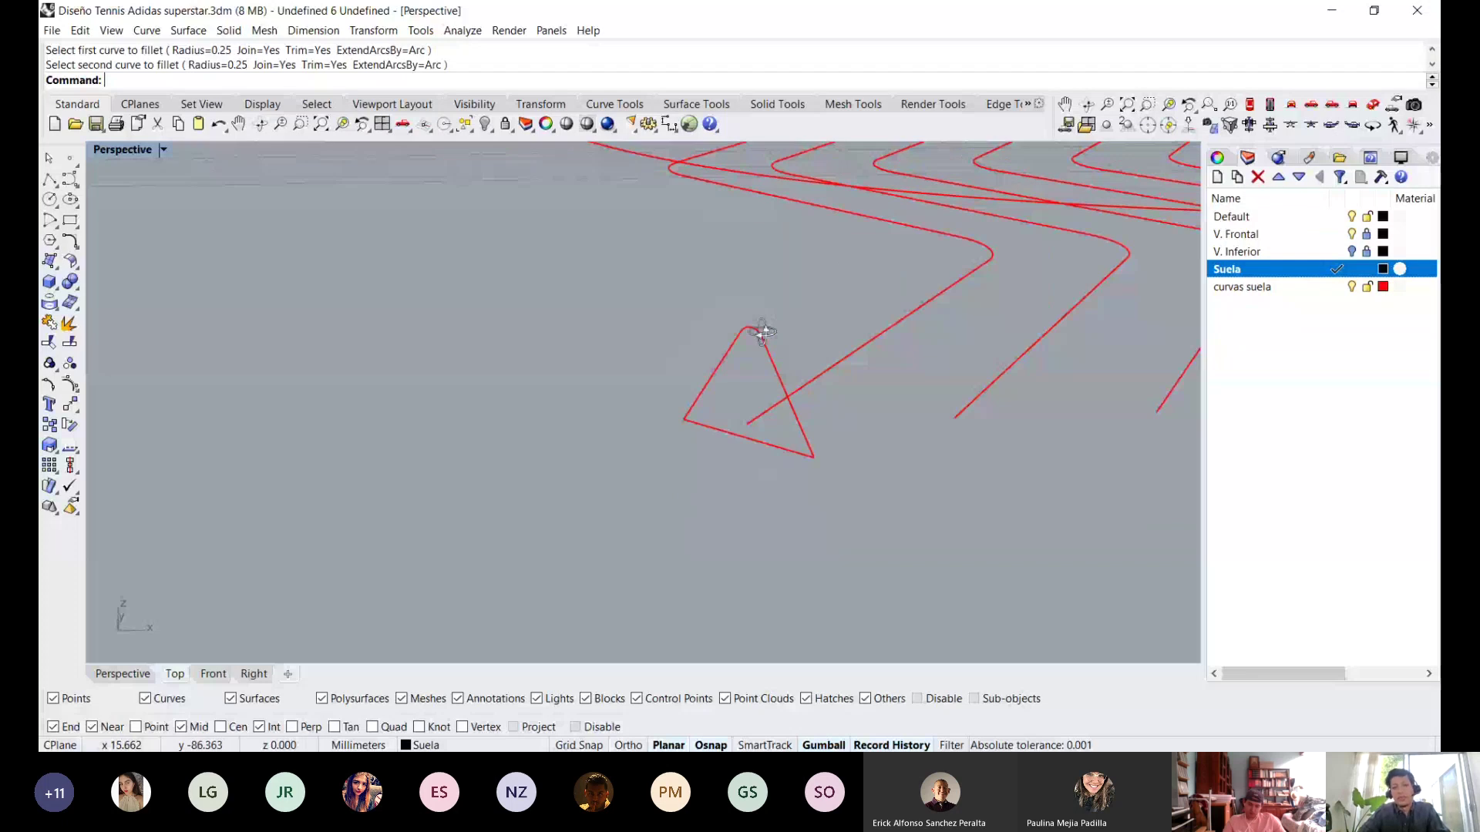
right_click_drag(762, 331, 790, 324)
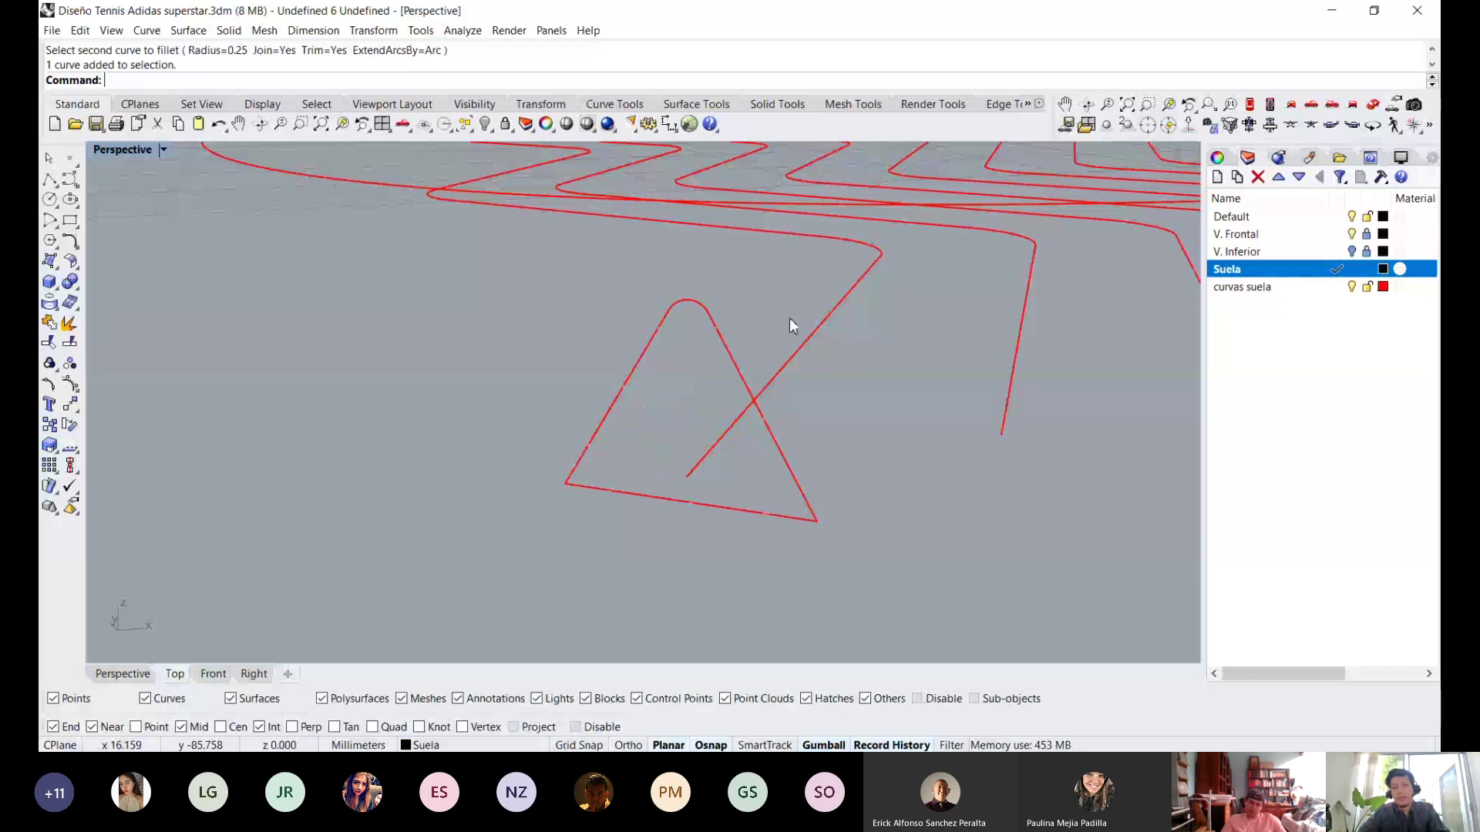
right_click_drag(789, 318, 790, 347)
type("Sweep1")
key("Return")
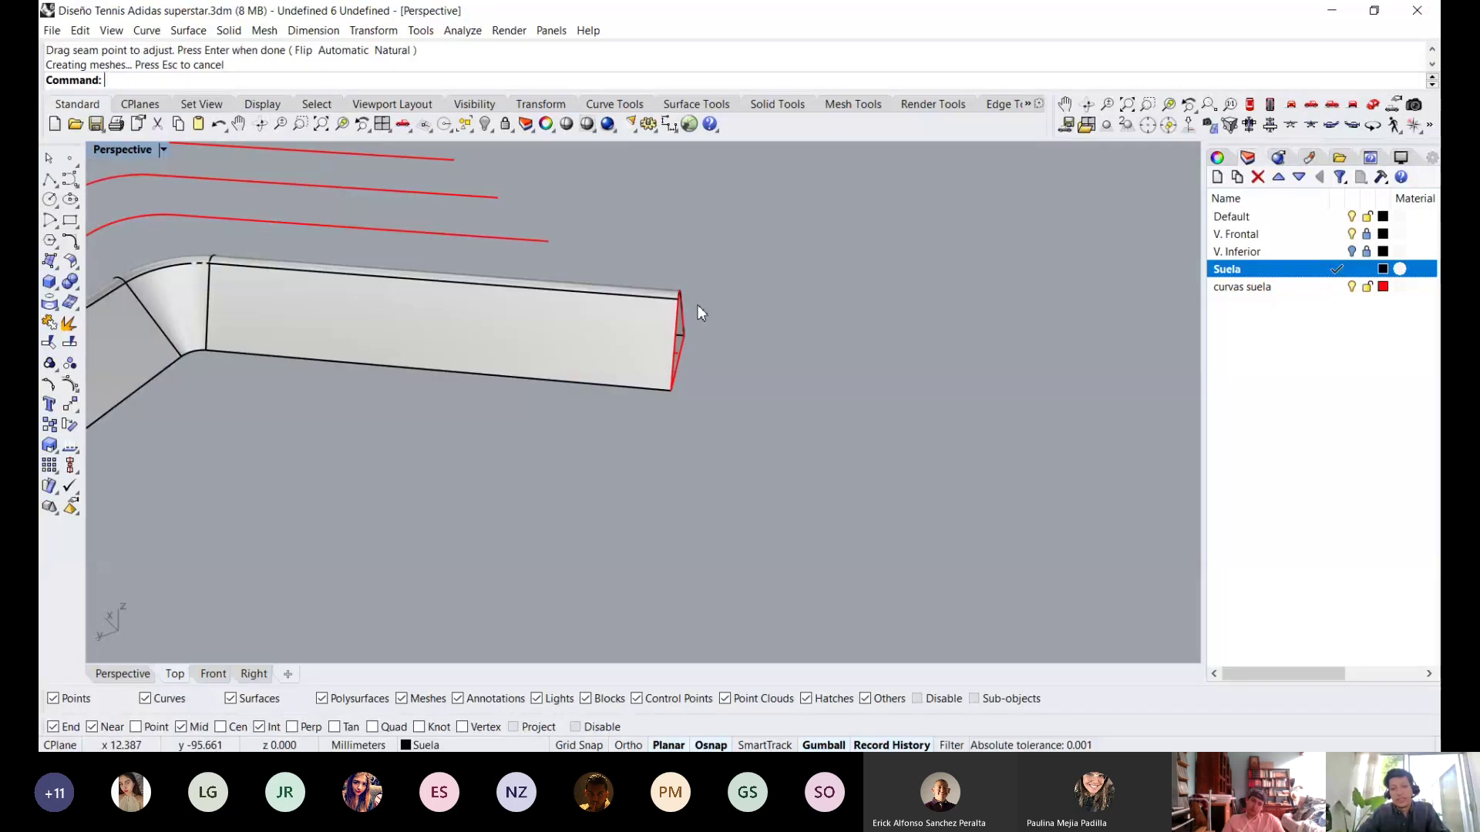
Cap both open ends of the swept zigzag tread to make it a closed solid.
scroll(864, 248, "up", 6)
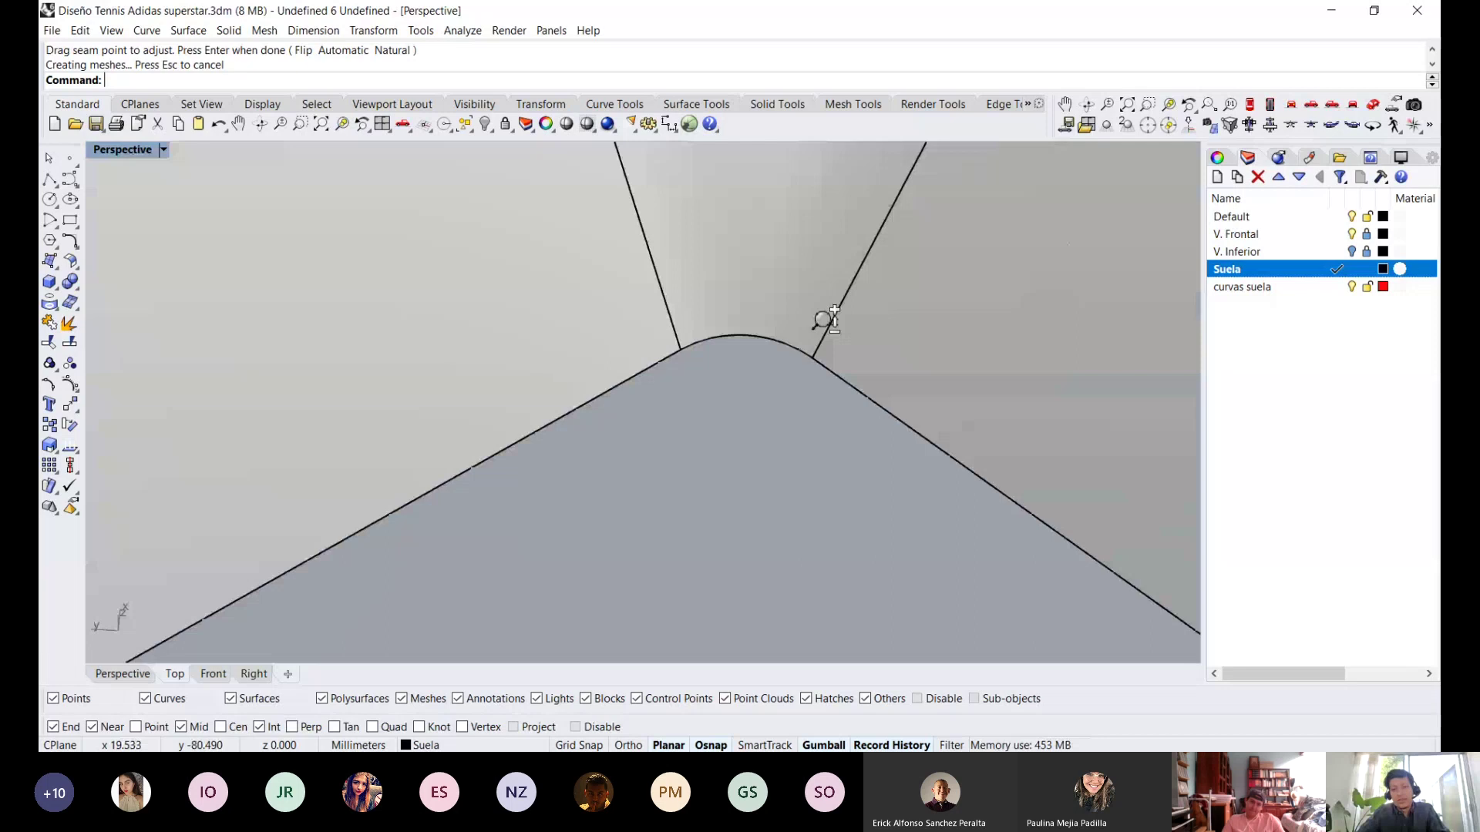
right_click_drag(823, 319, 641, 329)
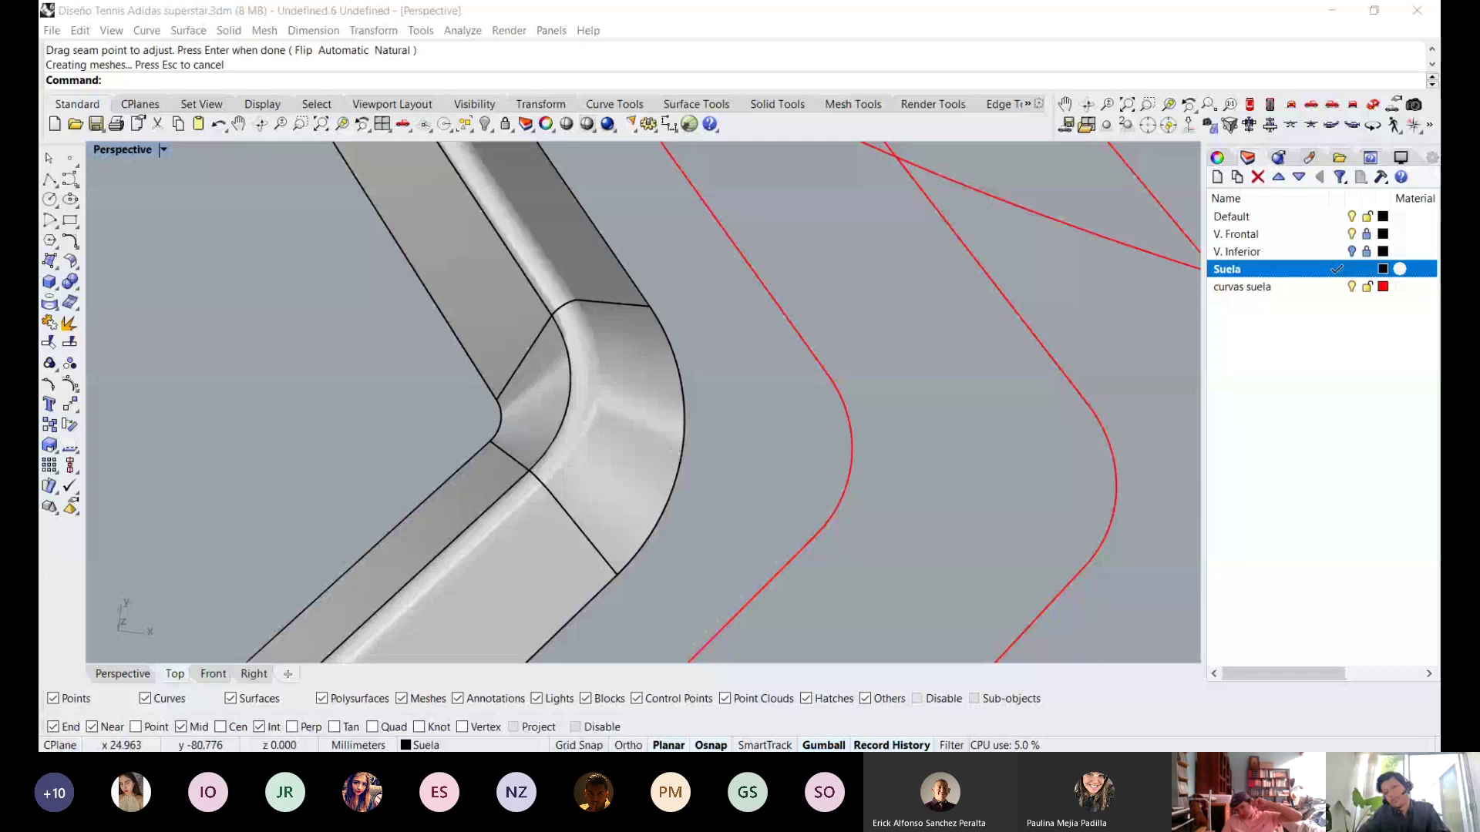
key("alt+Tab")
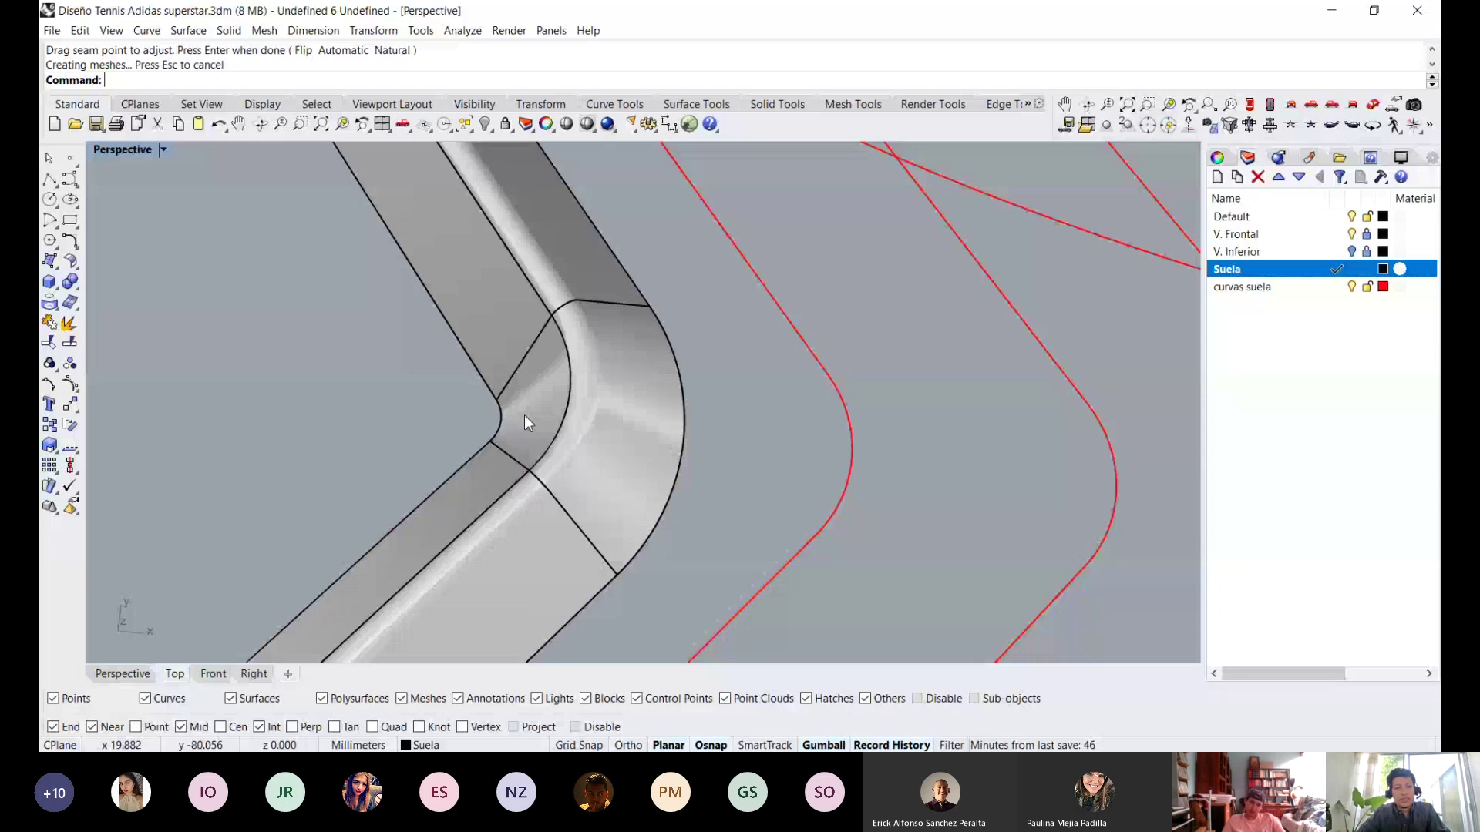
scroll(755, 388, "down", 5)
scroll(759, 387, "up", 4)
left_click(626, 417)
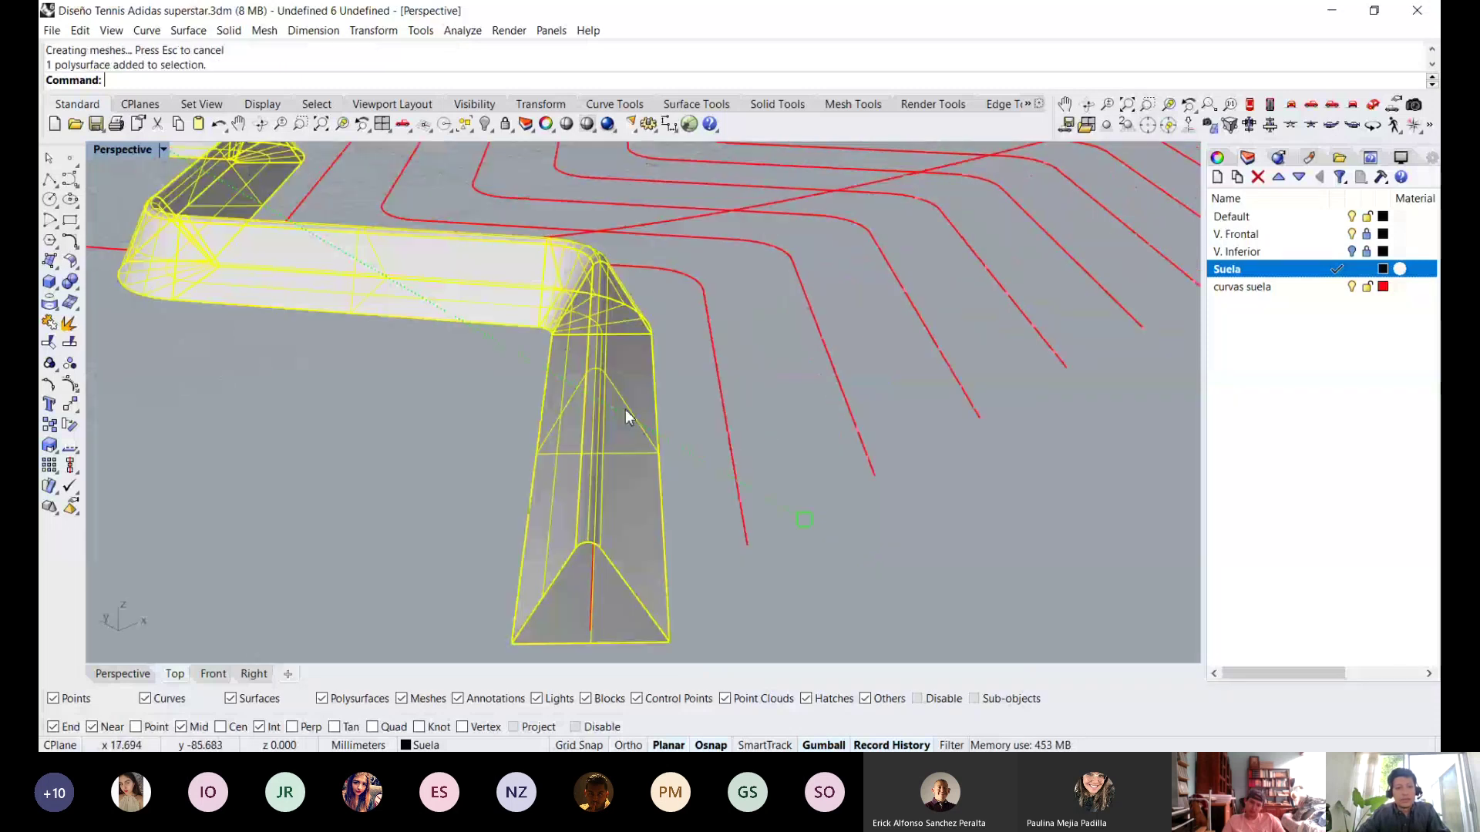
right_click_drag(626, 416, 530, 388)
left_click(531, 388)
right_click_drag(527, 319, 528, 282, "ctrl")
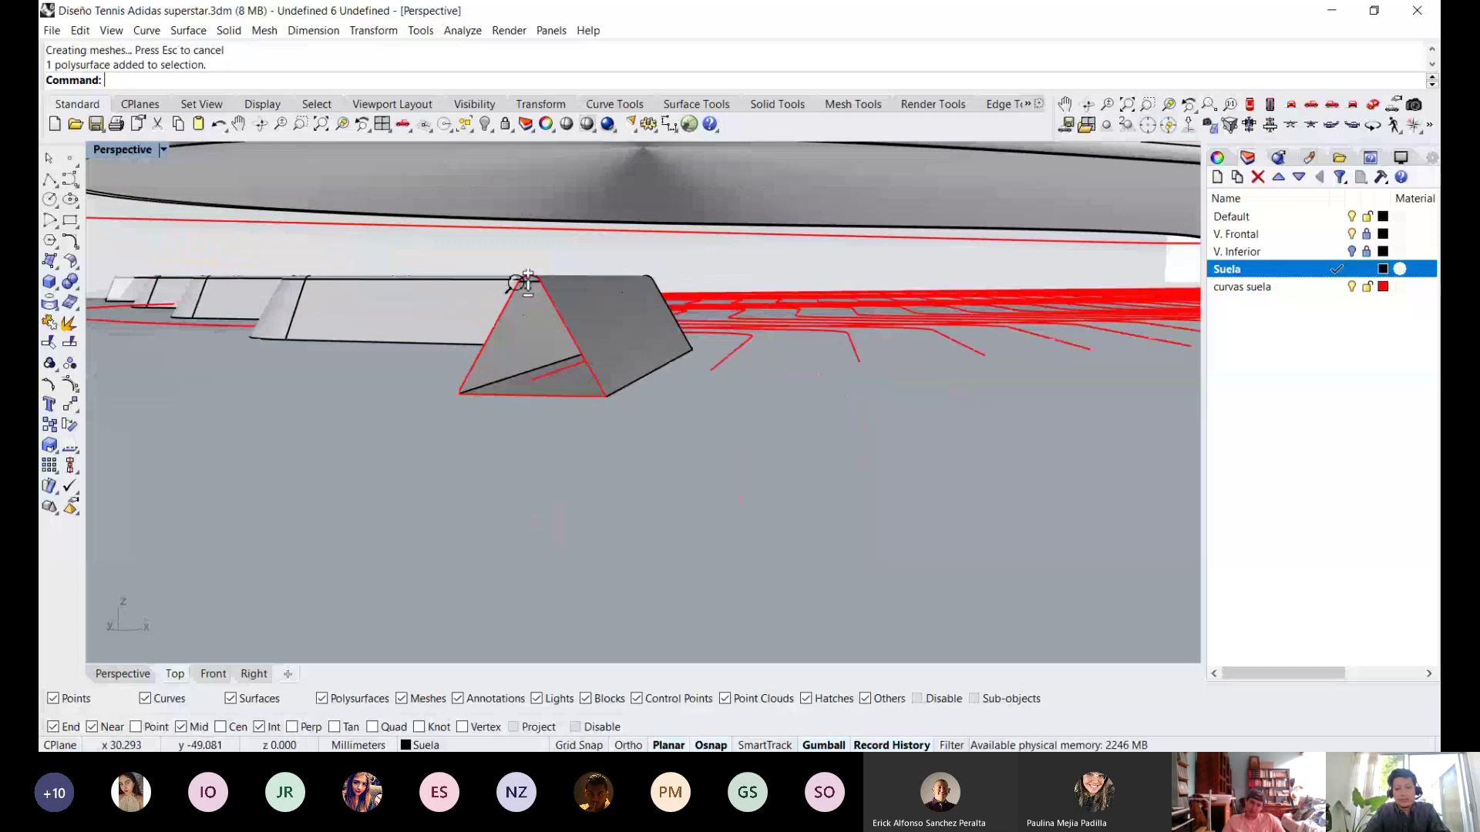
scroll(527, 282, "up", 4)
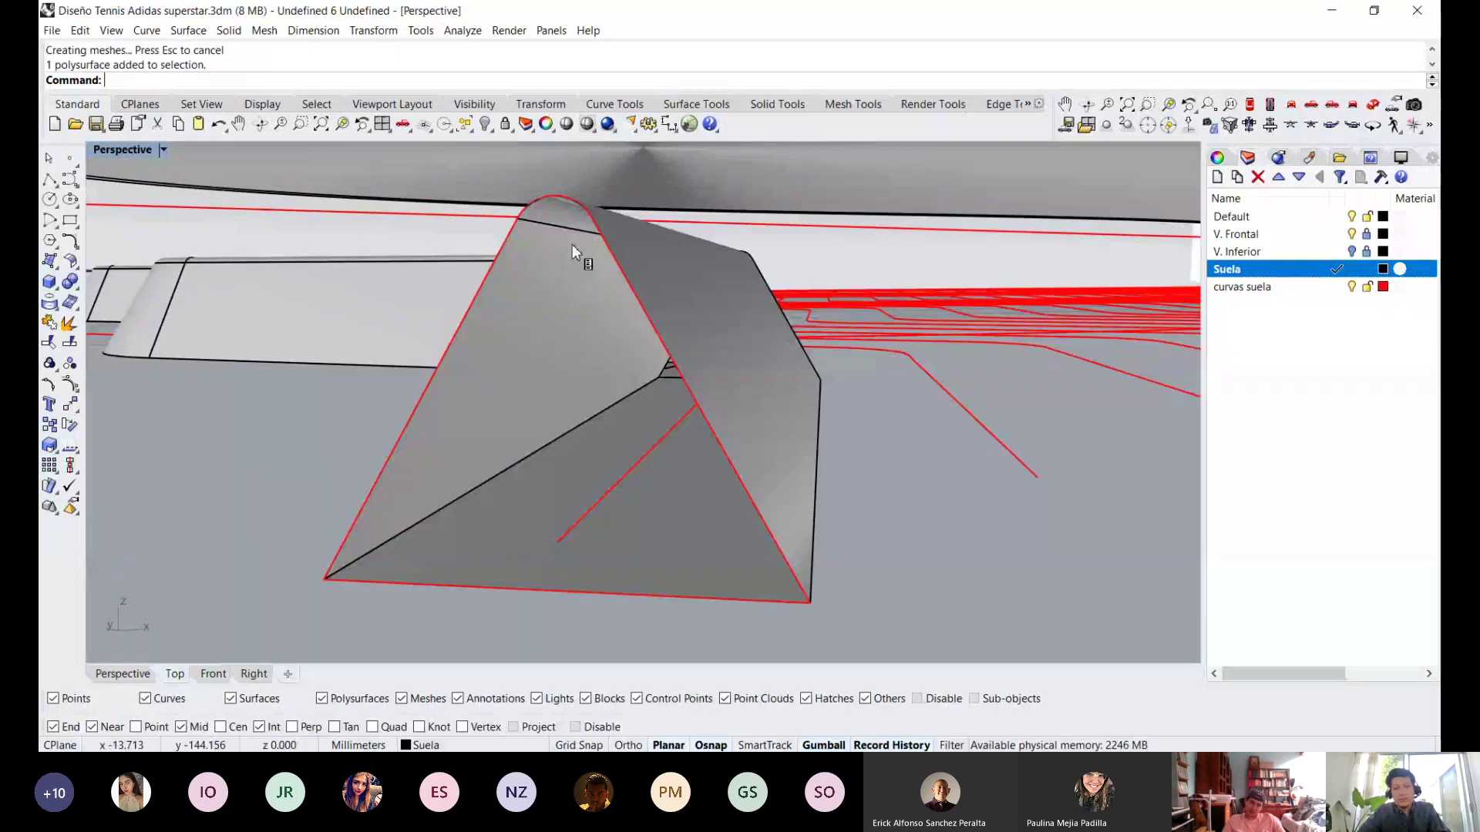
right_click_drag(572, 244, 564, 275)
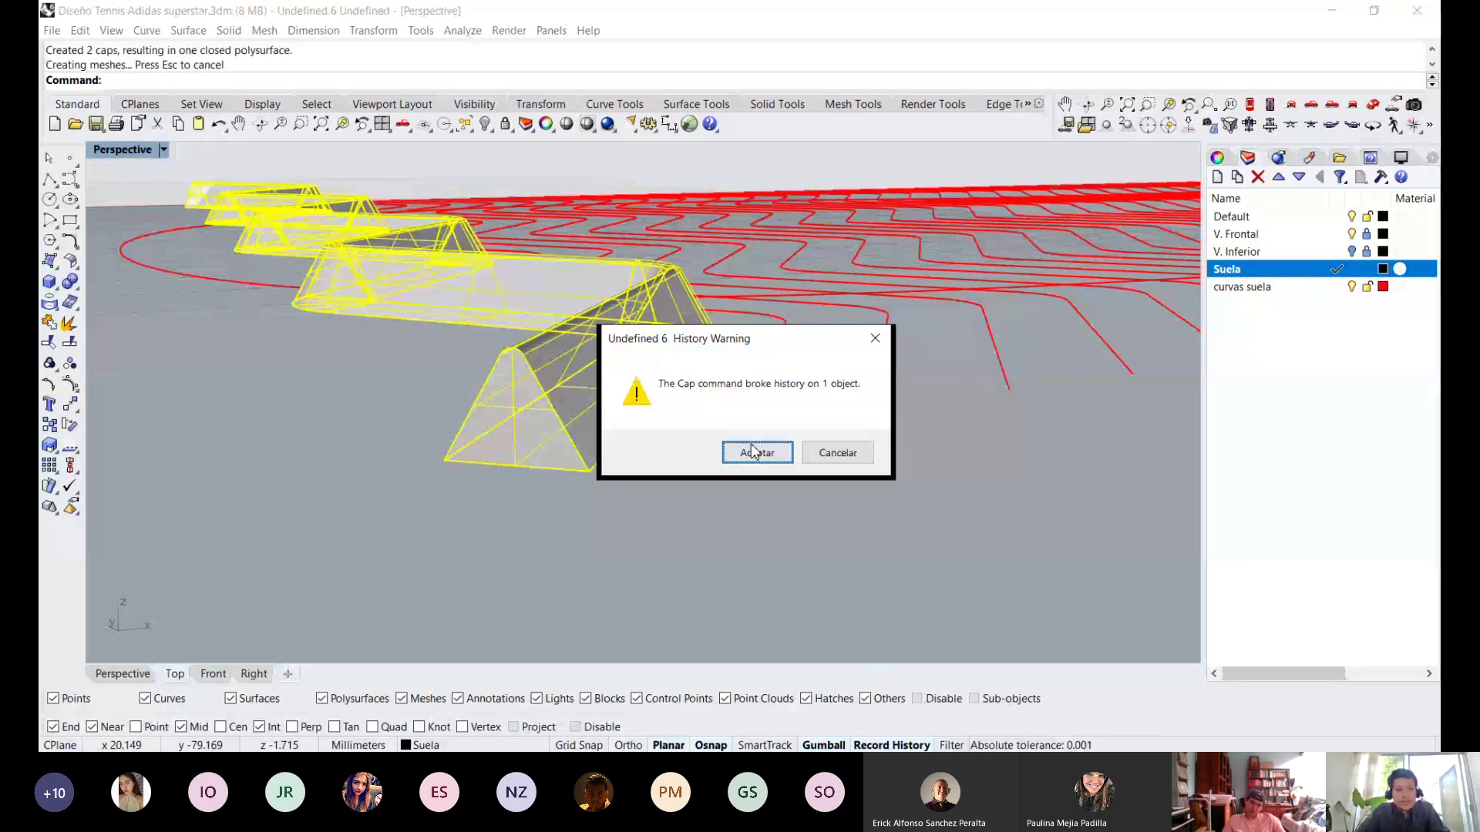
left_click(752, 451)
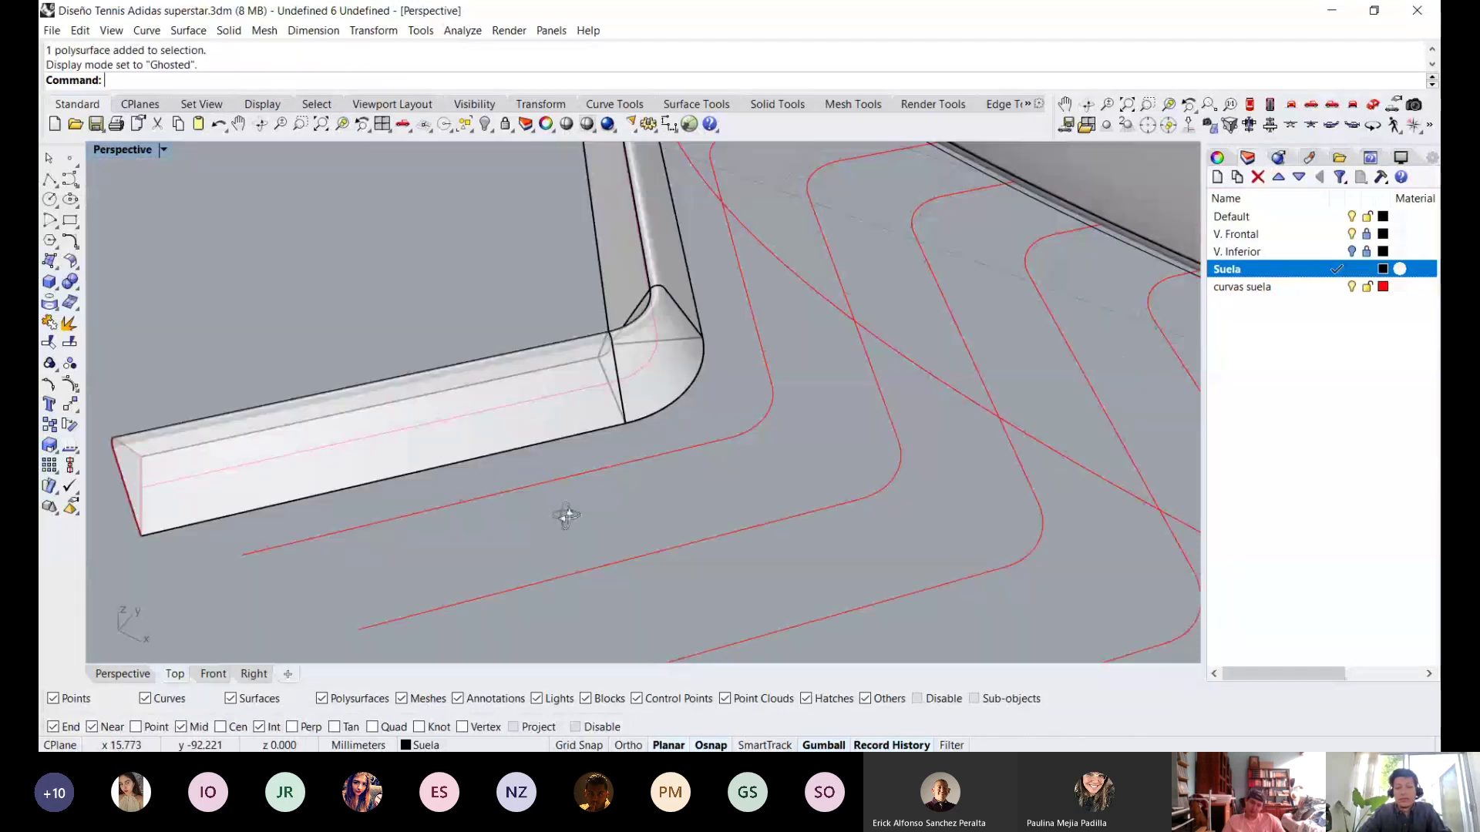
Create a linear array of 65 capped treads, taking the spacing from the ends of the first two zigzag curves.
right_click_drag(566, 516, 613, 432)
left_click(613, 431)
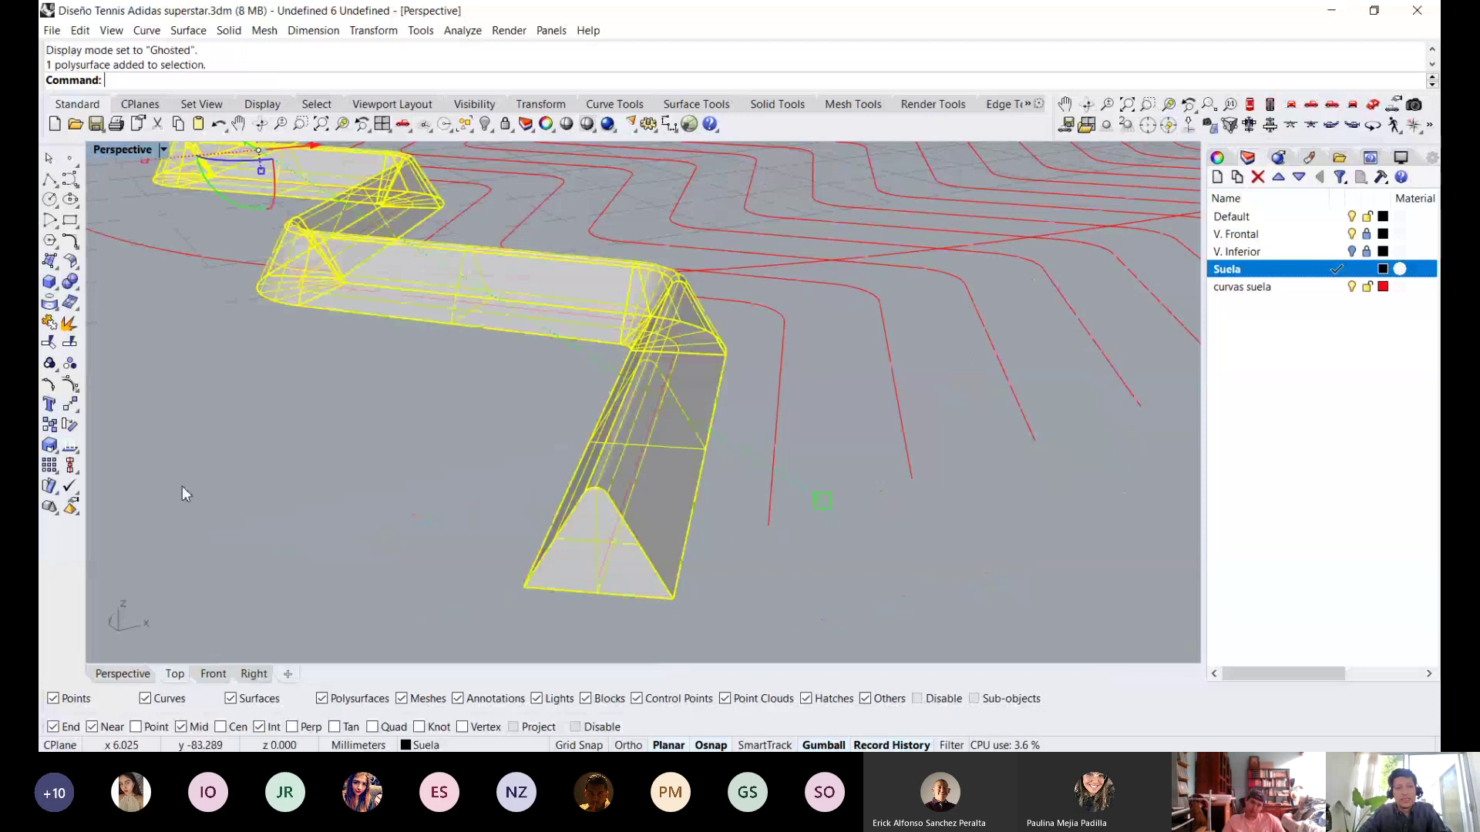
left_click(49, 465)
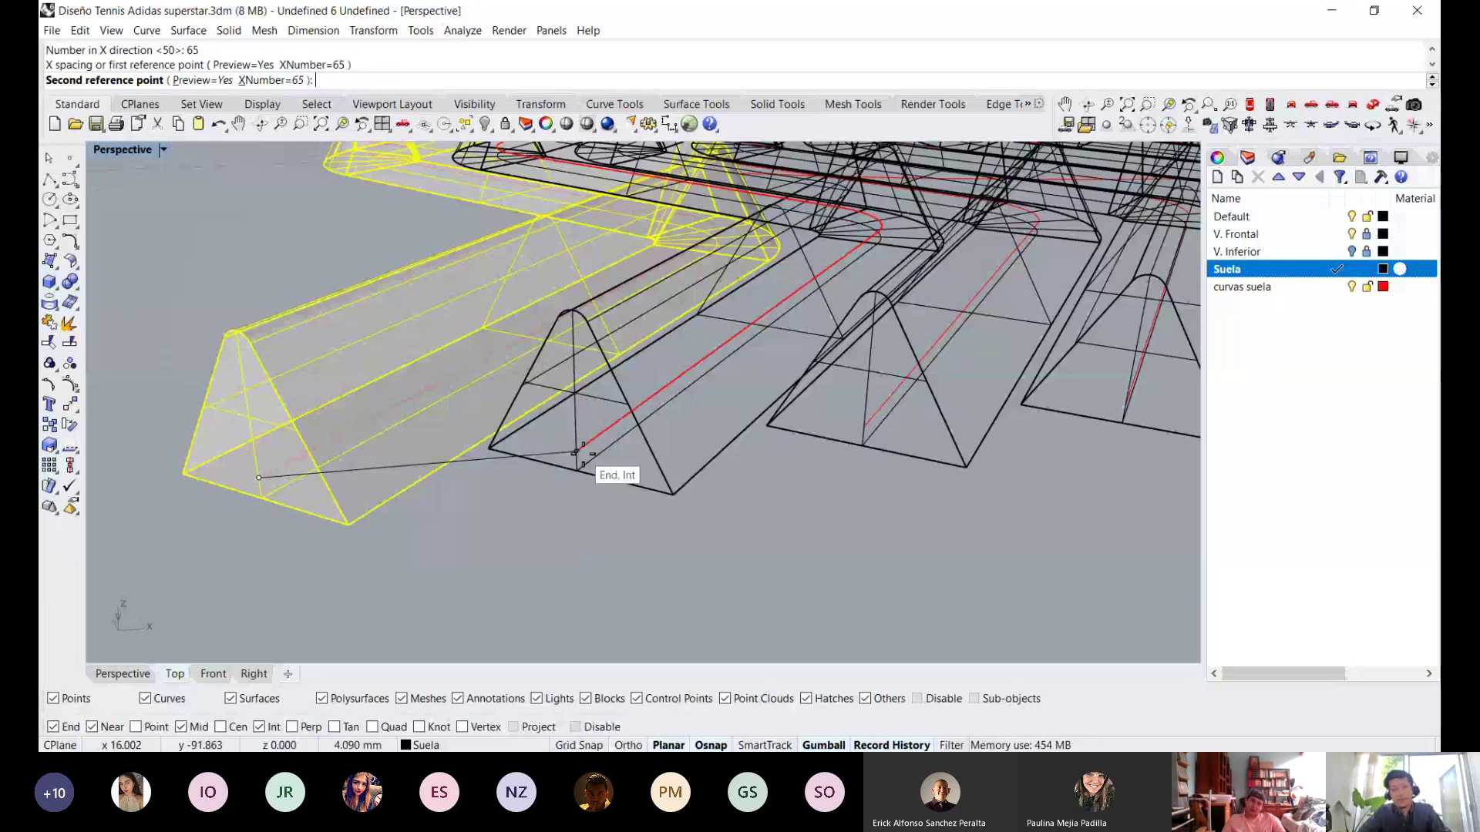
left_click(583, 454)
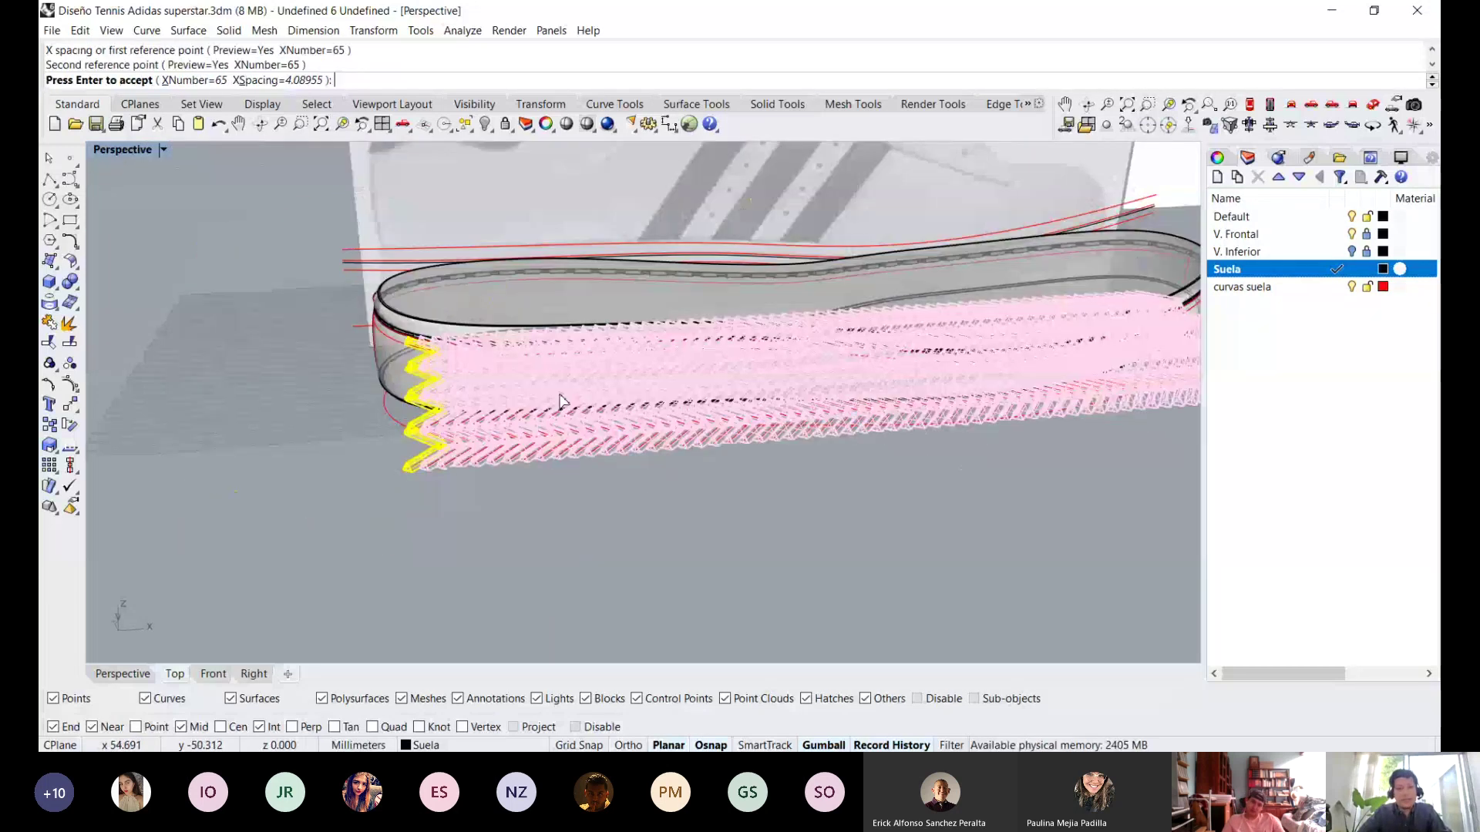
right_click_drag(560, 400, 790, 390)
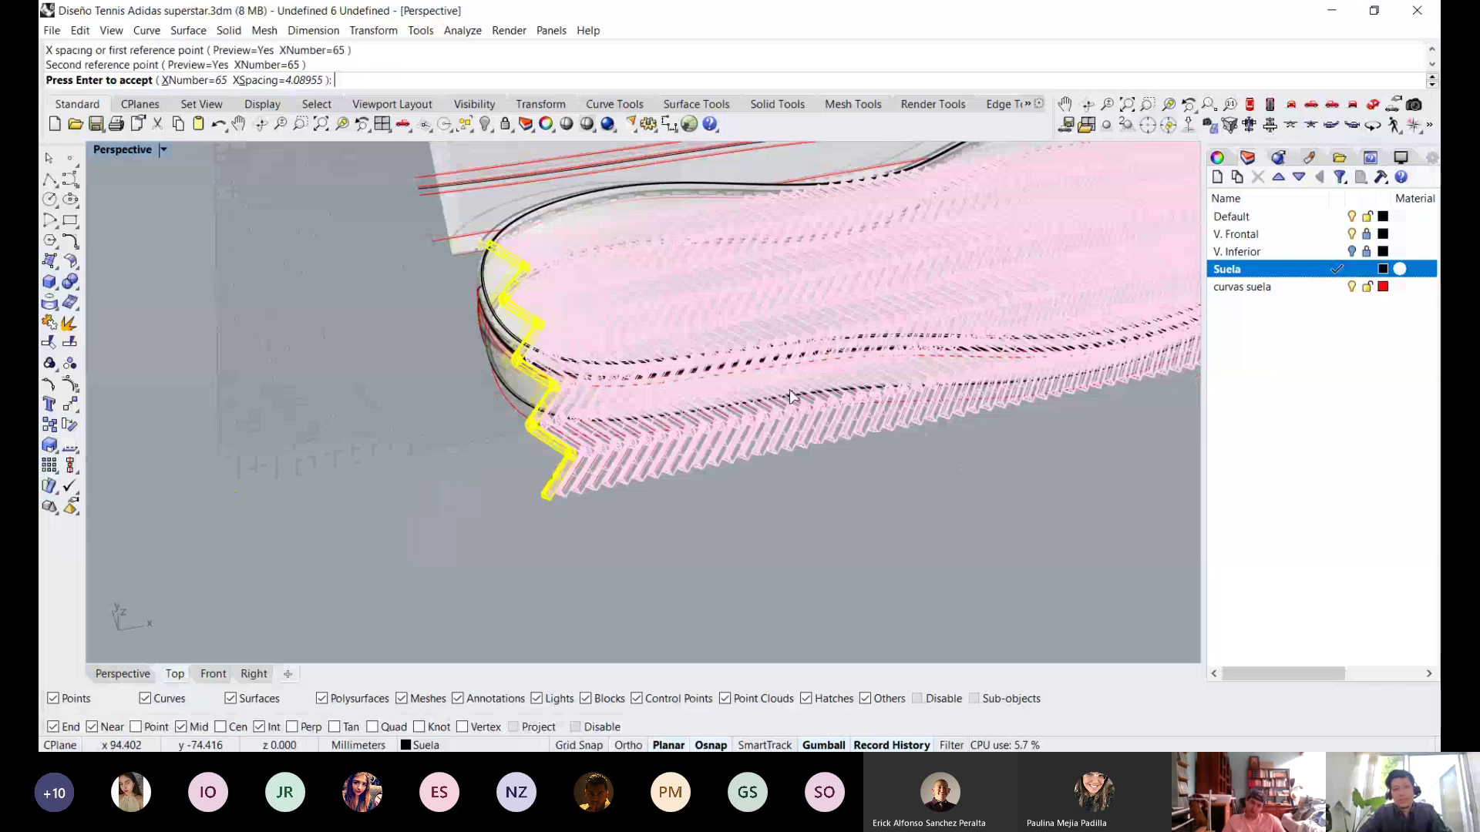
key("ctrl+F1")
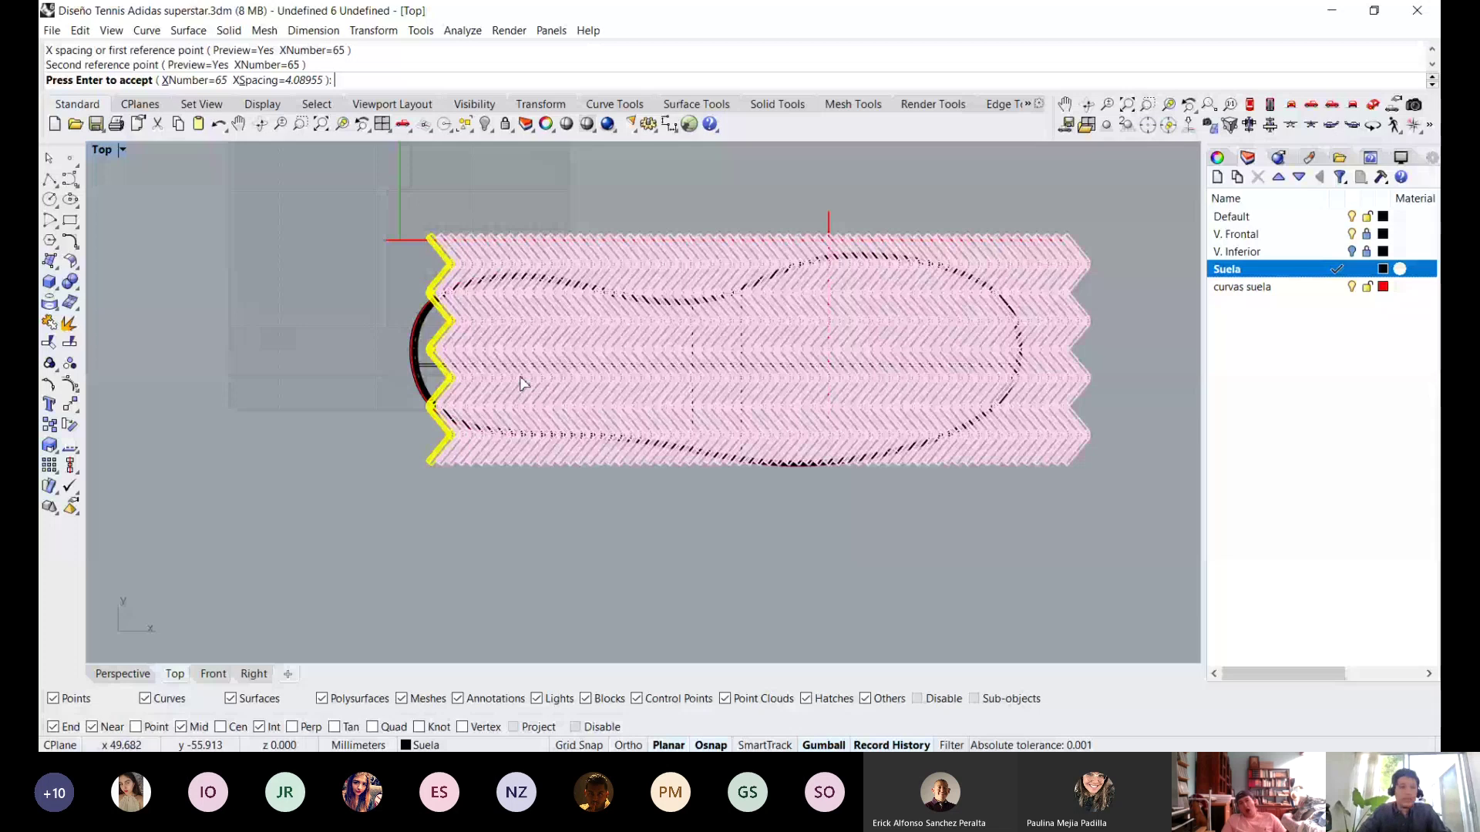
right_click_drag(370, 388, 362, 410)
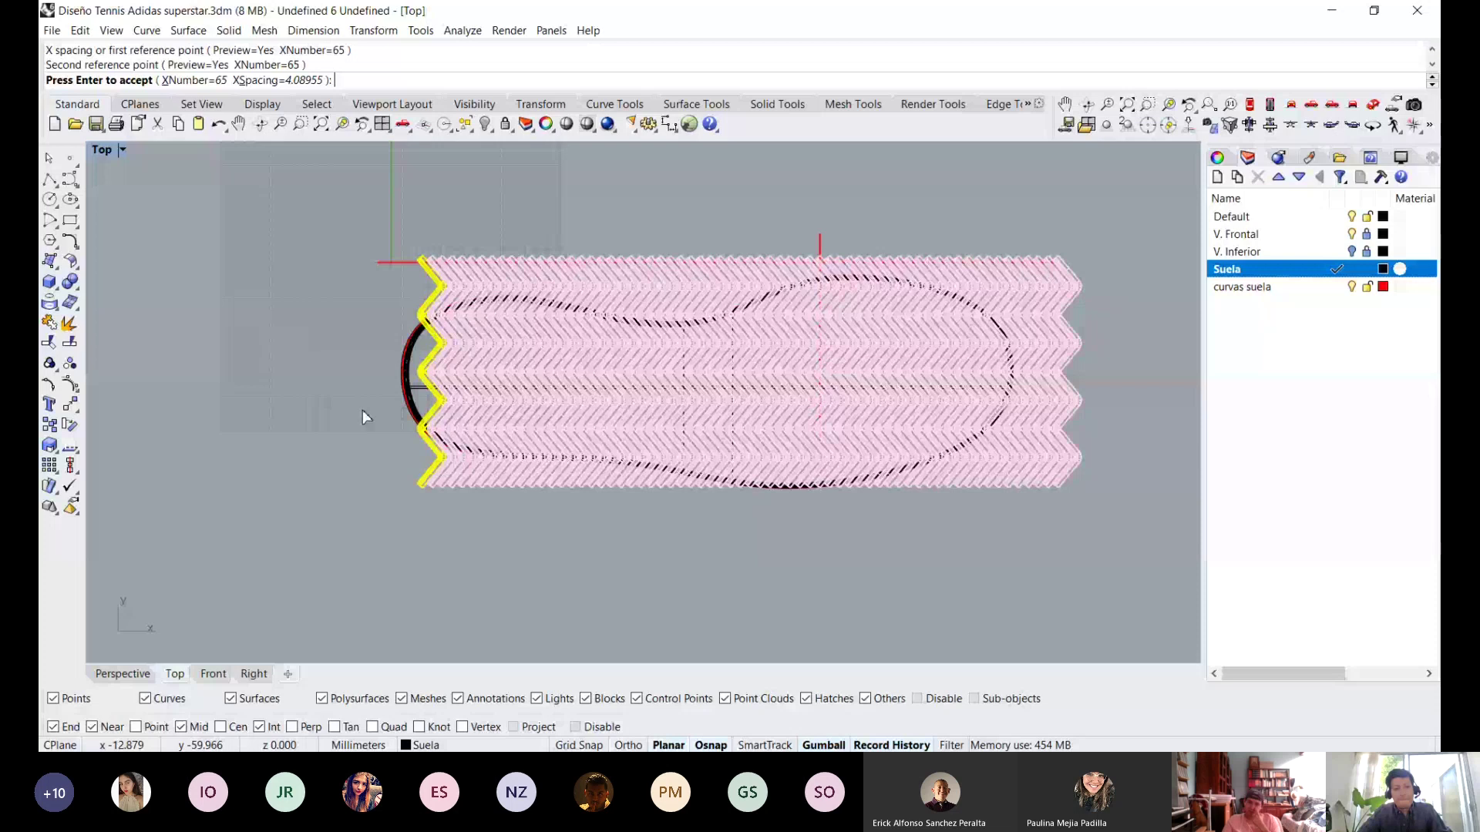
key("Return")
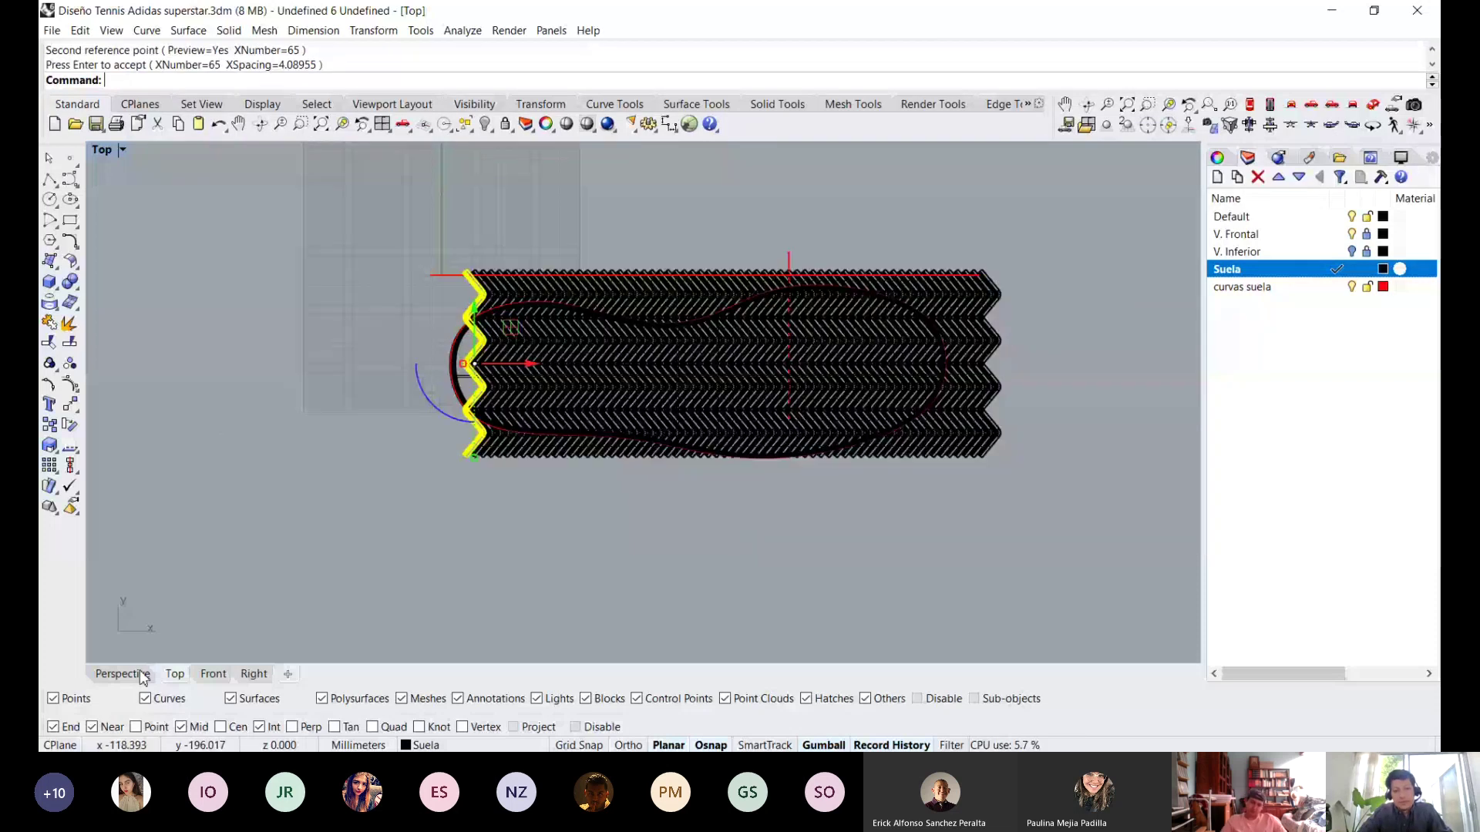
Try to move the first tread's zigzag path curve together with its triangle profile, and undo the move.
left_click(143, 675)
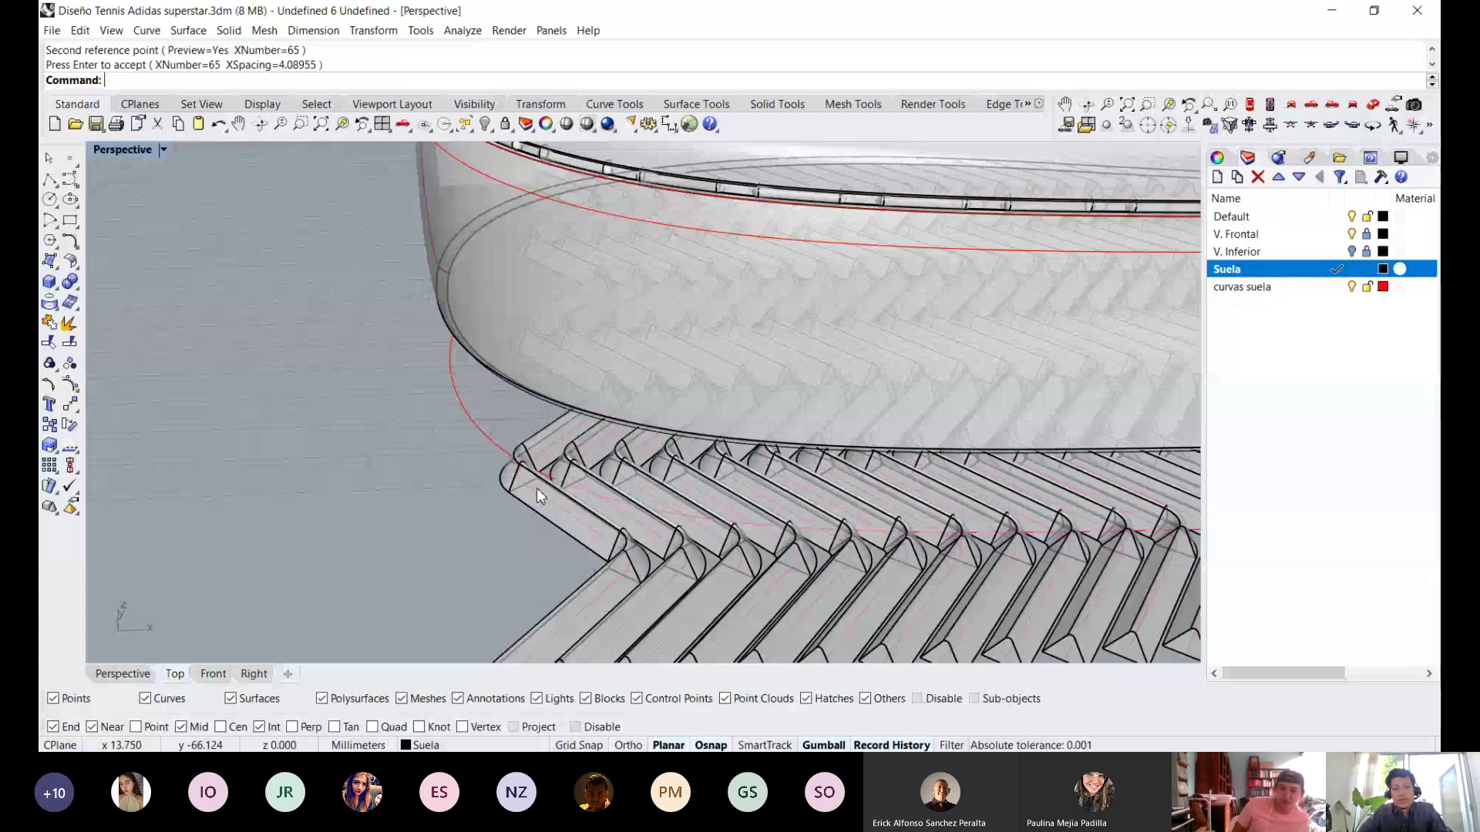
scroll(617, 252, "down", 3)
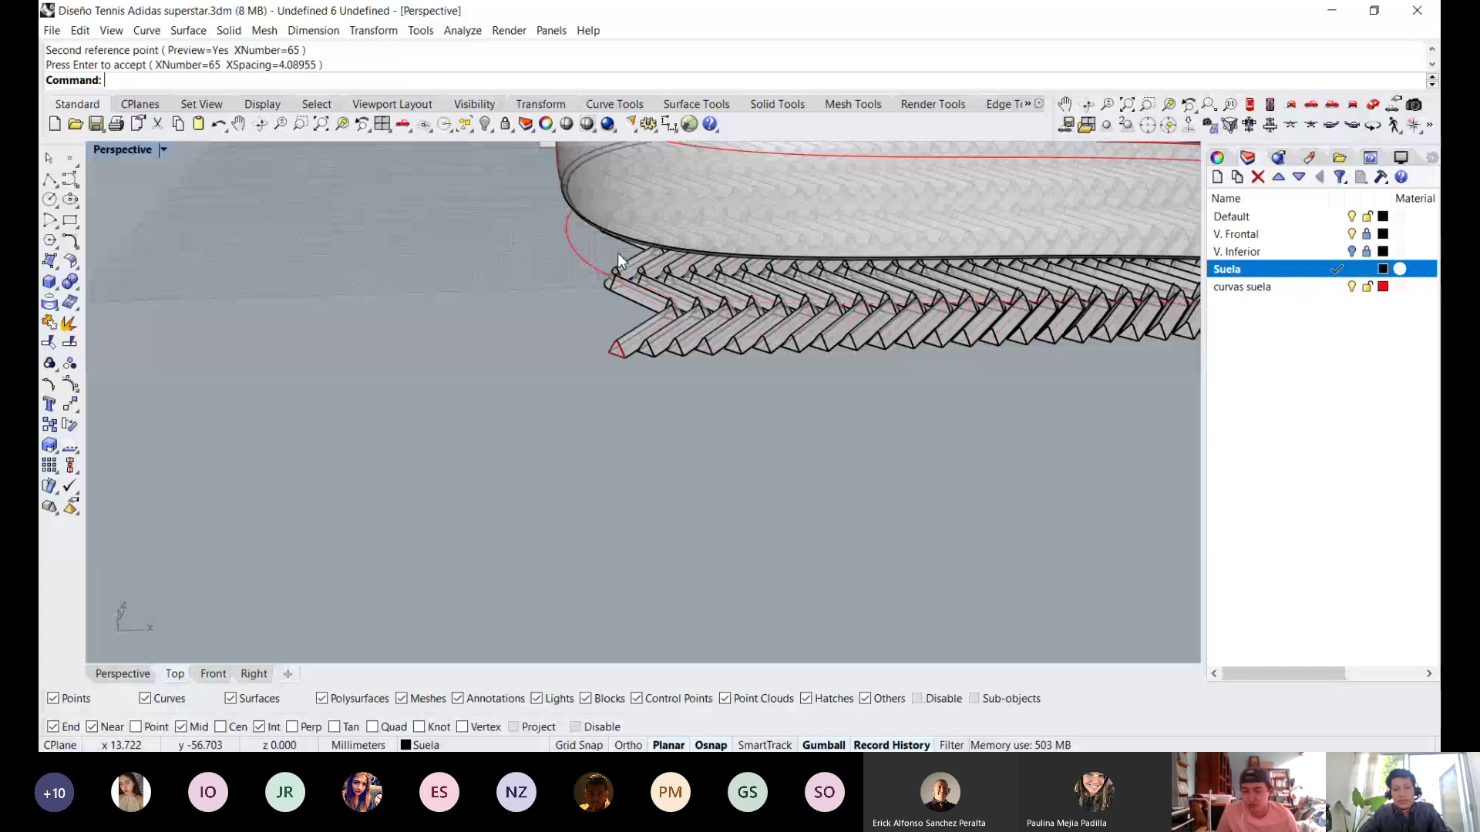
left_click(617, 252)
scroll(617, 253, "up", 5)
scroll(539, 461, "up", 2)
left_click(540, 472)
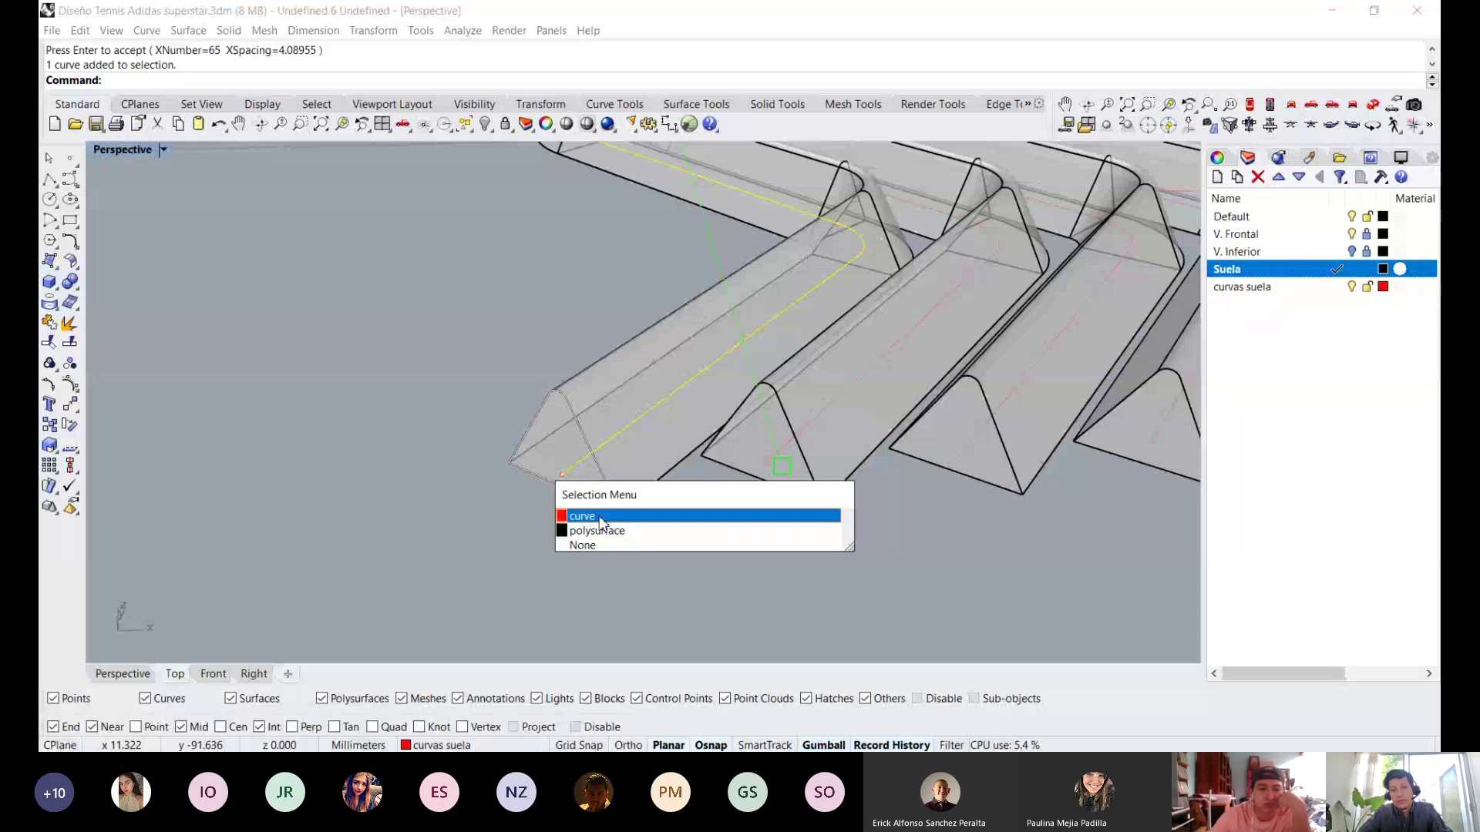
left_click(600, 516)
scroll(733, 229, "down", 3)
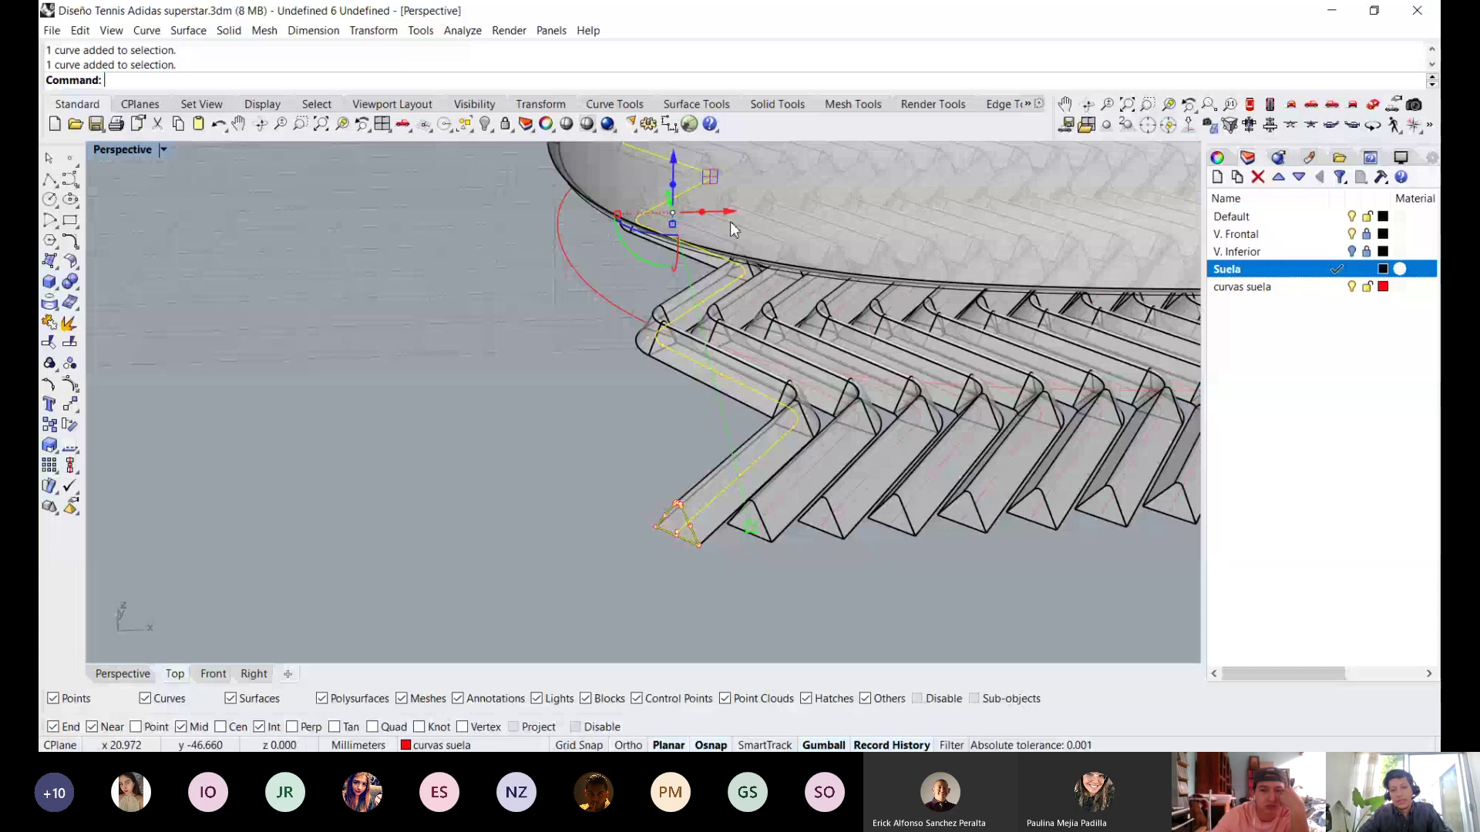
left_click_drag(729, 220, 705, 505)
key("ctrl+z")
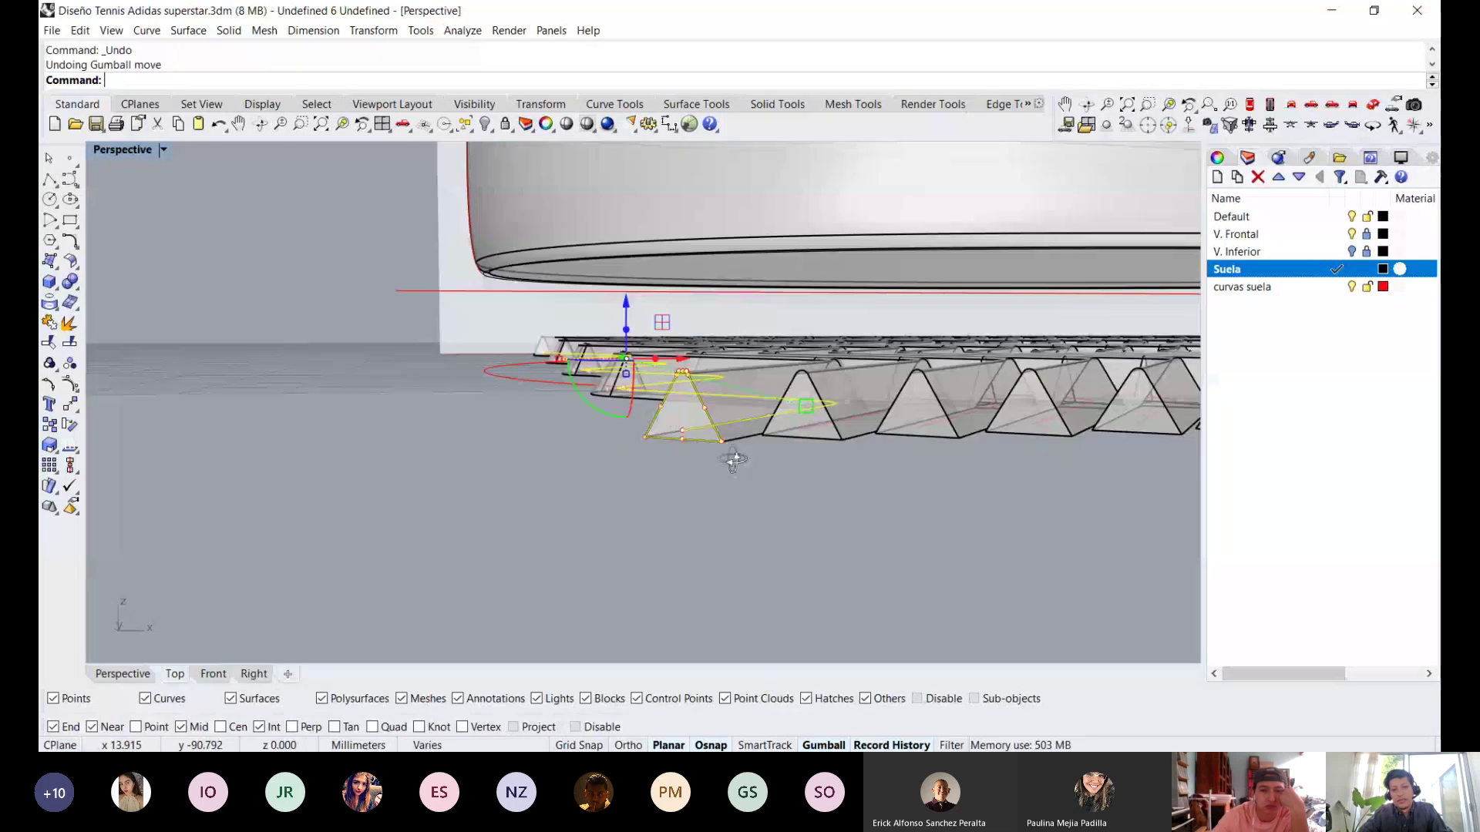
scroll(784, 441, "up", 5)
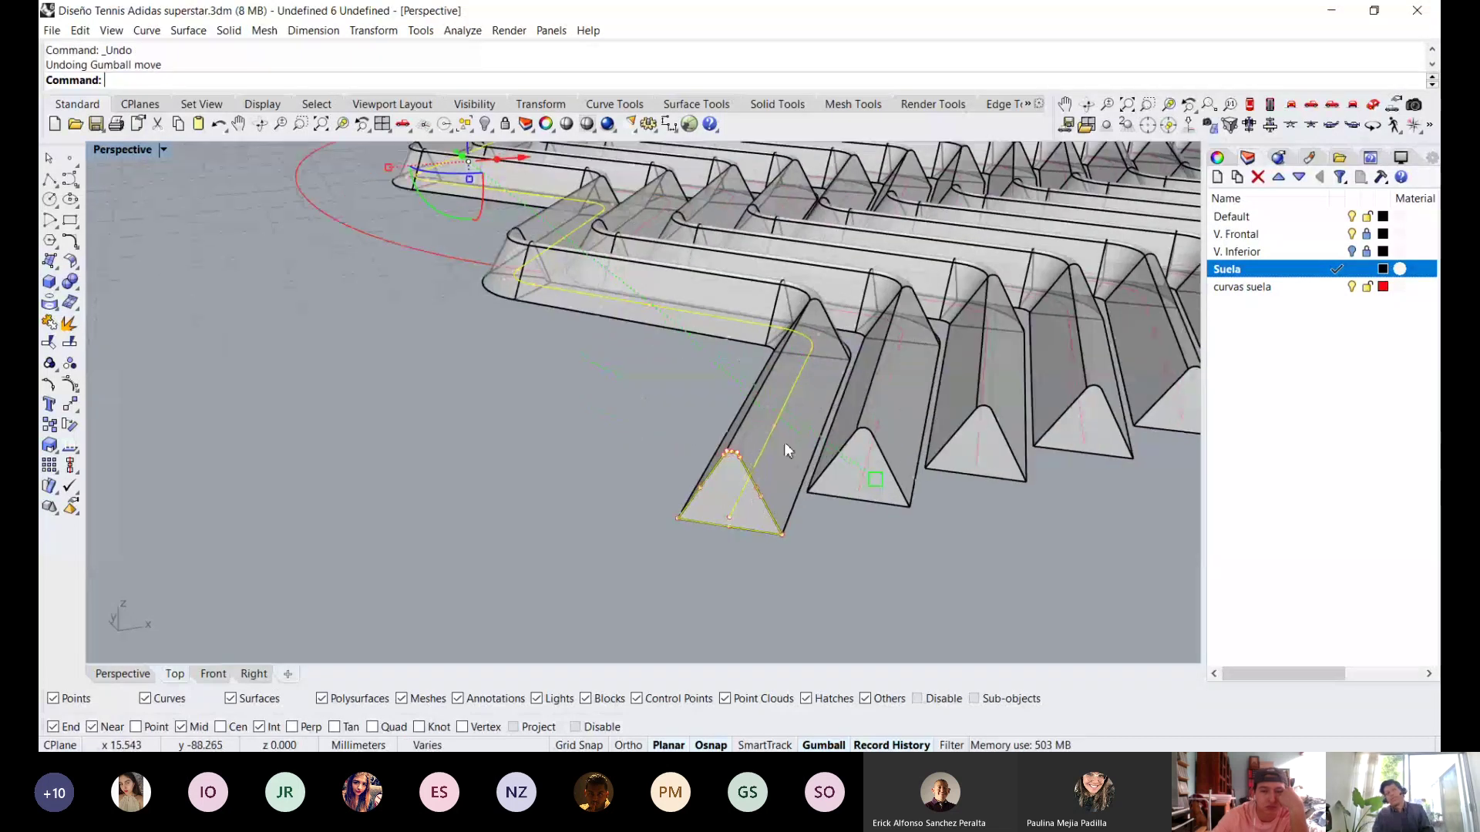
Move the first zigzag tread together with its path curve and triangle profile, updating the linked array of treads.
scroll(795, 393, "down", 6)
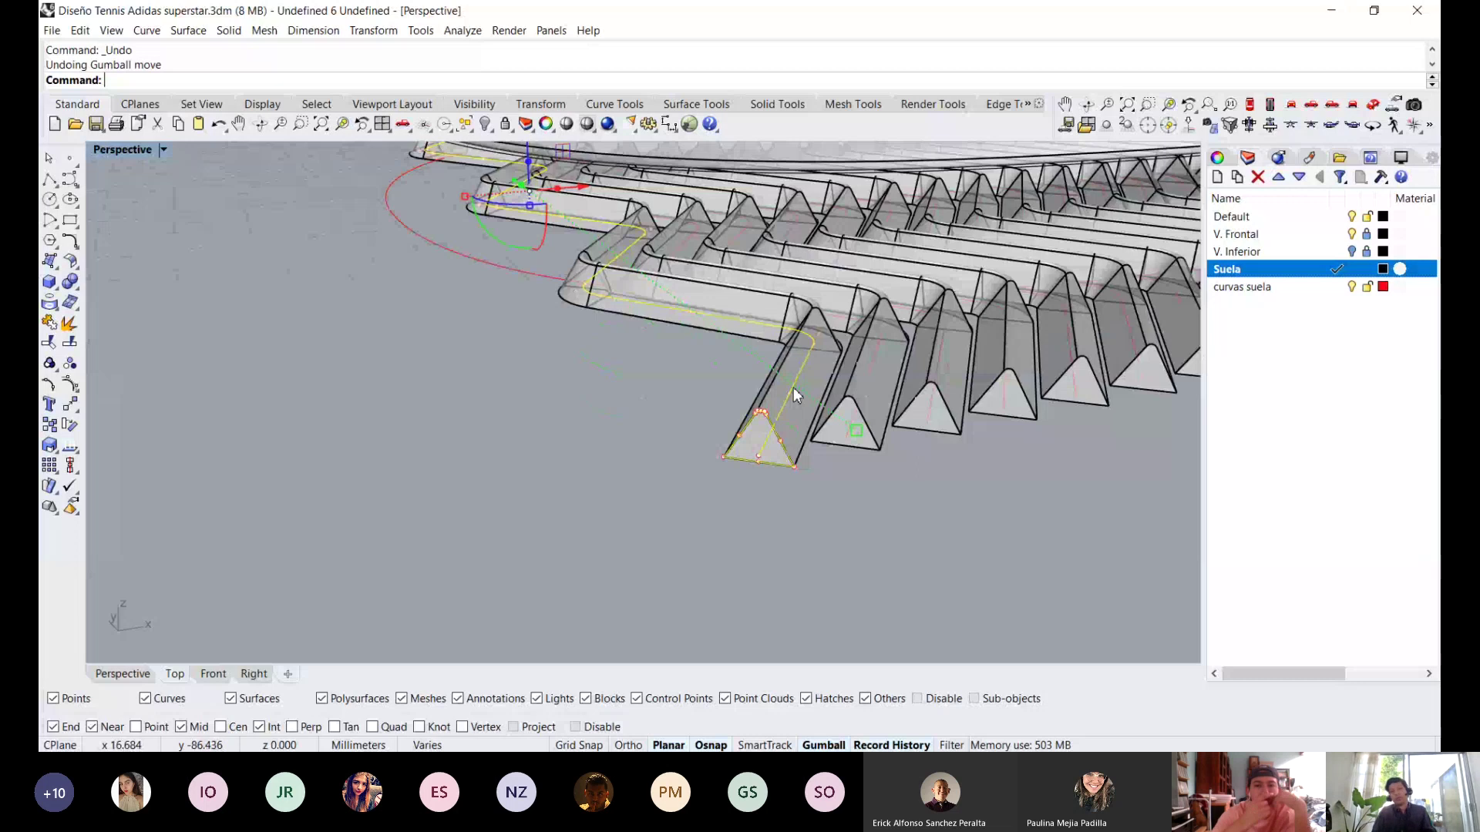
right_click_drag(794, 394, 746, 480)
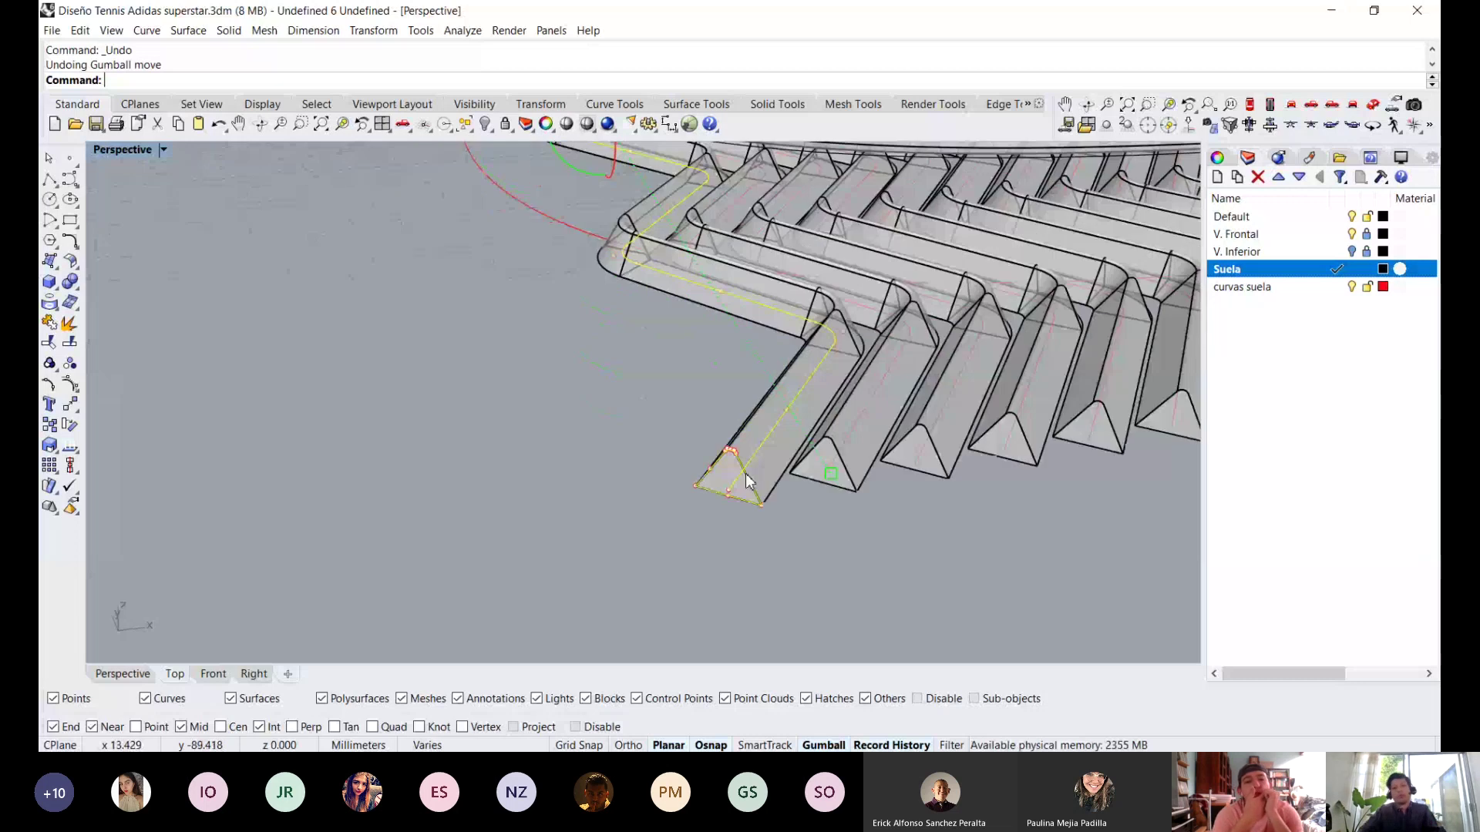
scroll(743, 478, "up", 3)
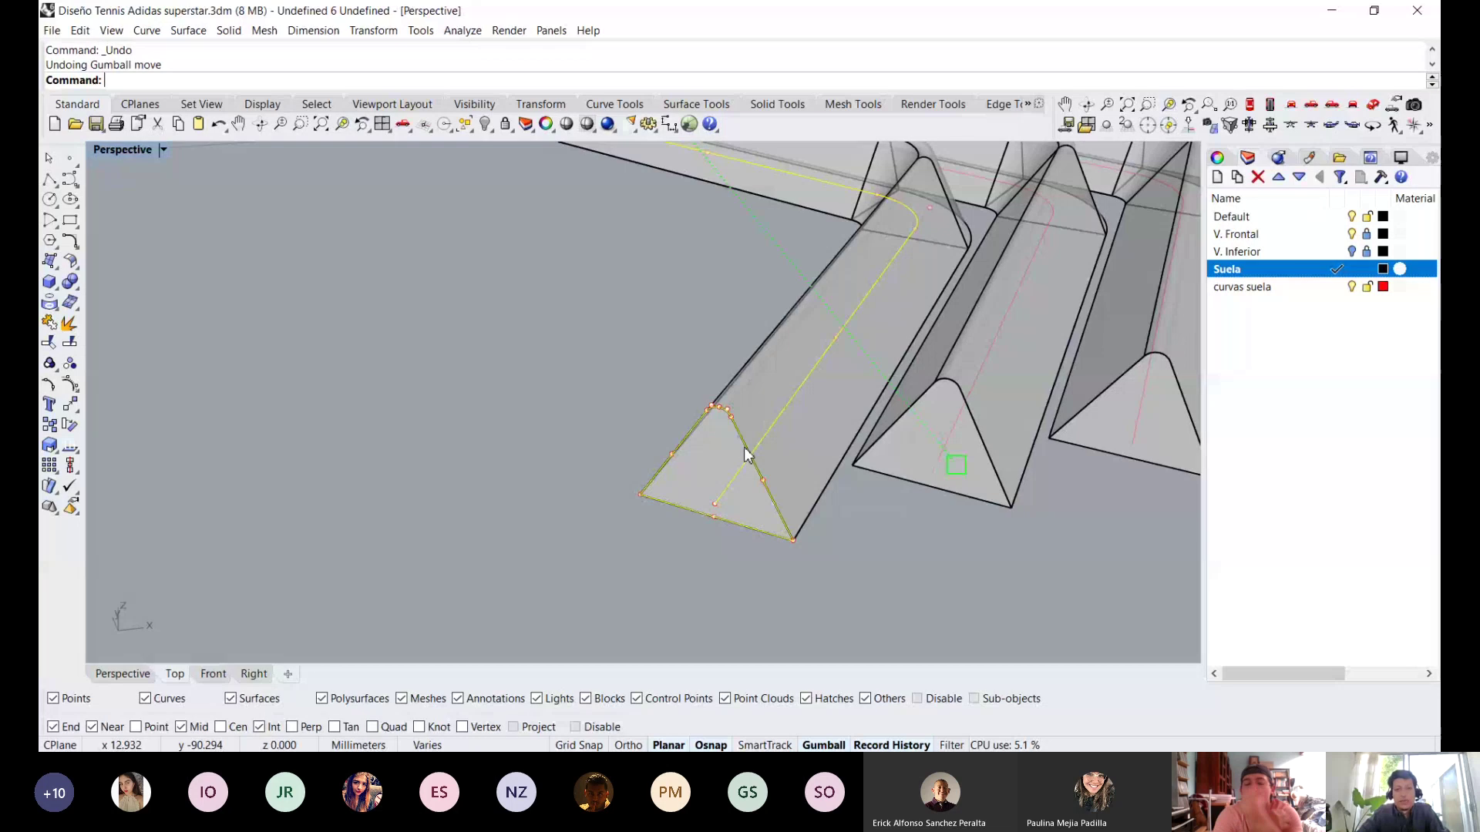
scroll(745, 455, "down", 2)
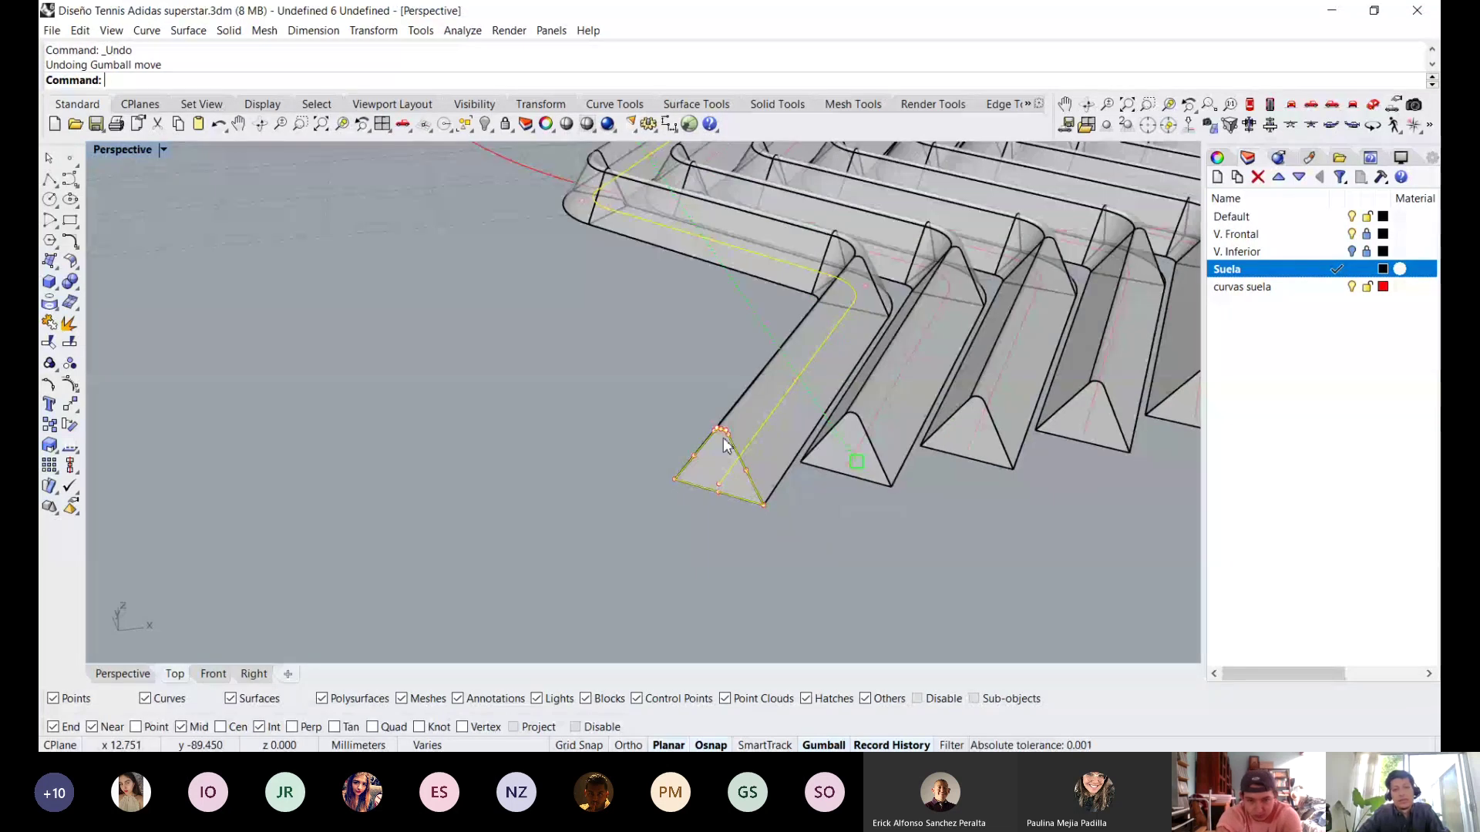
scroll(725, 446, "up", 2)
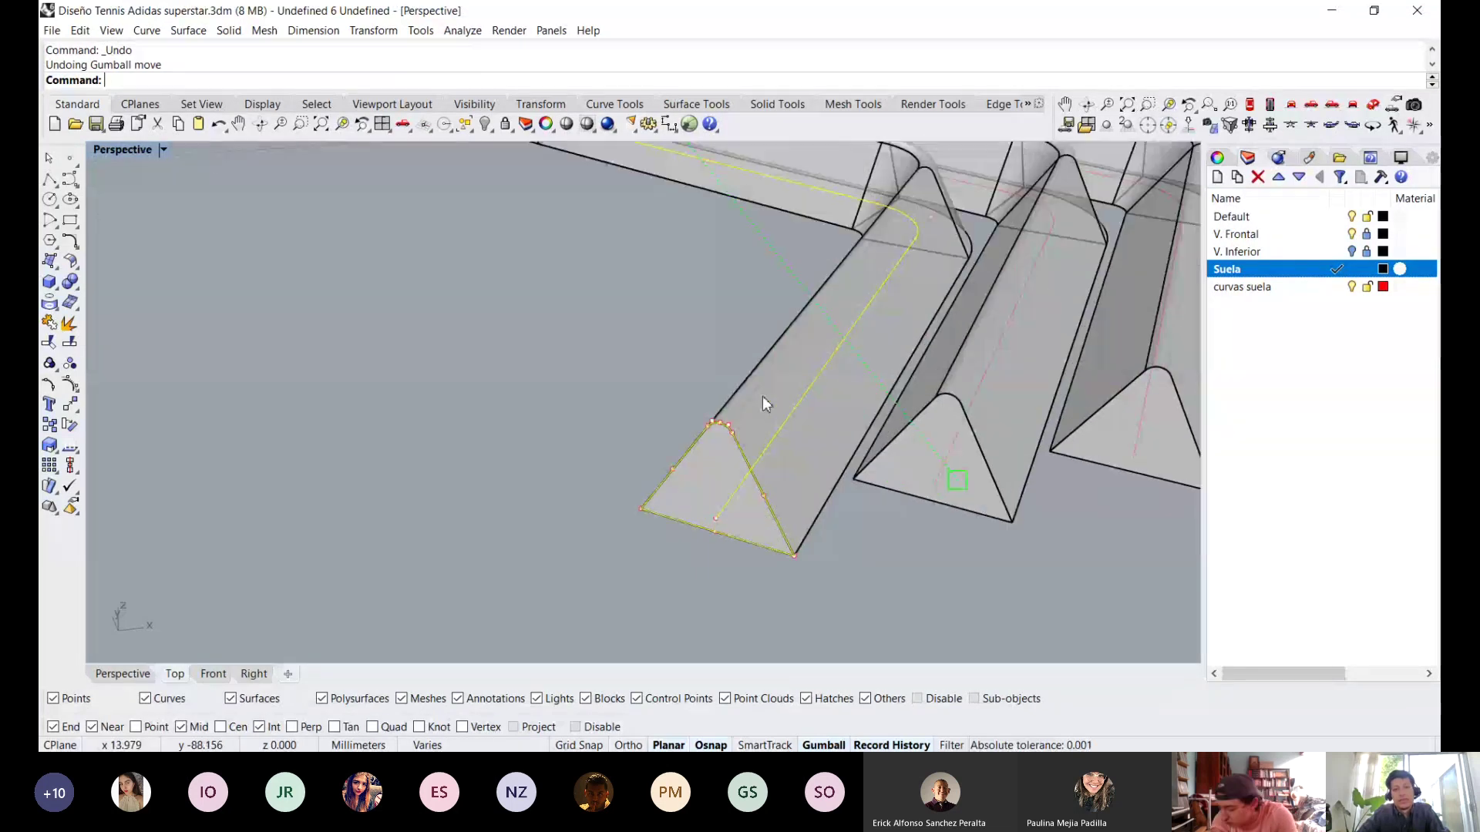
left_click(763, 397, "shift")
scroll(721, 531, "down", 8)
left_click_drag(767, 285, 696, 229)
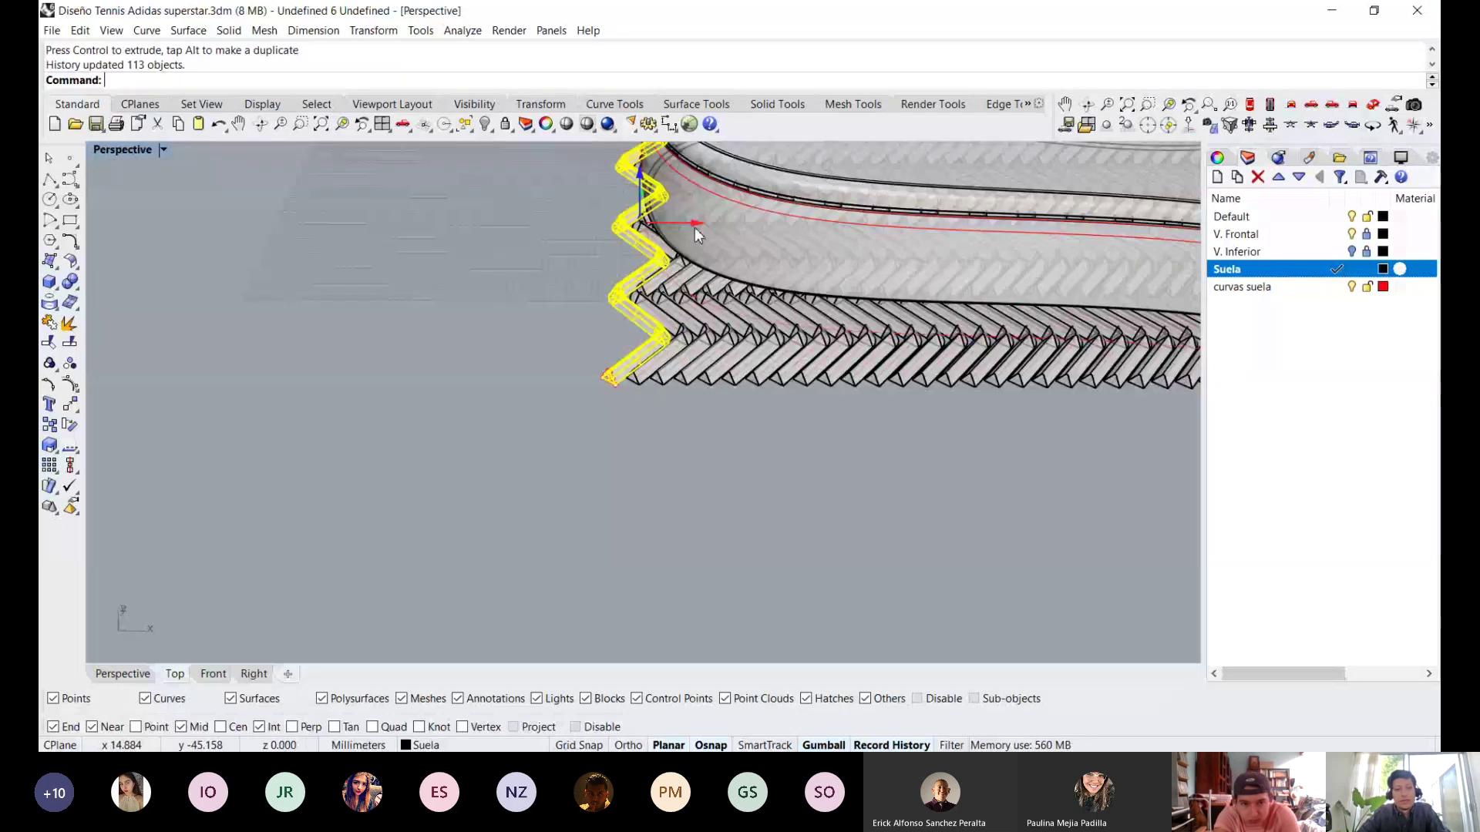
Examine from above how the zigzag treads cover the sole outline, and view the reference photo's tread pattern.
key("ctrl+F1")
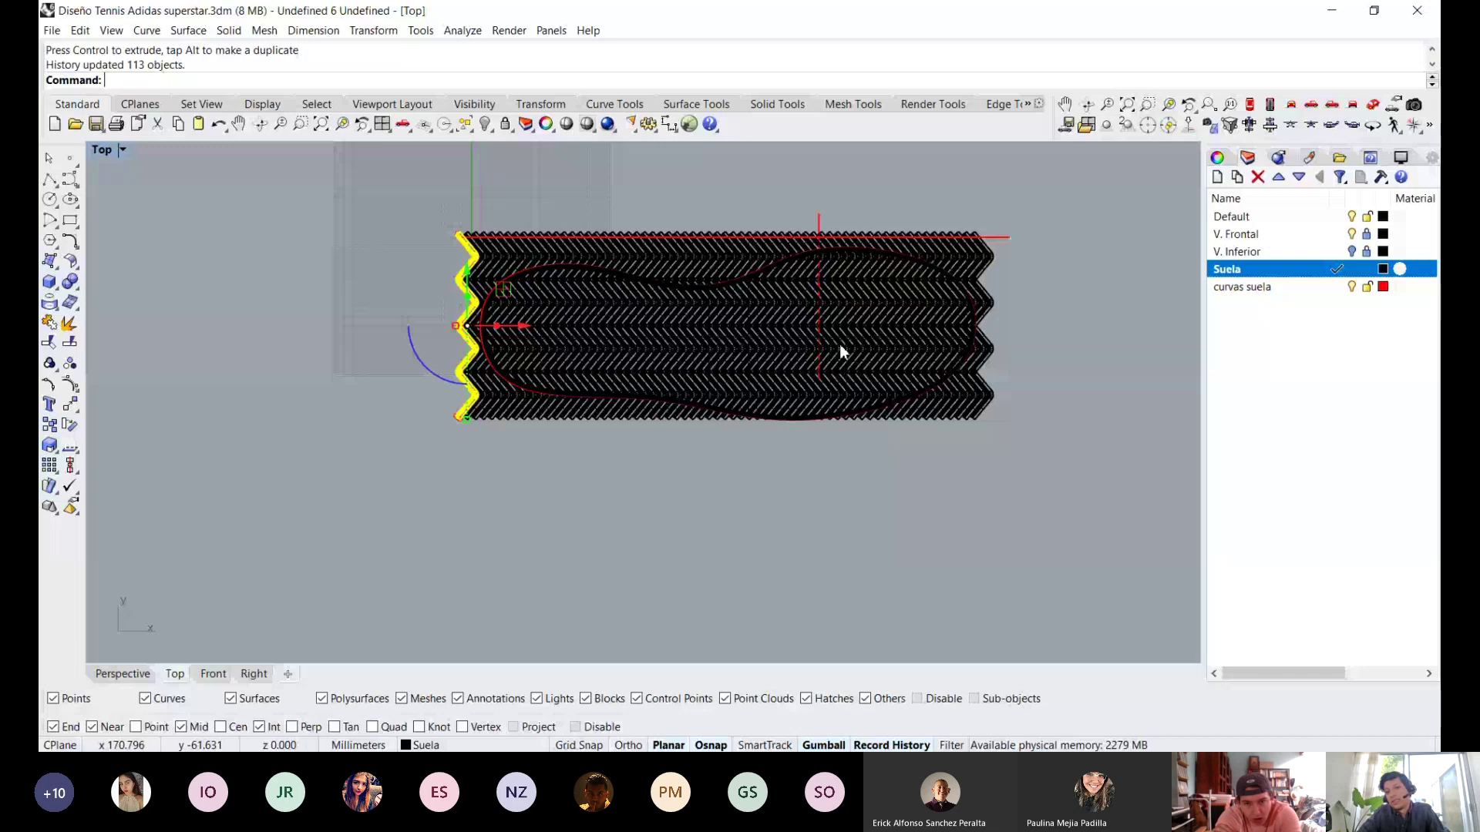
right_click_drag(840, 345, 831, 348)
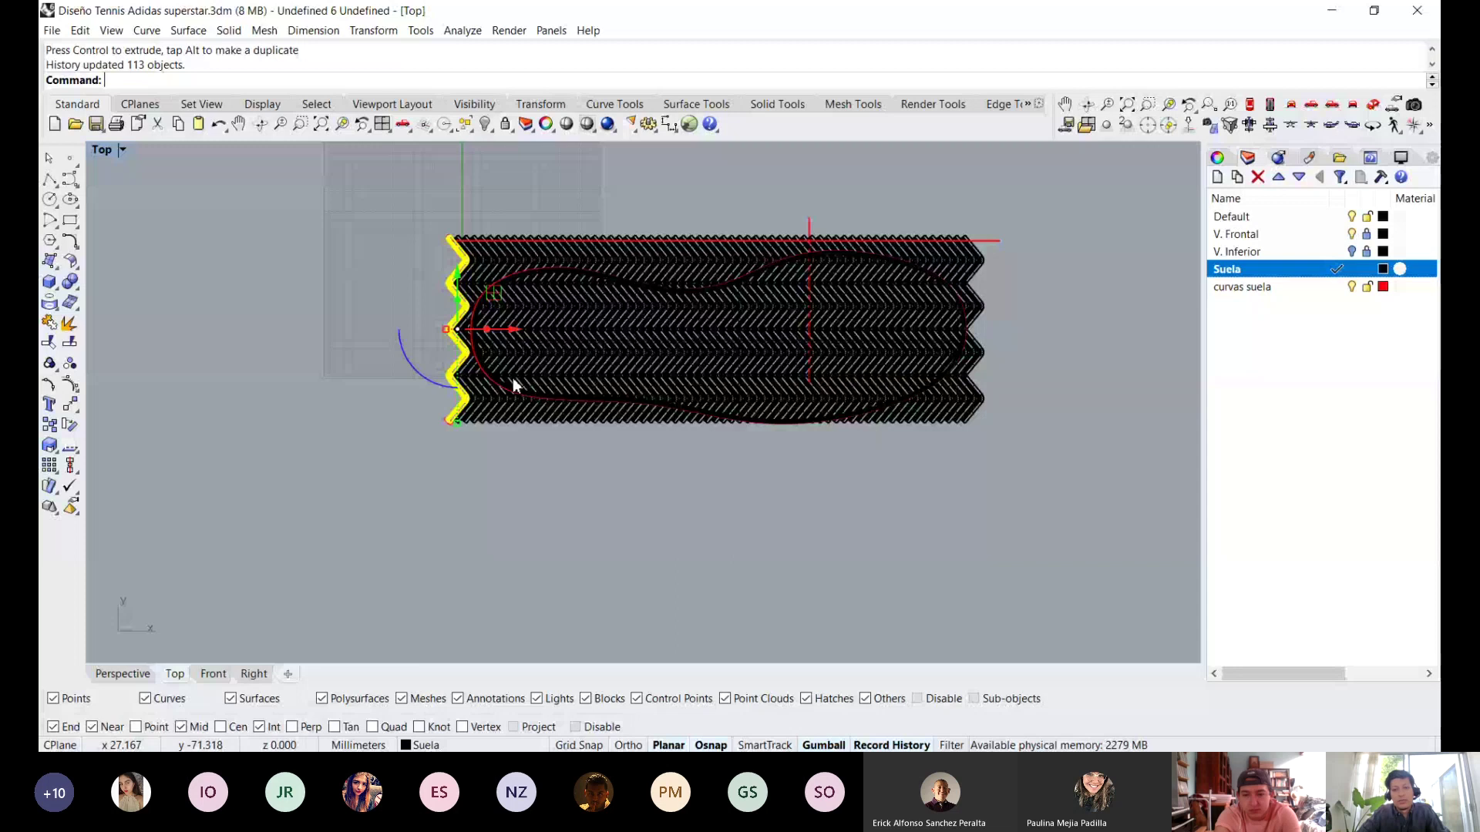
scroll(470, 341, "up", 8)
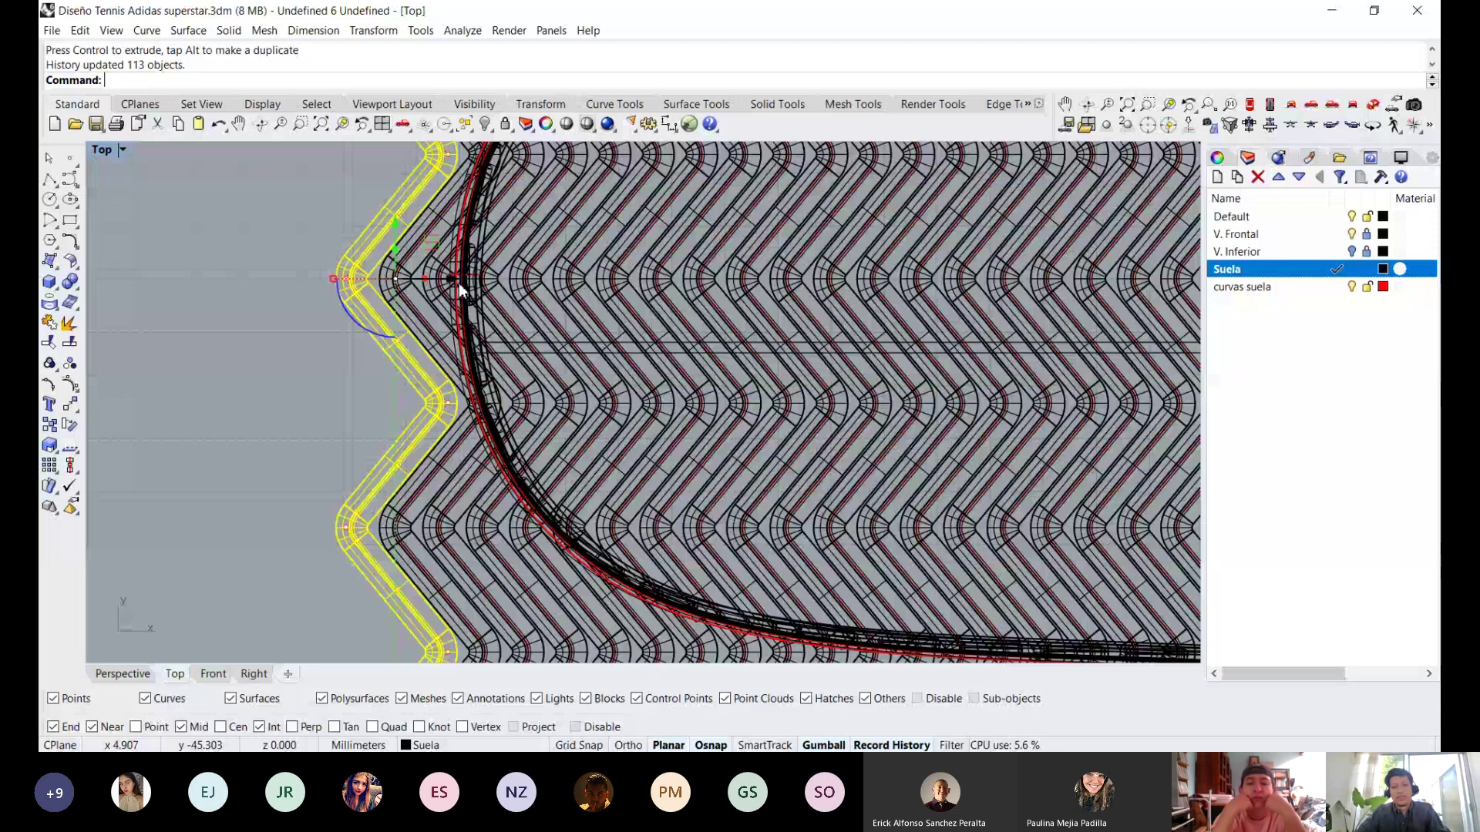
scroll(704, 469, "down", 5)
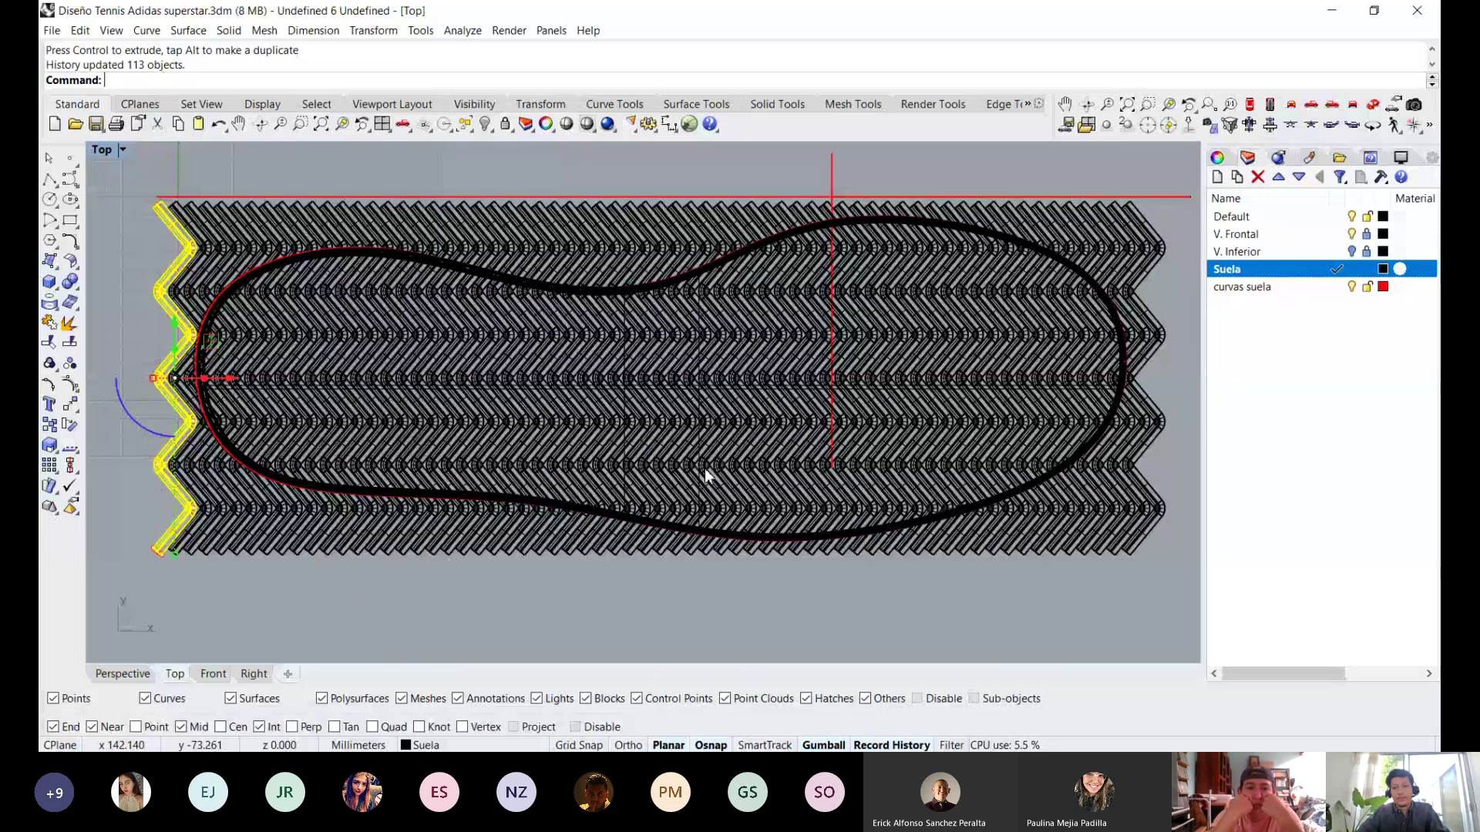
key("ctrl+F2")
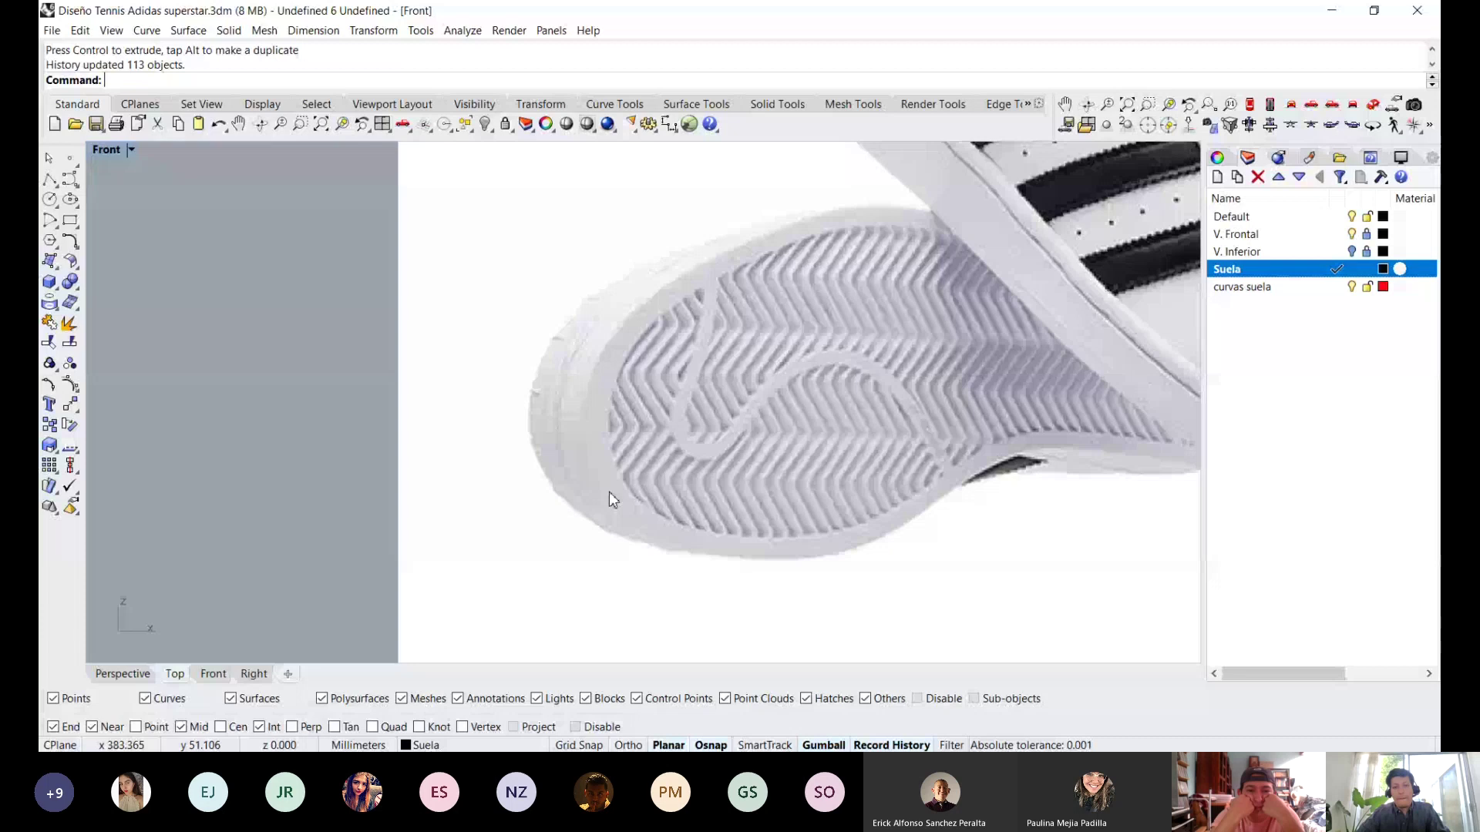
Inspect the zigzag treads under the sole in Rendered display from several angles and compare them with the reference photo.
key("ctrl+F4")
key("ctrl+alt+r")
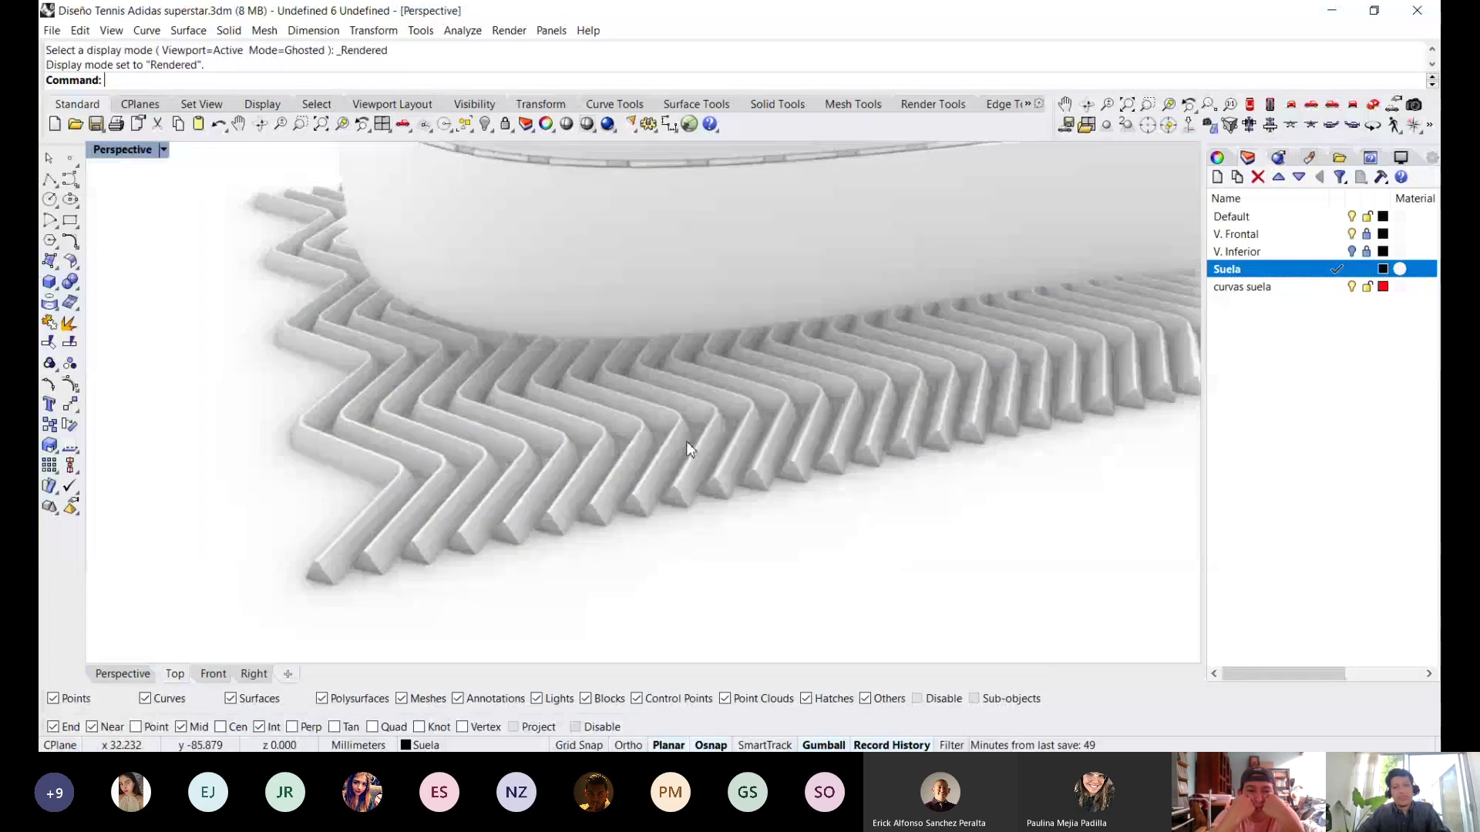
right_click_drag(687, 443, 626, 487)
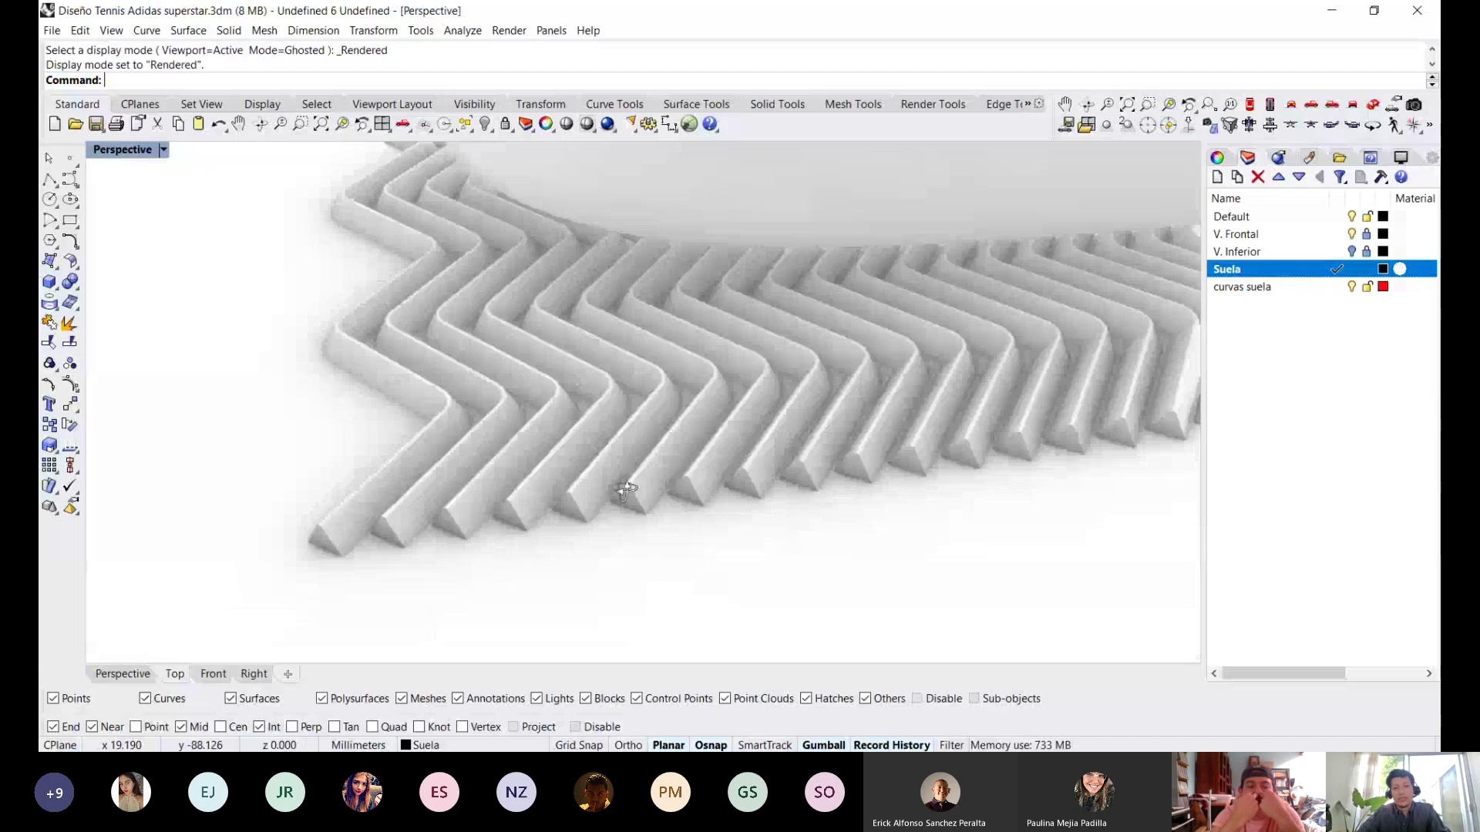
right_click_drag(625, 490, 736, 358)
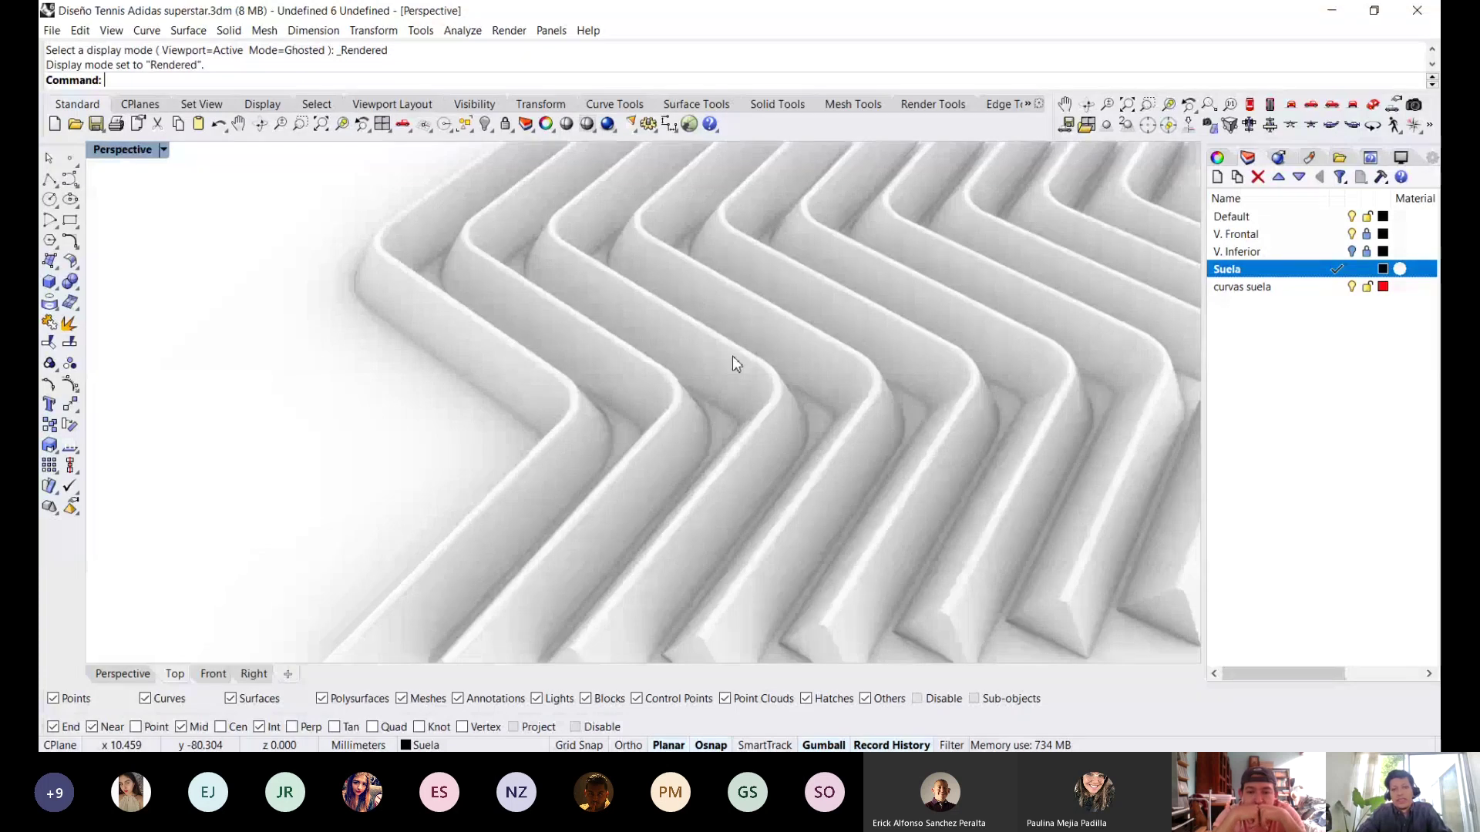
scroll(732, 356, "down", 8)
right_click_drag(732, 356, 1019, 574)
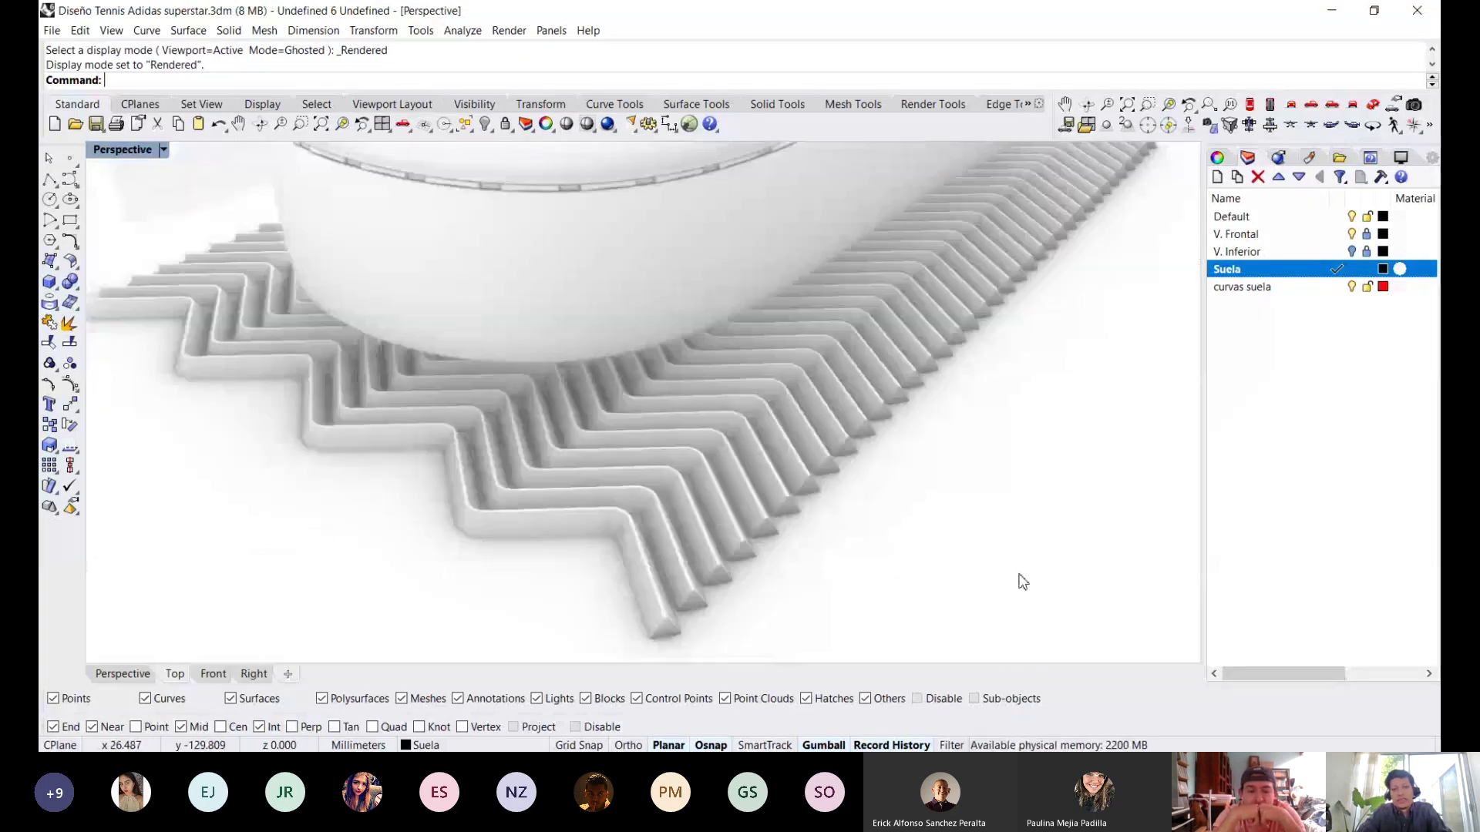
right_click_drag(1021, 581, 650, 426)
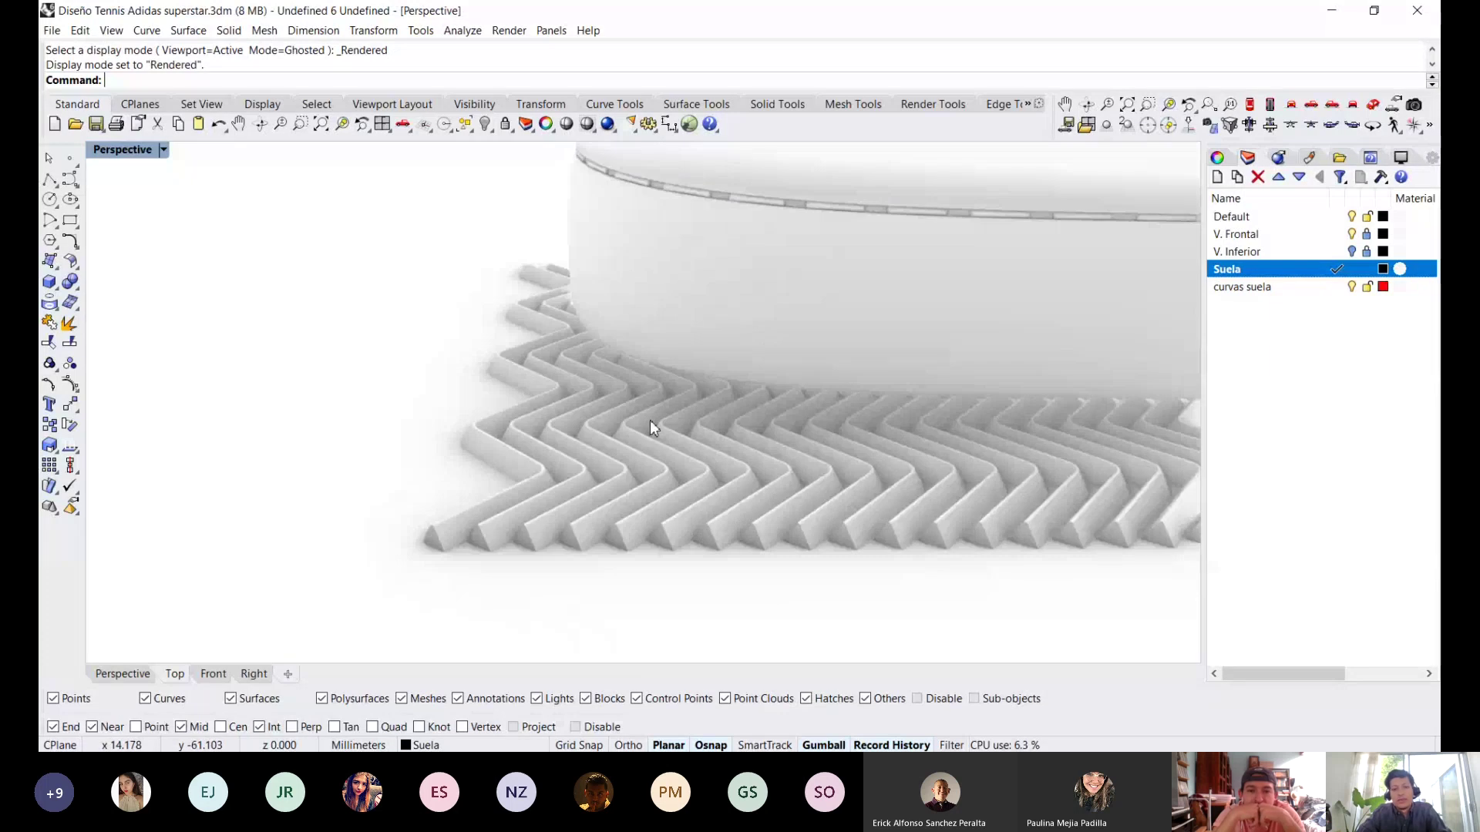
scroll(652, 420, "up", 2)
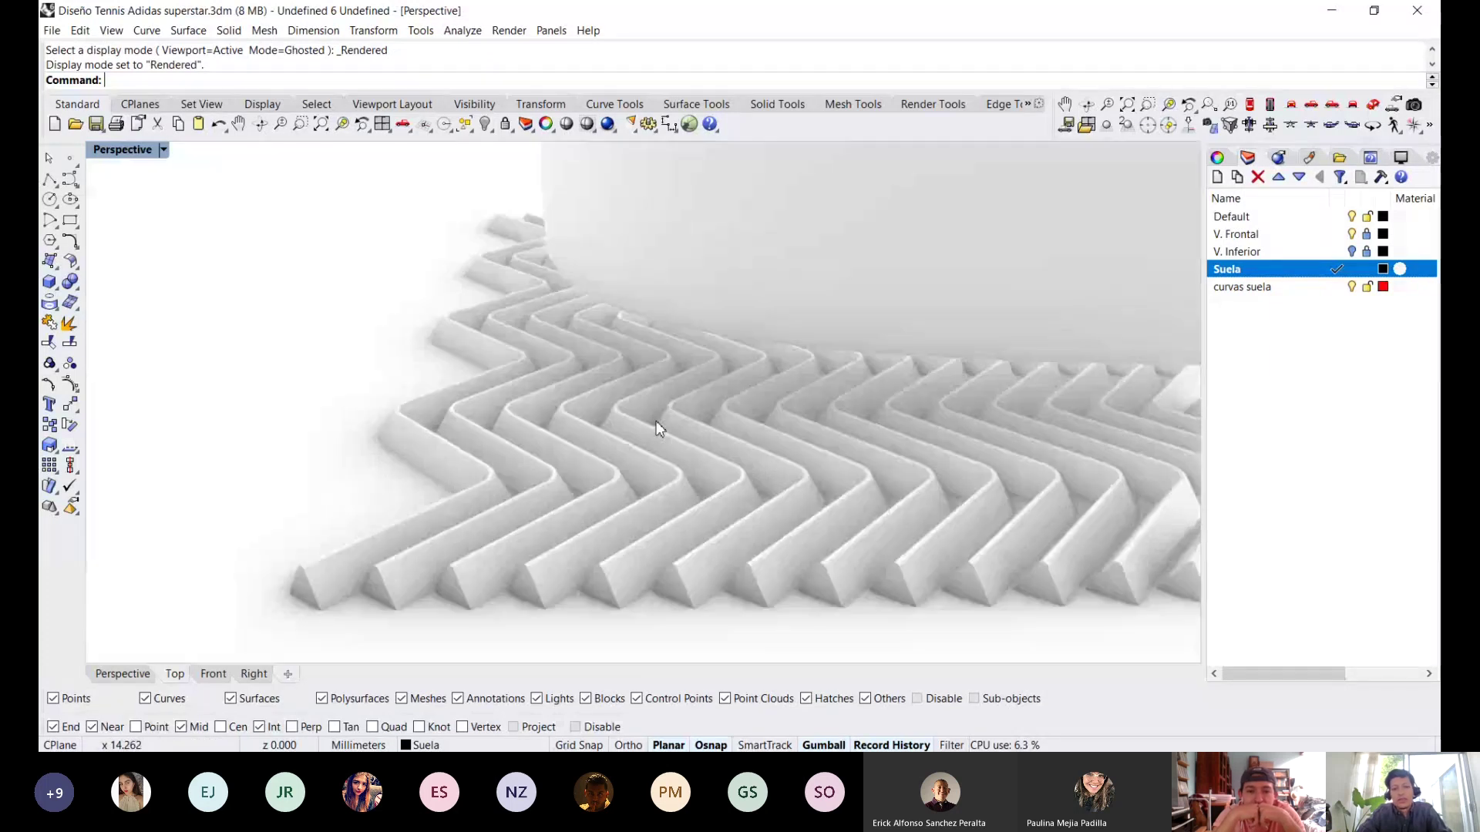
right_click_drag(655, 421, 674, 475)
scroll(687, 364, "down", 10)
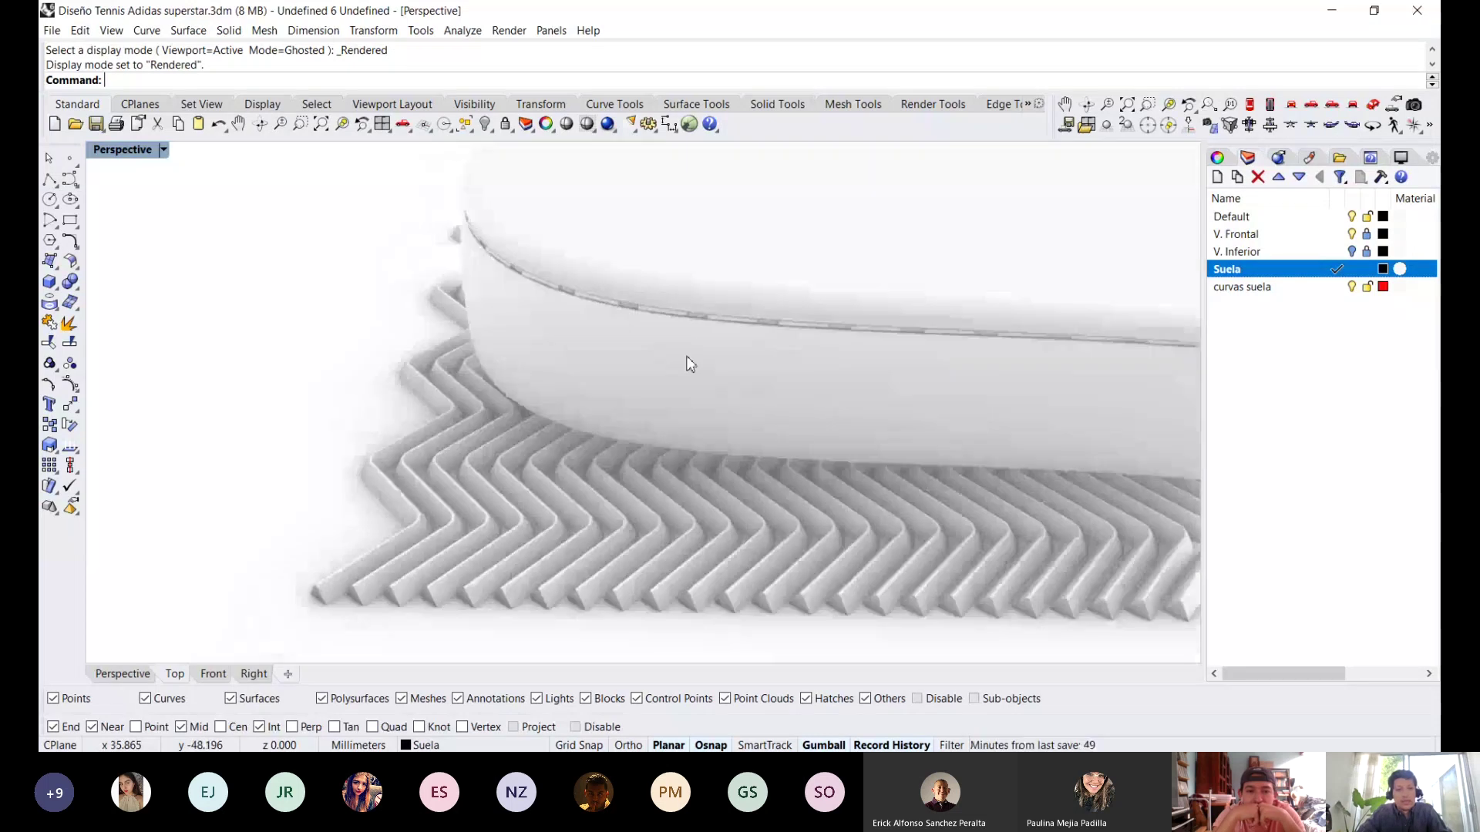
scroll(586, 465, "up", 2)
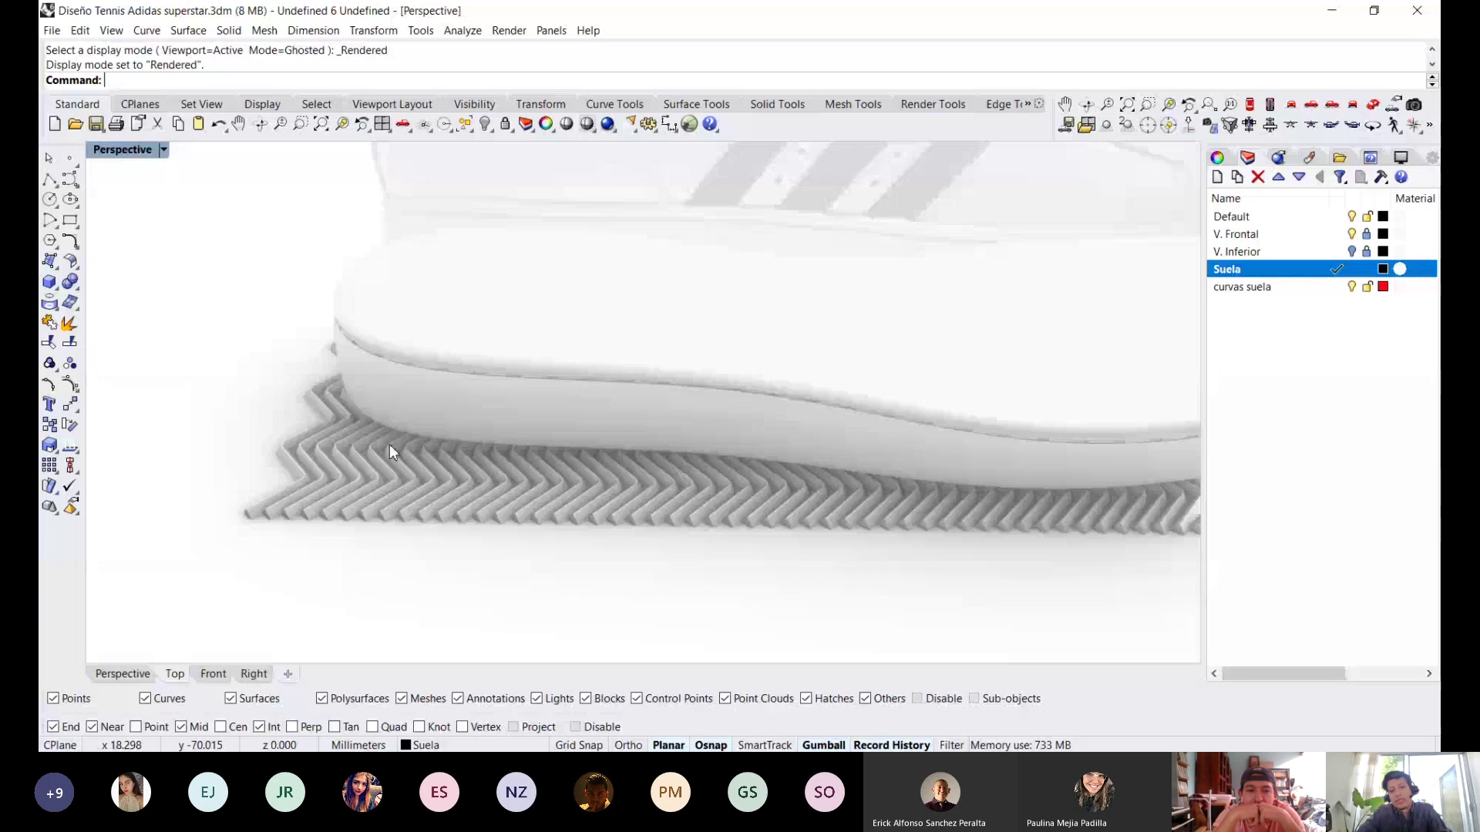
right_click_drag(390, 444, 462, 413)
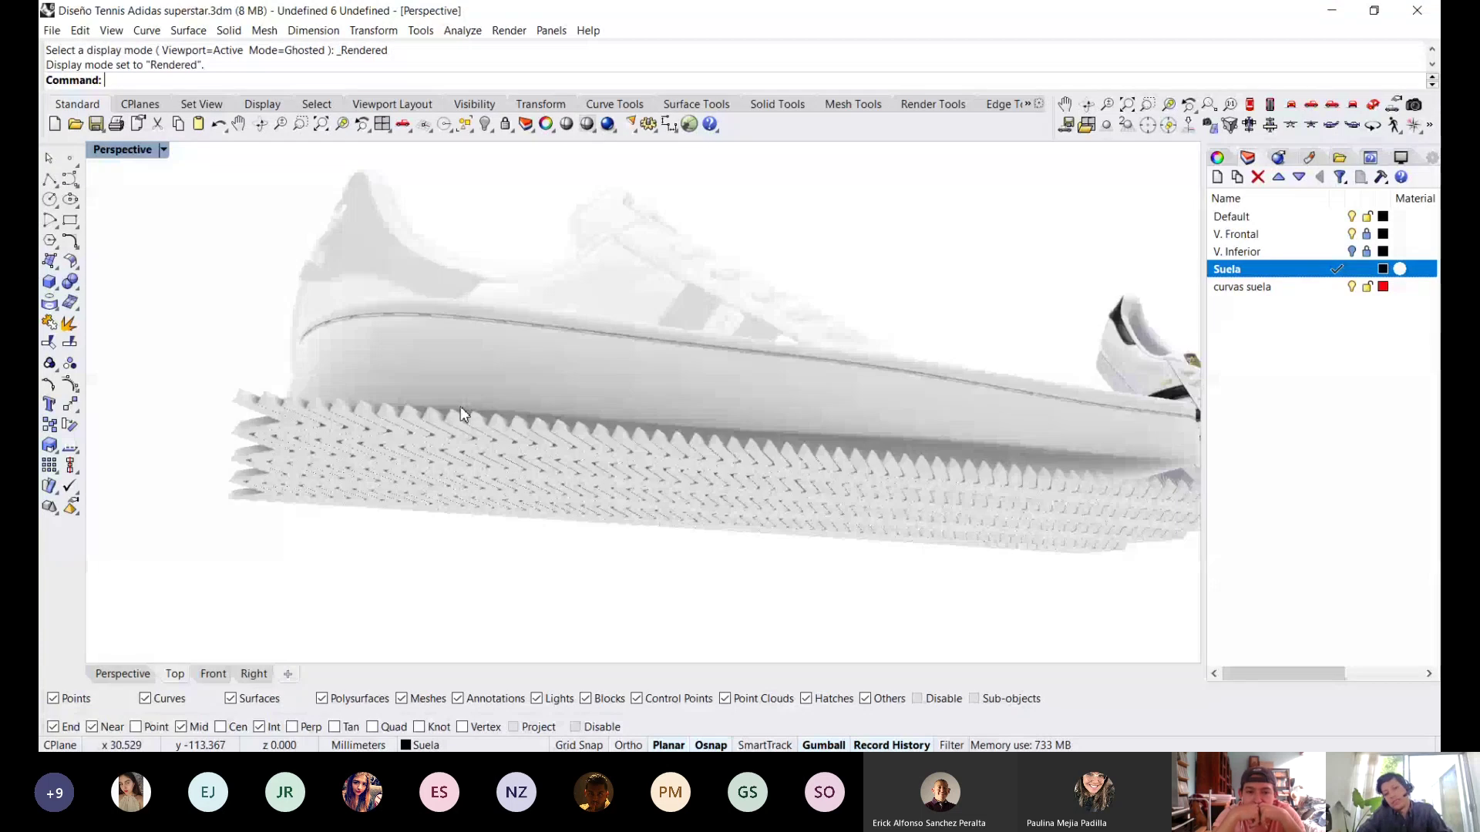
key("ctrl+F2")
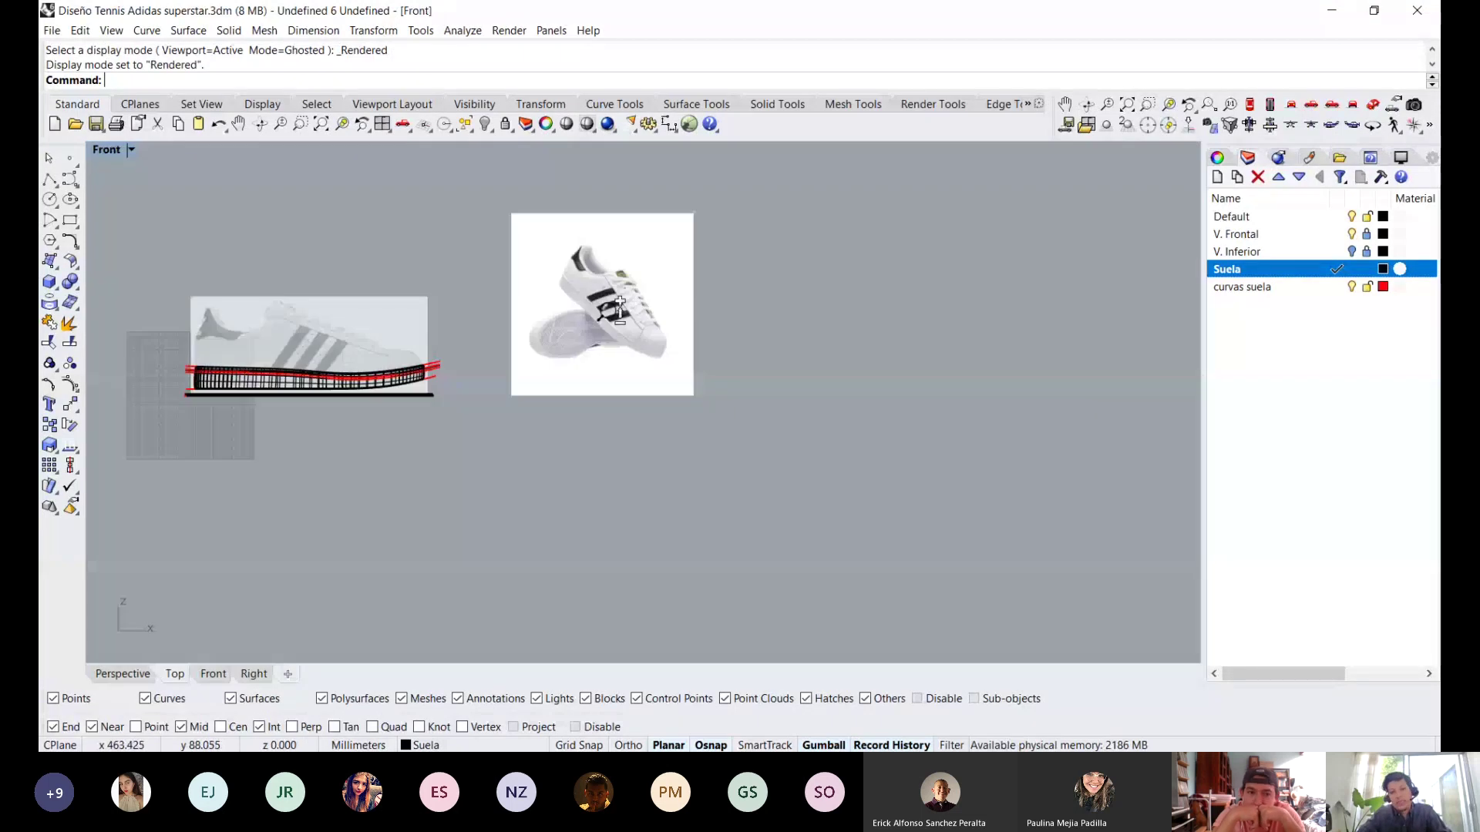
scroll(562, 321, "up", 20)
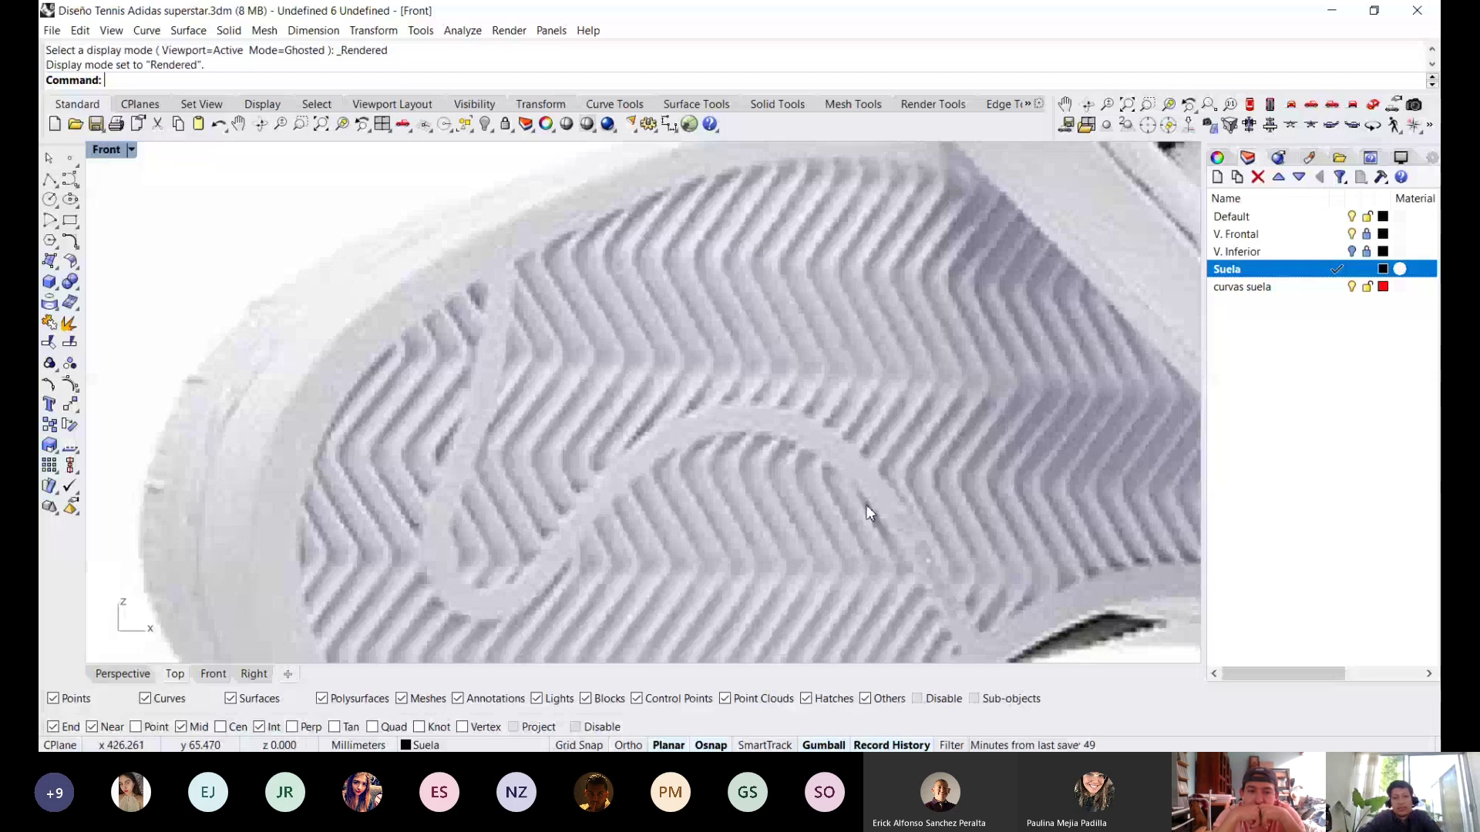
Set the Perspective view to Shaded display and hide all the zigzag treads and their curves below the sole.
key("ctrl+Tab")
key("ctrl+Tab")
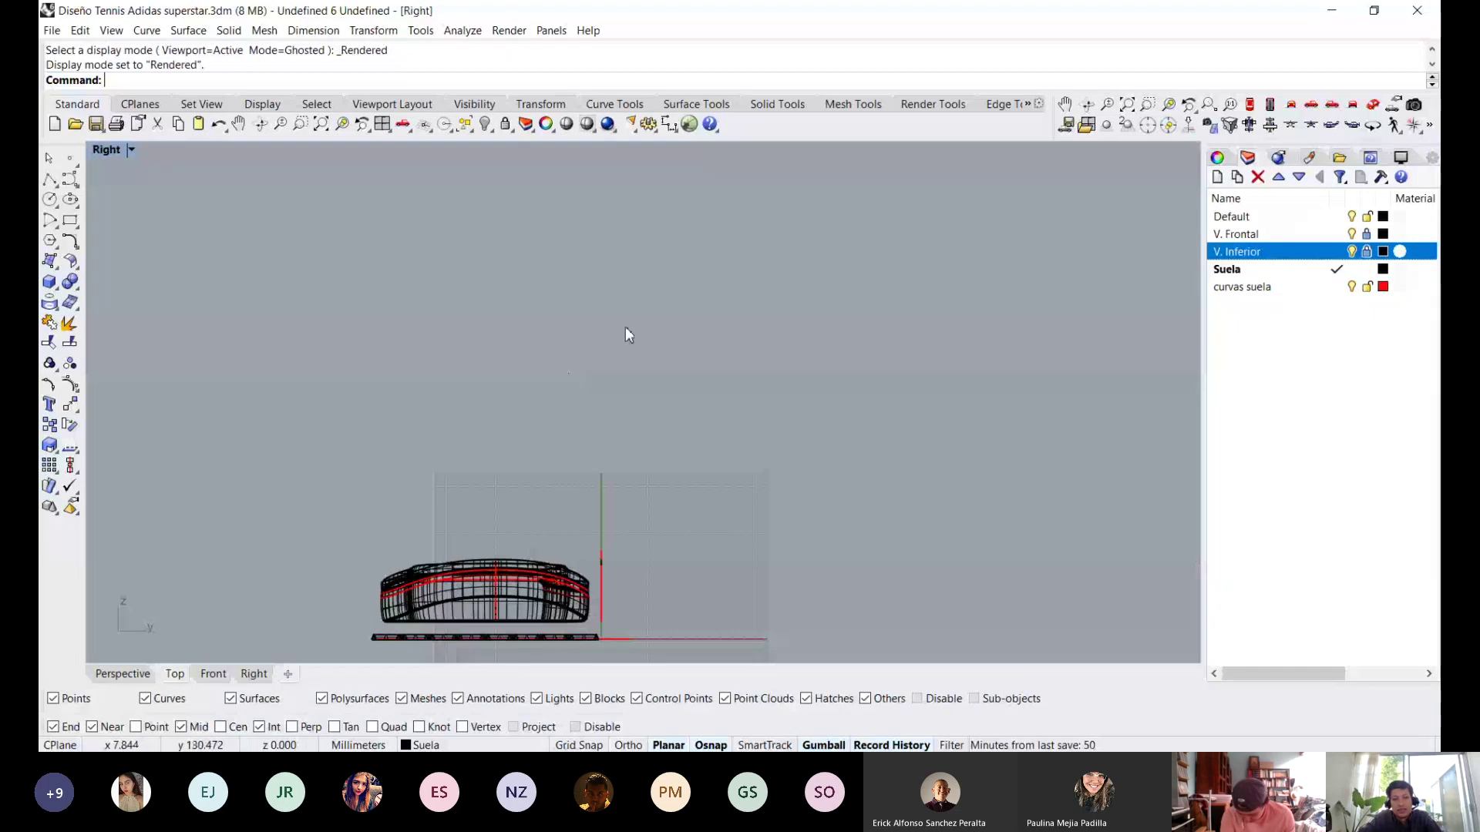
key("ctrl+Tab")
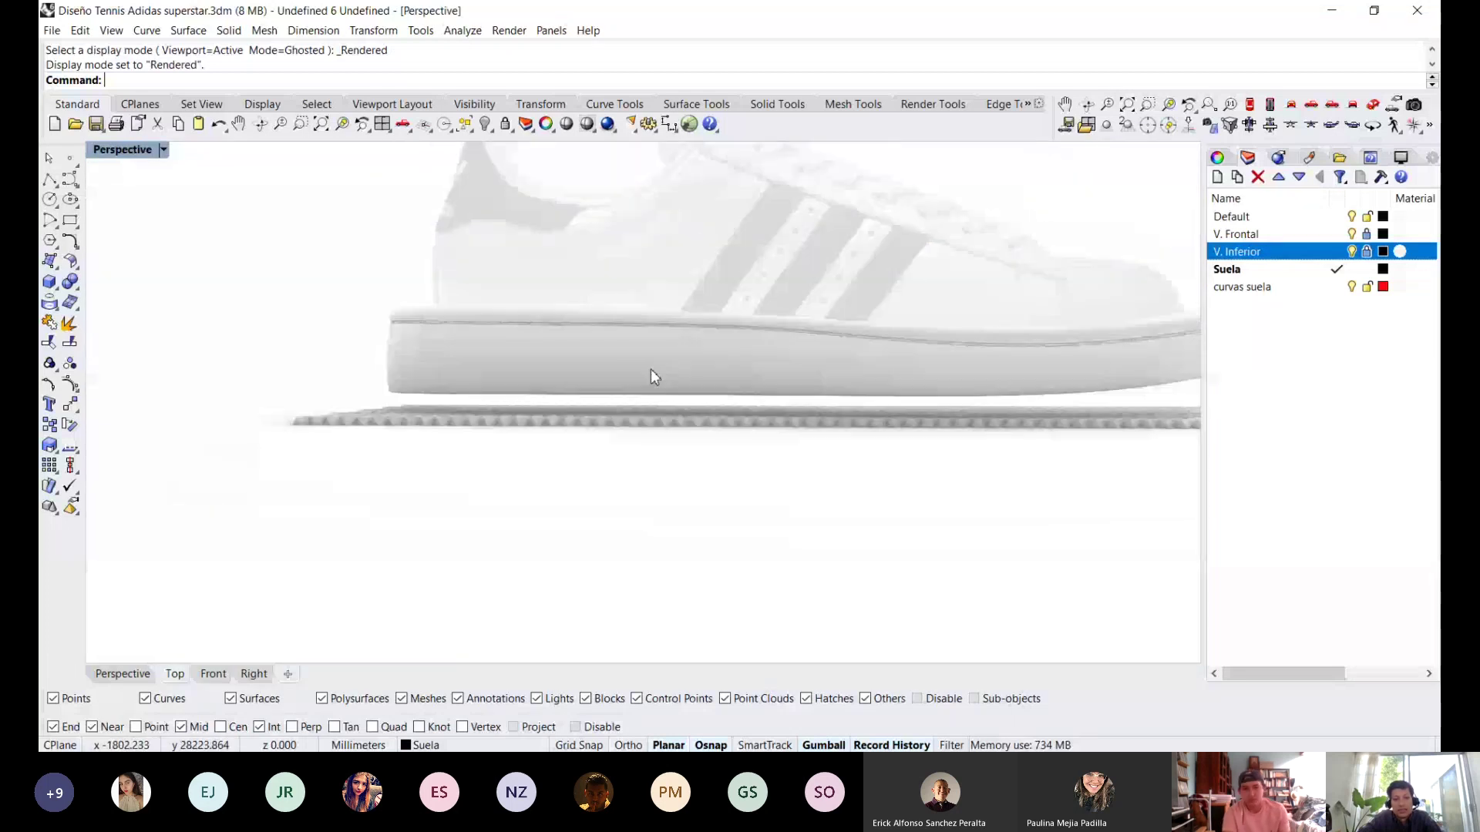
key("ctrl+Tab")
key("ctrl+alt+s")
scroll(629, 369, "up", 8)
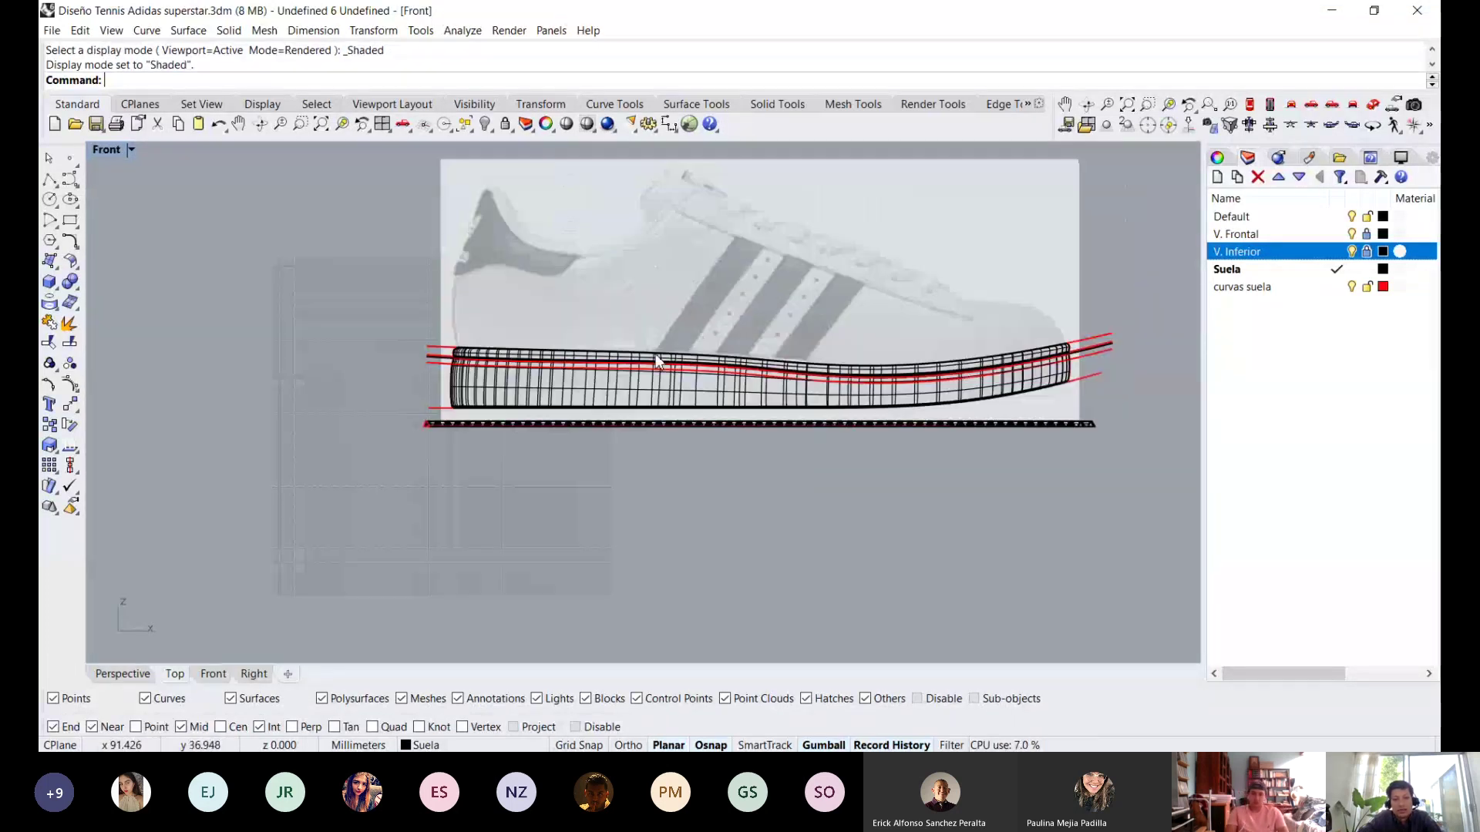
right_click_drag(658, 360, 575, 350)
left_click_drag(277, 475, 1067, 413)
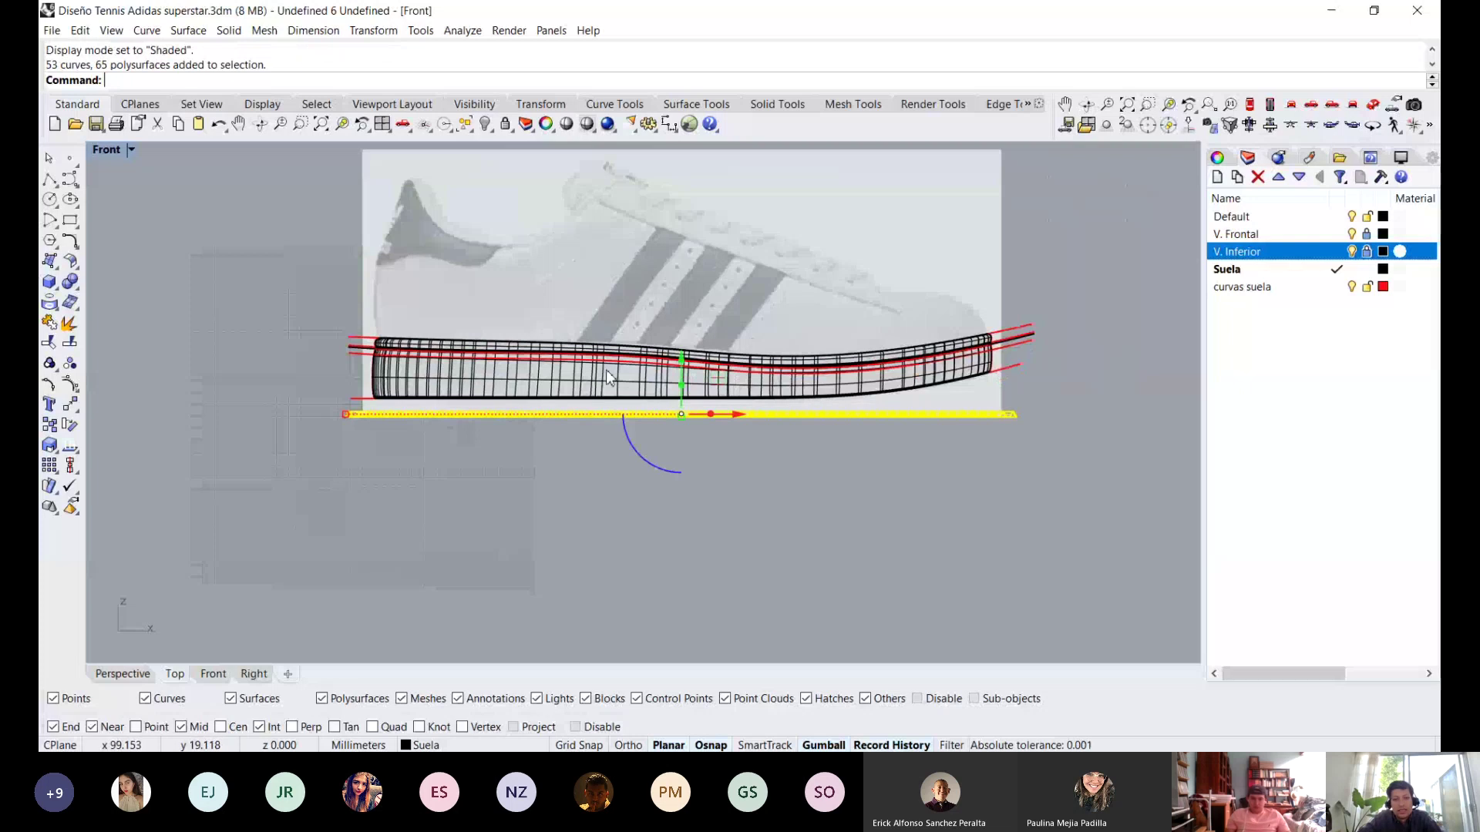
middle_click(562, 339)
left_click(558, 334)
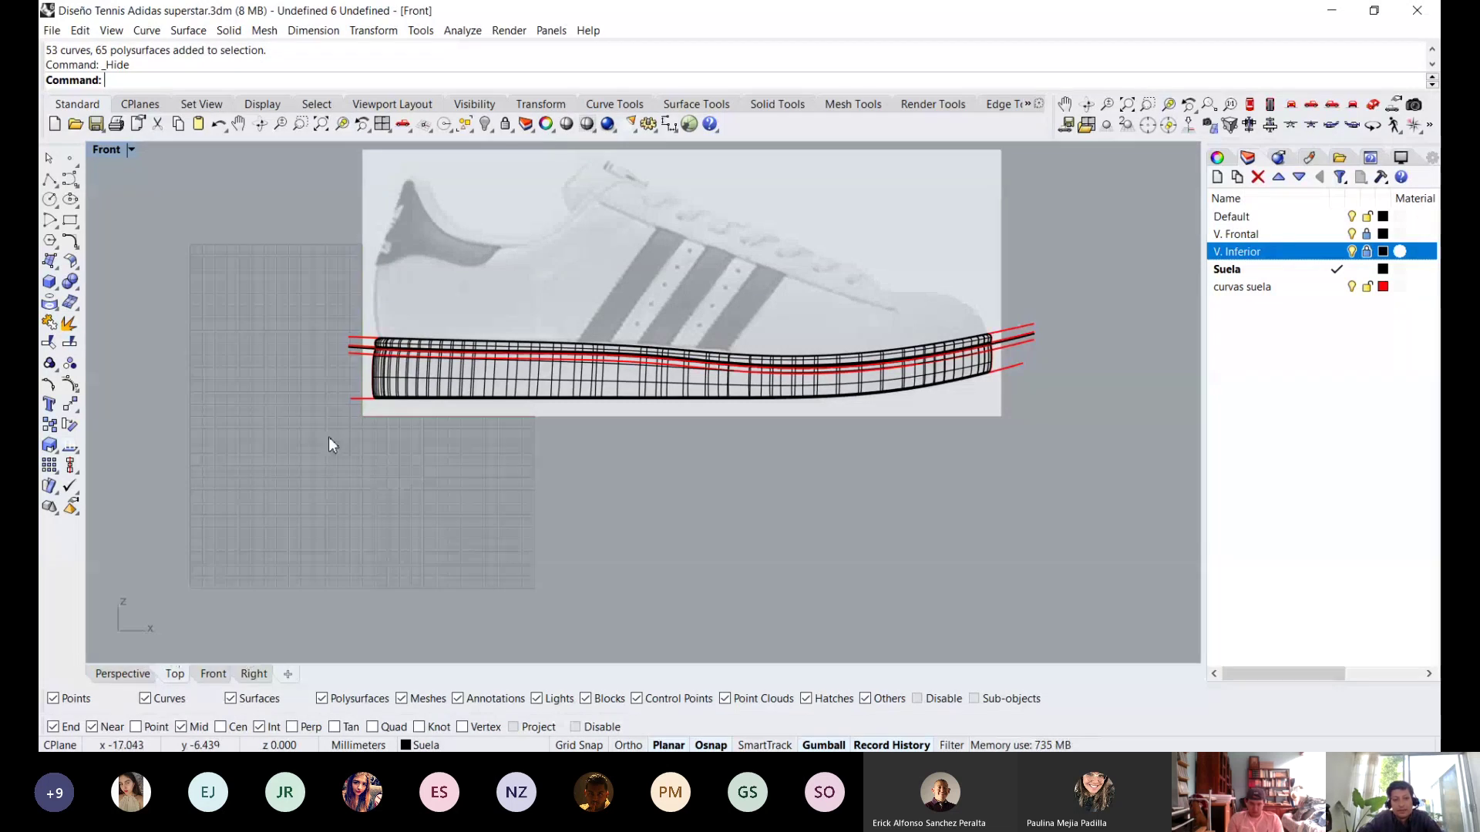
Examine the tread pattern on the bottom reference image inside the sole outline, from heel to midfoot, in the Top view.
key("ctrl+F4")
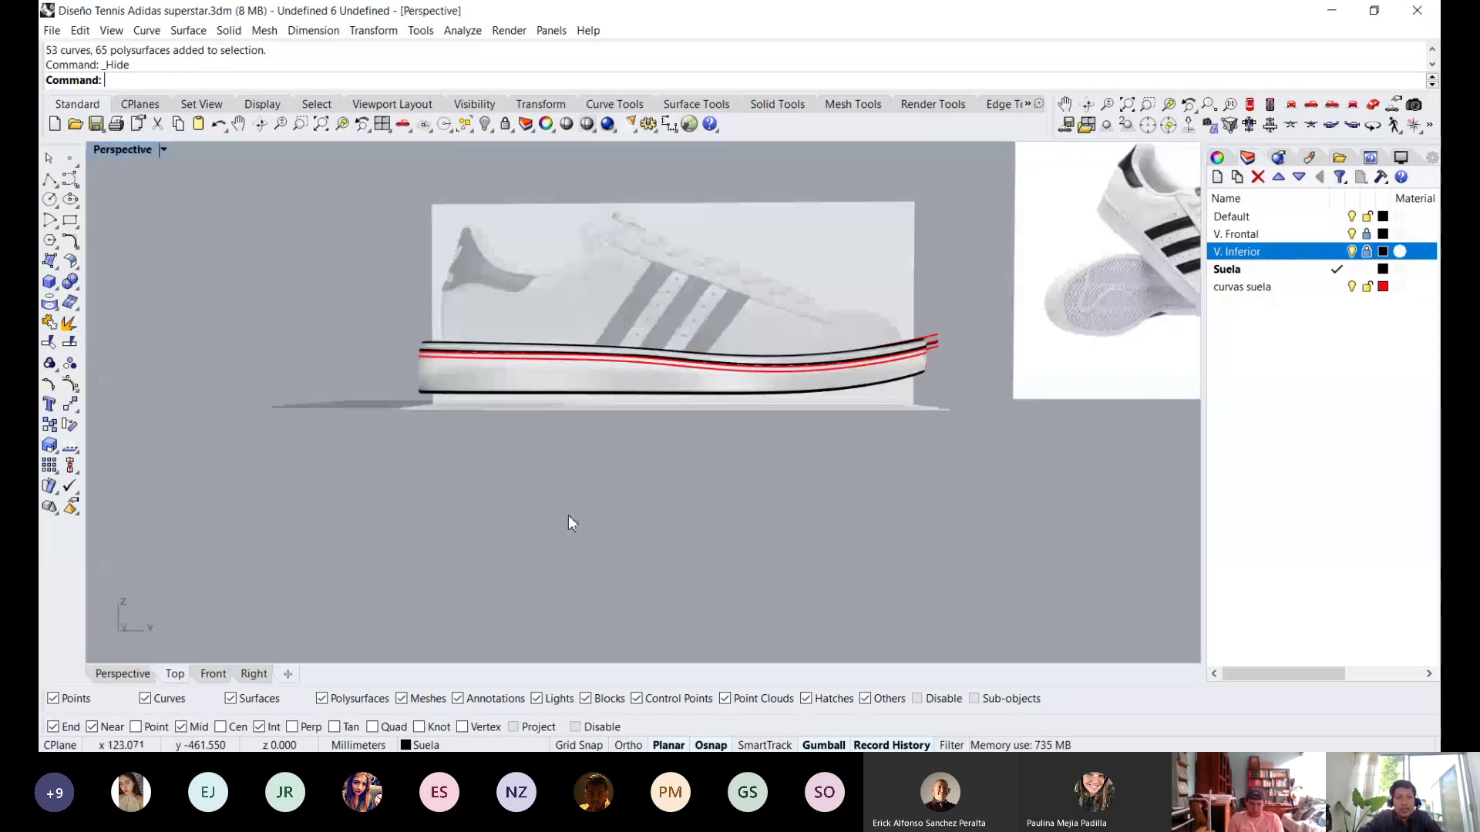
key("ctrl+F1")
scroll(340, 327, "up", 8)
left_click(462, 203)
left_click(461, 281)
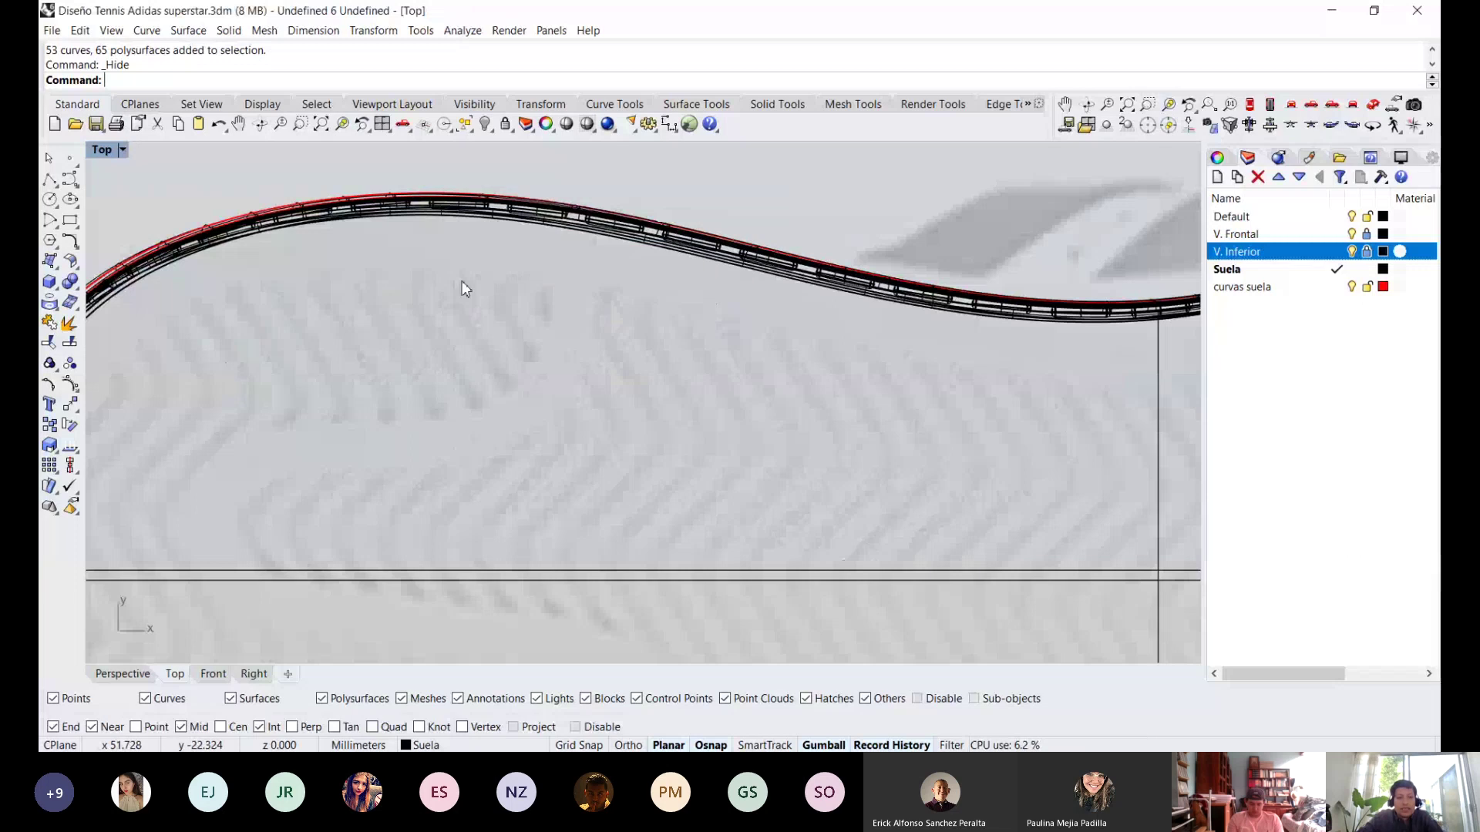
scroll(461, 281, "down", 4)
right_click_drag(476, 359, 564, 317)
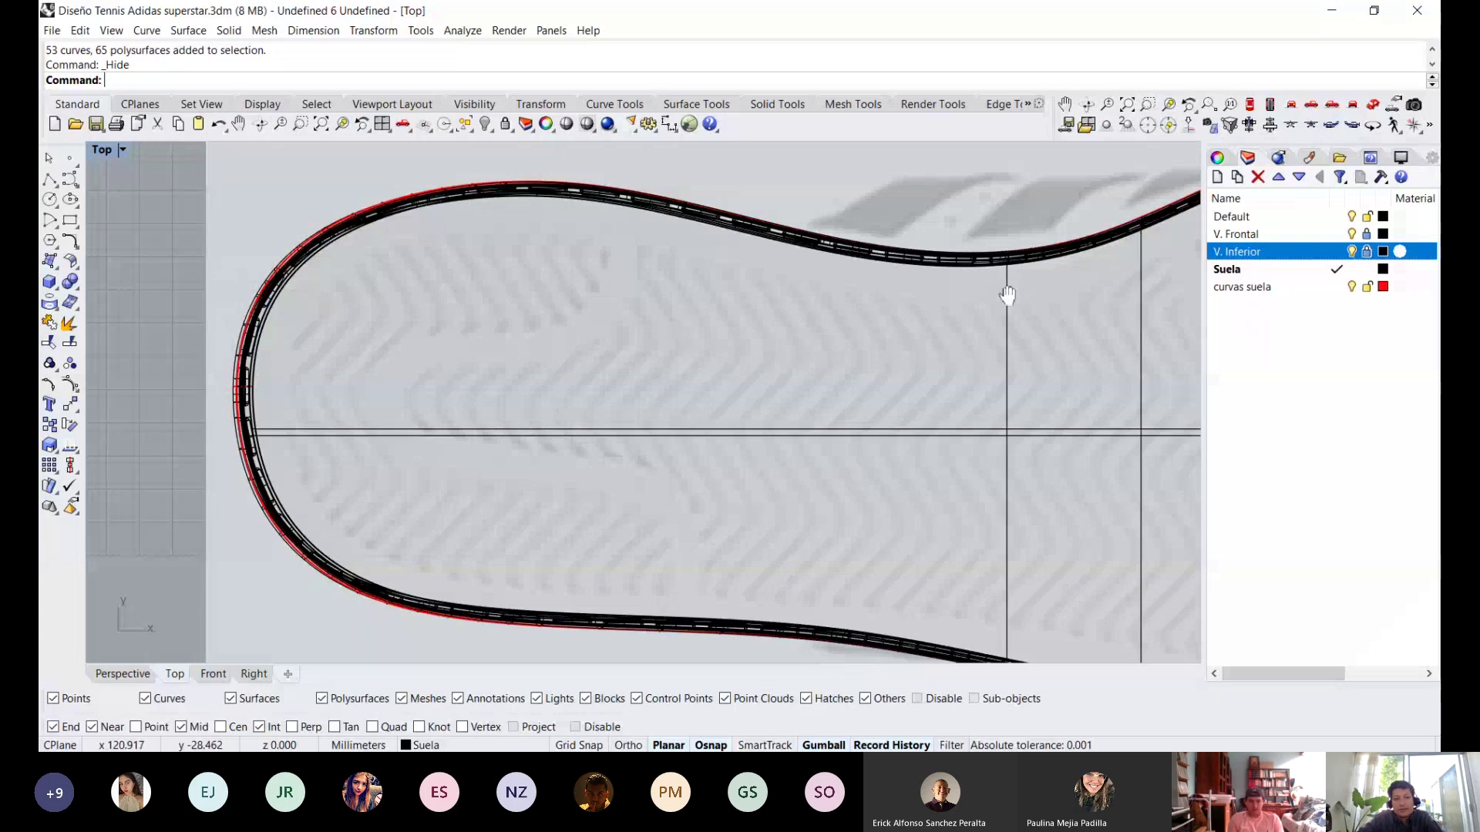
right_click_drag(1098, 258, 759, 316)
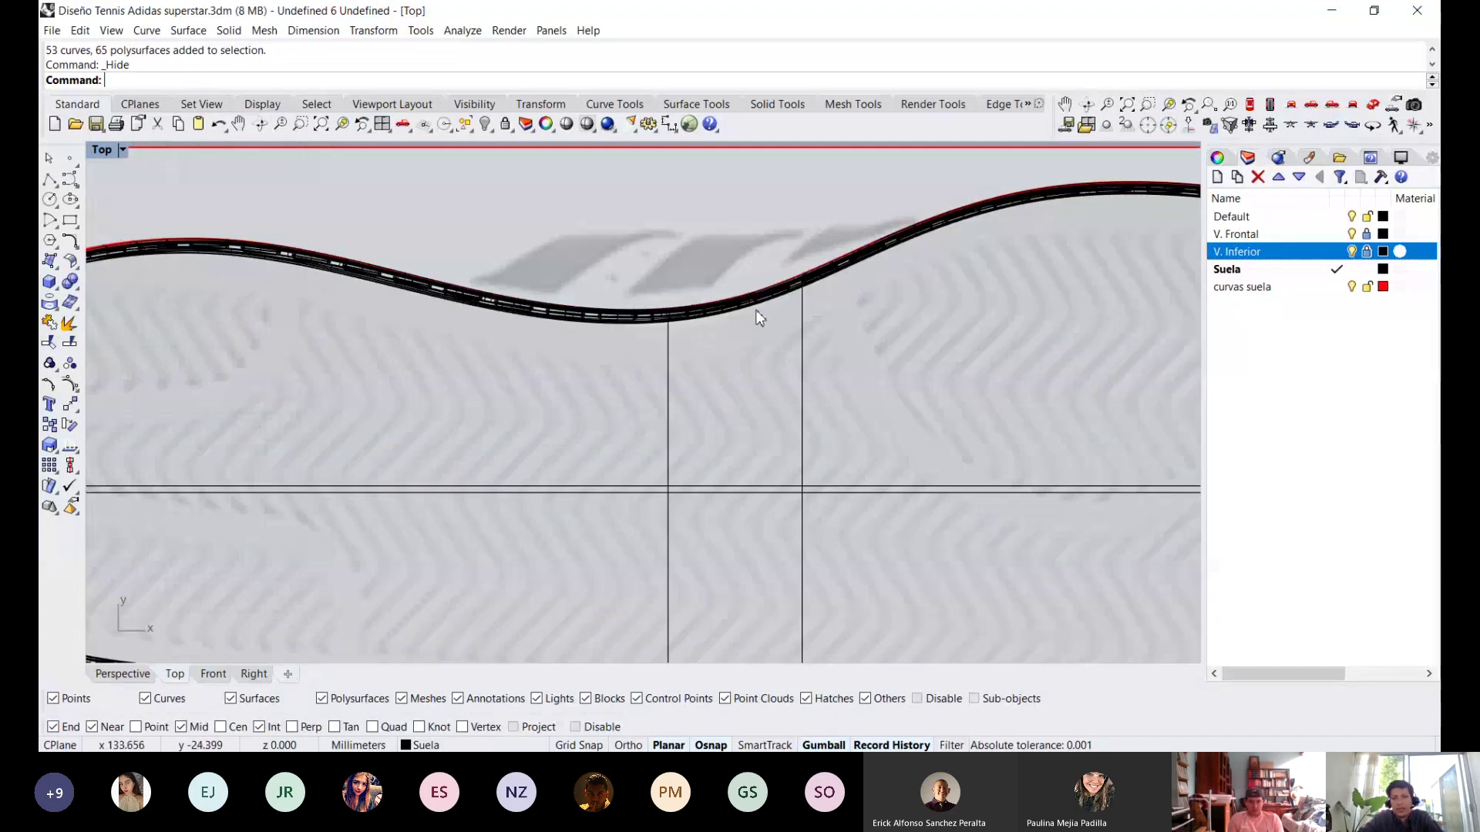
right_click_drag(608, 372, 901, 244)
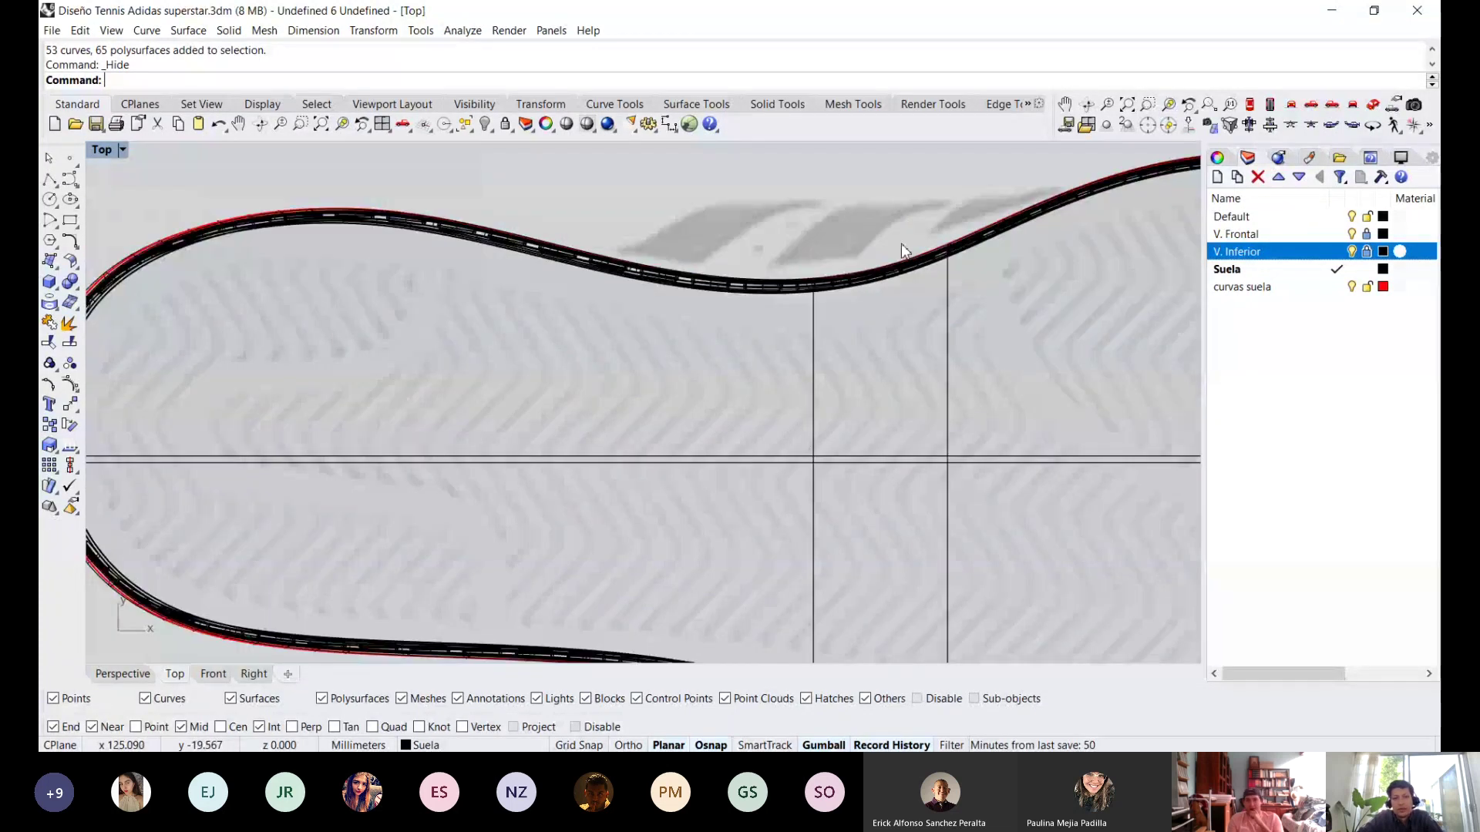
Hide the main sole polysurface that overlies the bottom reference image.
scroll(570, 272, "up", 2)
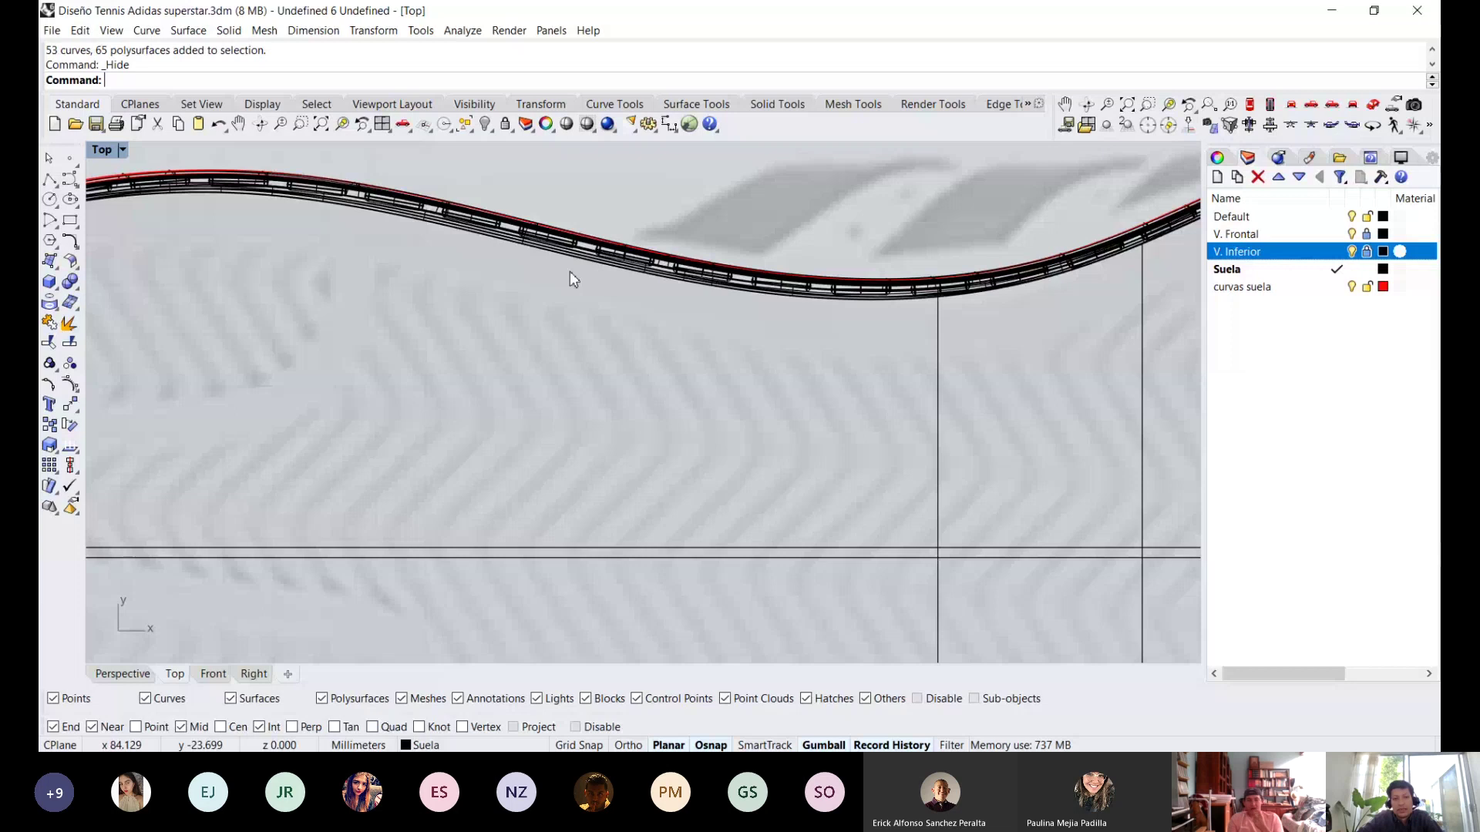
left_click(535, 233)
middle_click(534, 233)
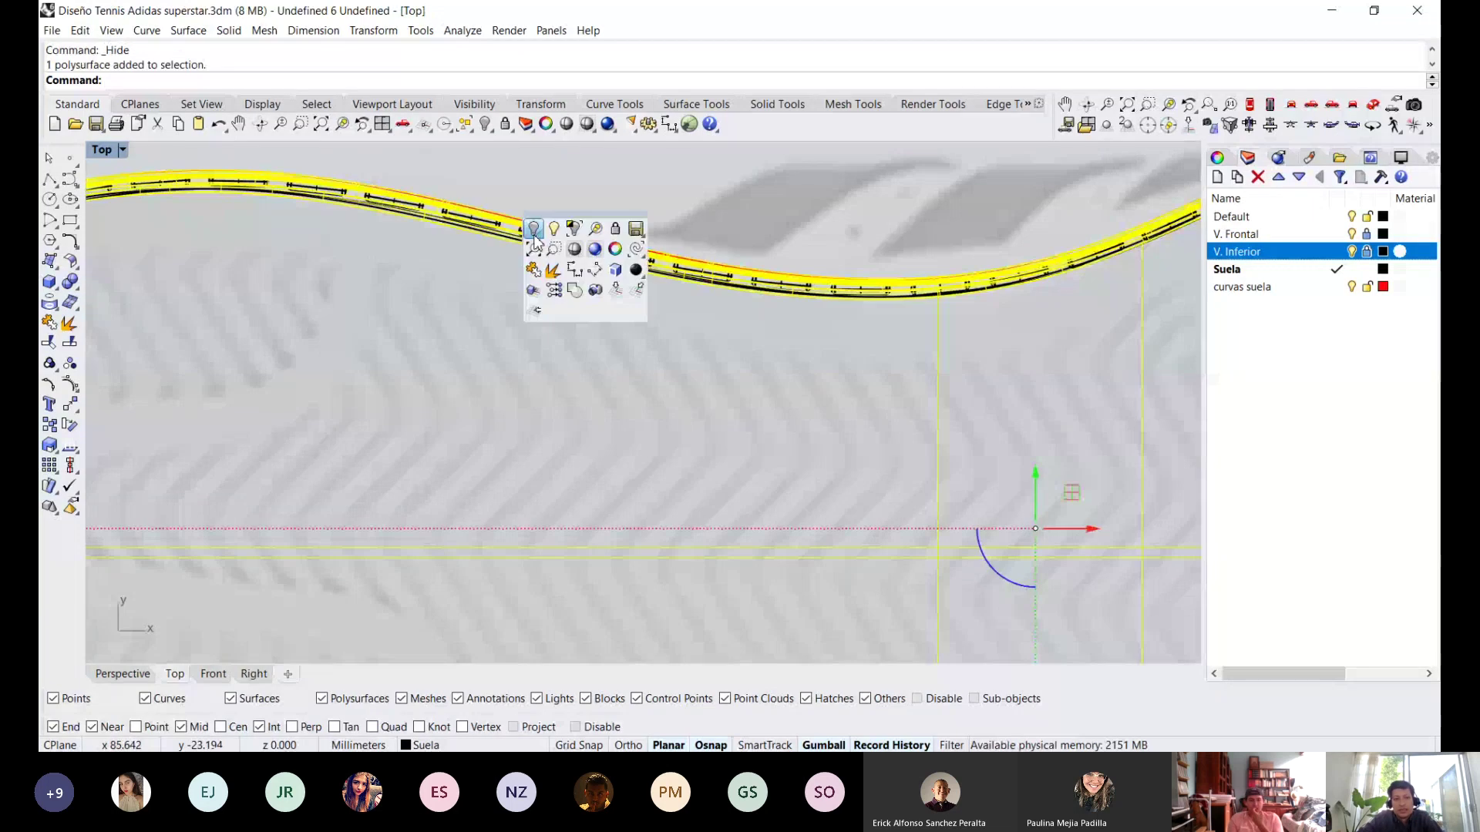
left_click(534, 231)
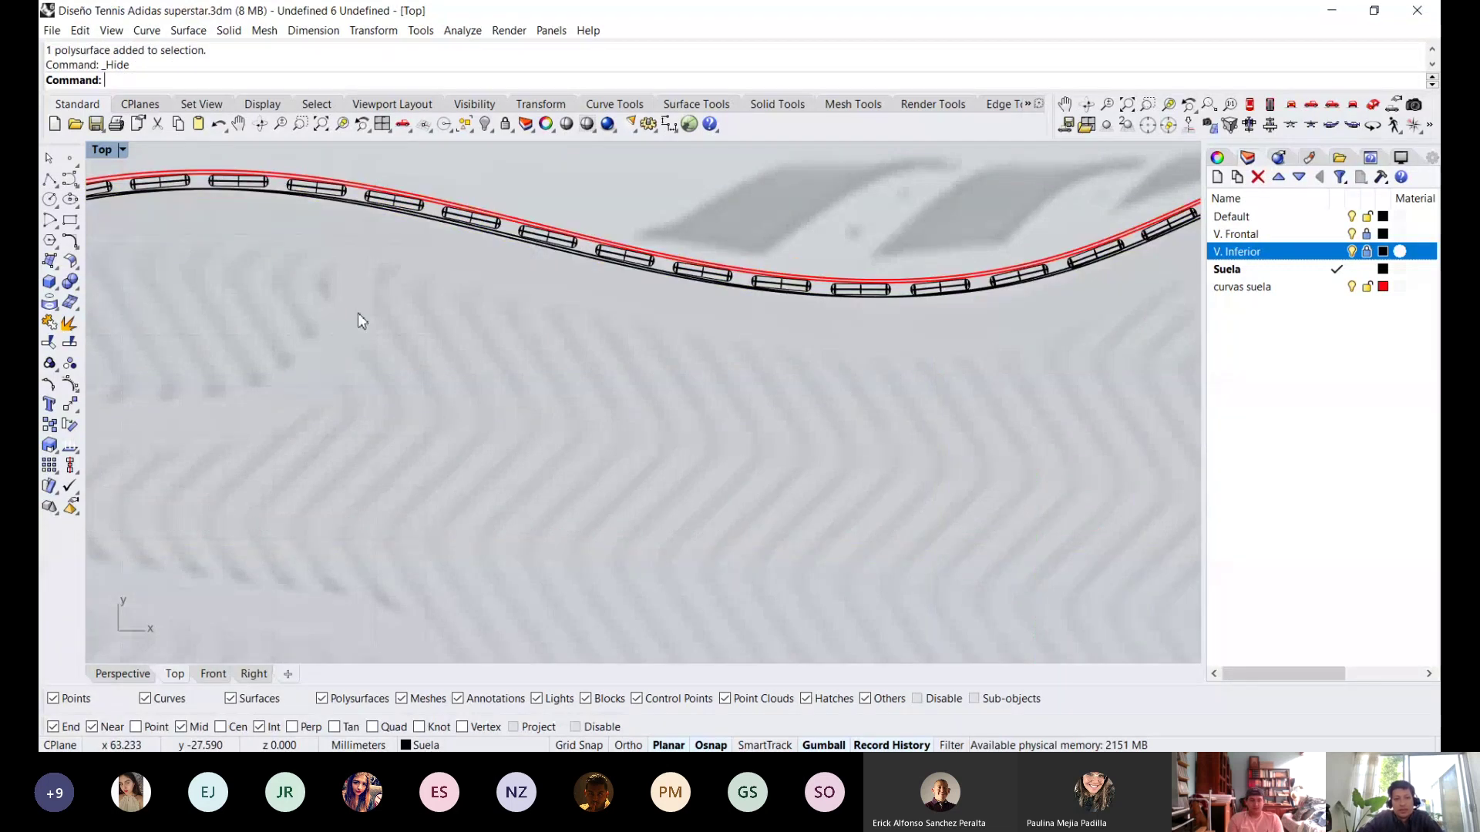
Examine the sole's outline curves in the Top, Front and Perspective views to identify the one at the base.
right_click_drag(358, 313, 817, 321)
scroll(484, 216, "up", 3)
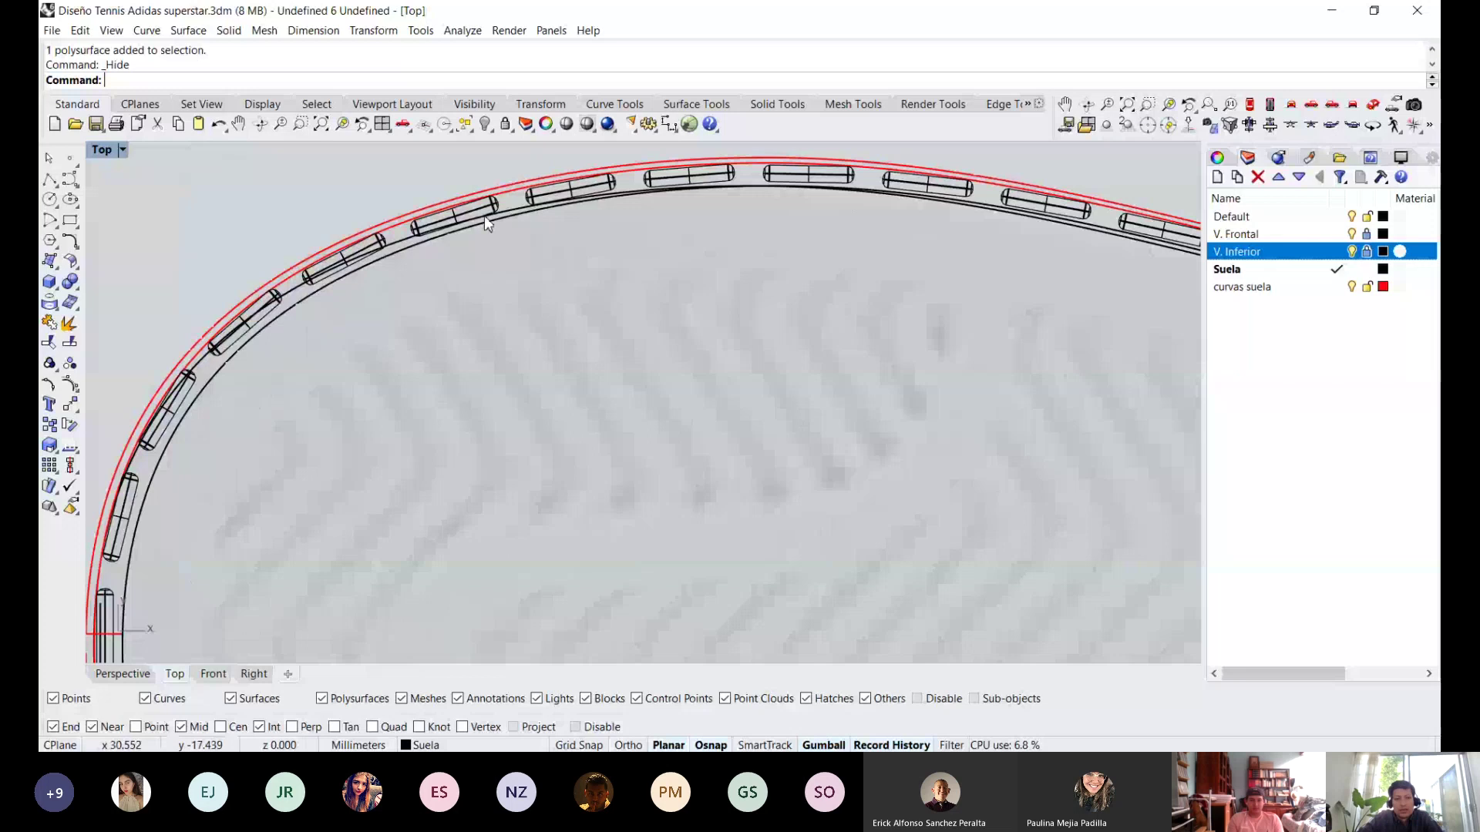
left_click(484, 219)
scroll(481, 270, "down", 1)
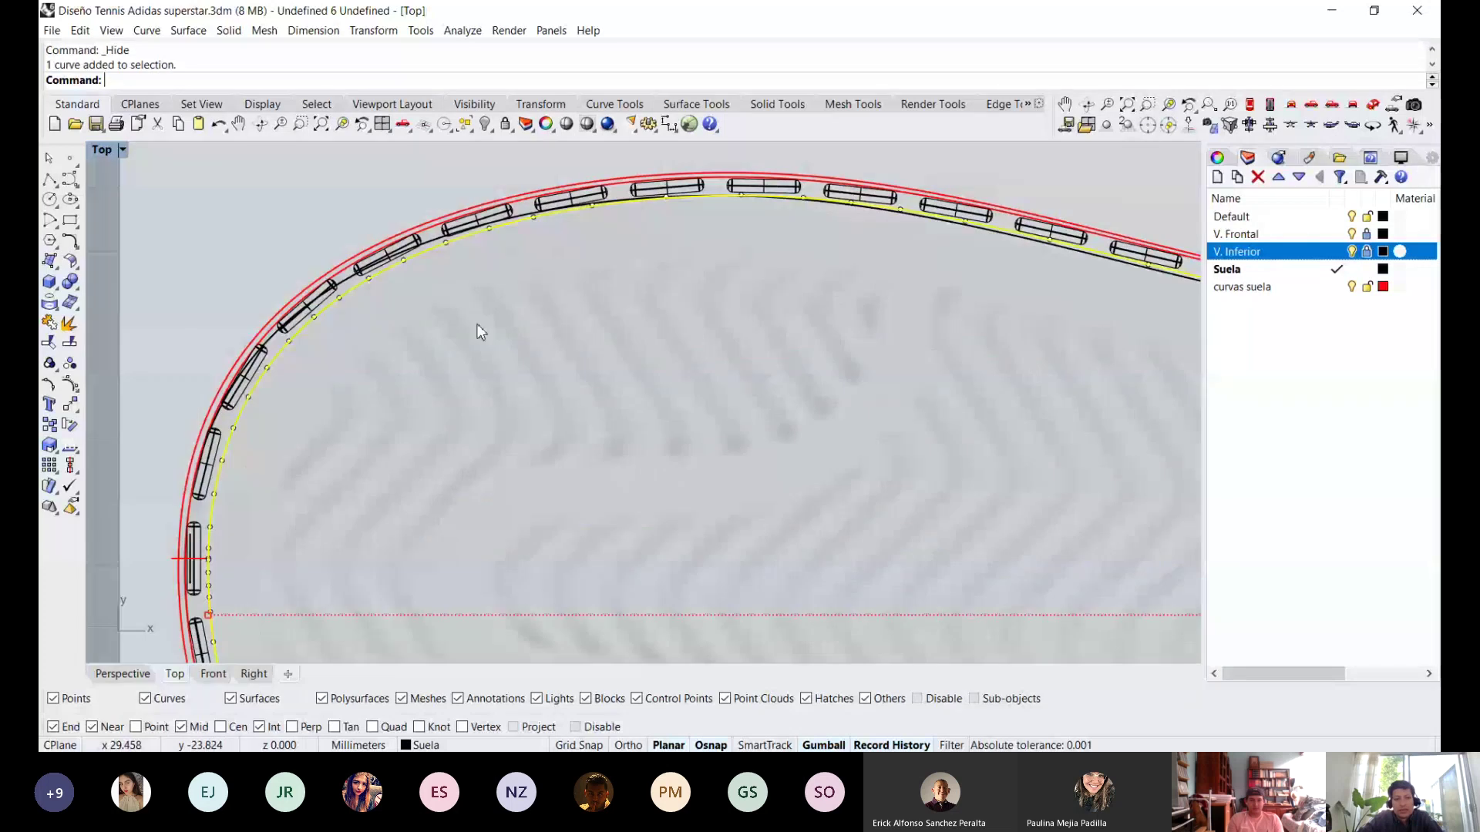
key("ctrl+F2")
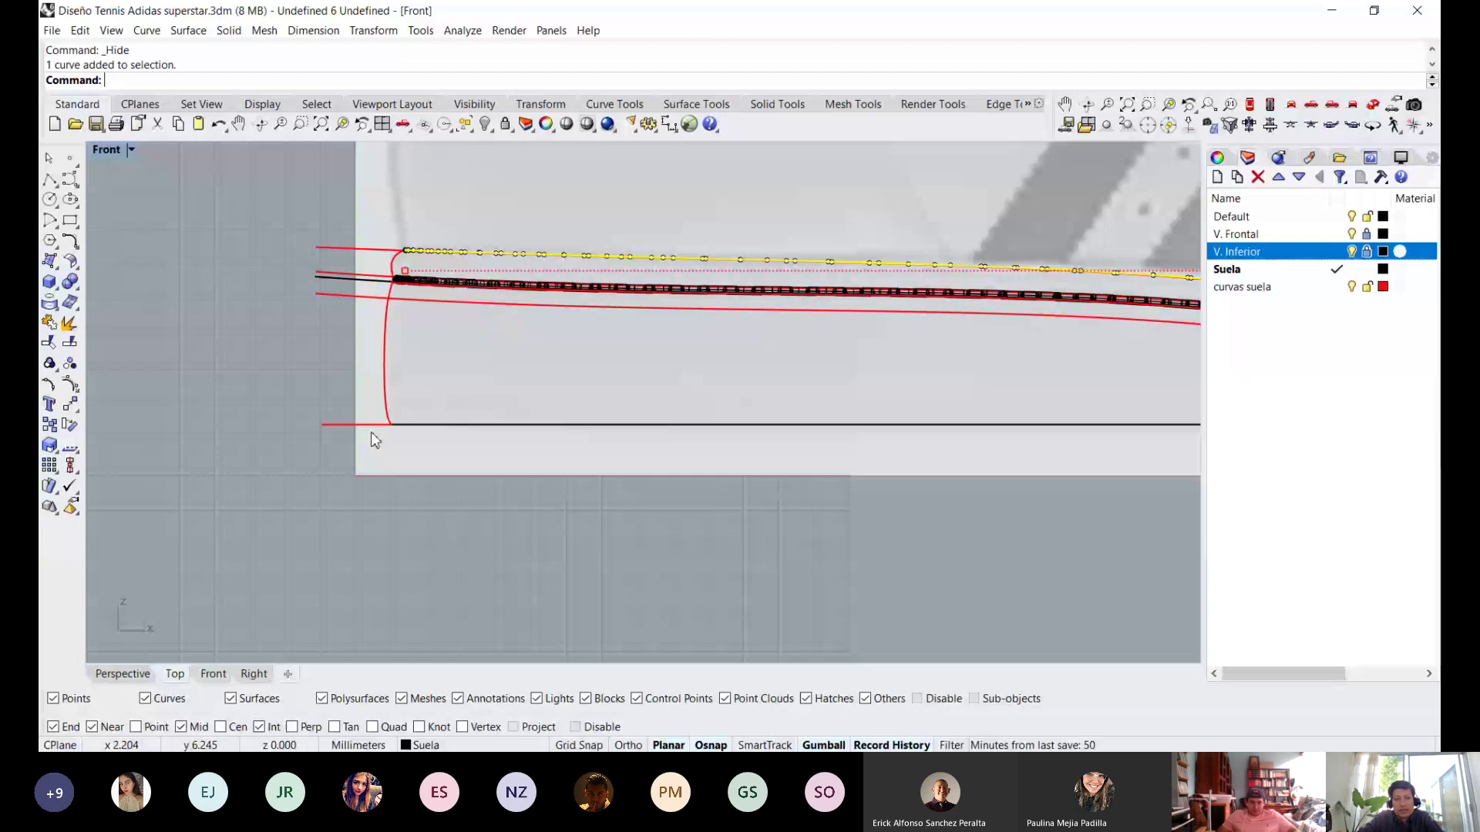
key("ctrl+F4")
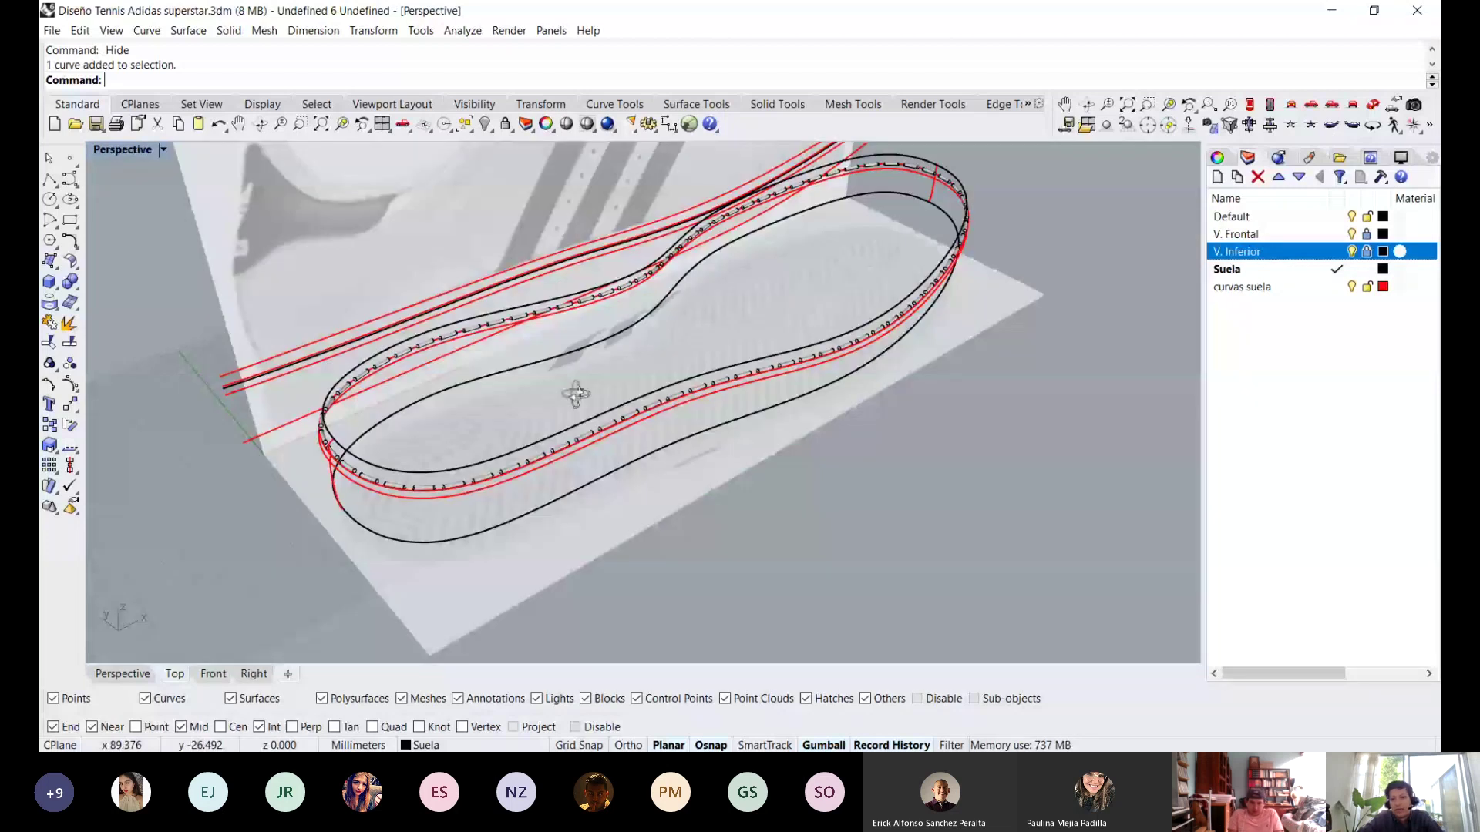
left_click(685, 328)
right_click_drag(575, 394, 698, 322)
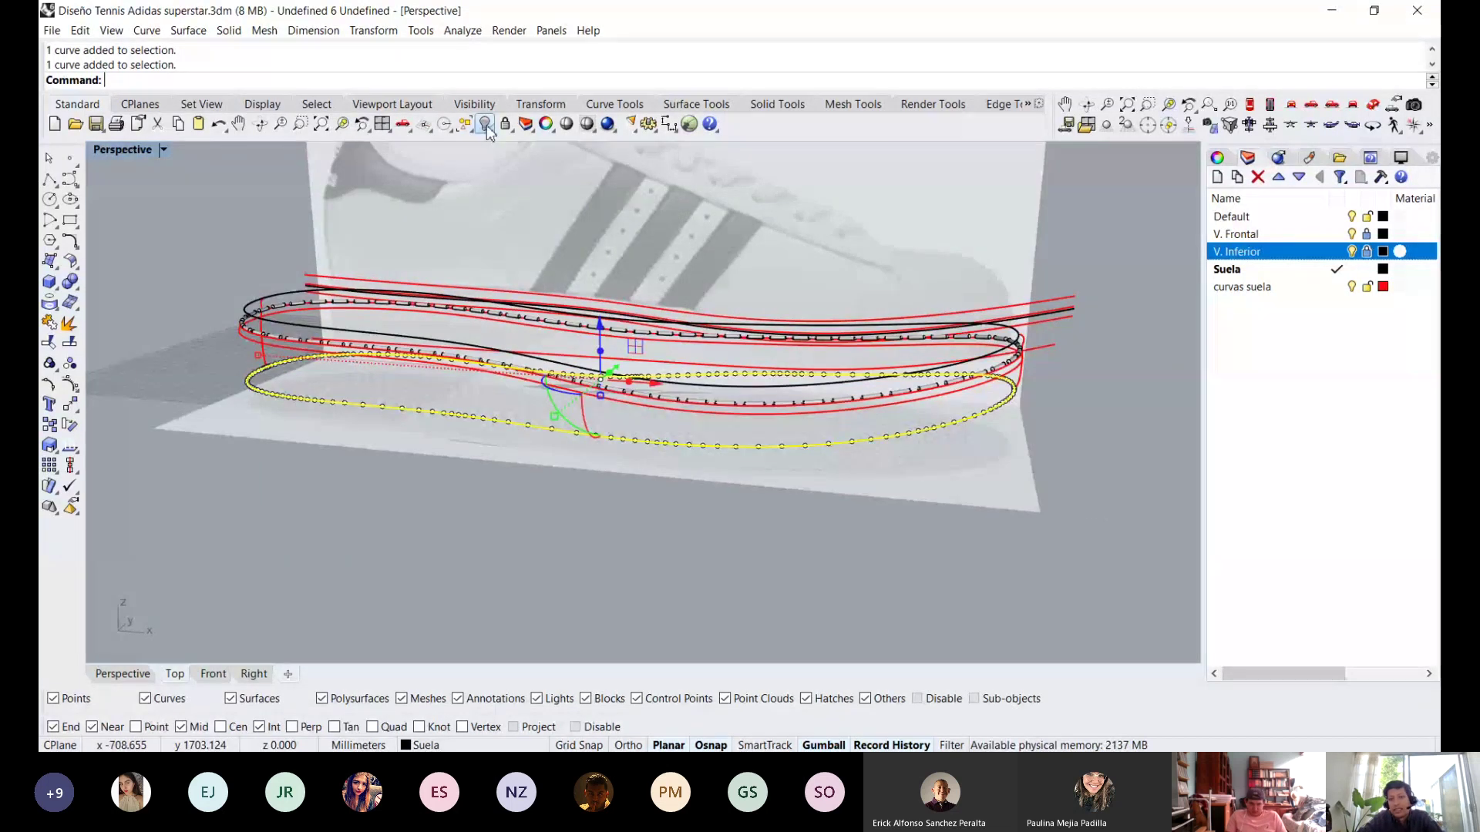
Show all hidden objects and set the Perspective view to Wireframe display, looking at the treads from below.
left_click(486, 125)
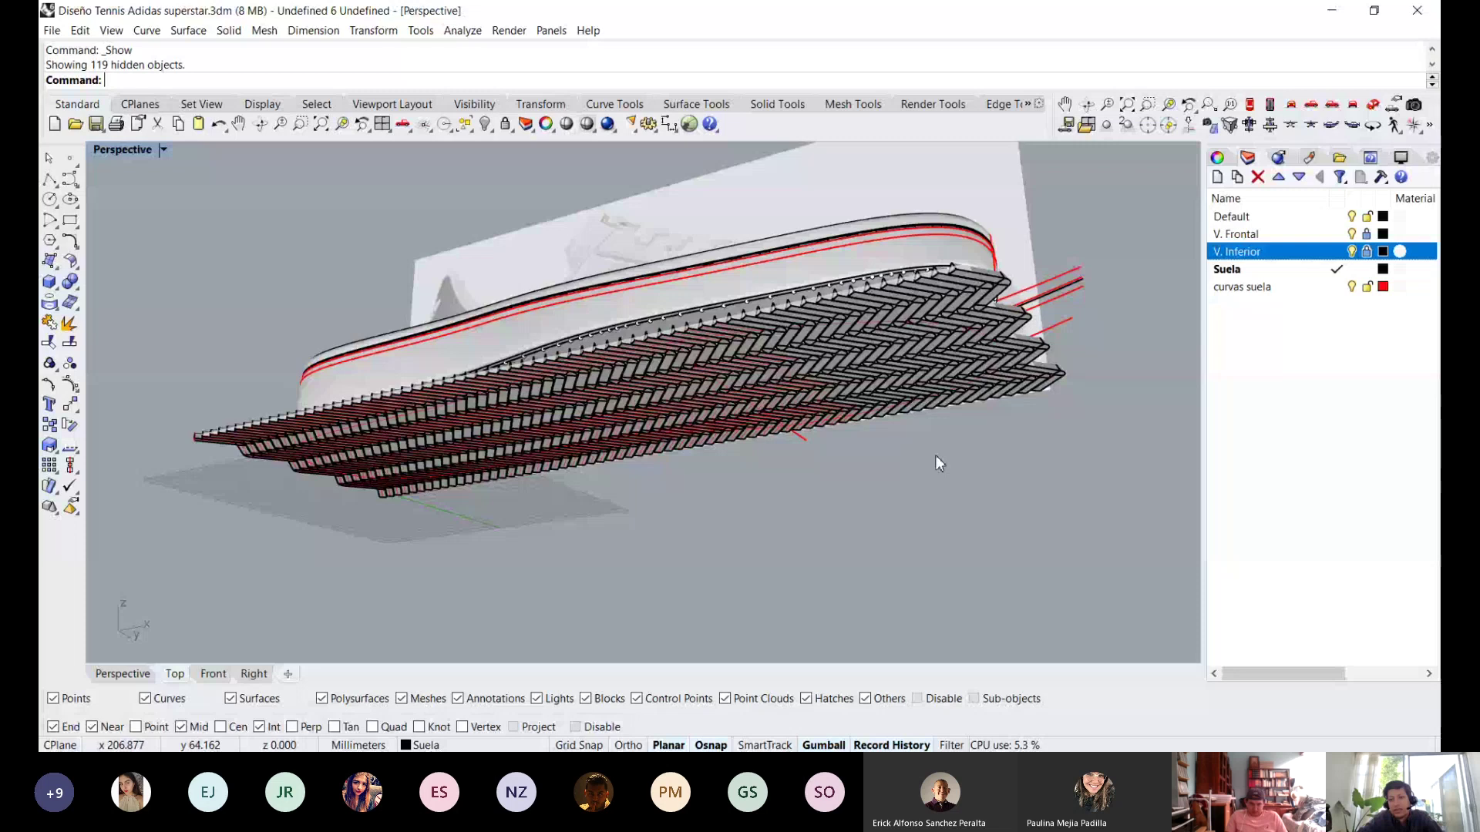
right_click_drag(936, 455, 924, 285, "ctrl")
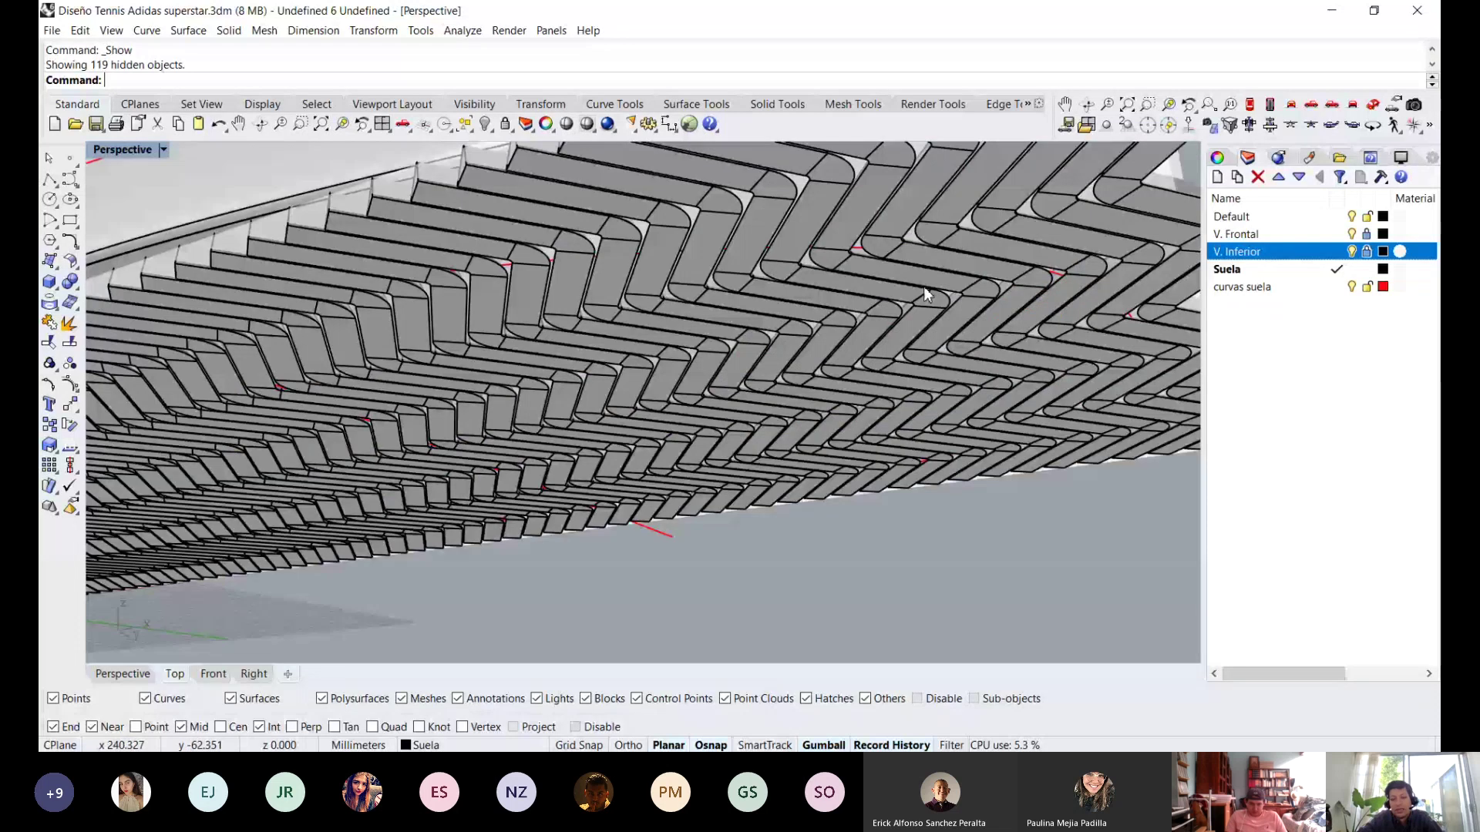
right_click_drag(923, 285, 1039, 321)
key("ctrl+alt+w")
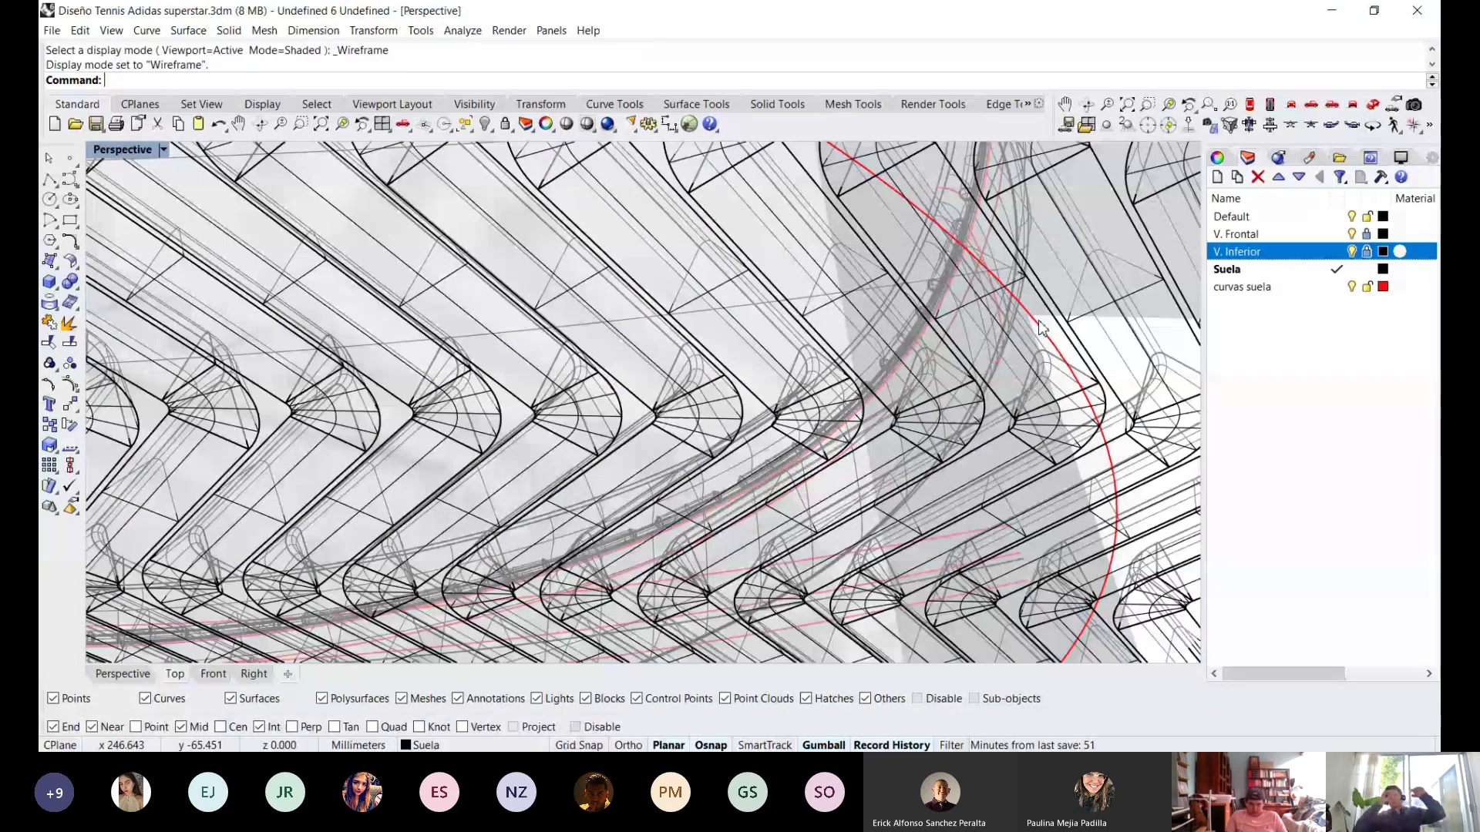
Isolate the closed red outline curve at the base of the sole so only it shows over the bottom reference image.
left_click(1040, 328)
scroll(1040, 328, "down", 5)
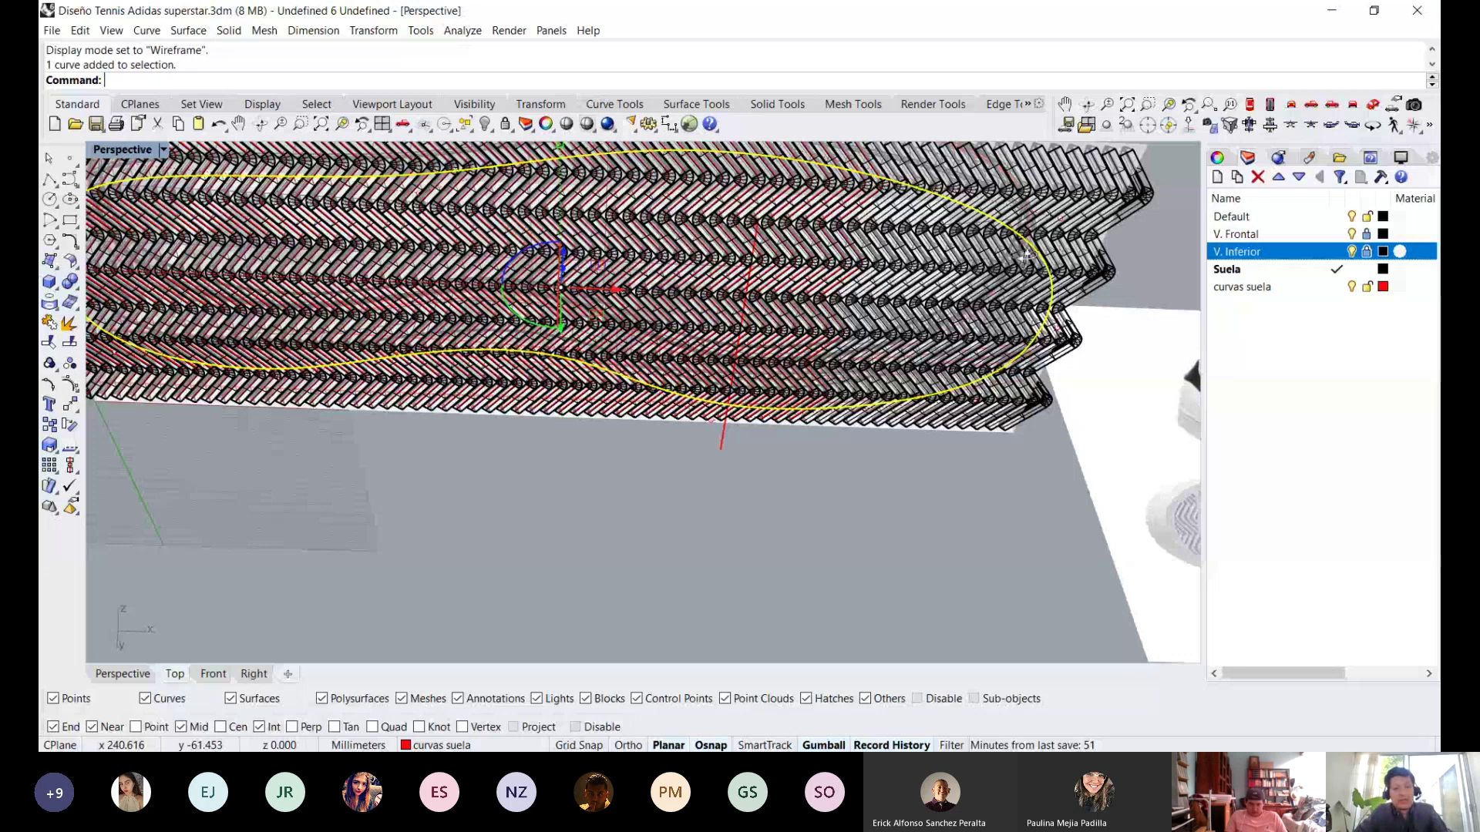
key("ctrl+F1")
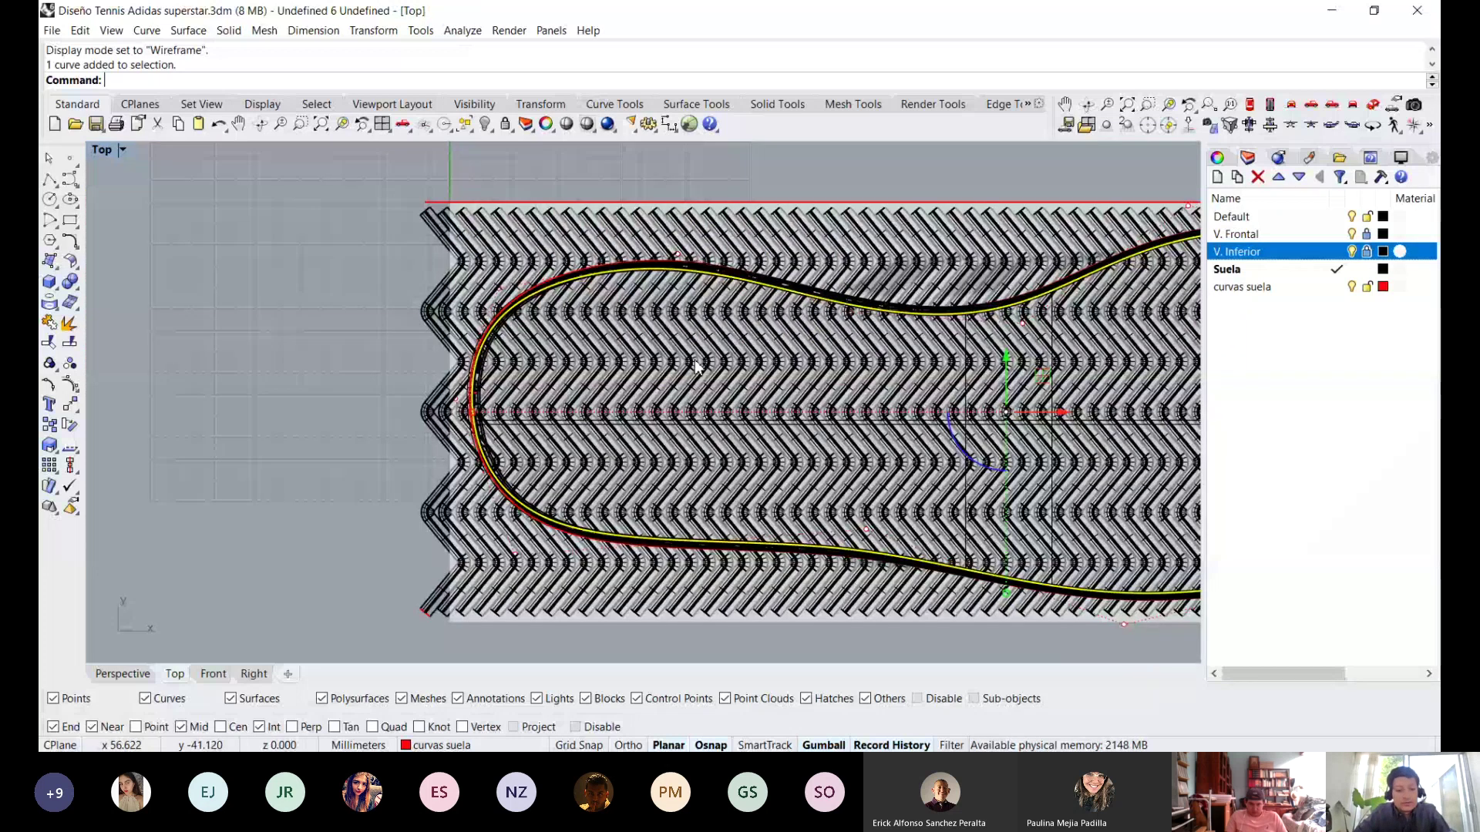
scroll(694, 367, "down", 5)
right_click_drag(694, 367, 467, 358)
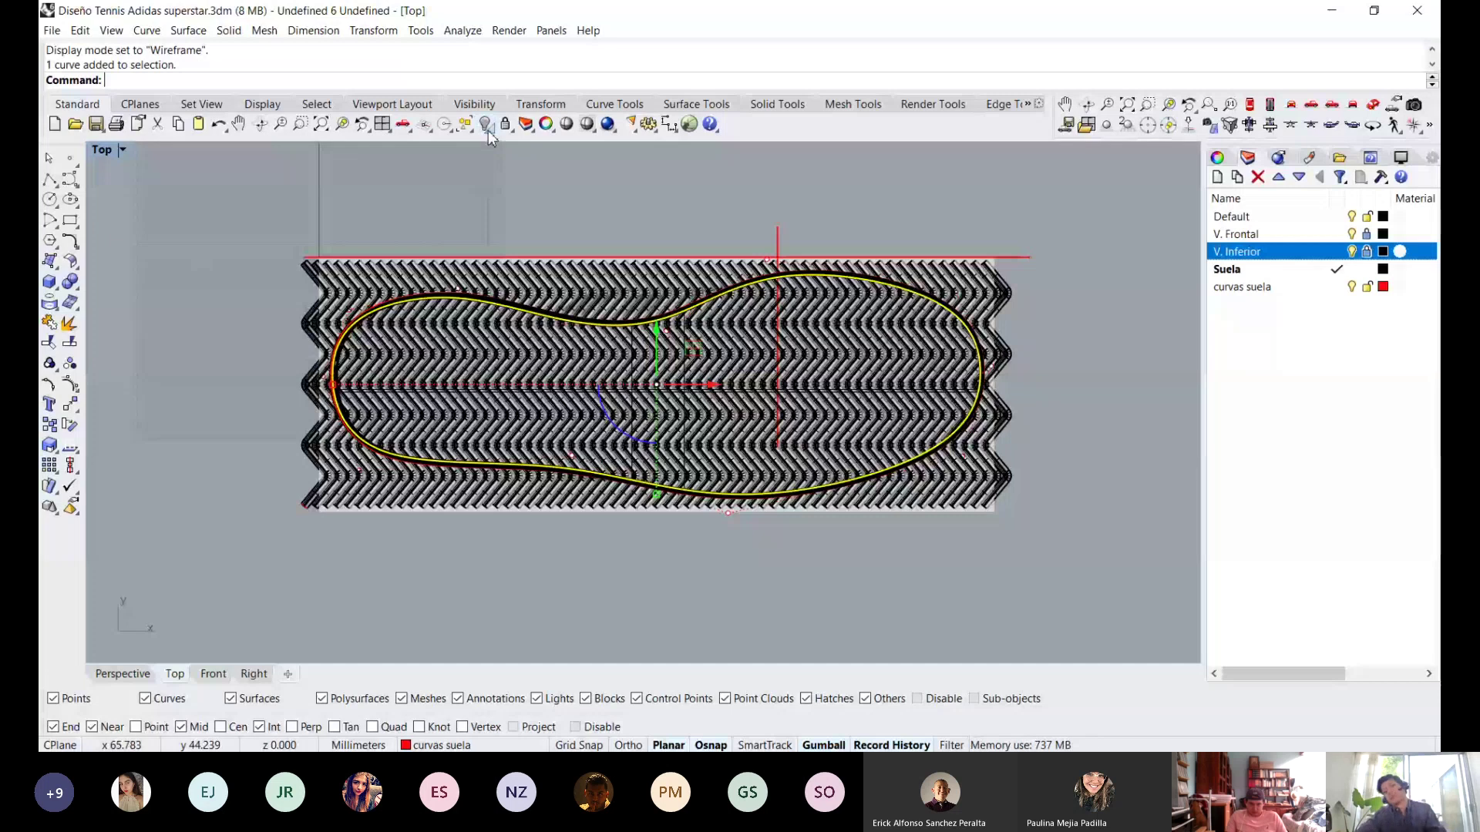
left_click(488, 127)
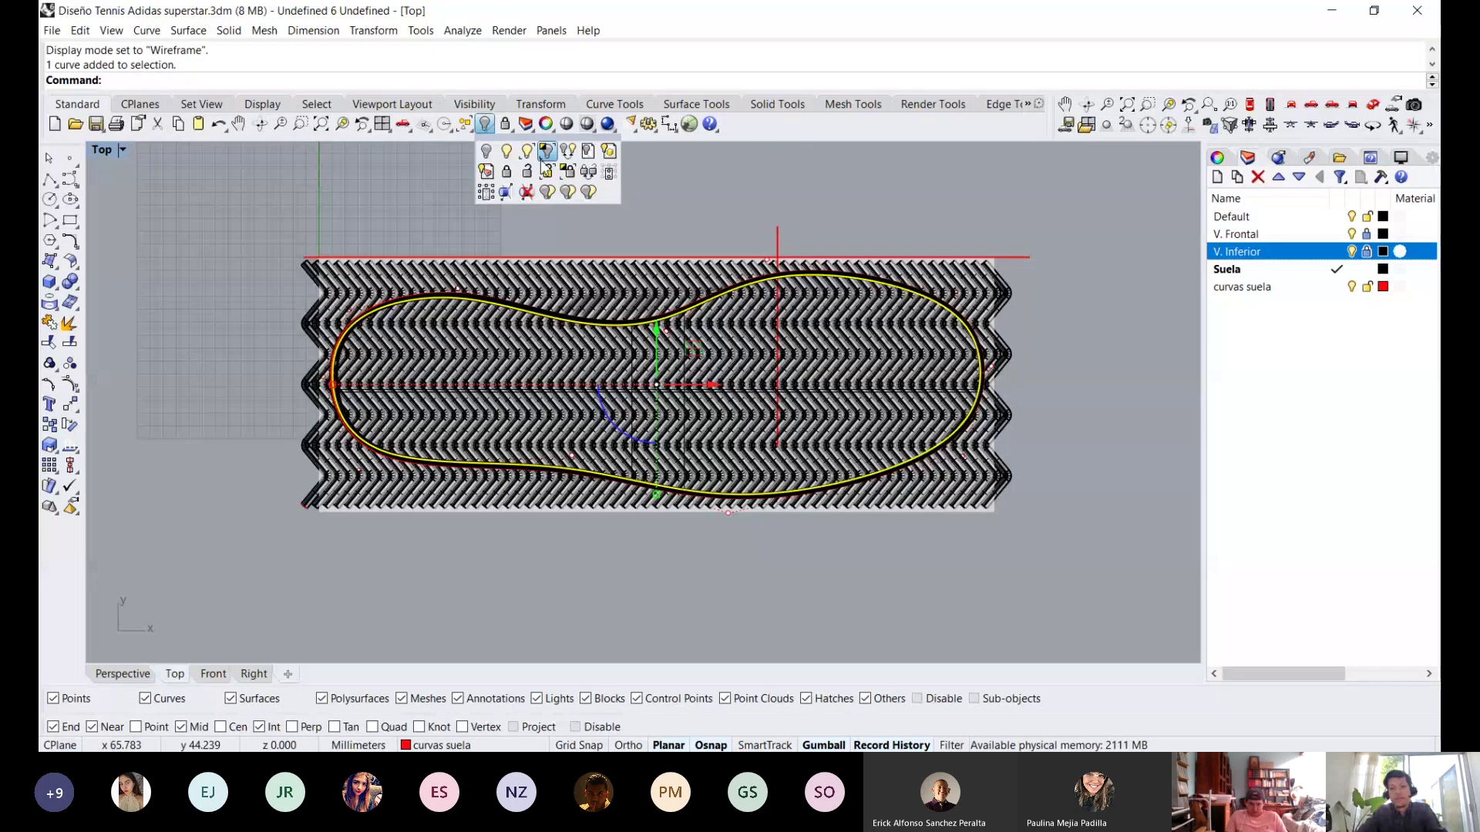
left_click(546, 151)
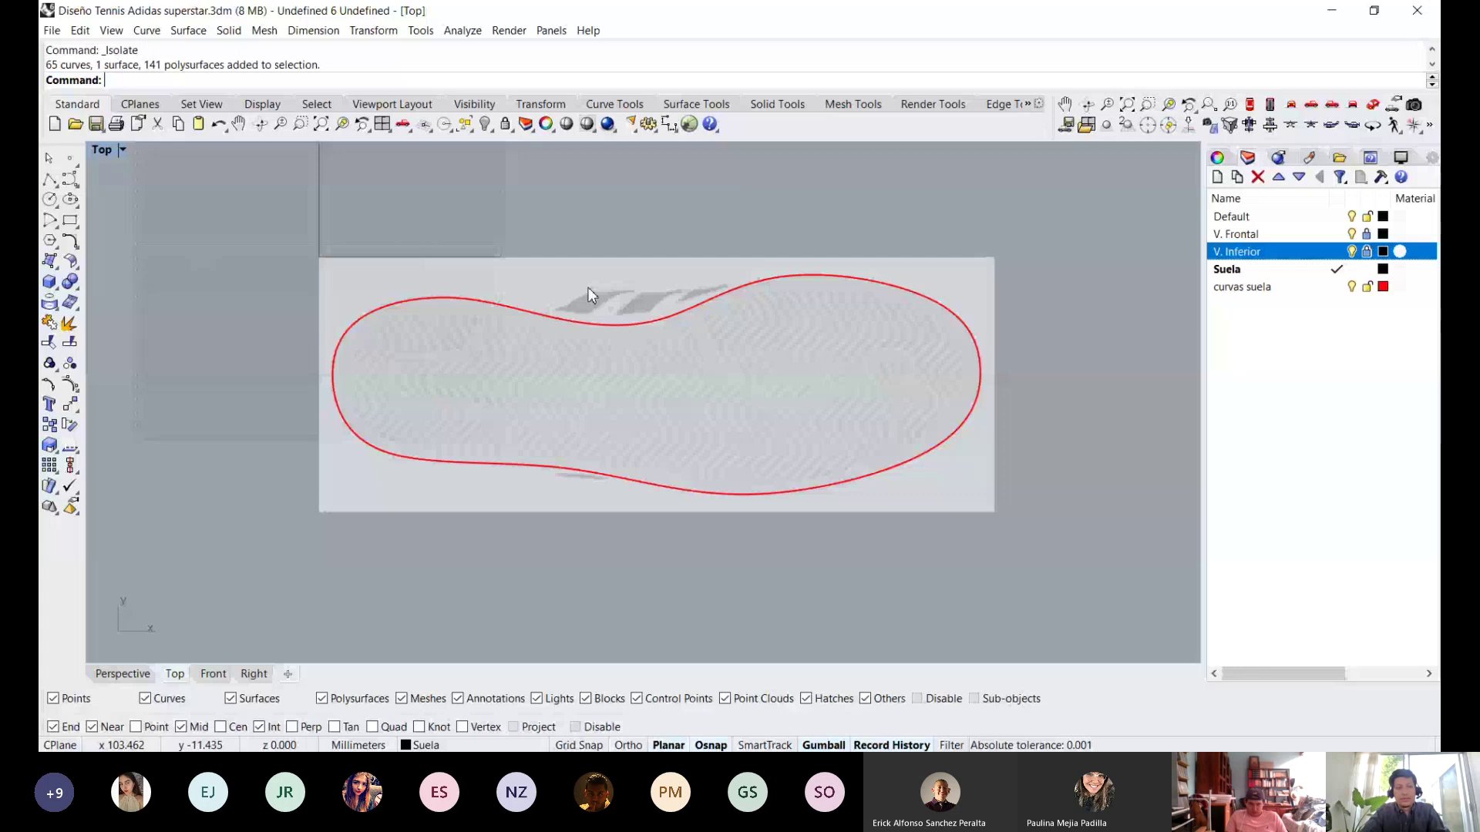
Offset the sole outline curve 4 mm inward with a tolerance of 1.
left_click(369, 317)
scroll(368, 320, "up", 2)
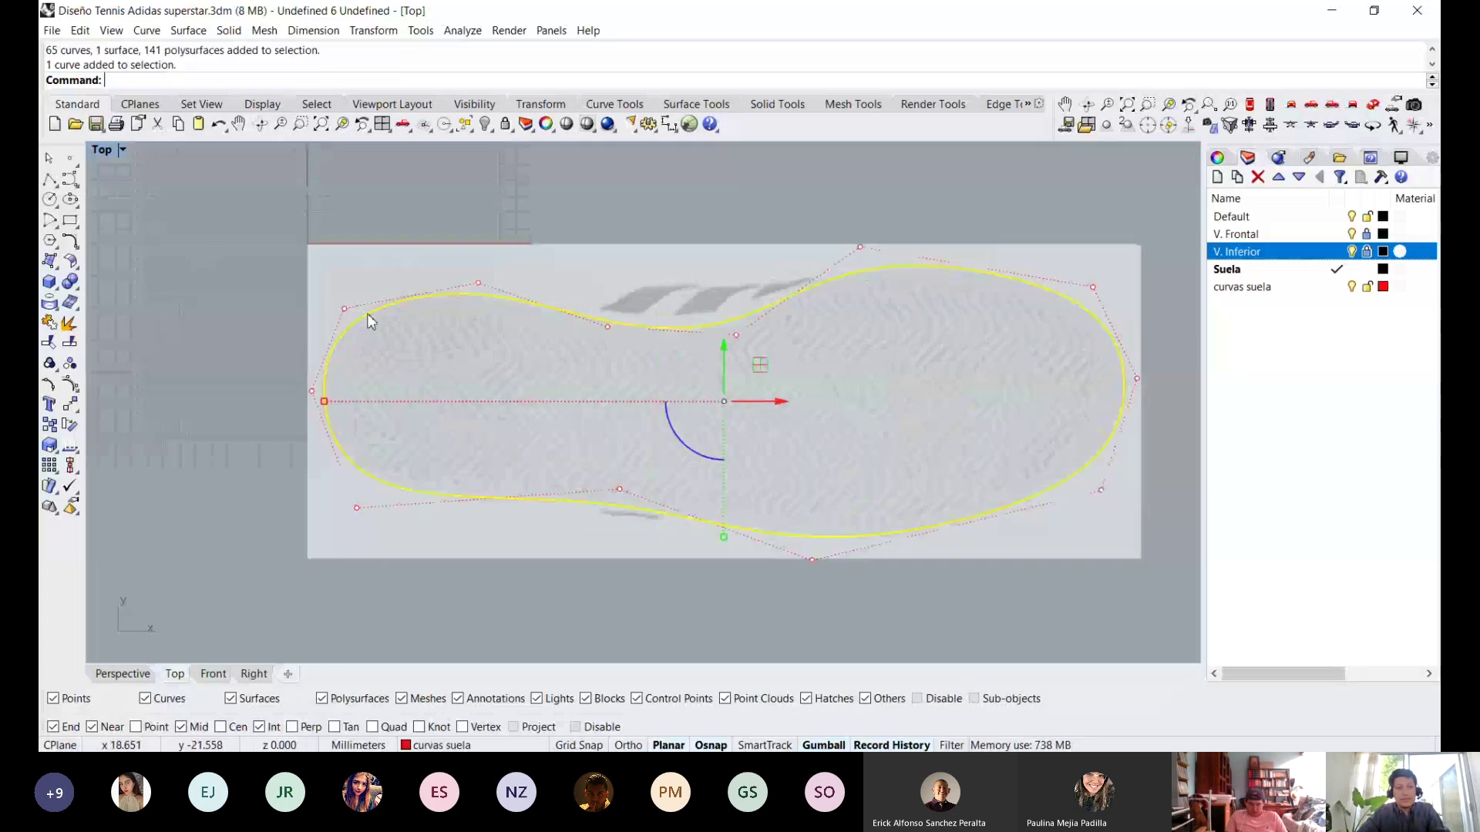
right_click_drag(378, 331, 340, 276)
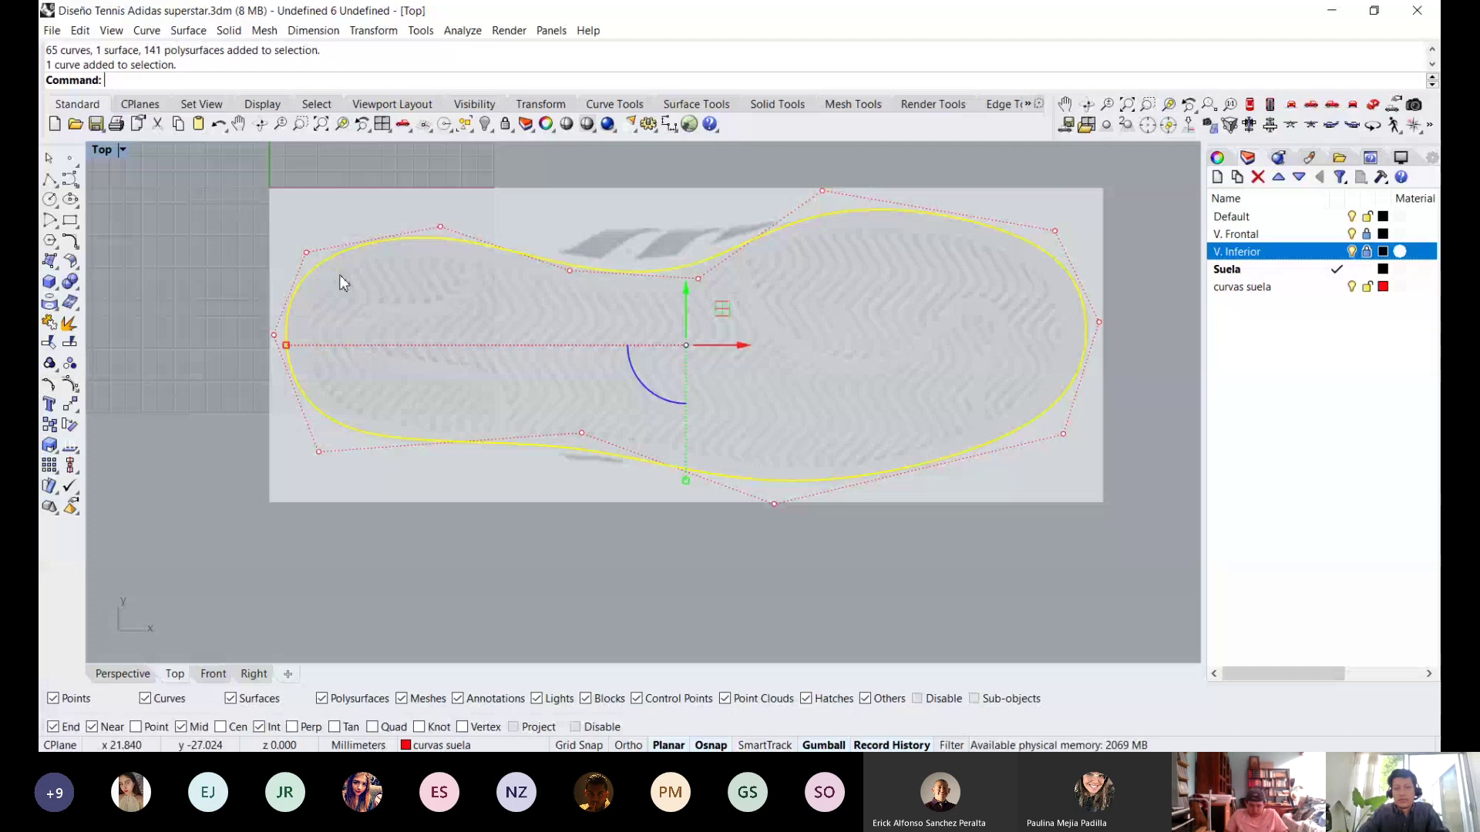
type("Offset")
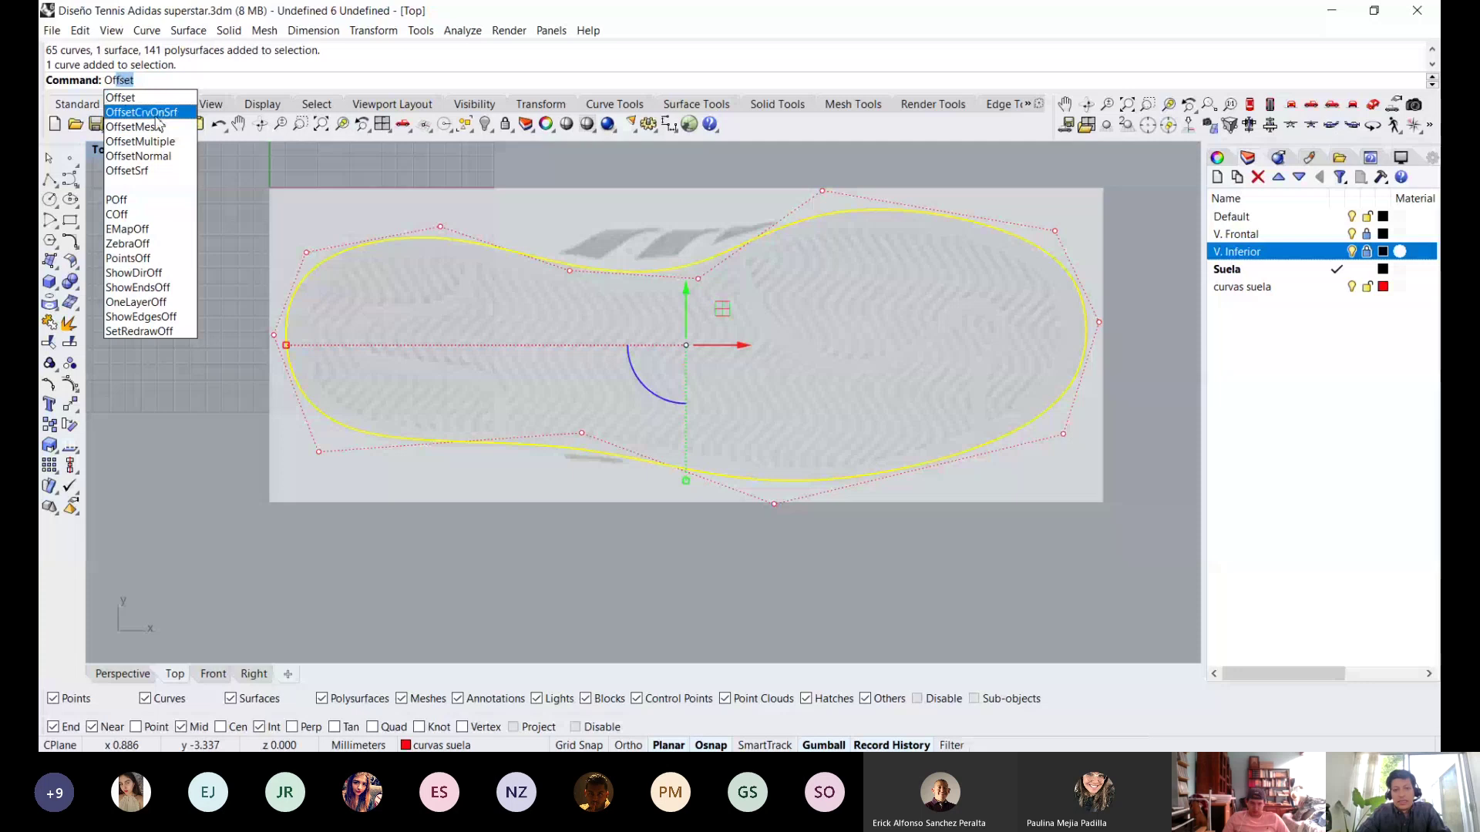
key("Return")
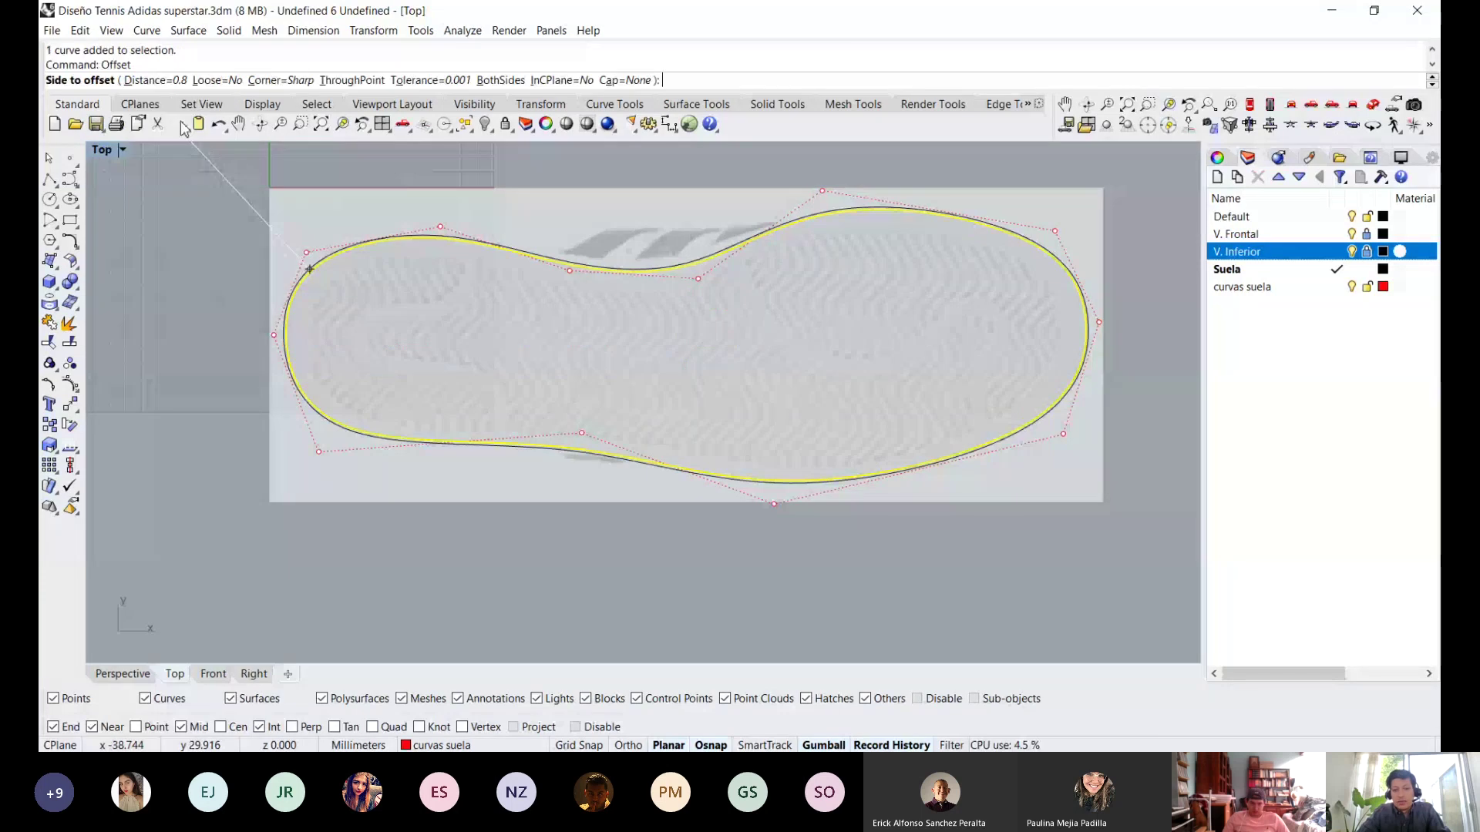
left_click(430, 80)
type("1")
key("Return")
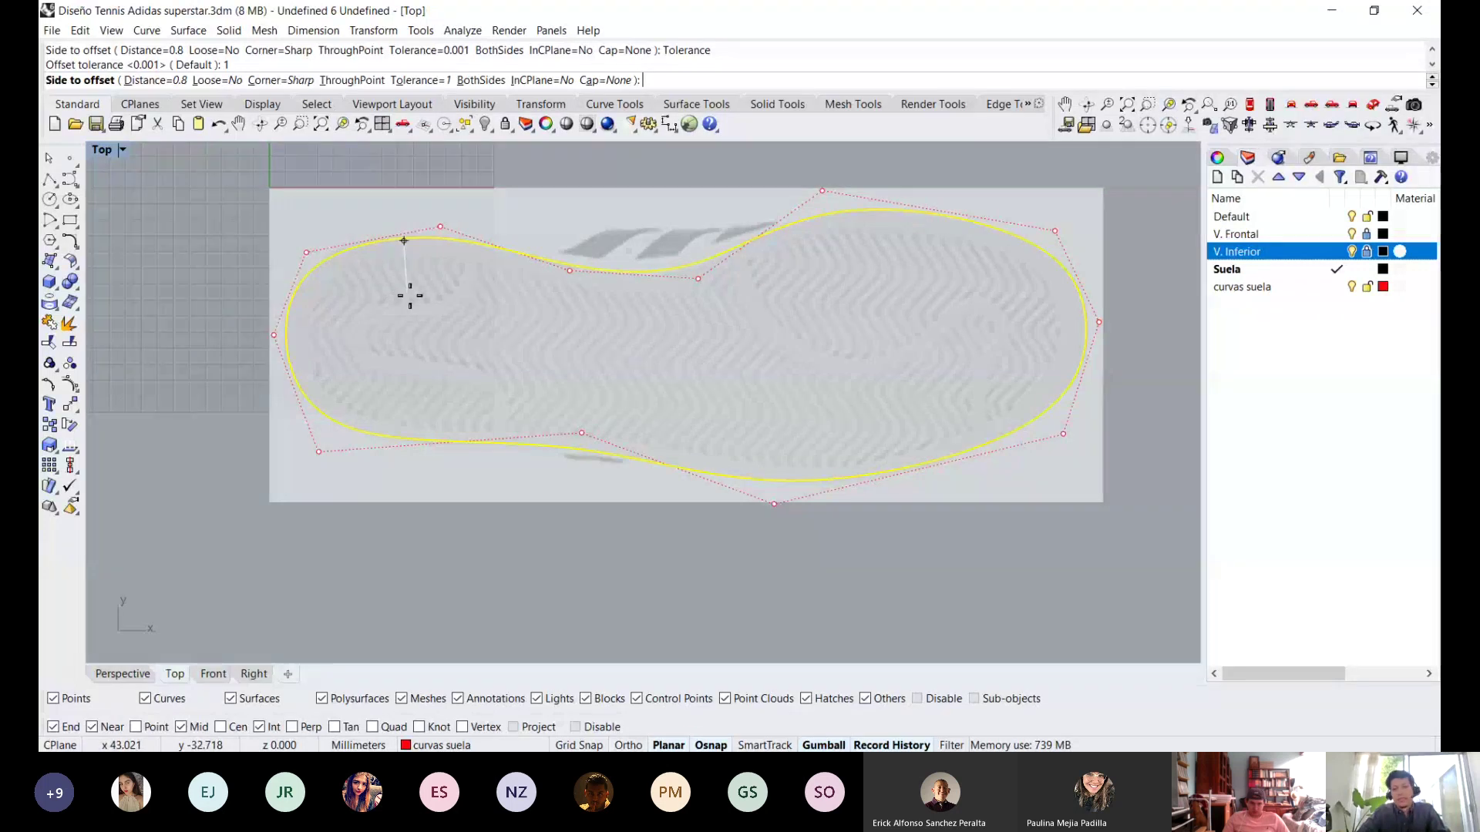
type("4")
key("Return")
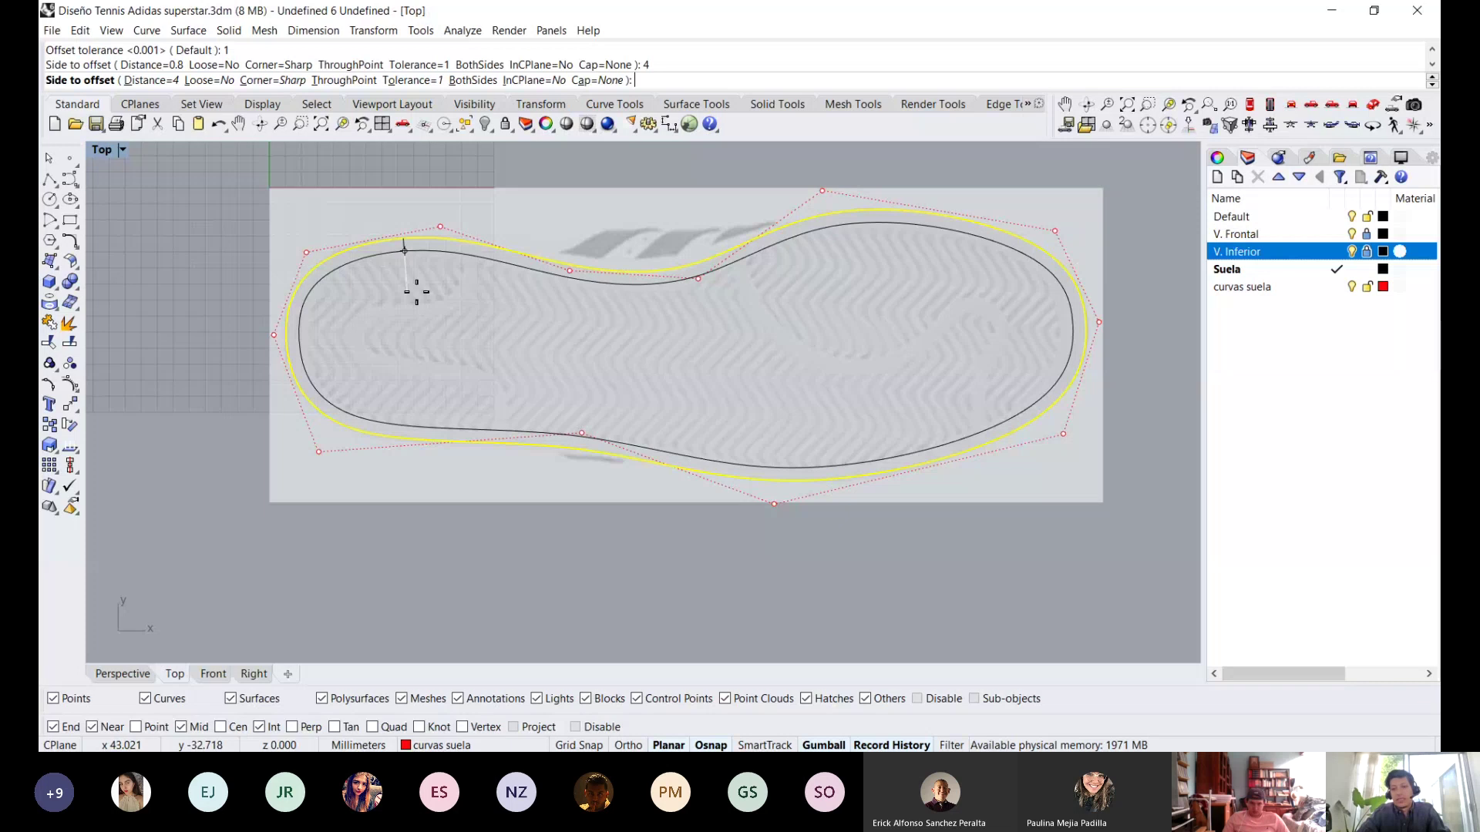
scroll(529, 300, "up", 8)
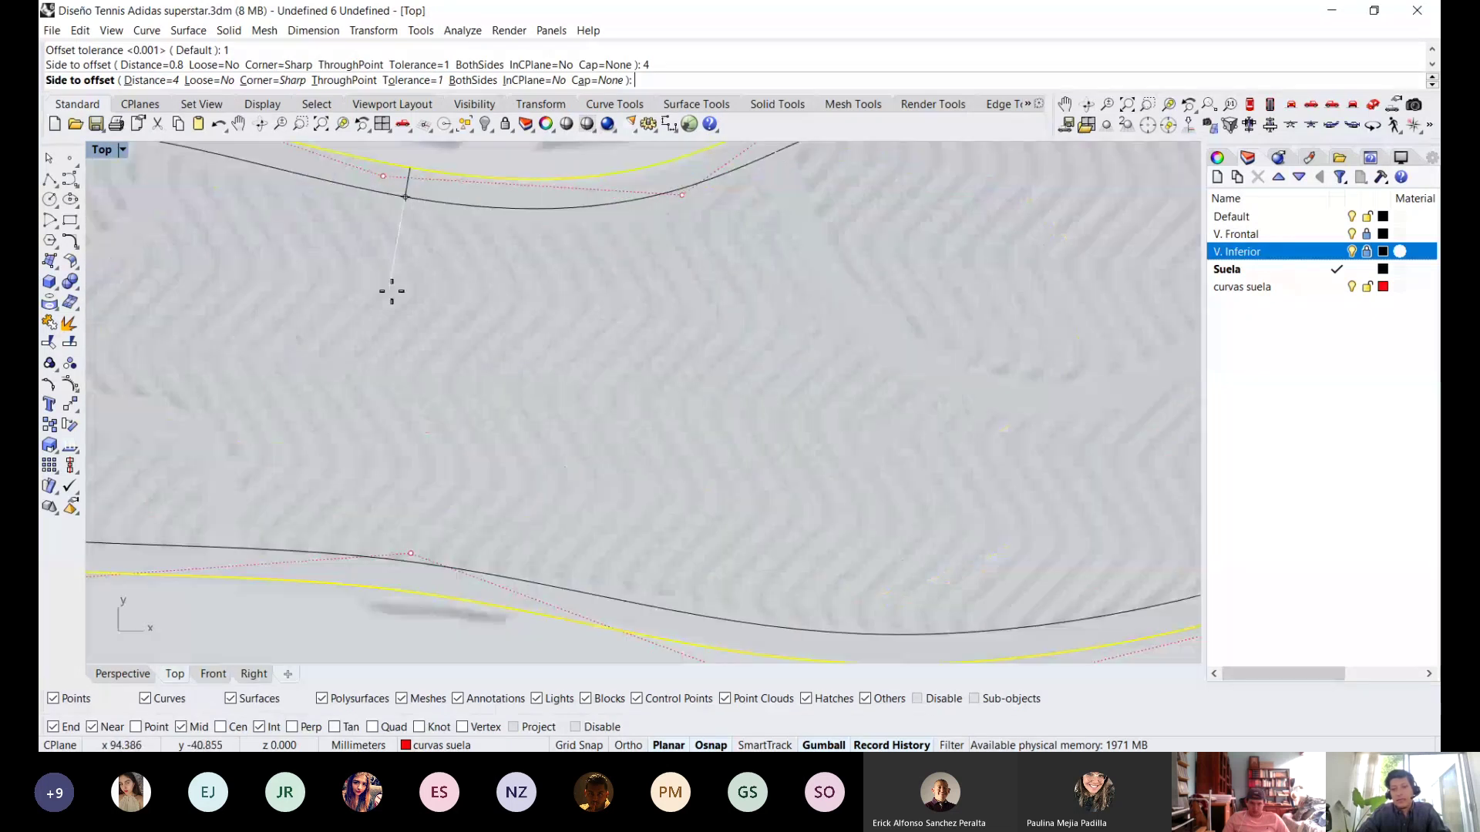
scroll(393, 291, "down", 6)
left_click(291, 293)
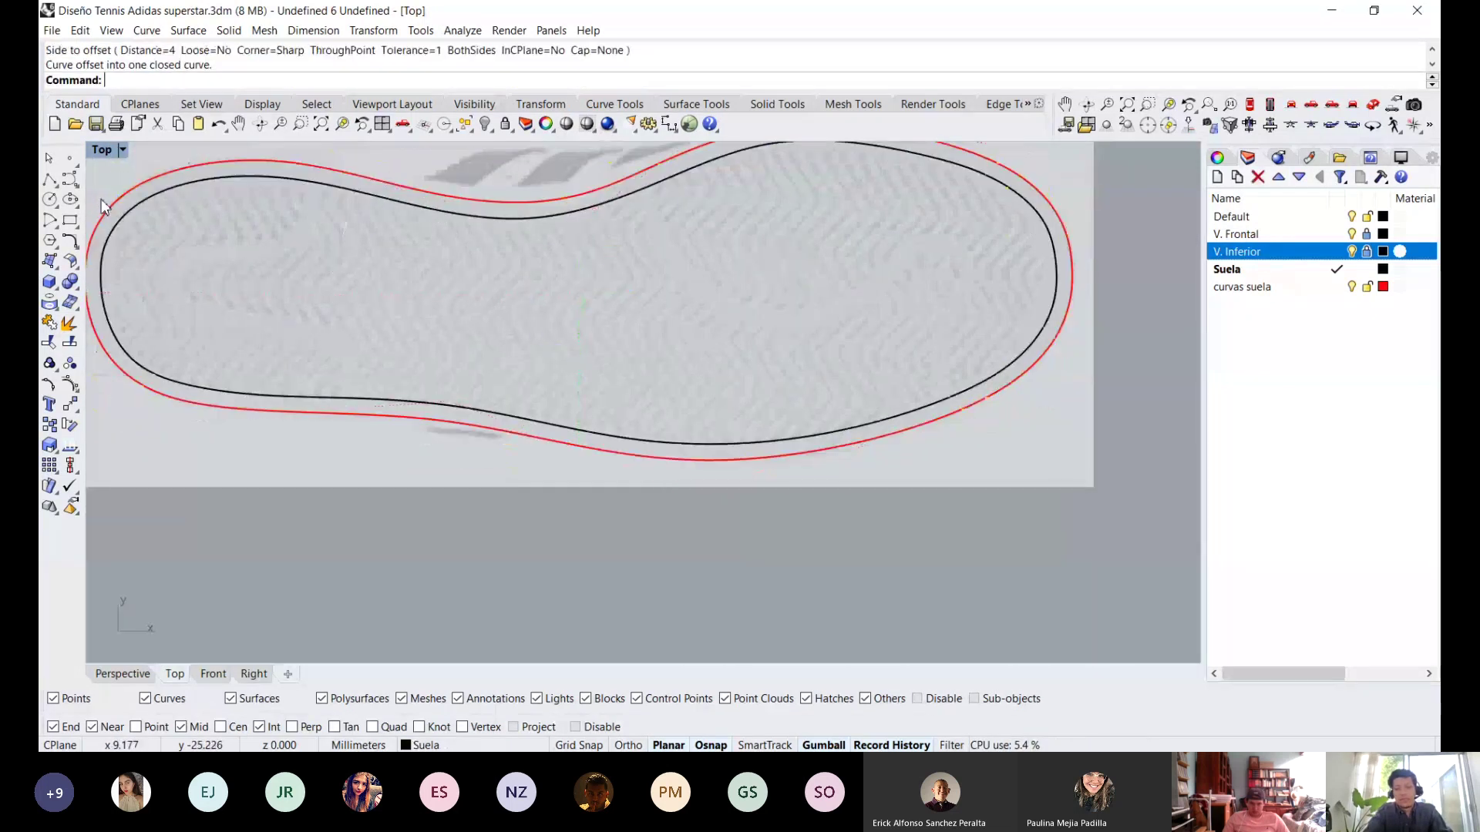
Select the inner offset curve and create a new layer named "curvas grabado suela".
scroll(123, 202, "up", 5)
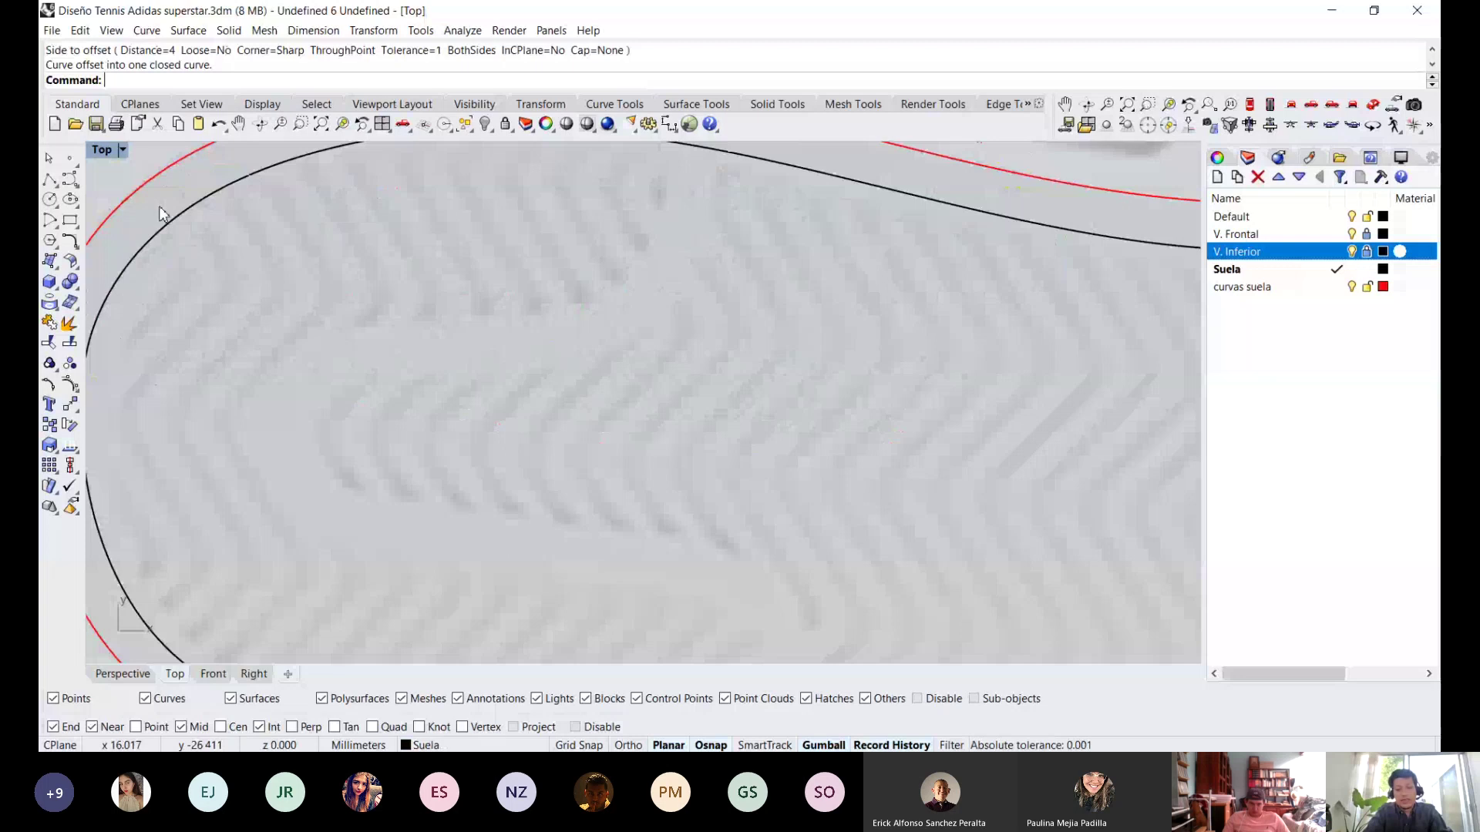
scroll(205, 192, "down", 5)
left_click(205, 192)
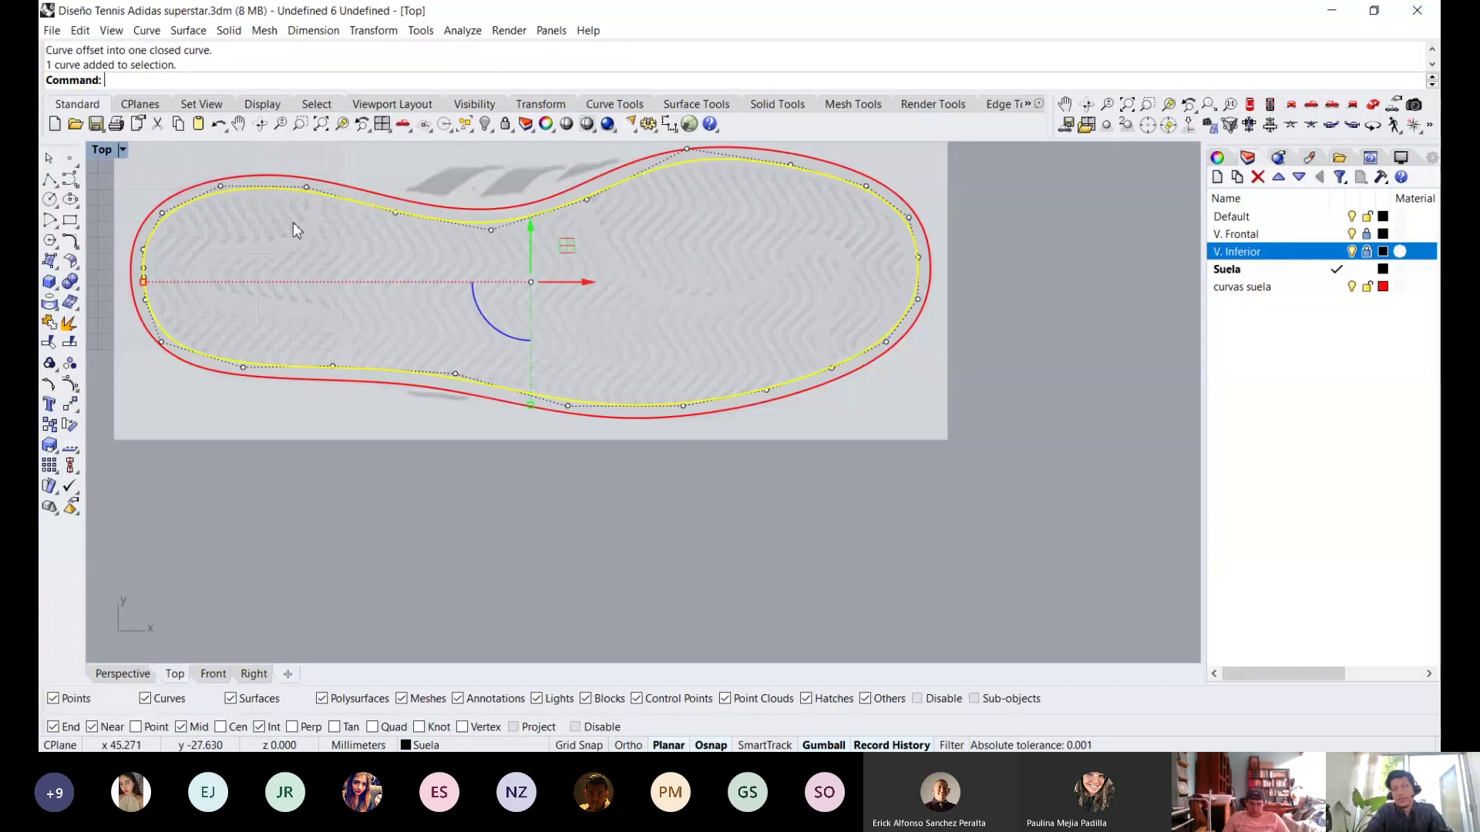
scroll(599, 199, "down", 2)
left_click(1218, 177)
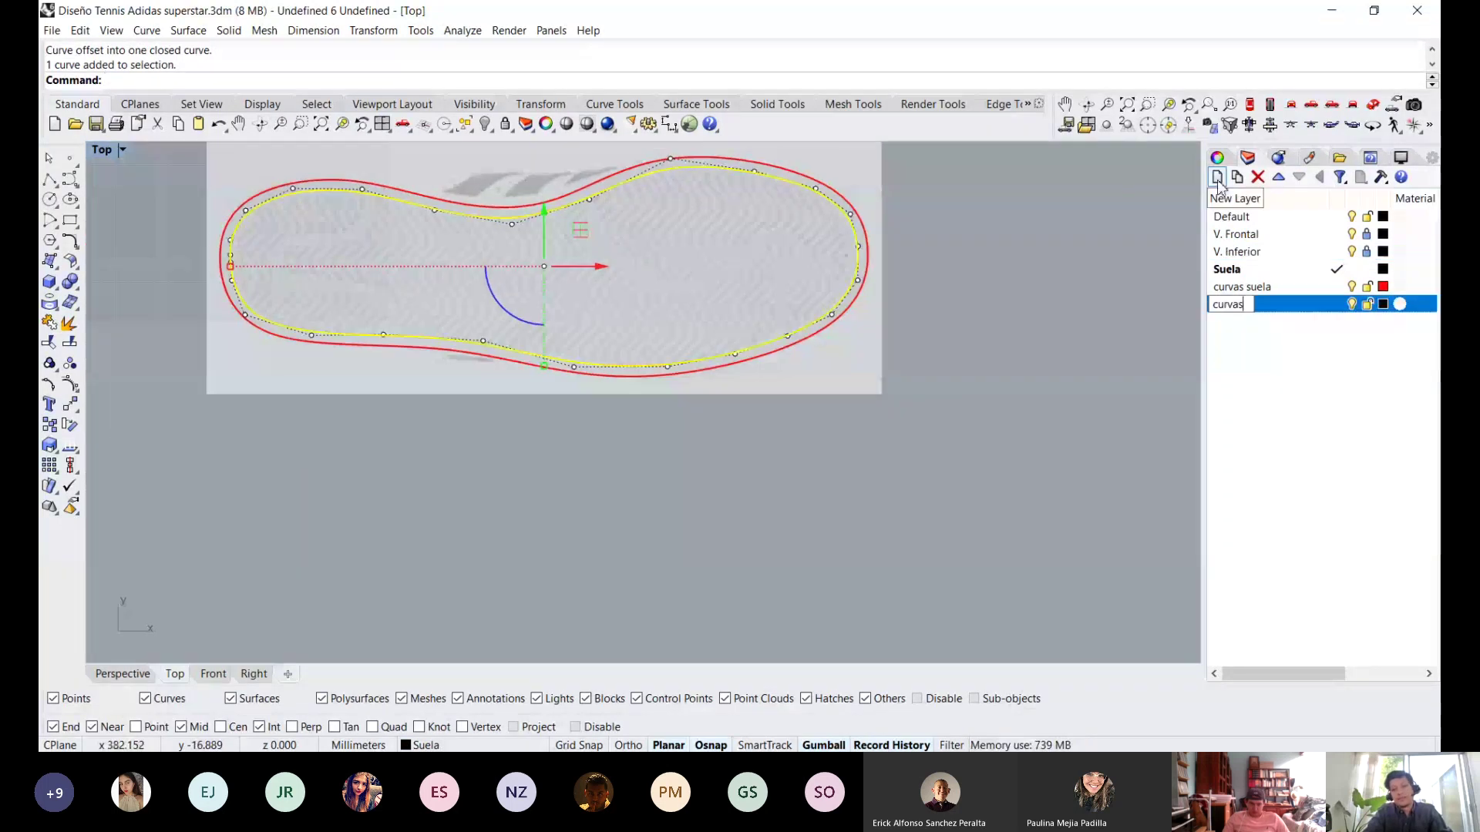
type("curvas")
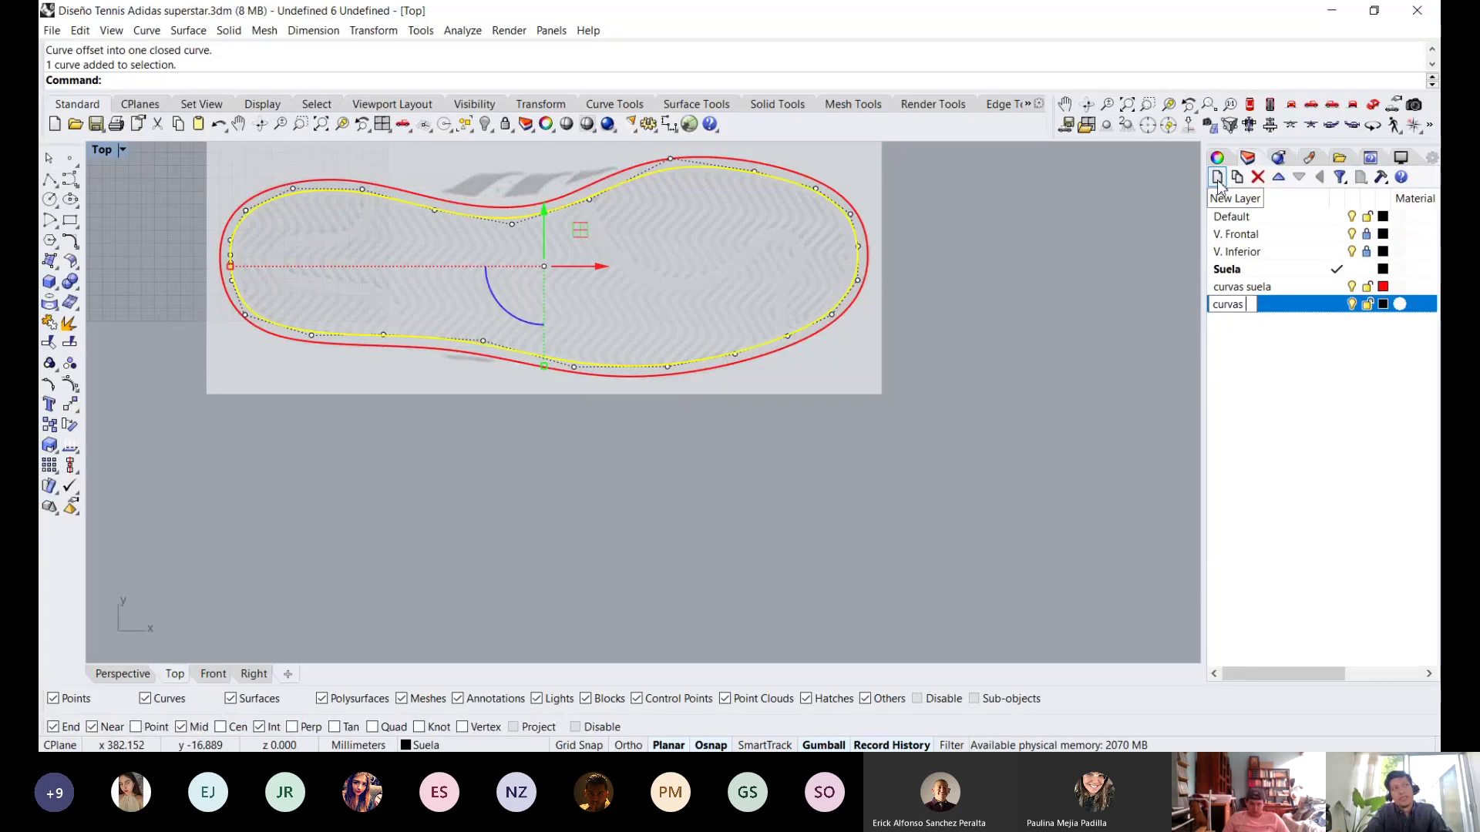
type(" suela")
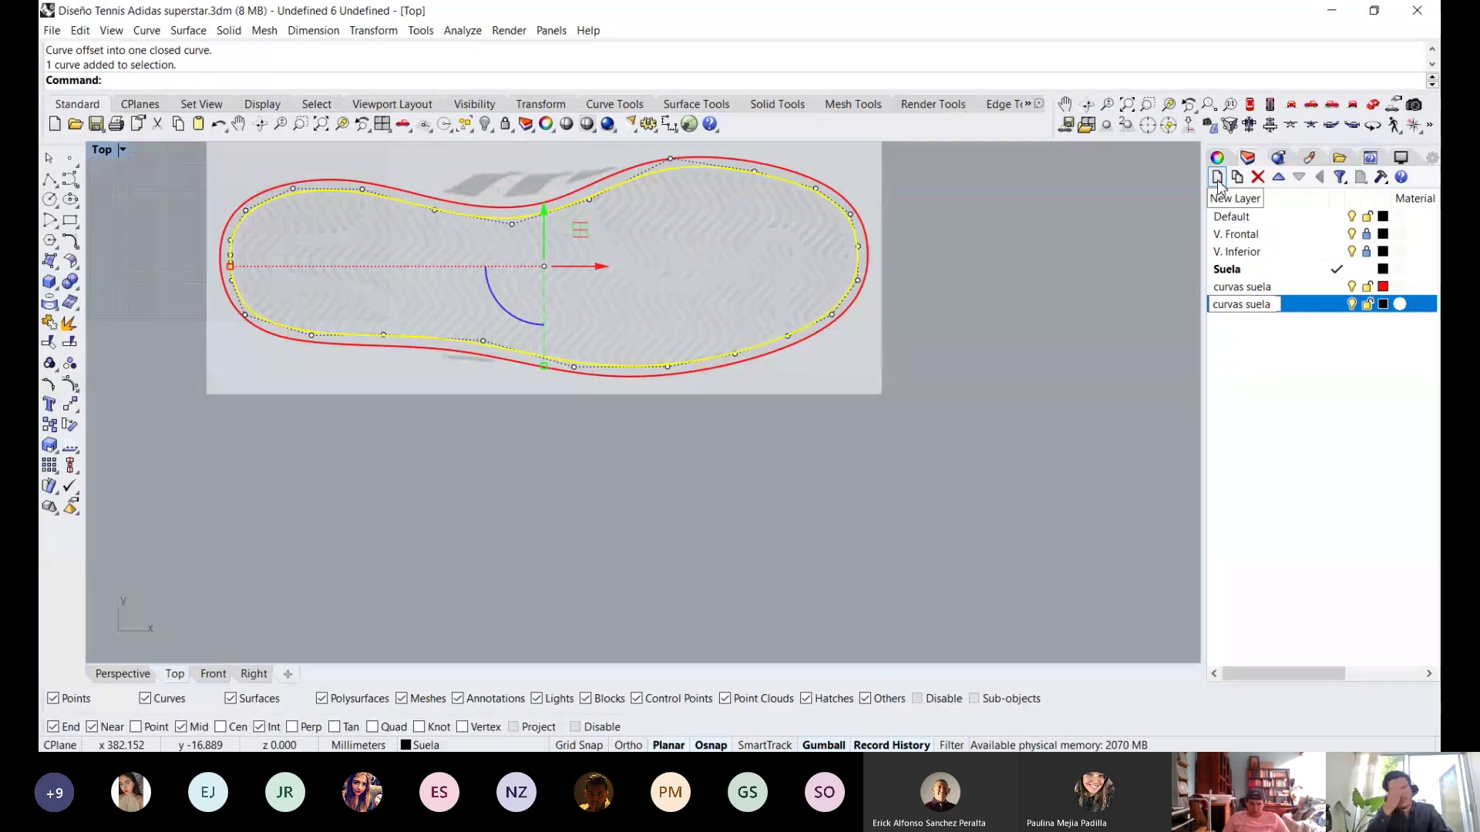
type(" 2")
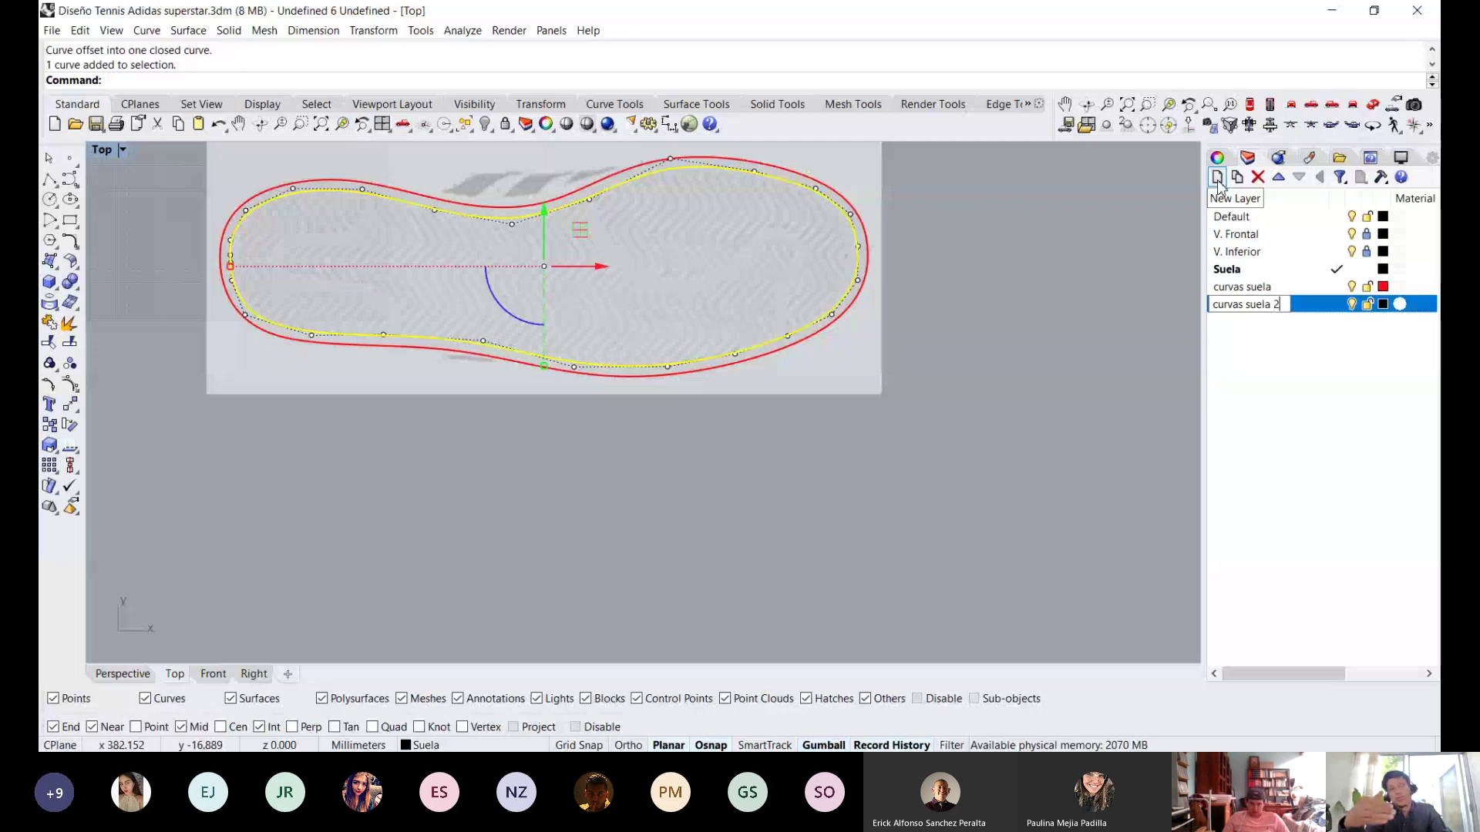
key("BackSpace")
key("BackSpace")
key("BackSpace")
key("BackSpace")
key("BackSpace")
key("BackSpace")
key("BackSpace")
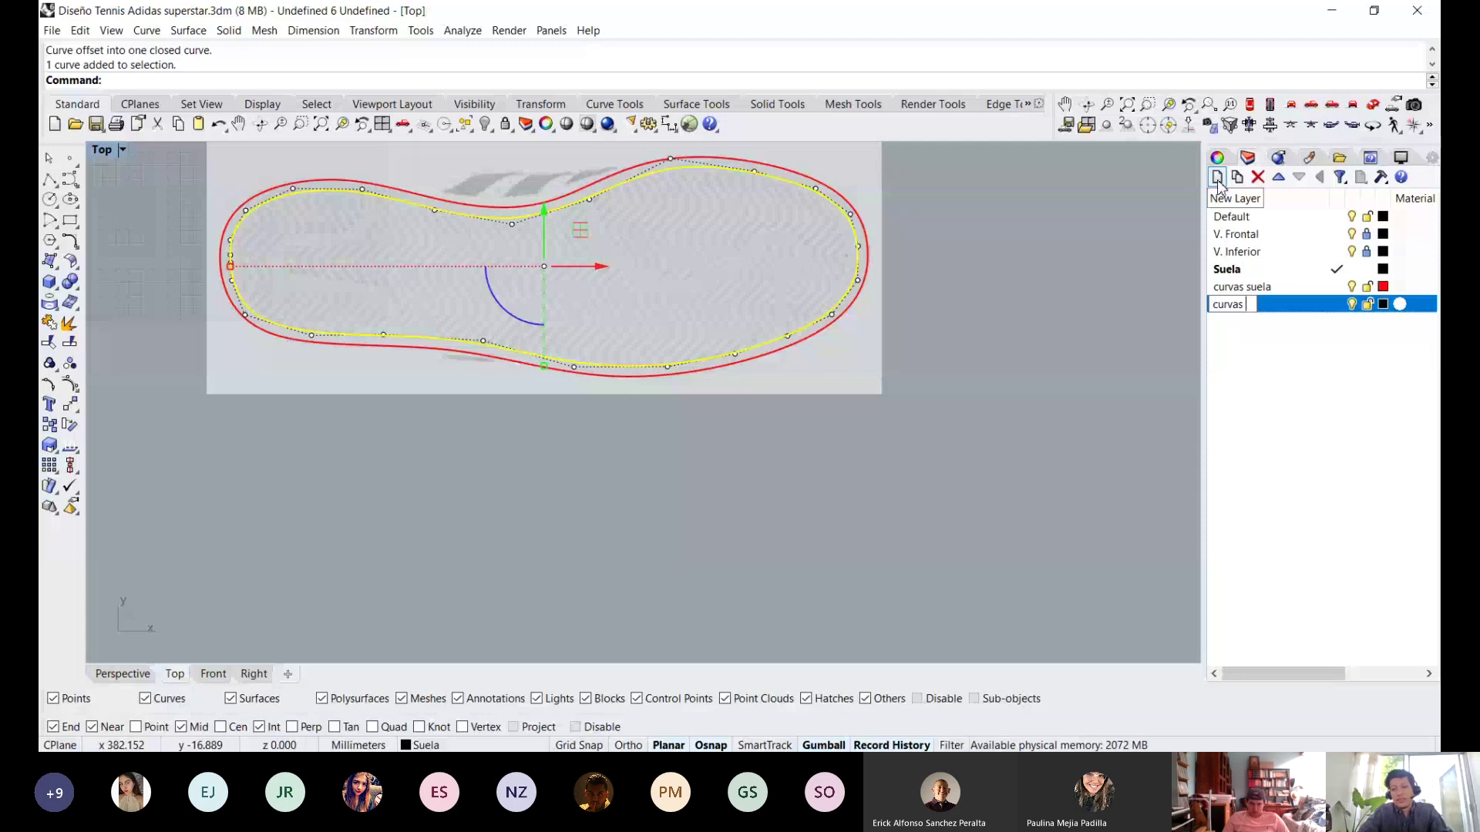
type("grabado suela")
key("Return")
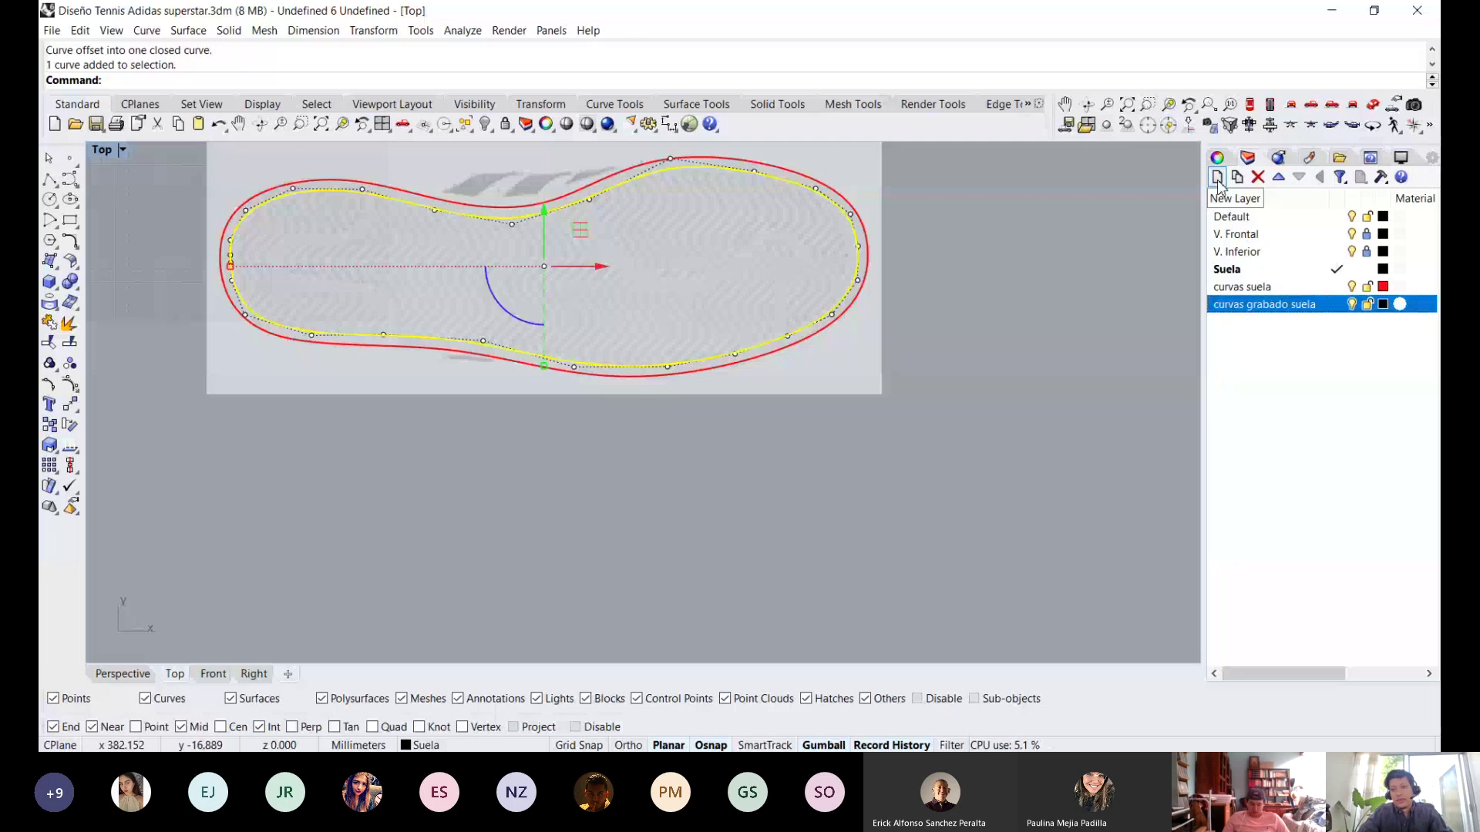
Move the inner offset curve to the "curvas grabado suela" layer and set that layer's color to Green.
right_click(1314, 301)
left_click(1302, 454)
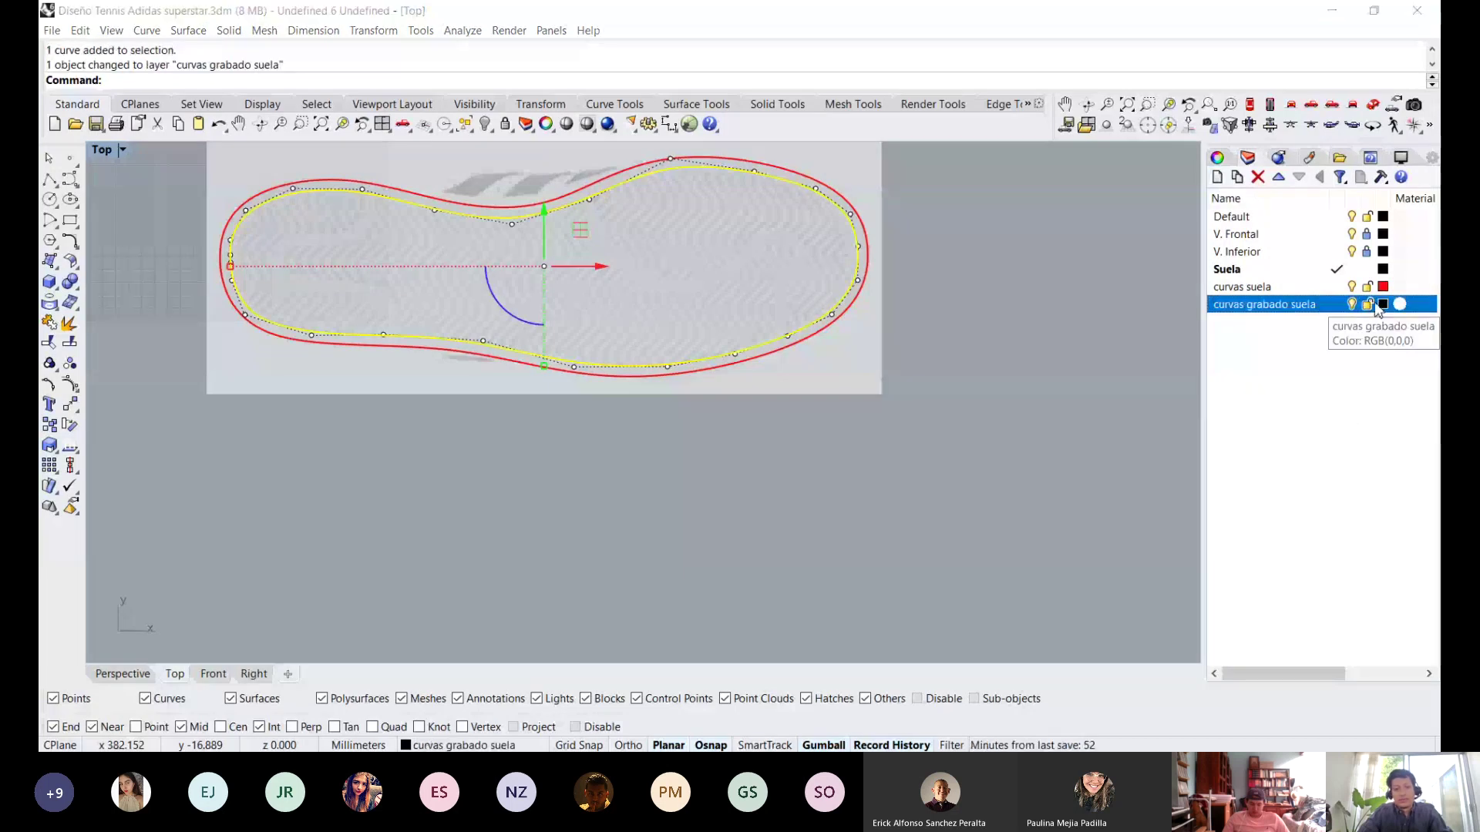
left_click(1381, 305)
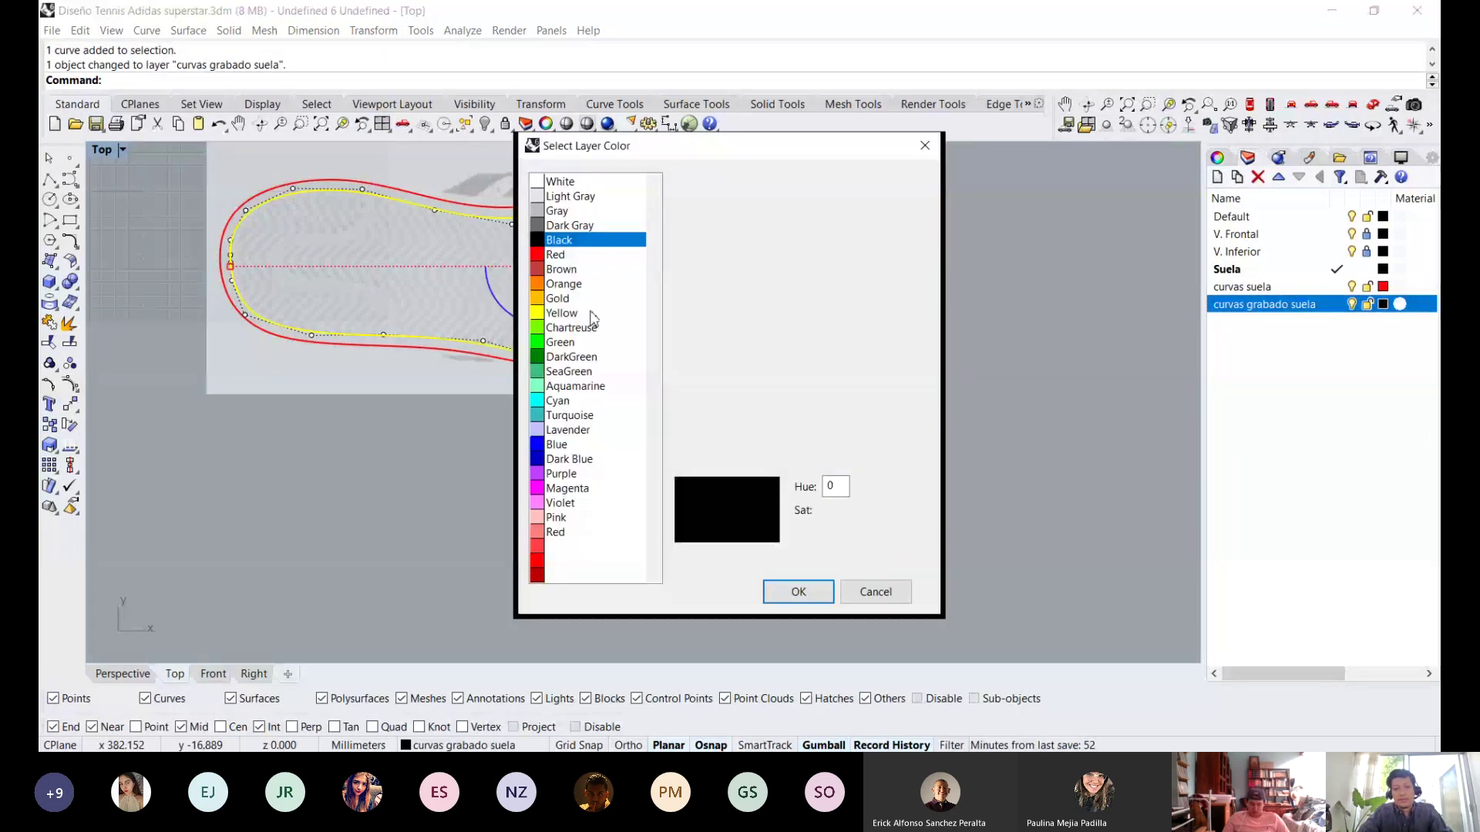
left_click(570, 358)
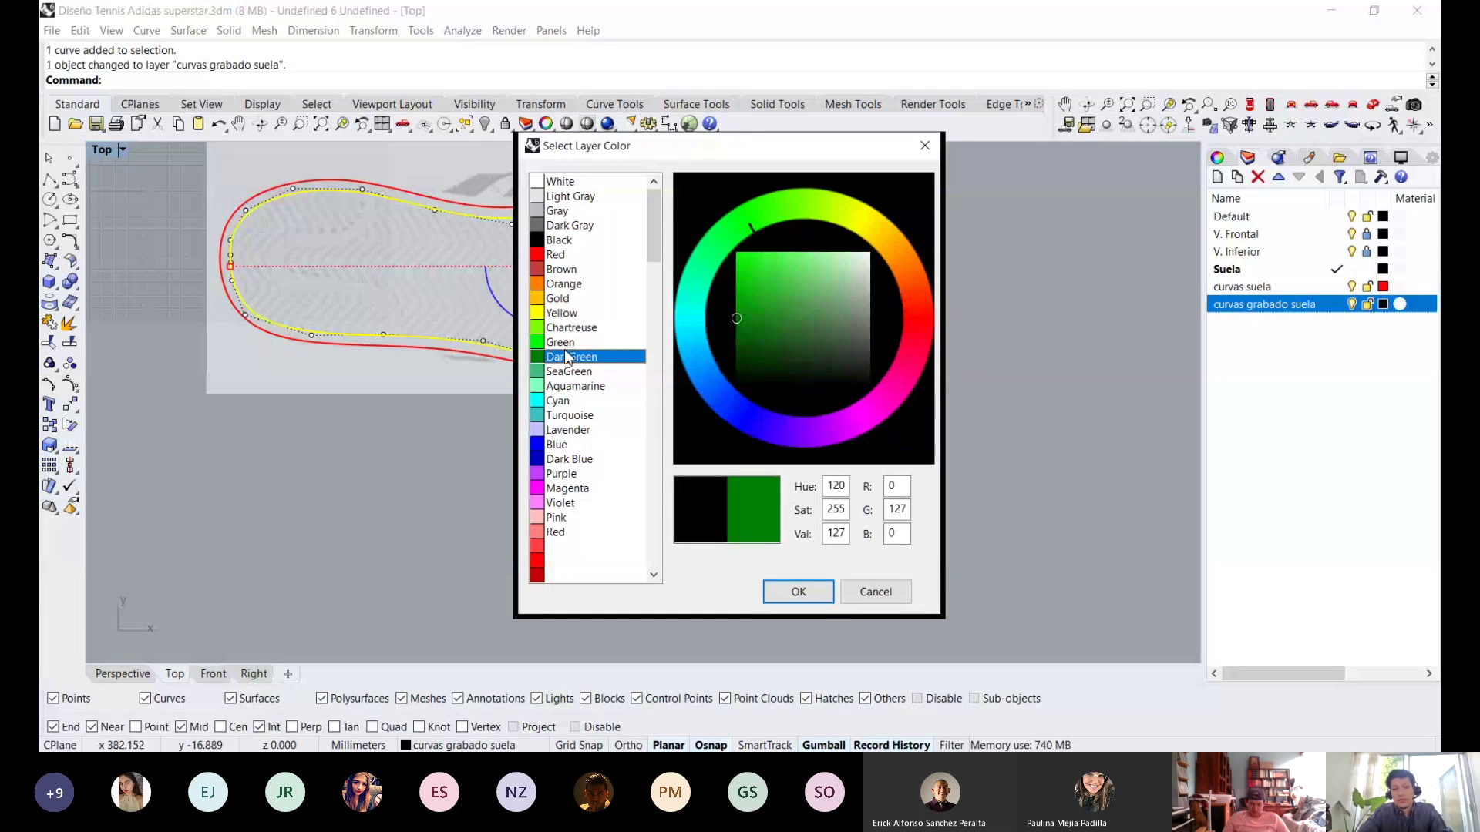
left_click(797, 592)
scroll(572, 381, "up", 5)
right_click_drag(409, 289, 514, 421)
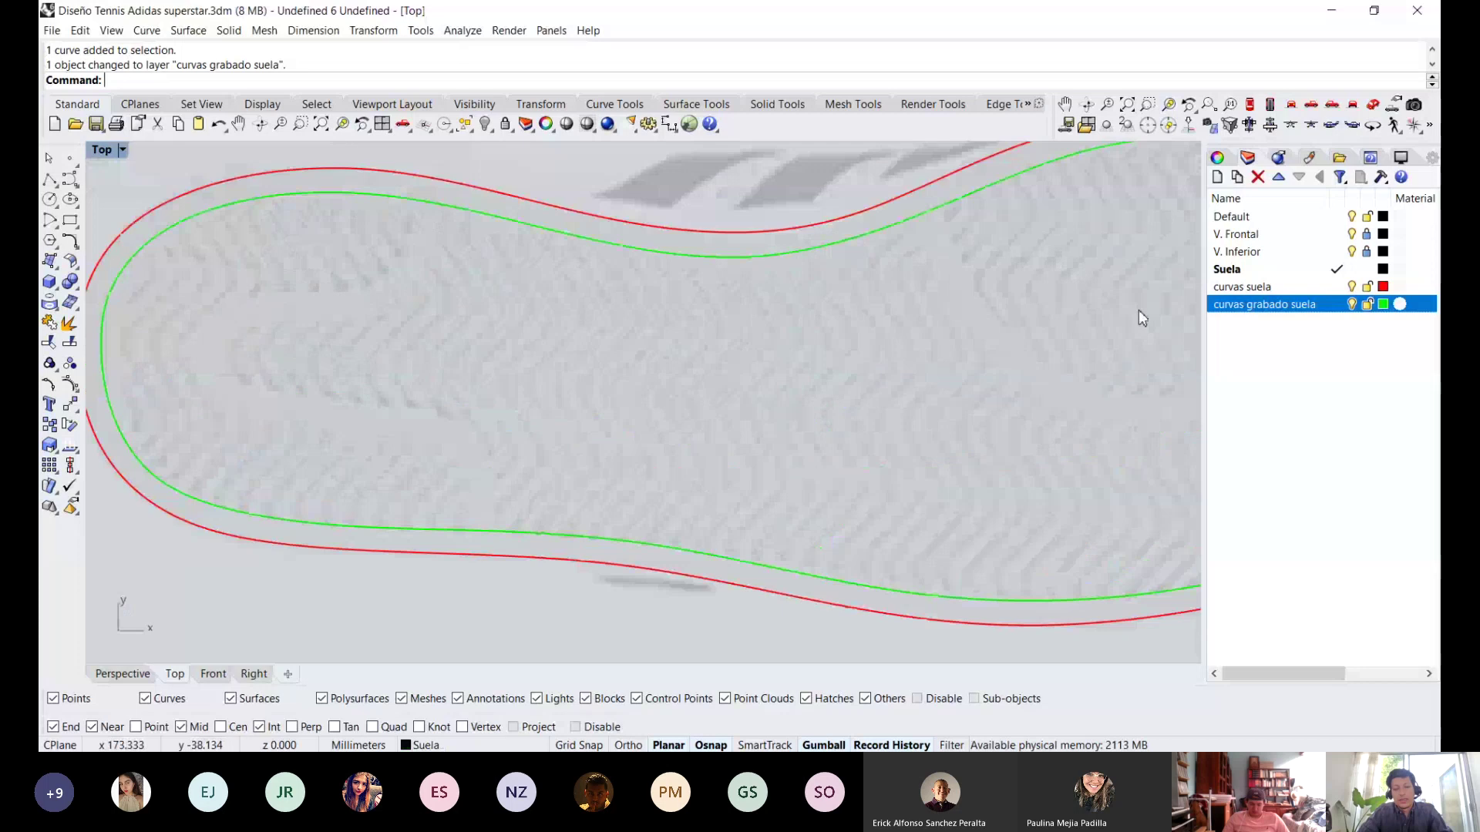
Change the color of the "curvas grabado suela" layer to SeaGreen.
left_click(1383, 304)
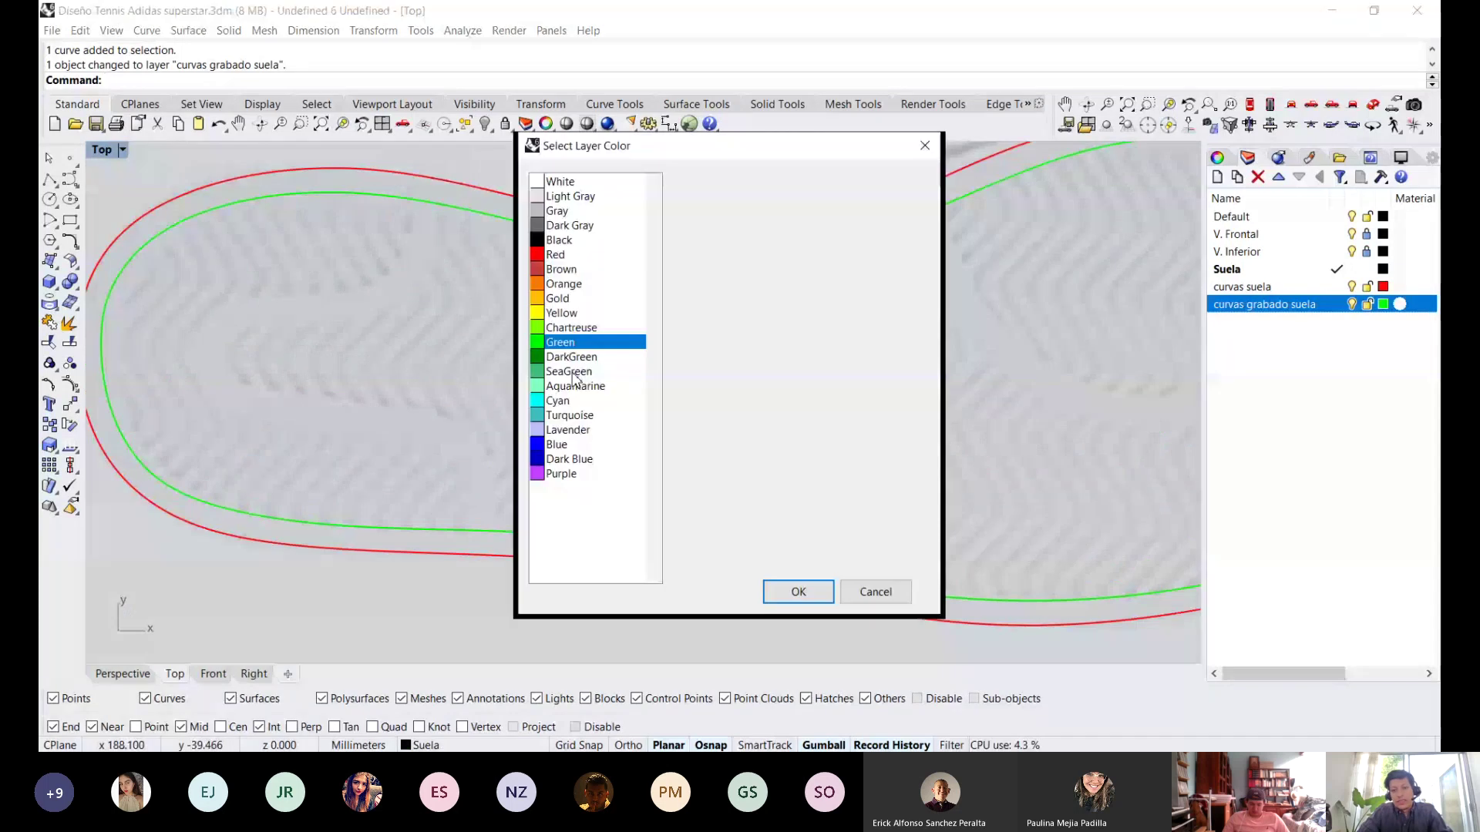
left_click(569, 371)
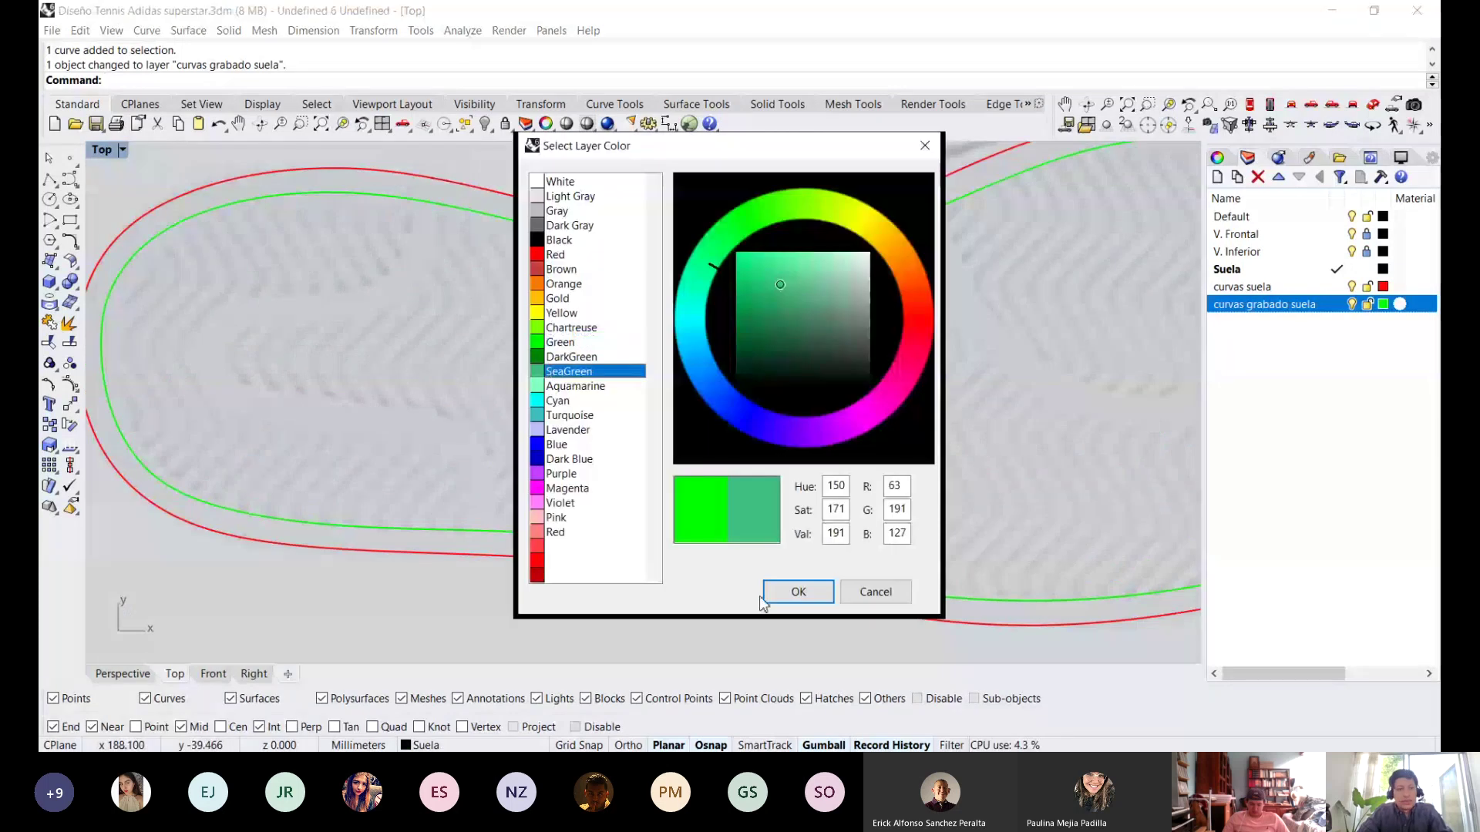
left_click(797, 591)
Start a degree 3 control point curve, make "curvas grabado suela" the current layer and disable the Near object snap.
scroll(645, 353, "down", 2)
scroll(706, 270, "up", 2)
scroll(764, 274, "up", 1)
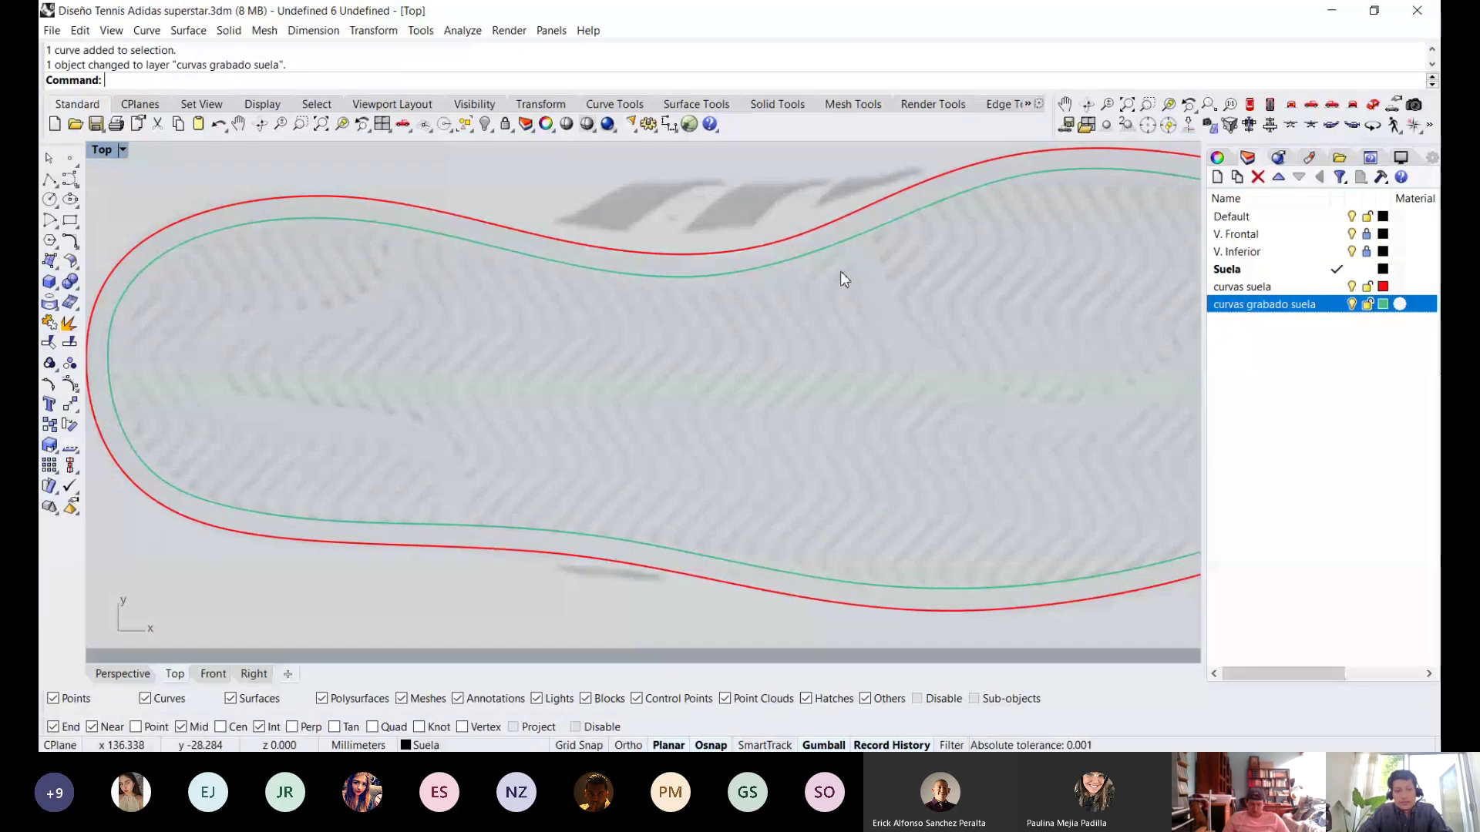
right_click_drag(840, 270, 588, 284)
left_click(70, 179)
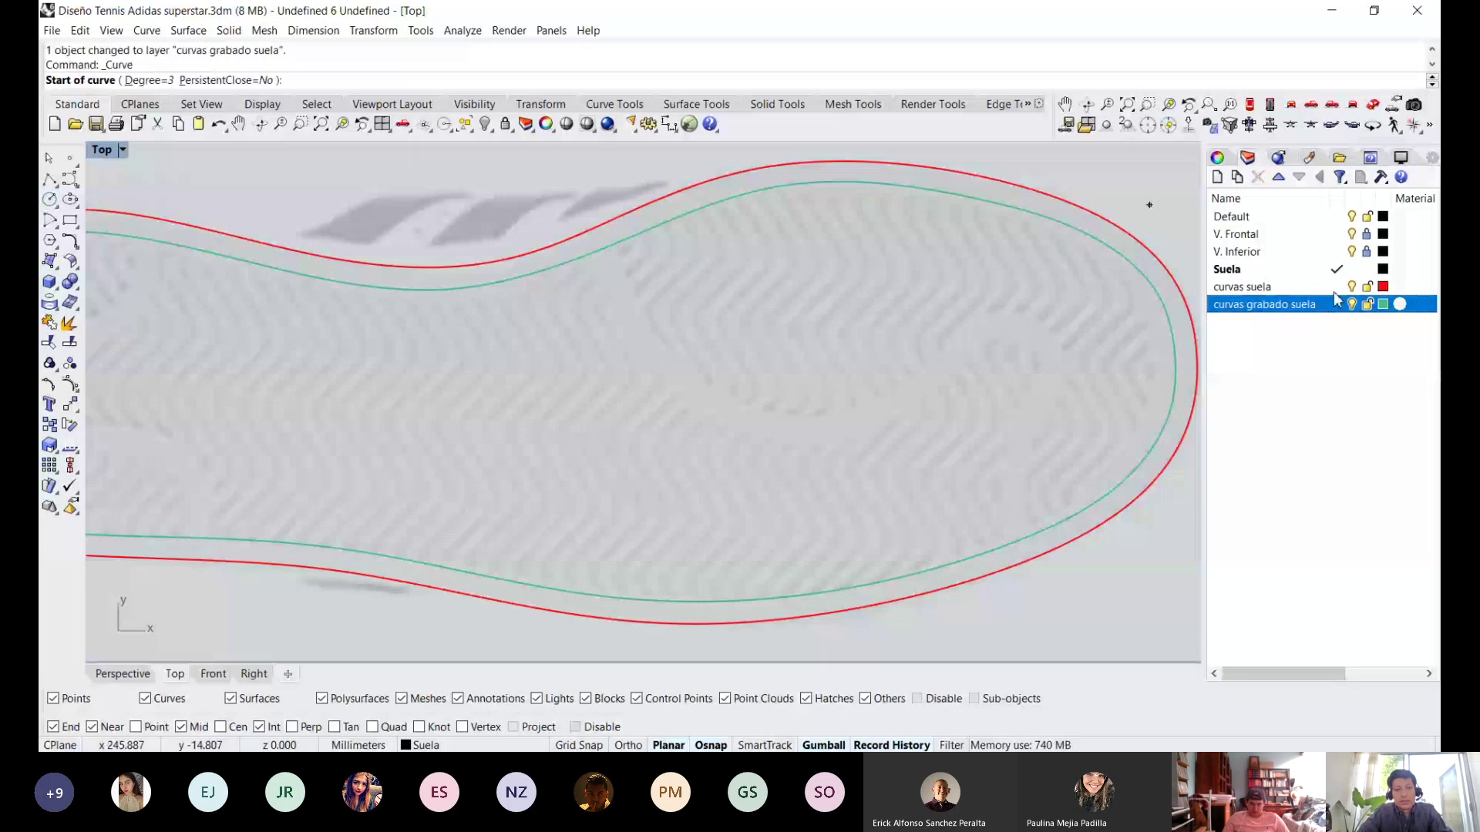
left_click(1338, 303)
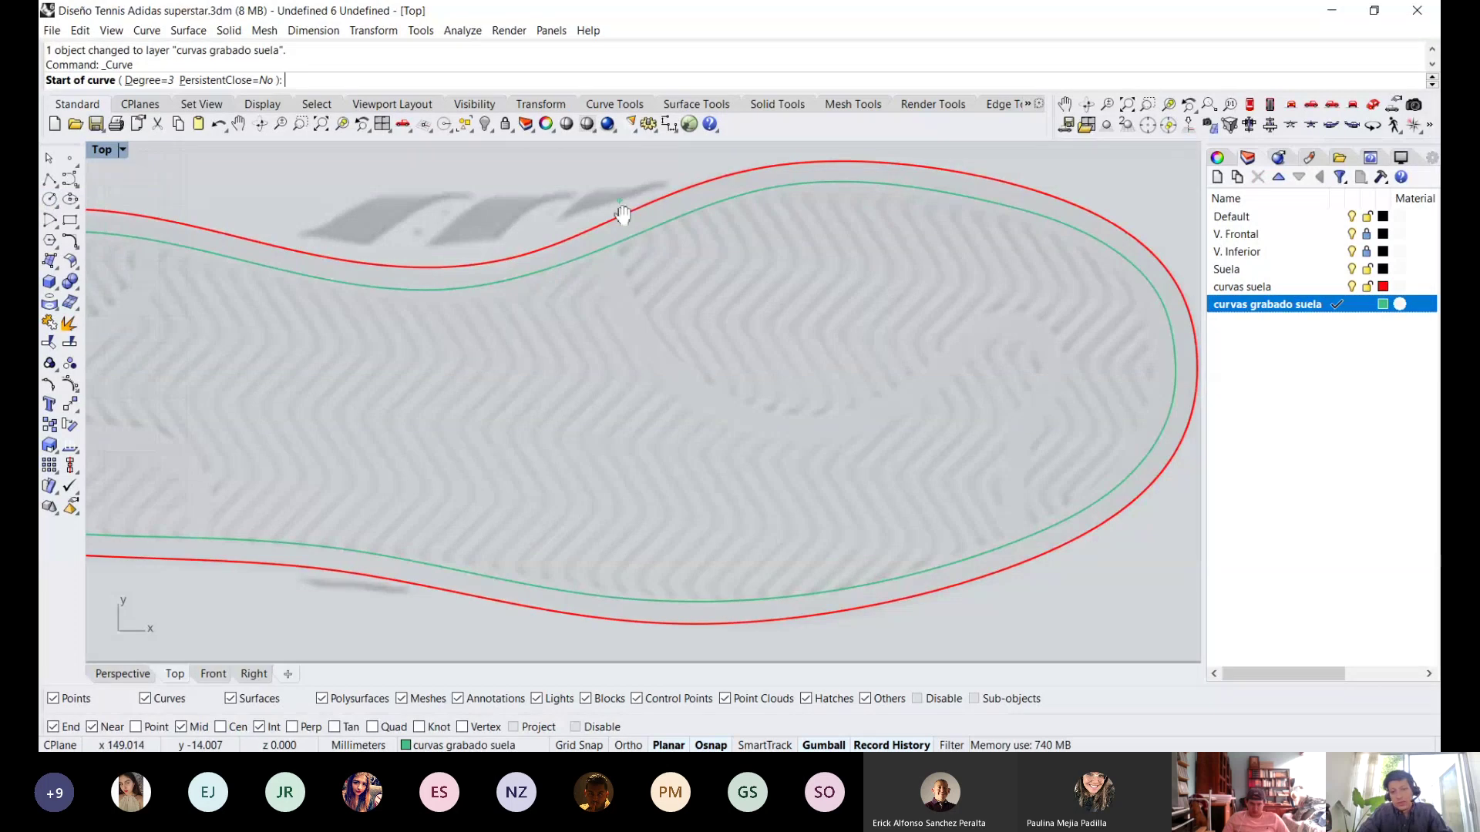
right_click_drag(623, 214, 565, 264)
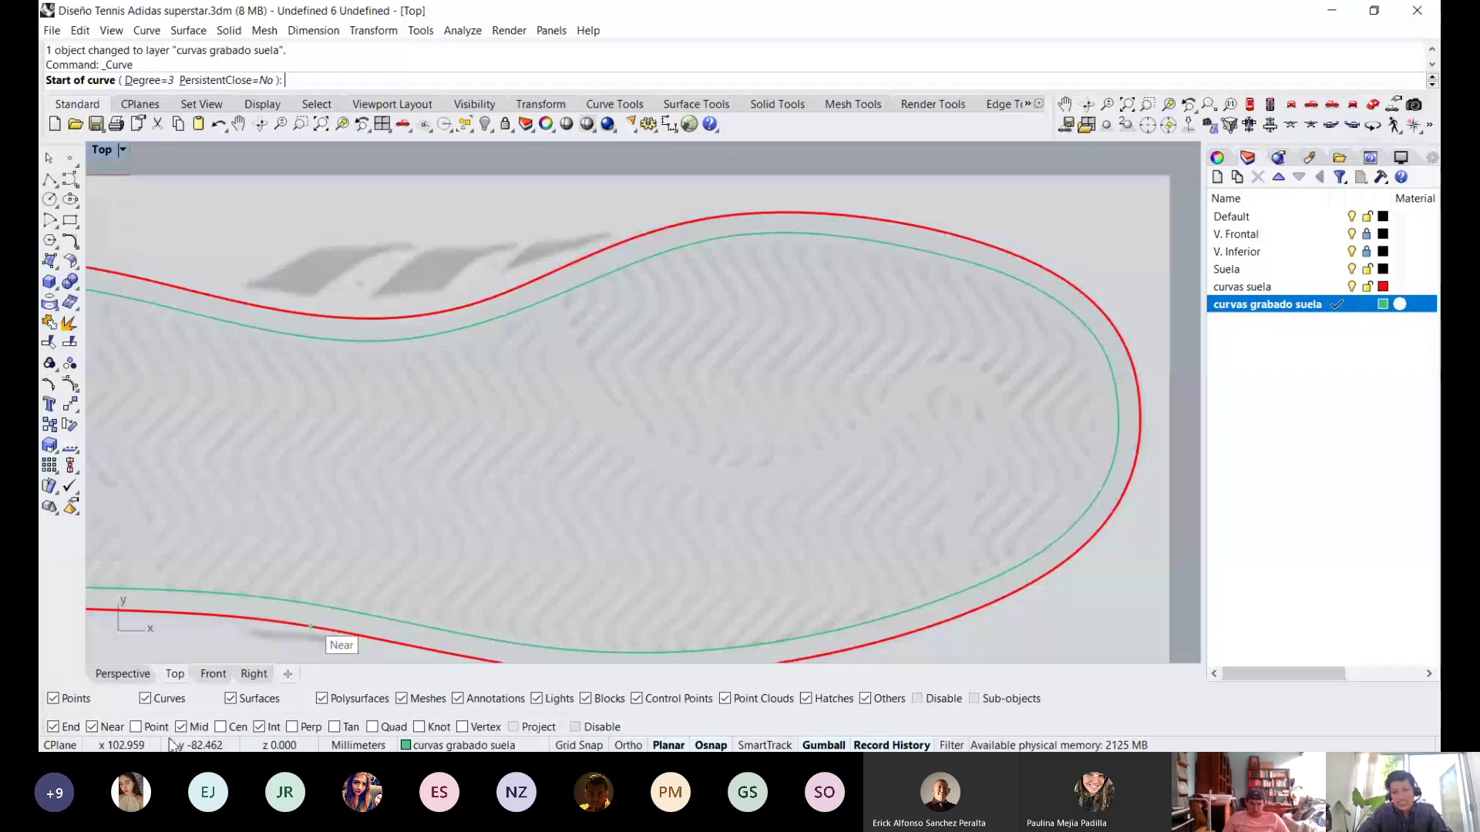
left_click(111, 728)
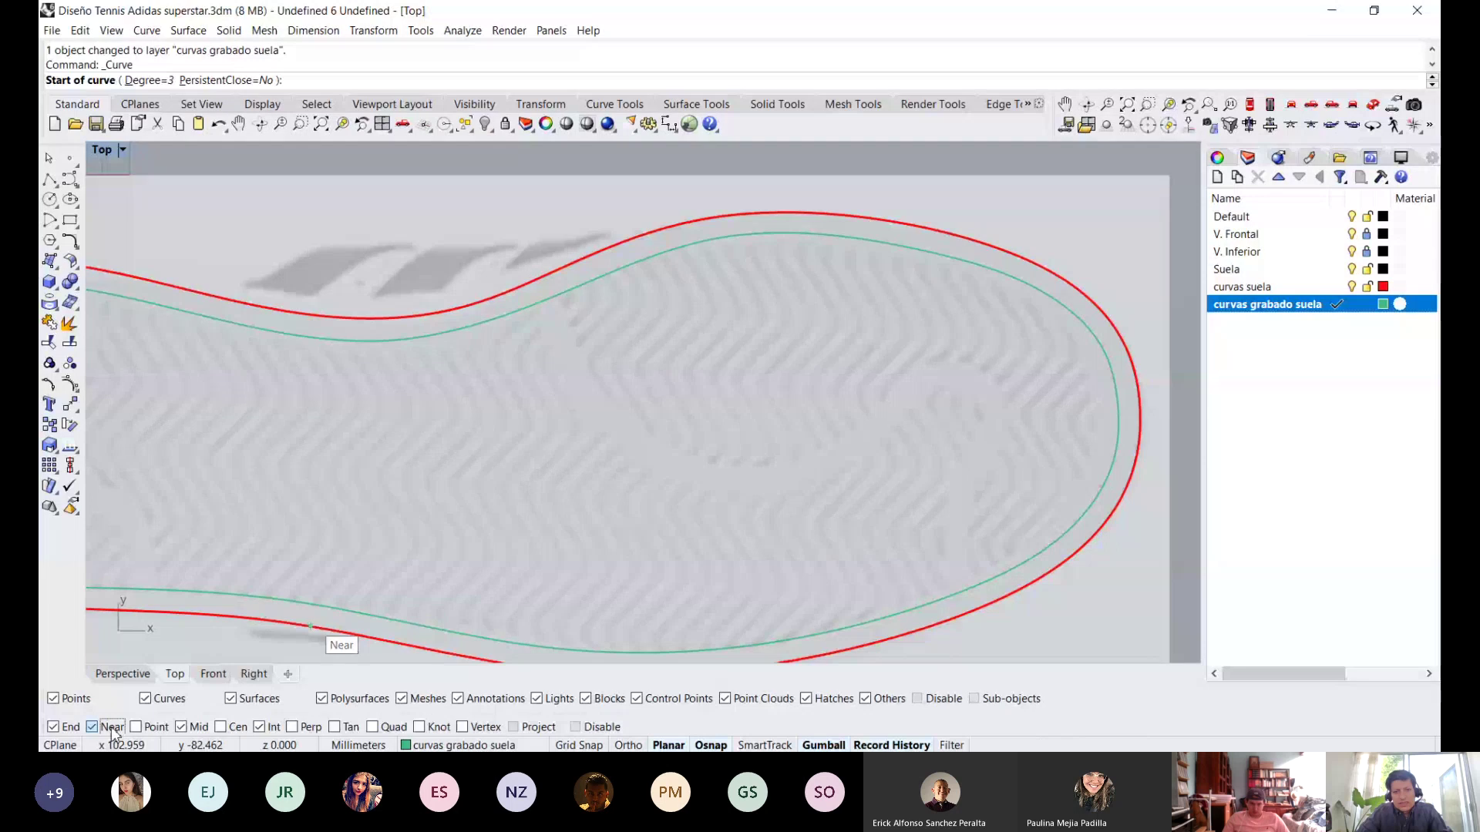
Draw an S-shaped curve across the forefoot tread boundary, with both ends extending beyond the red outline.
left_click(555, 216)
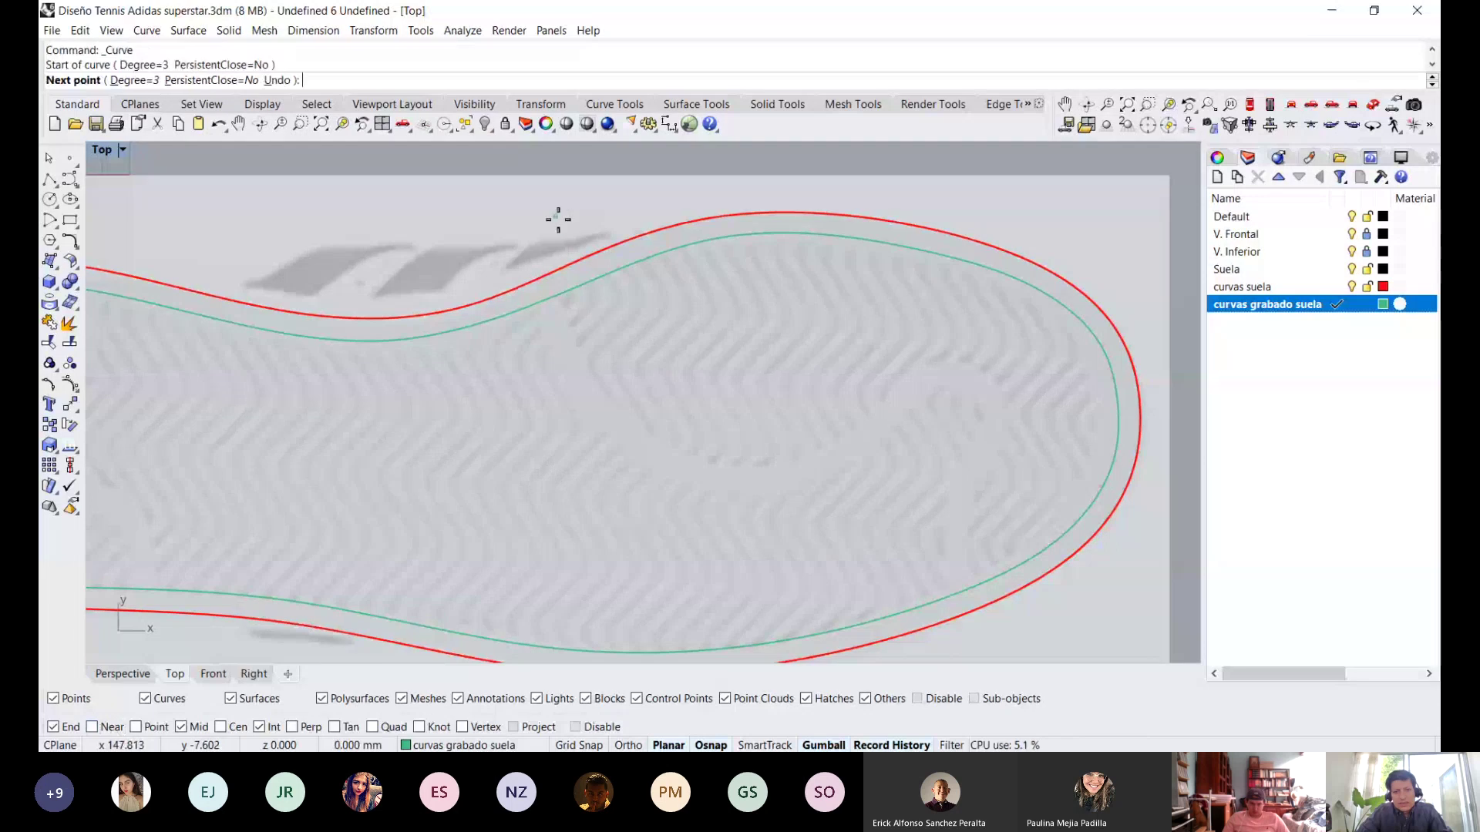
left_click(527, 364)
left_click(734, 501)
left_click(866, 439)
left_click(921, 340)
left_click(1023, 354)
left_click(1017, 445)
left_click(929, 547)
right_click(1026, 641)
Shift the forefoot curve's first two control points toward the toe and nudge the control point below its valley.
left_click(641, 418)
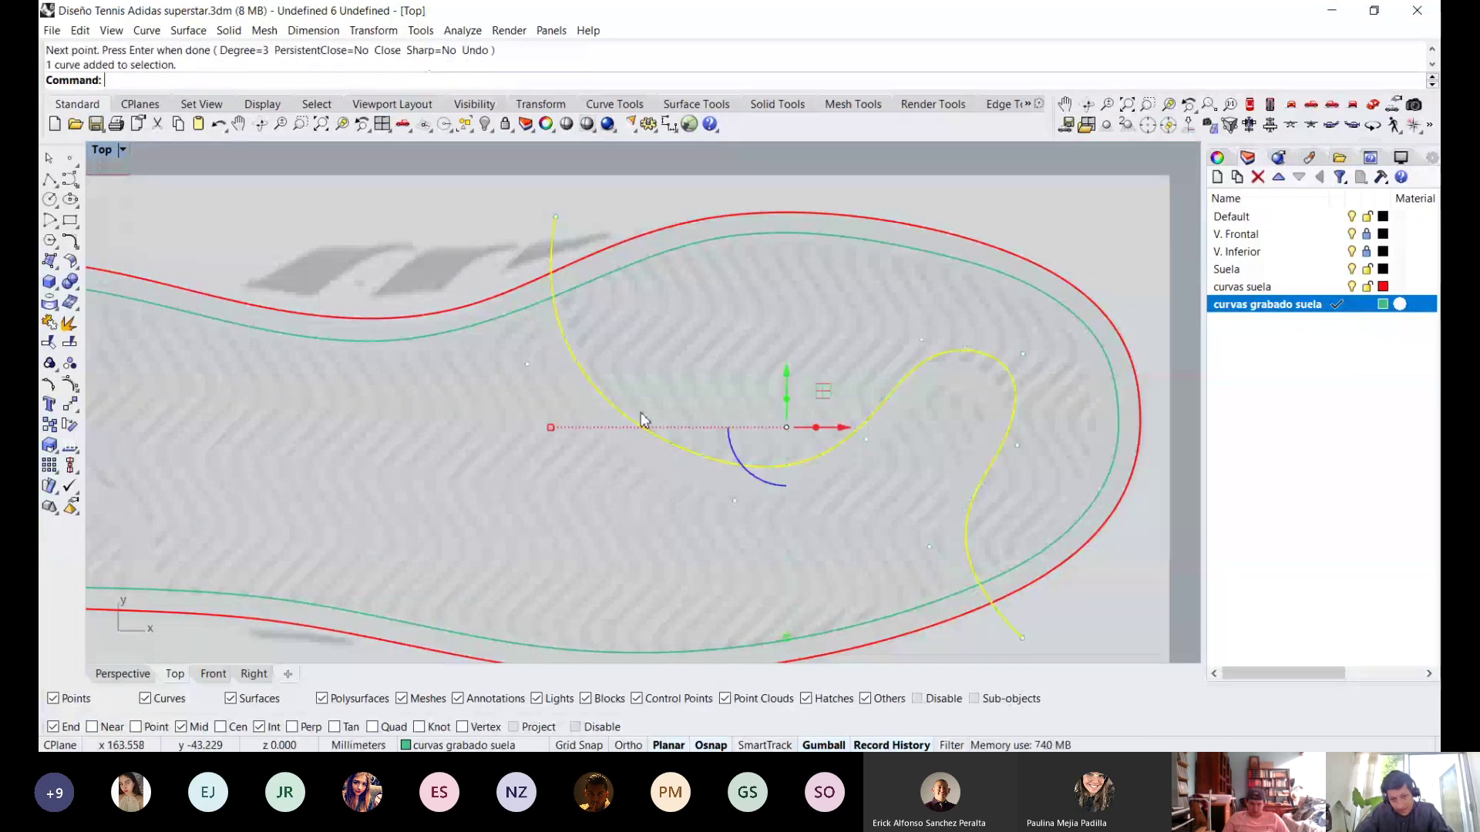
scroll(639, 413, "up", 2)
left_click(515, 285)
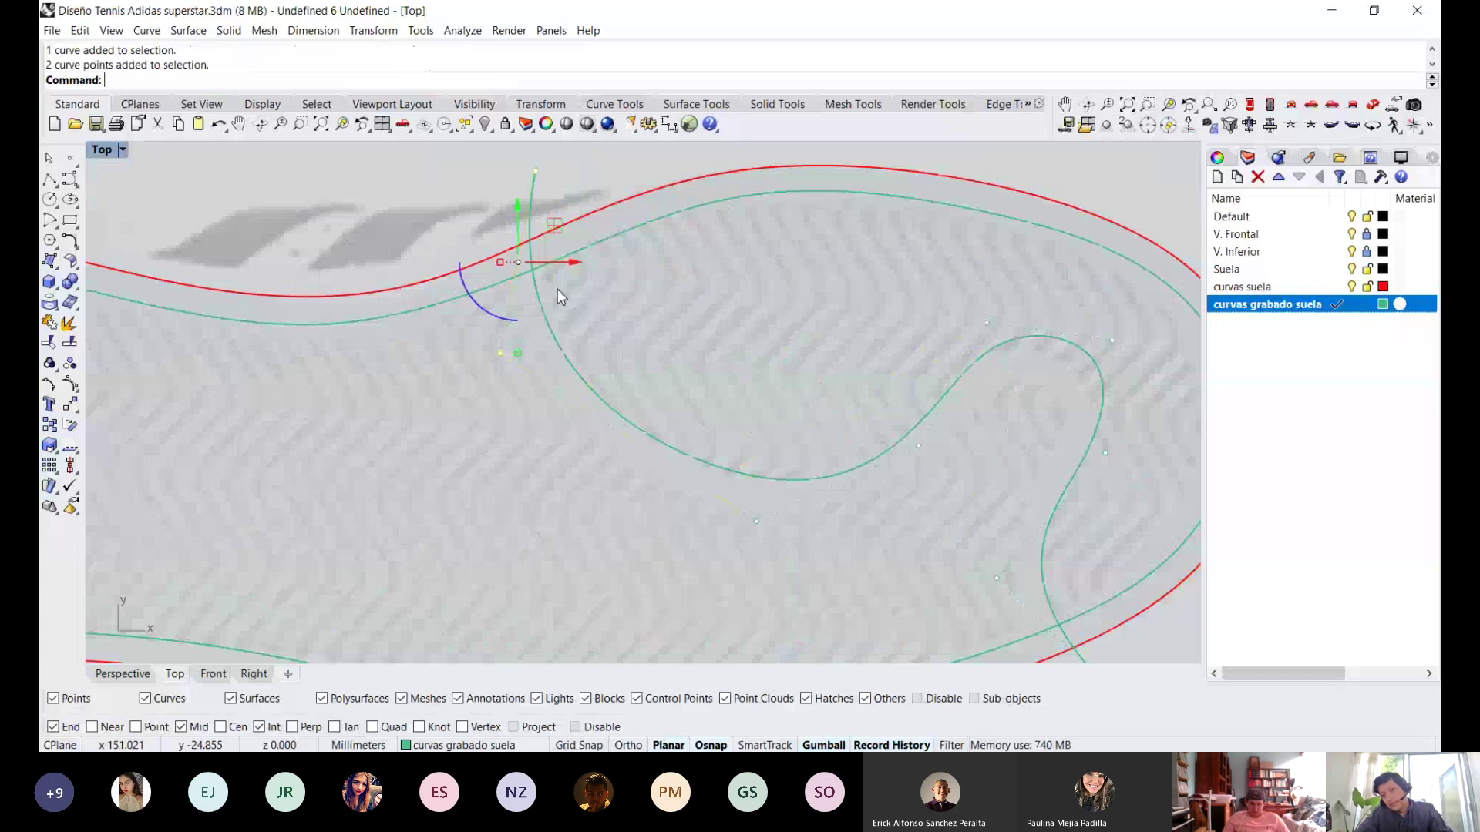
left_click_drag(558, 290, 569, 287)
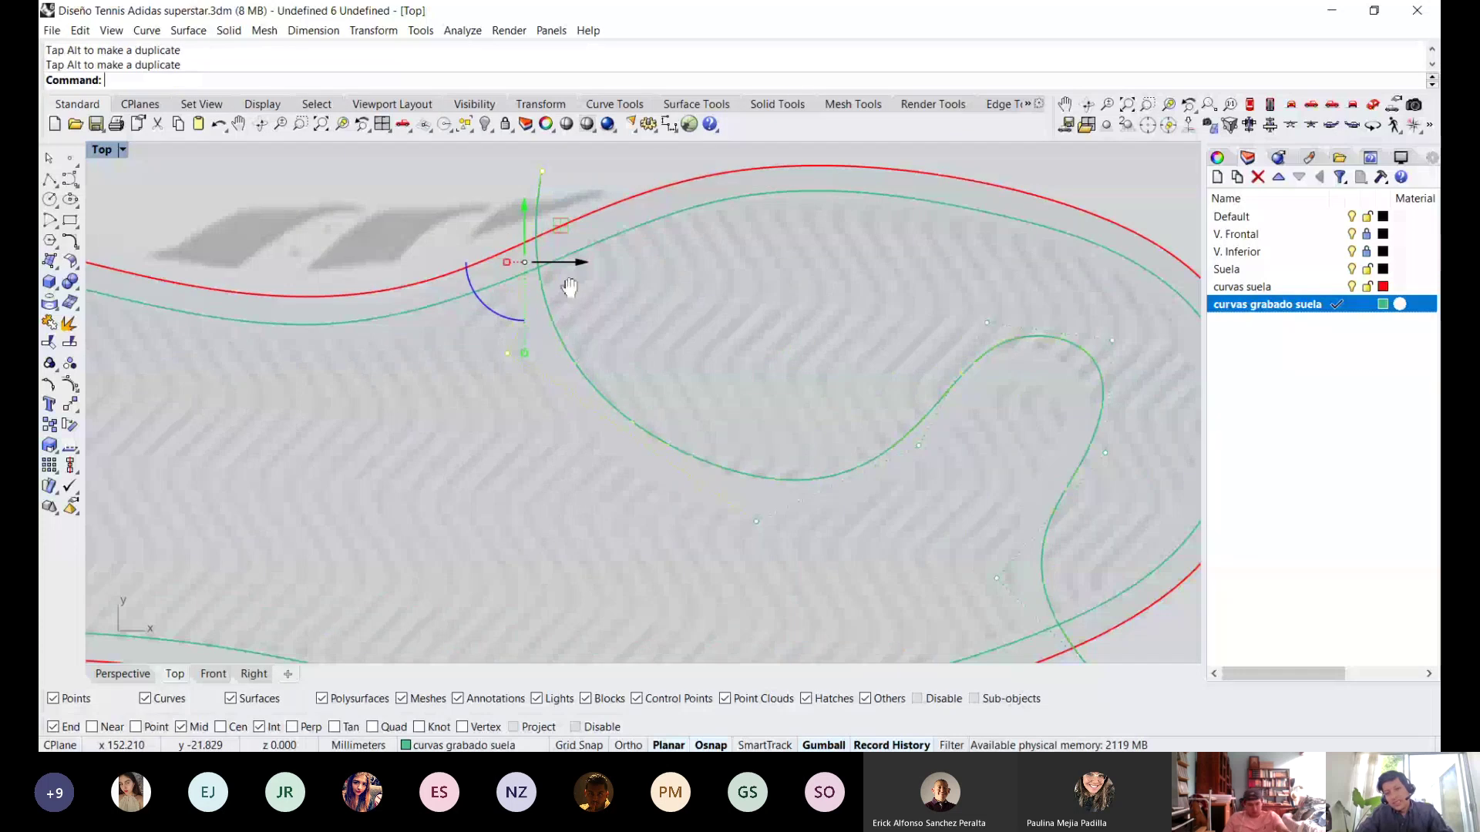
right_click_drag(569, 286, 507, 281)
left_click_drag(694, 515, 692, 518)
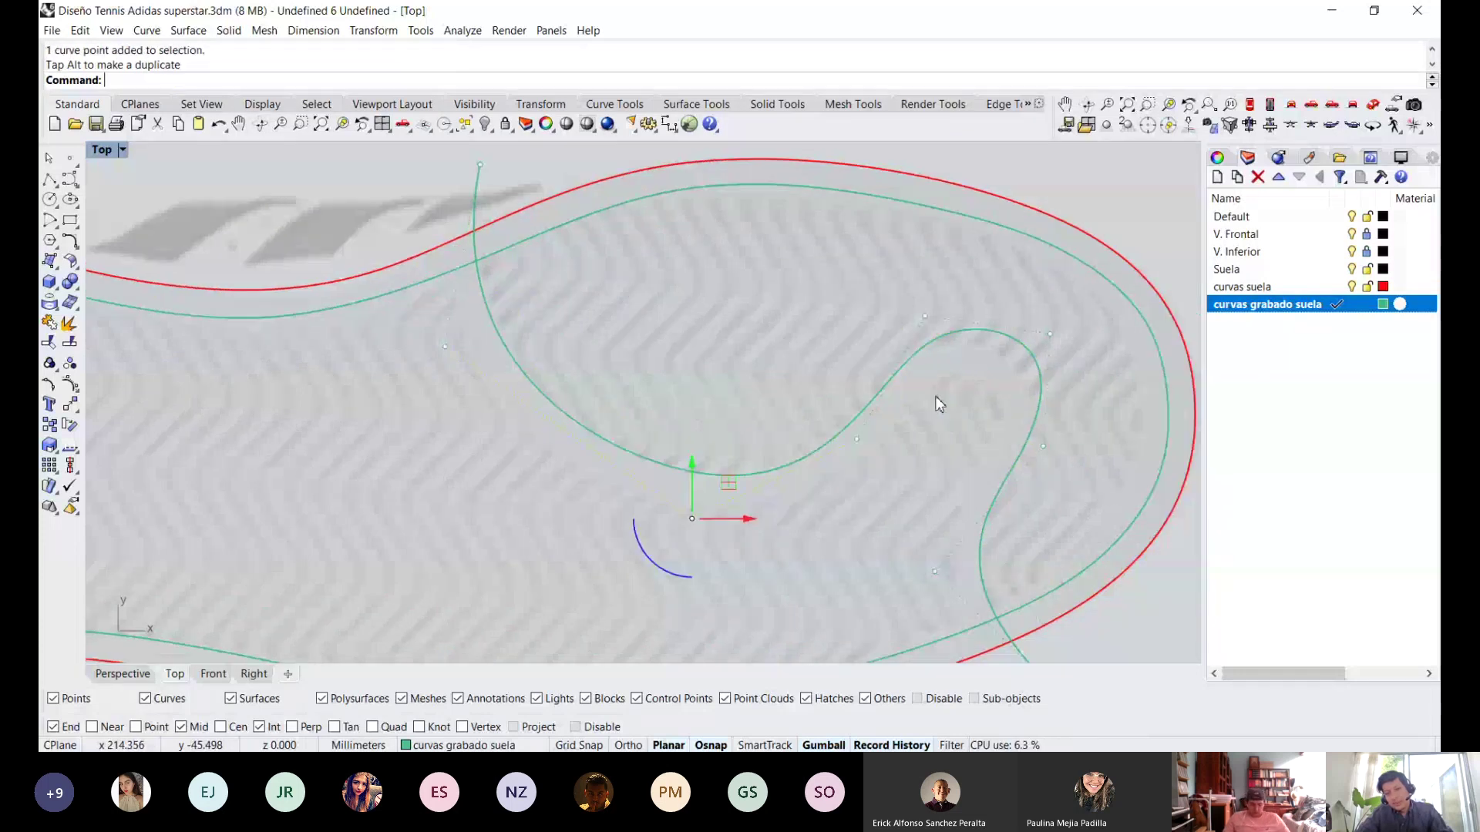
Lower the two control points above the forefoot curve's hump to follow the tread boundary in the reference.
scroll(1090, 348, "up", 5)
left_click_drag(1026, 325, 1004, 370)
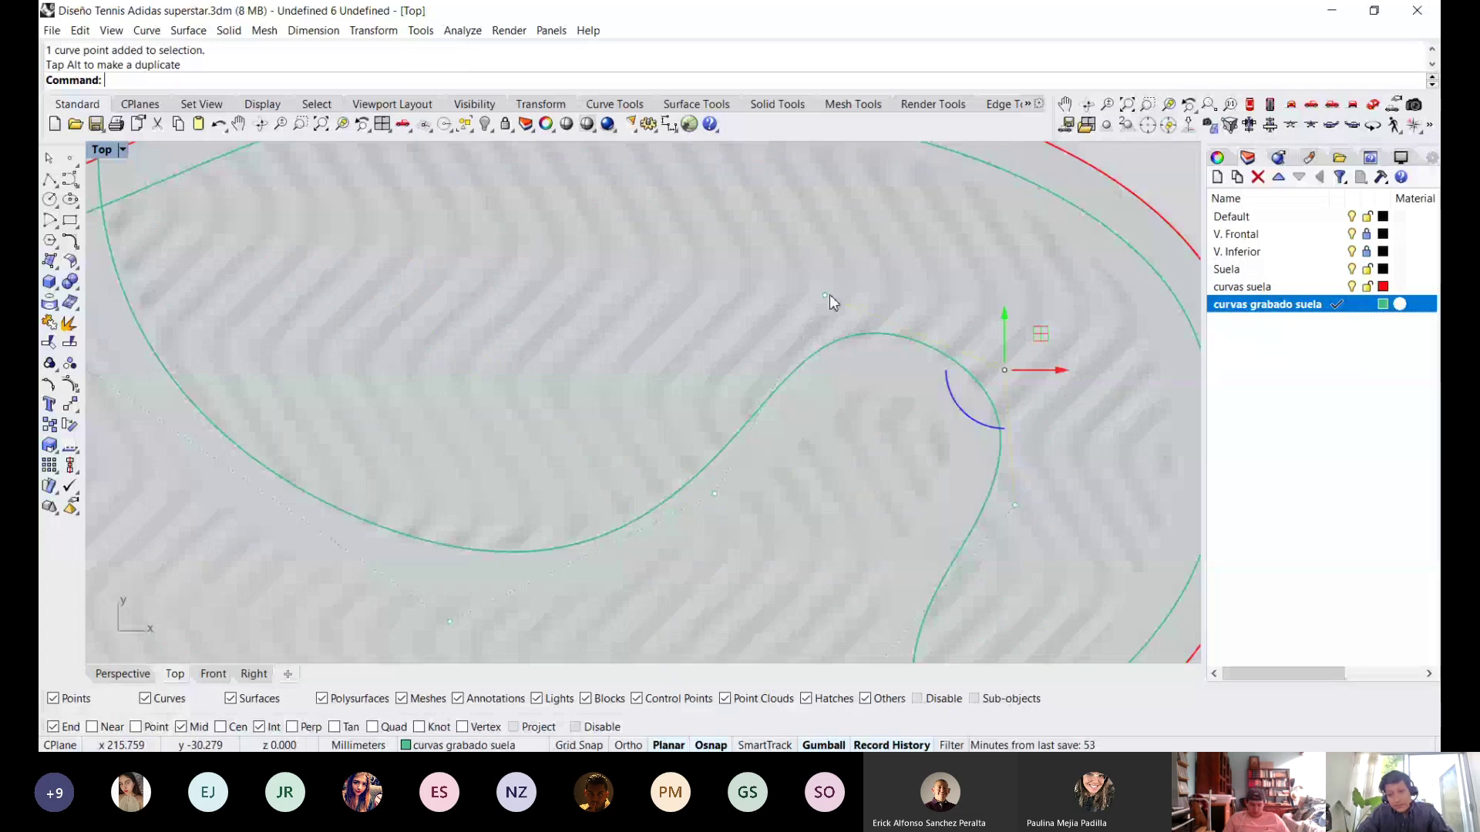
left_click_drag(825, 295, 811, 317)
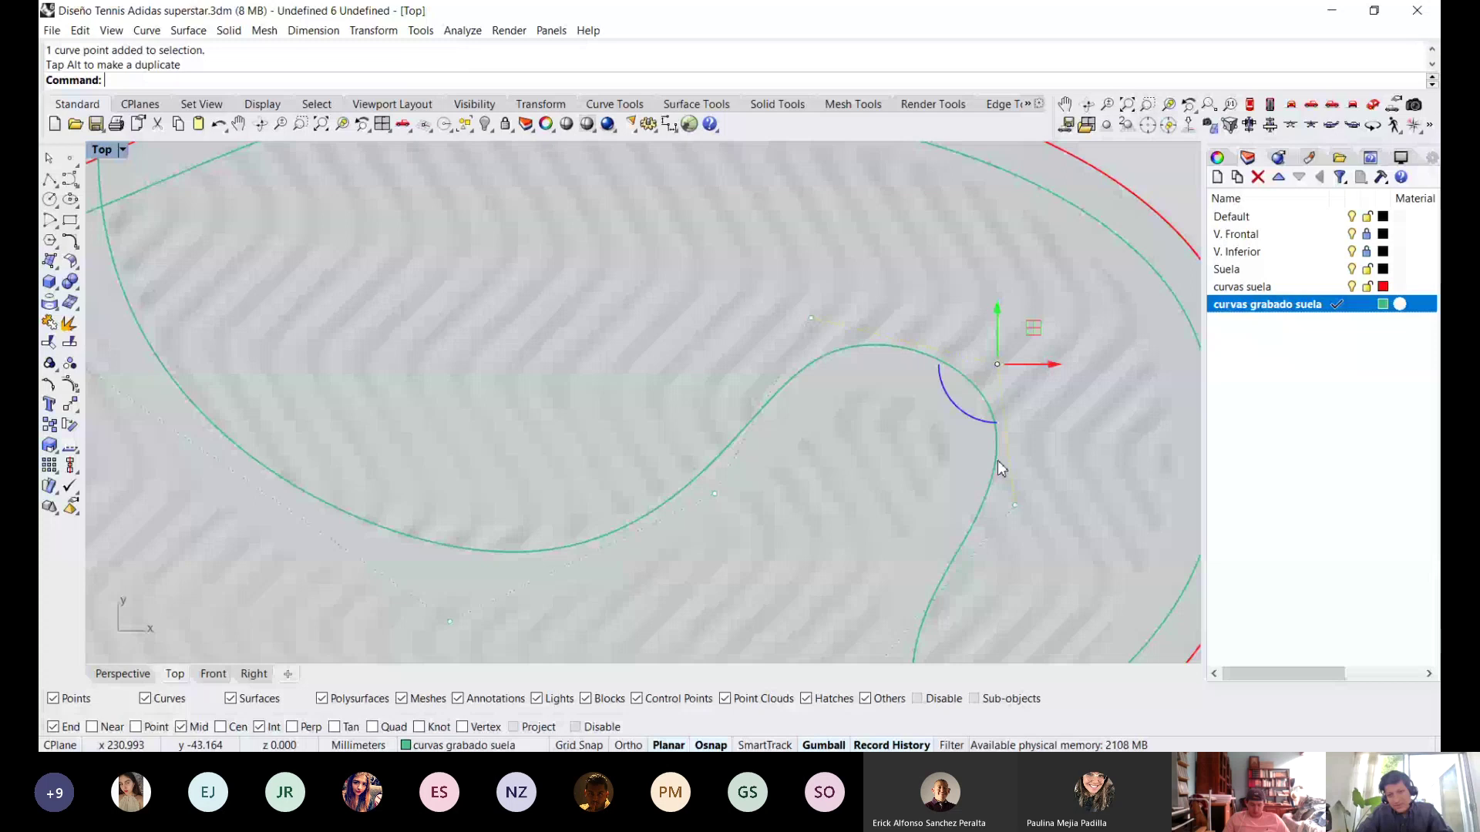
Adjust the control points at the lower end of the forefoot curve to follow the tread gap near the toe.
scroll(997, 461, "down", 4)
right_click_drag(997, 460, 939, 336)
scroll(939, 336, "up", 5)
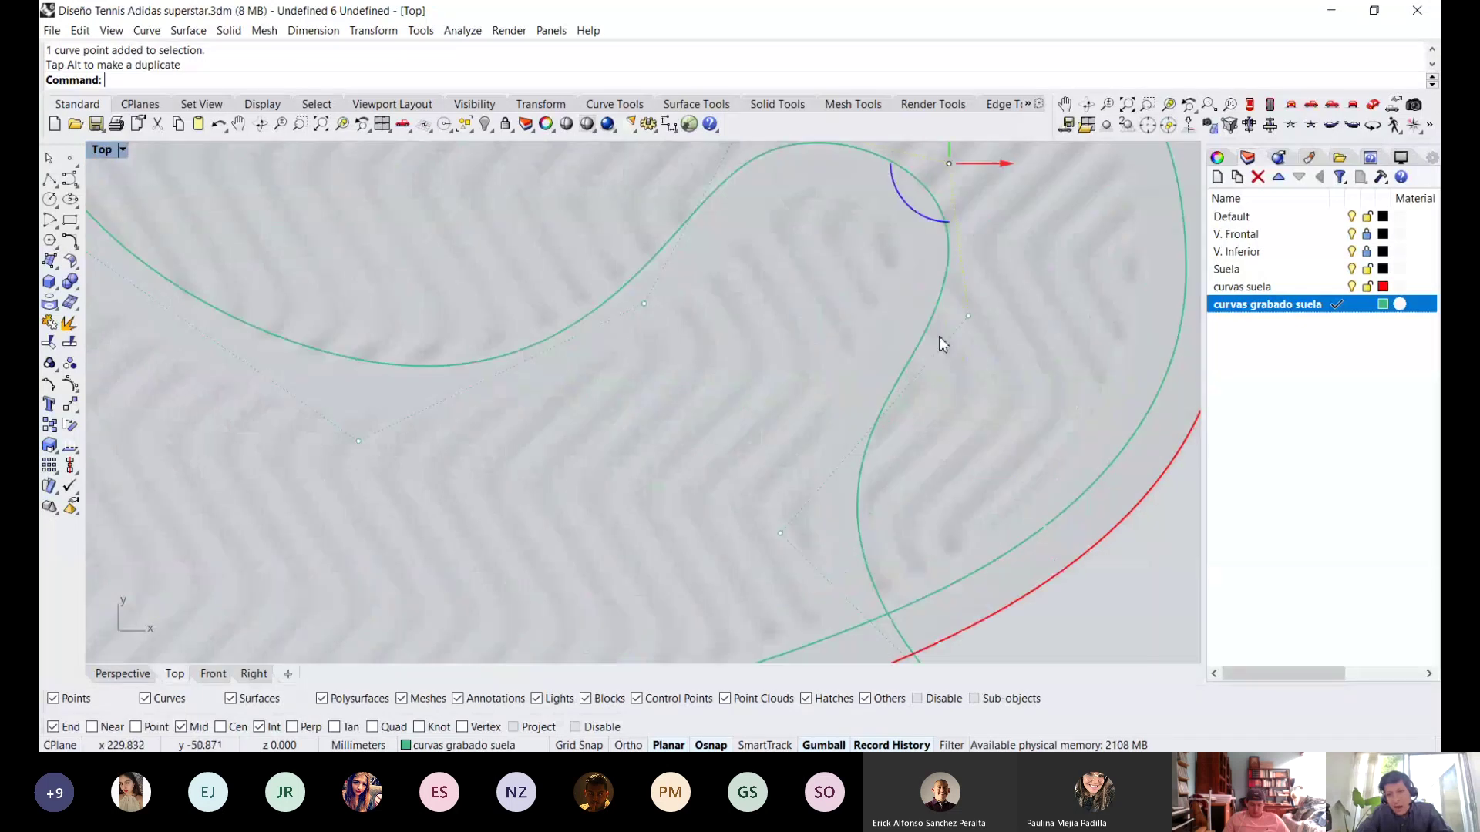
scroll(939, 343, "down", 3)
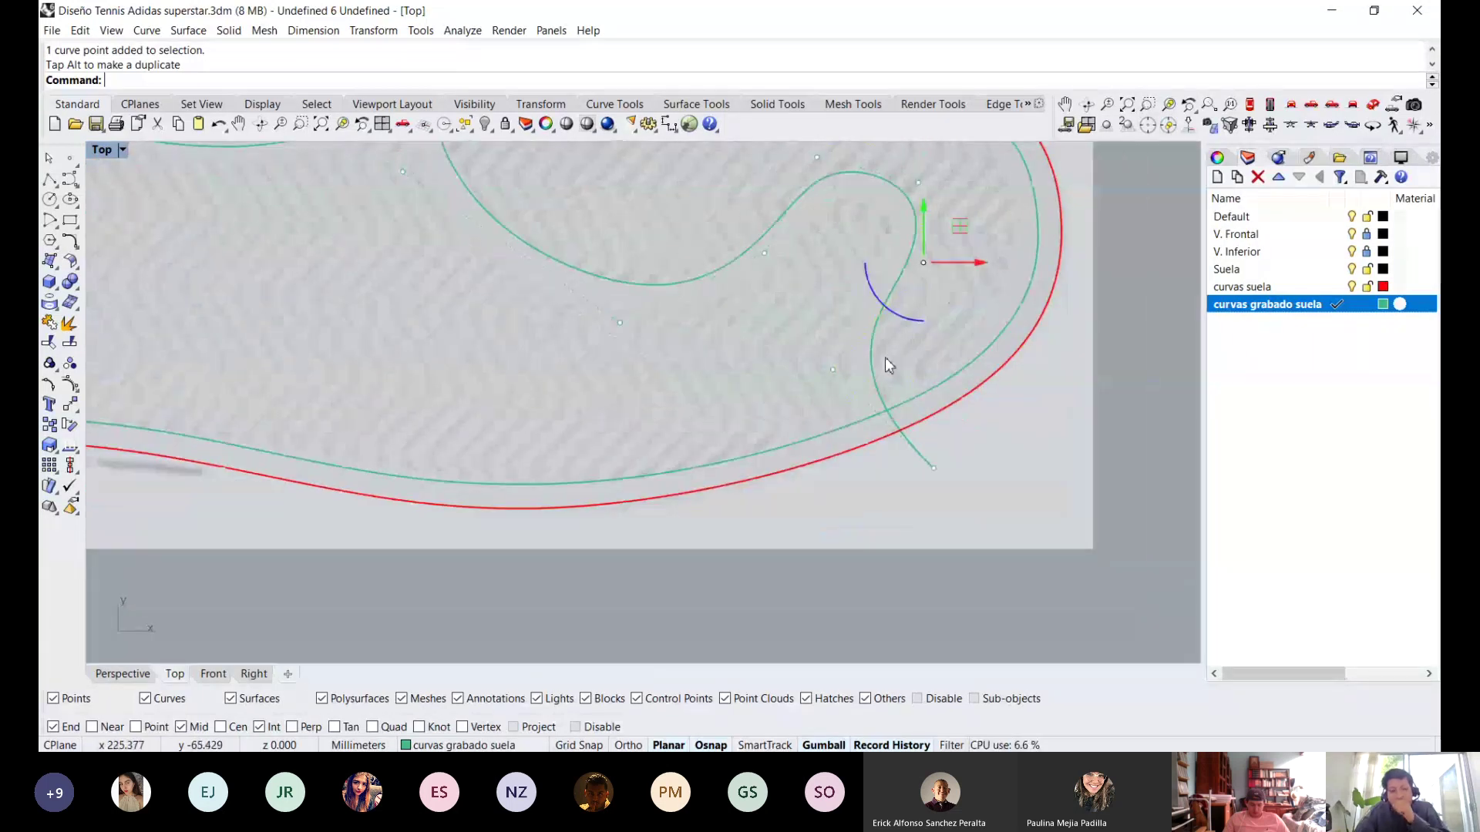
scroll(885, 358, "up", 2)
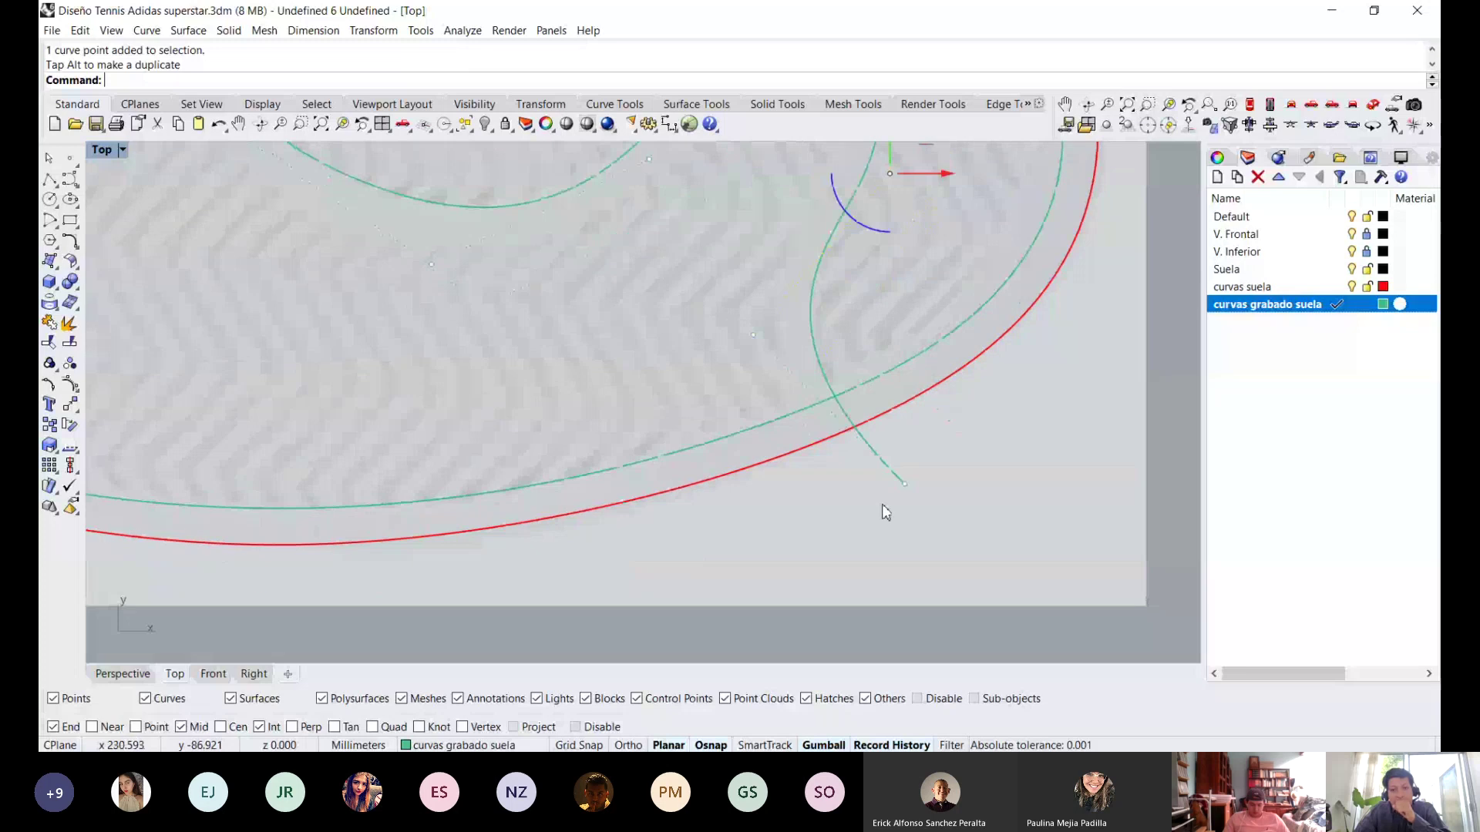
left_click(905, 484)
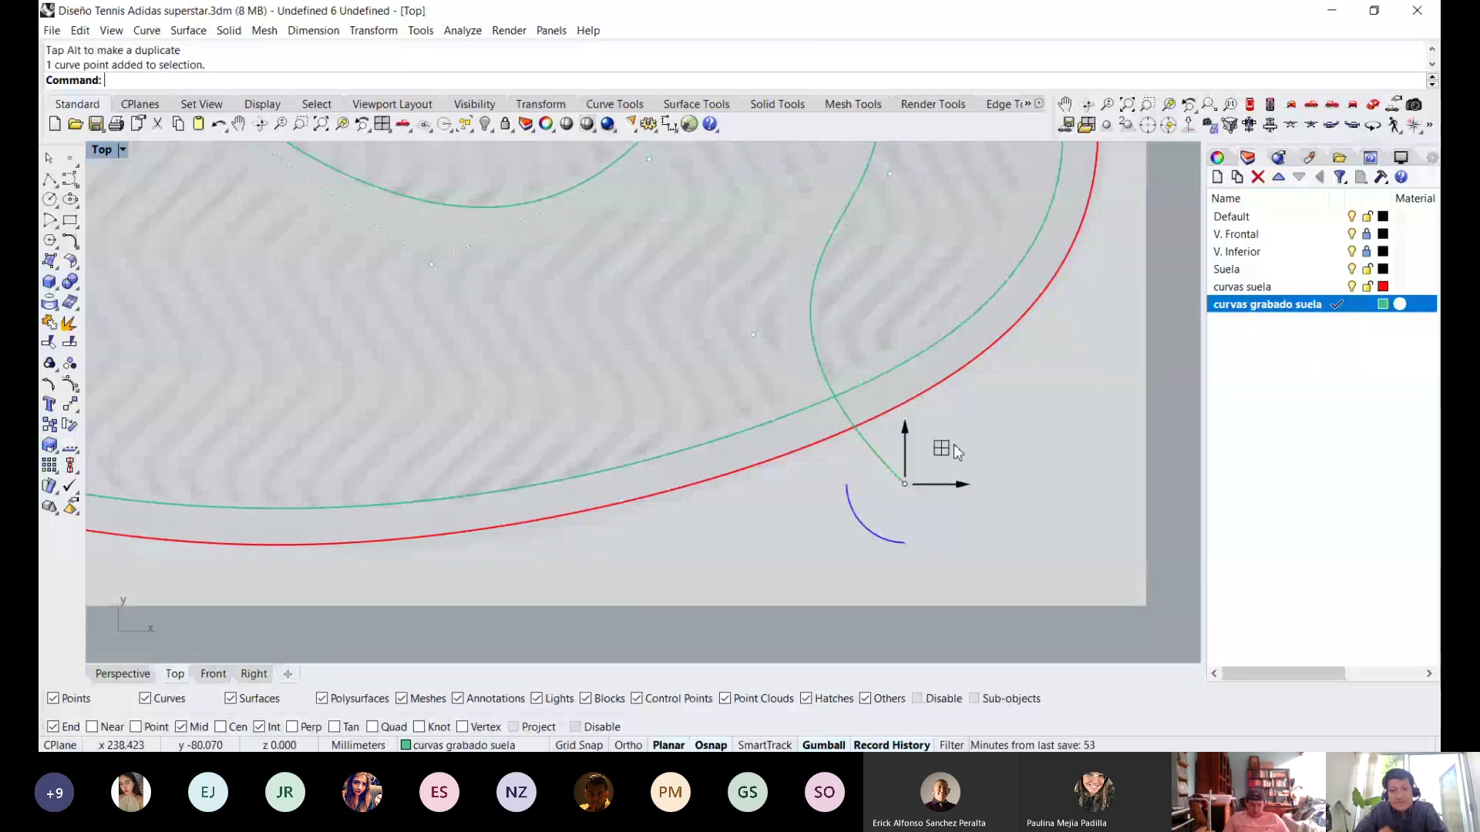
scroll(763, 301, "down", 2)
scroll(799, 263, "up", 2)
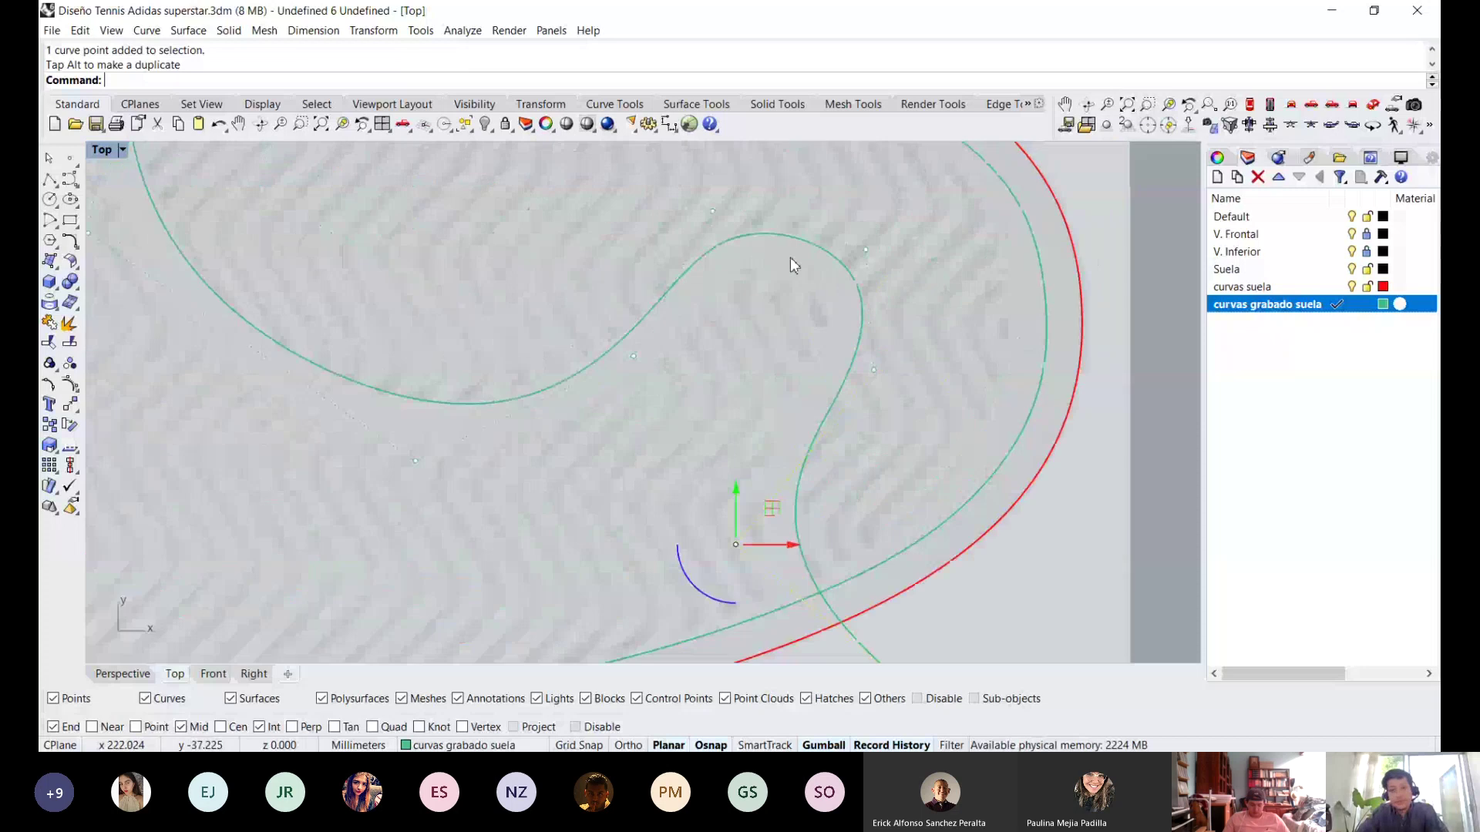
Fine-tune the control points around the forefoot curve's hump, middle slope and valley to match the reference.
scroll(794, 265, "up", 1)
left_click(884, 248)
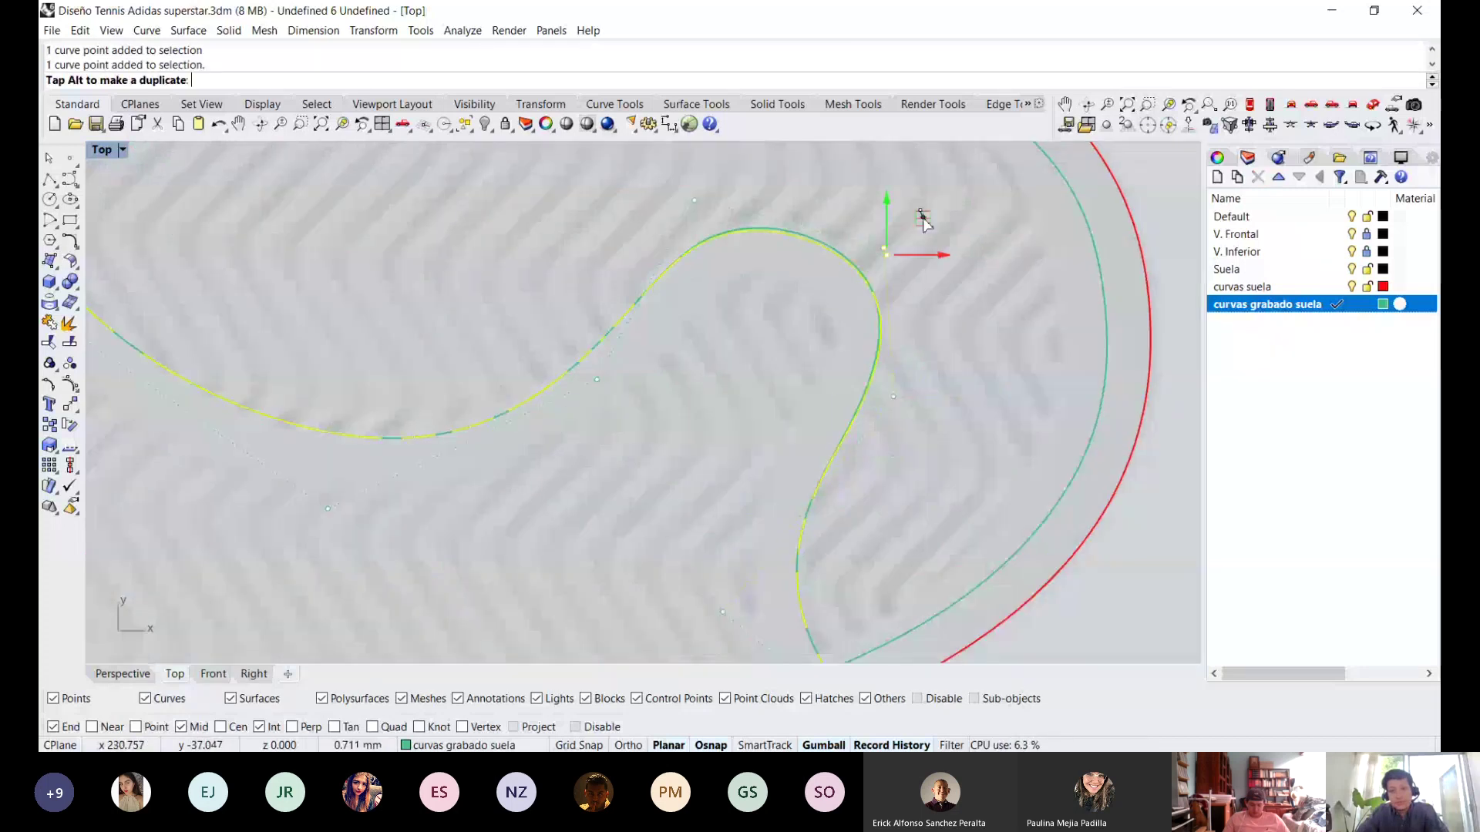
left_click_drag(923, 222, 914, 213)
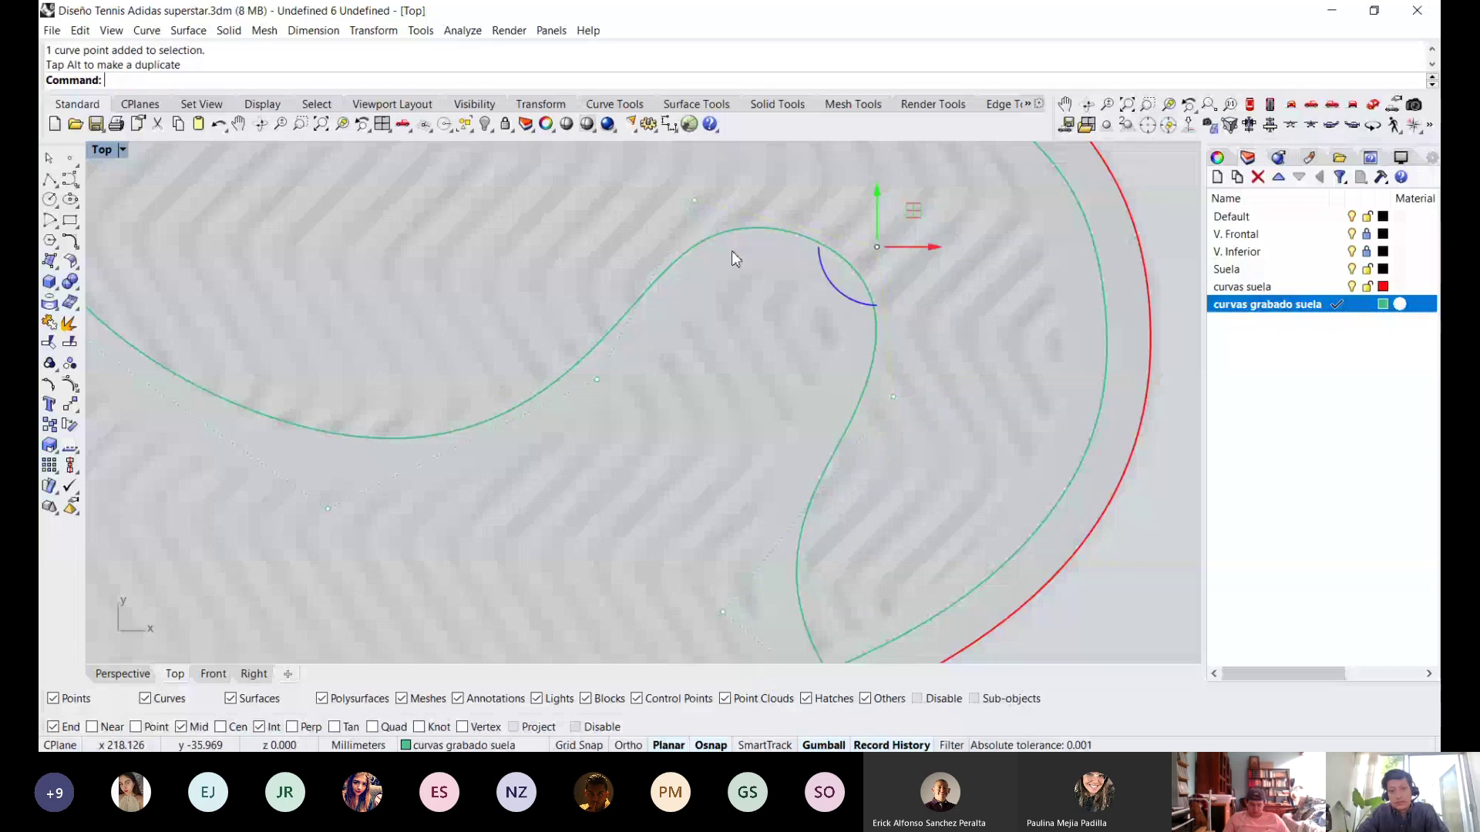
left_click(596, 379)
left_click_drag(633, 343, 637, 330)
right_click_drag(291, 560, 545, 534)
left_click(583, 482)
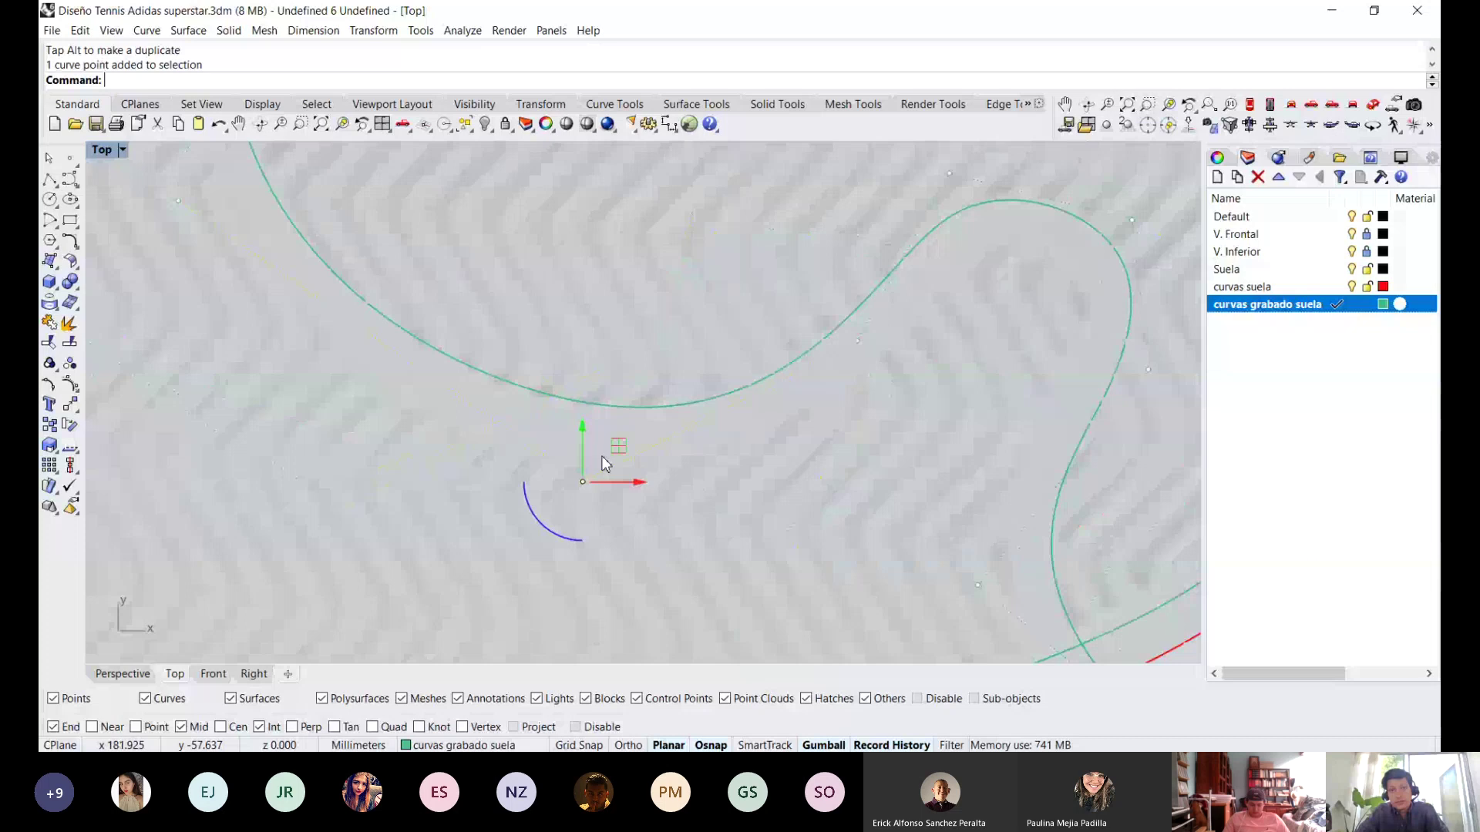
key("ctrl")
left_click_drag(626, 449, 617, 455)
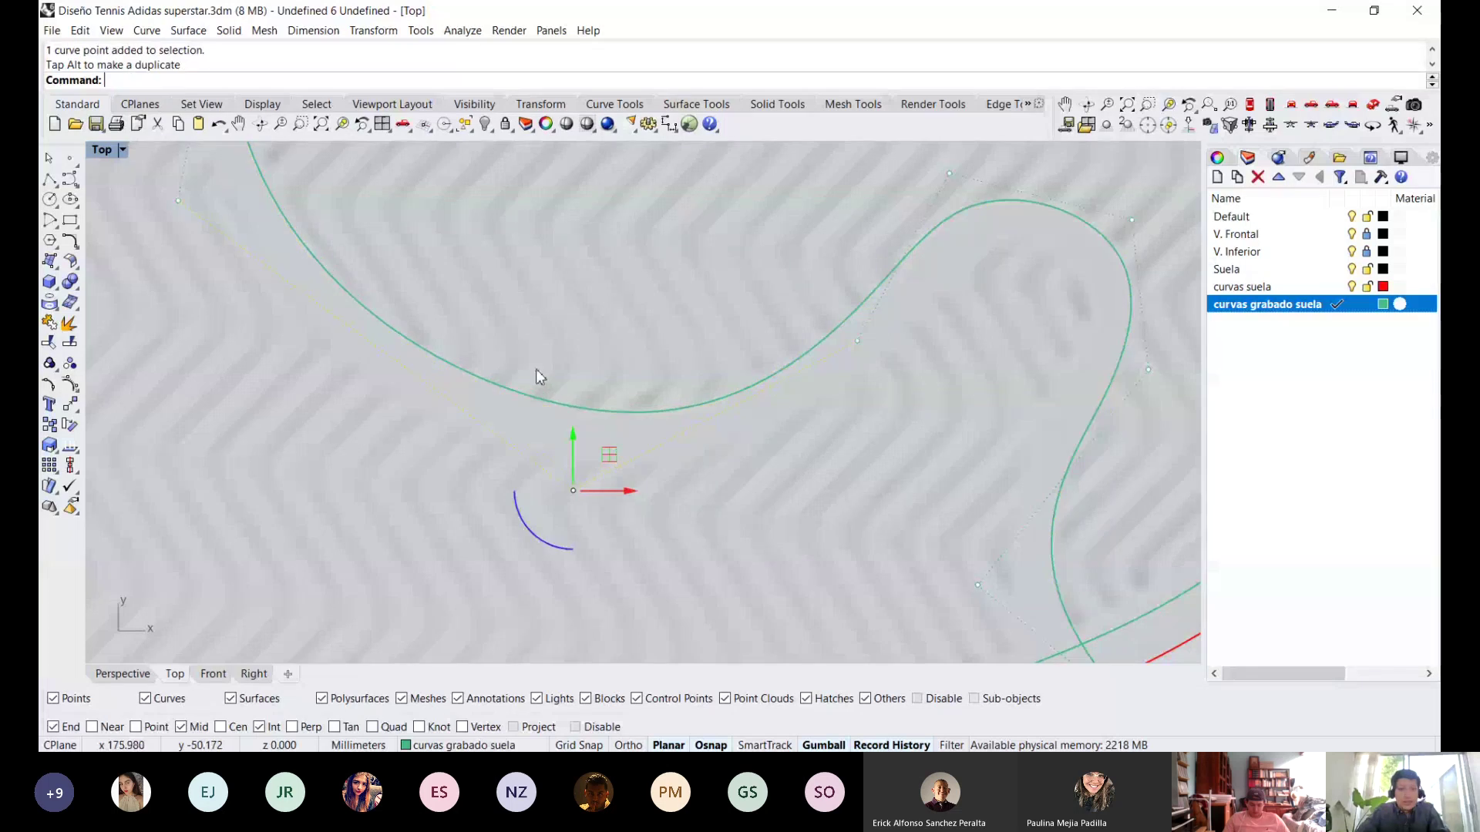
Draw a C-shaped control point curve around the heel's central tread area, with both ends extending beyond the red outline.
scroll(535, 369, "down", 10)
key("Escape")
right_click(333, 425)
right_click_drag(284, 293, 493, 254)
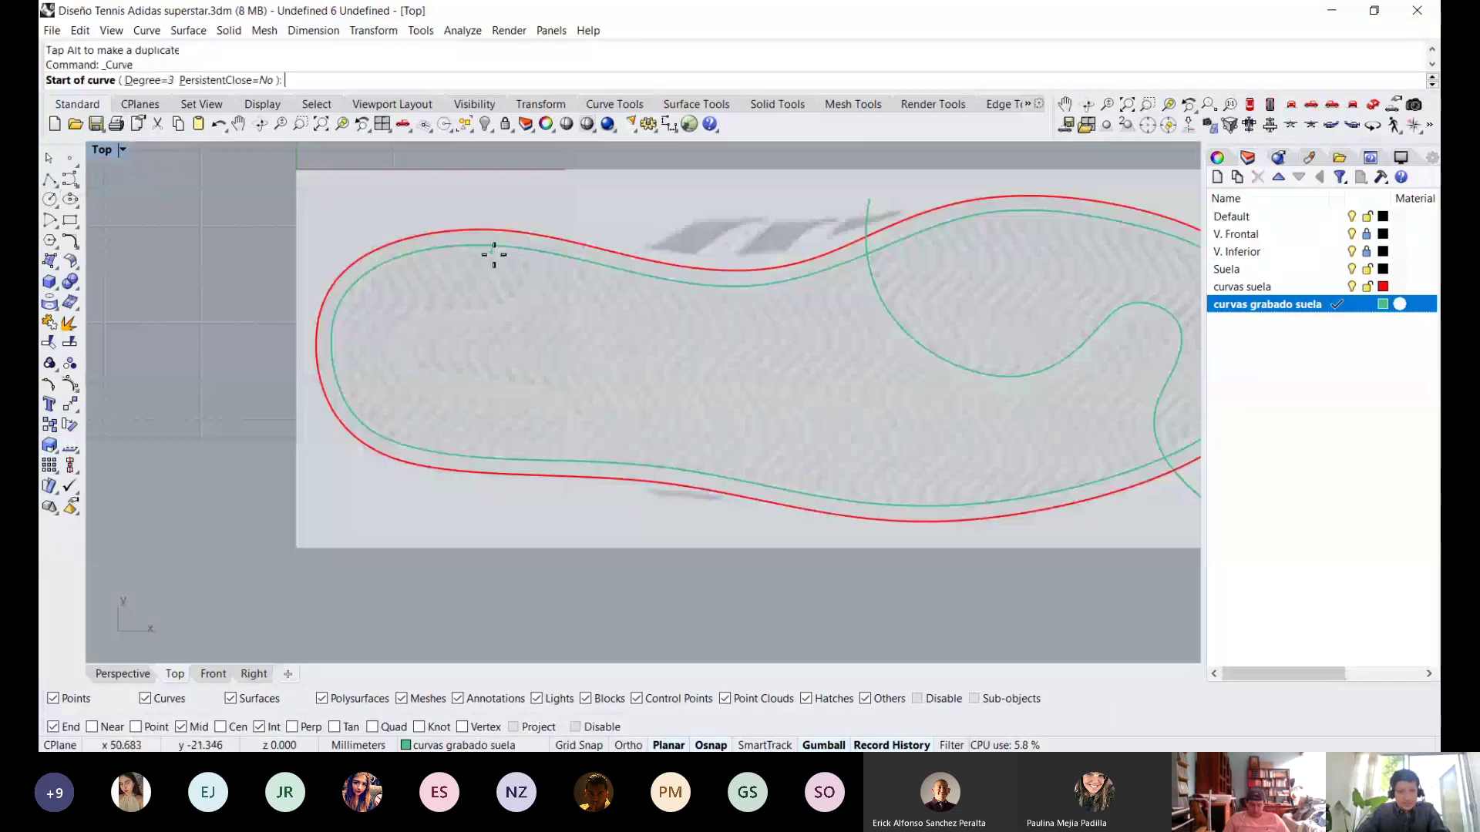
scroll(491, 252, "up", 8)
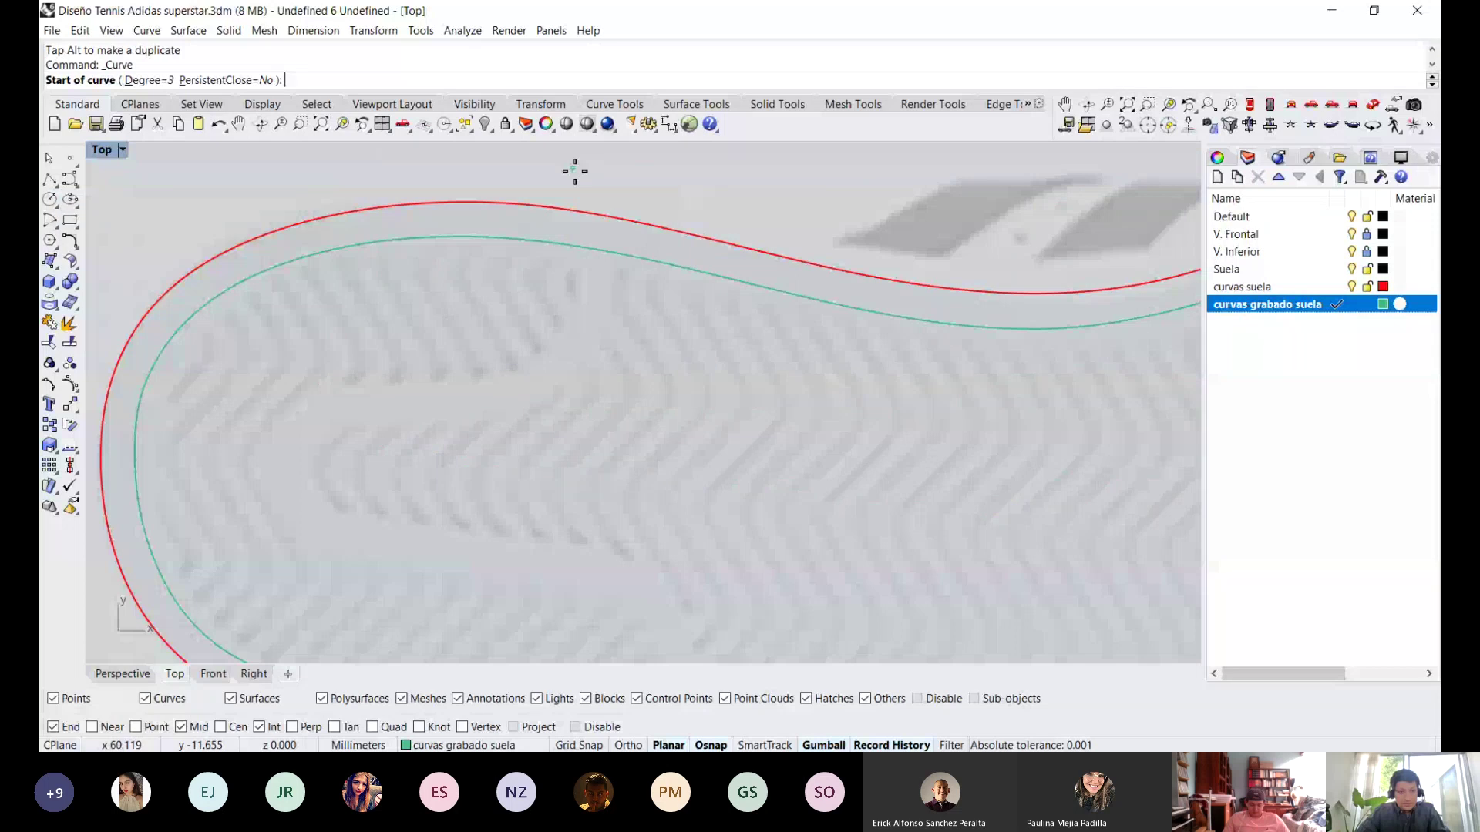
left_click(572, 168)
left_click(591, 346)
left_click(530, 423)
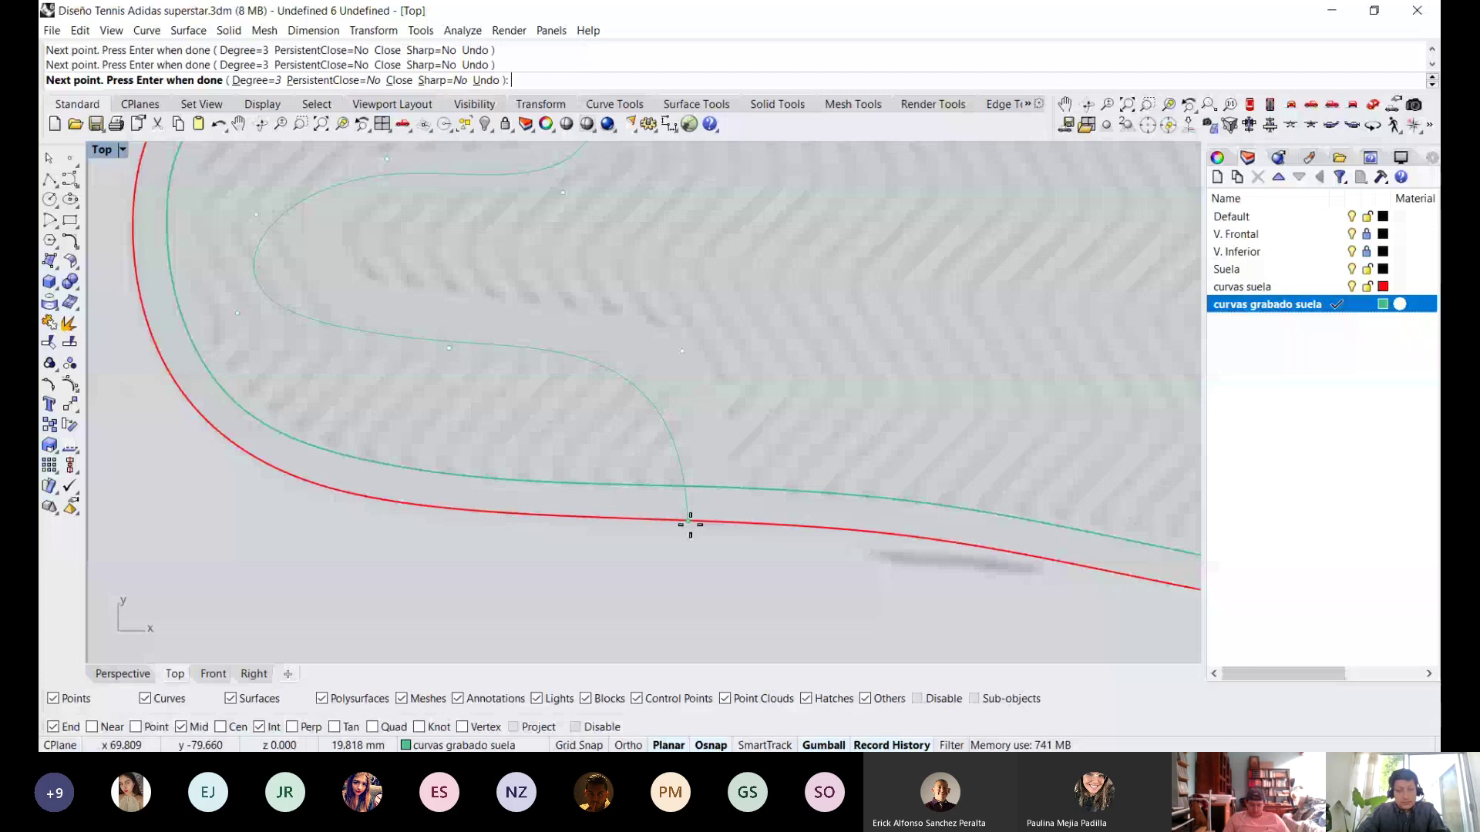
left_click(699, 435)
left_click(668, 615)
right_click_drag(657, 262, 631, 411)
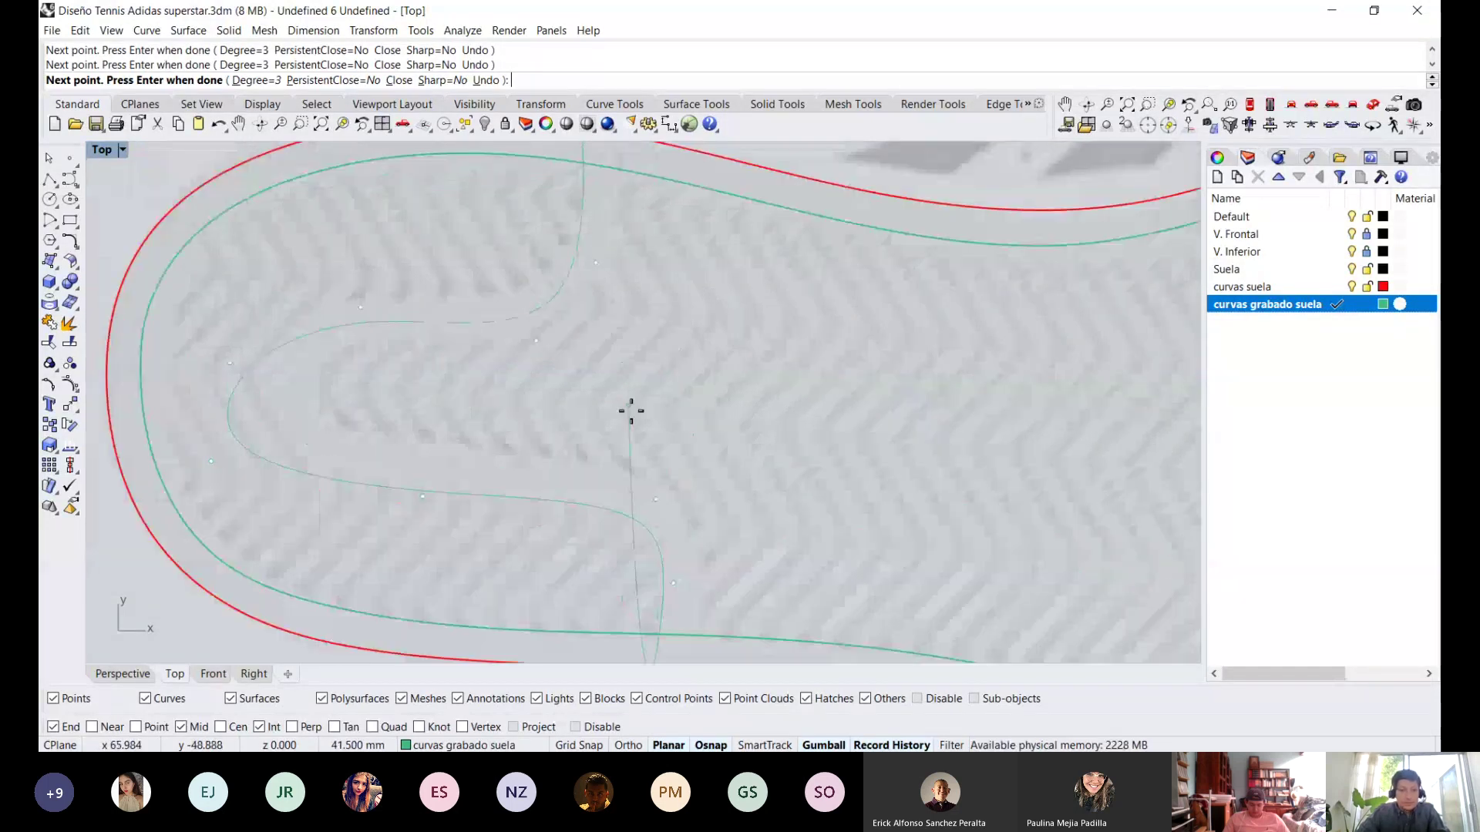
key("Return")
Move the two control points at the heel curve's rounded end inward and up to match the tread gap.
scroll(627, 416, "down", 2)
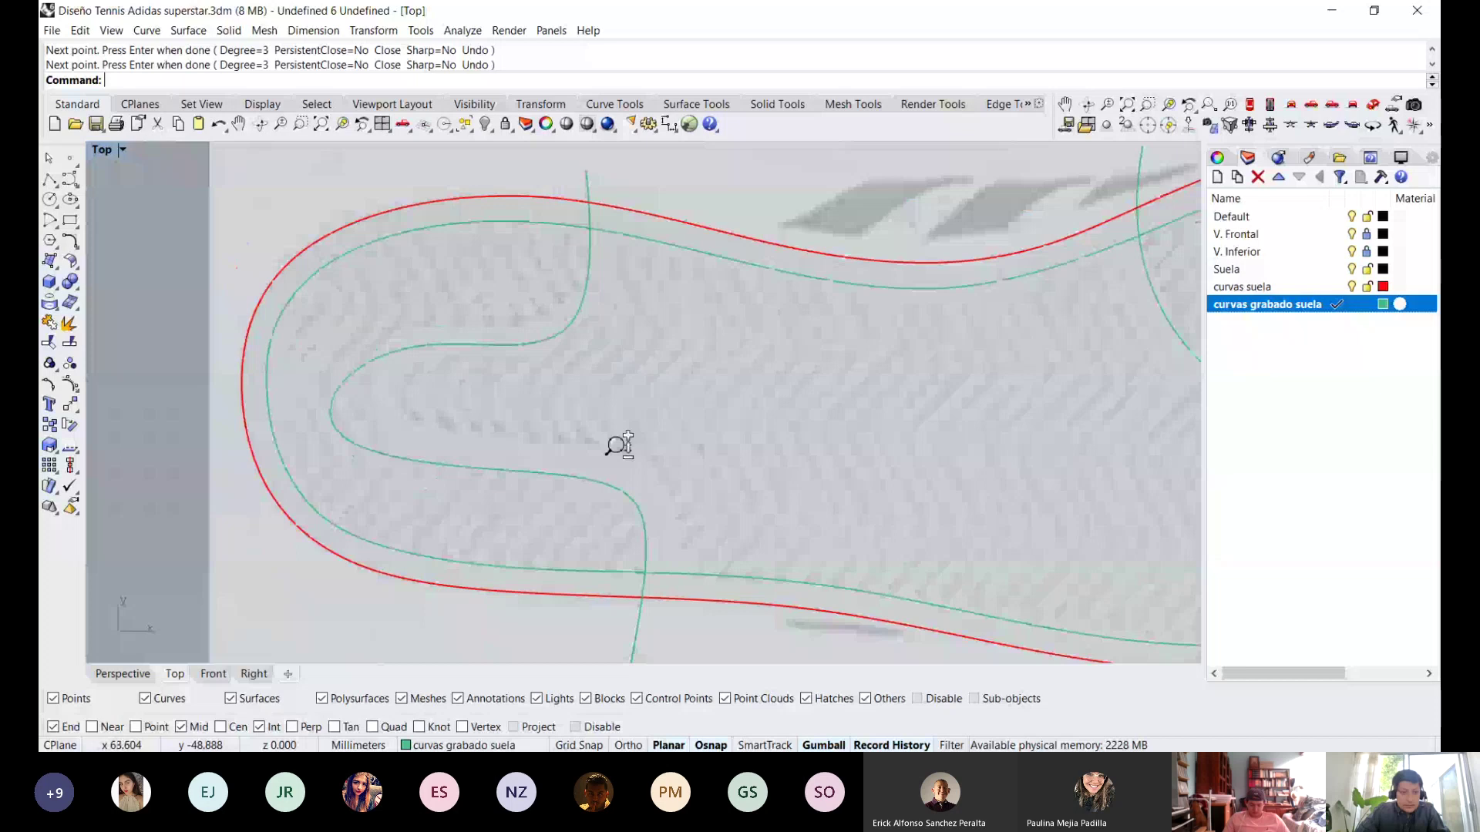
scroll(619, 446, "down", 2)
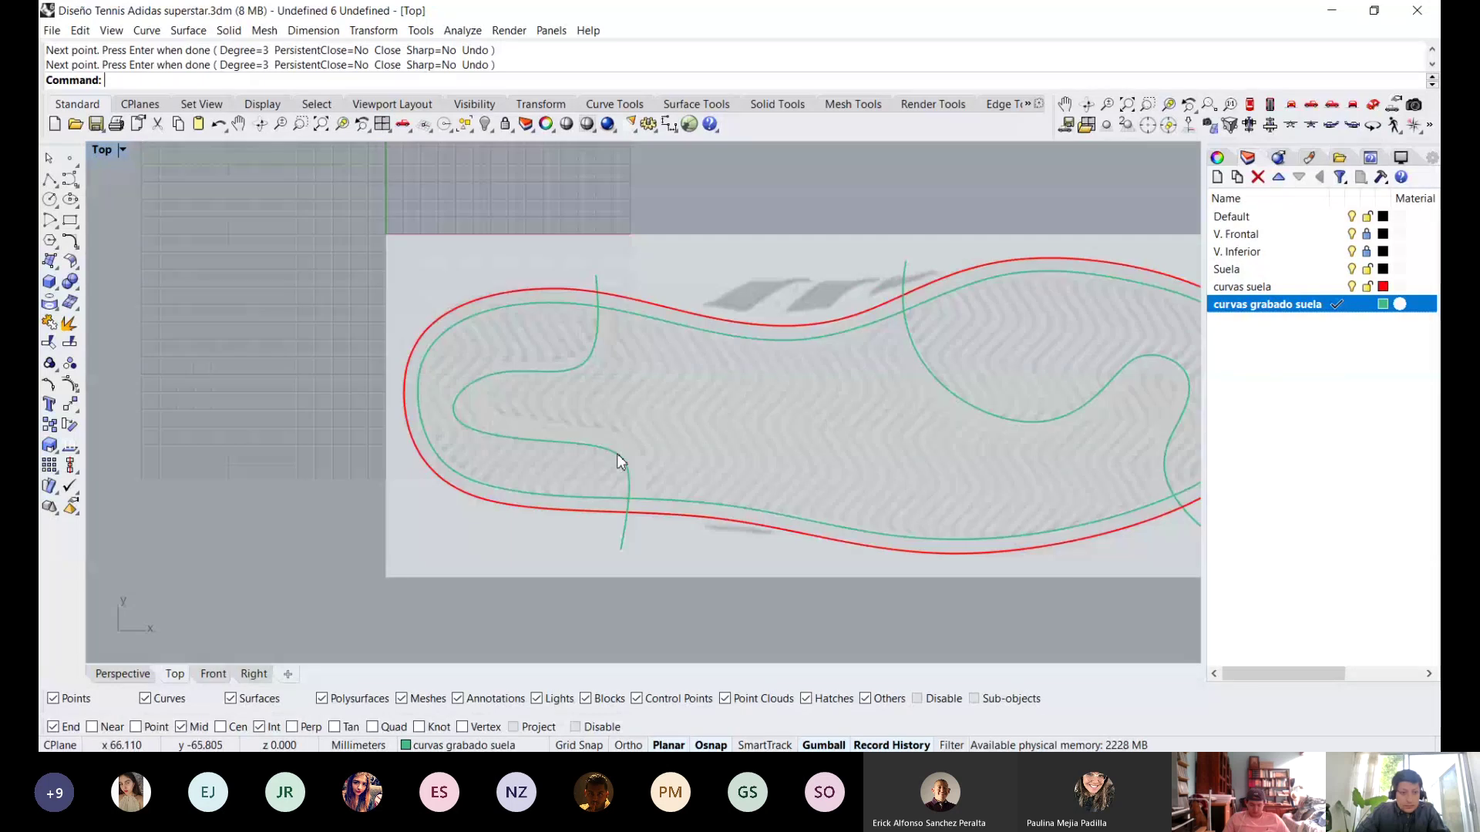
left_click(616, 454)
scroll(455, 344, "up", 4)
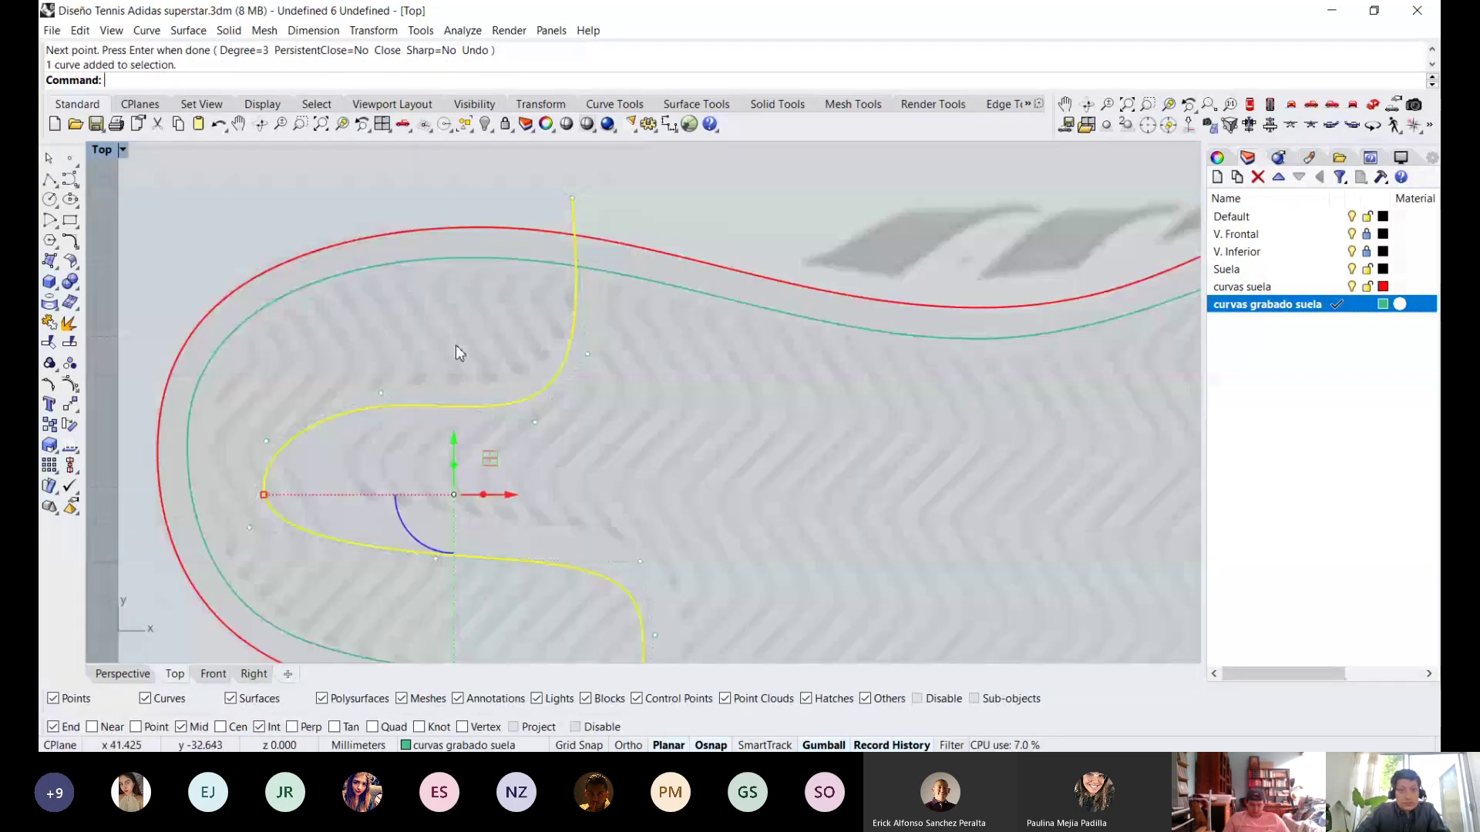
left_click_drag(324, 388, 232, 574)
left_click_drag(294, 450, 323, 421)
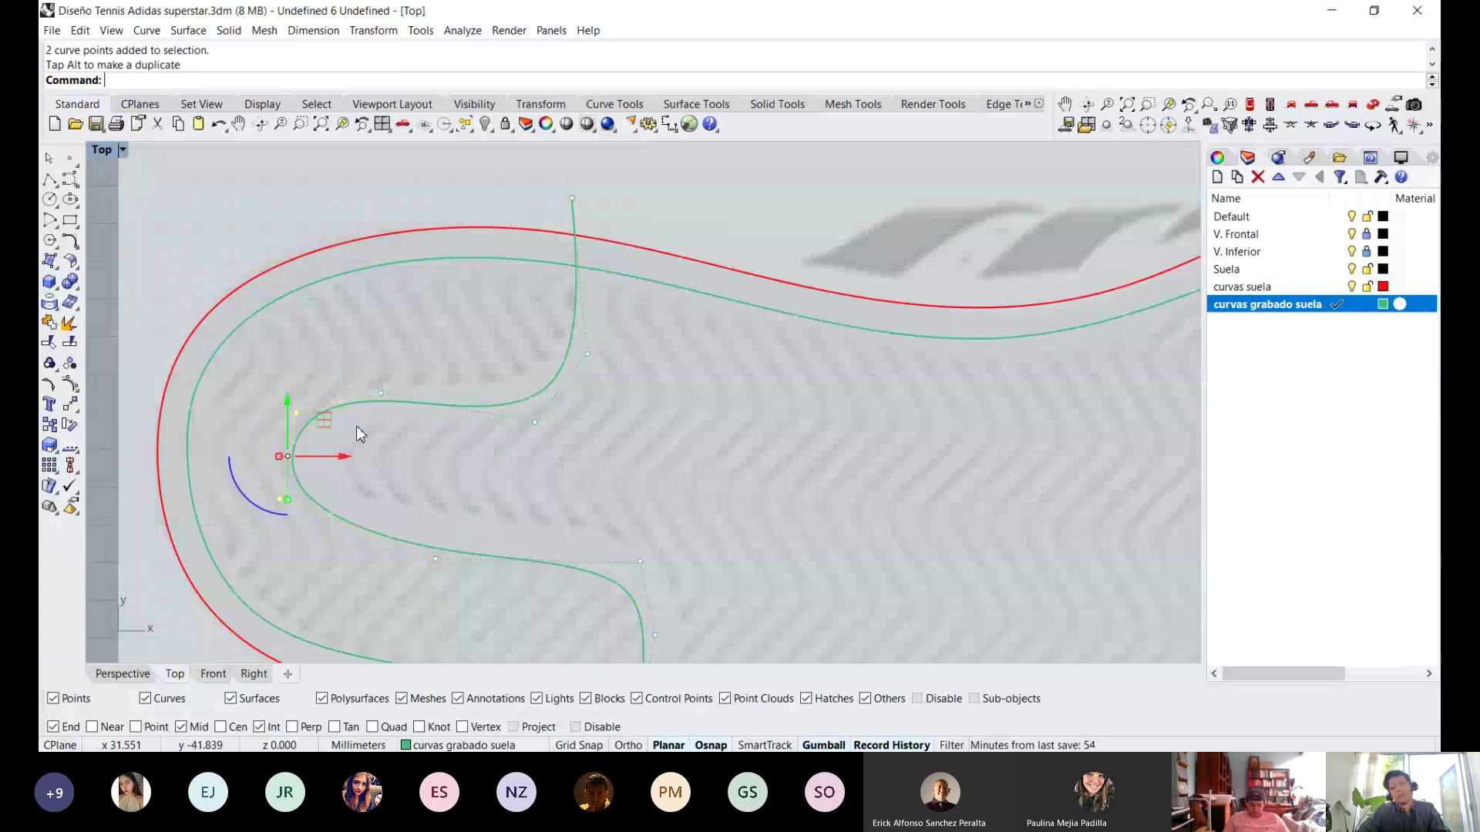
Raise the control points above the heel curve's upper arm and beside its upper bend to follow the tread gap.
left_click(368, 402)
scroll(436, 260, "up", 3)
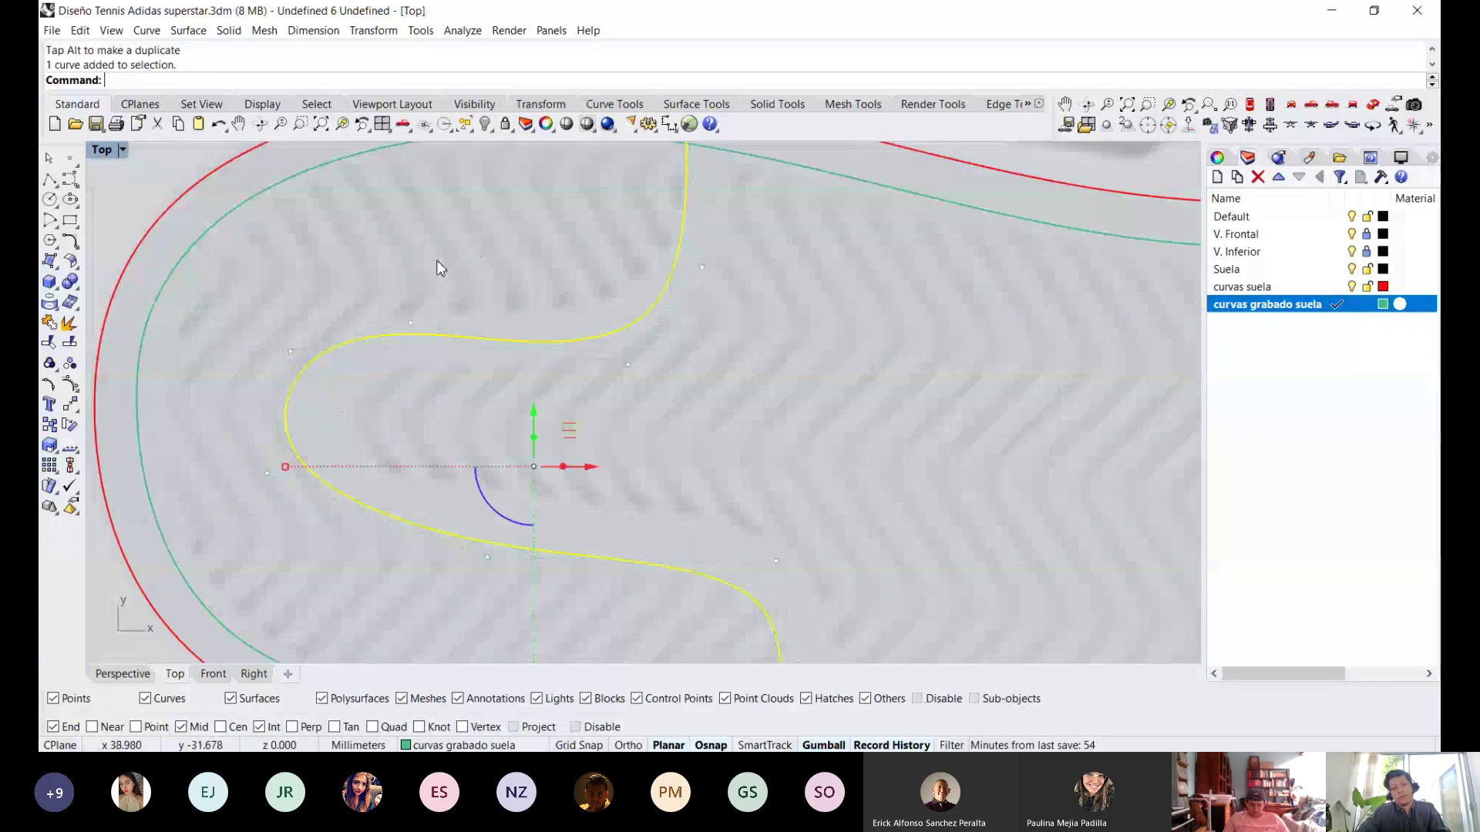
left_click(410, 322)
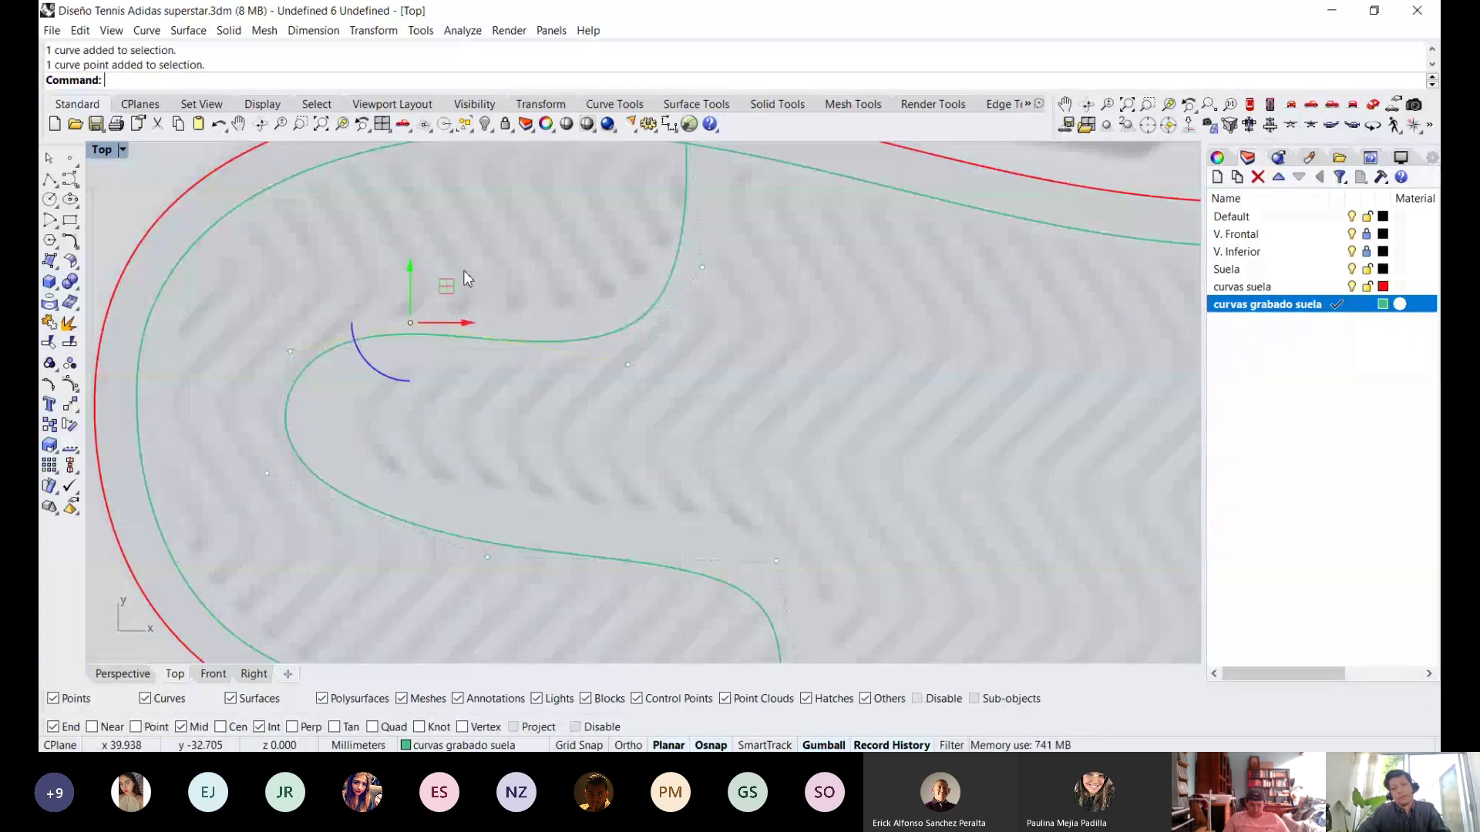
left_click_drag(449, 288, 466, 265)
left_click(628, 363)
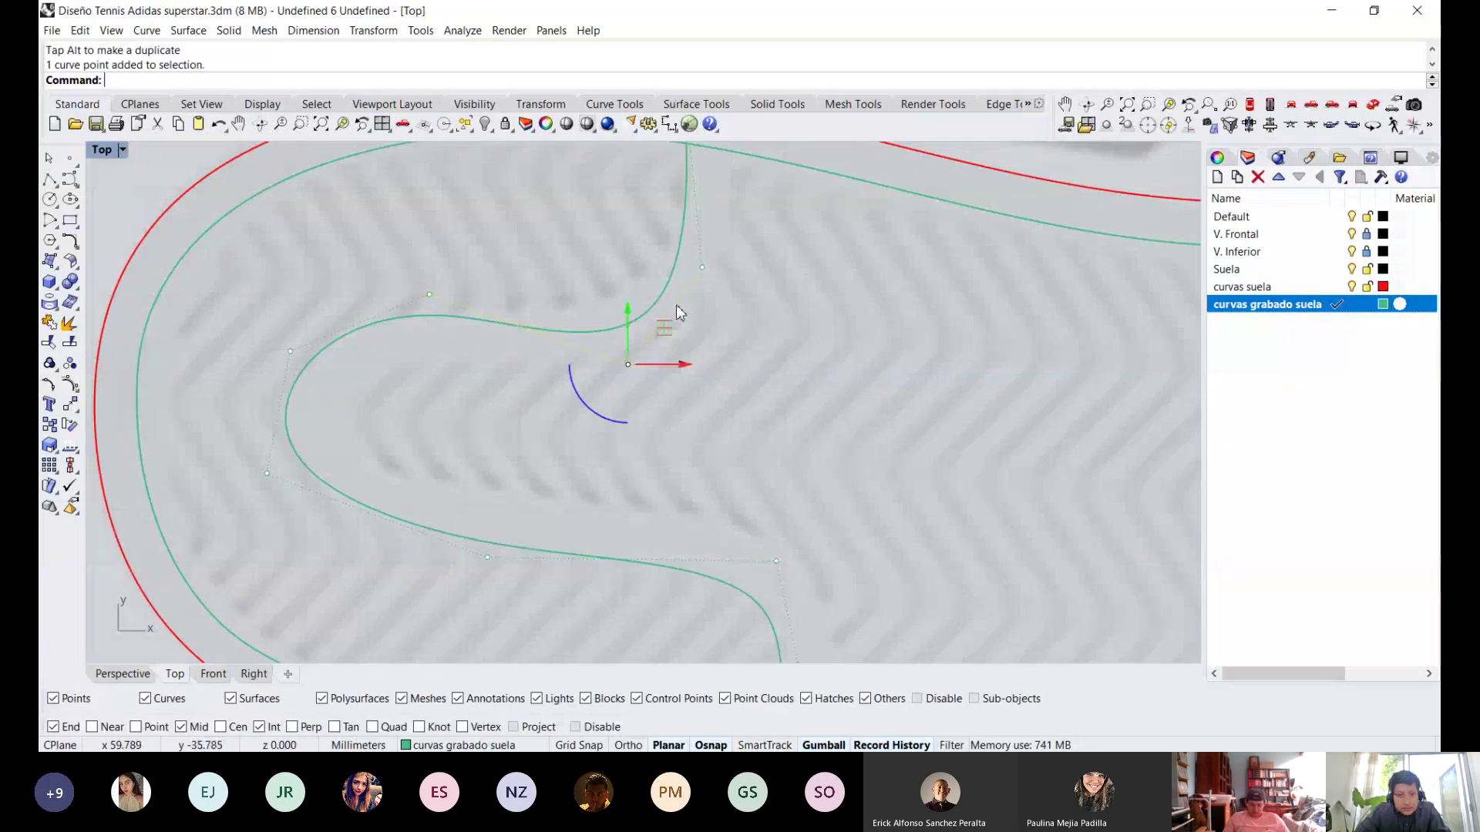
left_click(702, 268)
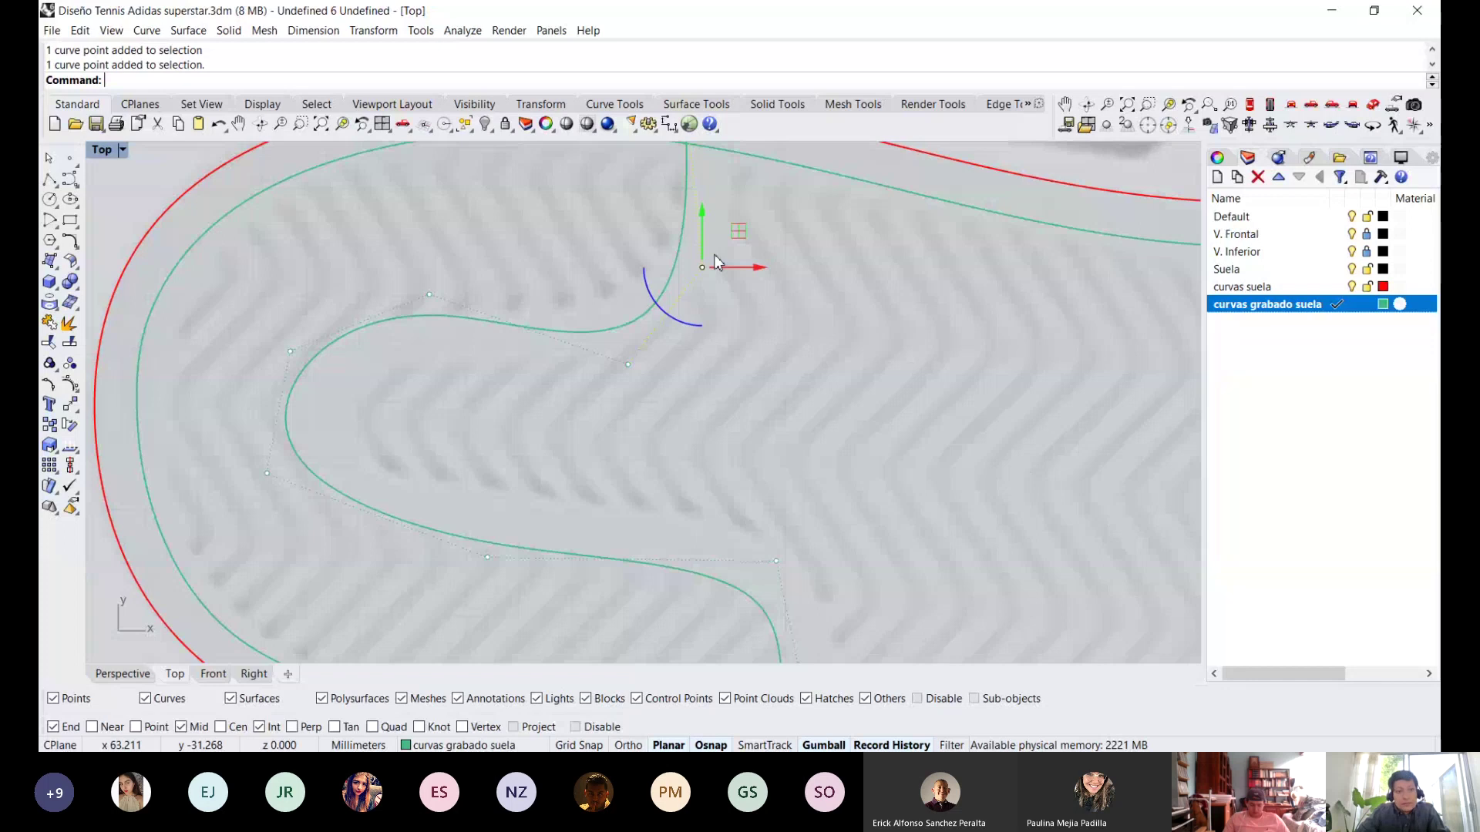
left_click_drag(738, 230, 746, 175)
Move the control point just below the heel curve's upper bend slightly upward.
right_click_drag(645, 395, 637, 493)
left_click(620, 407)
left_click(620, 462)
left_click_drag(661, 429, 661, 401)
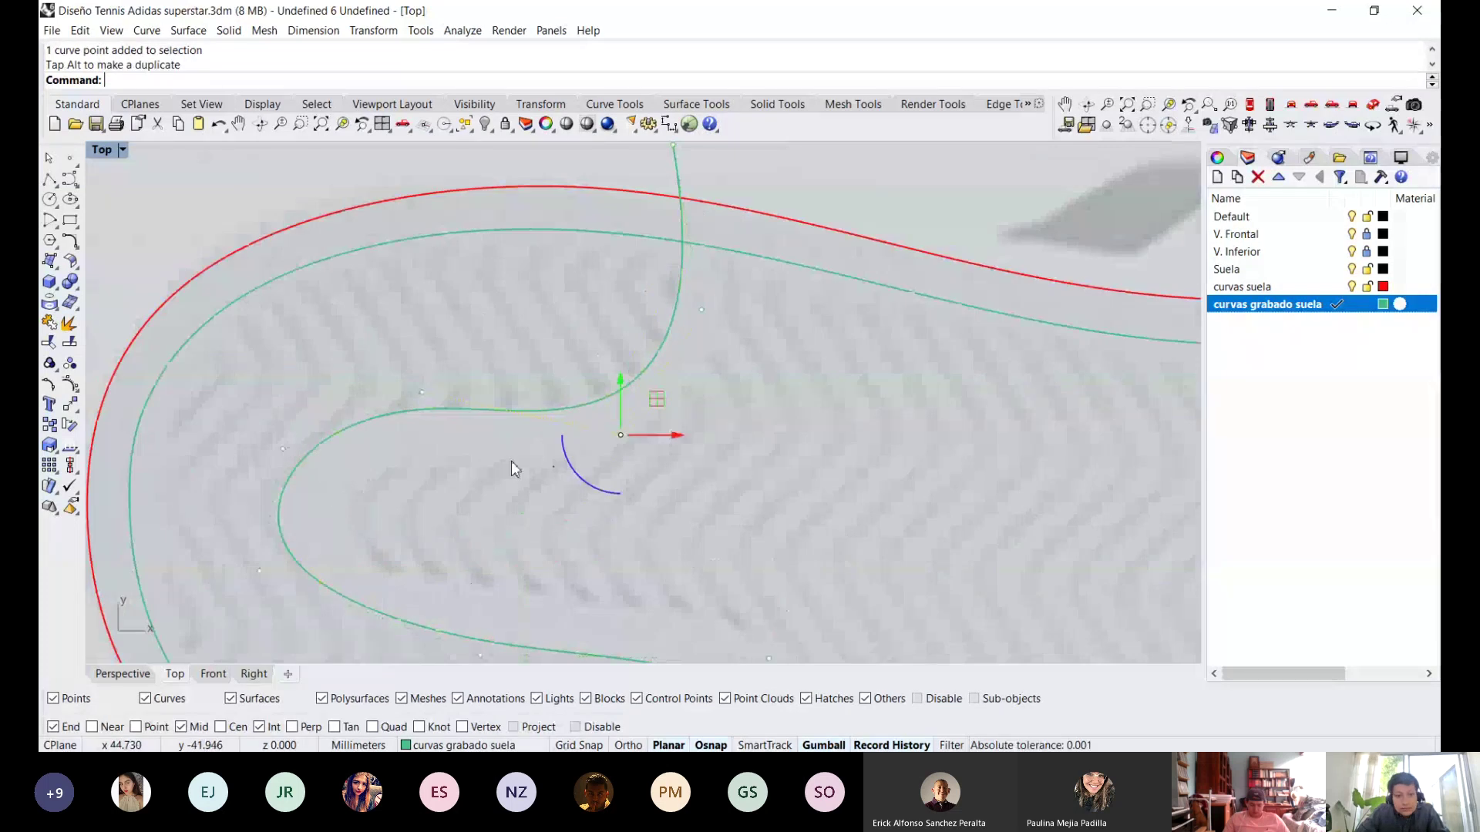
Adjust the control points on the heel curve's lower arm and around its rounded end to match the reference.
right_click_drag(511, 461, 553, 368)
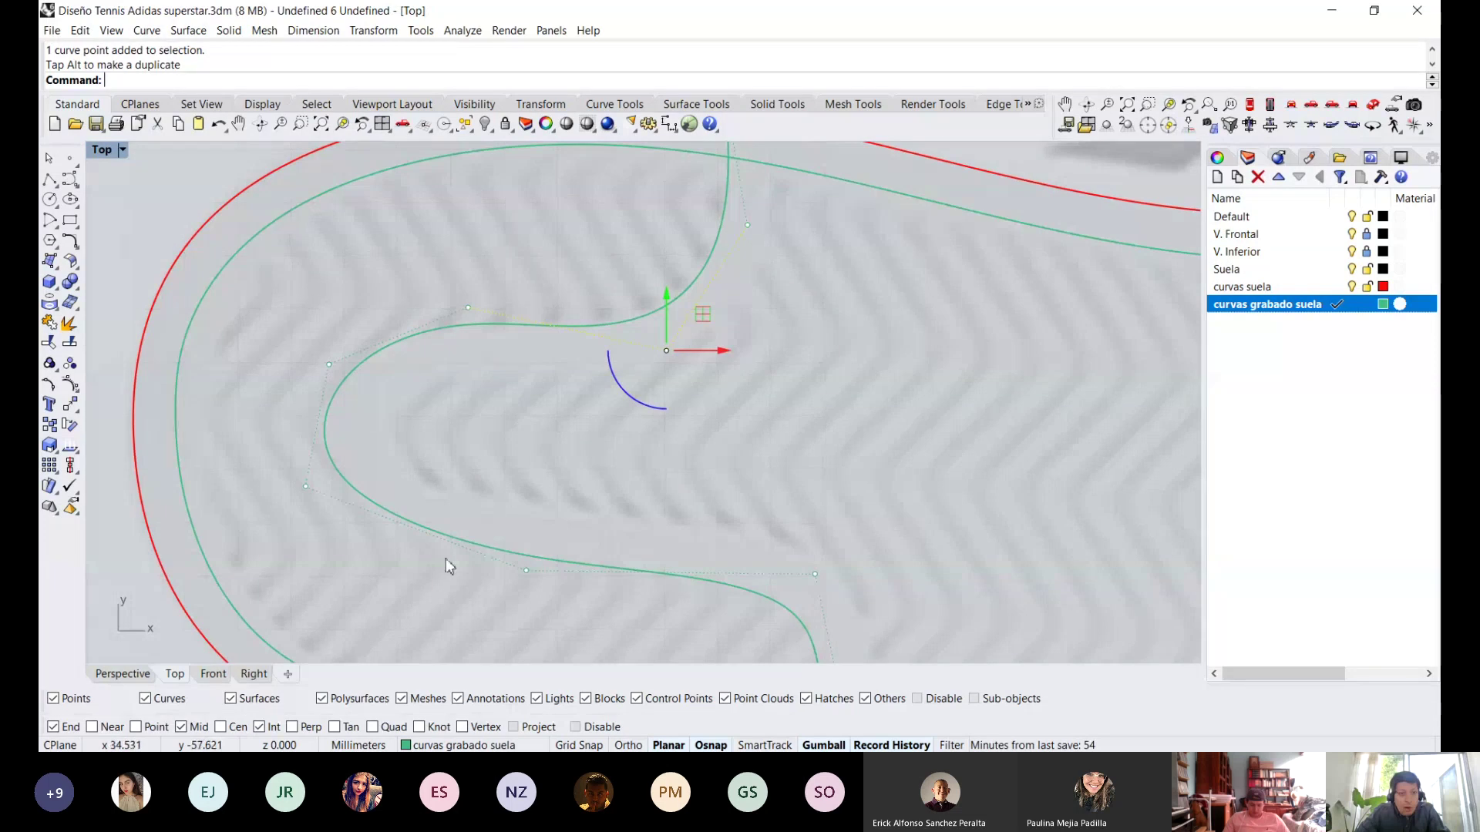
left_click(526, 570)
right_click_drag(573, 478, 513, 321)
left_click_drag(506, 384, 483, 385)
left_click(246, 330)
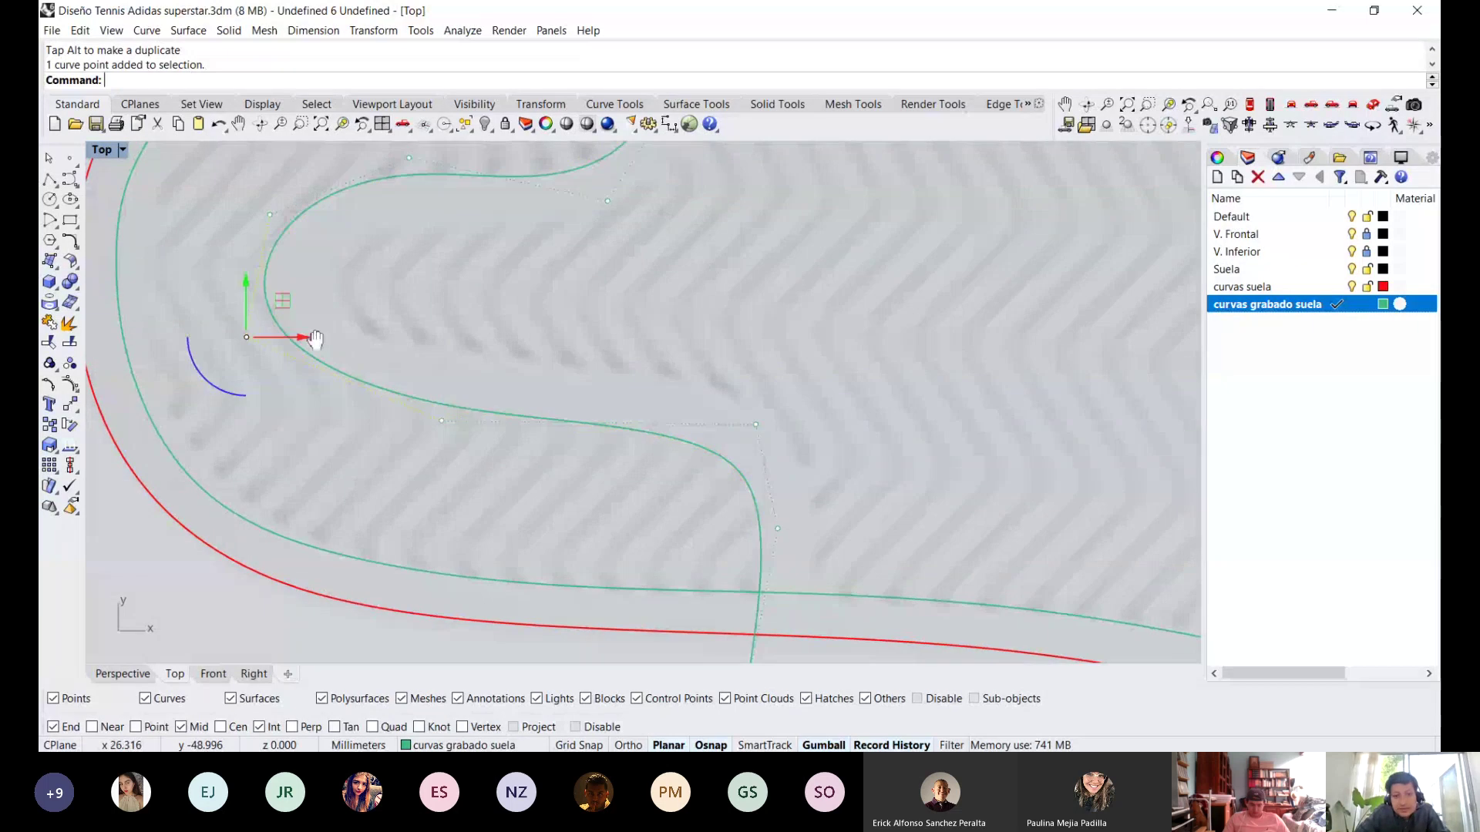
left_click_drag(313, 338, 329, 341)
right_click_drag(229, 176, 240, 259)
left_click(282, 287)
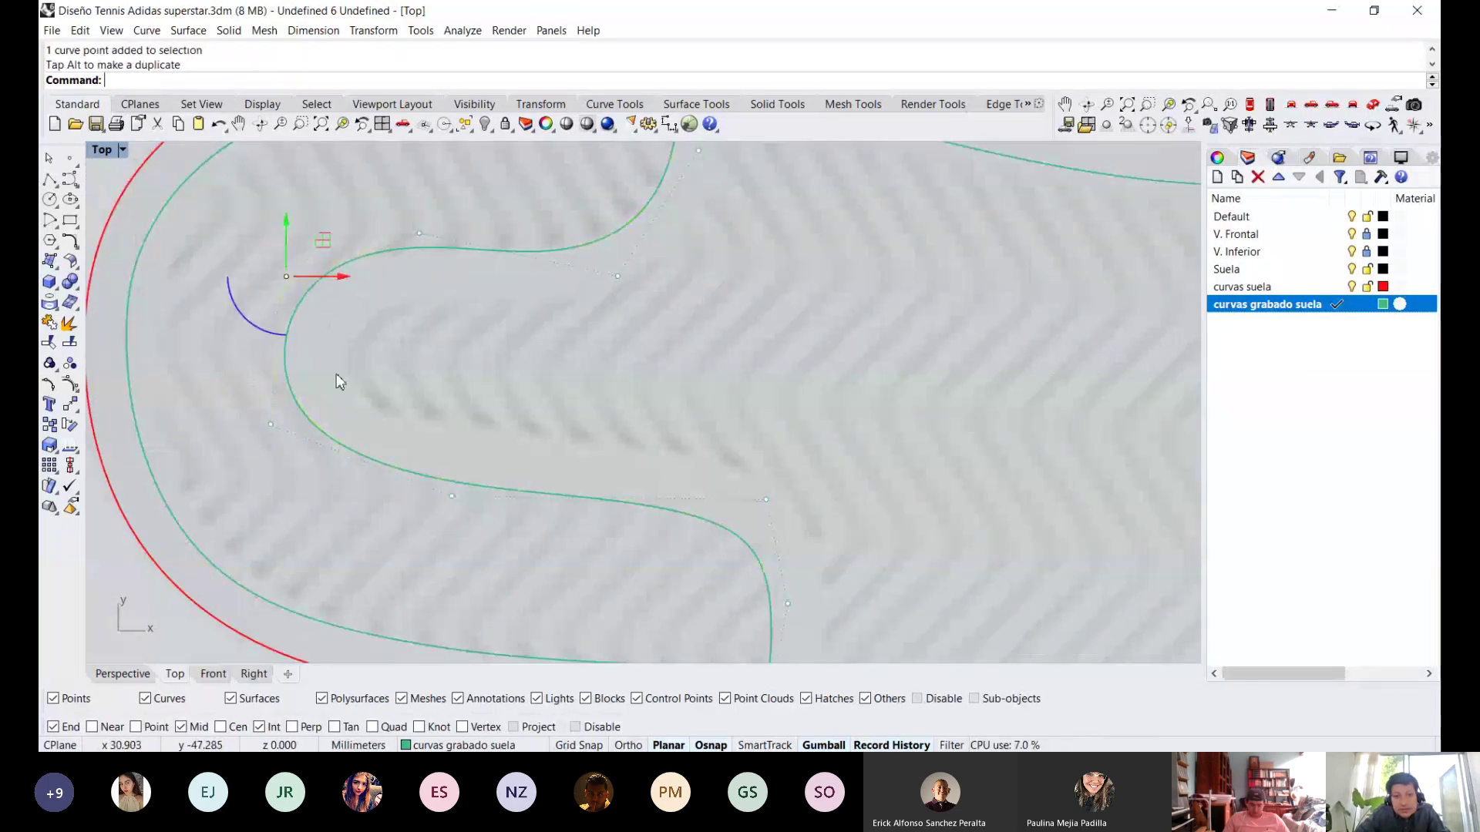
key("Escape")
key("Escape")
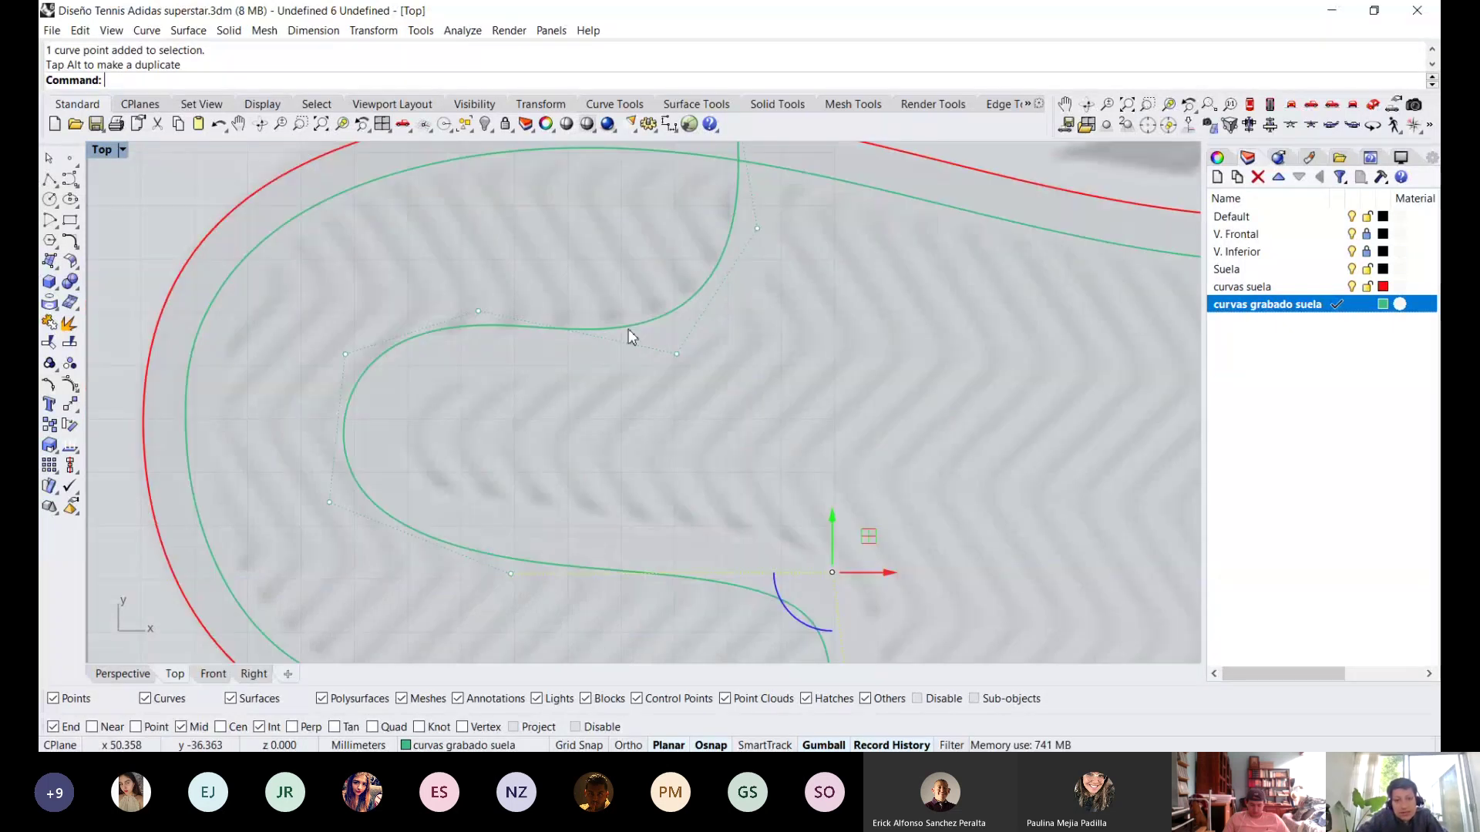
Shift the control points of the heel curve's lower arm and lower bend slightly to follow the tread gap.
left_click(512, 573)
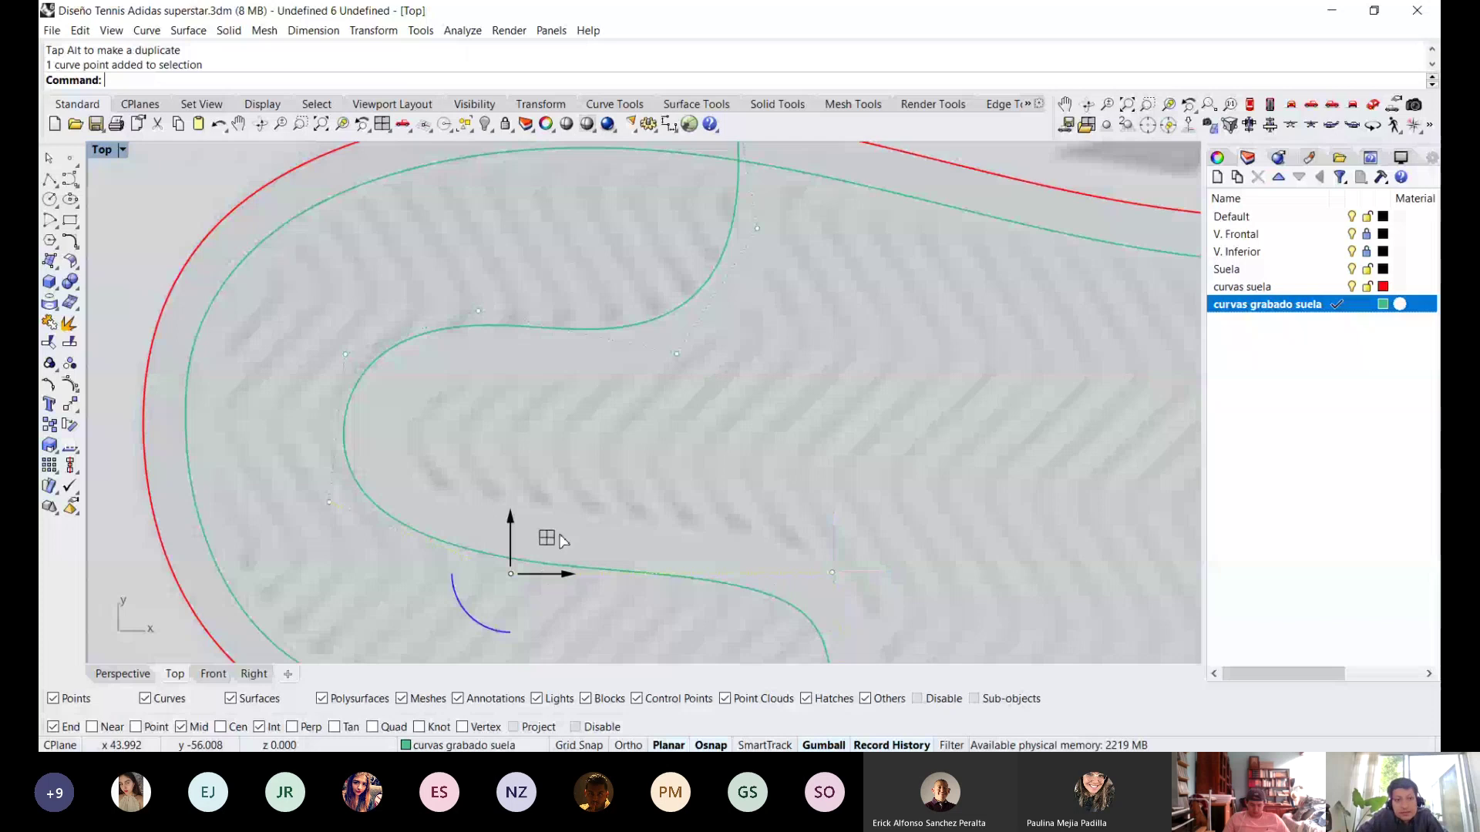
scroll(519, 432, "down", 2)
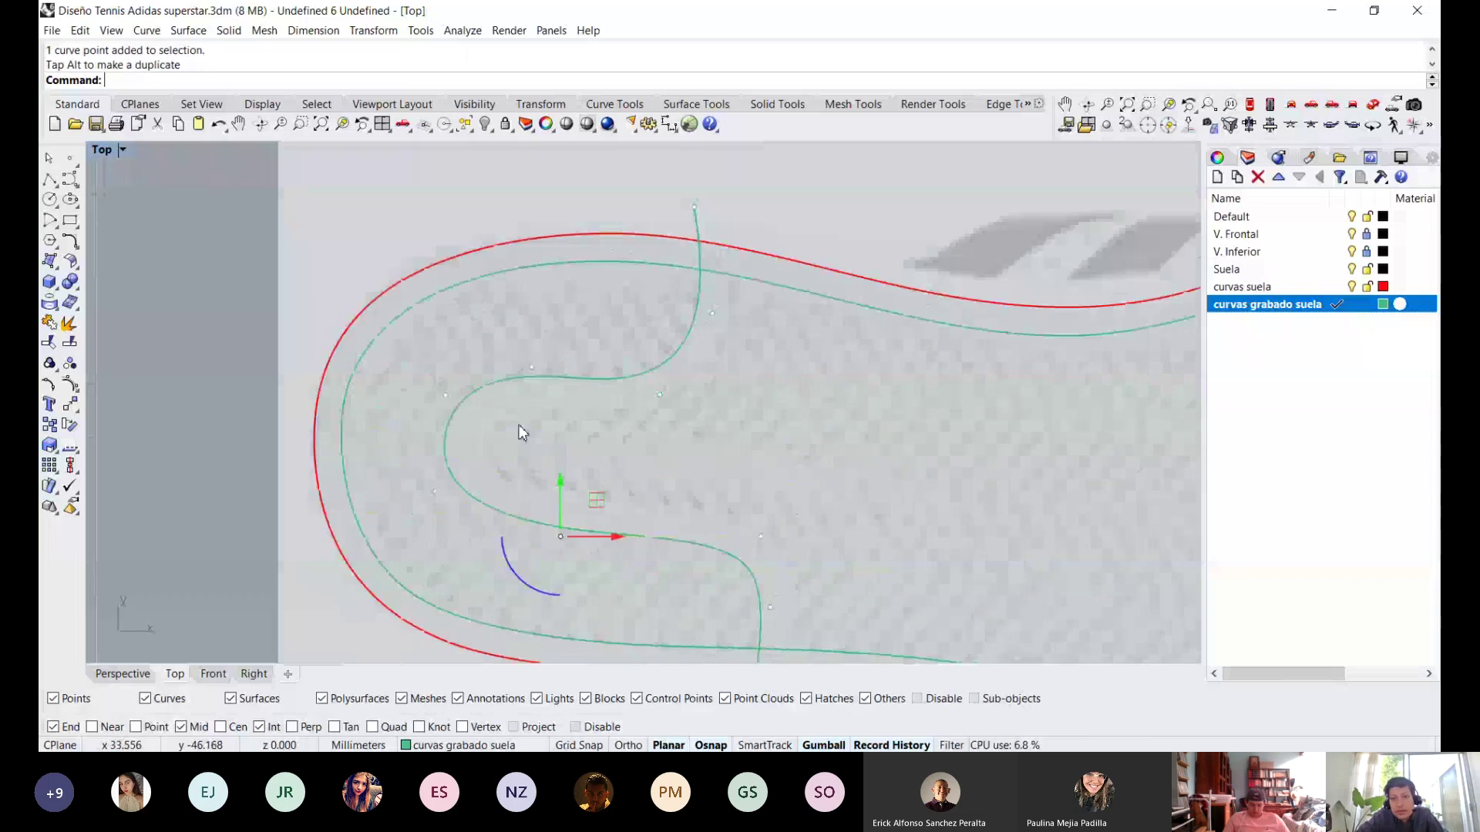
scroll(673, 378, "up", 3)
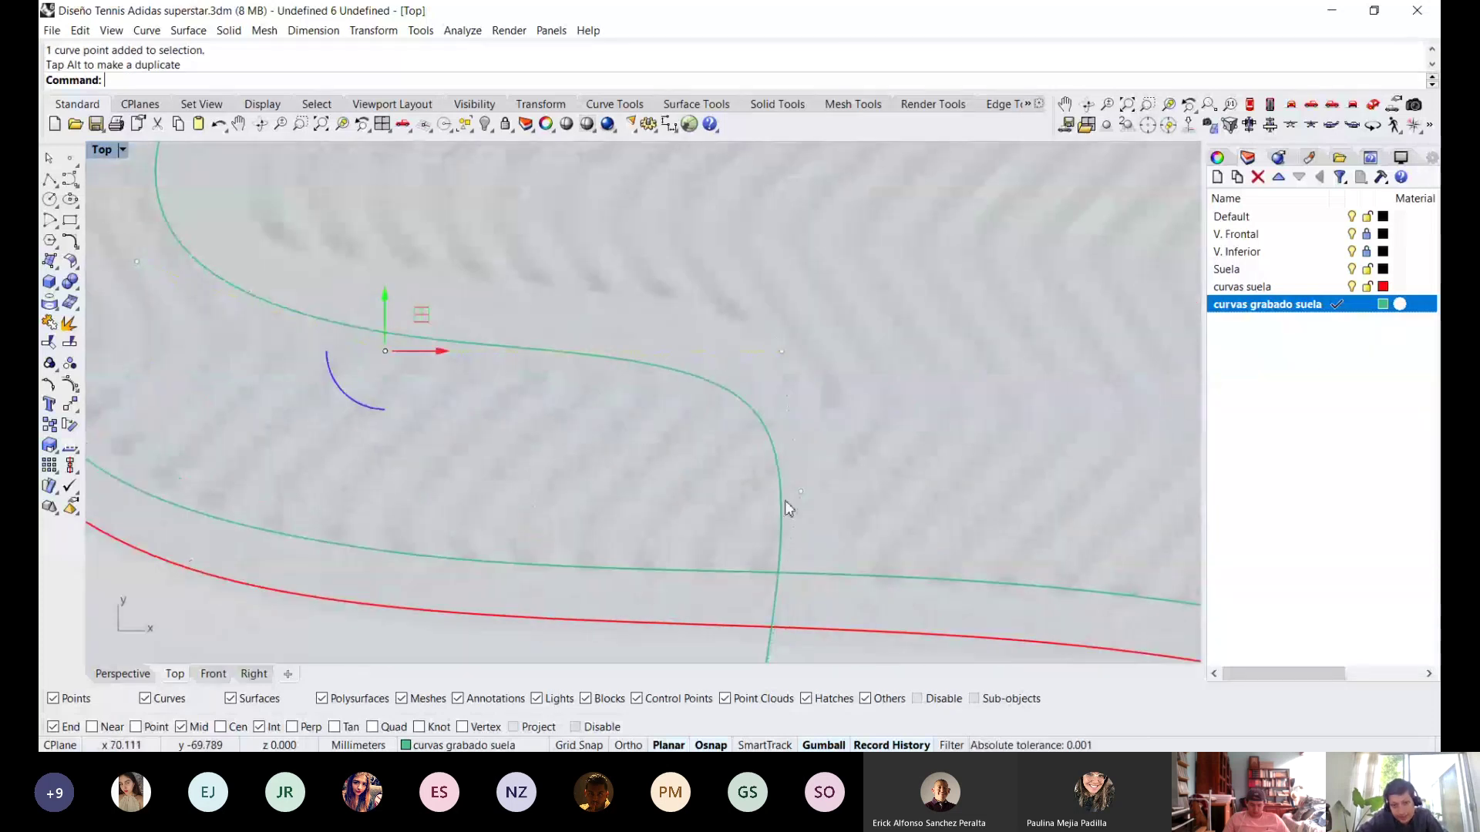
left_click(801, 491)
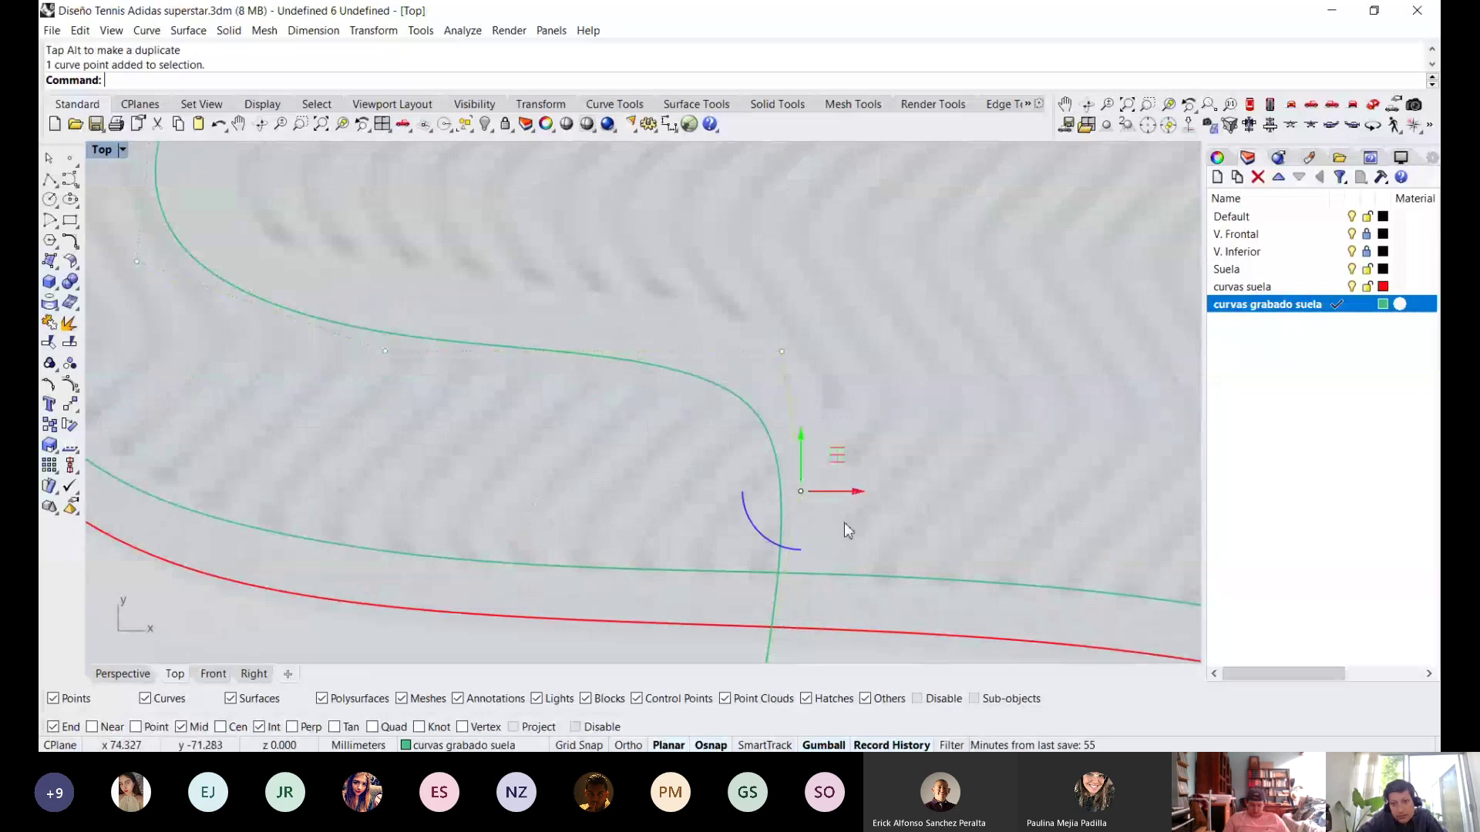
right_click_drag(845, 524, 801, 491)
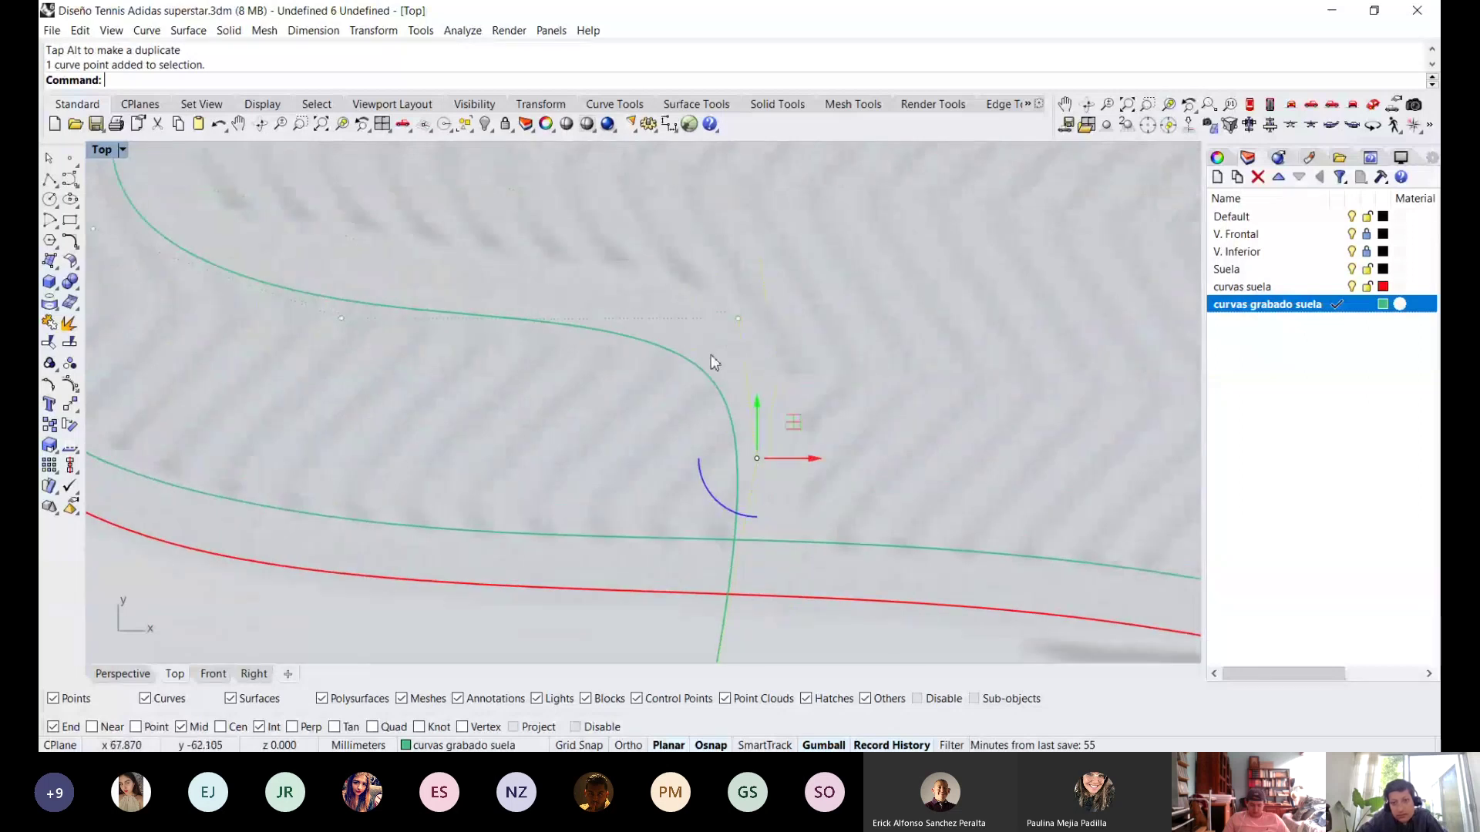
left_click_drag(793, 422, 777, 290)
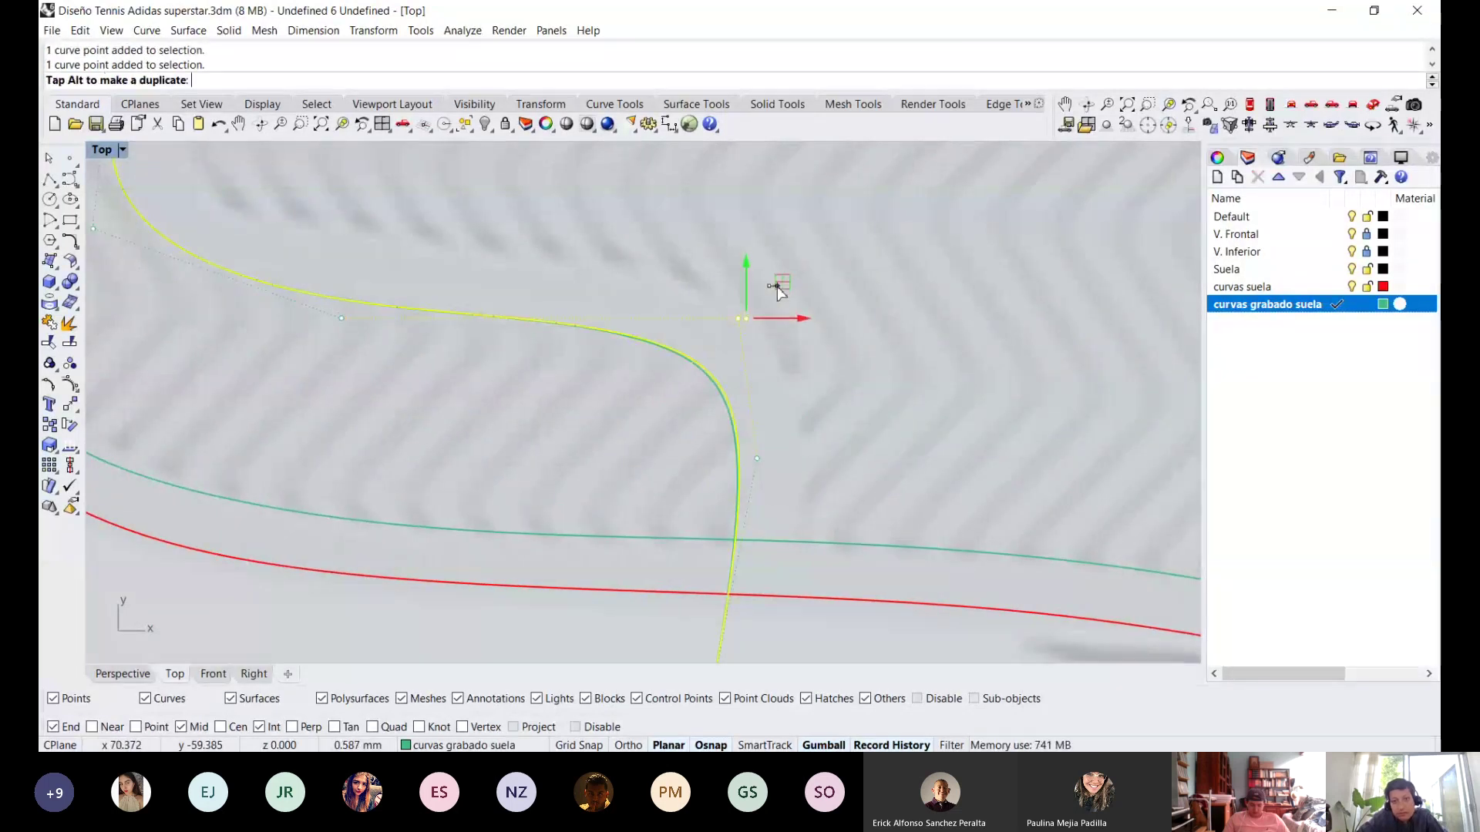
scroll(814, 348, "down", 5)
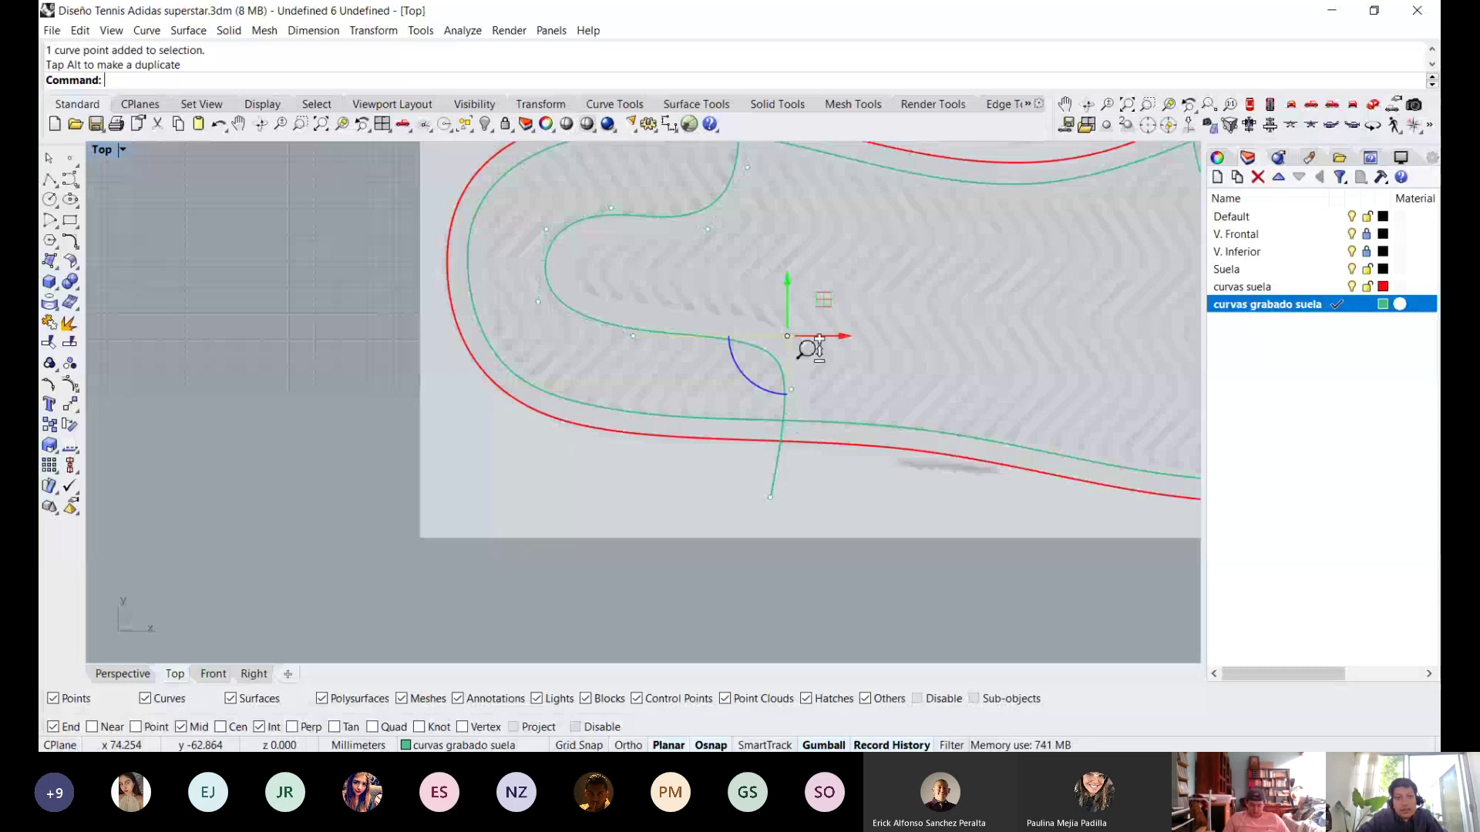
Nudge the control point under the heel curve's upper bend upward and hide the curve's control points.
scroll(810, 349, "up", 4)
scroll(627, 298, "down", 2)
right_click_drag(571, 219, 518, 405)
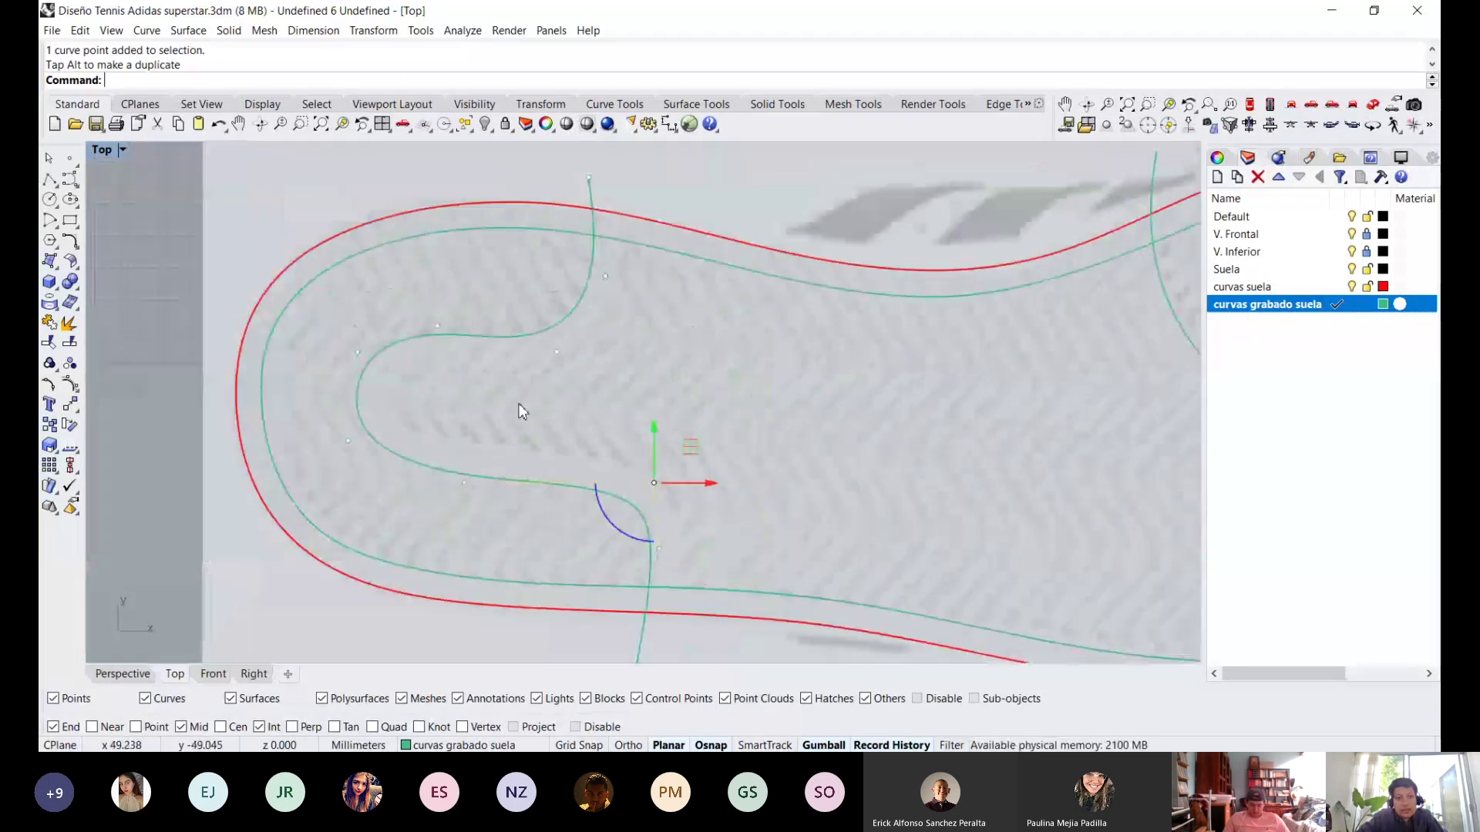
scroll(494, 347, "up", 3)
left_click(592, 320)
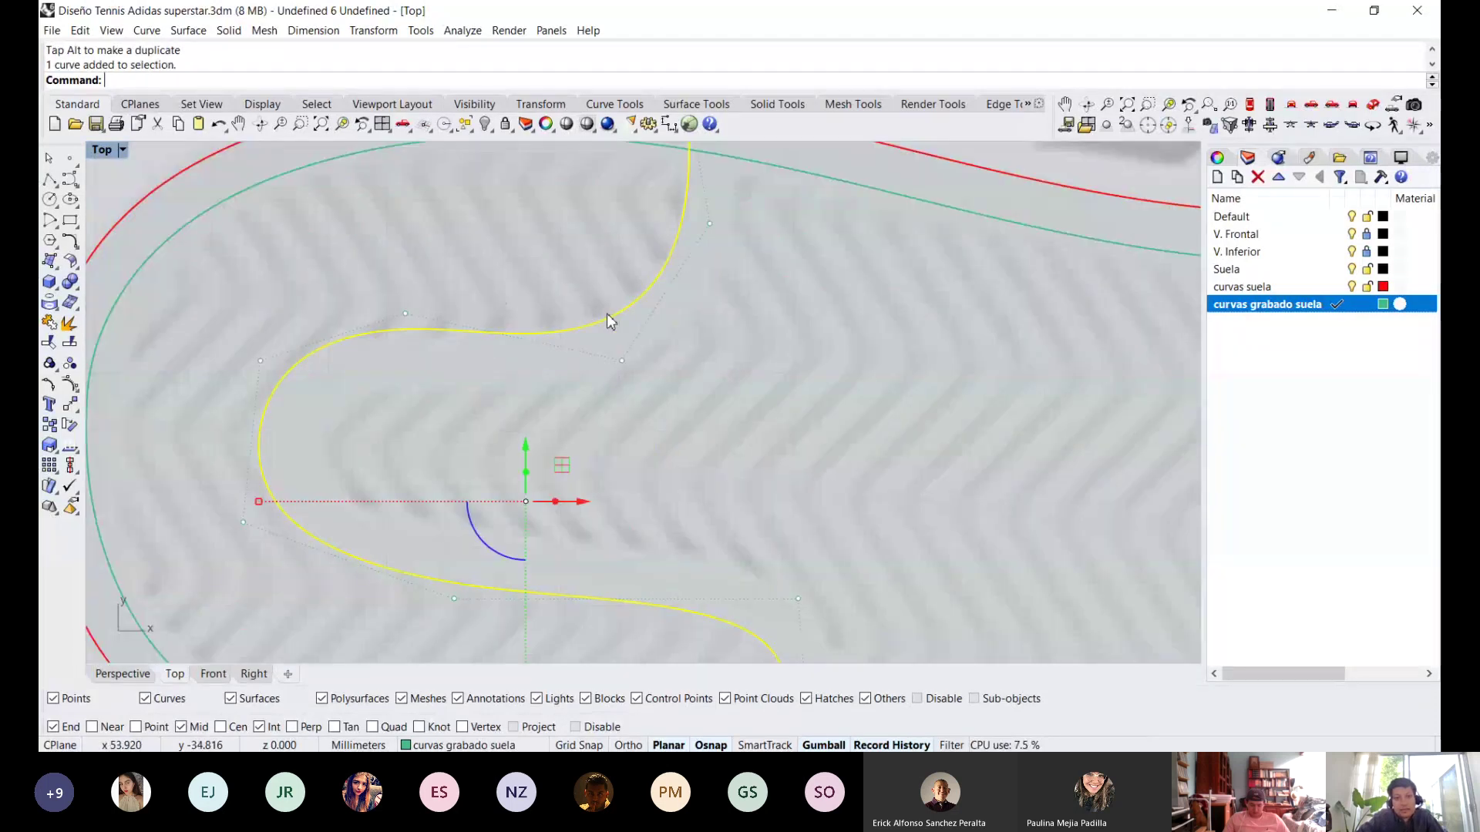
left_click(621, 360)
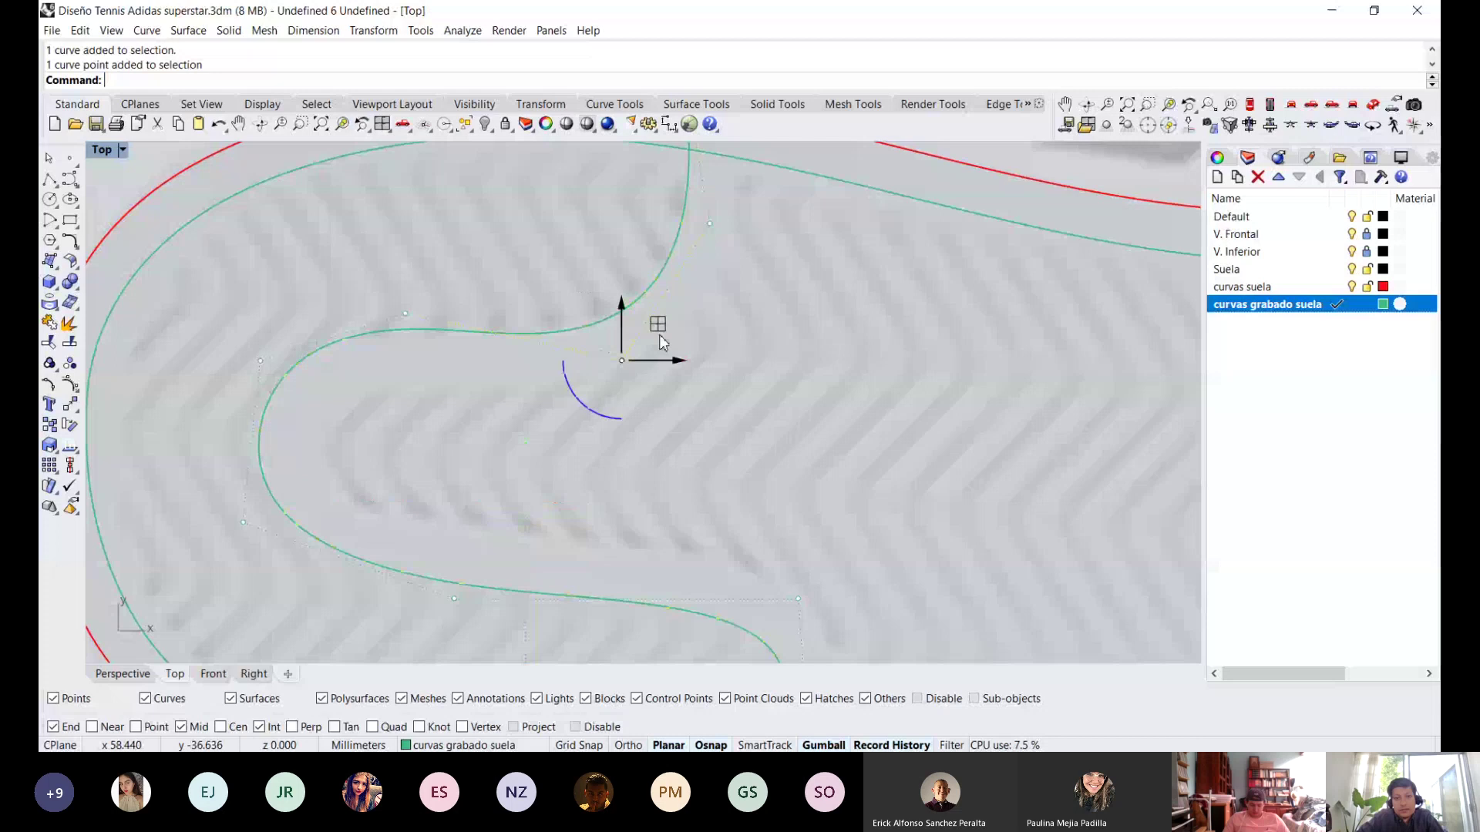
left_click_drag(658, 330, 658, 322)
key("Escape")
scroll(637, 383, "down", 5)
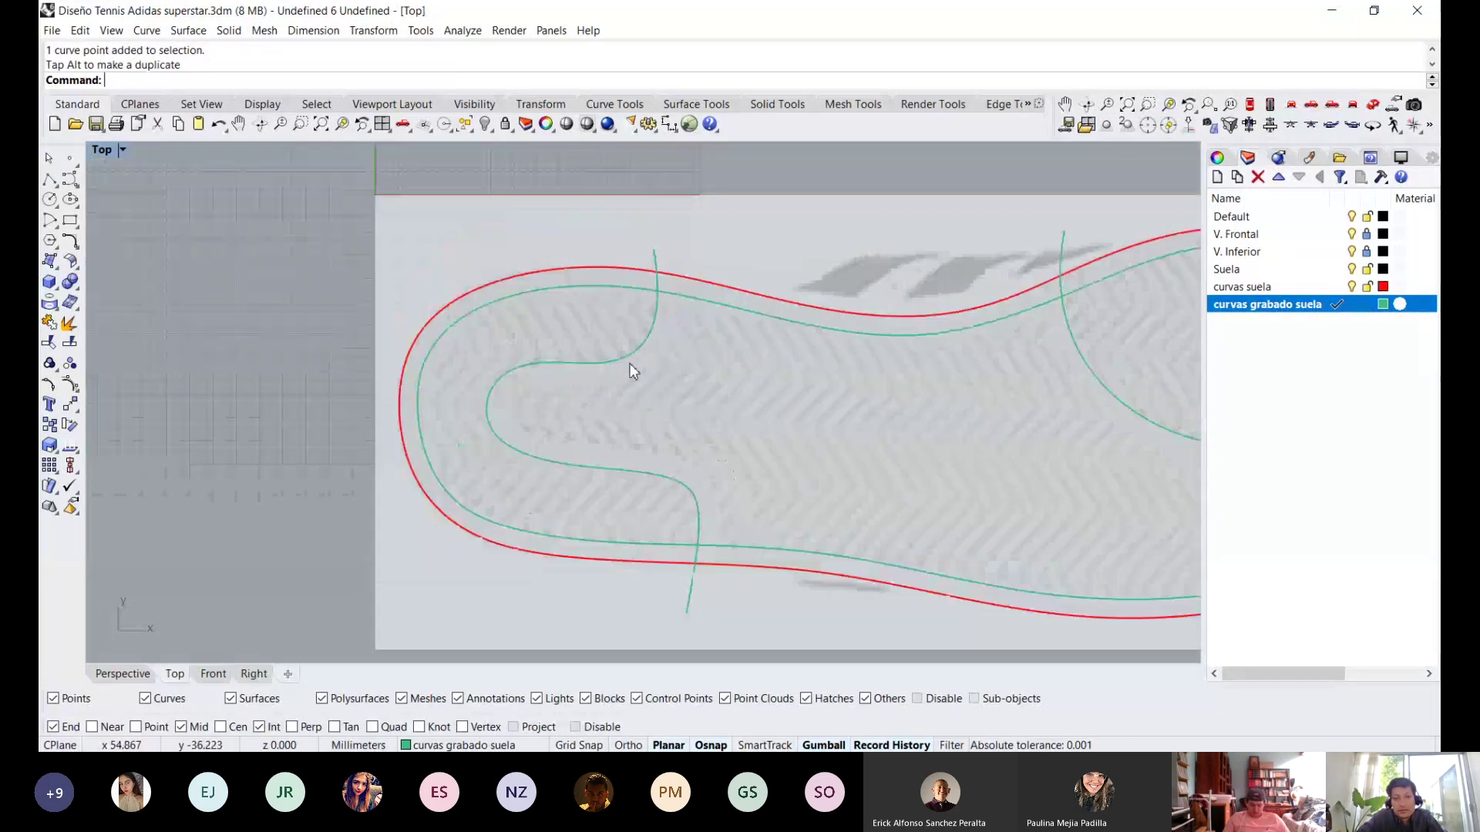
Offset the heel curve 4 mm toward the central tread area.
left_click(635, 353)
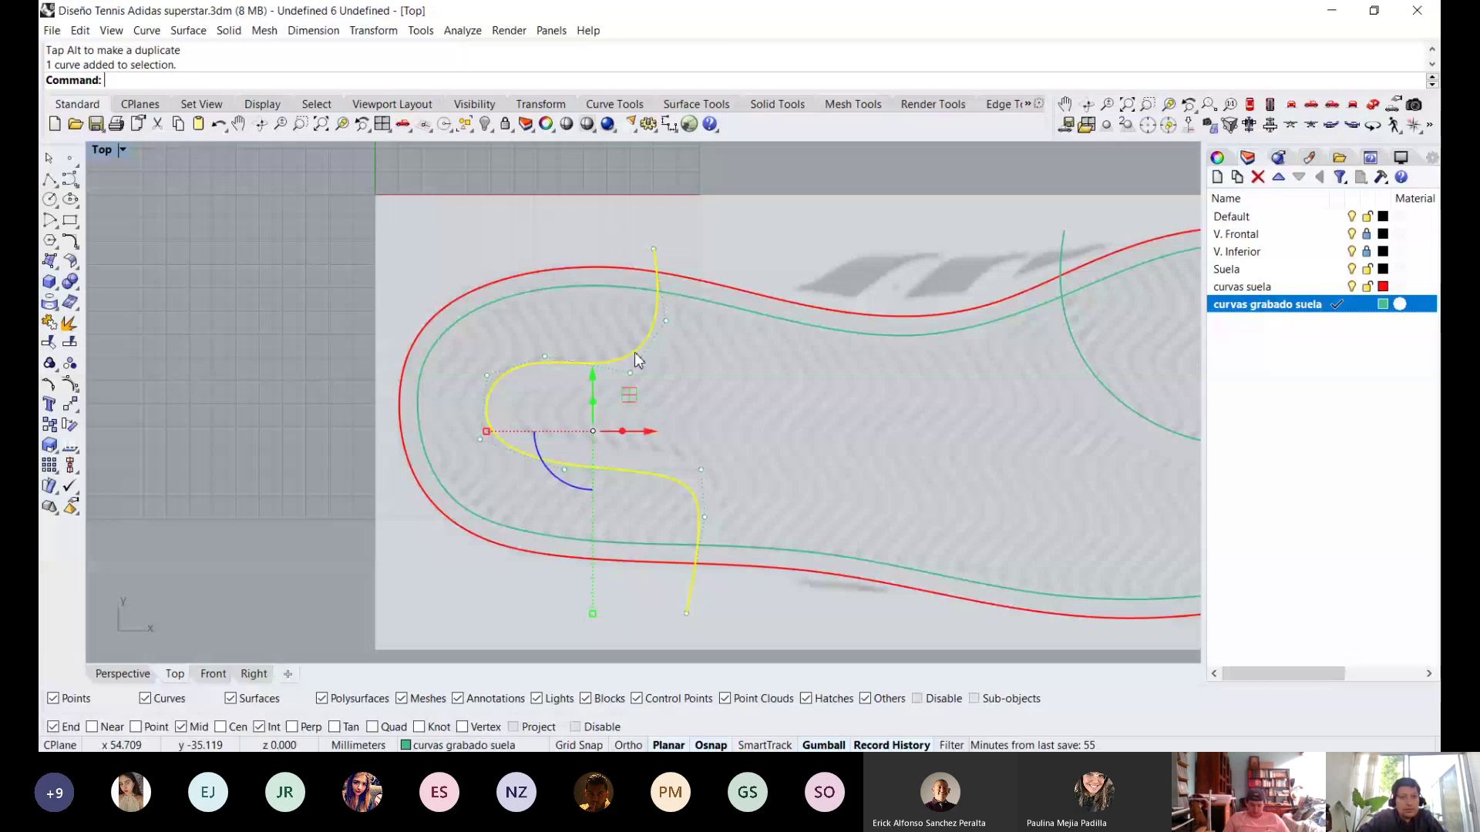
right_click(635, 353)
scroll(602, 440, "up", 8)
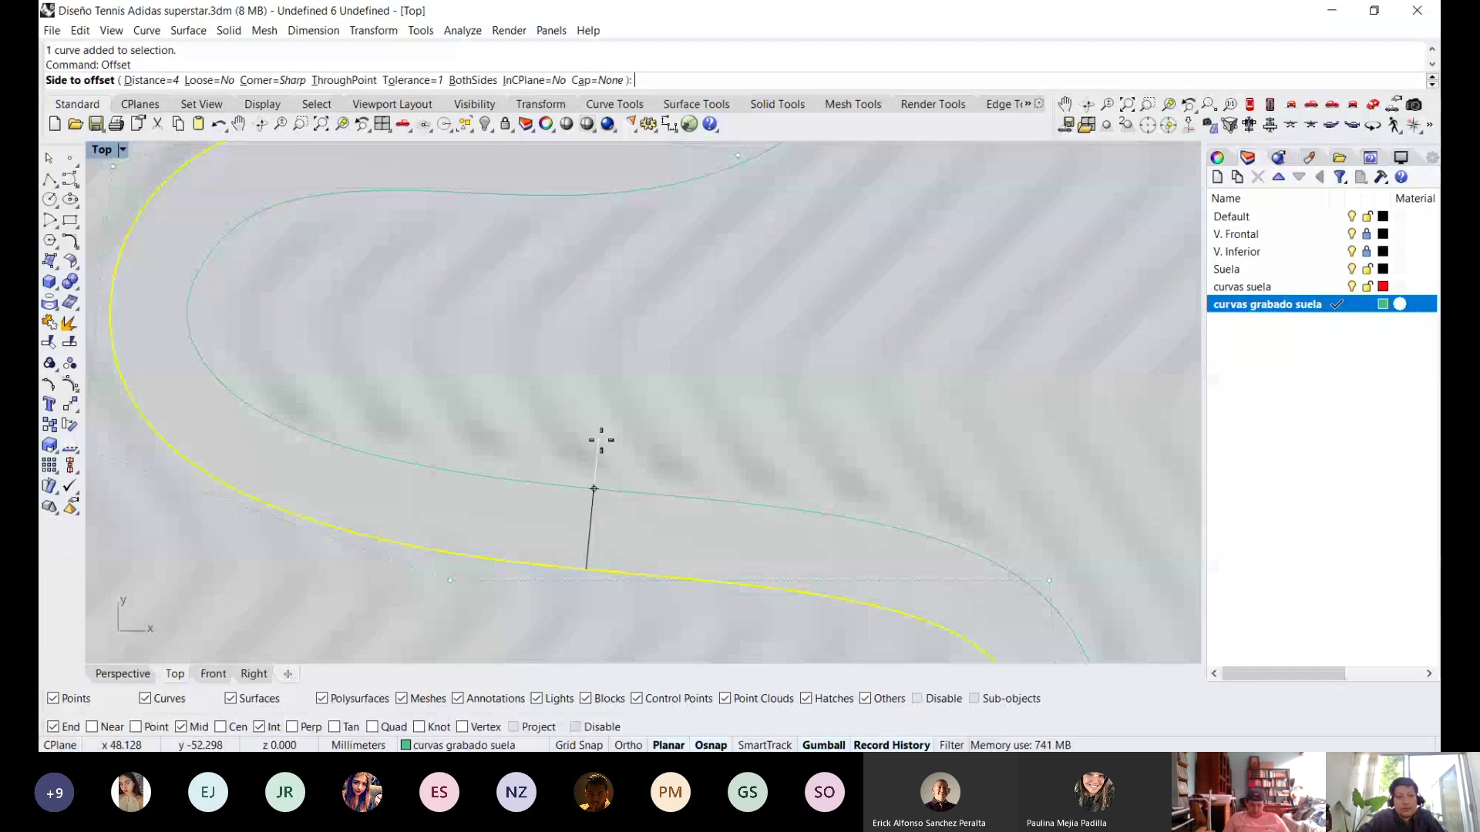
right_click_drag(571, 350, 740, 446)
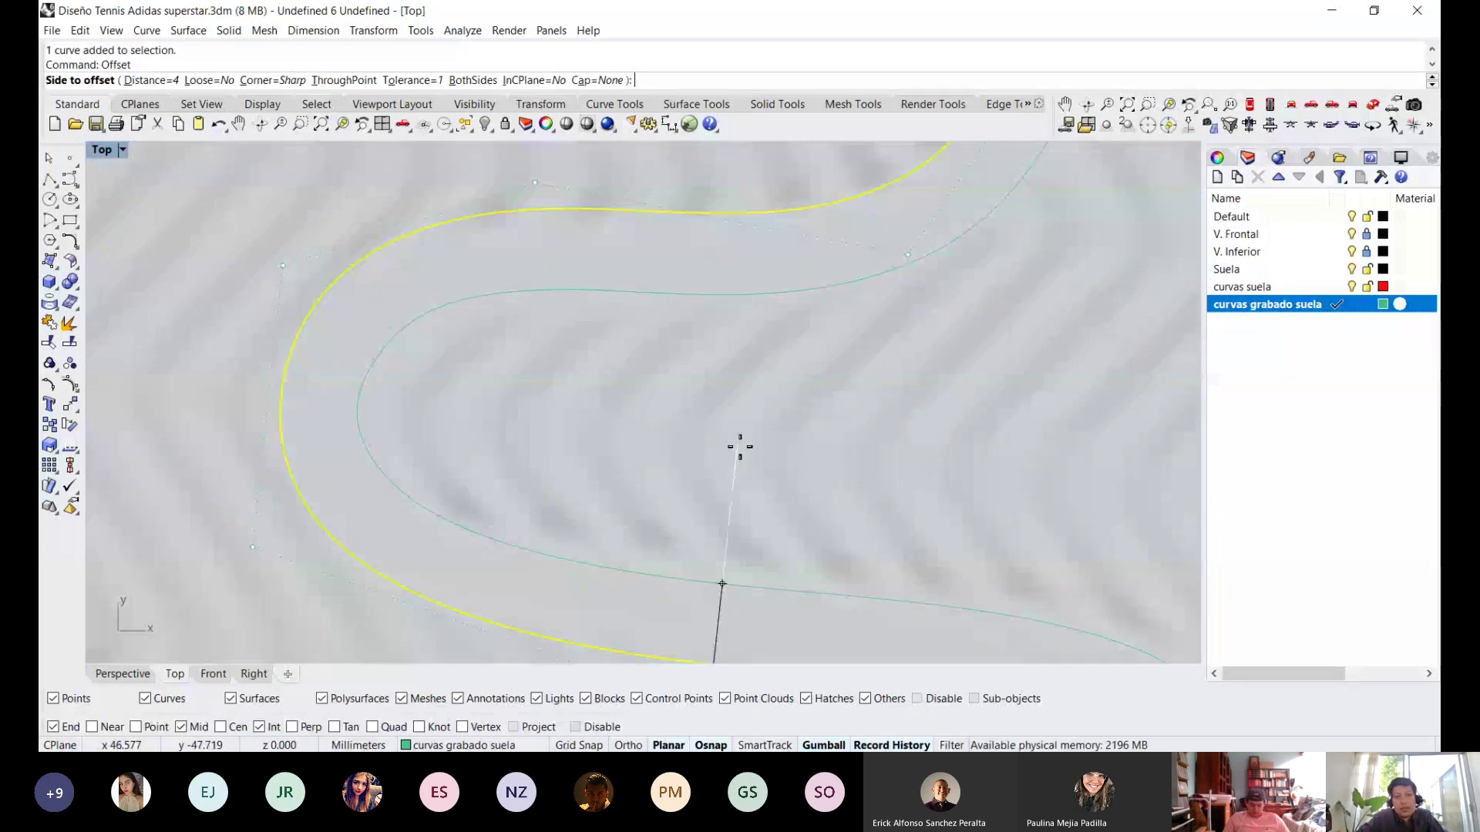
scroll(740, 449, "down", 8)
right_click_drag(878, 410, 627, 555)
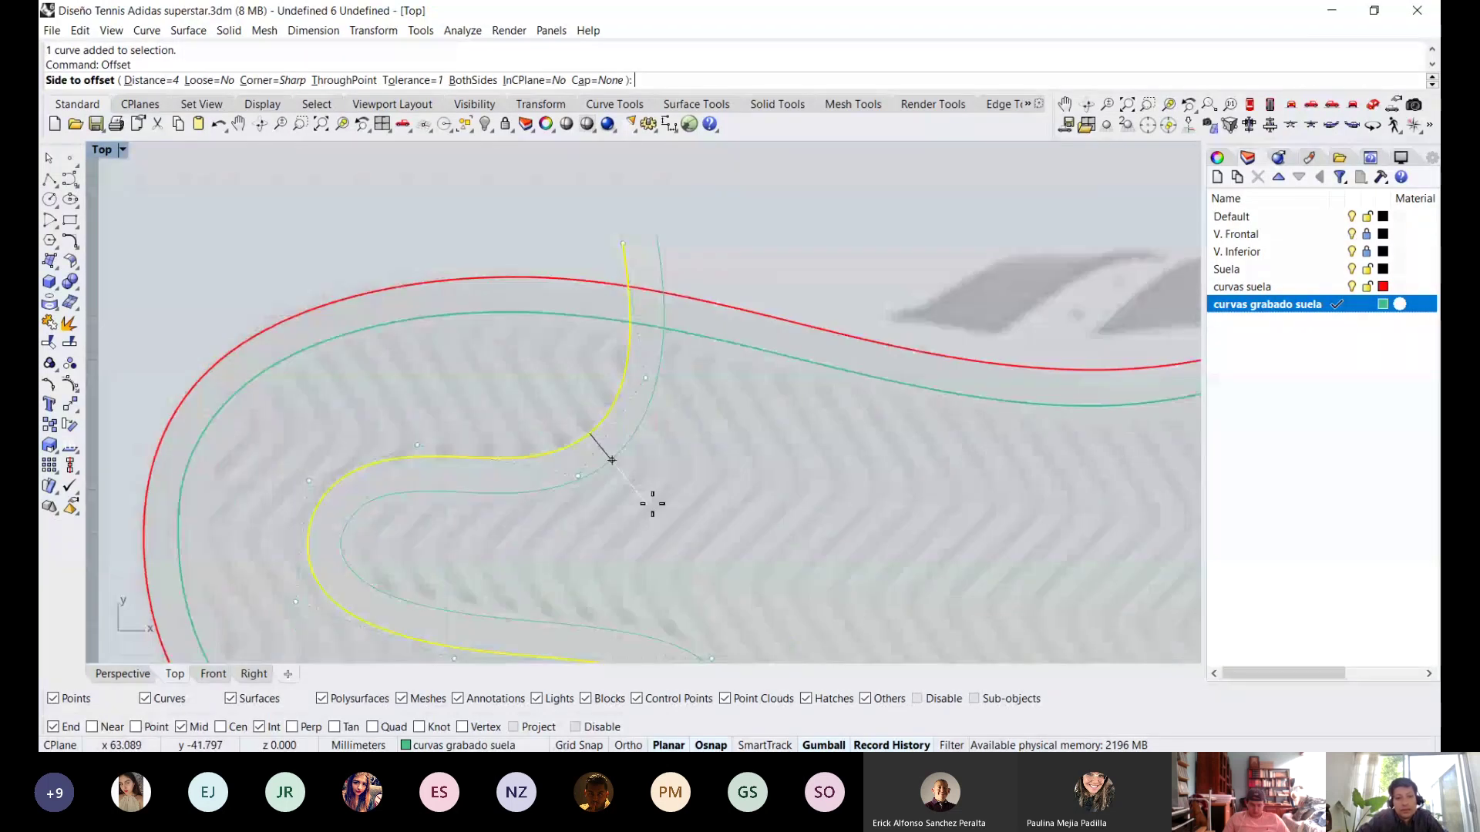
left_click(652, 503)
scroll(711, 466, "down", 3)
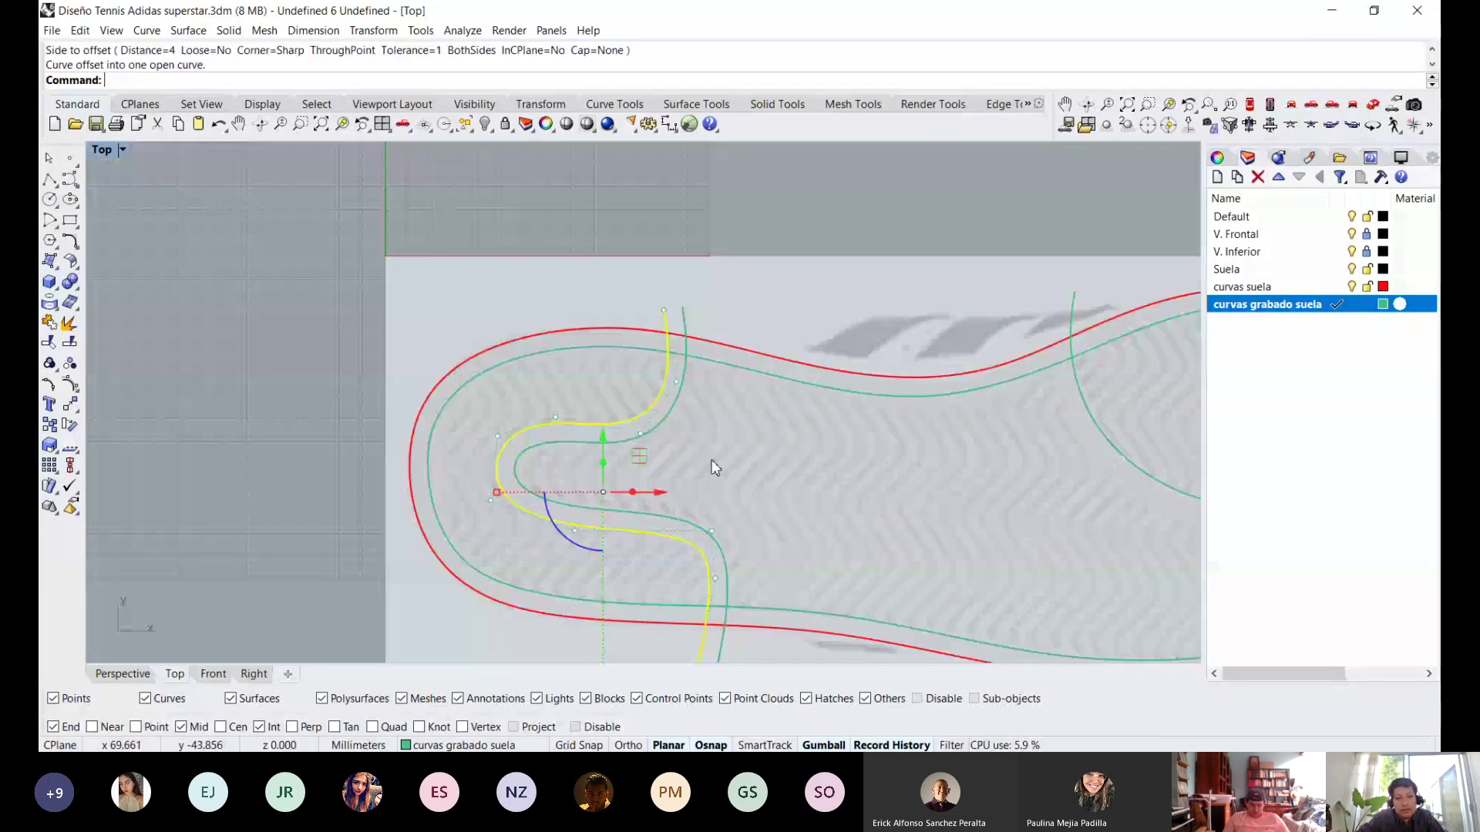
Fine-tune the two control points at the original heel curve's rounded end, shifting them slightly horizontally.
scroll(521, 465, "up", 6)
left_click(479, 474)
scroll(457, 520, "up", 4)
left_click(468, 535)
left_click_drag(504, 498, 511, 497)
left_click(487, 349)
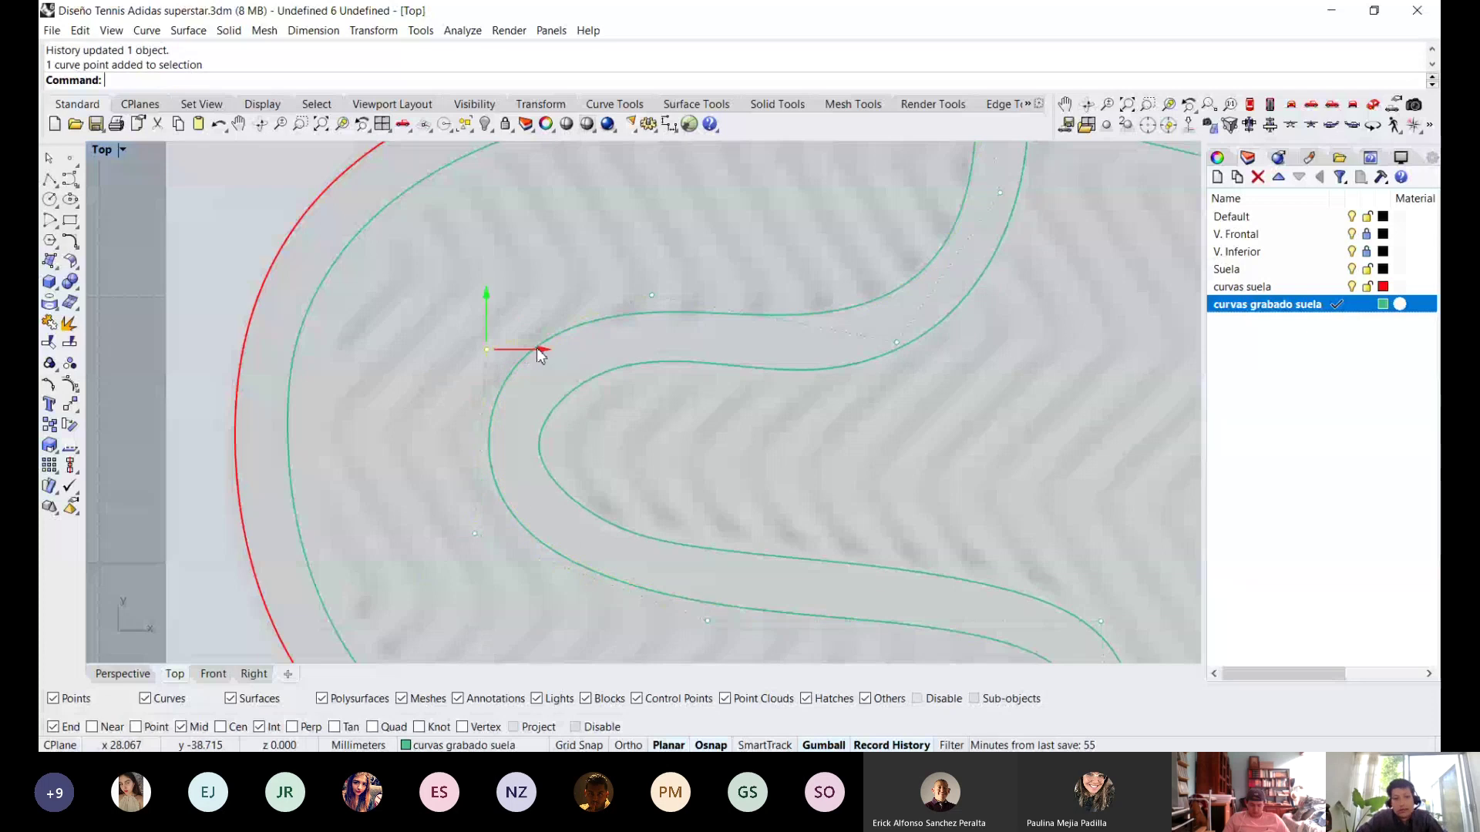
left_click_drag(538, 350, 529, 353)
scroll(609, 459, "down", 2)
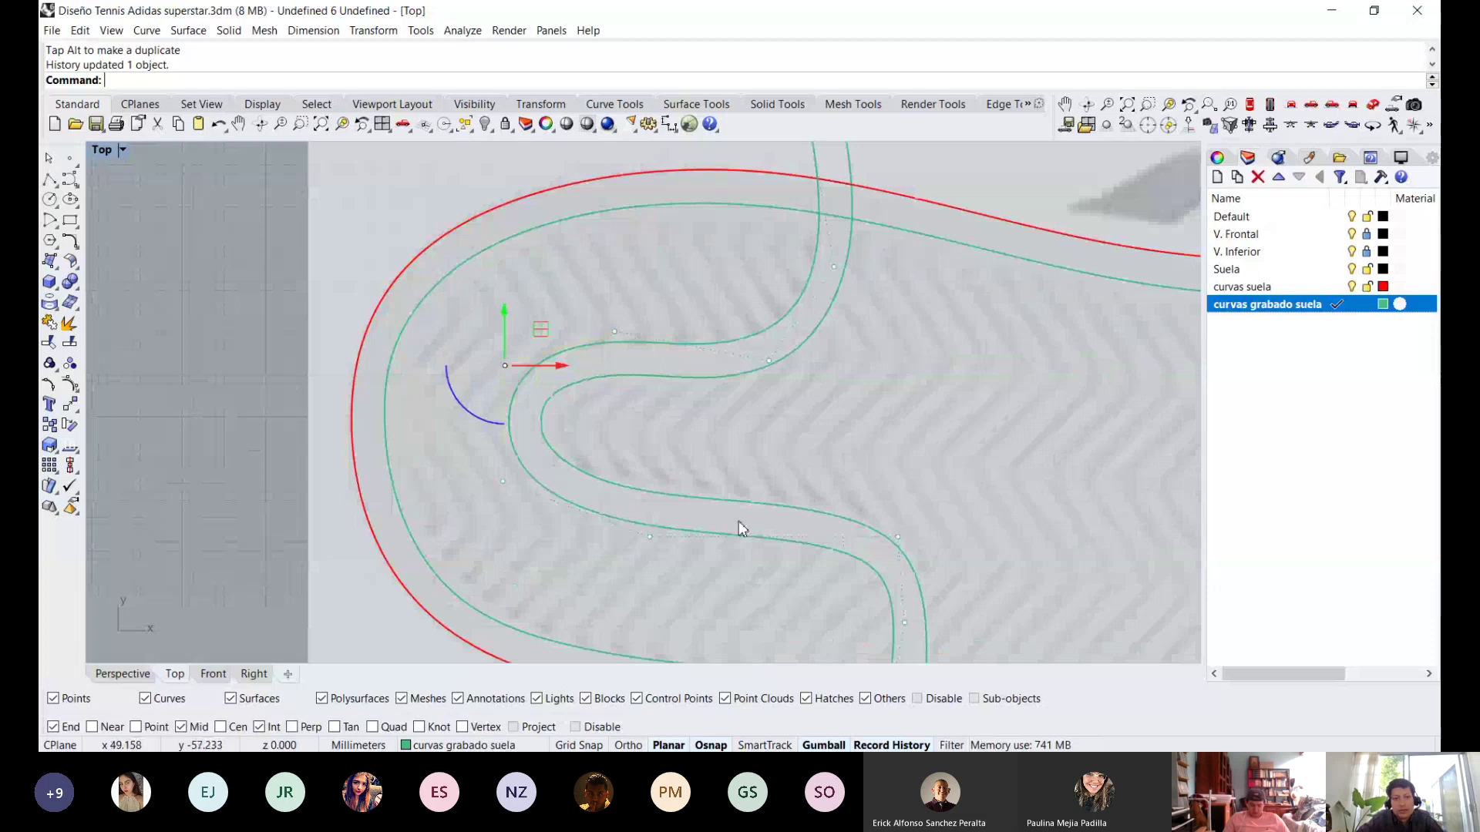
right_click_drag(739, 521, 663, 497)
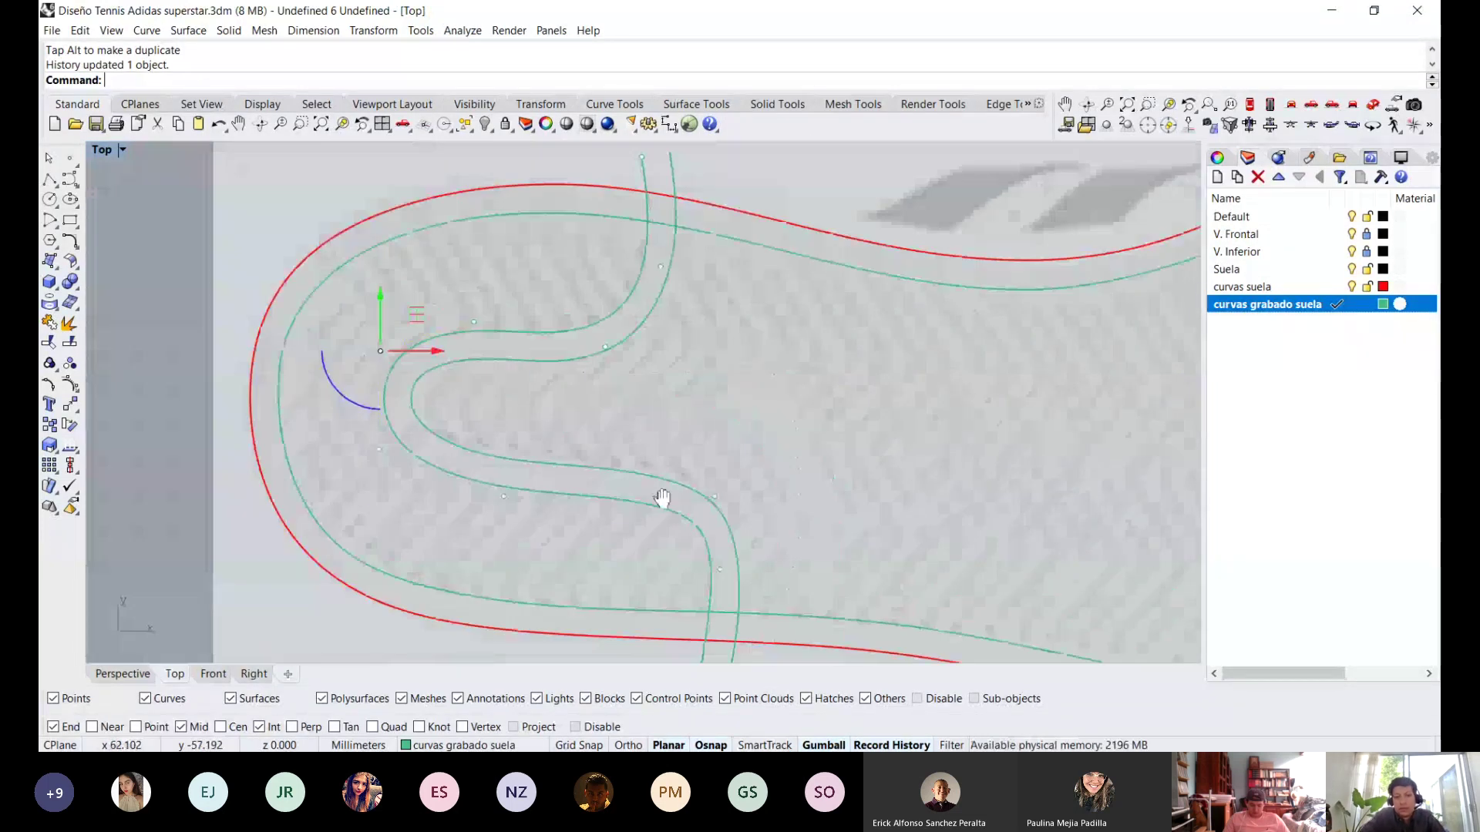
Delete the heel curve's offset copy and offset the adjusted heel curve again toward the central tread area.
left_click(606, 372)
key("Delete")
left_click(558, 343)
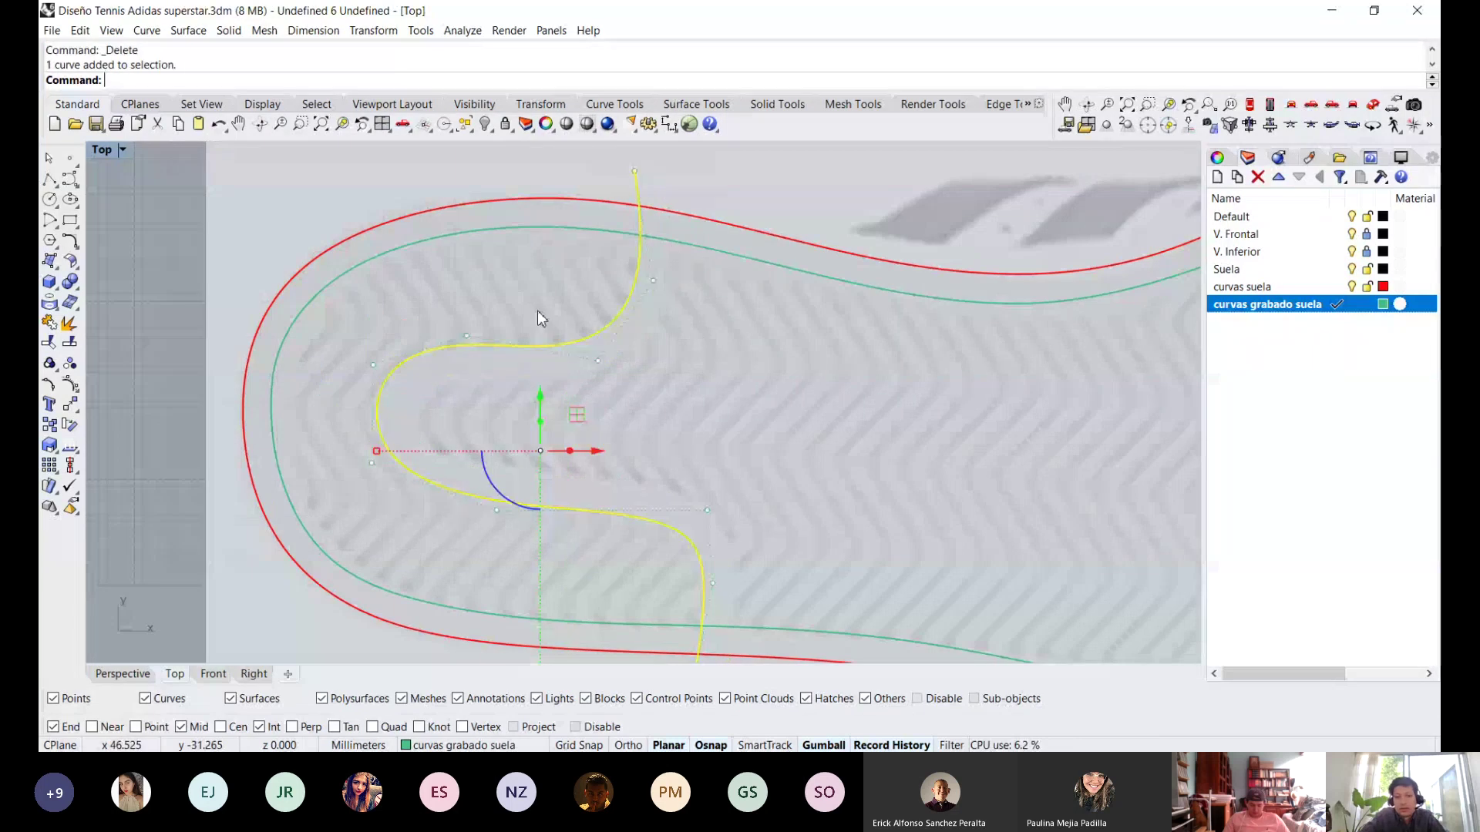
type("offset")
key("Return")
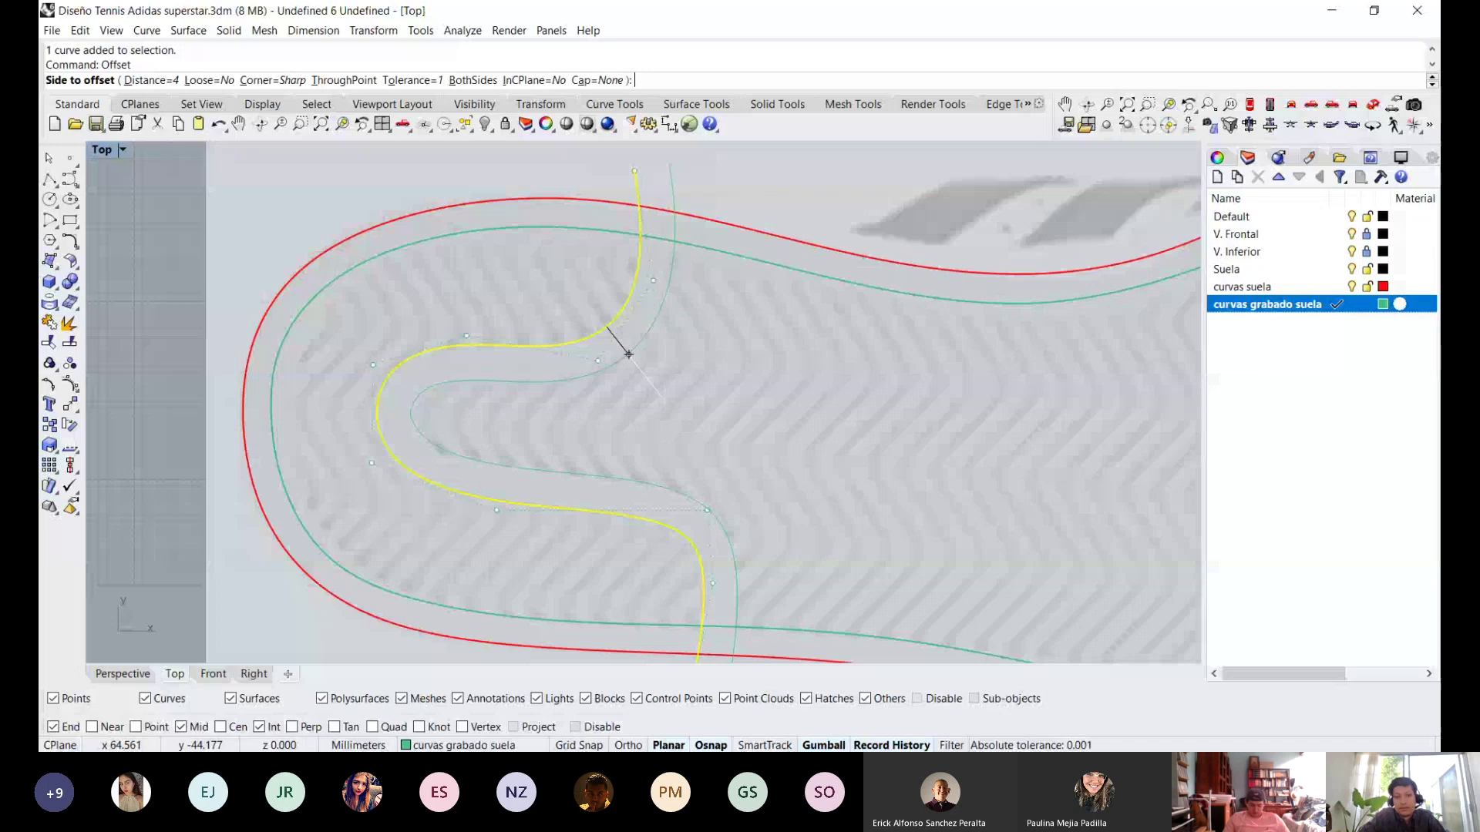
left_click(667, 404)
Offset the forefoot curve 4.5 mm toward the central tread area.
scroll(442, 422, "down", 5)
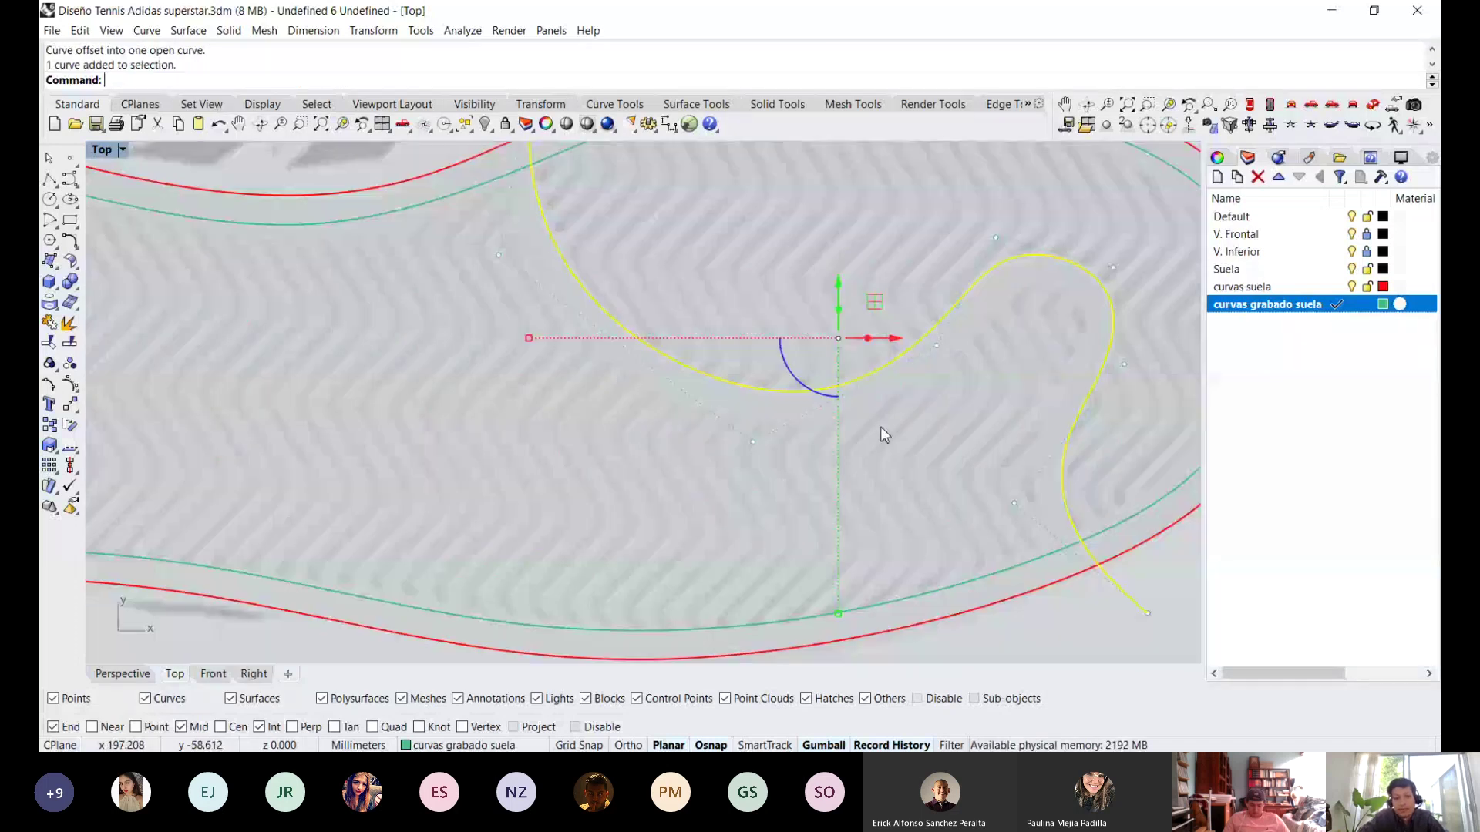
left_click(880, 427)
scroll(585, 470, "down", 4)
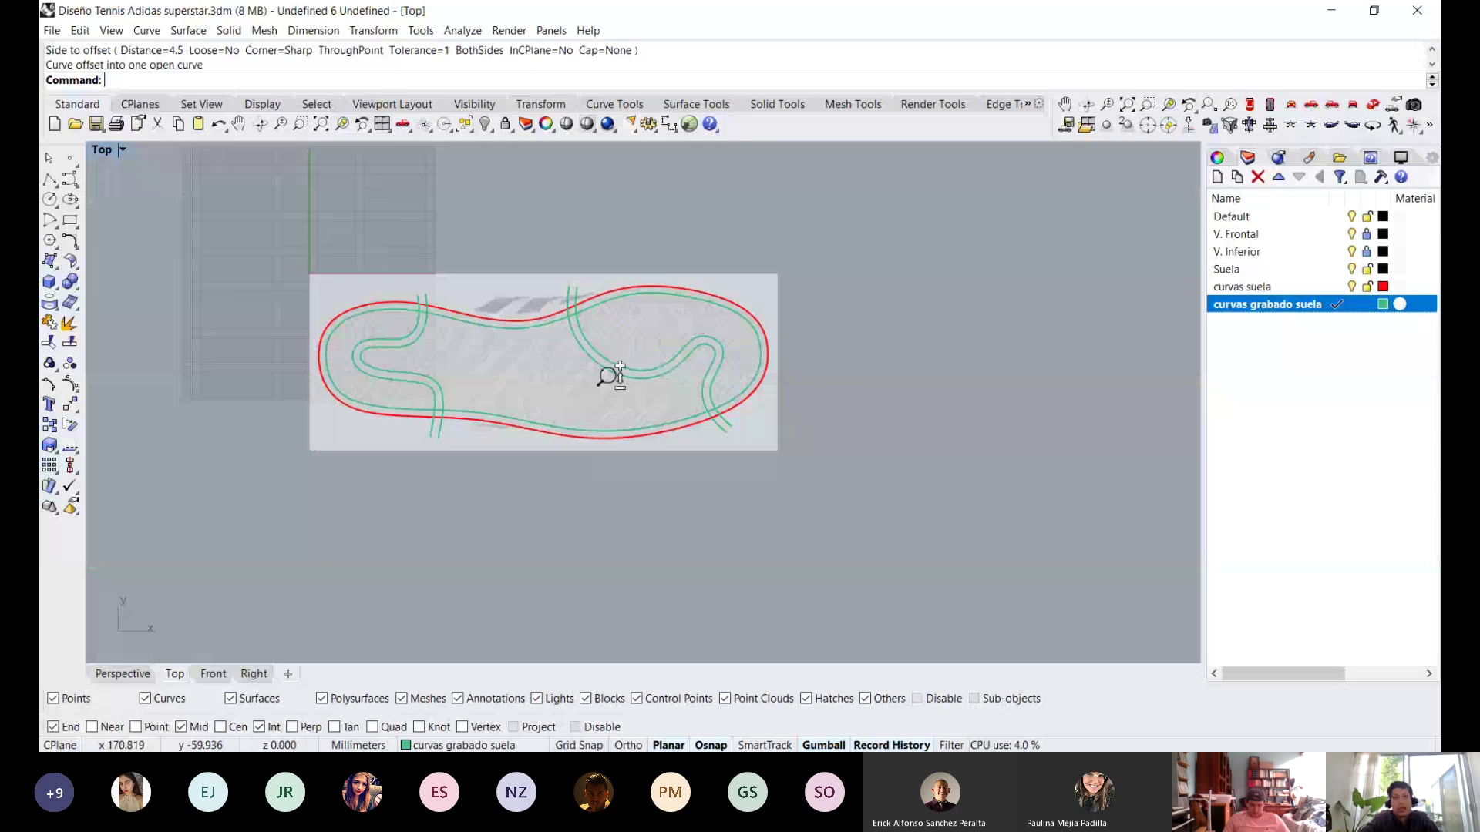
scroll(609, 376, "up", 4)
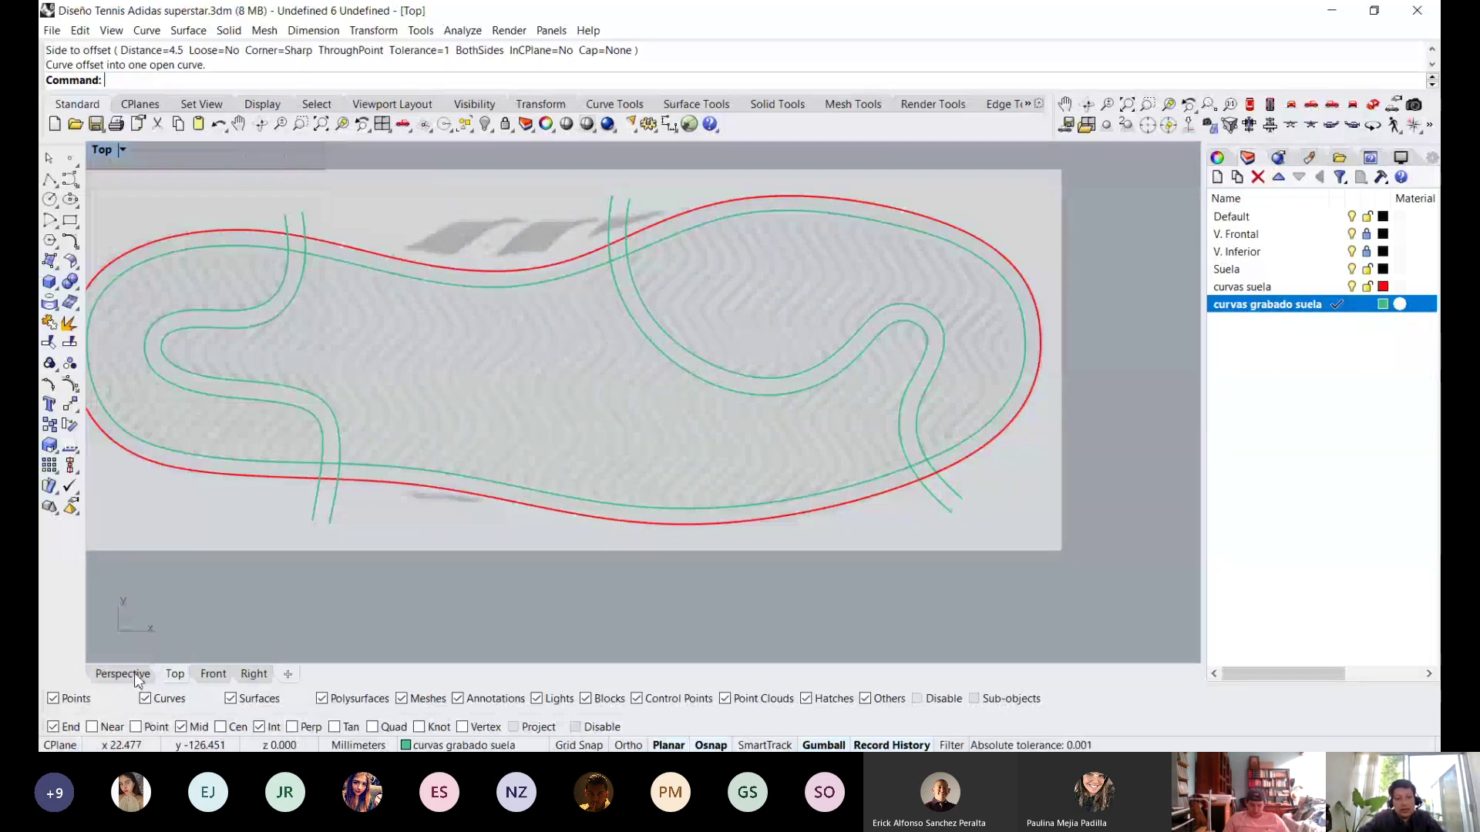
Examine the sole outline and the paired tread-dividing curves over the reference images in the Perspective view.
key("ctrl+F3")
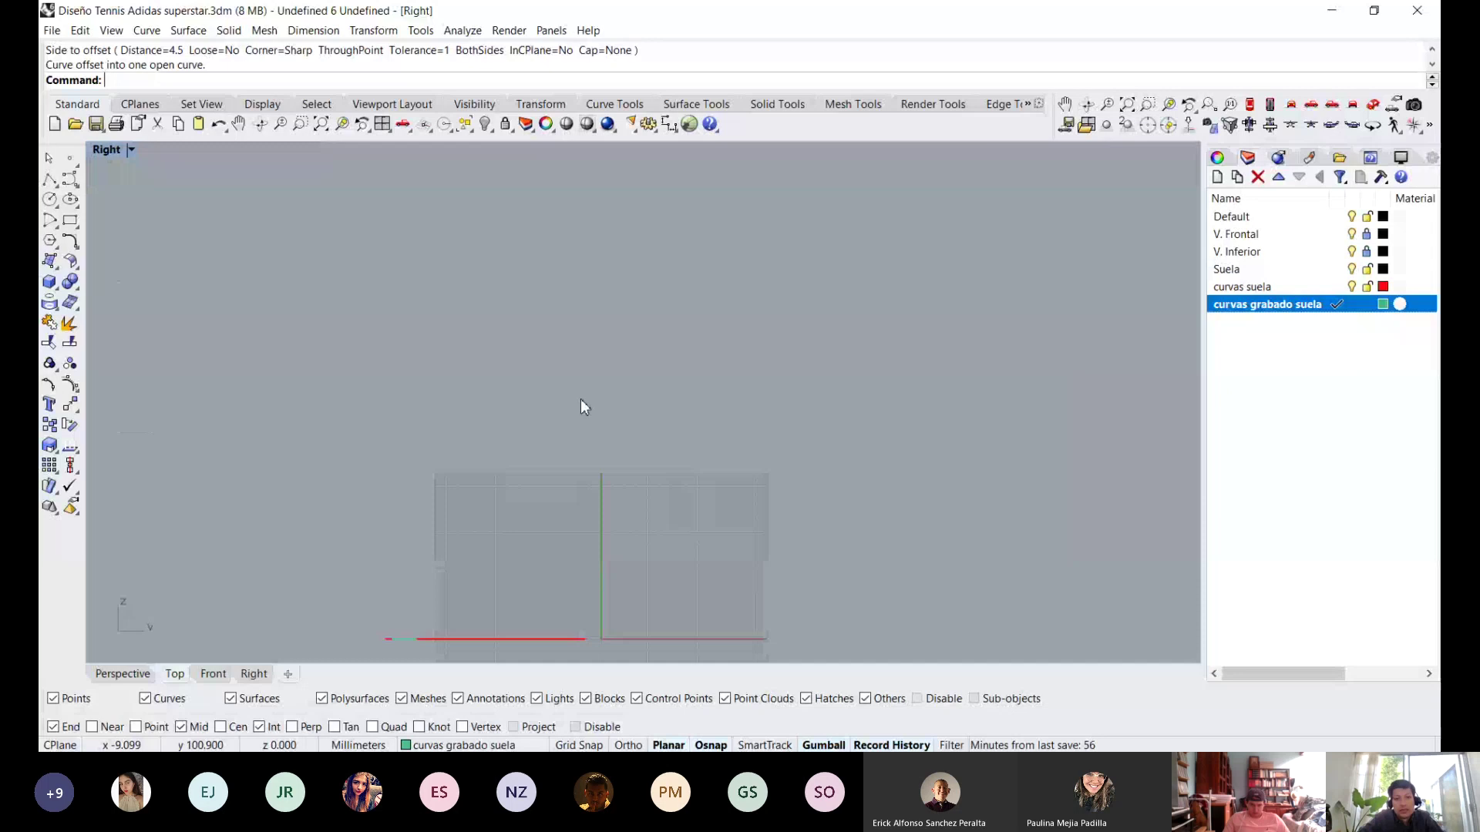
key("ctrl+F4")
right_click_drag(632, 374, 720, 379)
scroll(720, 379, "up", 3)
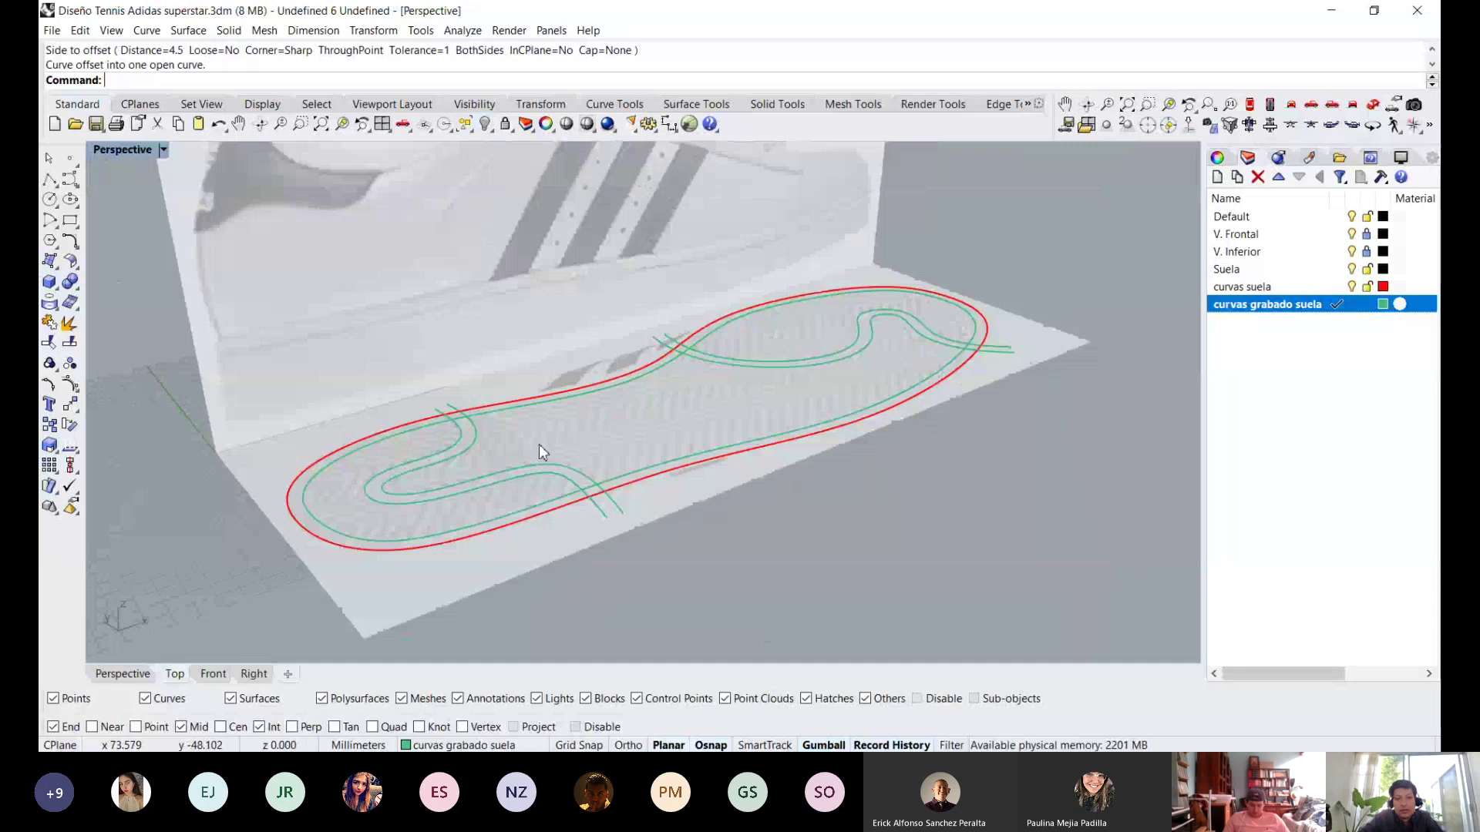
Move the inset sole boundary and the paired heel and forefoot dividing curves vertically down, below the bottom-view reference plane.
left_click_drag(535, 444, 492, 495)
left_click_drag(757, 377, 728, 343, "shift")
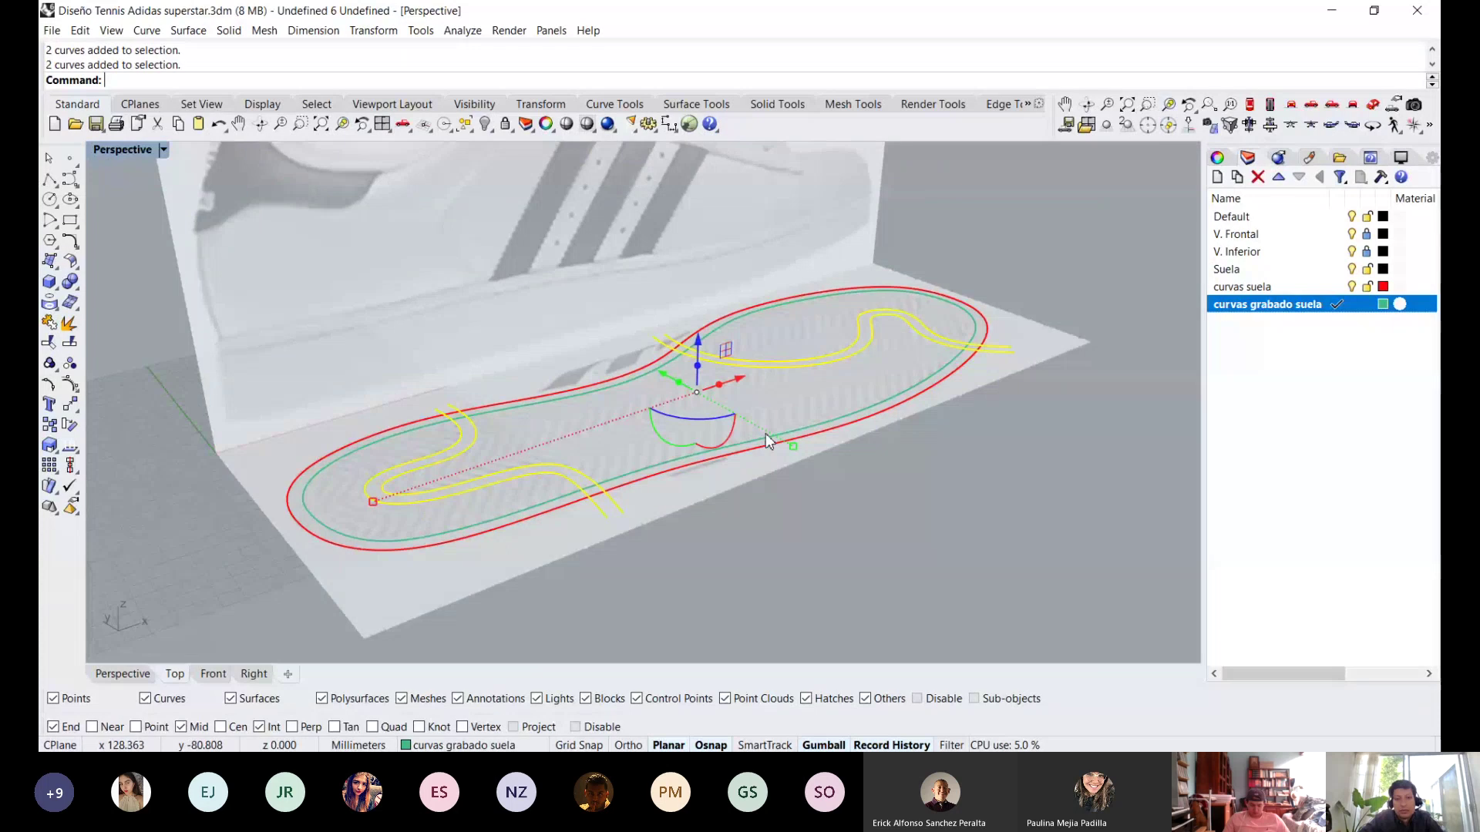
left_click(765, 434, "shift")
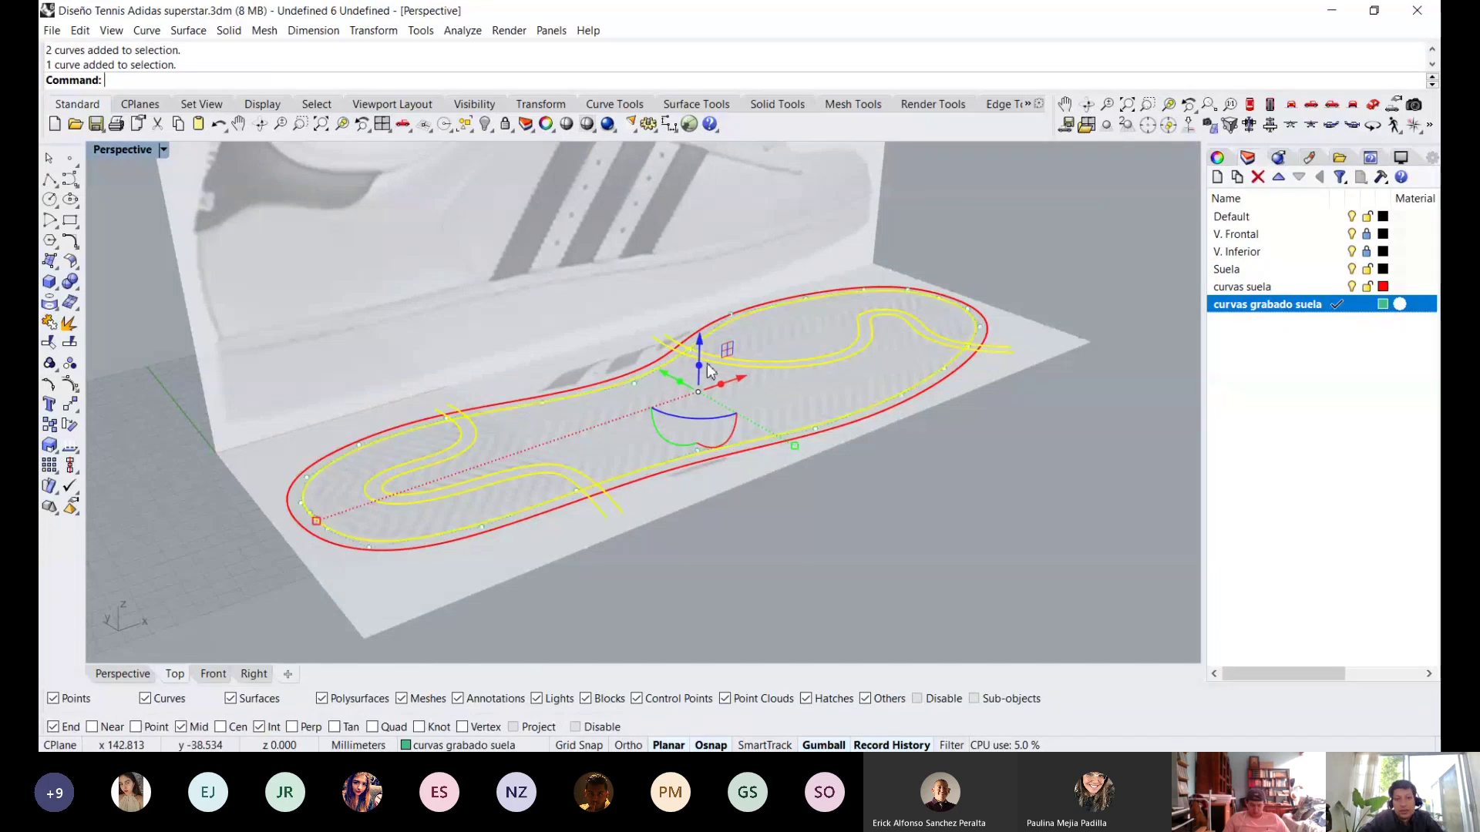
scroll(696, 345, "down", 2)
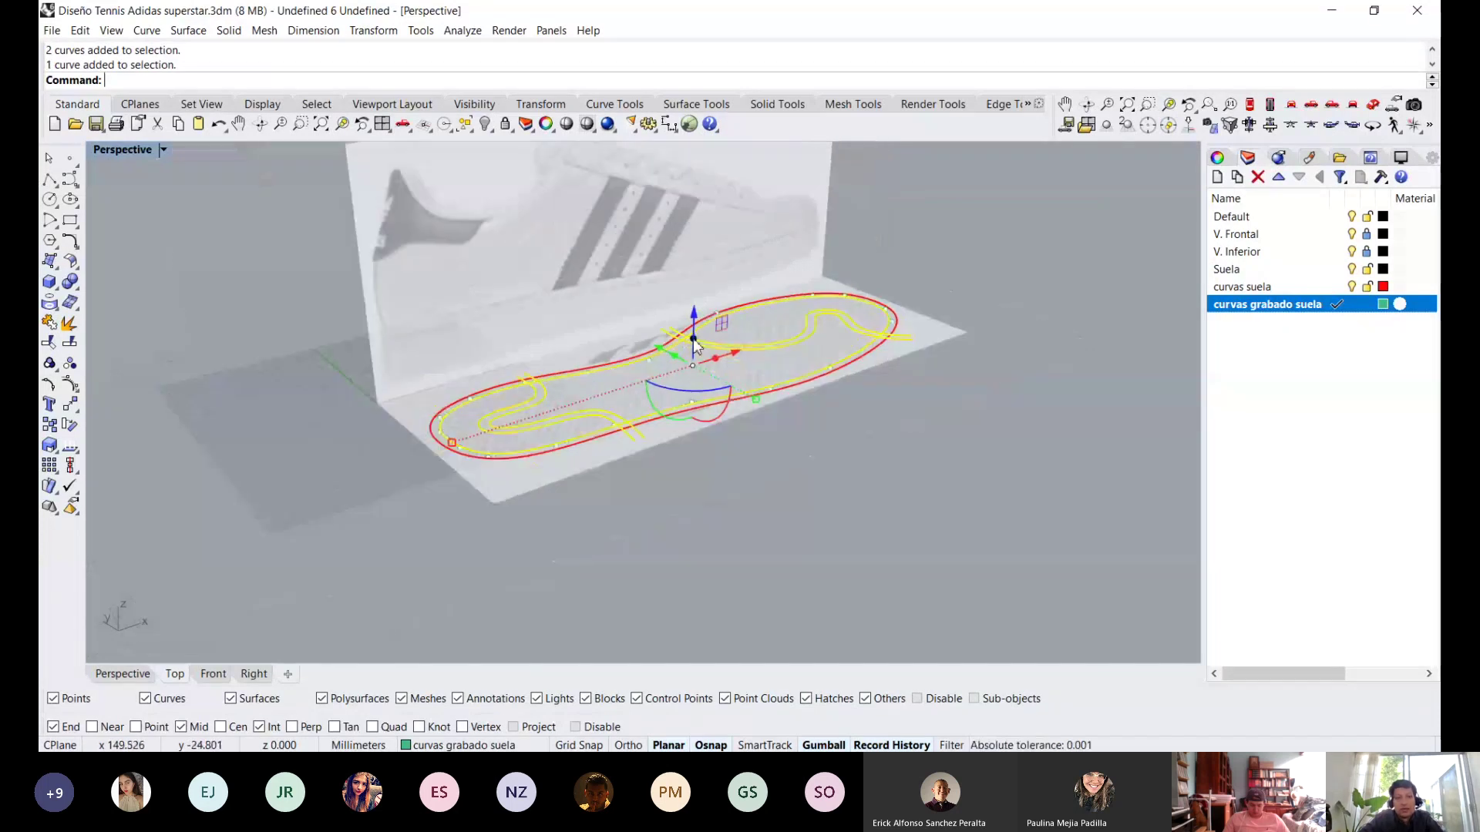
left_click_drag(694, 344, 686, 428)
left_click(816, 453)
Show all hidden objects, bringing back the sole body and zigzag treads above the lowered curves, and clear the selection.
left_click(485, 124)
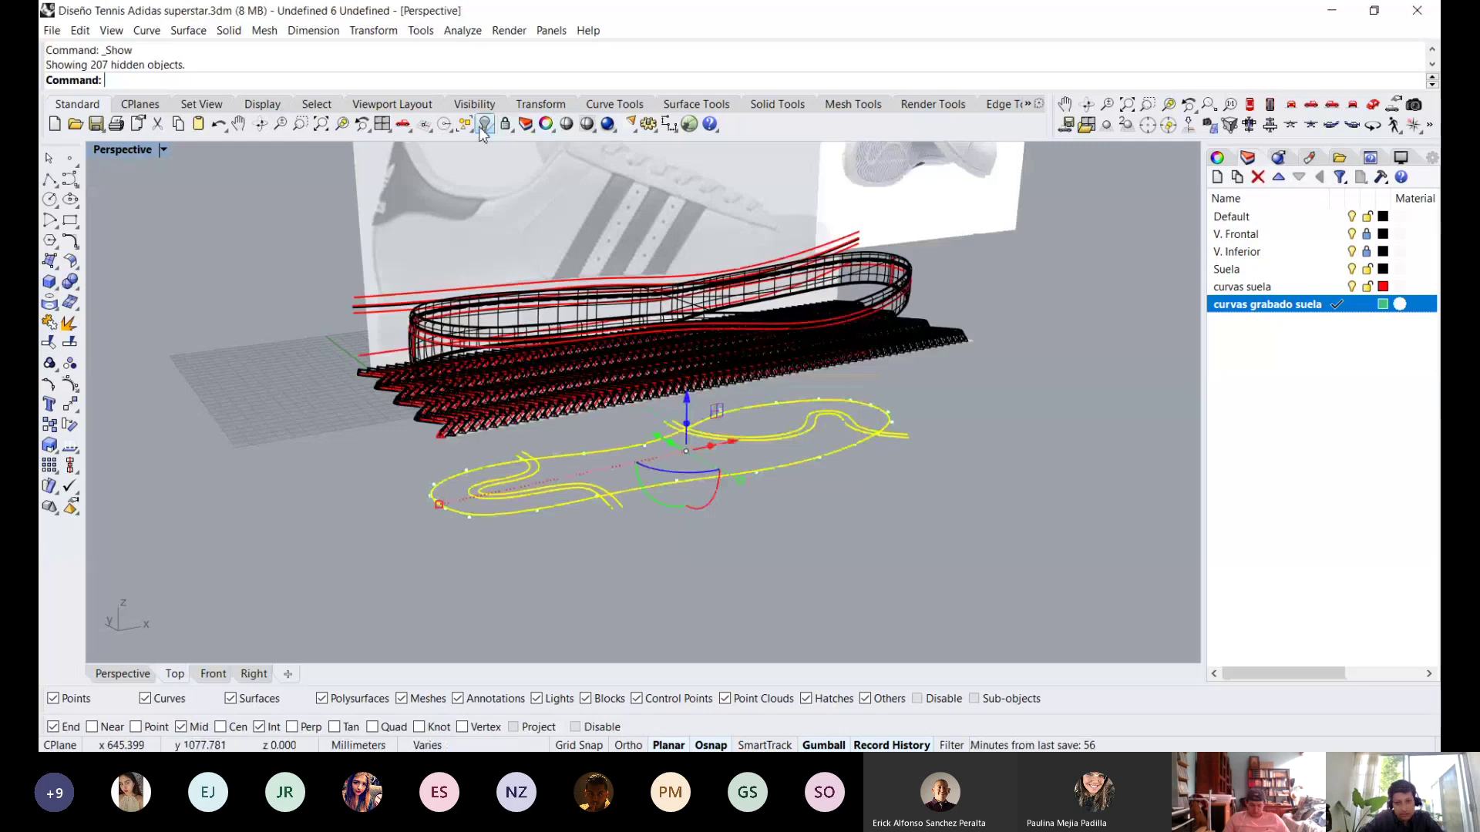
scroll(885, 312, "down", 3)
scroll(885, 312, "up", 3)
key("Escape")
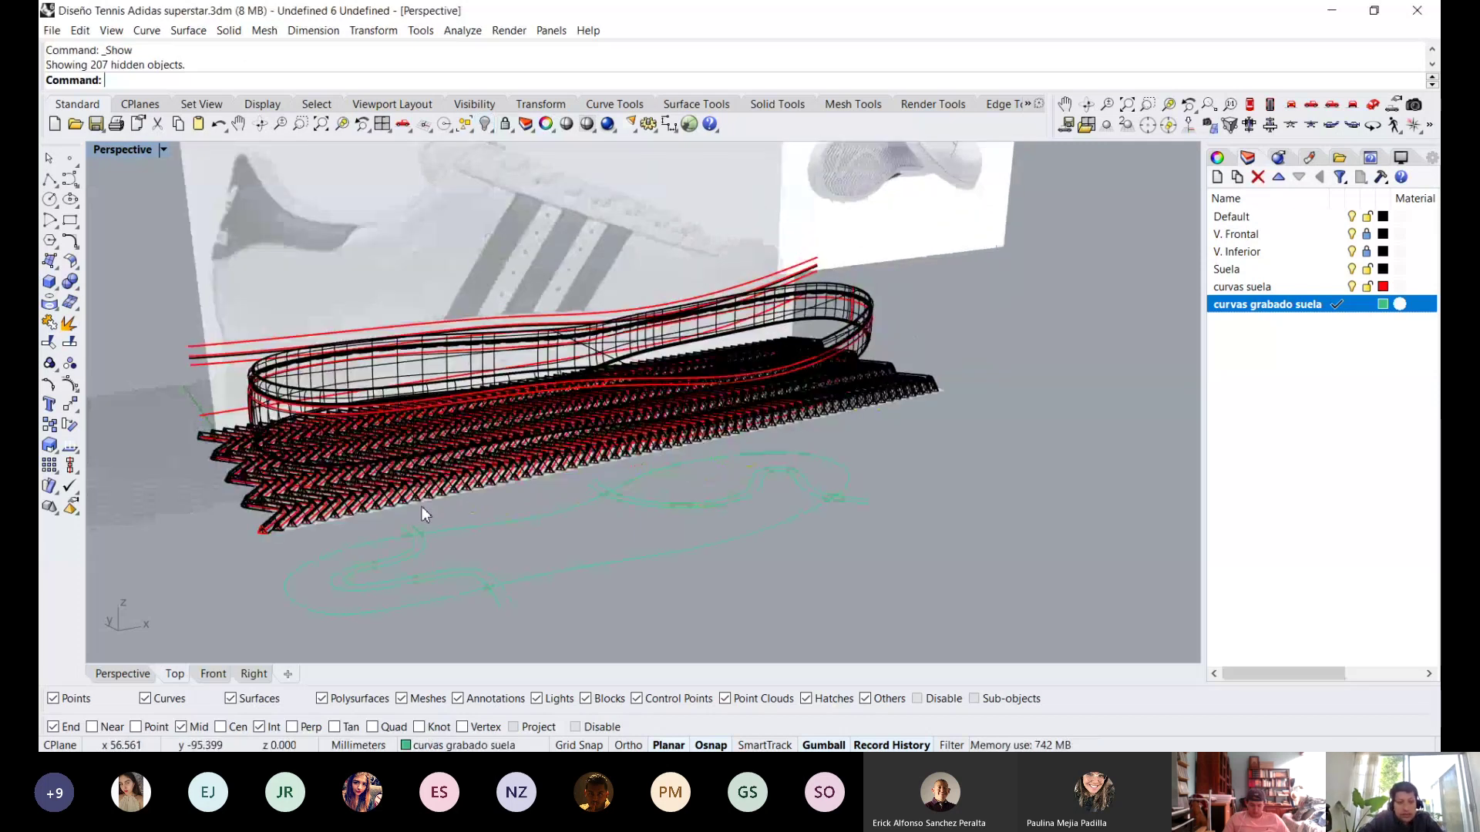
scroll(259, 511, "up", 3)
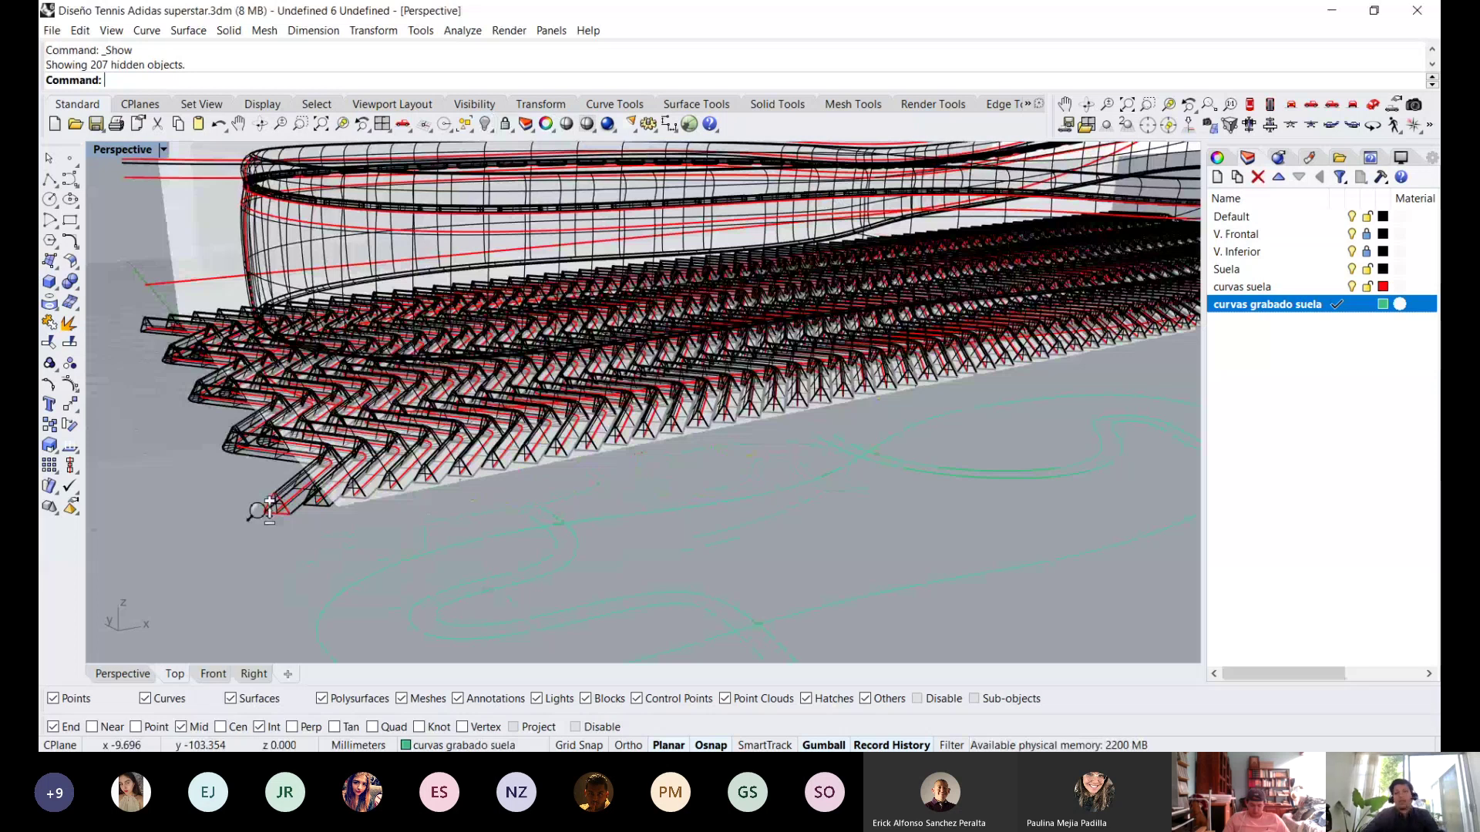
Set the background of the Wireframe display mode in the perspective viewport to Solid Color.
scroll(530, 458, "down", 5)
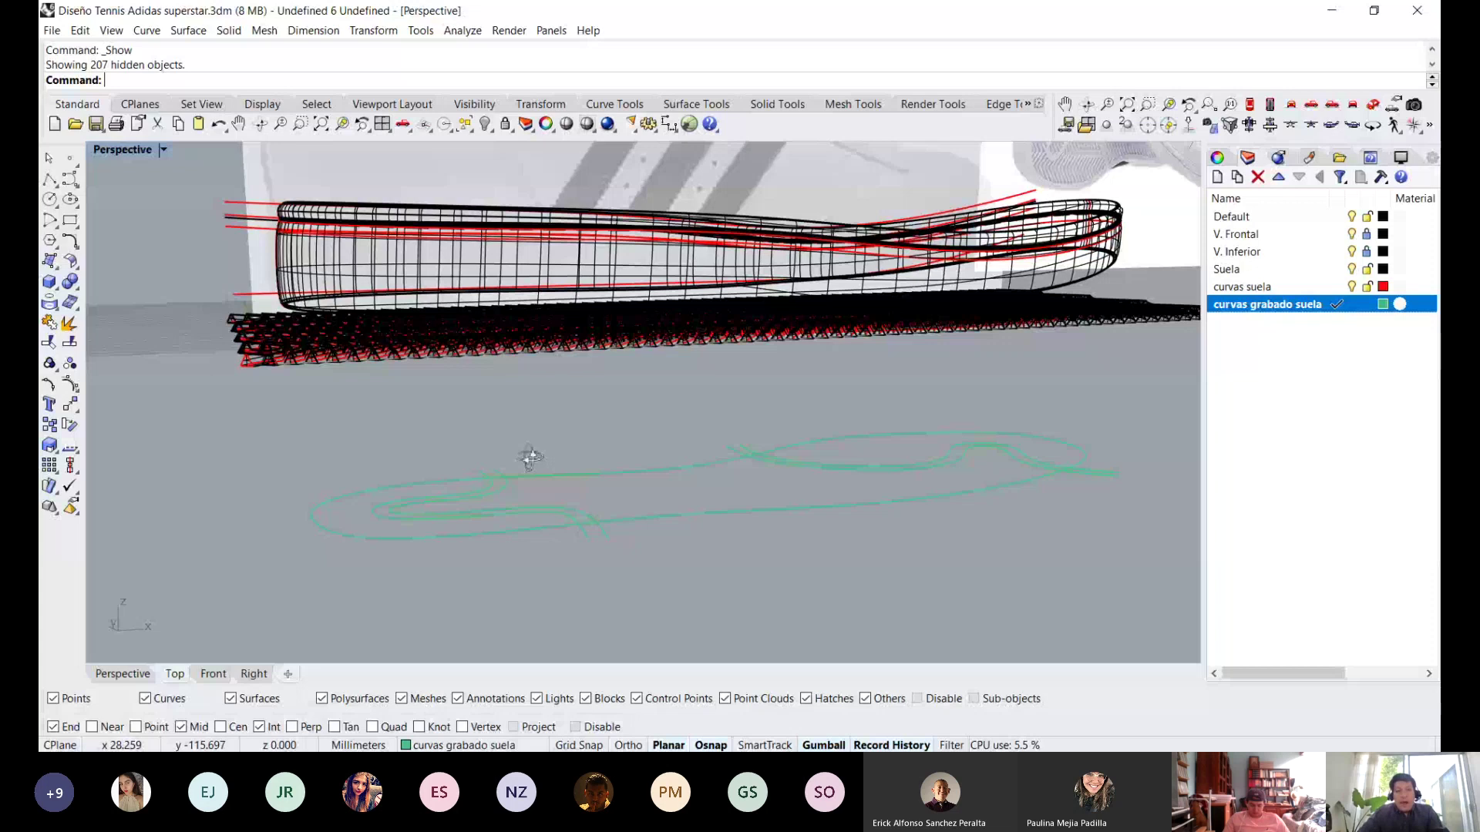
right_click_drag(529, 458, 748, 396)
key("ctrl+F3")
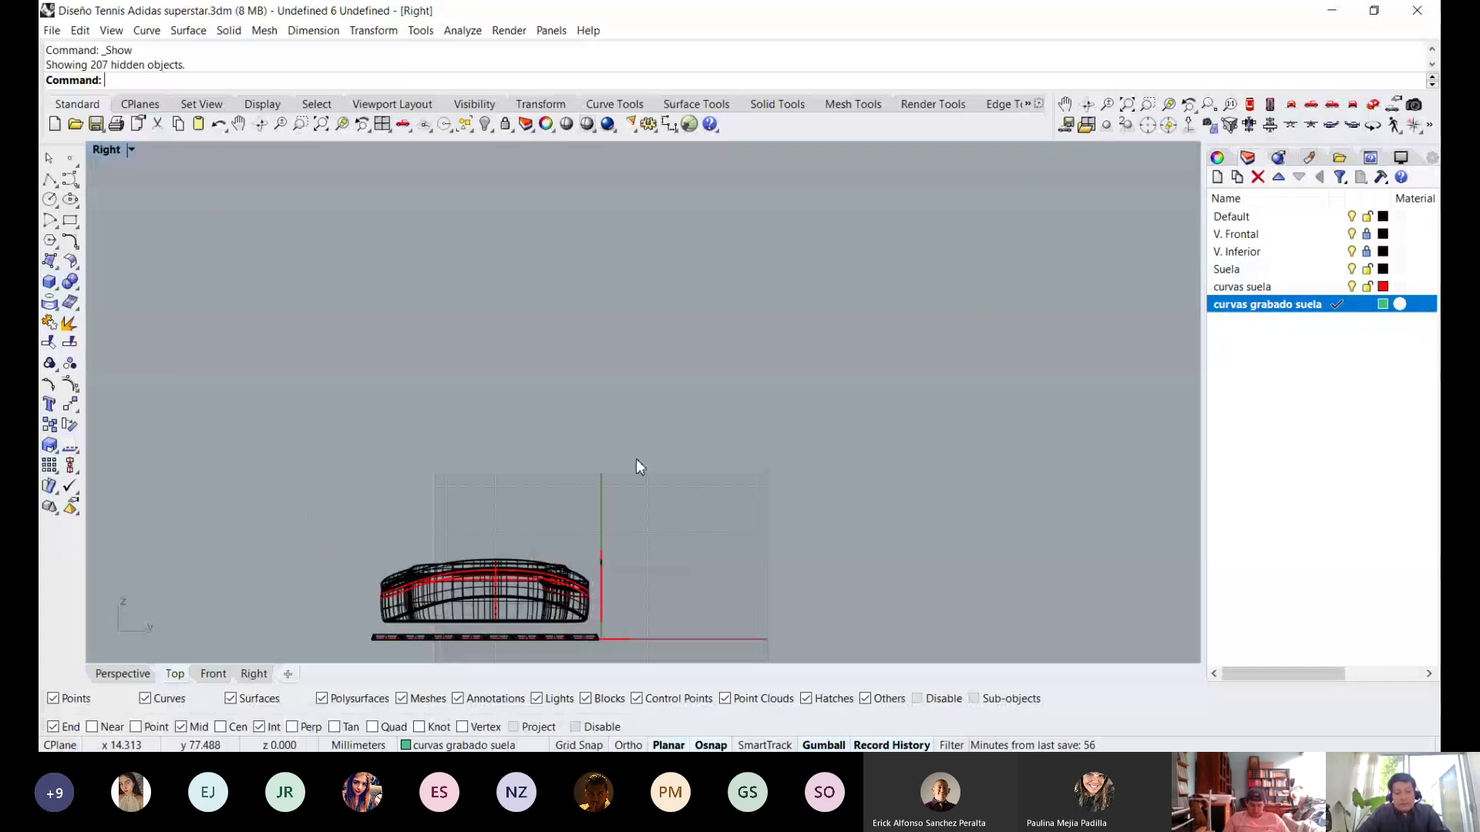
key("ctrl+F4")
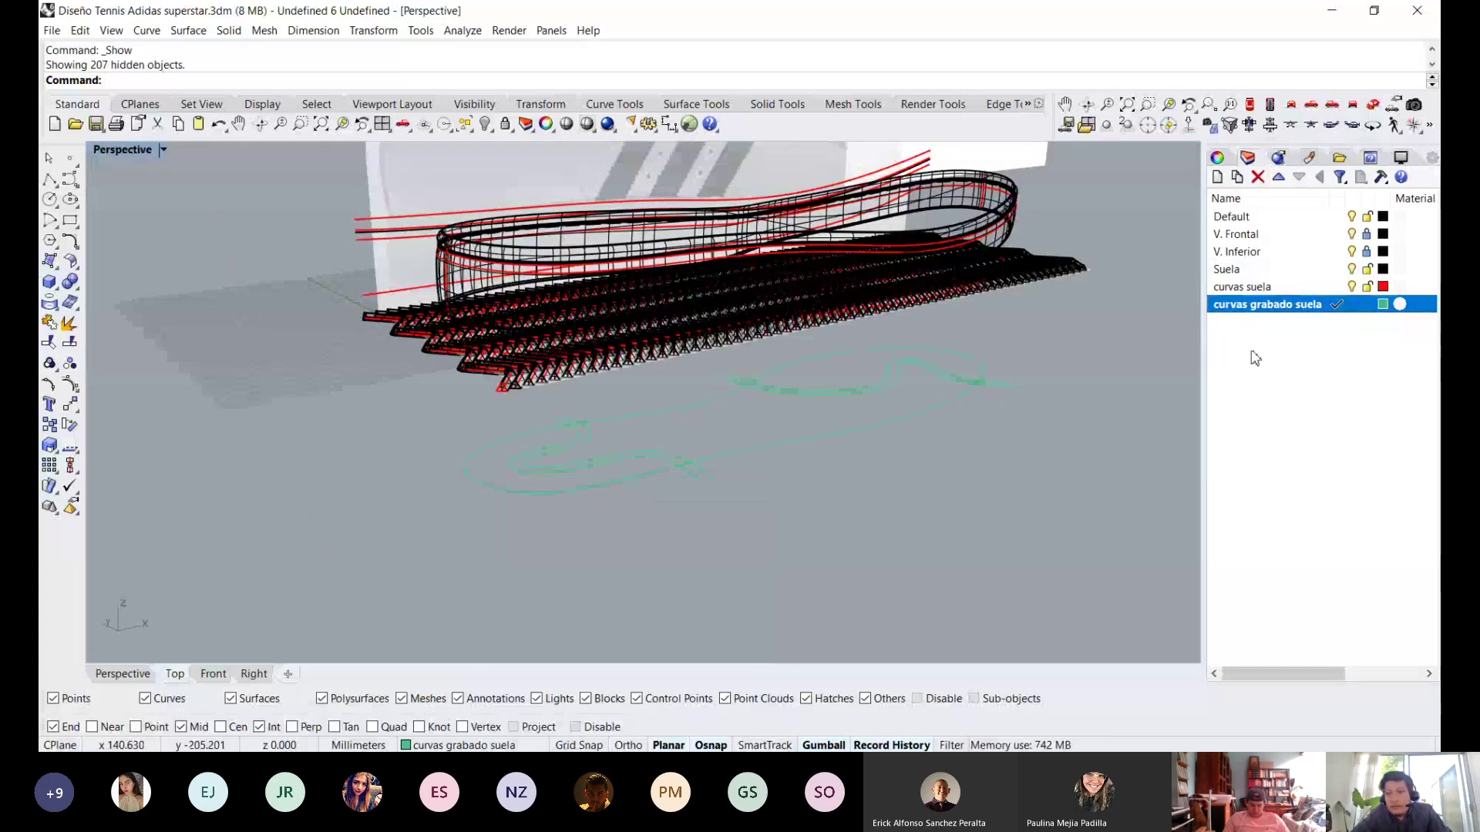
left_click(1402, 159)
left_click(1371, 238)
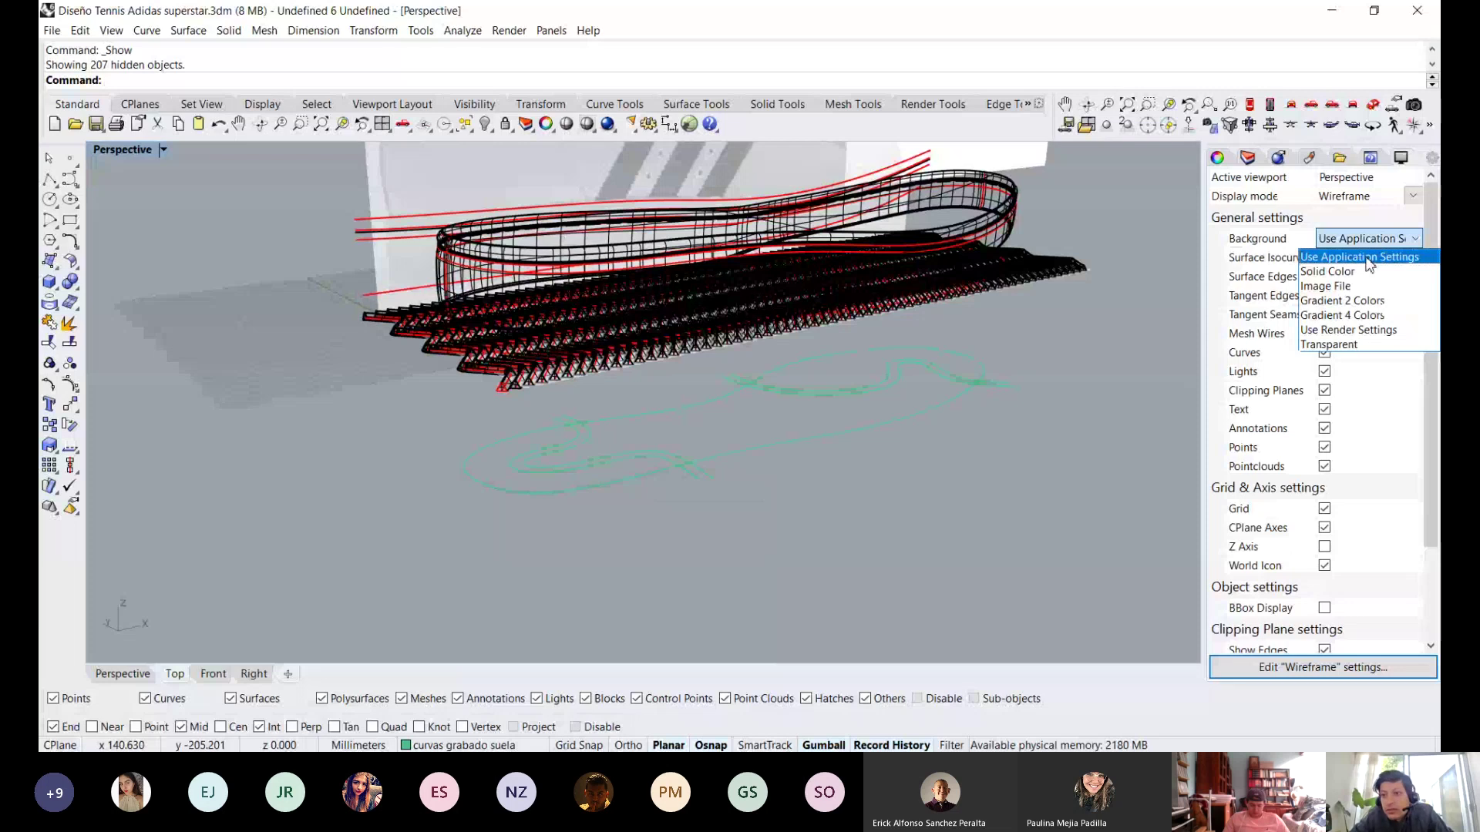
left_click(1368, 259)
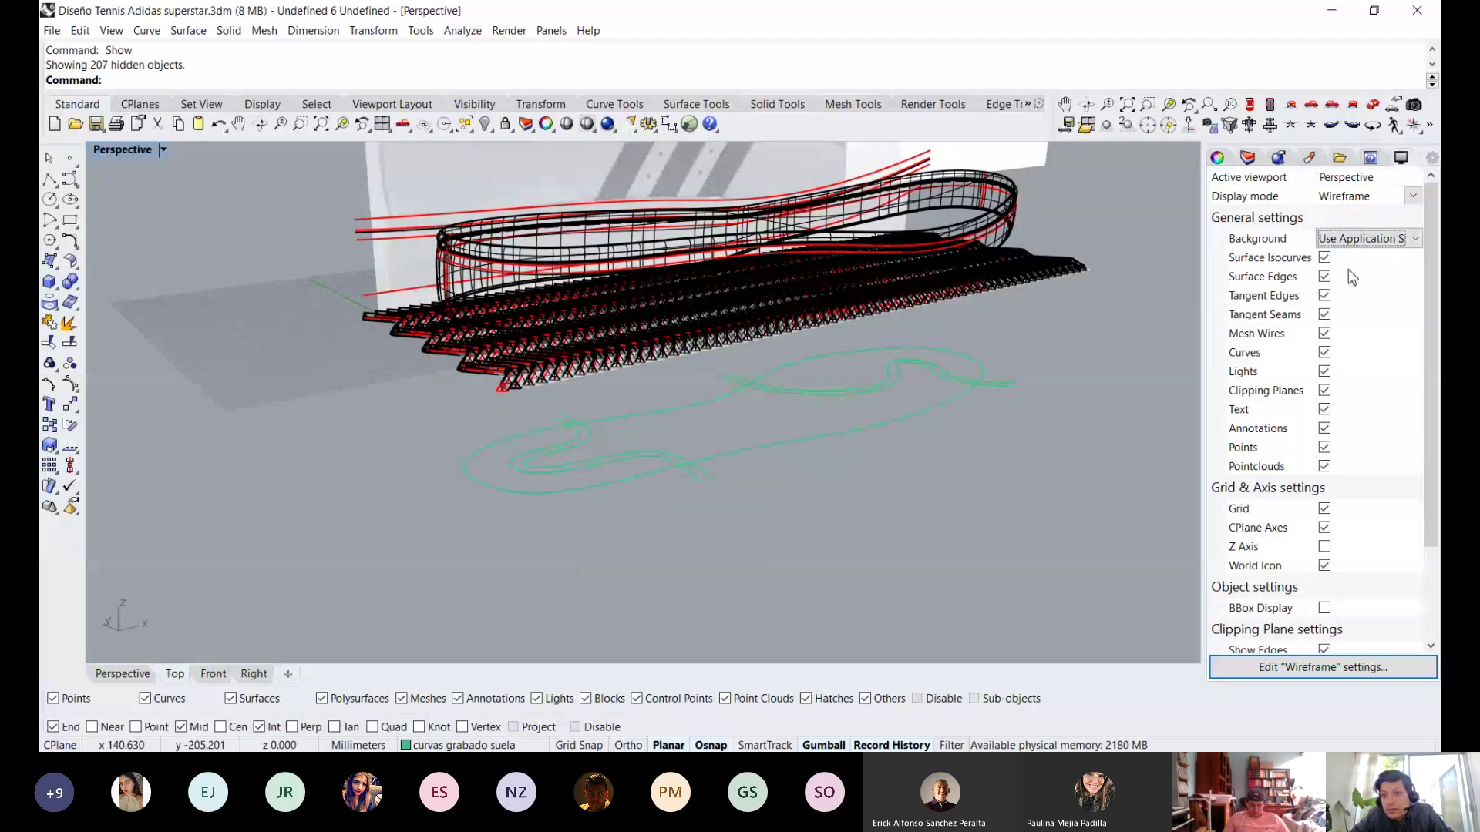
left_click(1358, 238)
left_click(1353, 270)
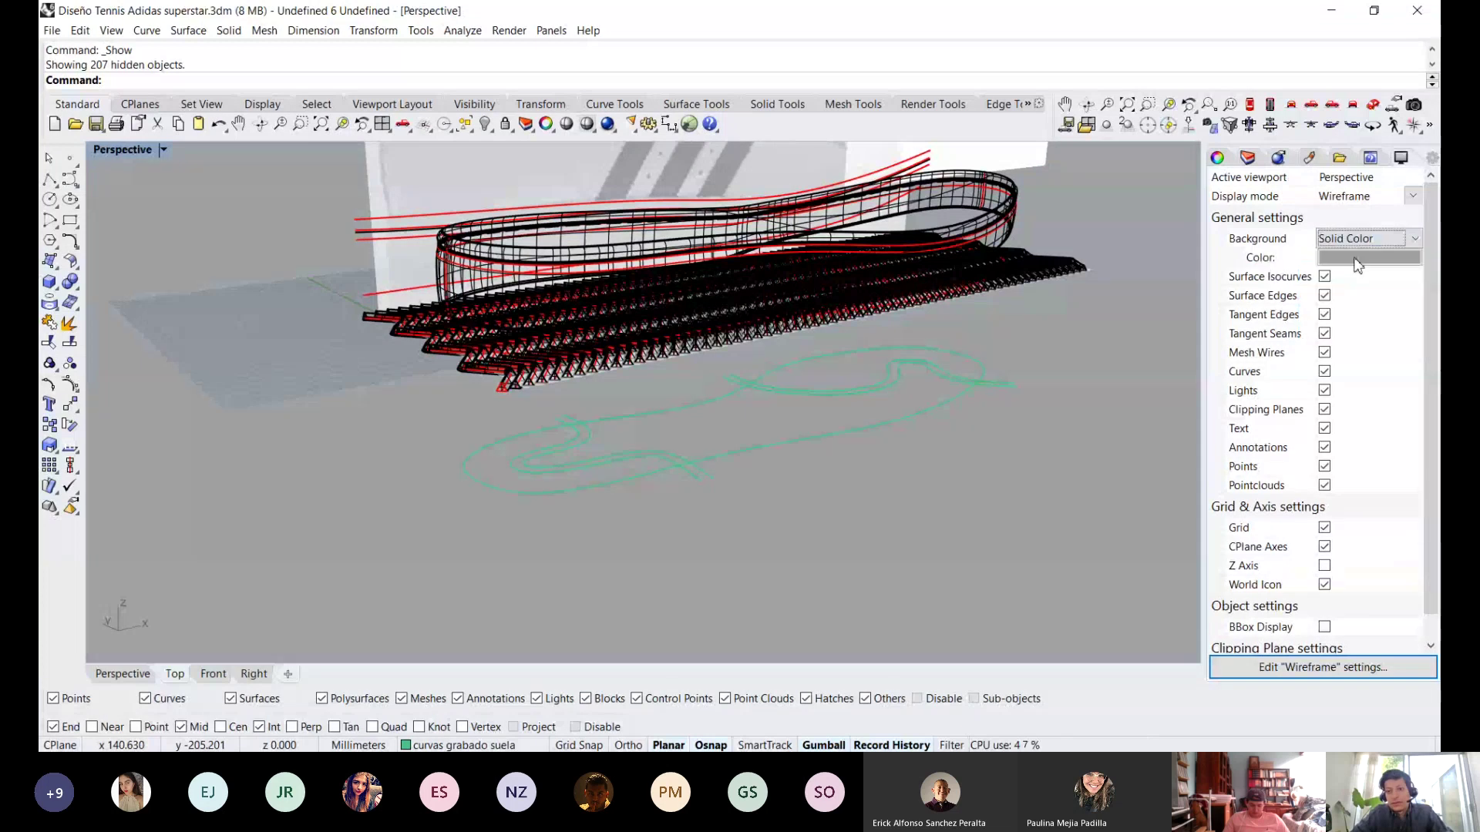
Make the Wireframe display mode's solid background colour white (RGB 255, 255, 255).
left_click(1354, 257)
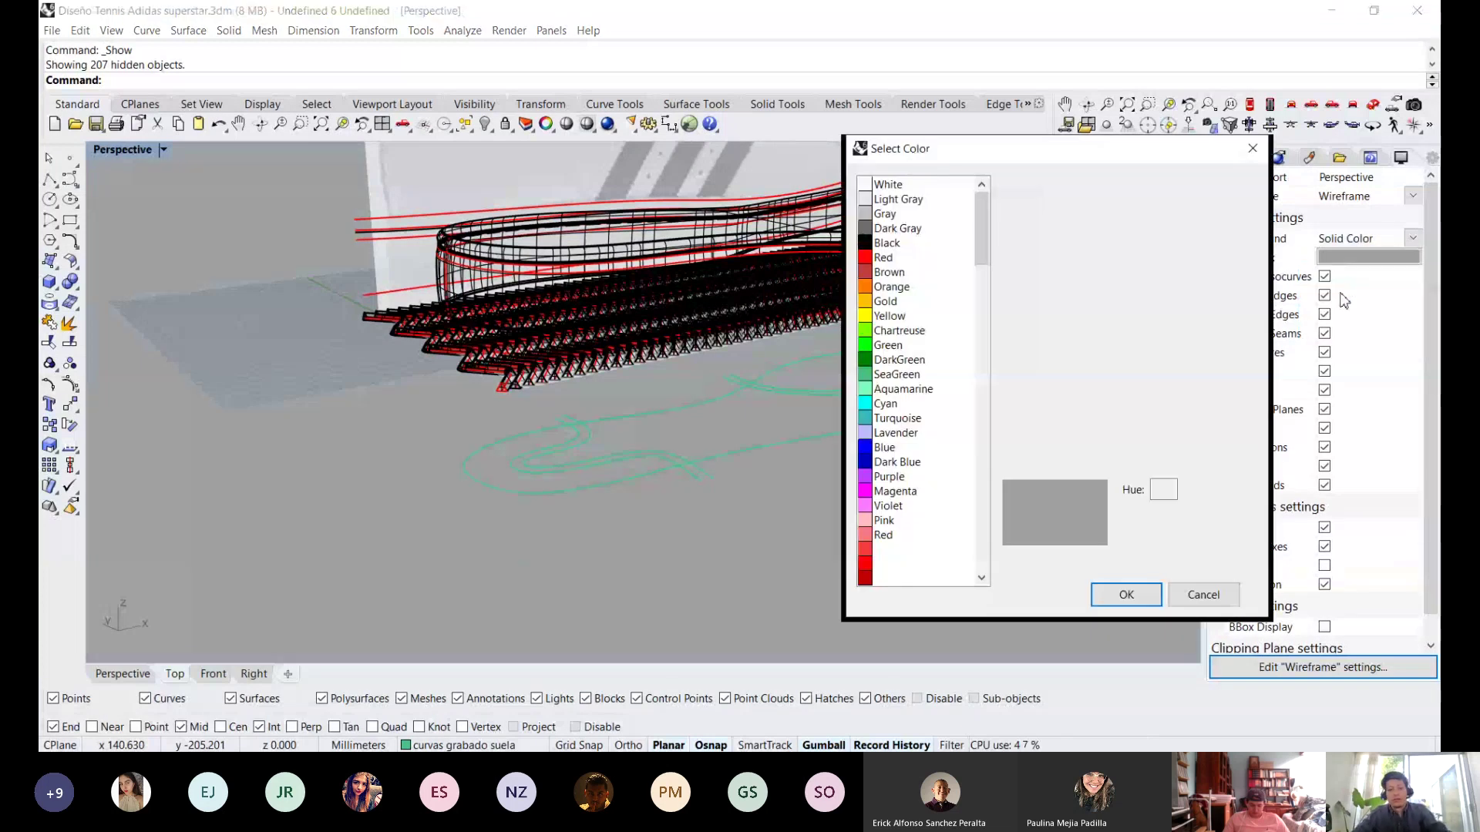
left_click(1199, 259)
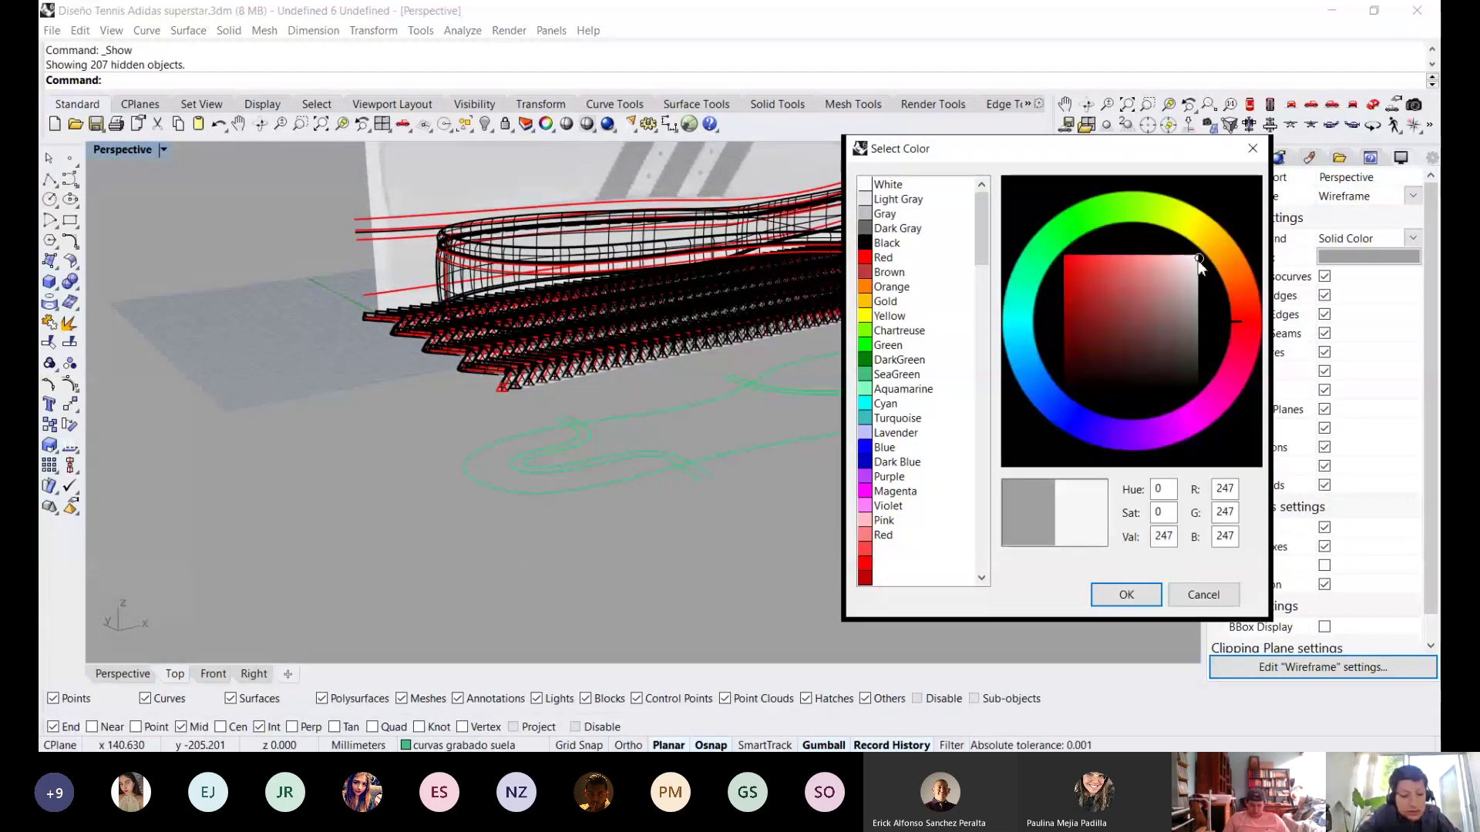
left_click(1199, 255)
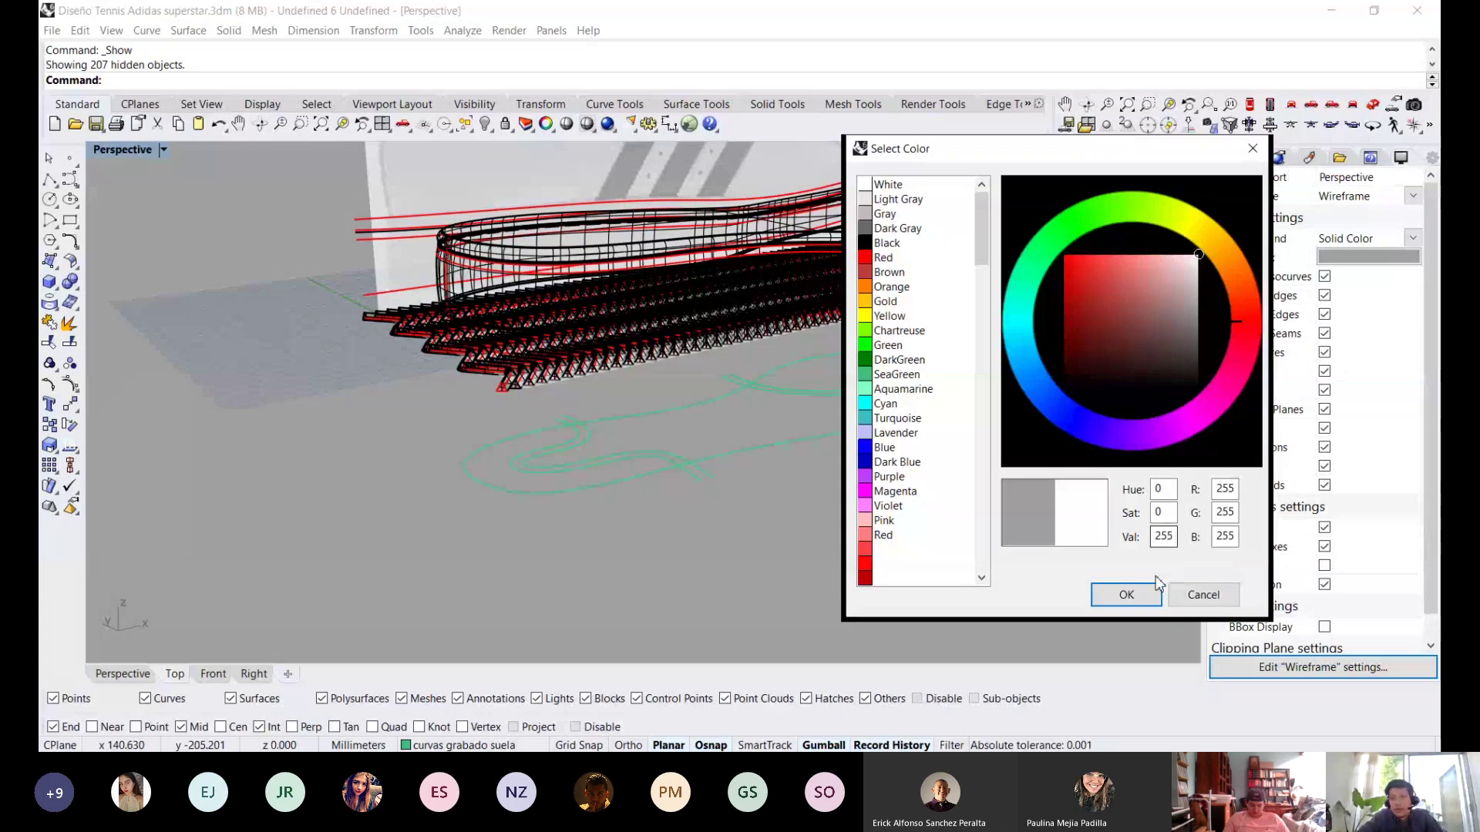
left_click(1126, 595)
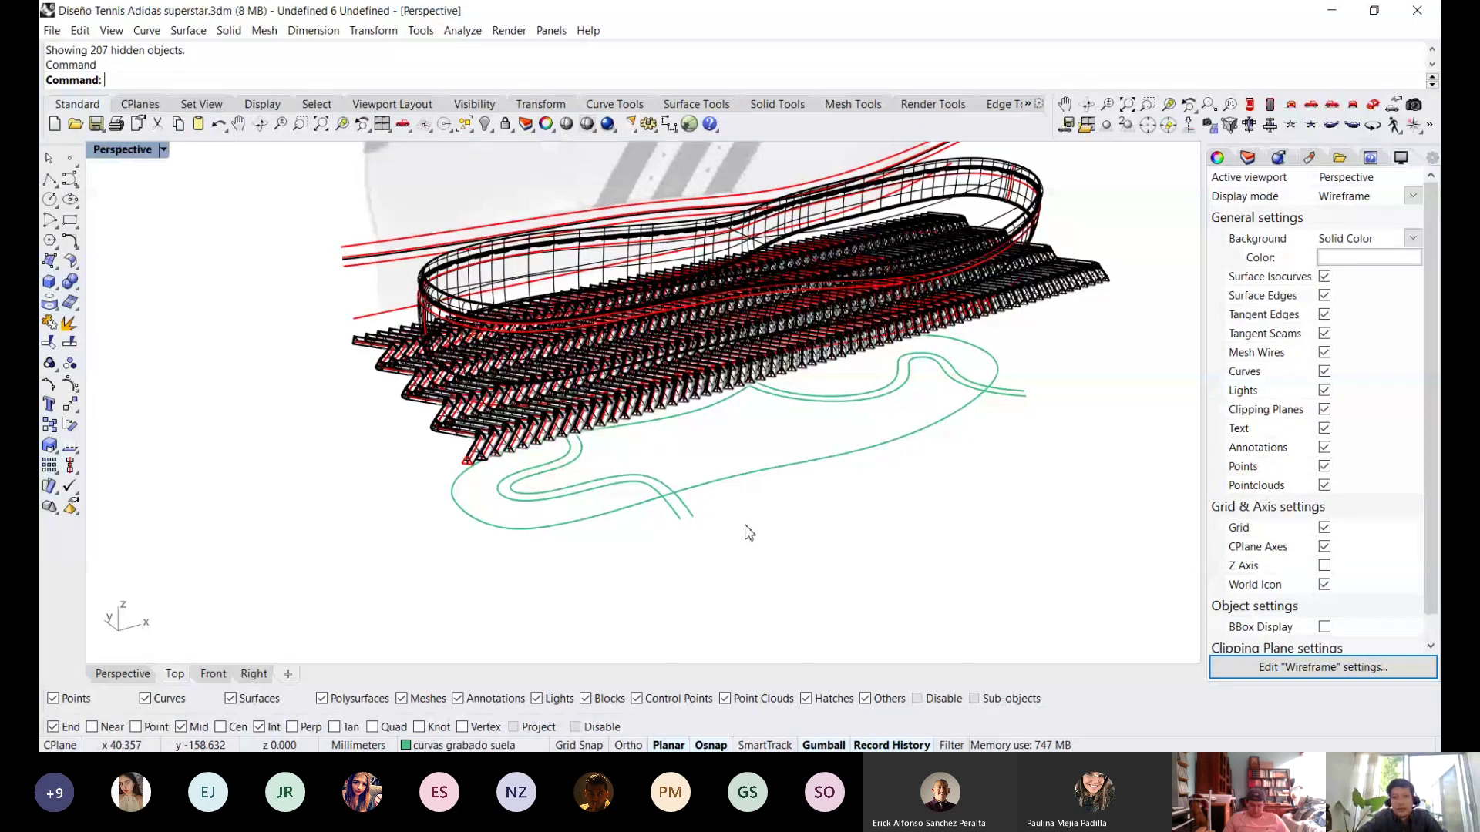
Switch the perspective viewport to Shaded display and set its background to Solid Color.
key("ctrl+alt+s")
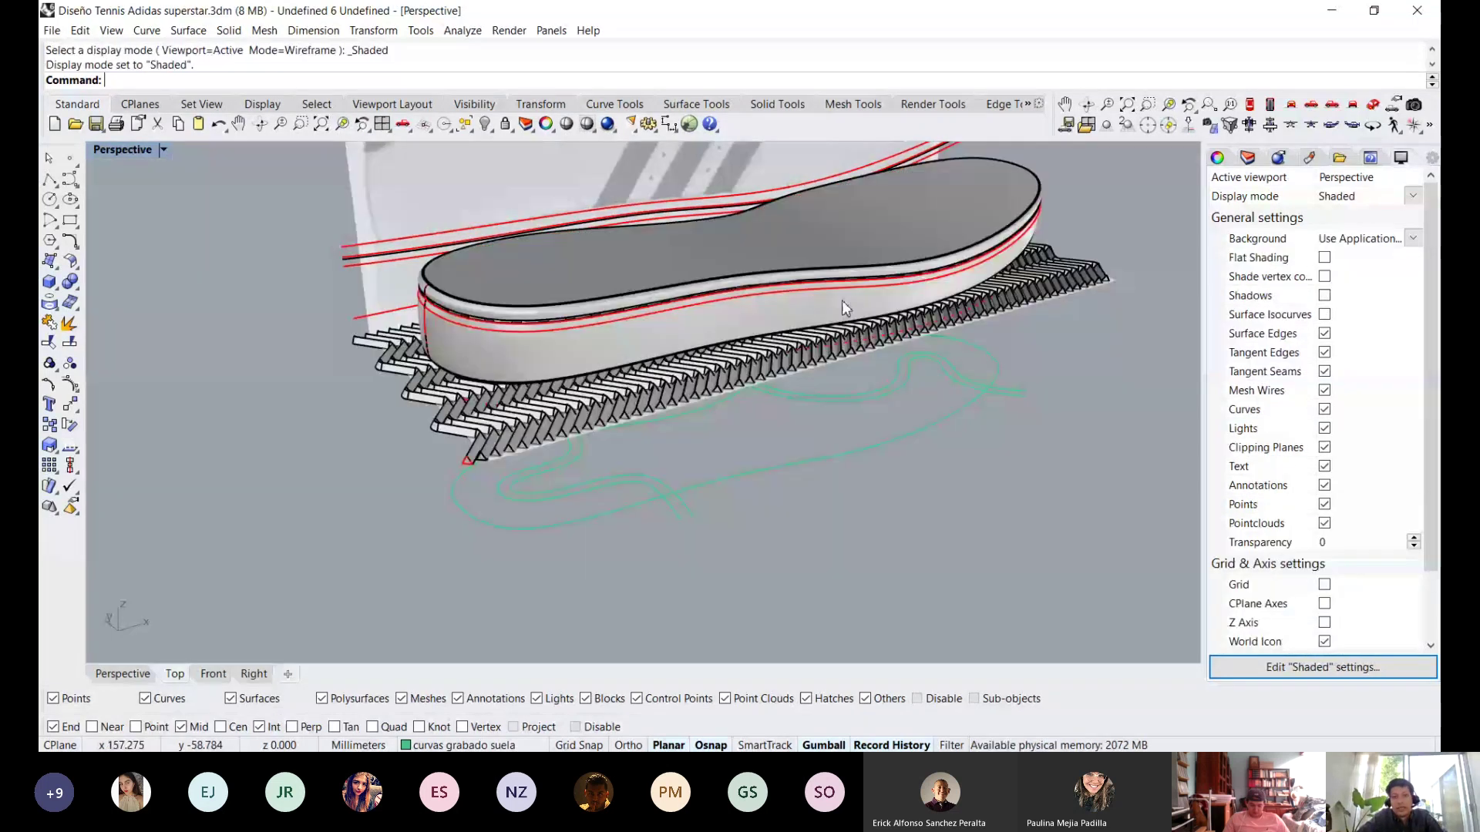
left_click(1336, 242)
left_click(1338, 268)
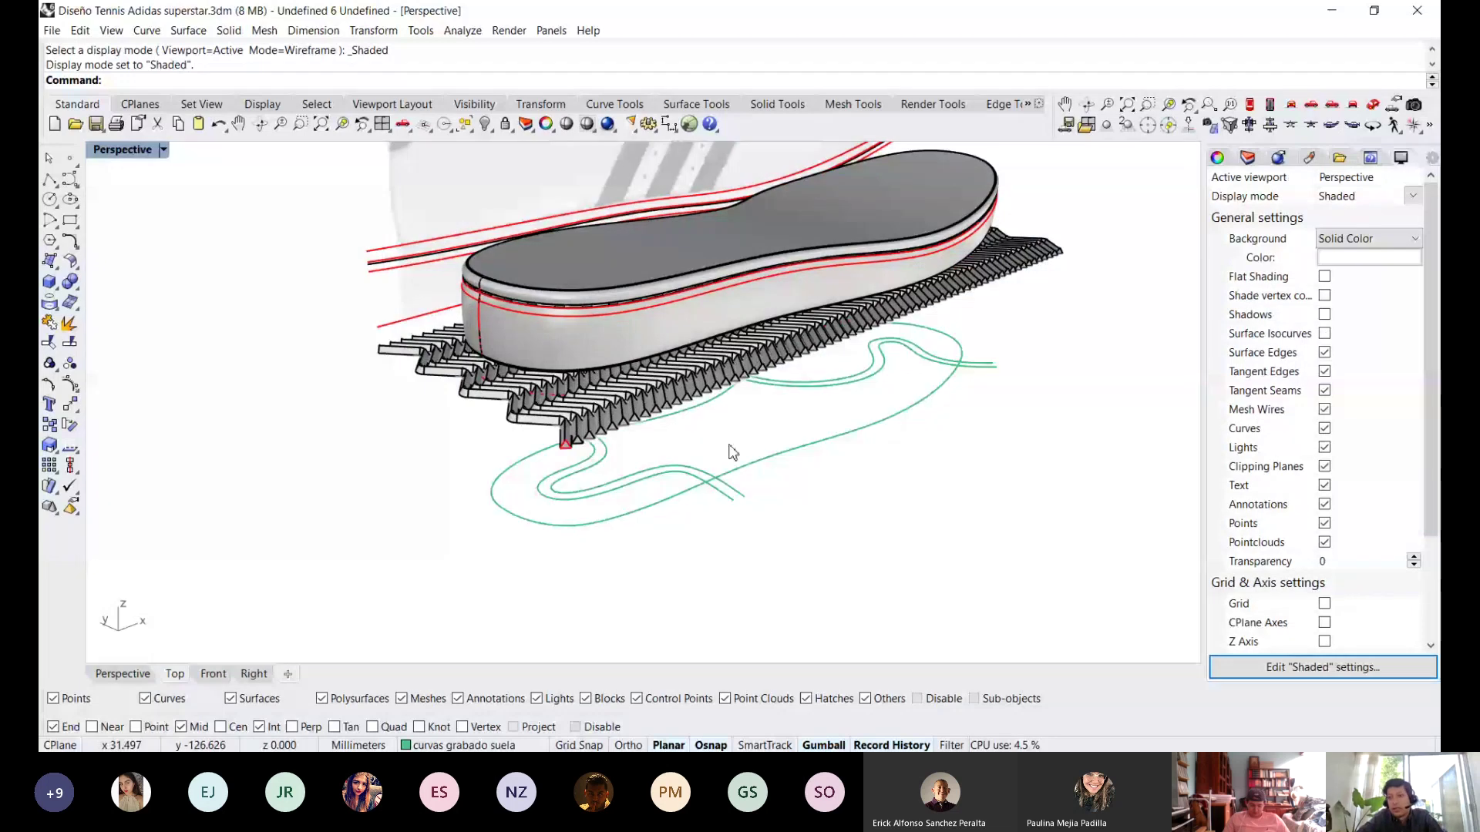
Hide the large sole body polysurface above the zigzag tread pattern.
right_click_drag(733, 453, 673, 341)
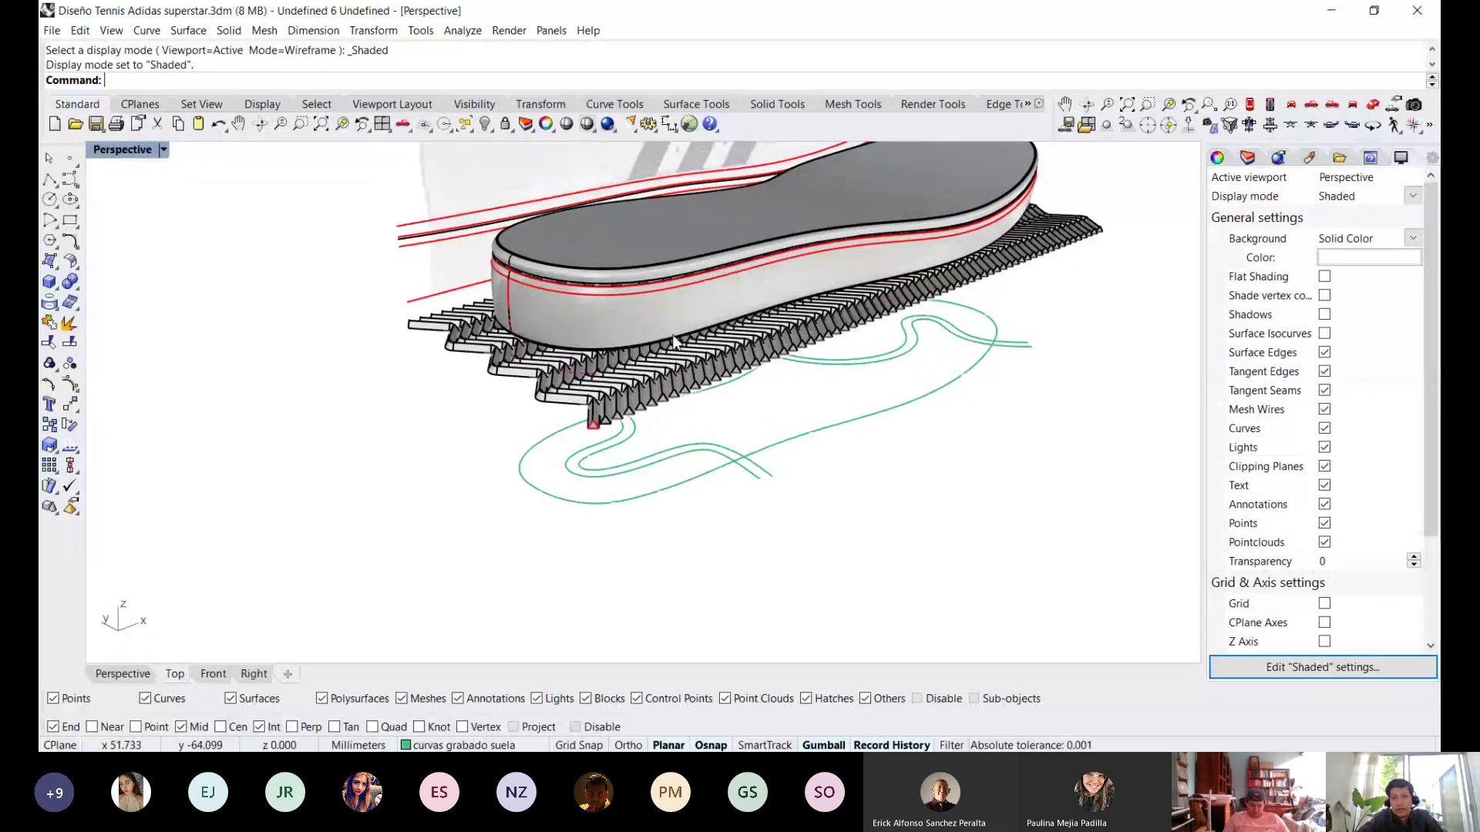
left_click(603, 239)
middle_click(603, 239)
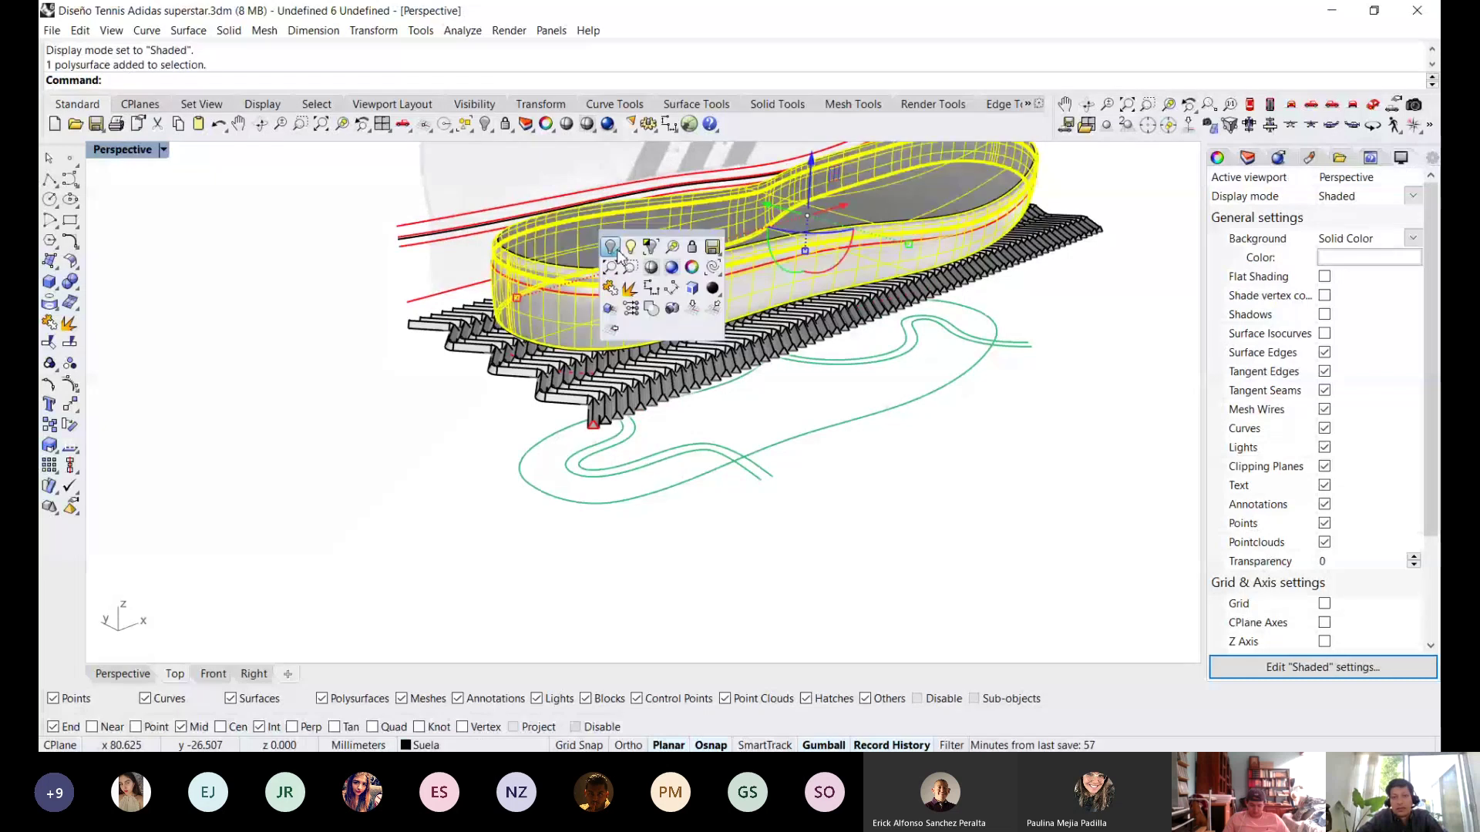
left_click(612, 248)
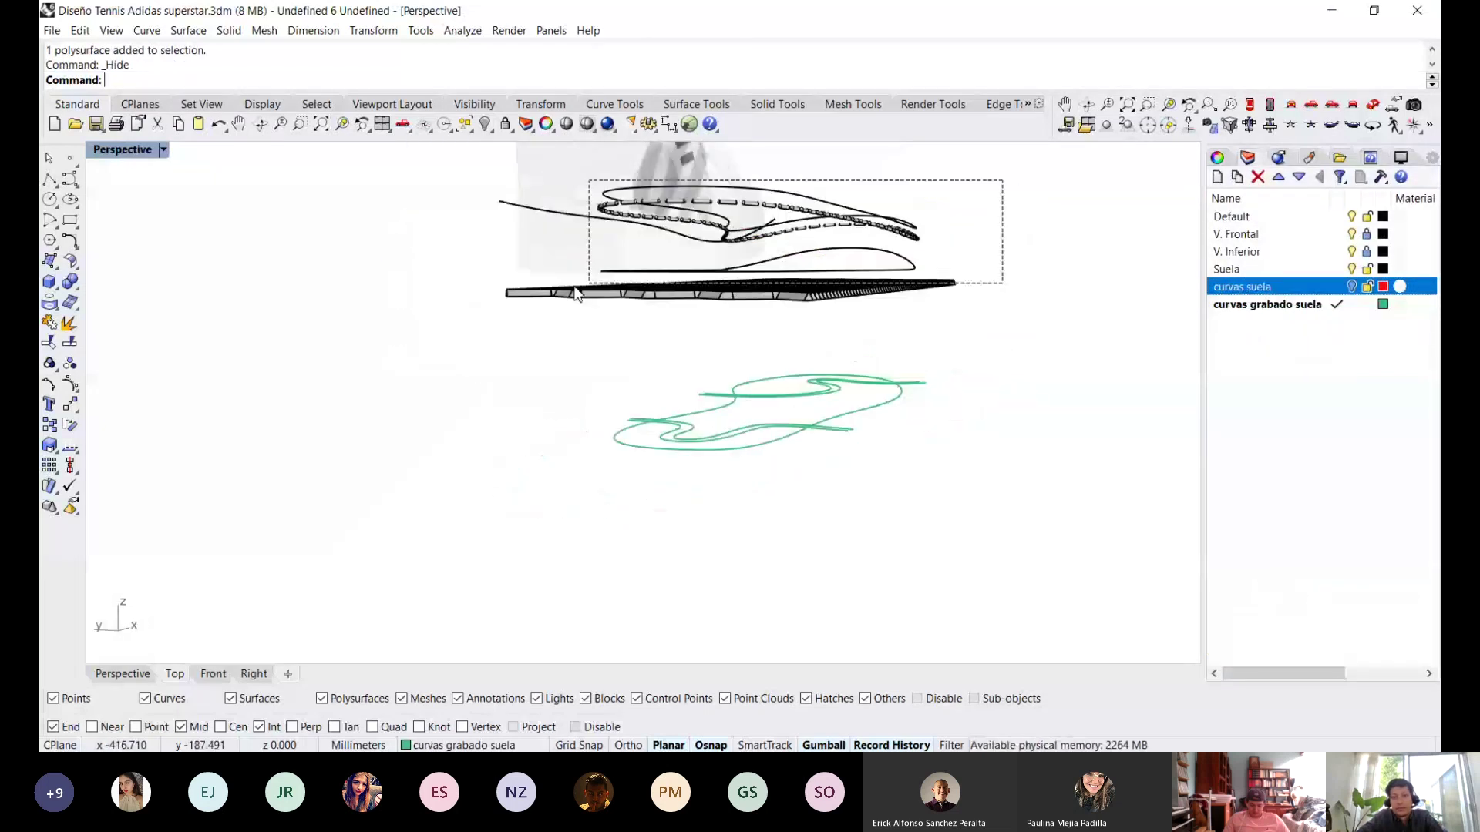
Select only the loose black sole curves, excluding the surface and small segment polysurfaces, and move them to the curvas suela layer.
left_click_drag(575, 287, 575, 274)
left_click(734, 238, "ctrl")
right_click_drag(734, 238, 771, 232)
left_click_drag(612, 162, 670, 269)
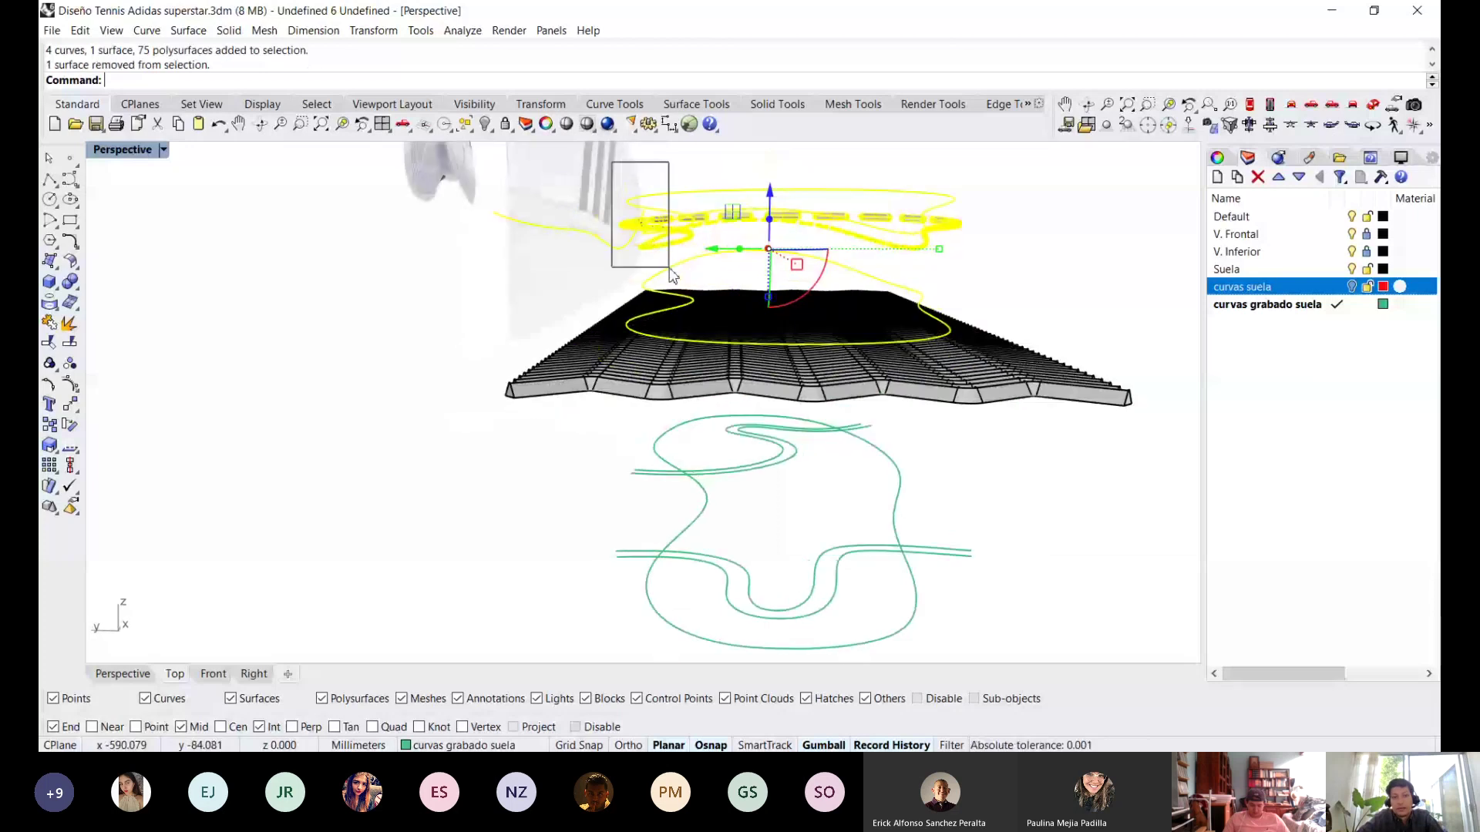
left_click_drag(669, 269, 715, 270, "ctrl")
left_click_drag(697, 182, 854, 244, "ctrl")
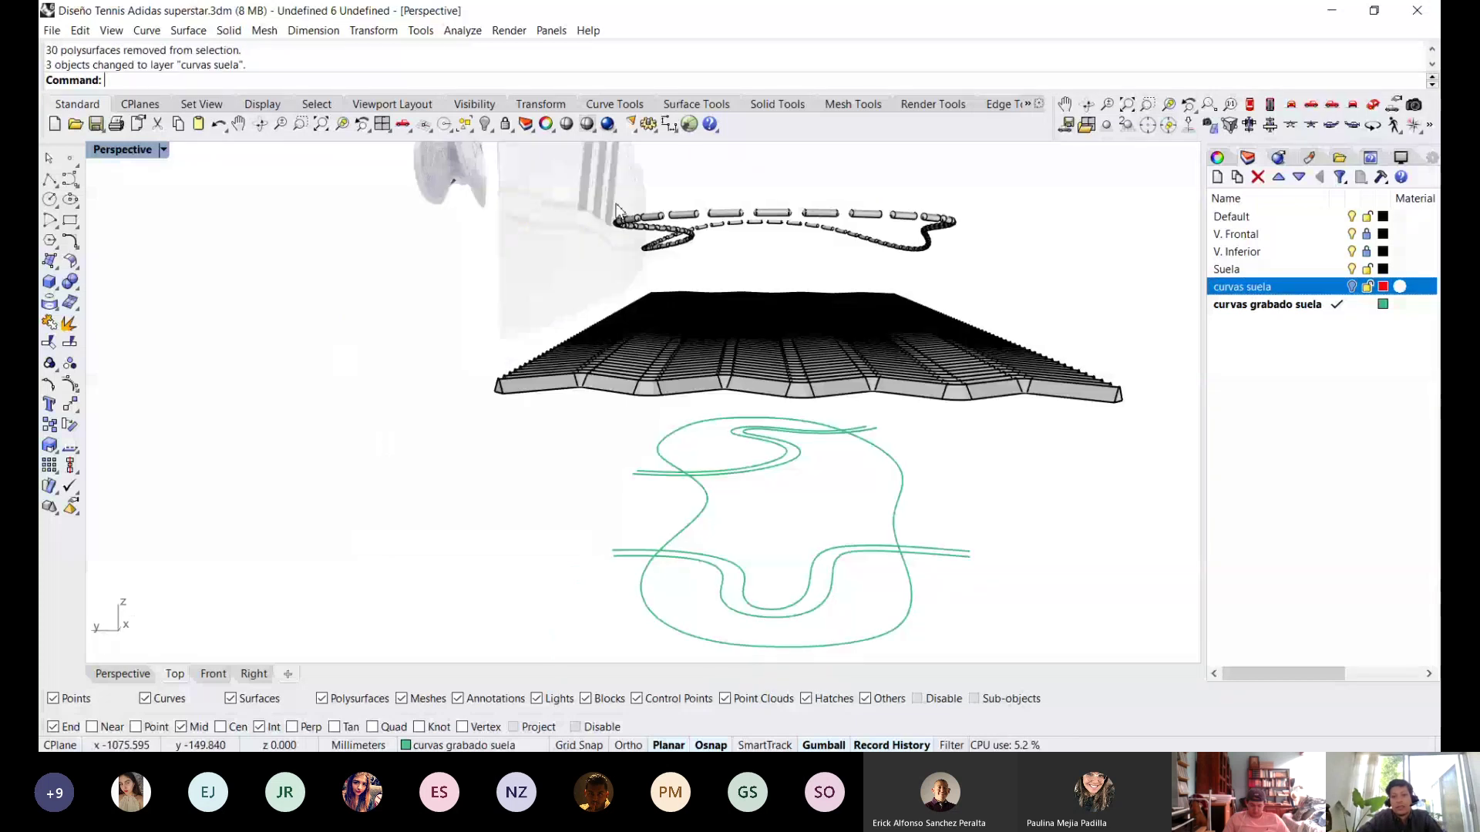
Assign the ring of small segments above the tread and its curve to the Suela layer and hide them.
left_click_drag(596, 171, 989, 278)
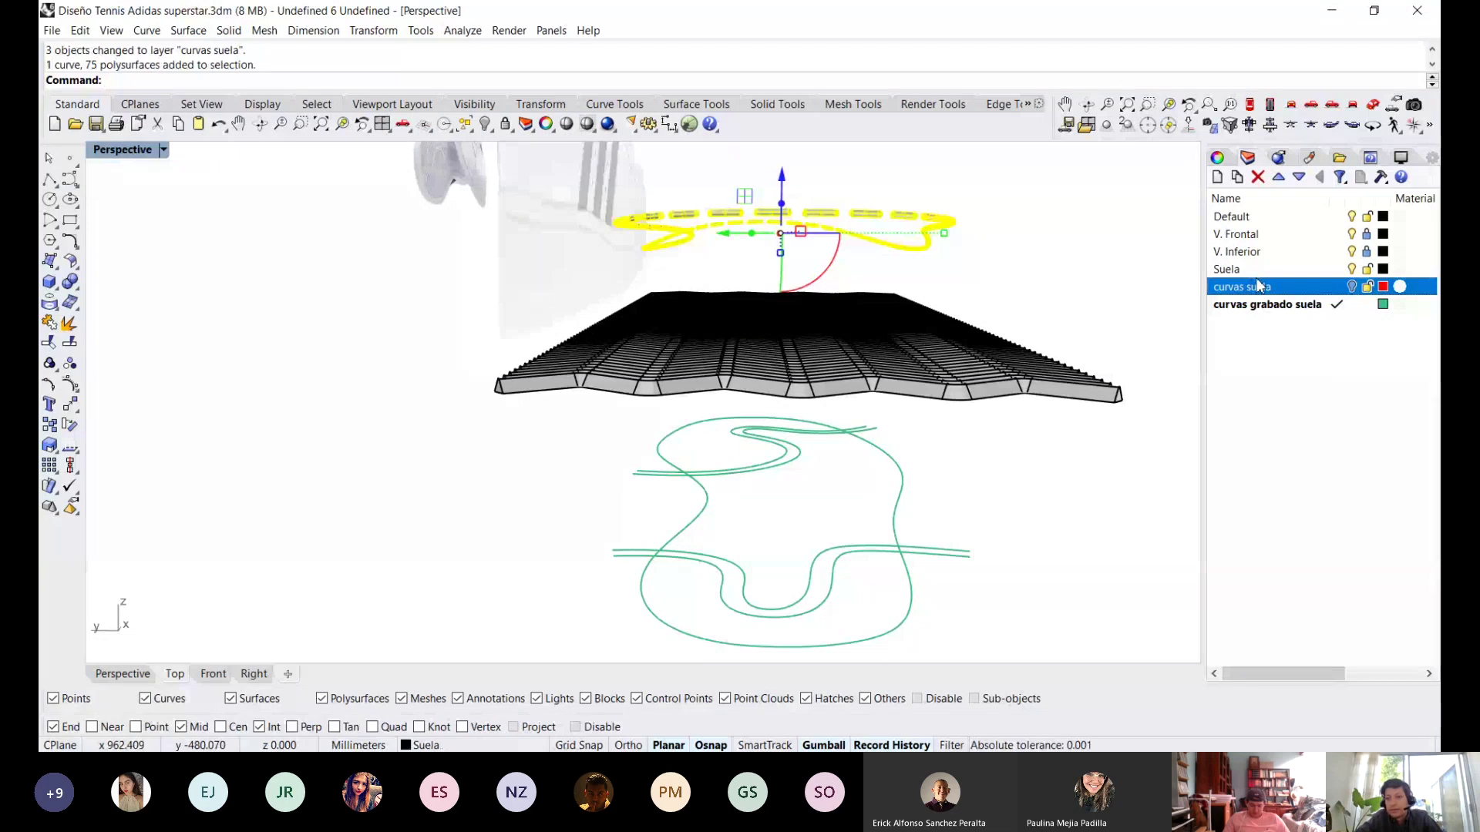
left_click(1237, 269)
right_click(1238, 270)
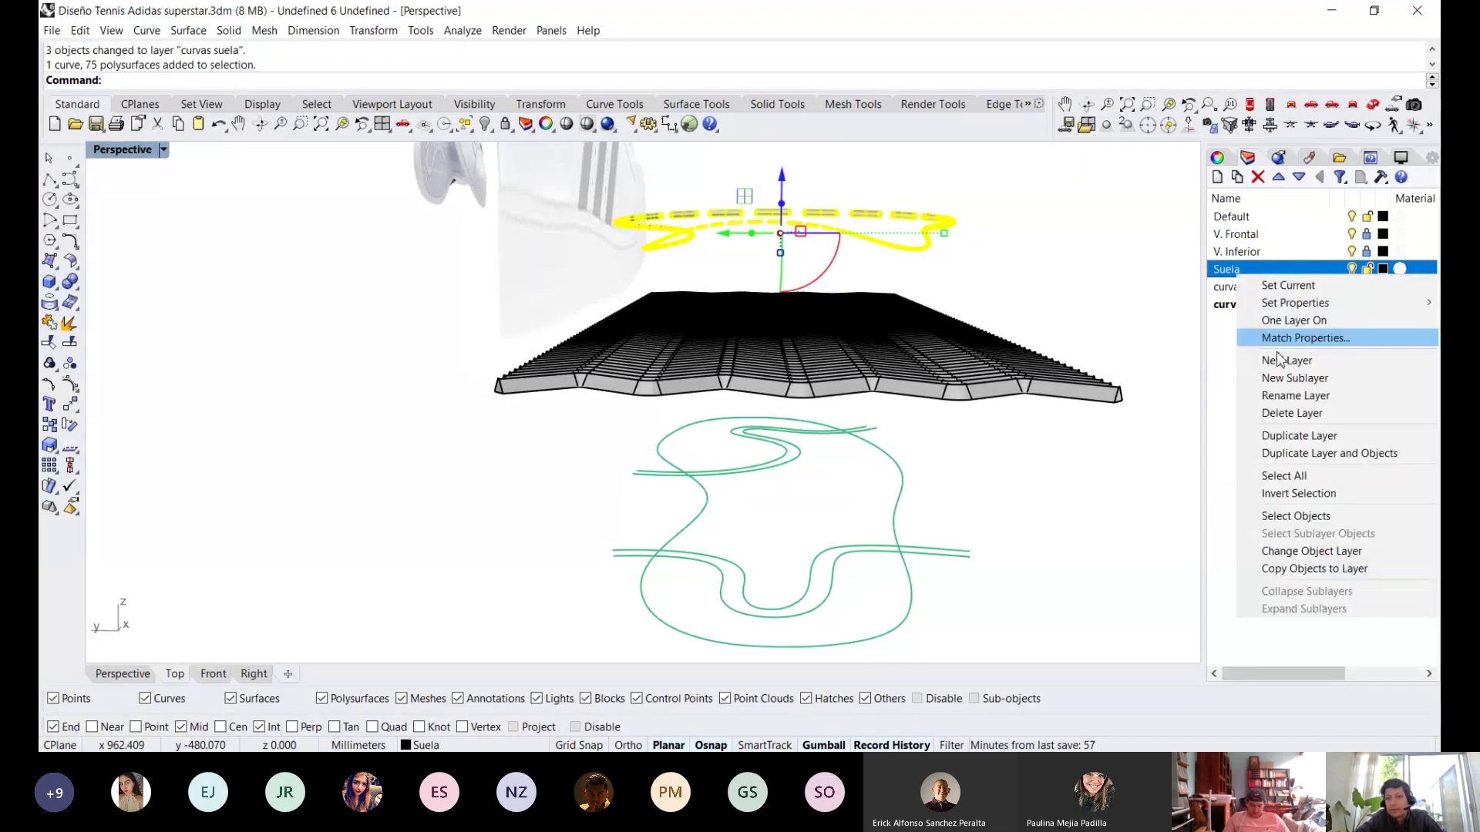
left_click(1310, 551)
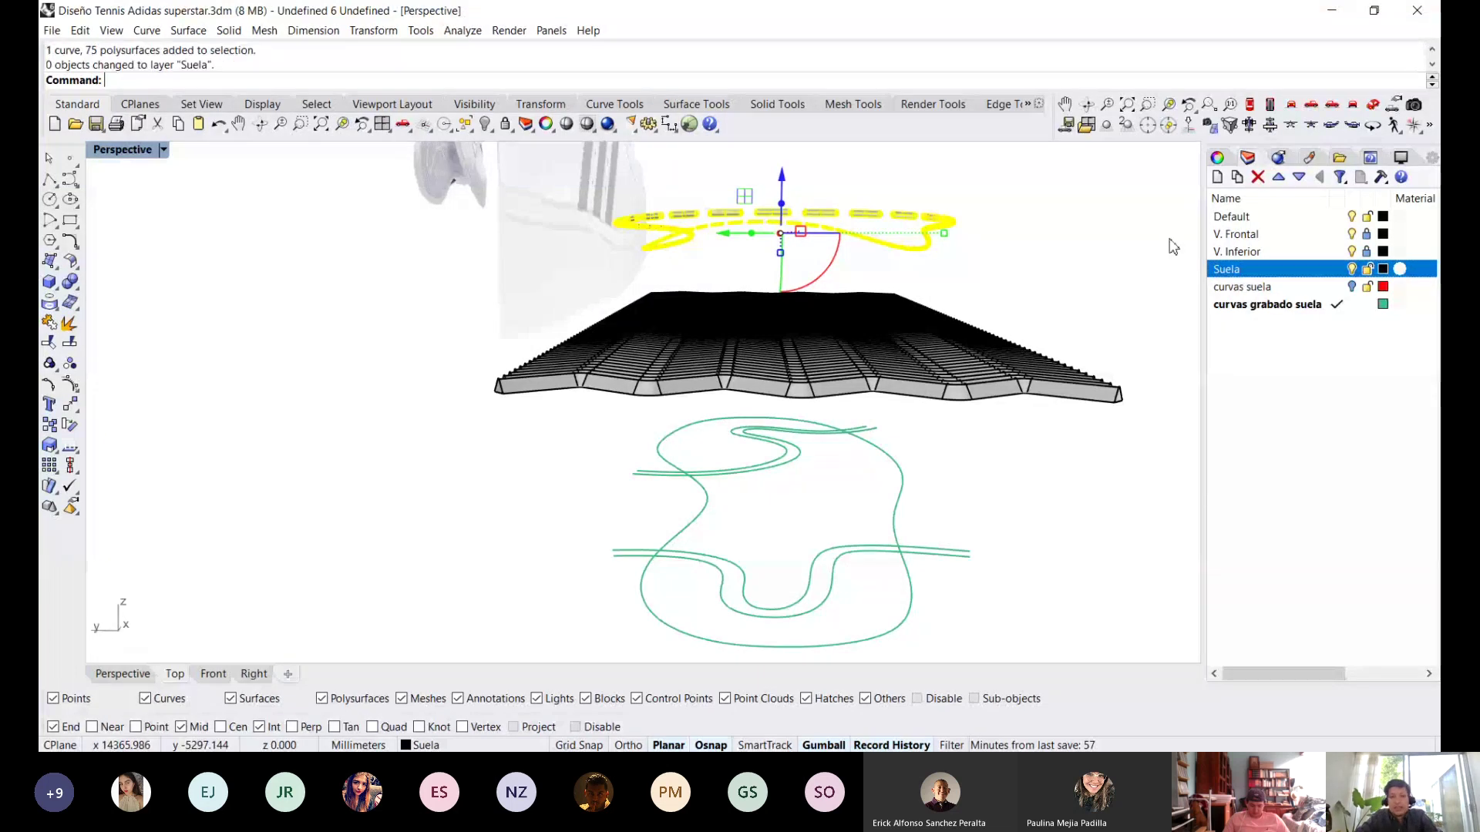
key("Escape")
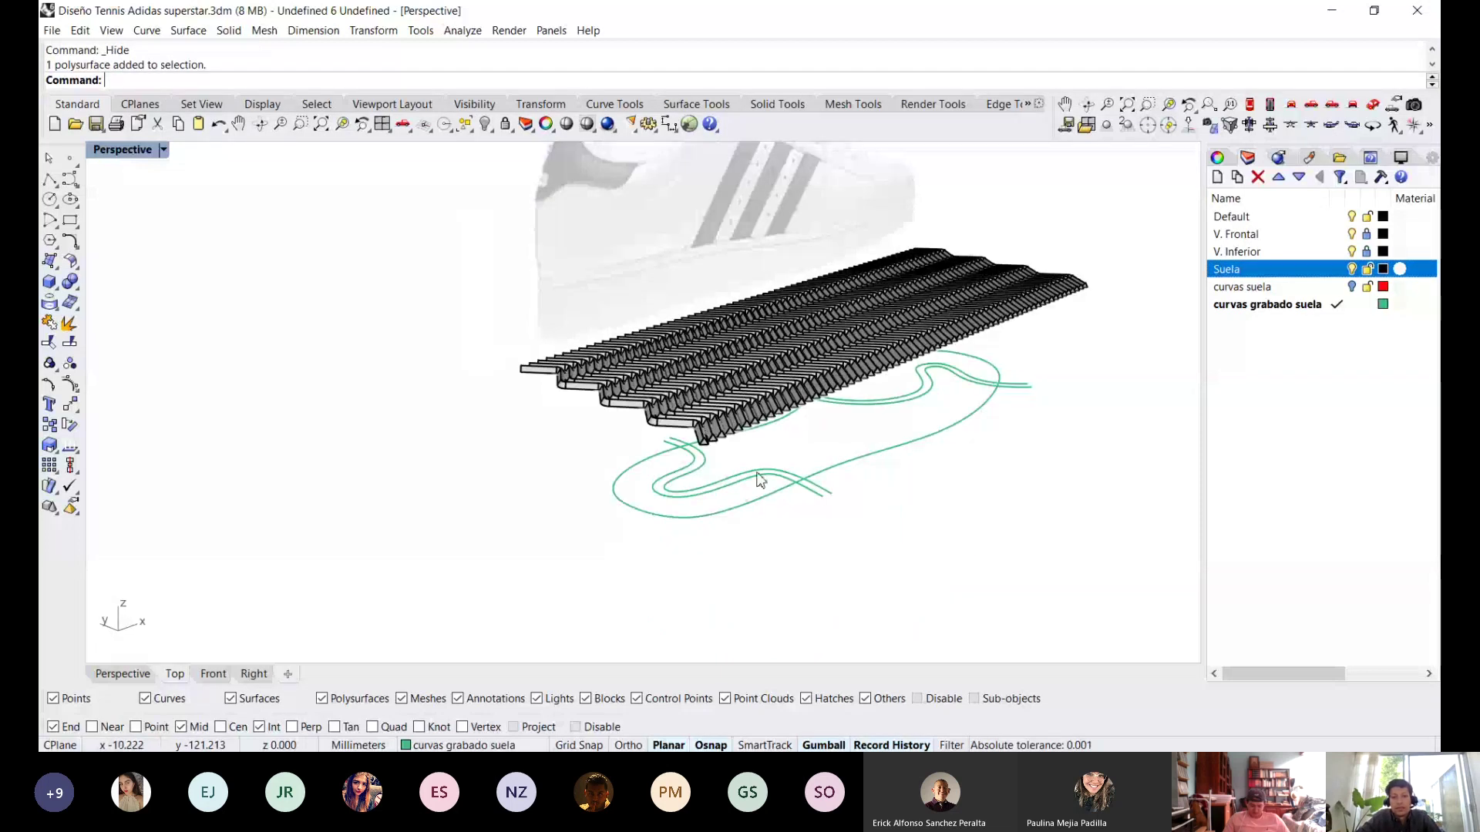
Try extruding the two pairs of wavy engraving curves vertically through the zigzag tread pattern.
scroll(781, 428, "up", 3)
scroll(781, 427, "down", 3)
left_click(736, 484)
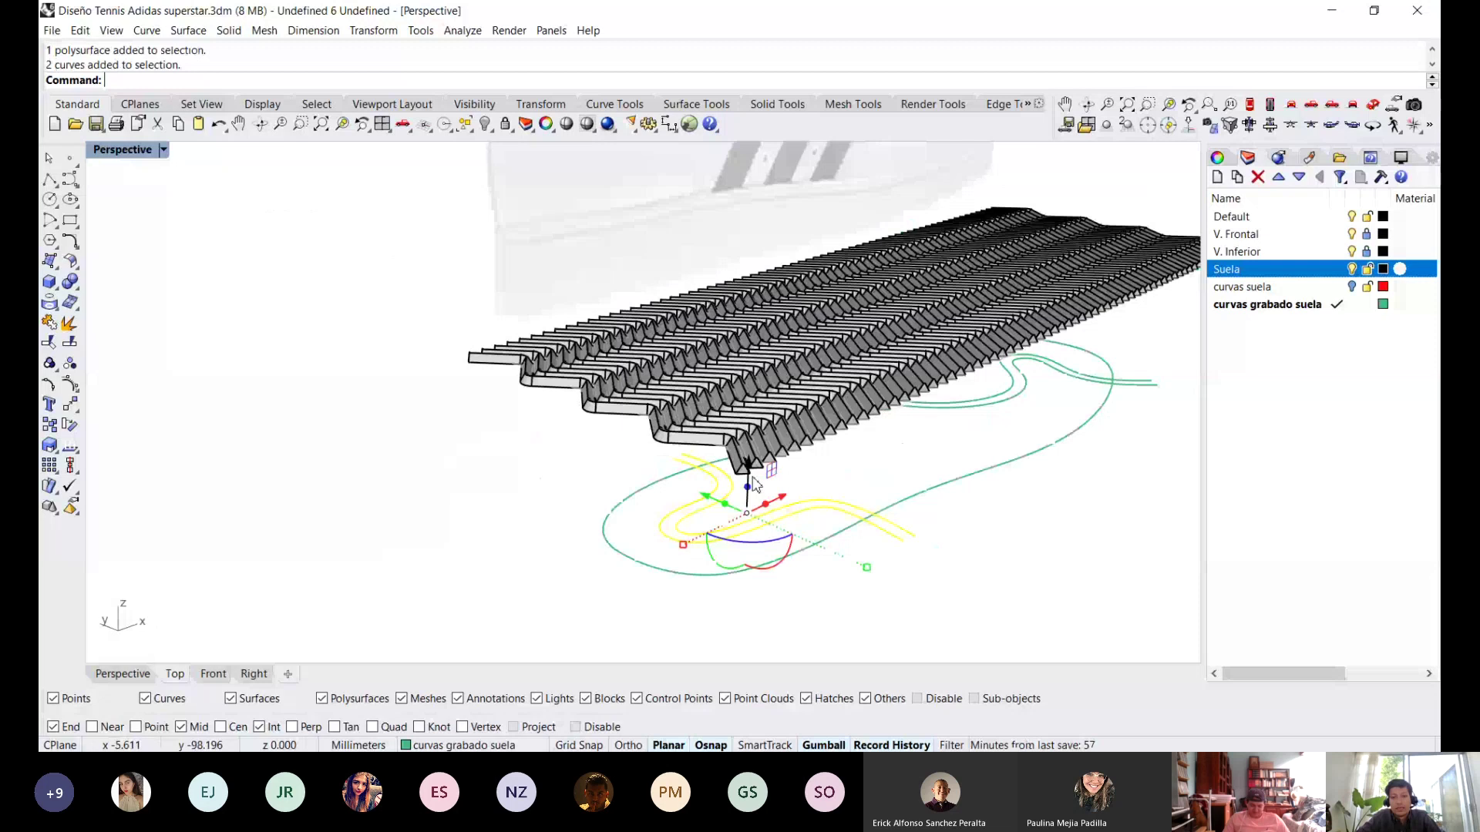
scroll(754, 483, "down", 2)
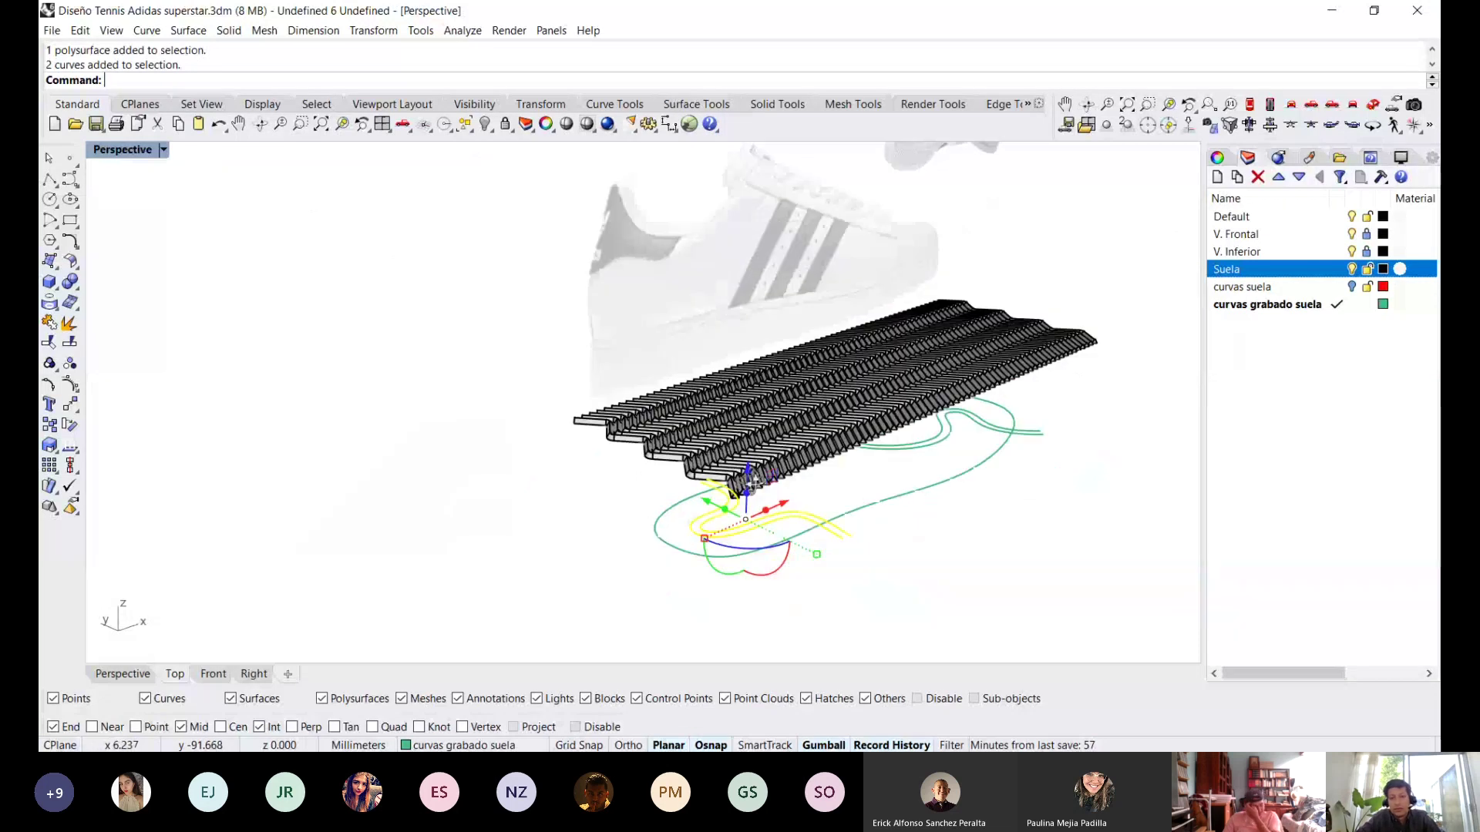
scroll(950, 453, "up", 1)
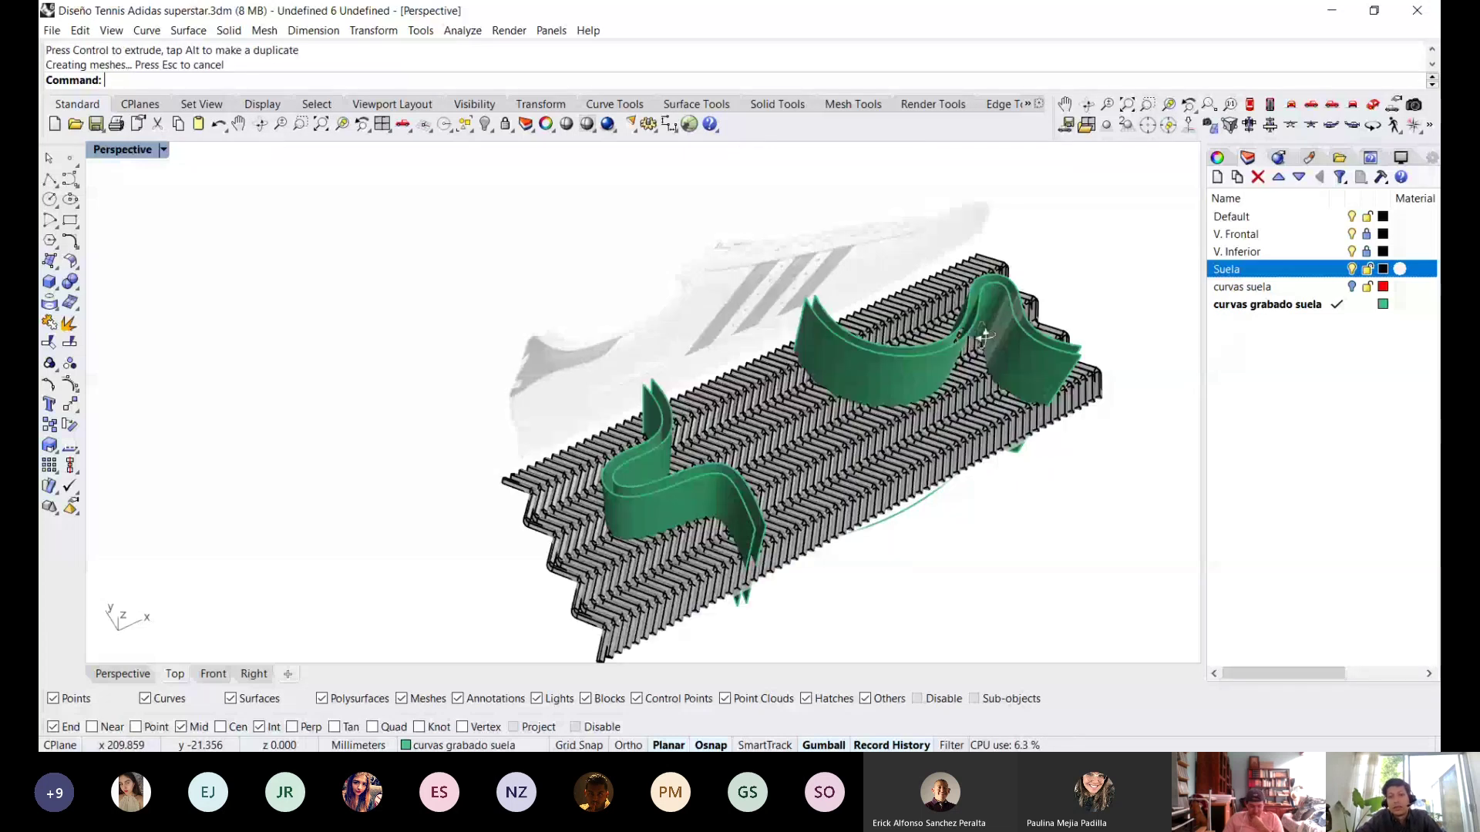
right_click_drag(985, 336, 683, 298)
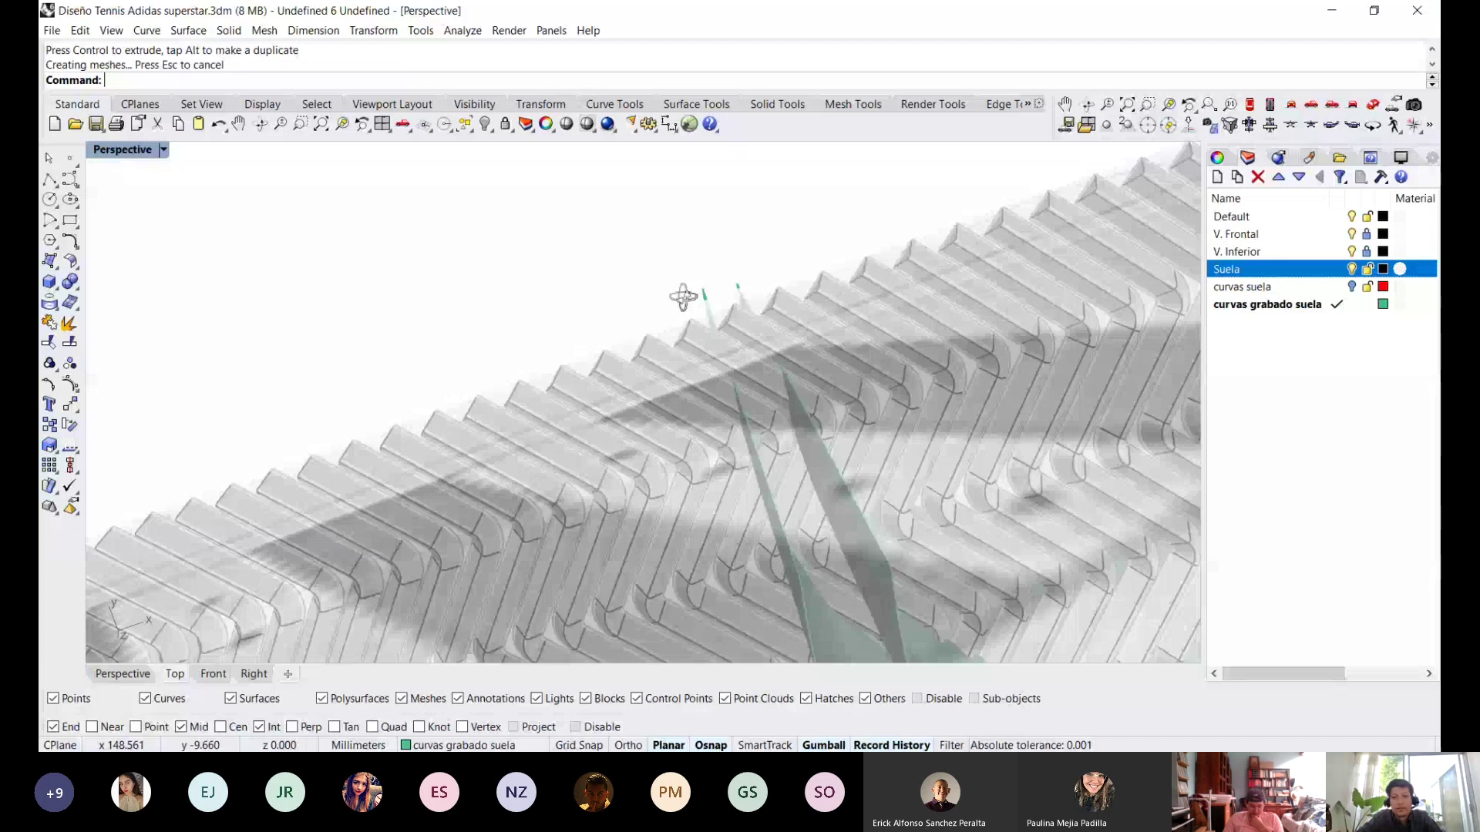
Try extruding the closed sole outline vertically through the tread pattern and examine where it crosses the zigzag bars.
scroll(427, 409, "down", 5)
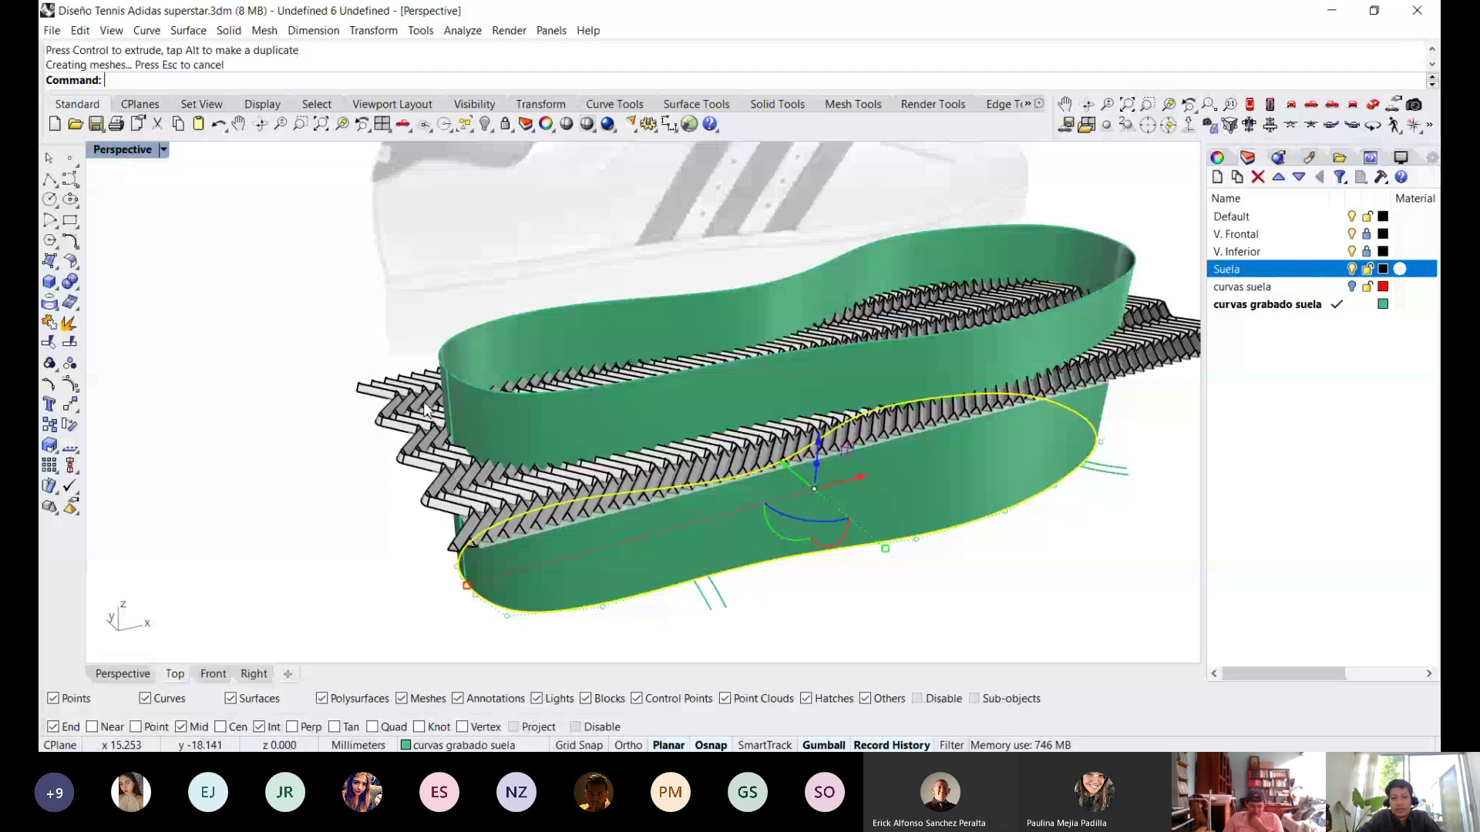
right_click_drag(423, 409, 812, 401)
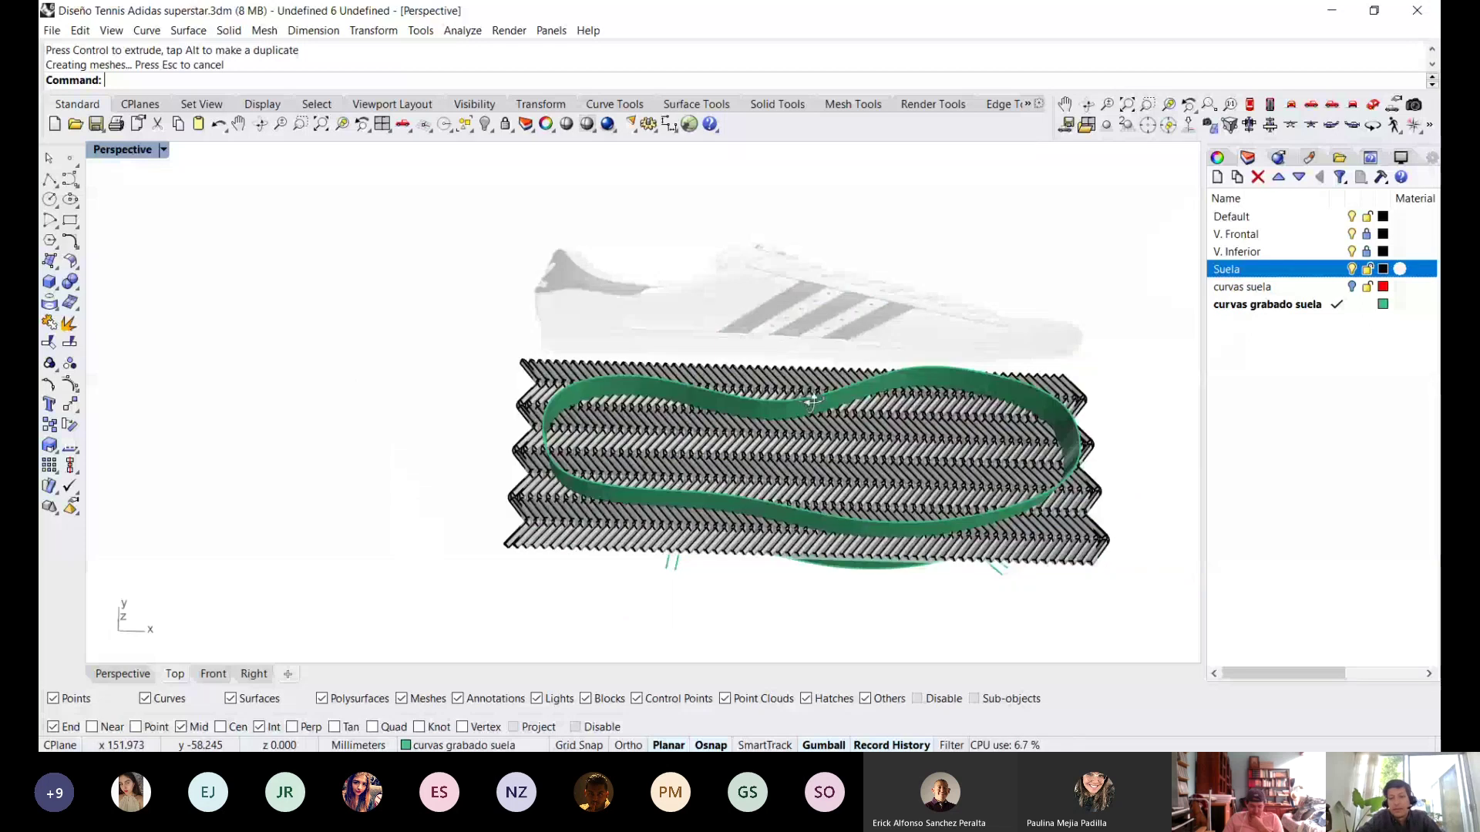
scroll(954, 529, "up", 5)
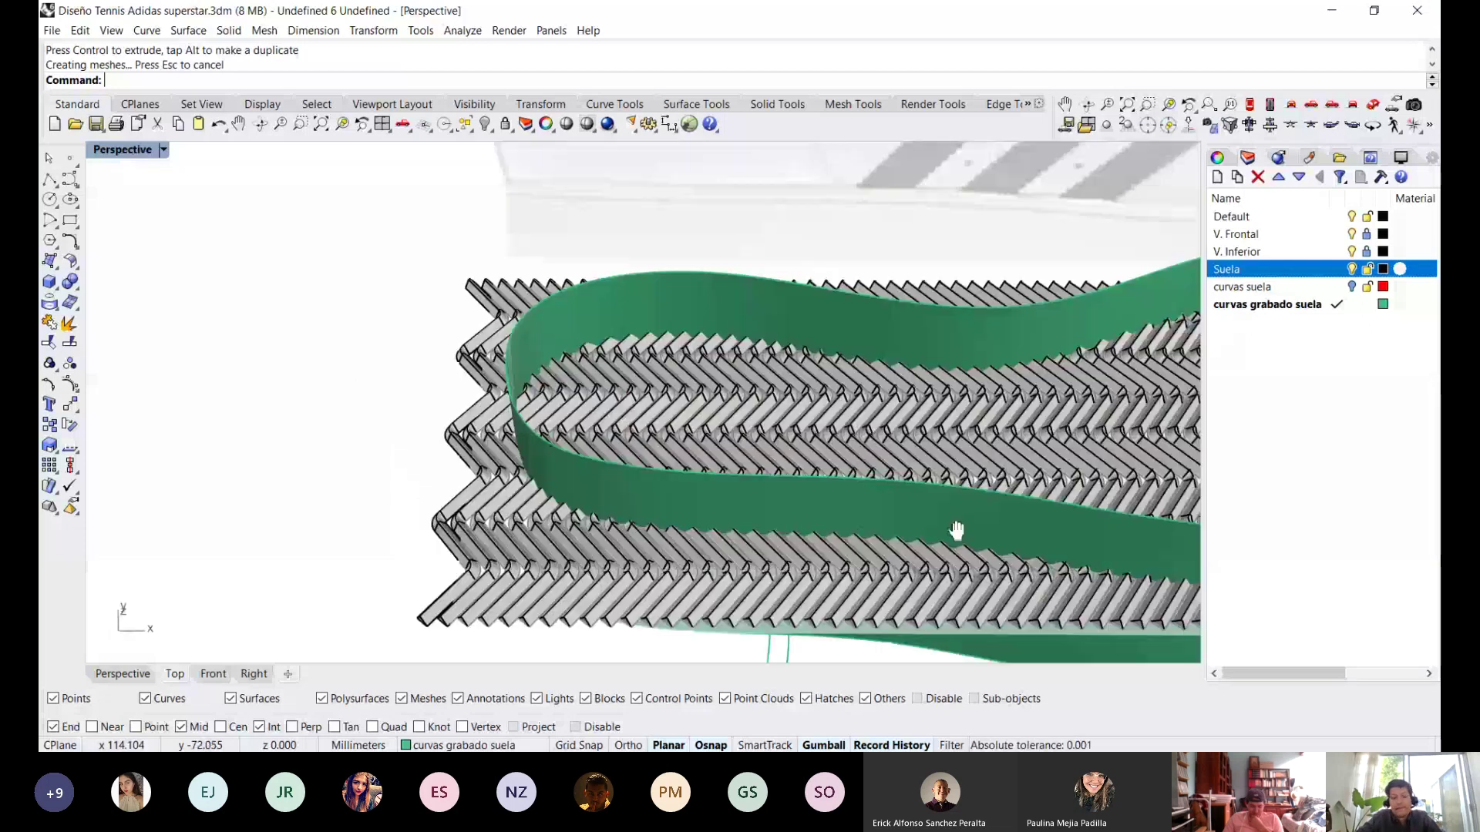
right_click_drag(957, 530, 632, 467)
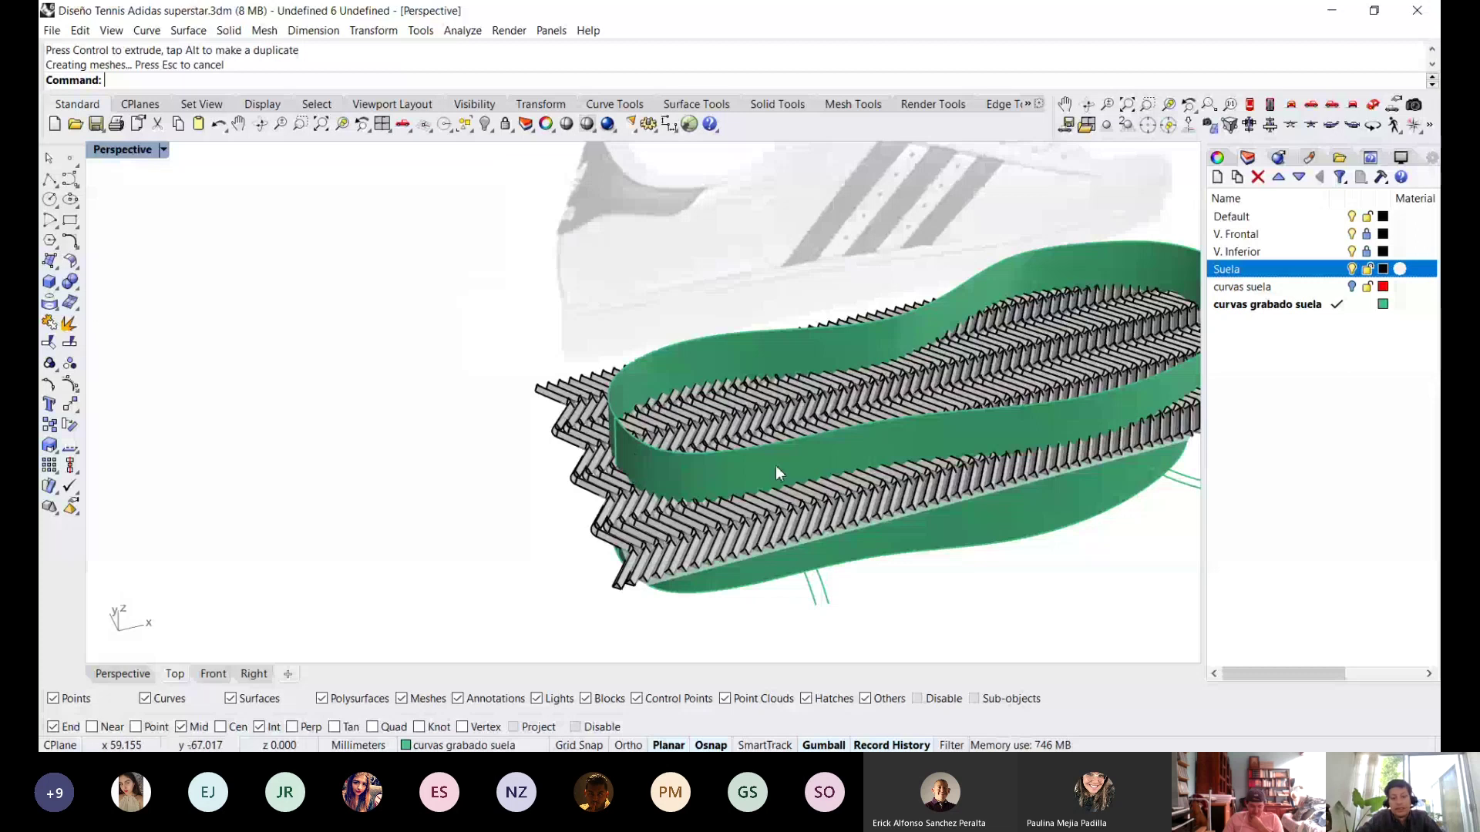
scroll(775, 466, "up", 3)
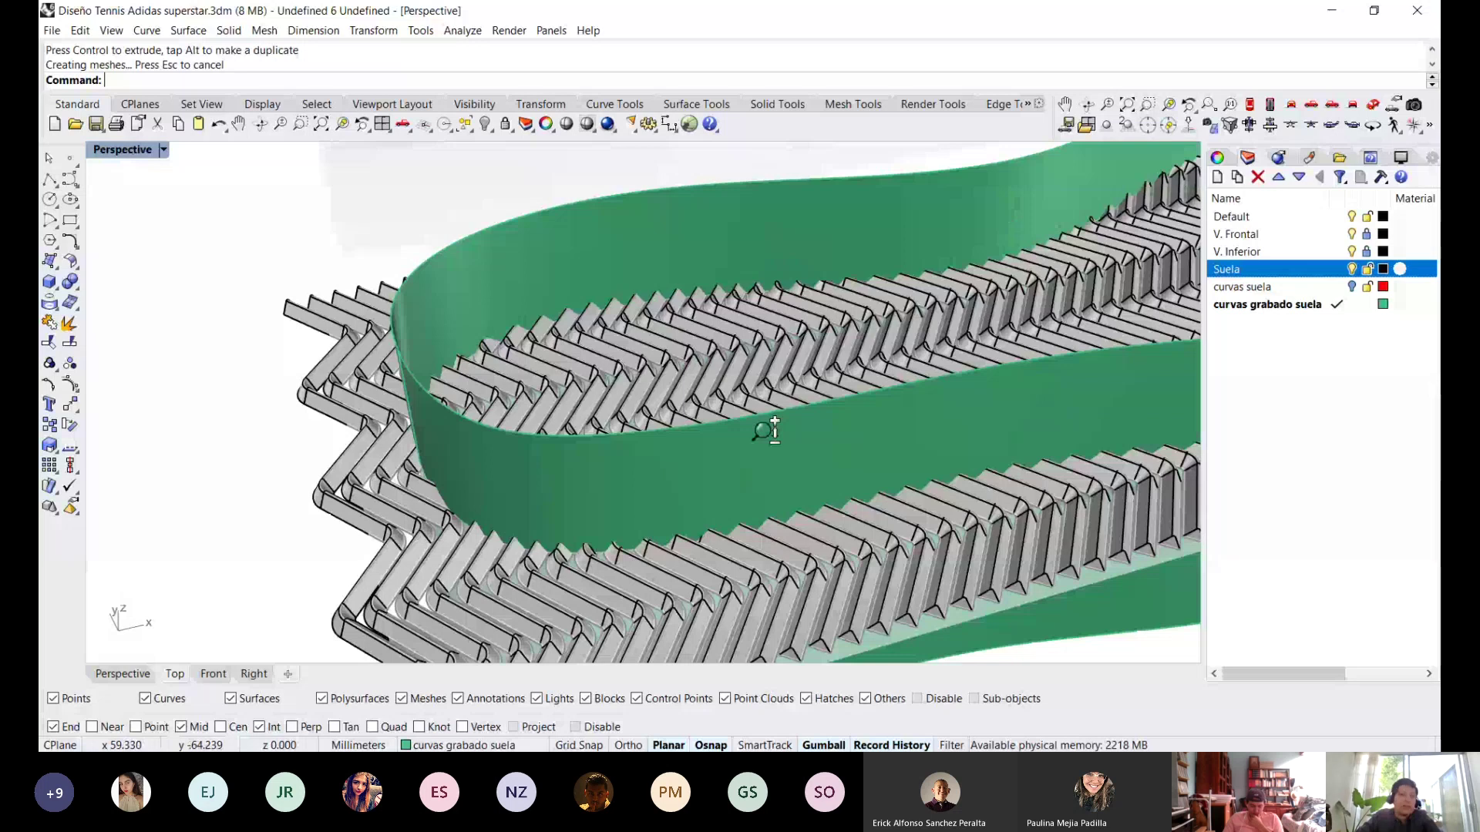
scroll(765, 430, "up", 2)
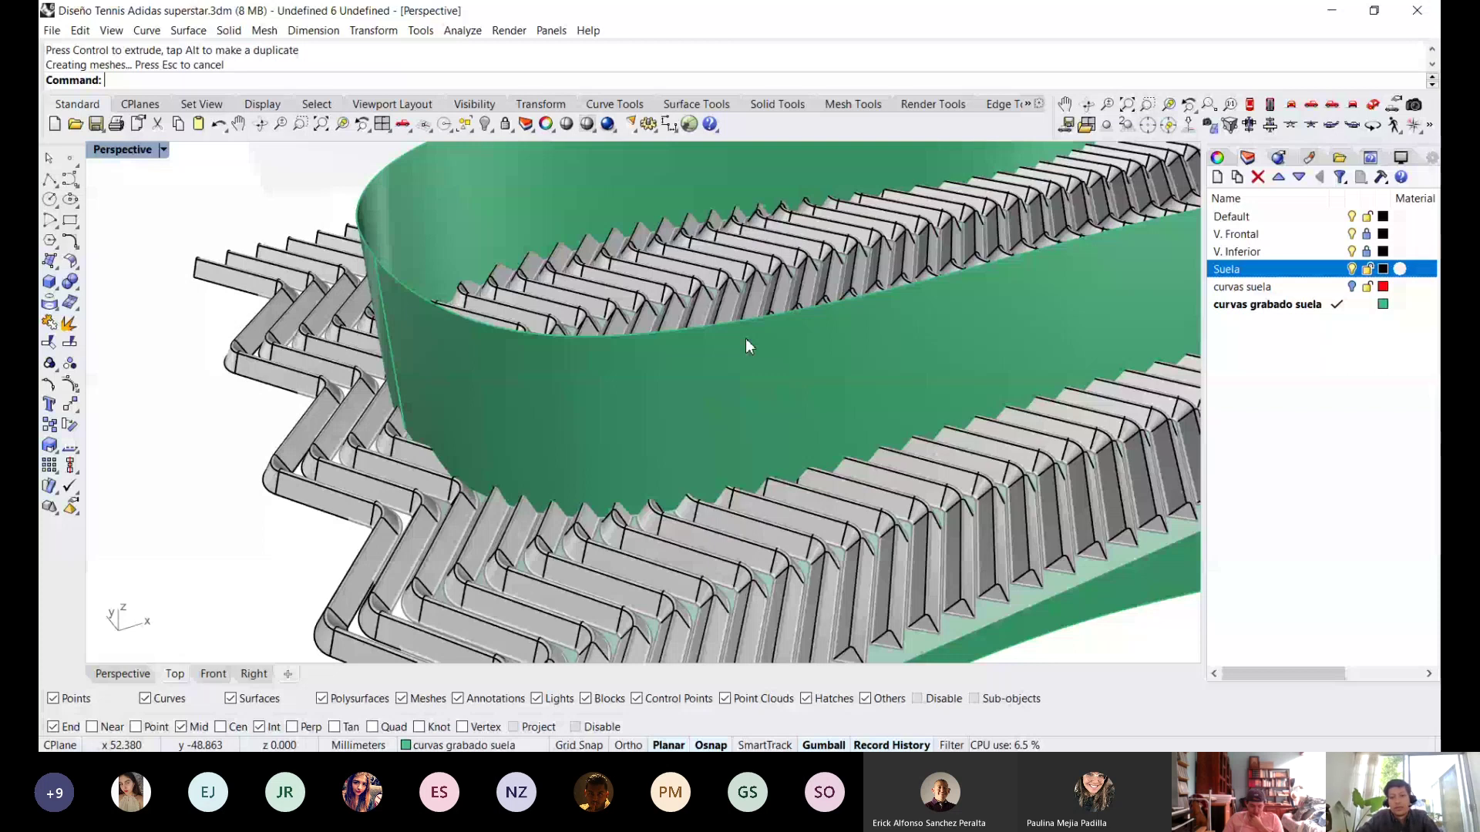
scroll(763, 354, "down", 2)
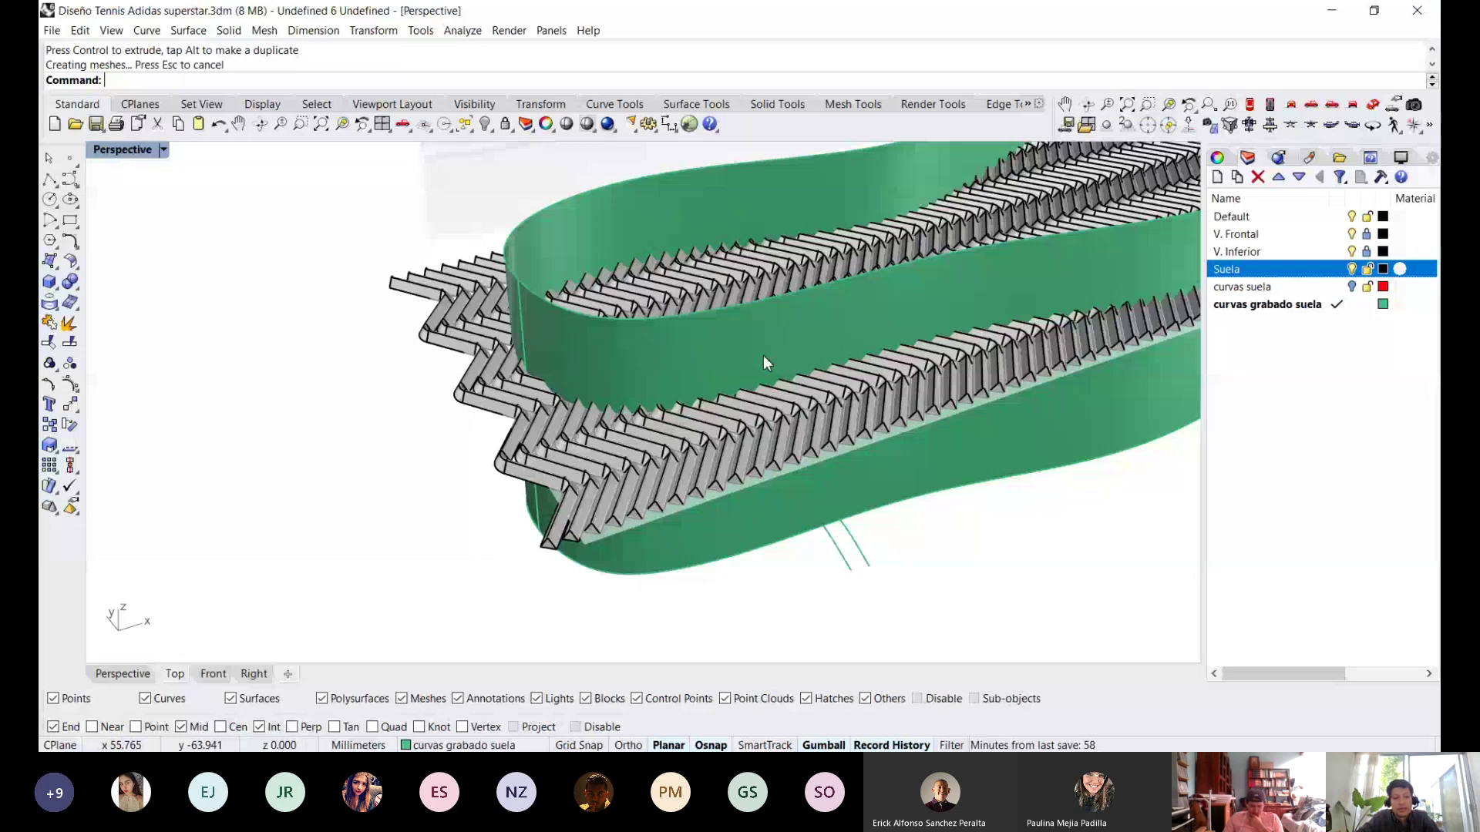
Draw a rectangle enclosing the whole tread pattern in the Top view and select it together with the sole outline.
left_click(891, 493)
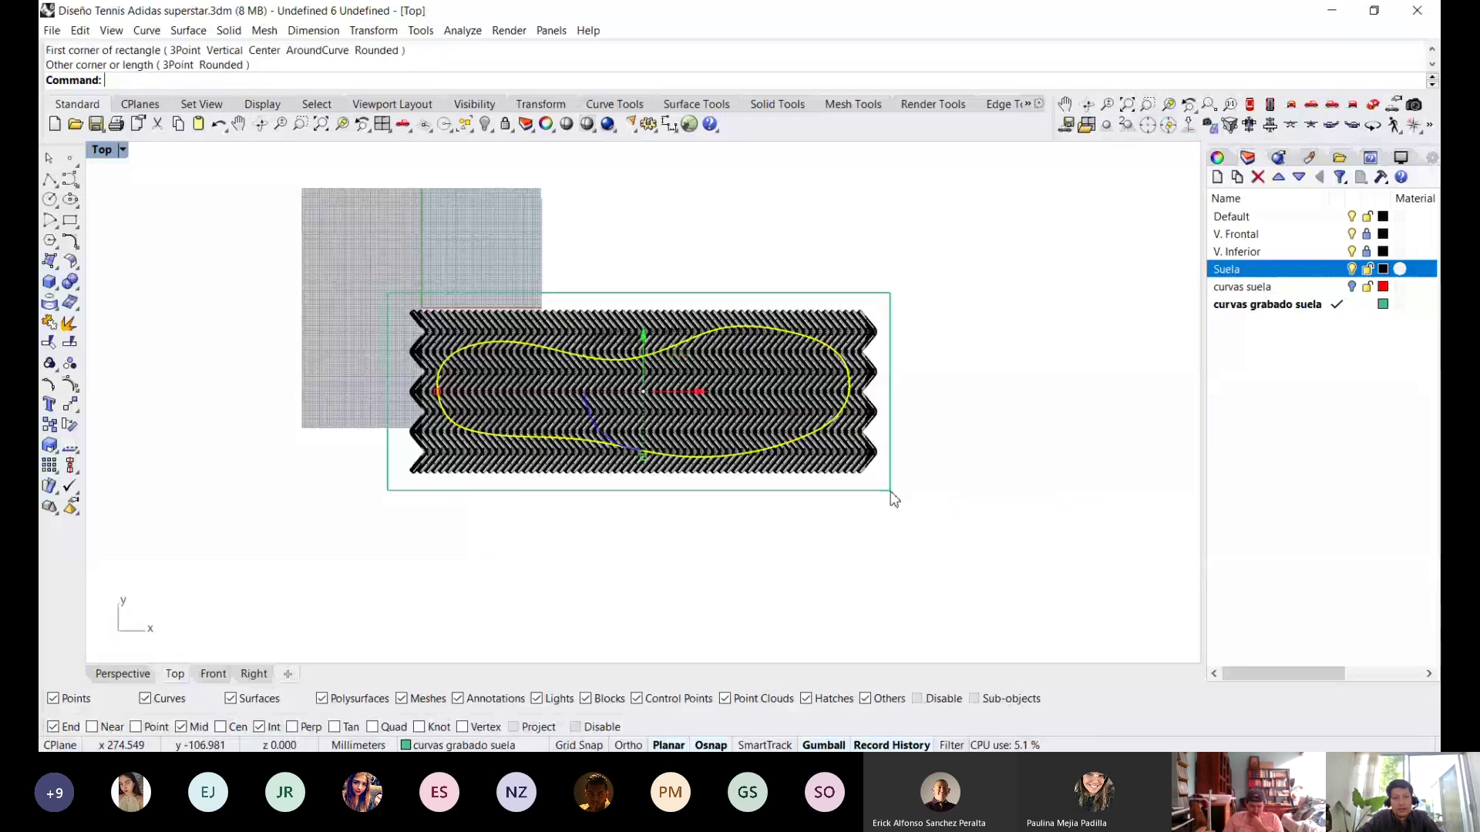
left_click(890, 490, "shift")
key("ctrl+F4")
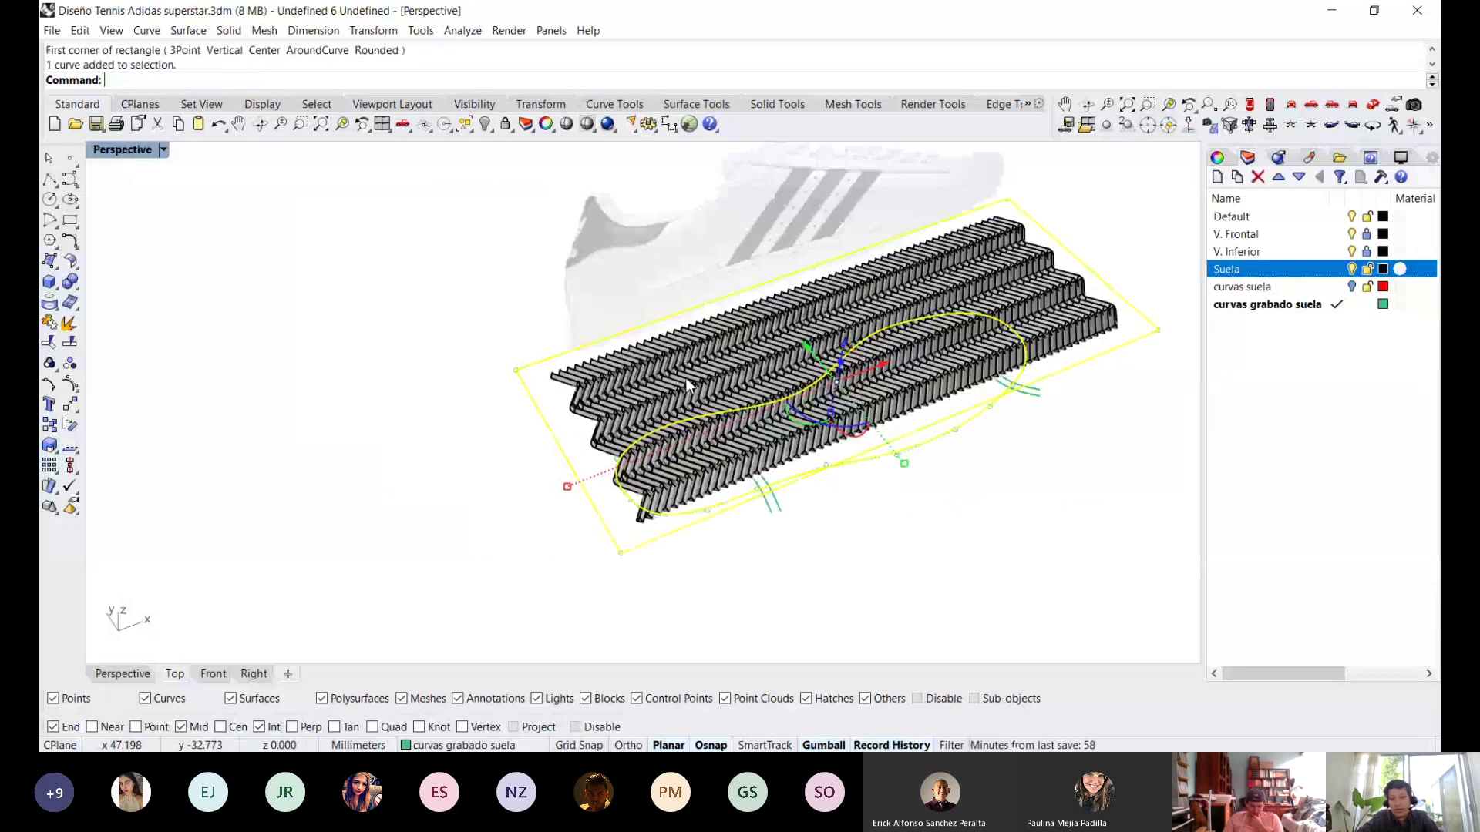
right_click_drag(687, 381, 766, 219)
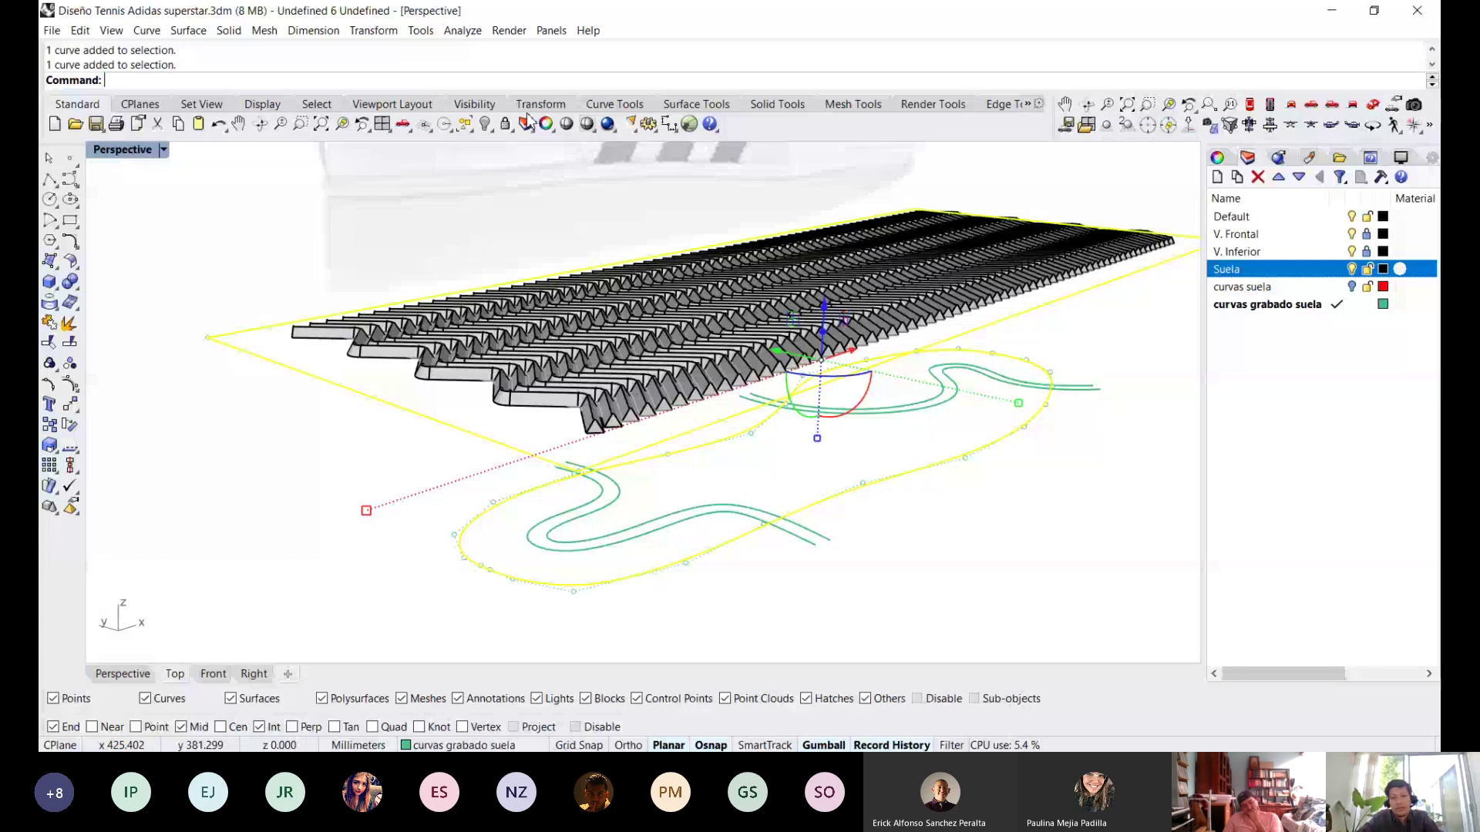
Align the enclosing rectangle and the sole outline to a common Z level with Set Points.
left_click(539, 104)
left_click(362, 124)
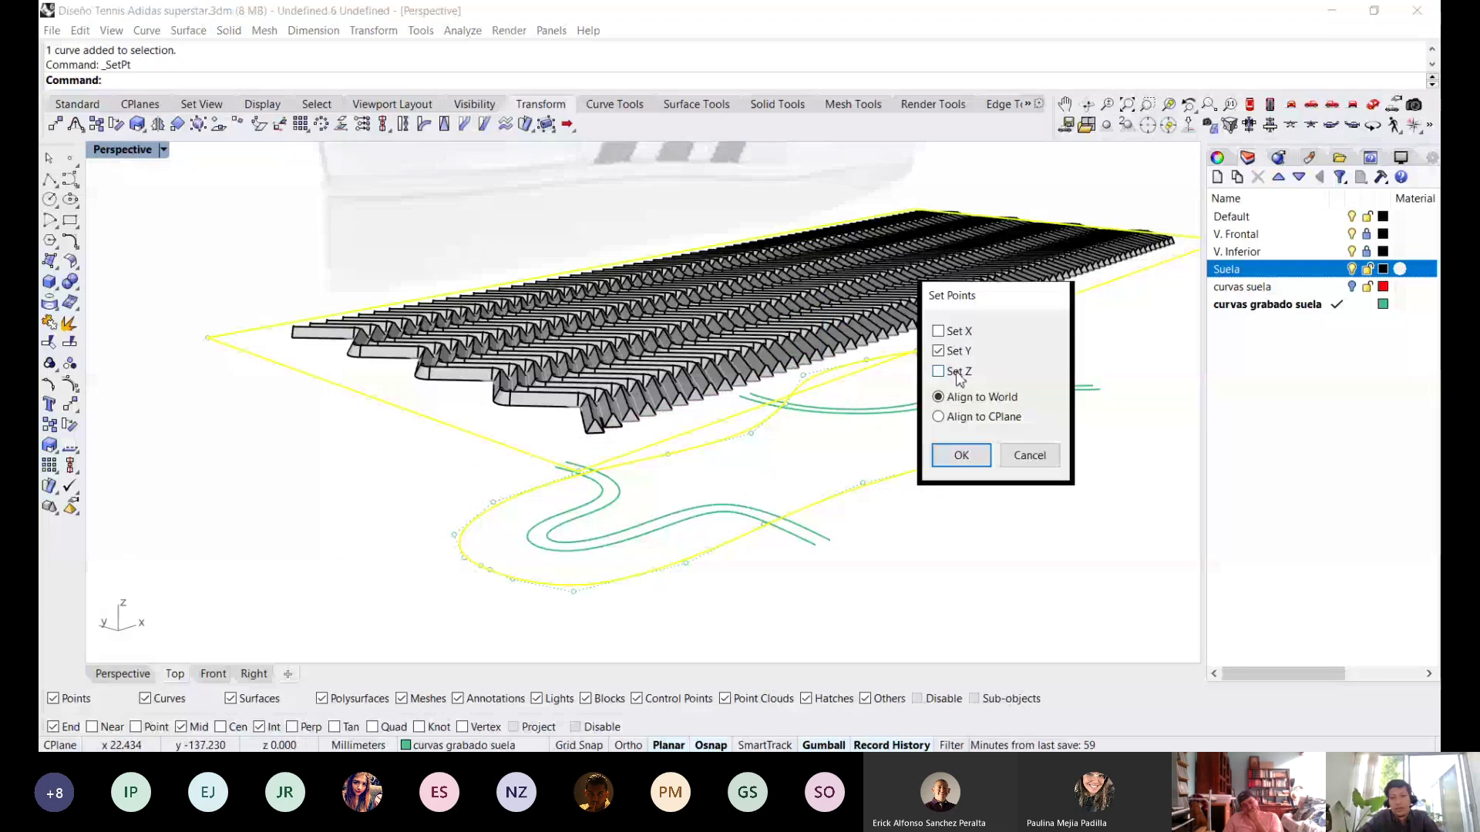
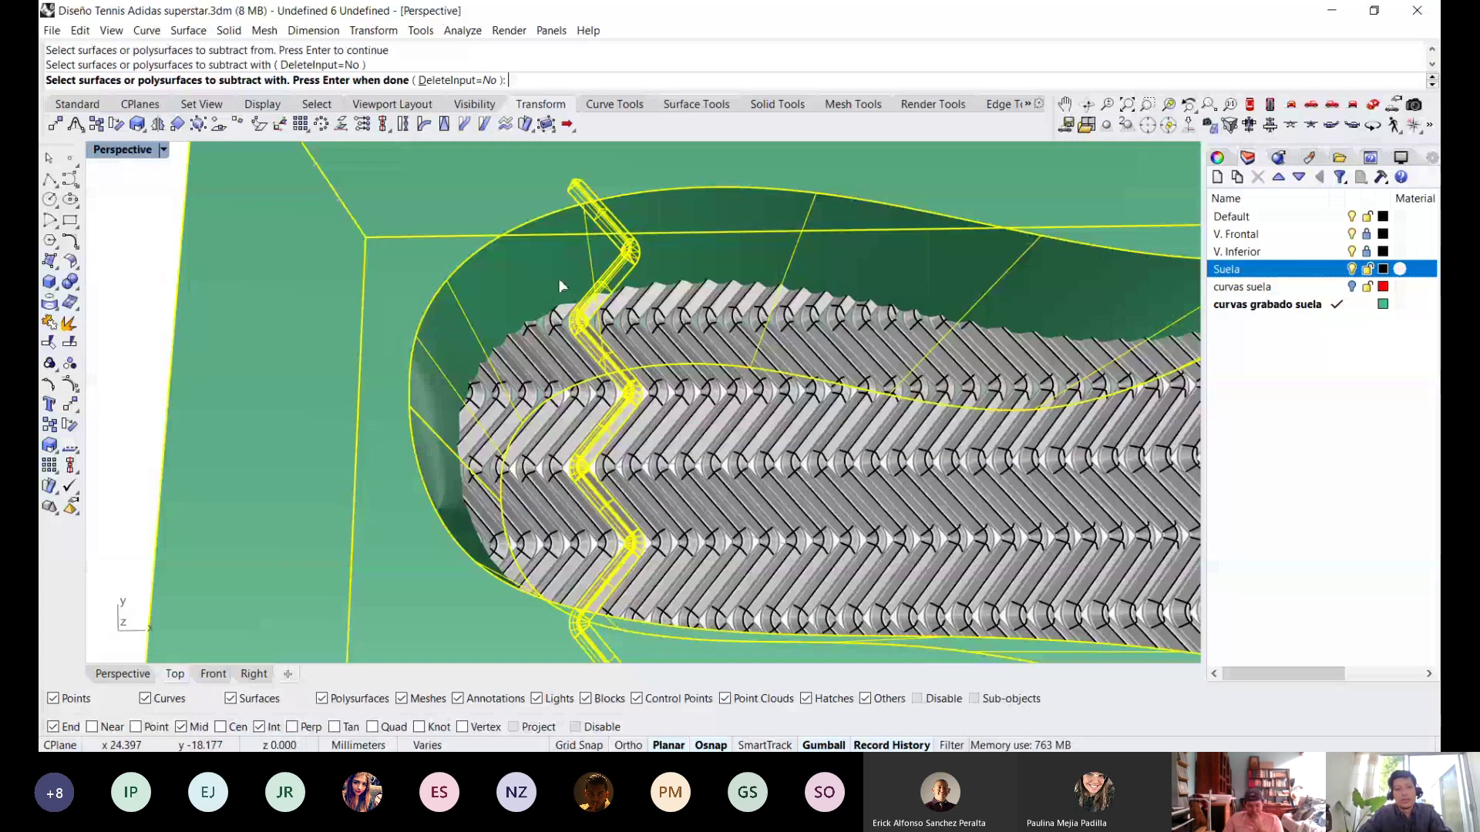
Subtract the block with the sole-shaped opening from the zigzag bars on the forefoot half using Boolean Difference, keeping the cutting block.
key("Return")
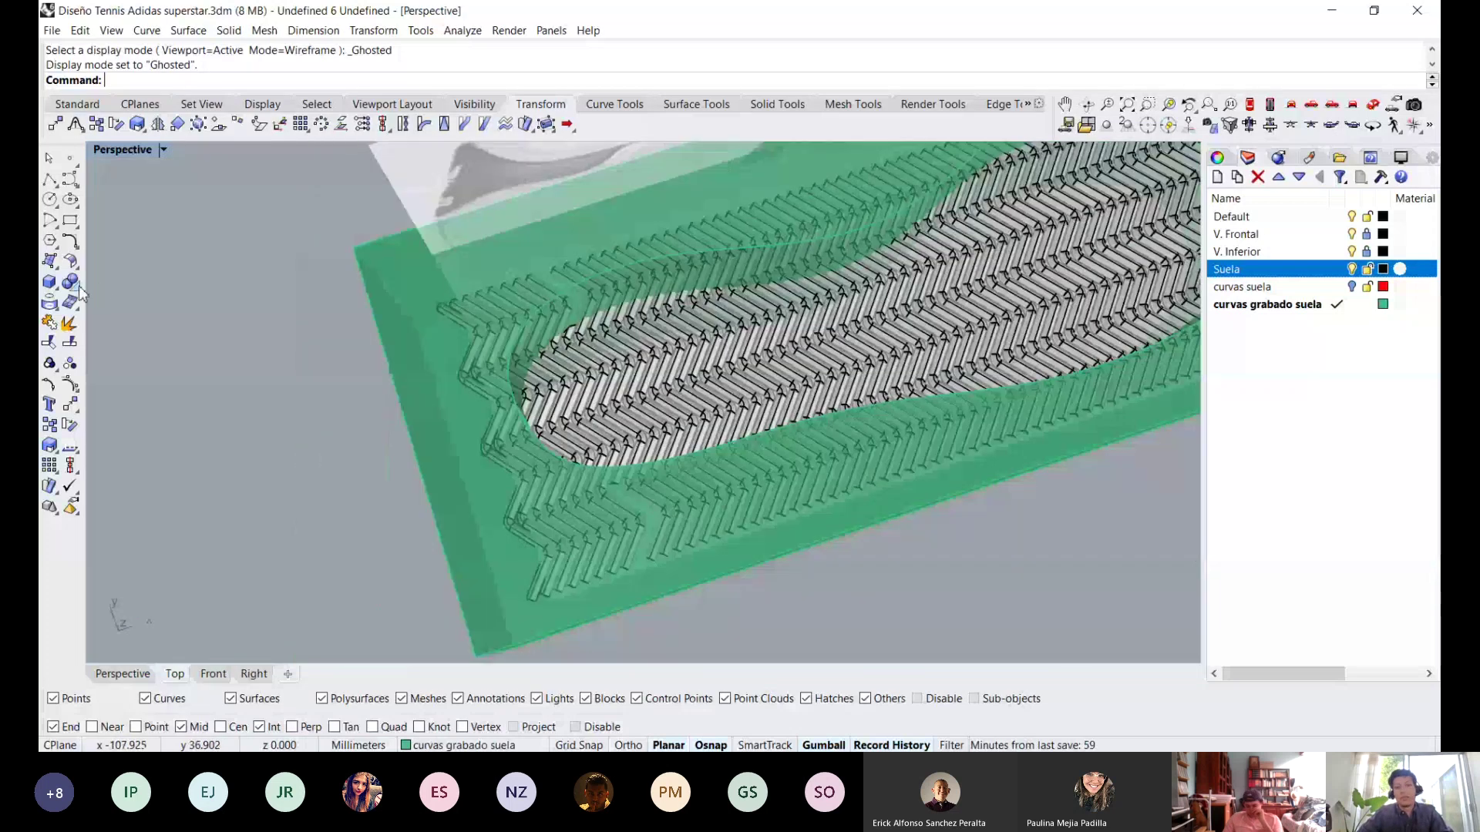
left_click(70, 281)
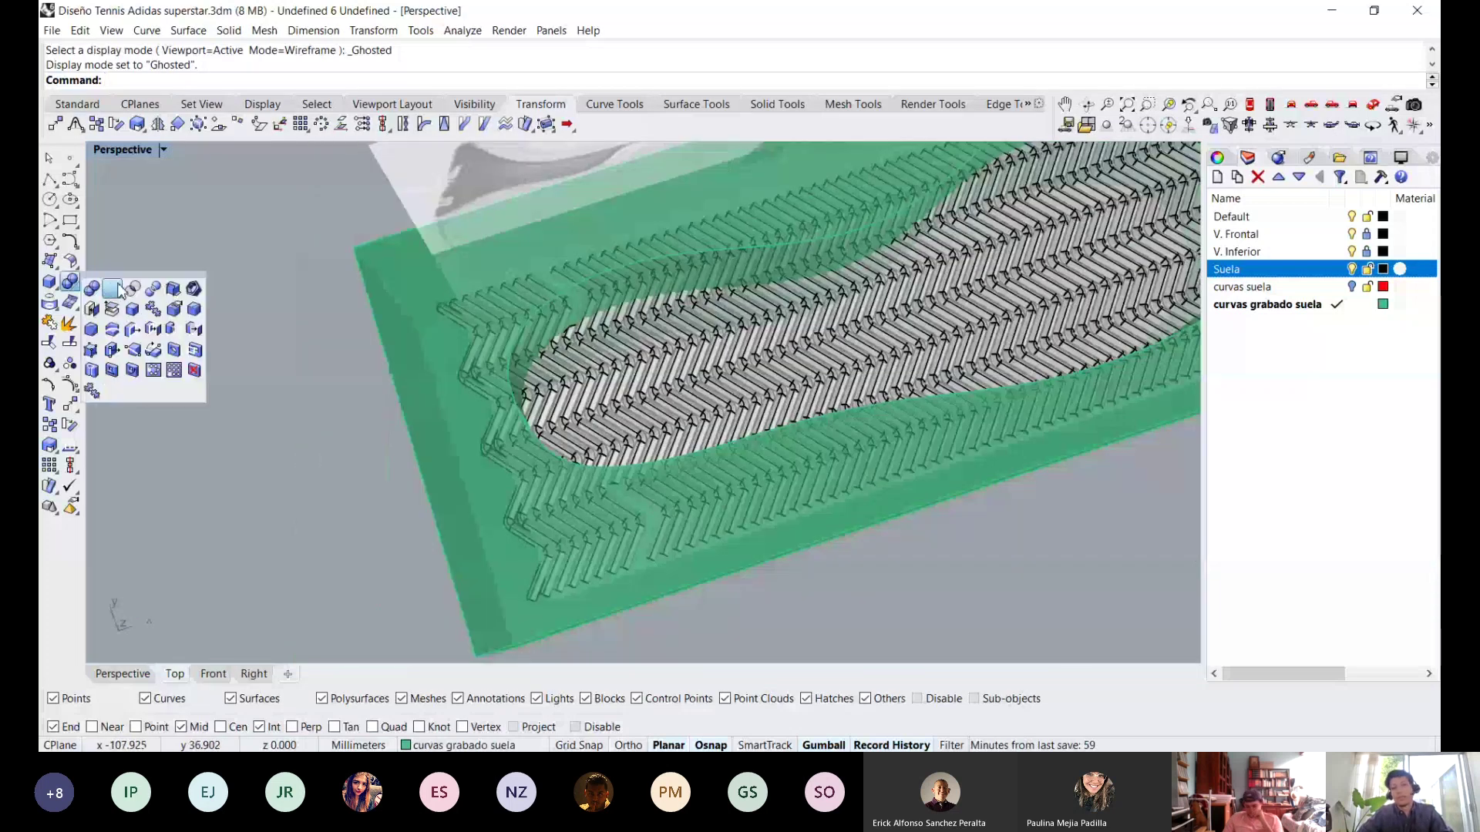
left_click(116, 289)
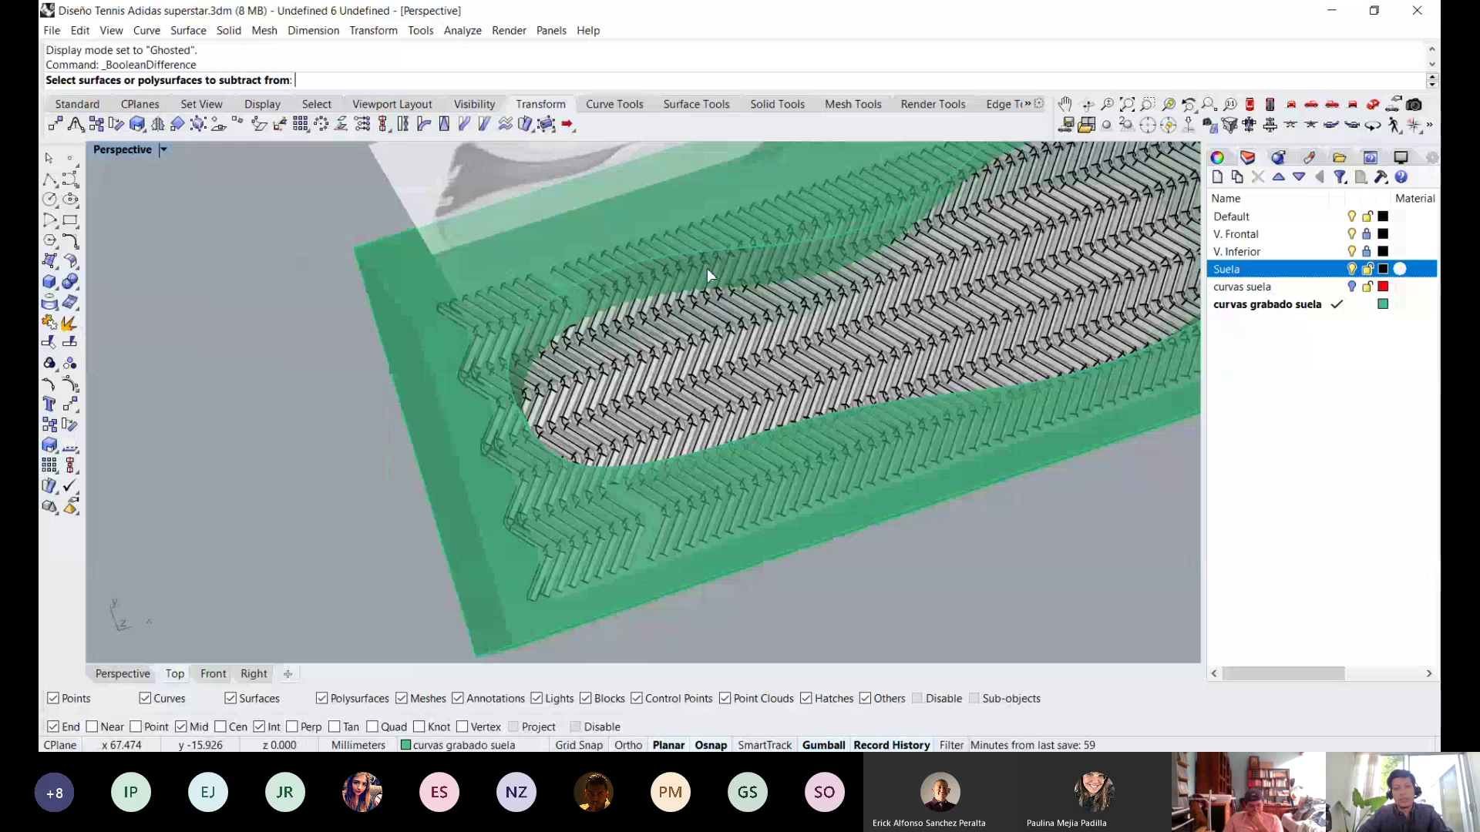
scroll(706, 268, "down", 5)
right_click_drag(706, 269, 736, 424)
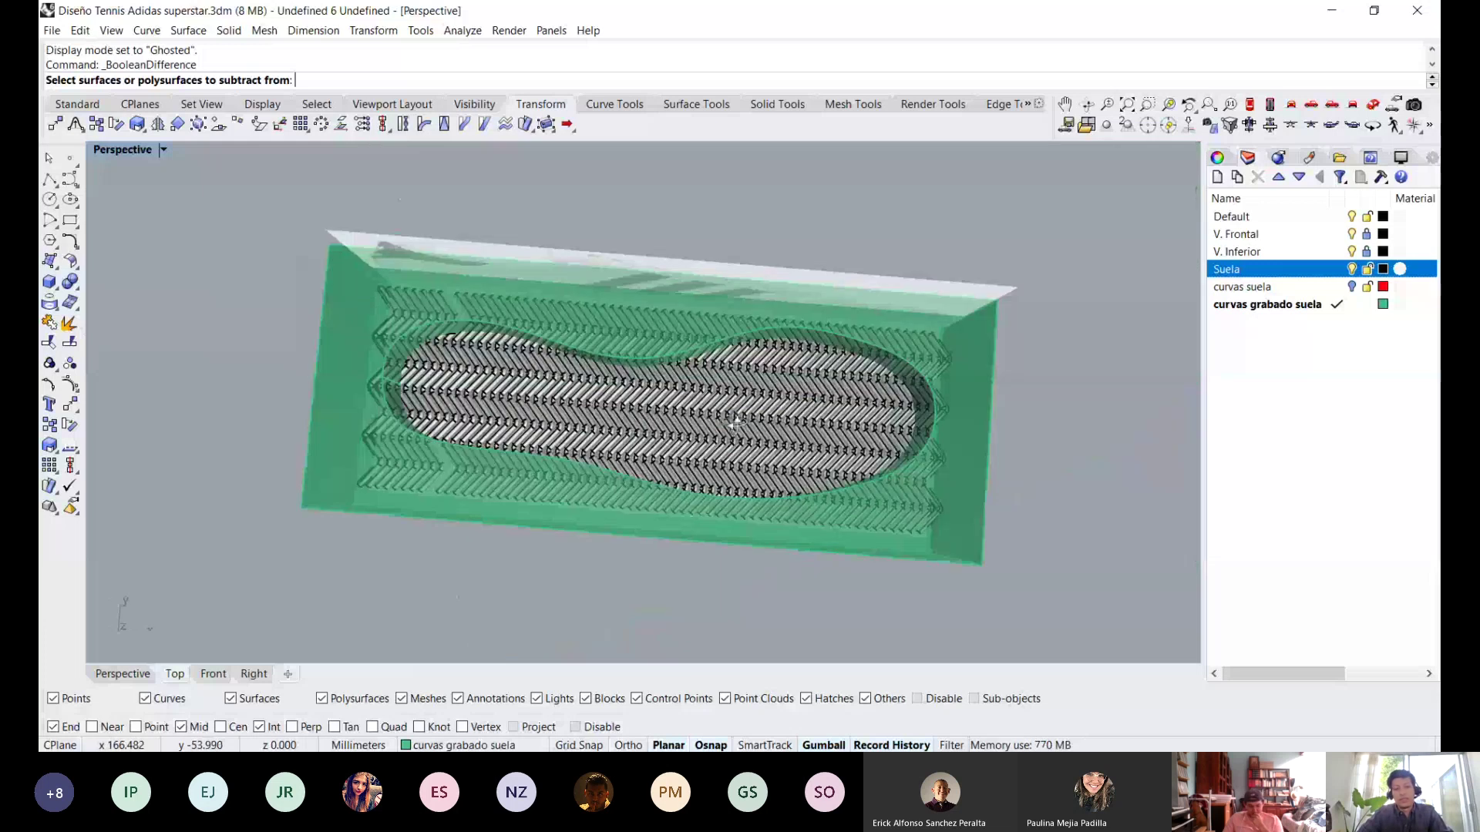
left_click(734, 423)
right_click_drag(734, 424, 1005, 208)
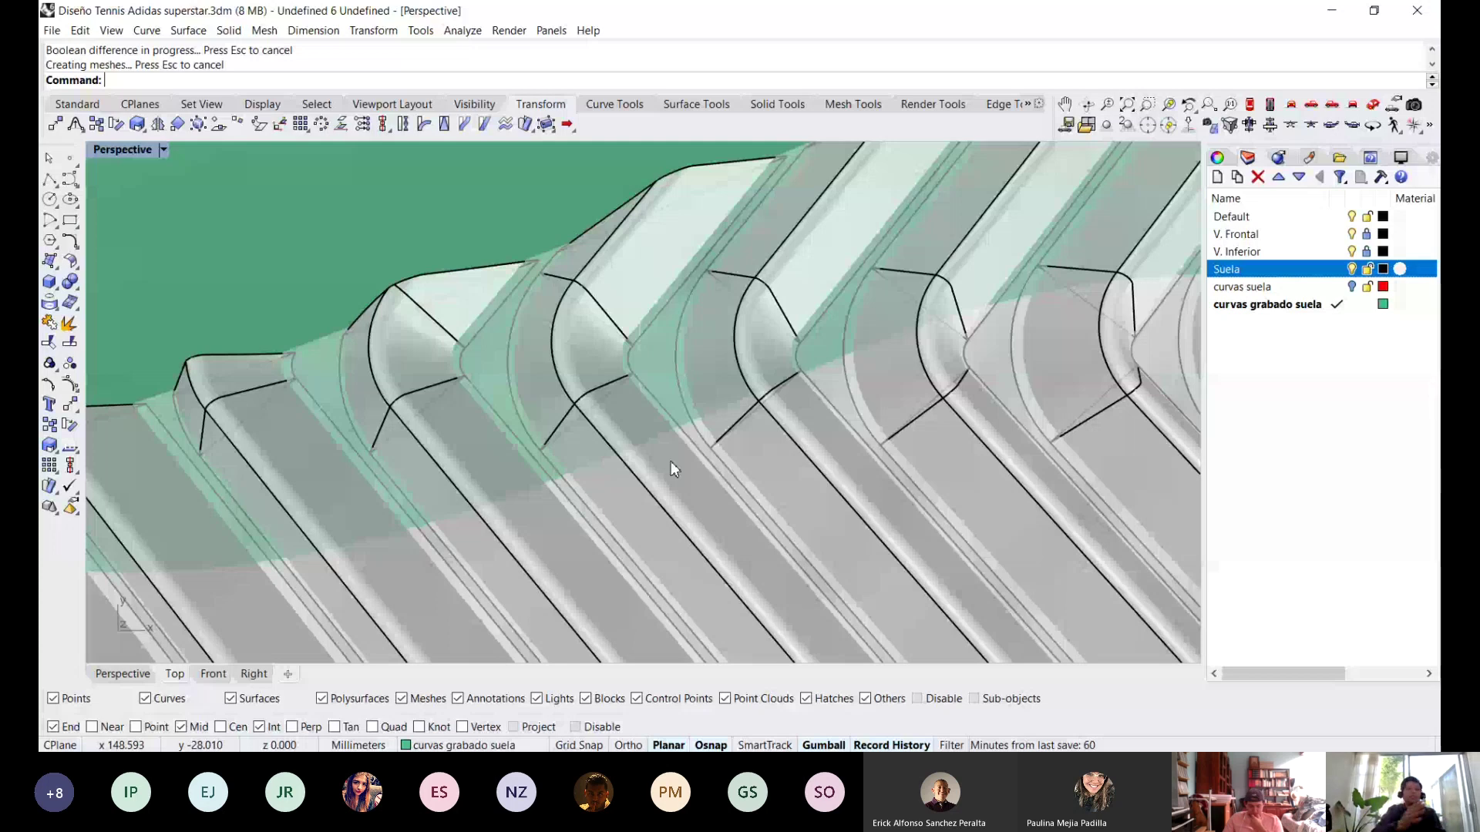
scroll(670, 461, "down", 15)
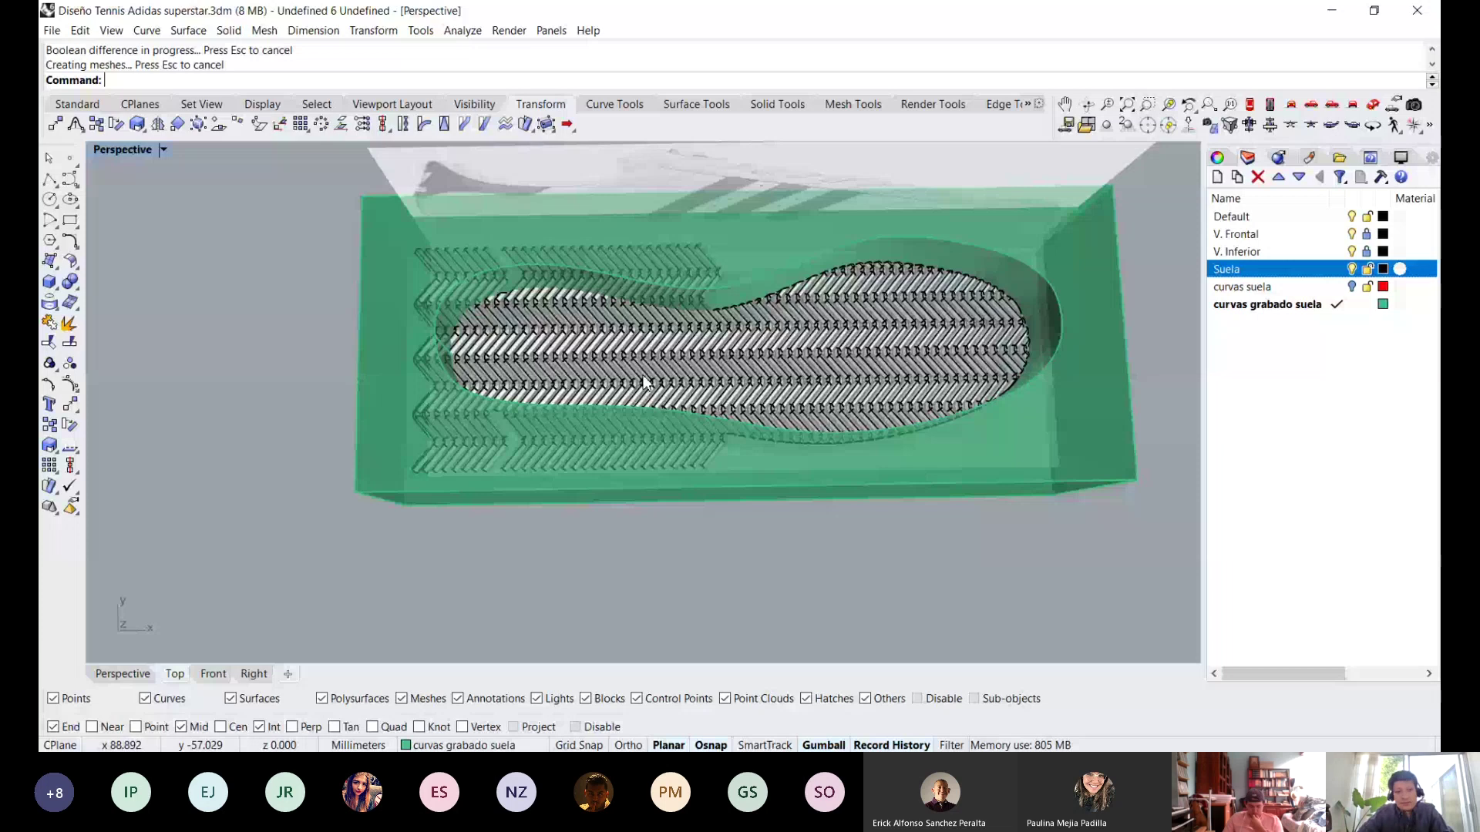
Subtract the same block from the remaining zigzag bars on the heel half using Boolean Difference.
left_click(72, 282)
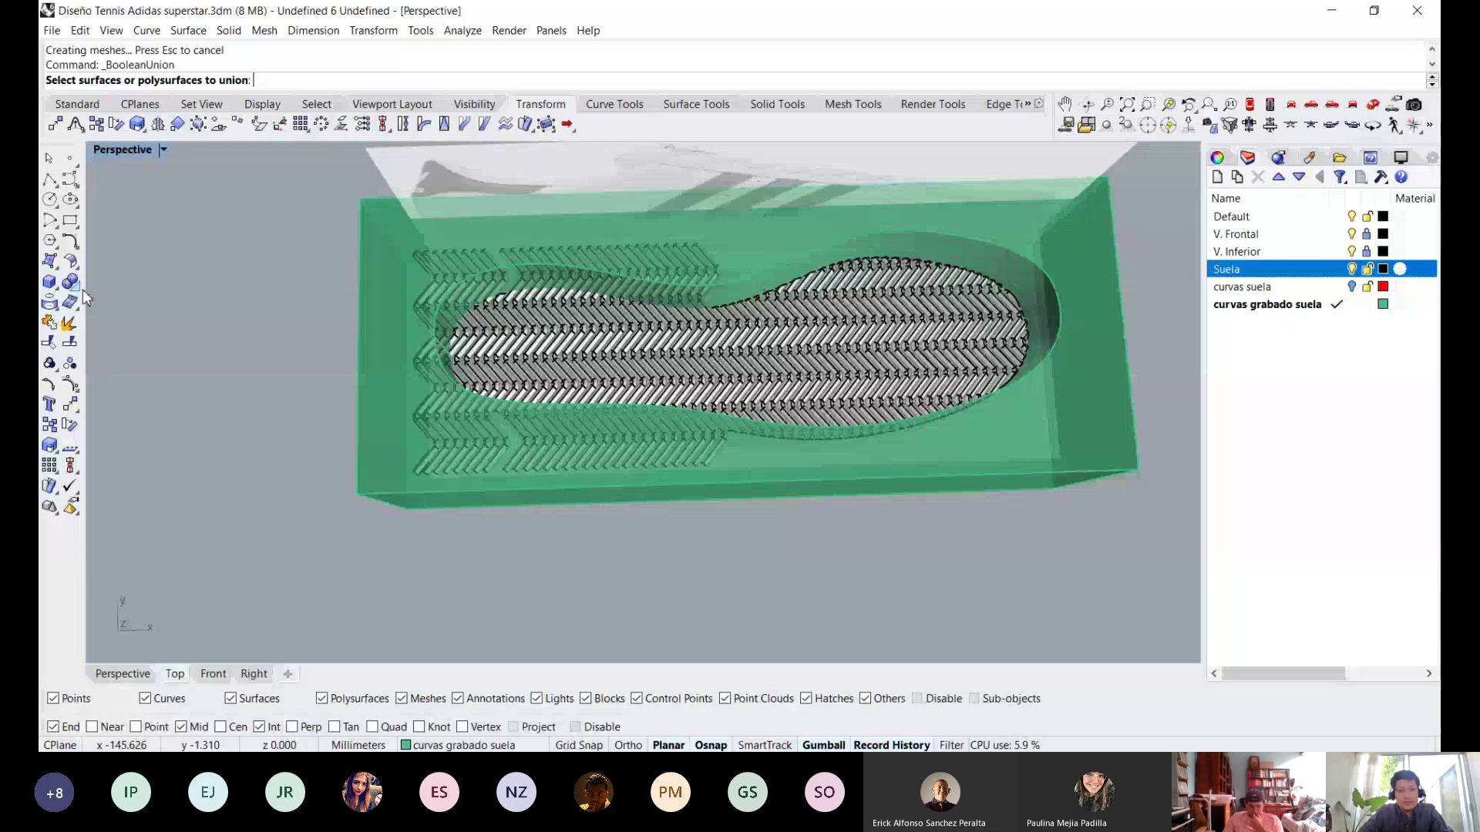
left_click_drag(757, 595, 656, 365)
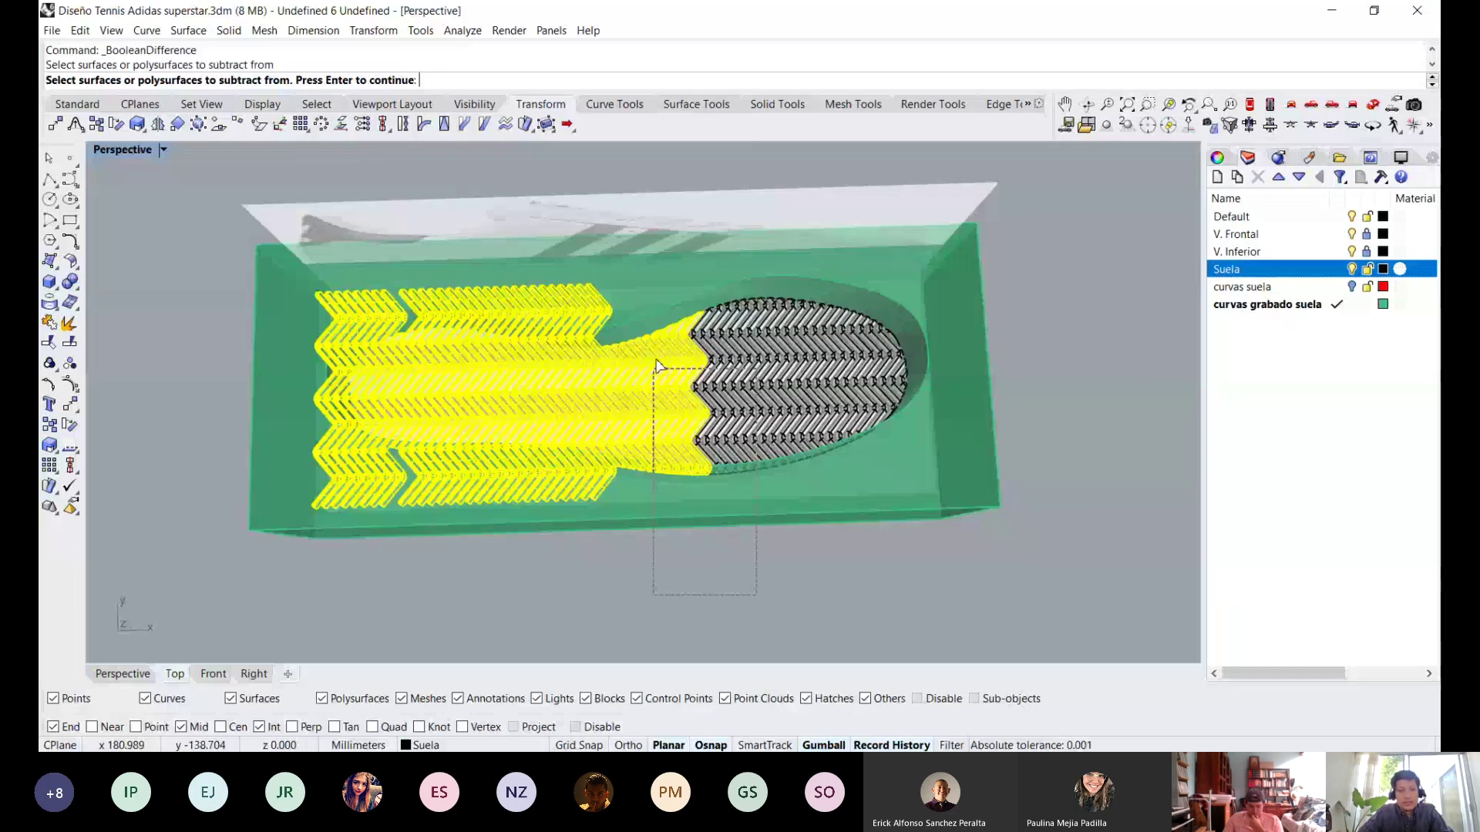
left_click_drag(657, 365, 657, 364)
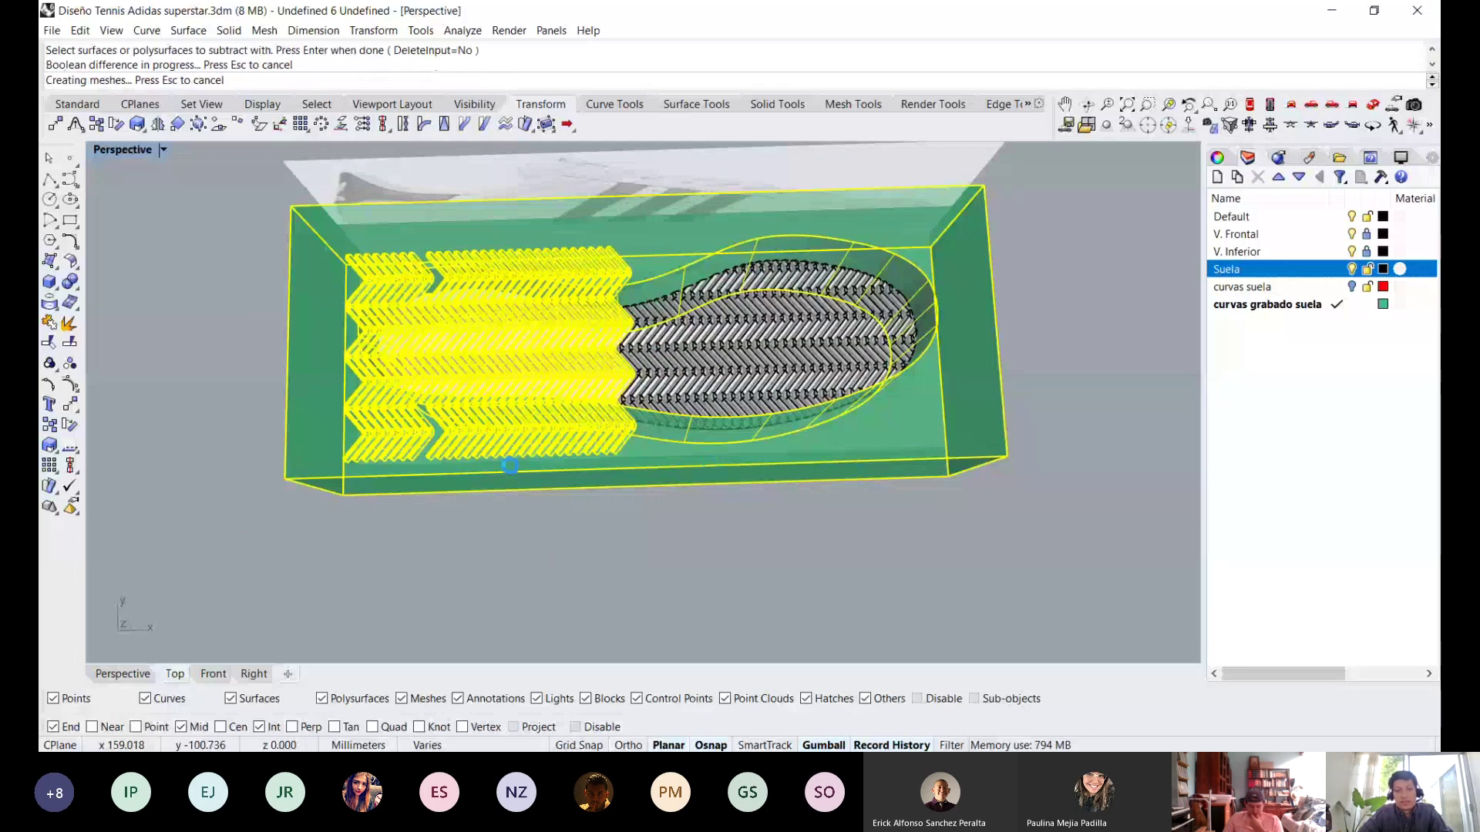
left_click(775, 437)
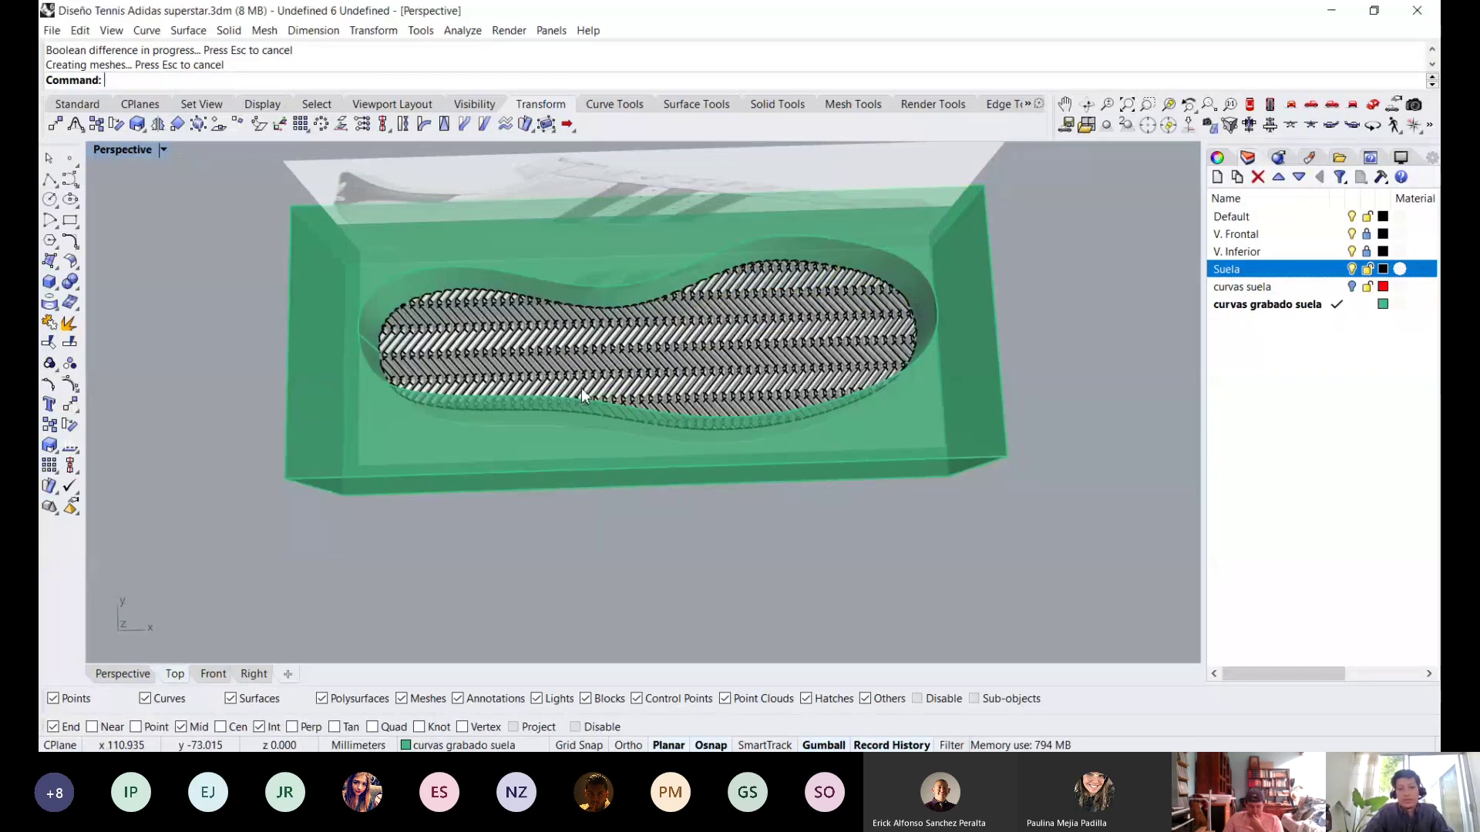
Remove the green cutting block from view and examine the trimmed tread in Shaded and Rendered display.
right_click_drag(582, 387, 649, 476)
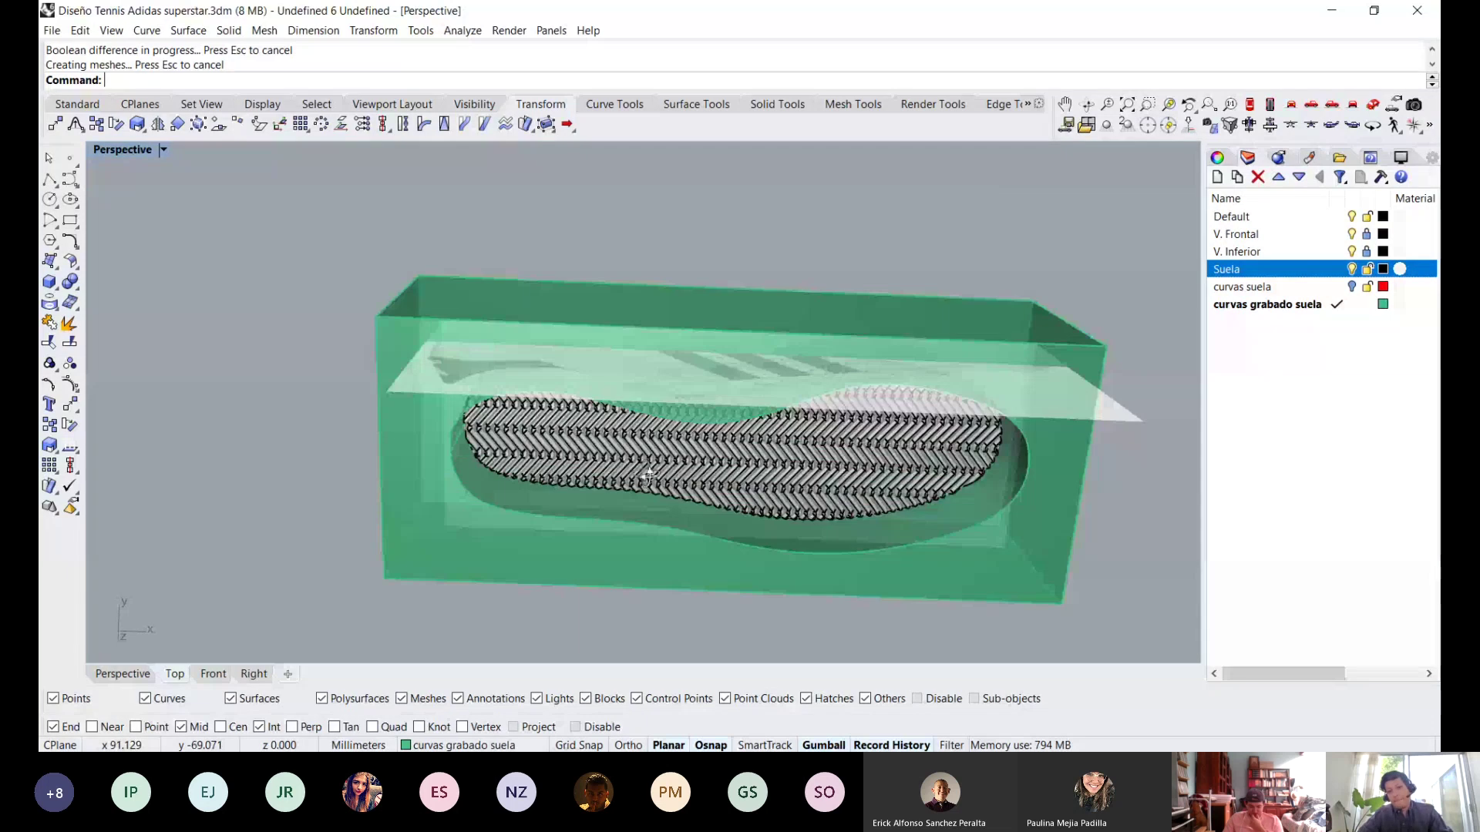
right_click_drag(649, 475, 737, 302)
scroll(737, 302, "up", 5)
key("ctrl+alt+s")
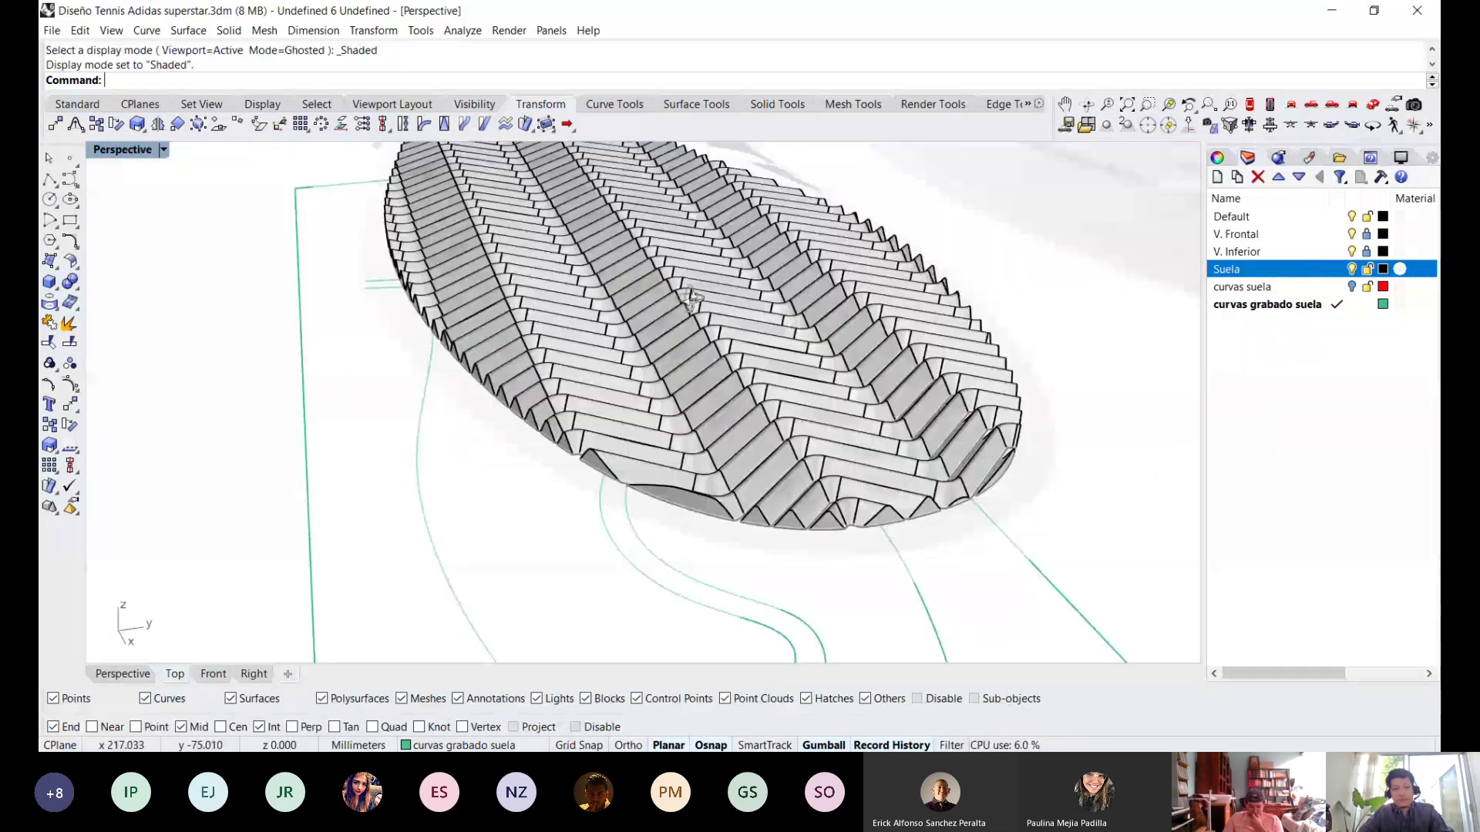
key("ctrl+alt+r")
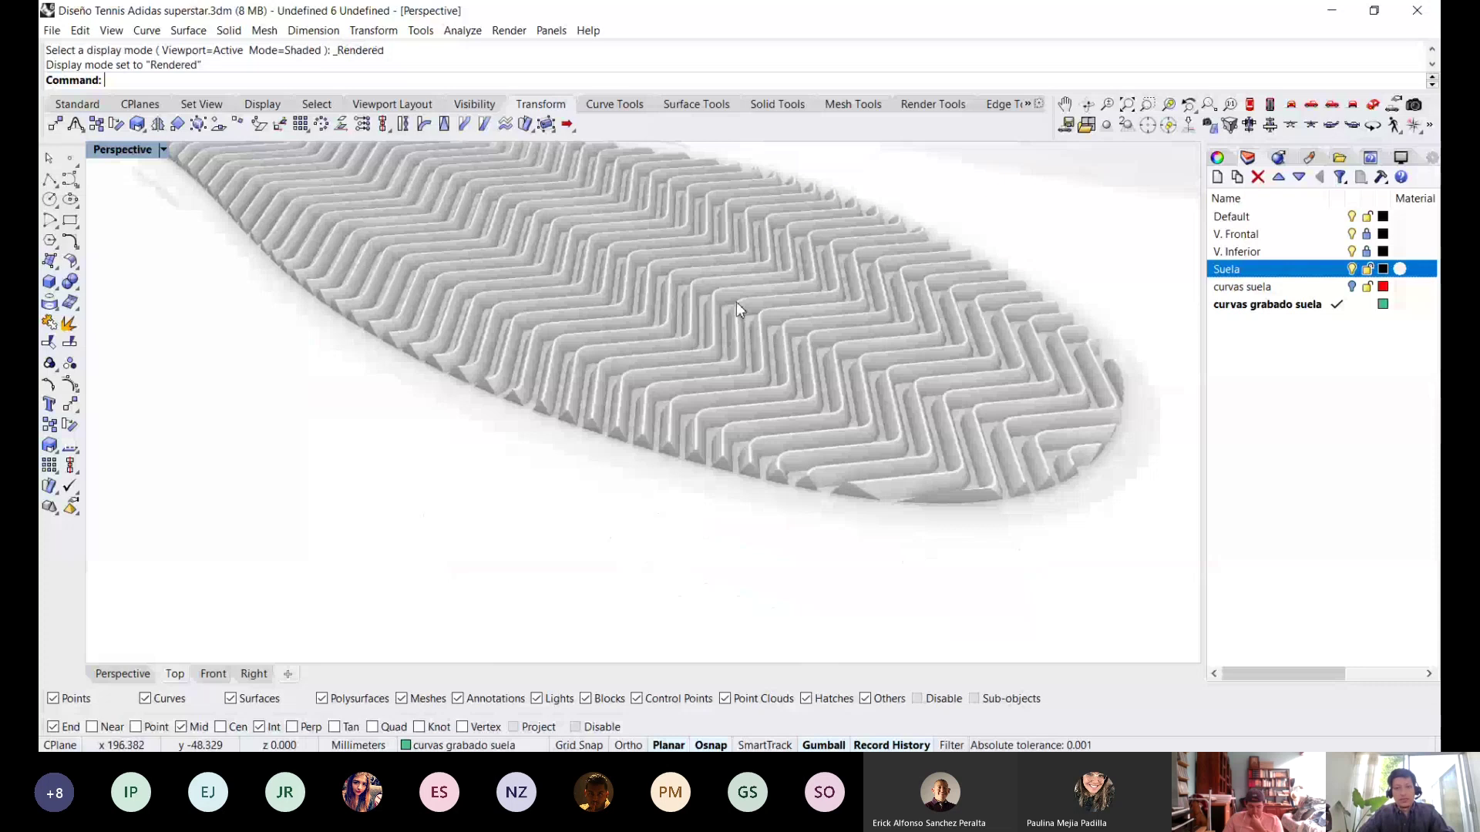
right_click_drag(737, 303, 851, 331)
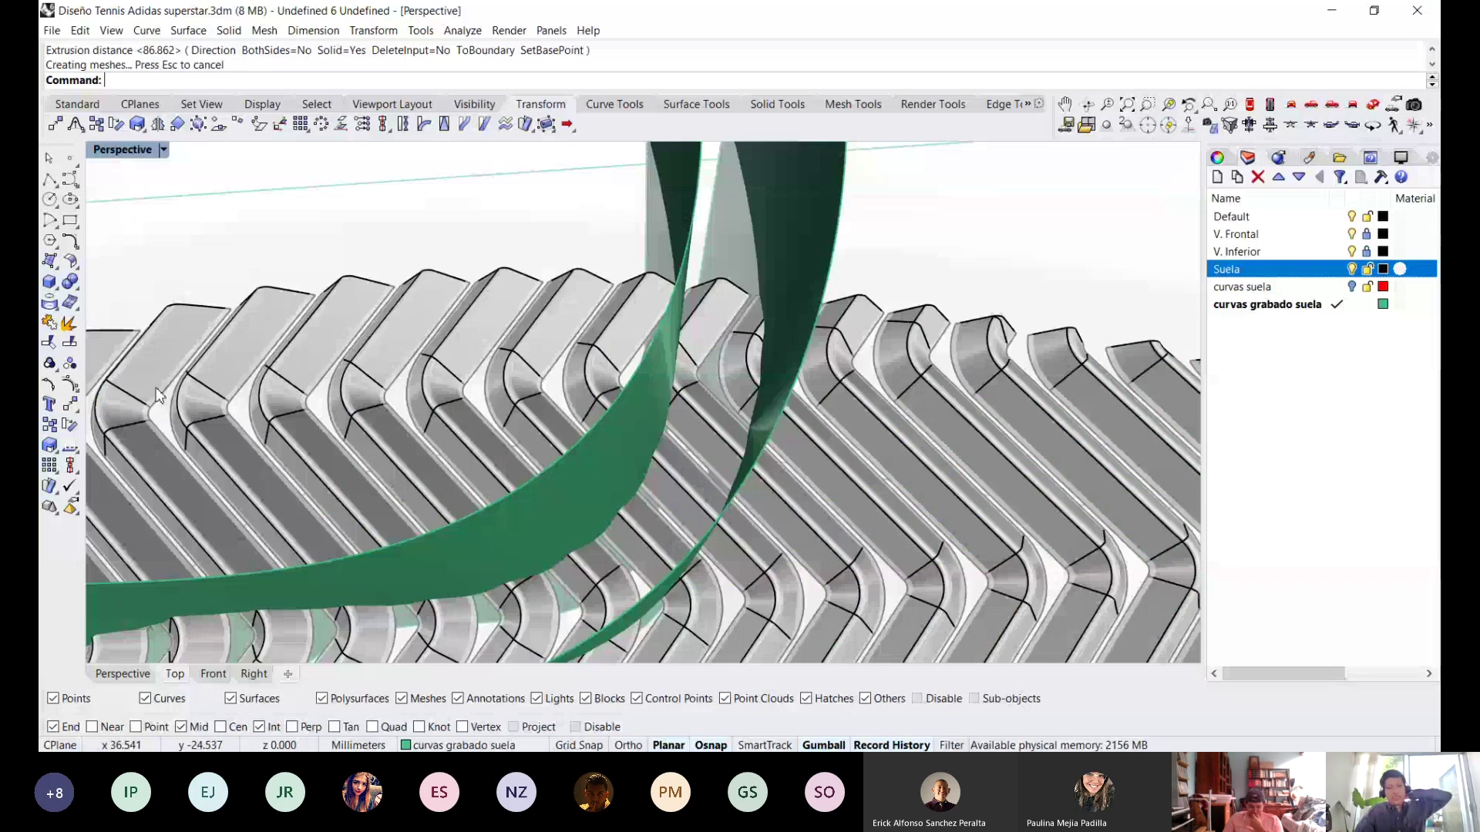
Try splitting three neighbouring zigzag bars at the heel with the extruded wavy engraving curves using Boolean Split.
left_click(70, 282)
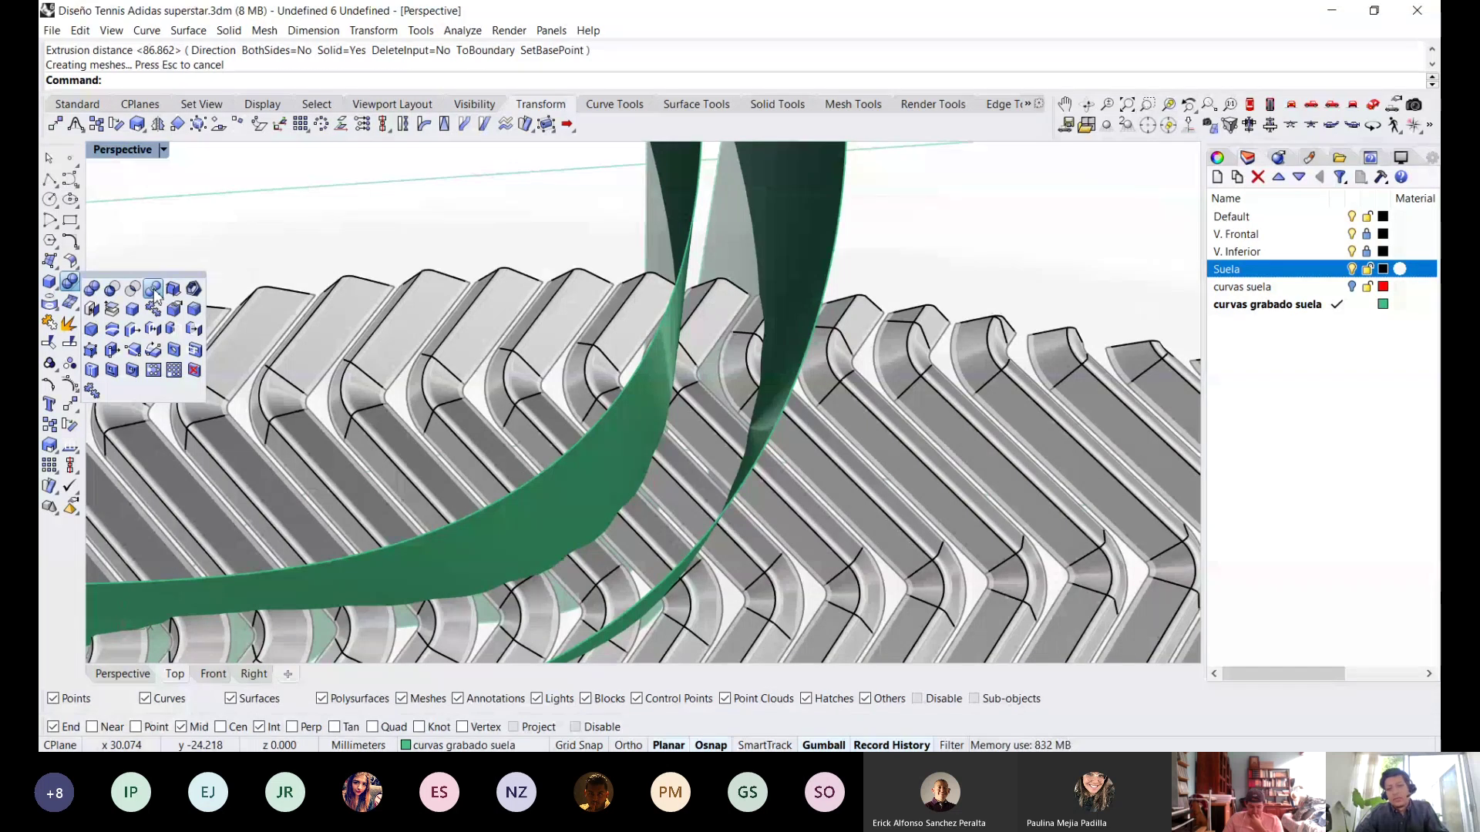
left_click(154, 290)
left_click(802, 358)
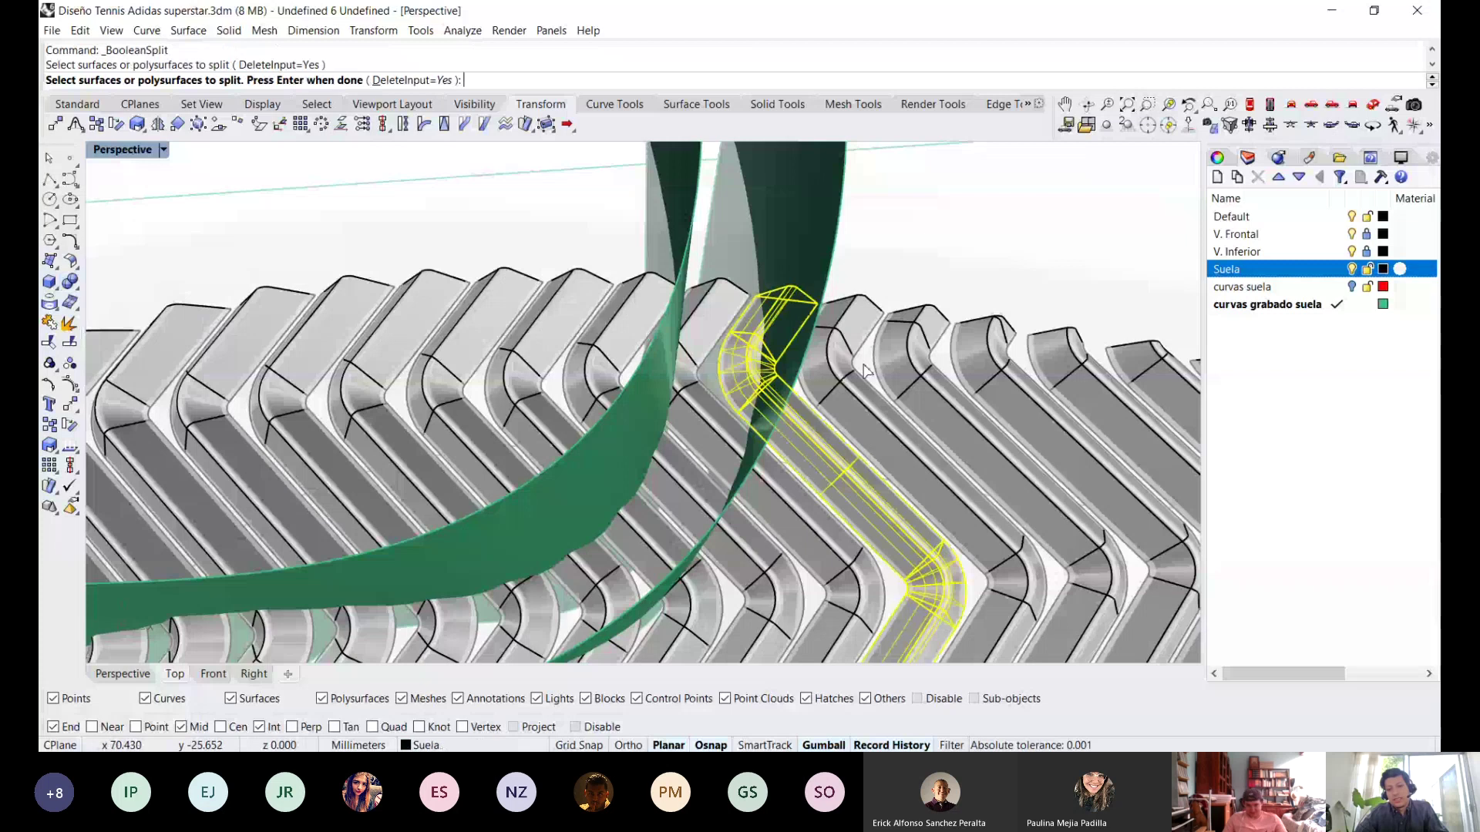
scroll(825, 478, "down", 2)
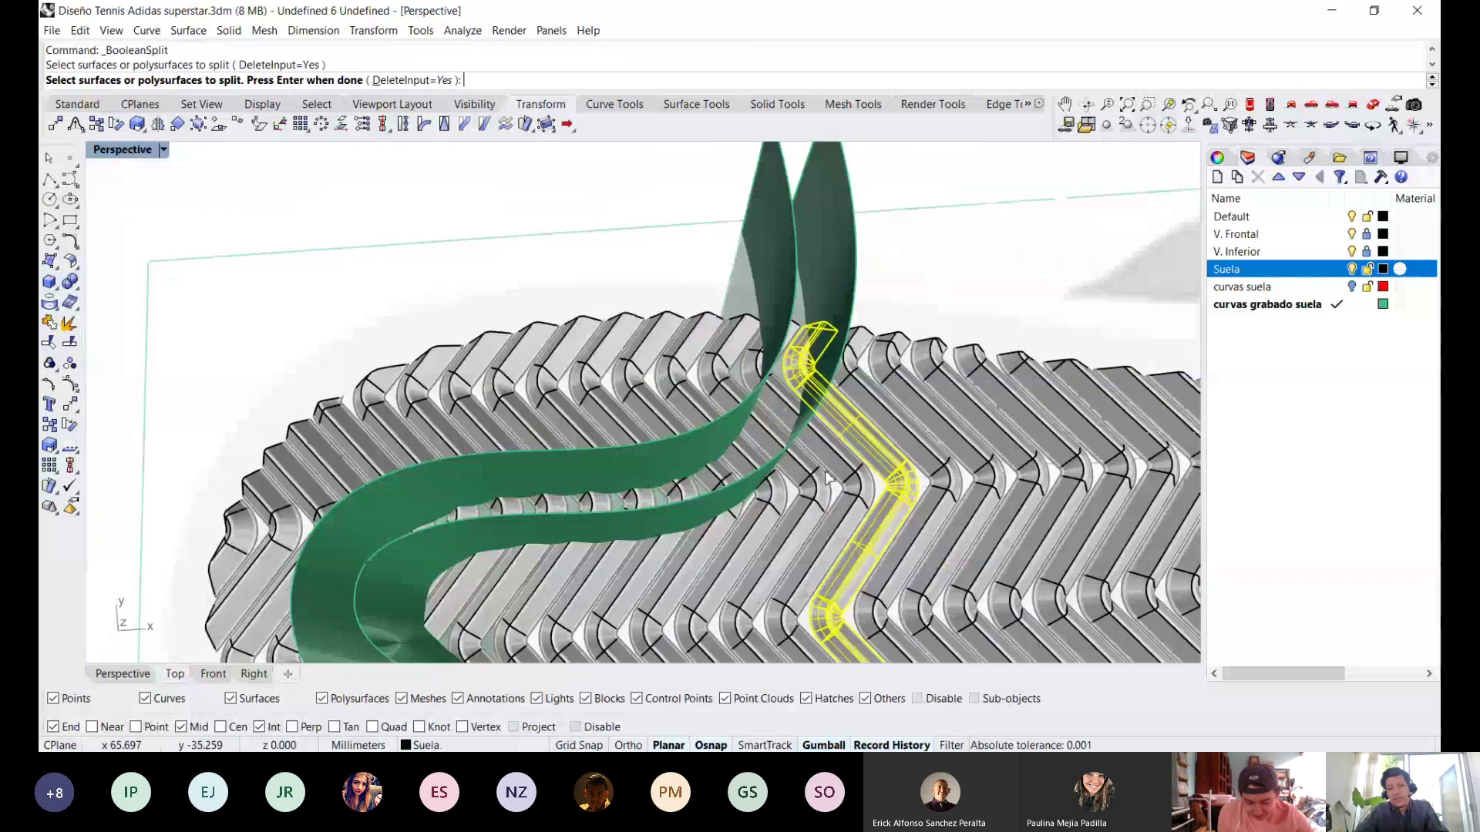
scroll(825, 478, "up", 2)
left_click(836, 532)
left_click(780, 539)
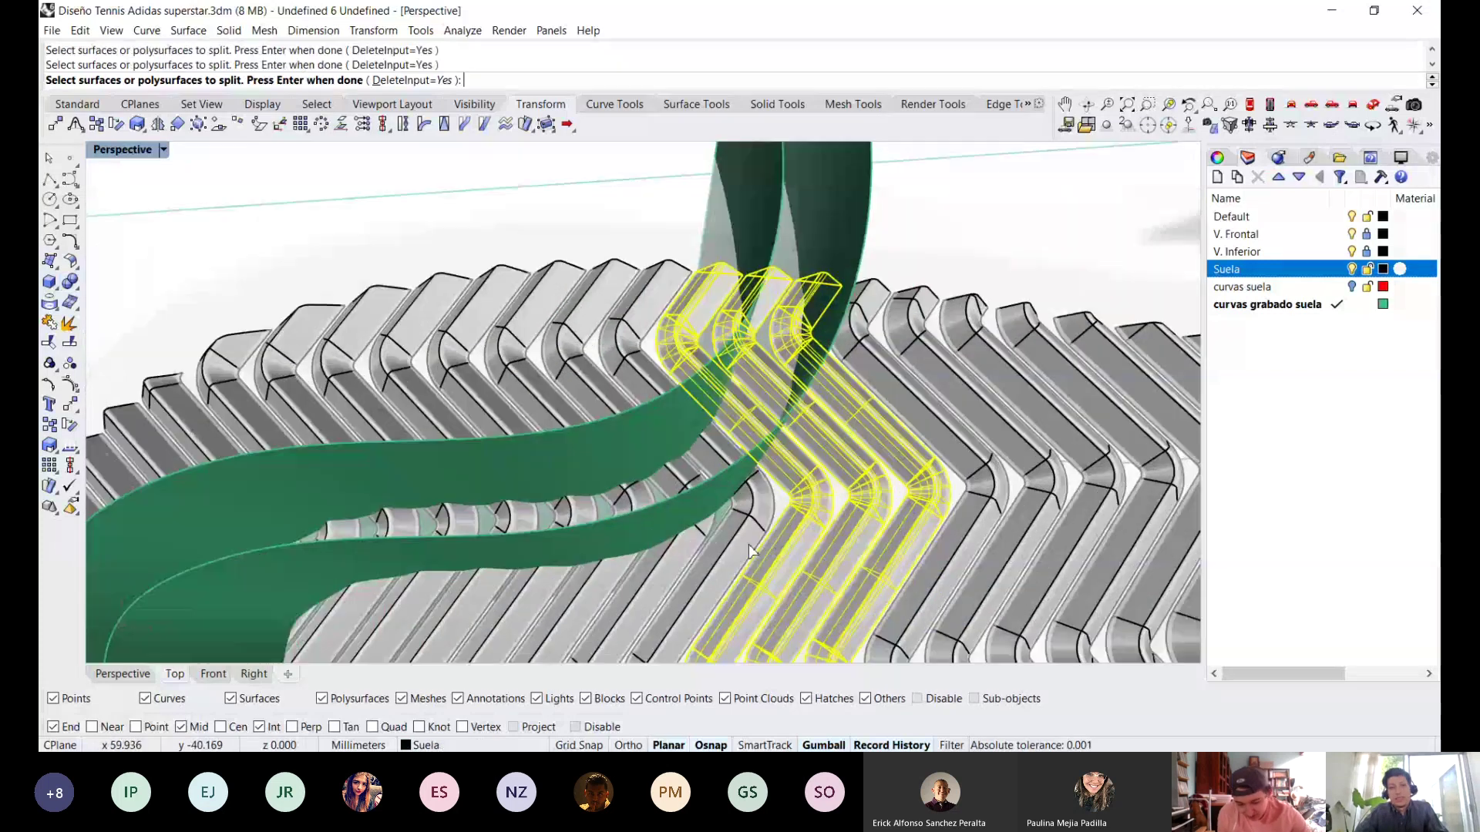
key("Return")
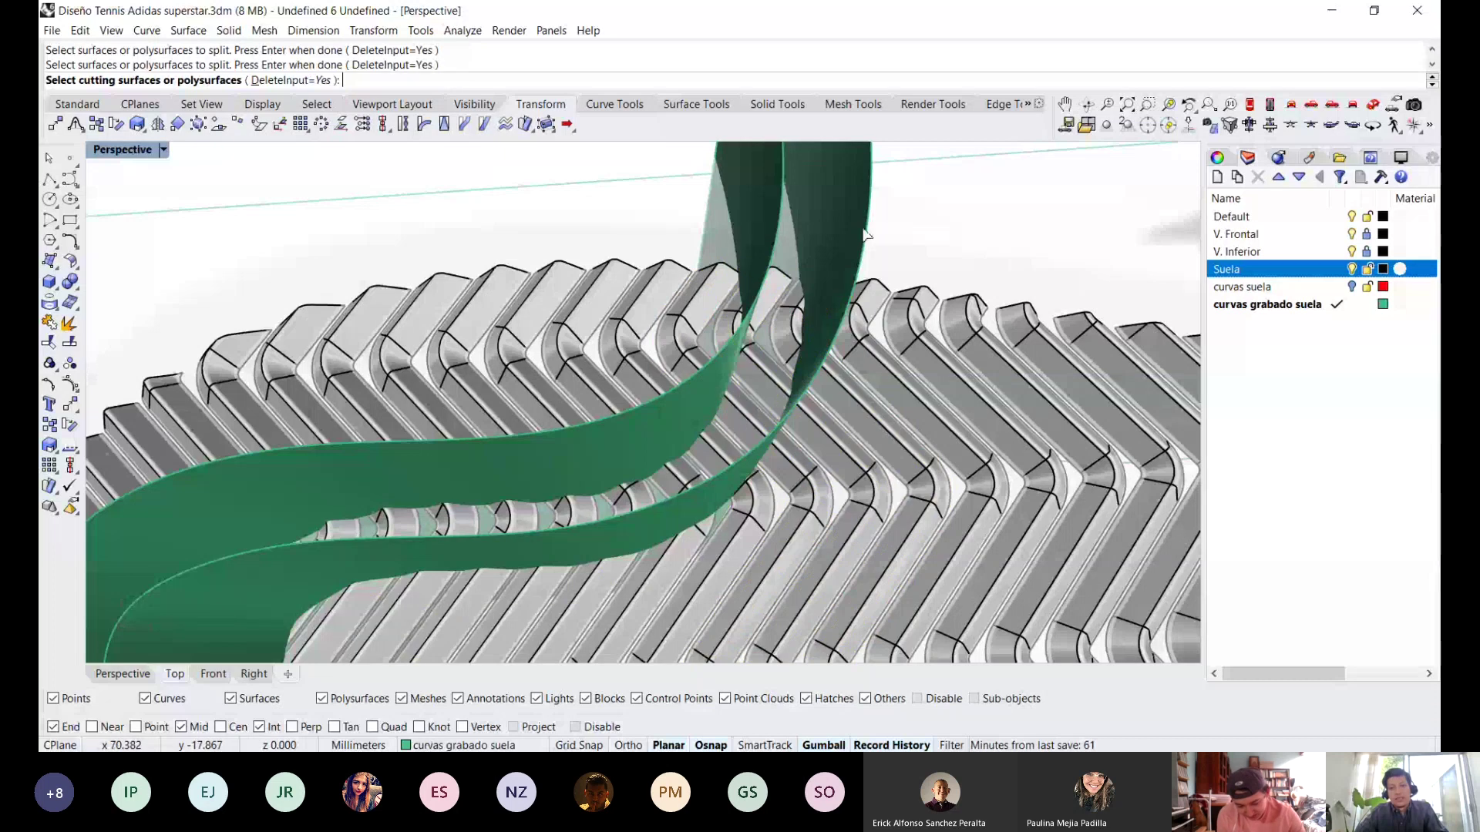
left_click(762, 215)
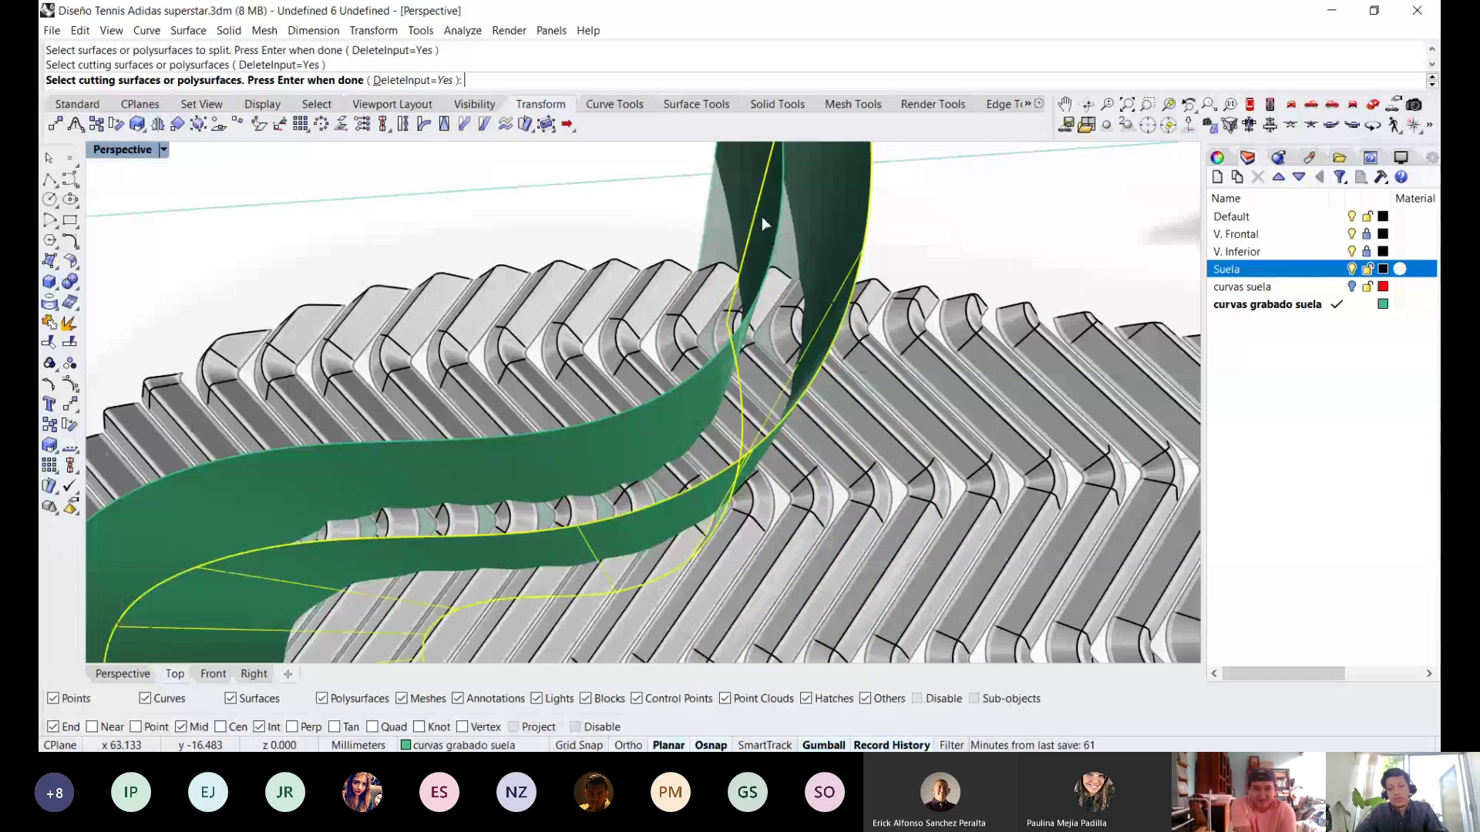
key("Return")
Try deleting the split bar piece between the wavy surfaces and inspect the neighbouring bars.
left_click(771, 339)
scroll(806, 377, "up", 3)
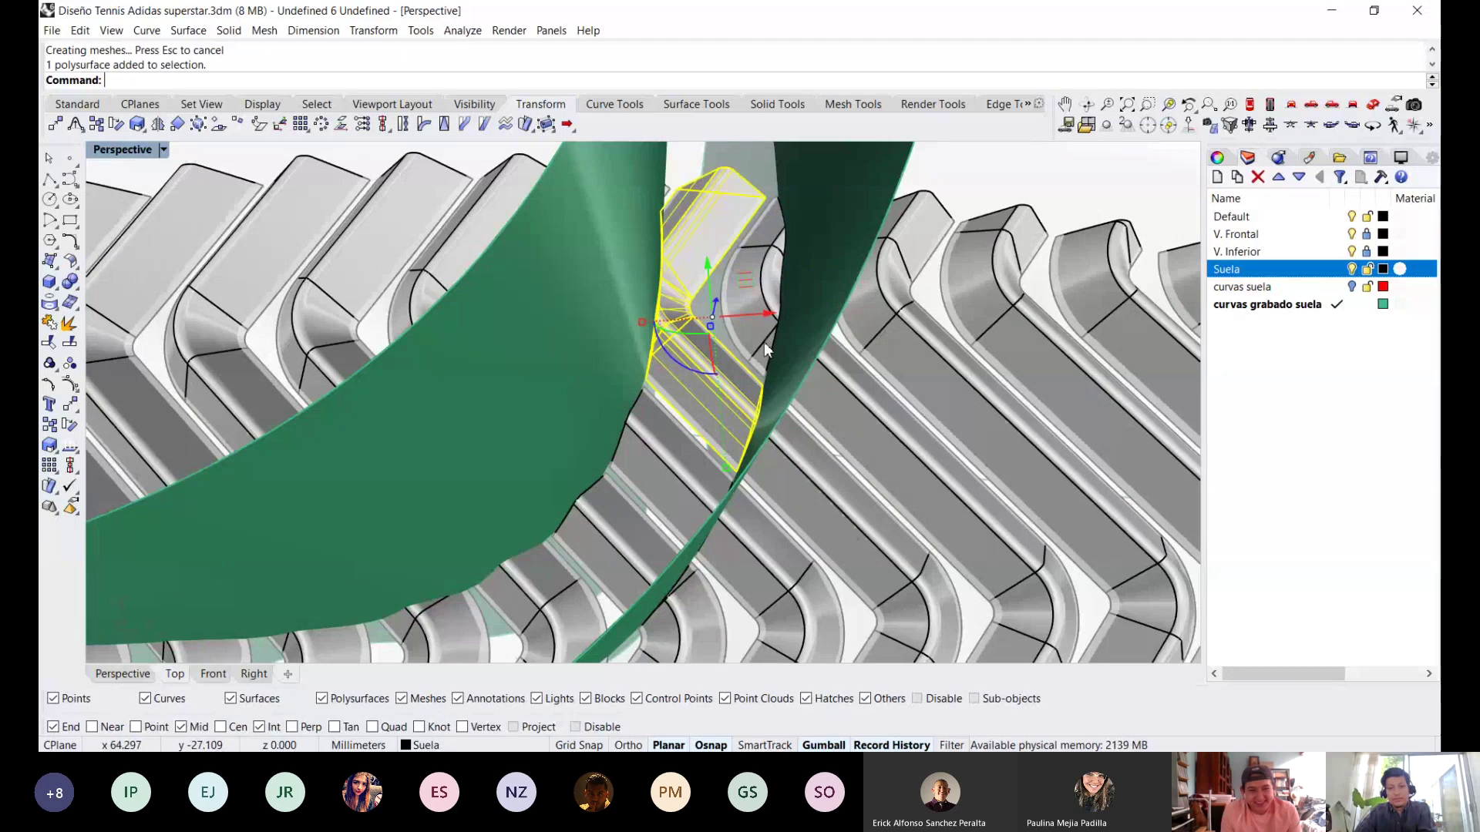
key("Delete")
scroll(713, 377, "down", 3)
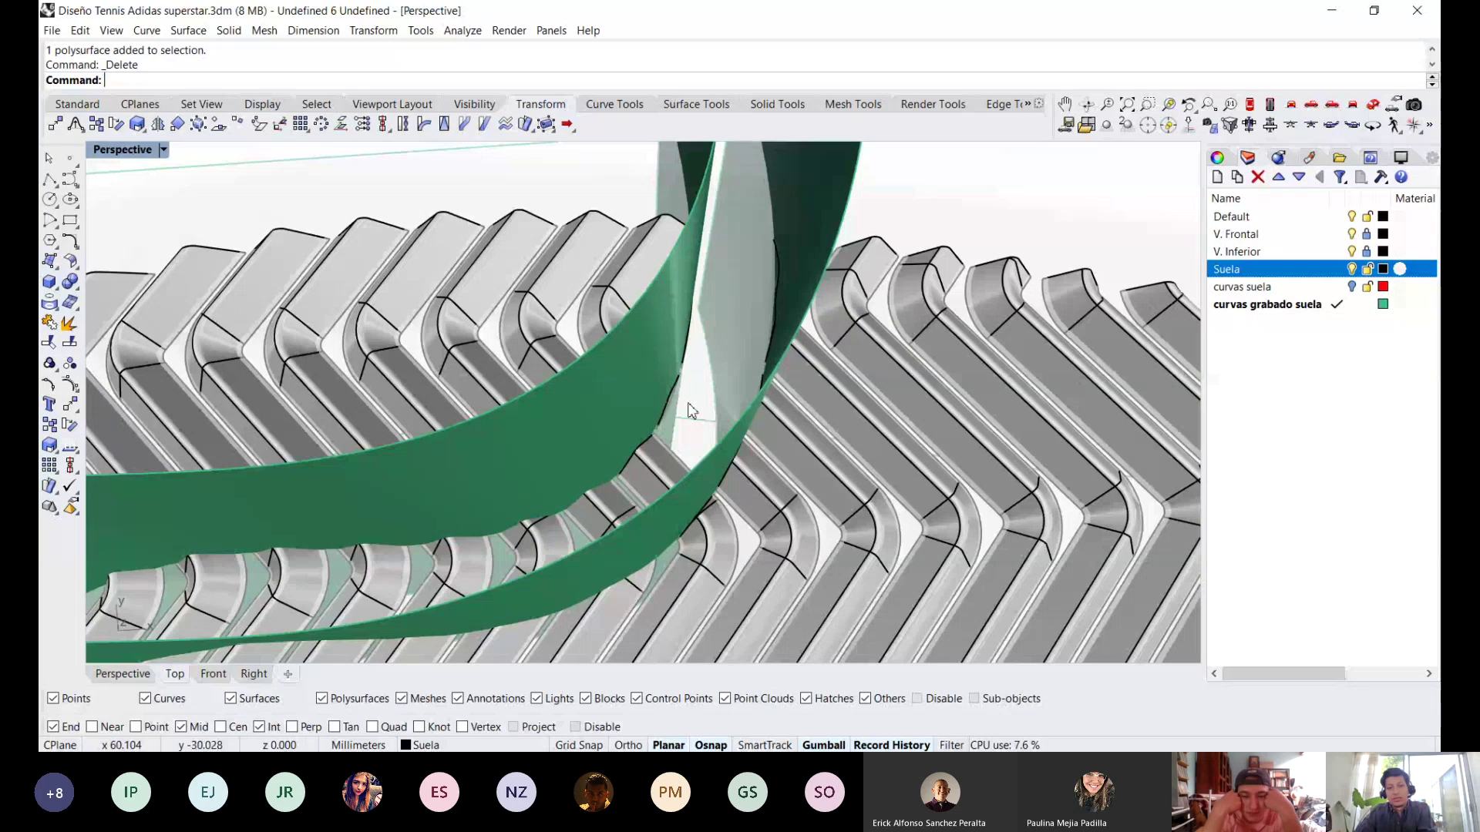
scroll(691, 411, "up", 5)
left_click(699, 470)
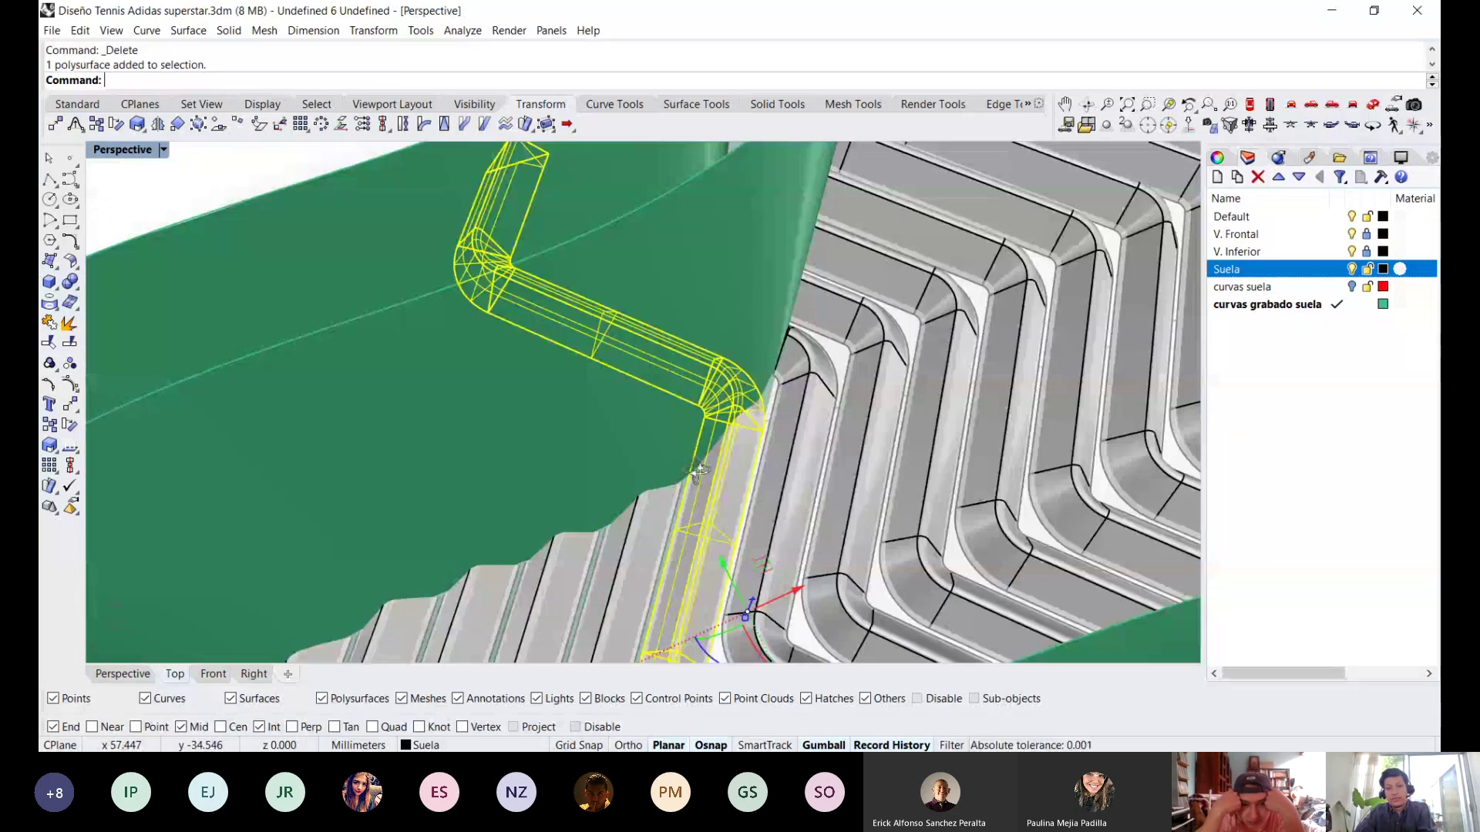
key("Escape")
right_click_drag(696, 471, 651, 376)
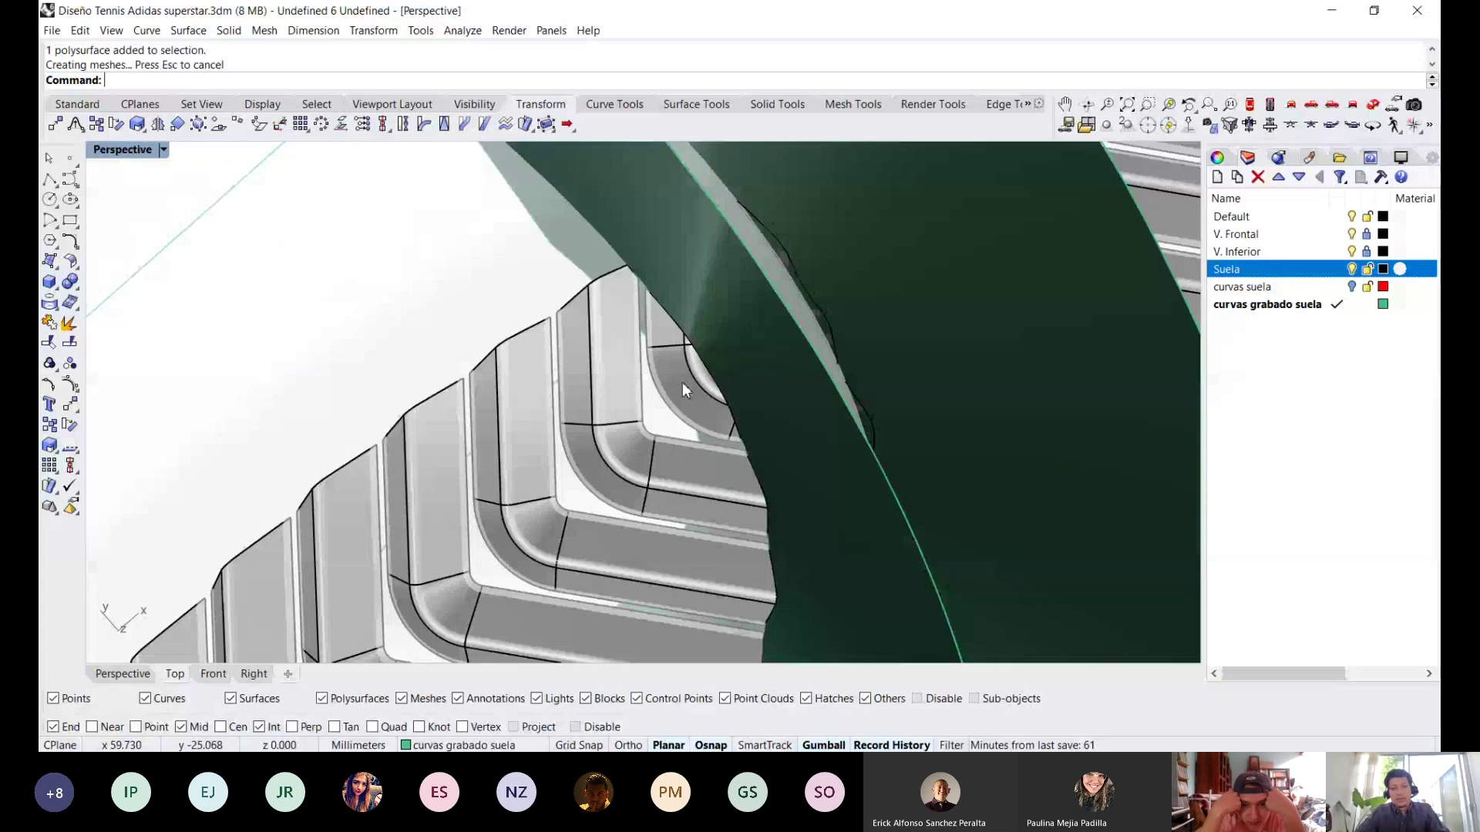
right_click_drag(682, 383, 824, 373)
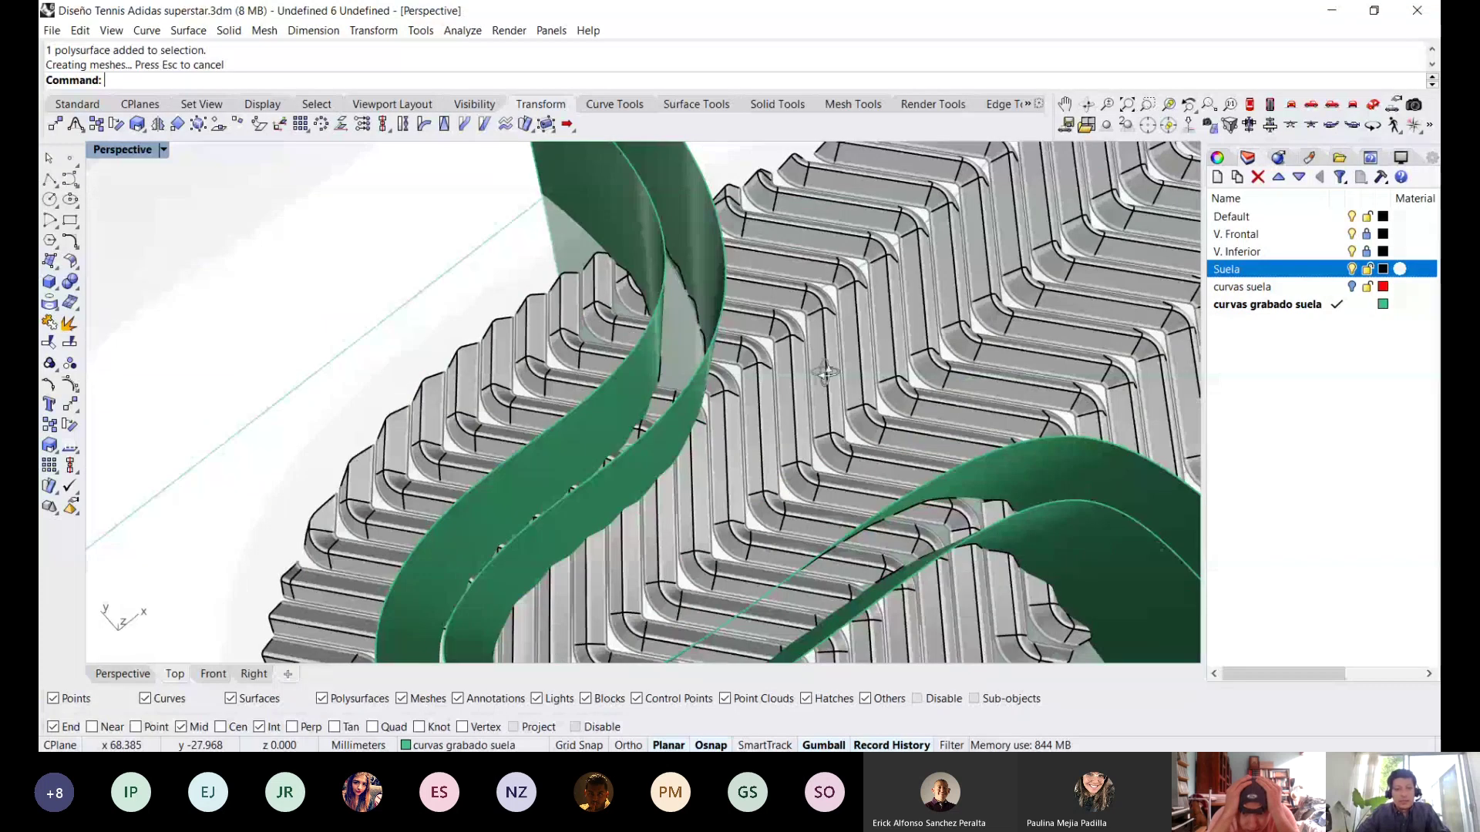
Undo the piece deletion, the Boolean Split and the extrusion of the wavy engraving curves.
key("ctrl+z")
key("ctrl+z")
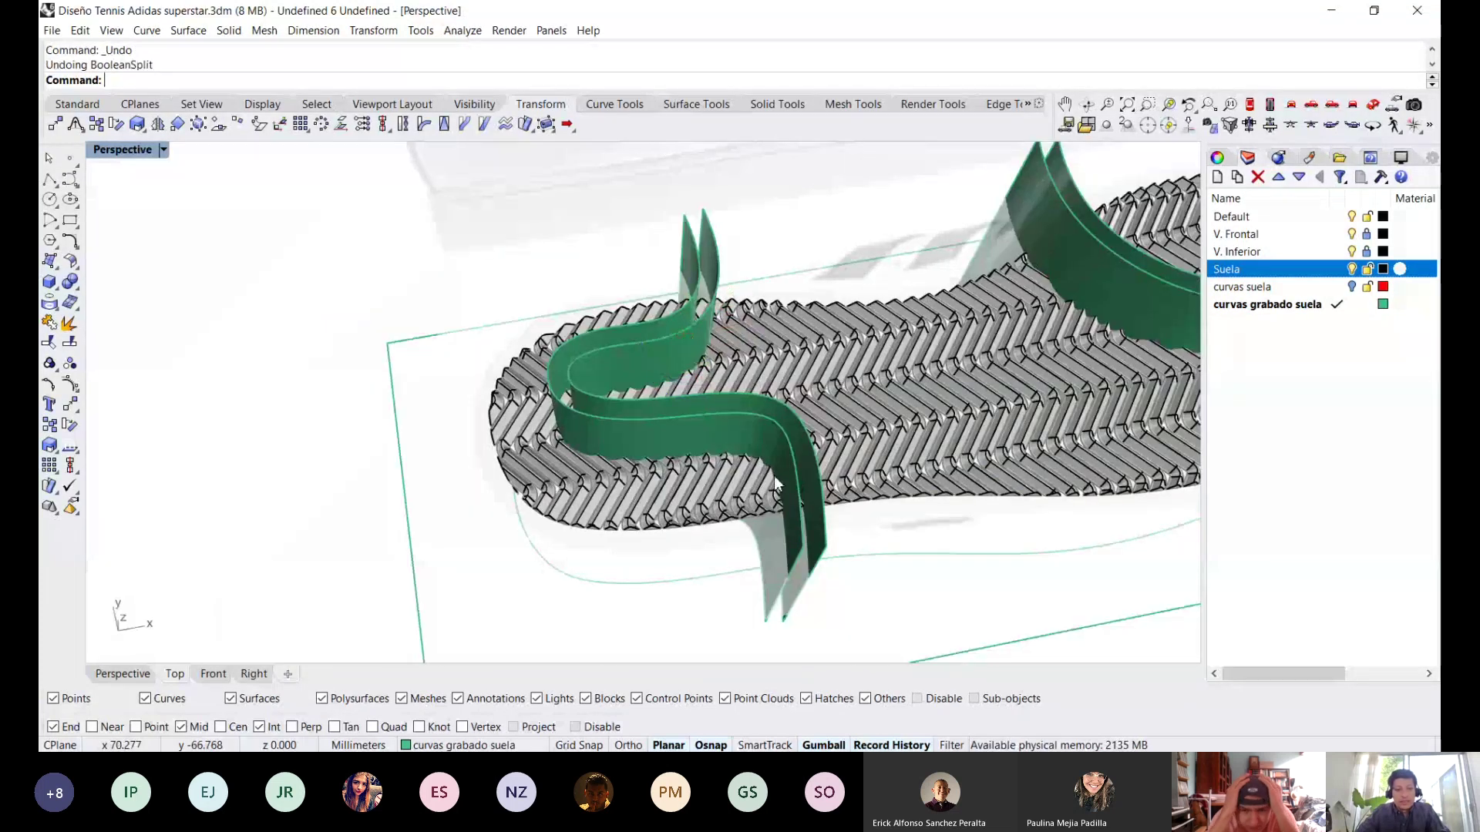
key("ctrl+z")
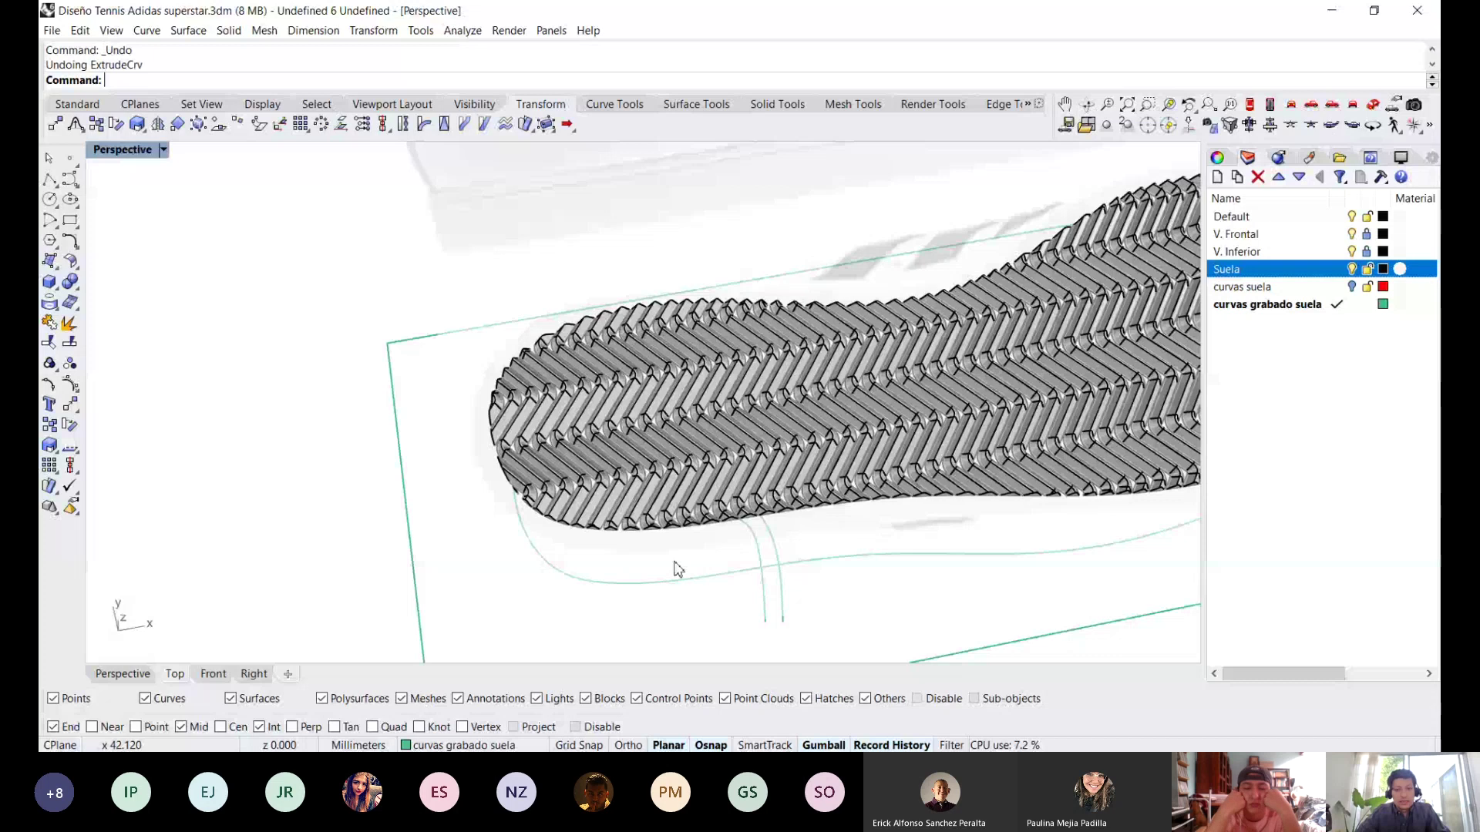
Close both open ends of the heel's wavy engraving curve pair with straight polylines.
right_click_drag(674, 569, 501, 555, "shift")
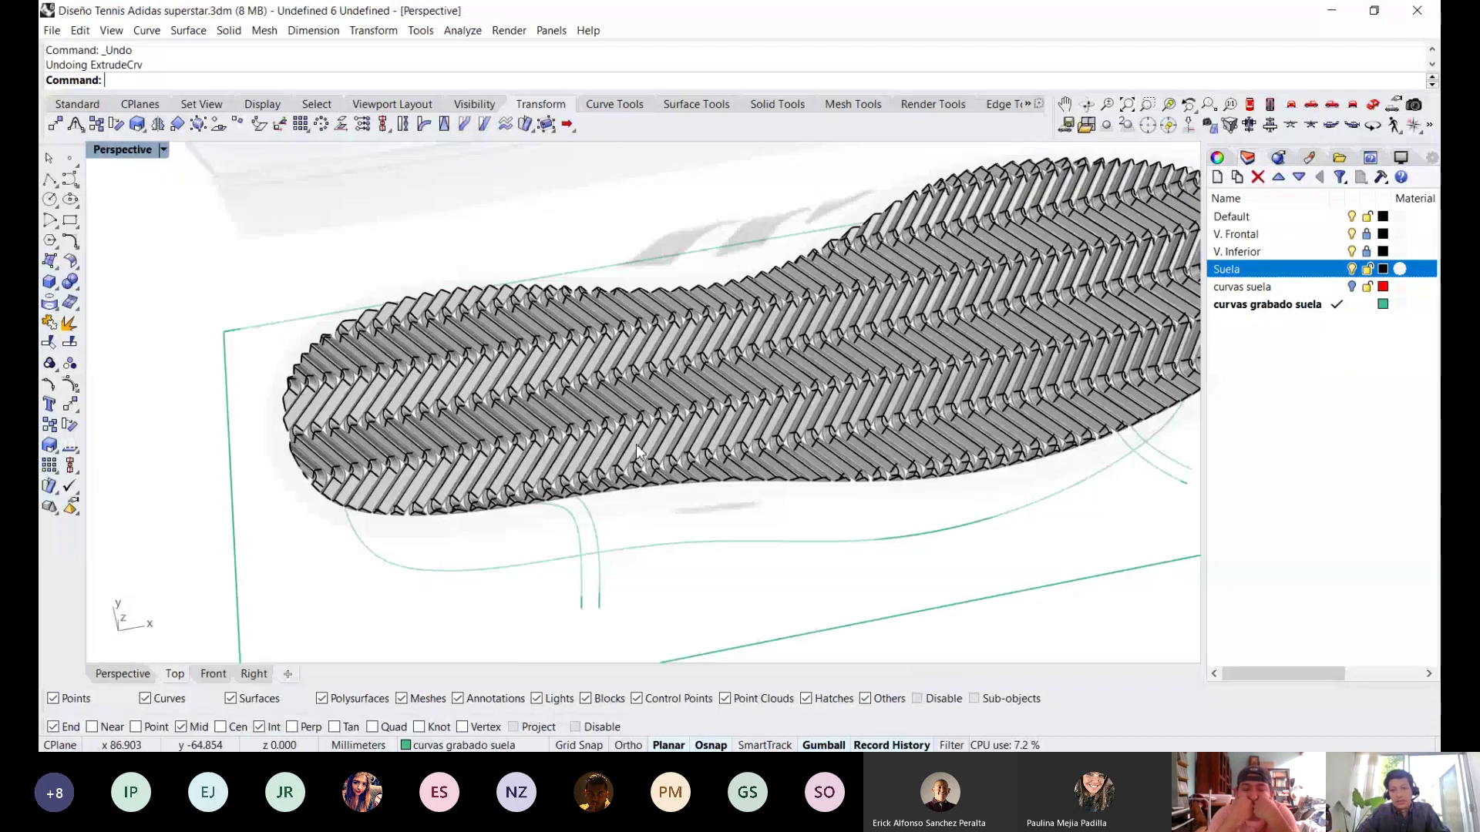
right_click_drag(665, 505, 553, 404)
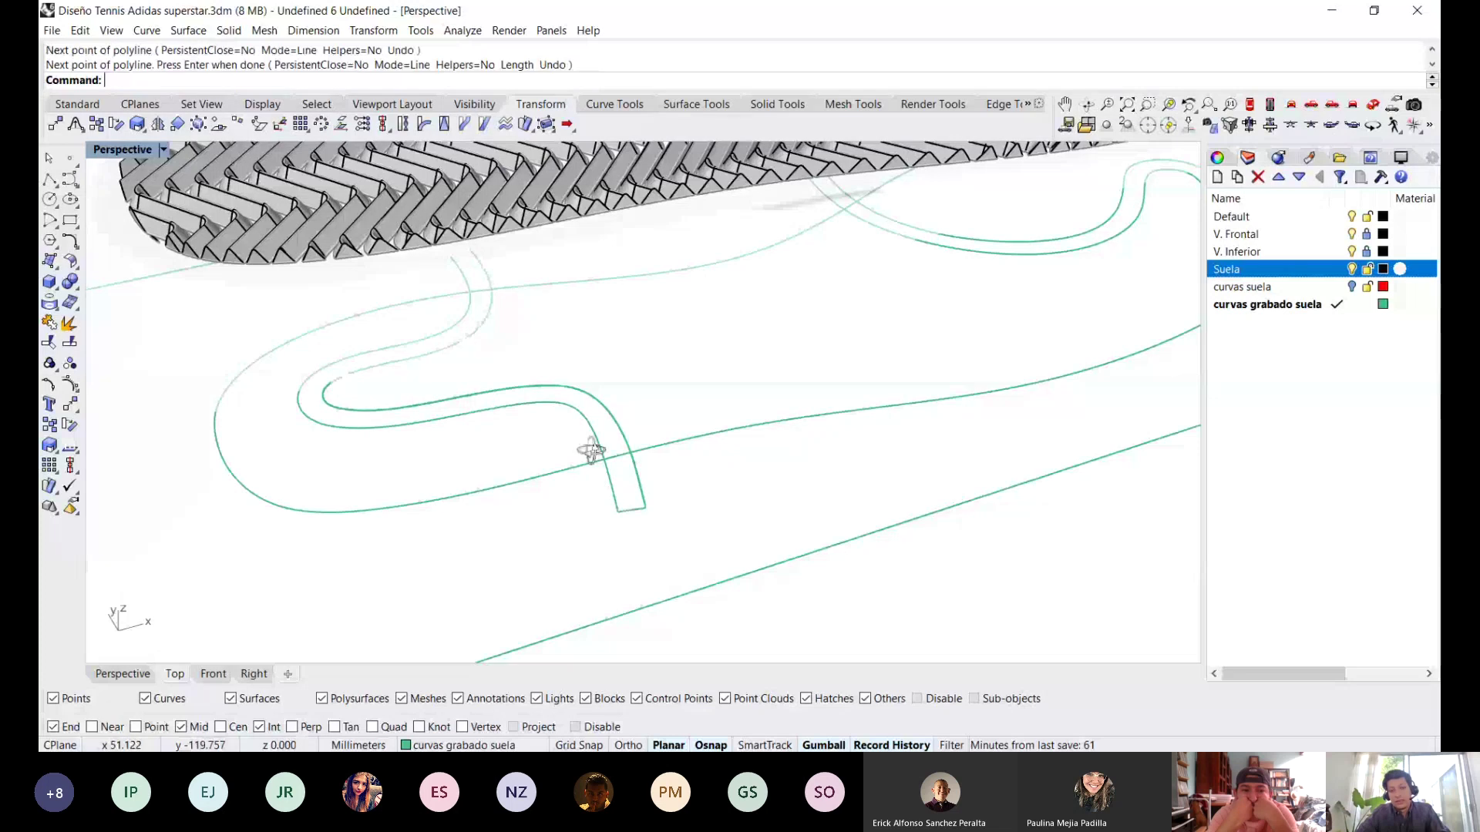
right_click_drag(591, 451, 451, 434)
key("Return")
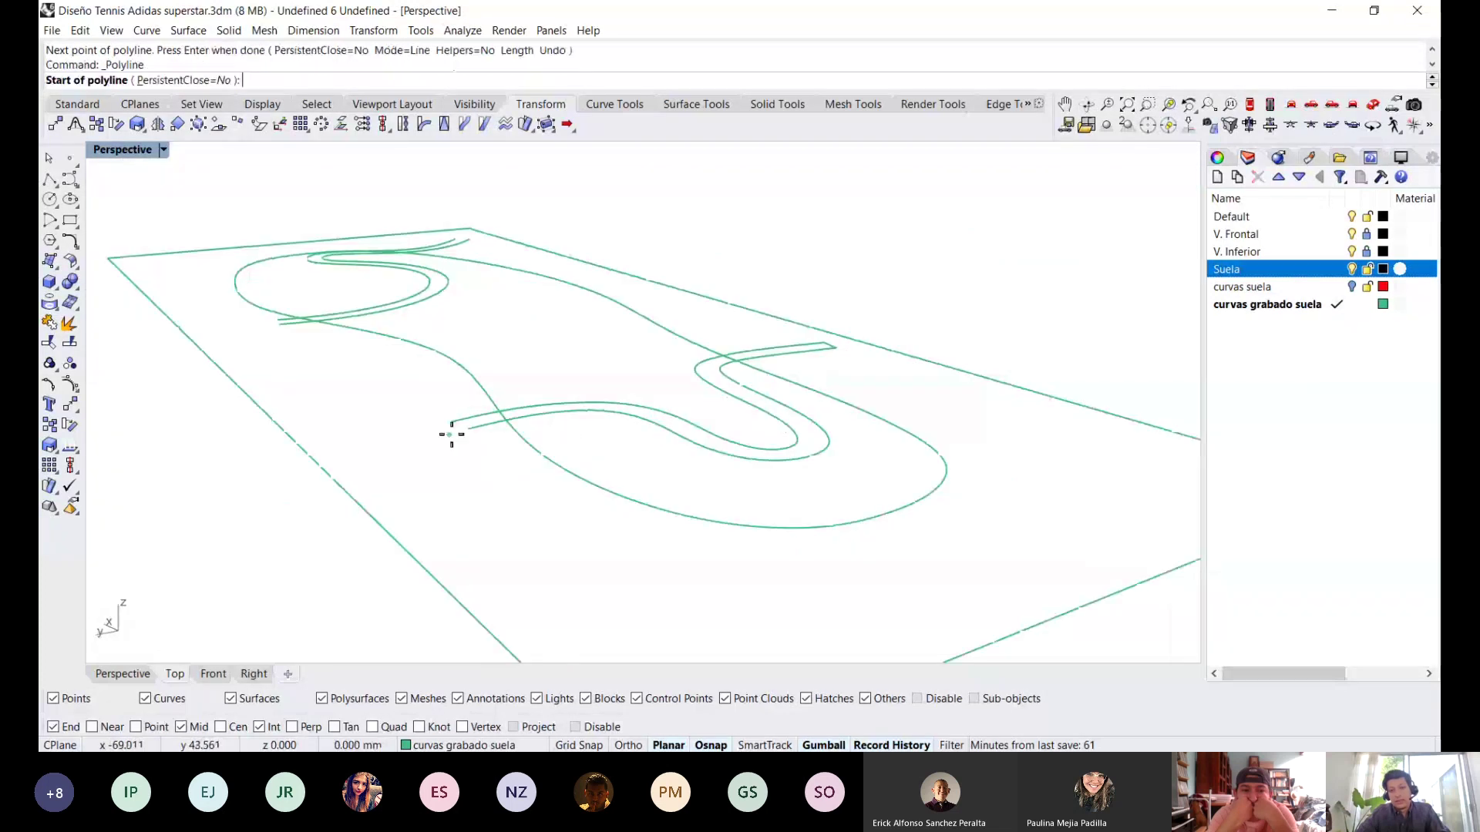
left_click(452, 422)
left_click(469, 428)
key("Return")
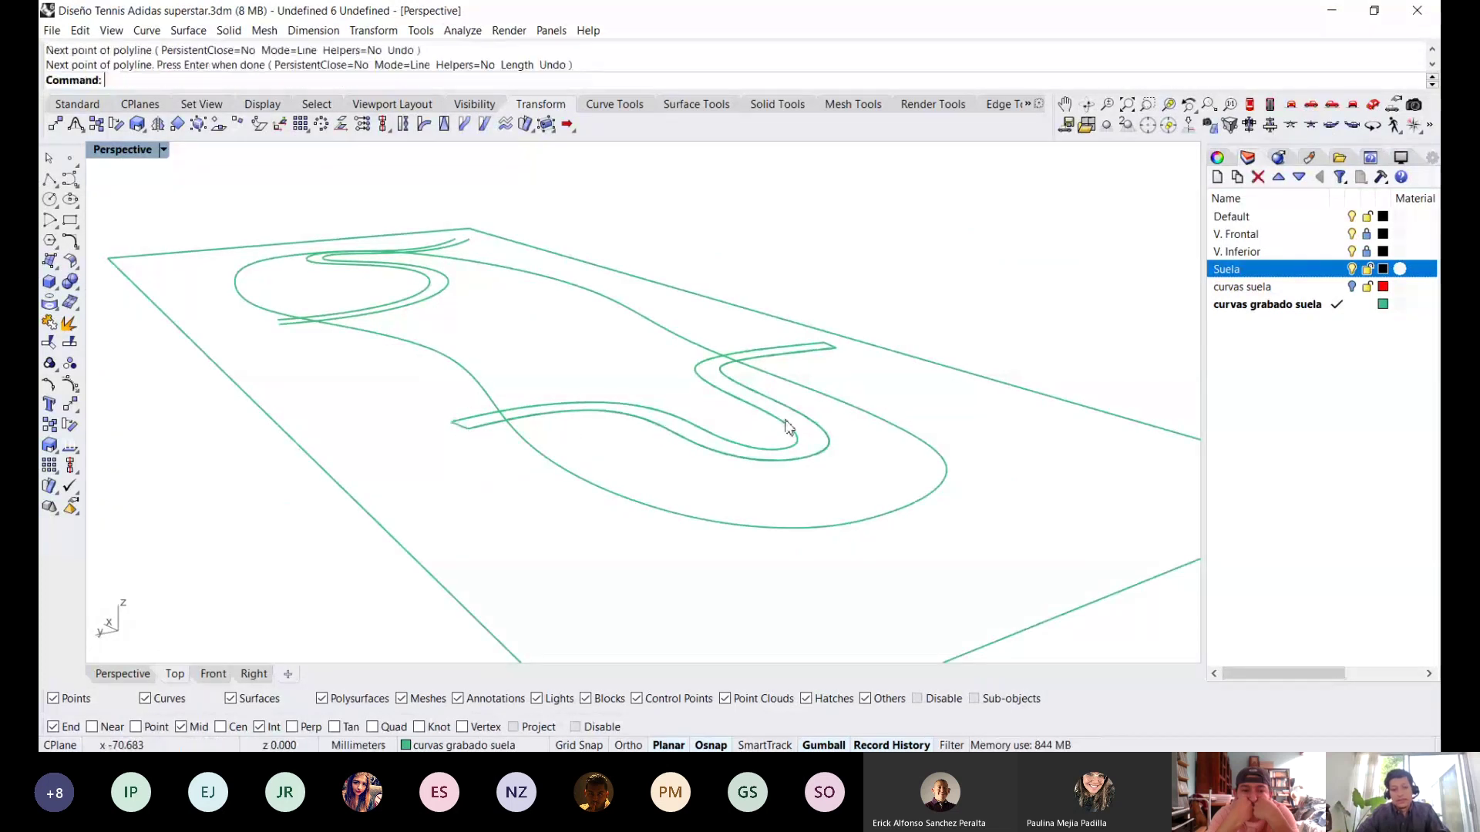
Close one open end of the forefoot's wavy engraving curve pair with a straight polyline.
right_click_drag(784, 423, 822, 489)
key("Return")
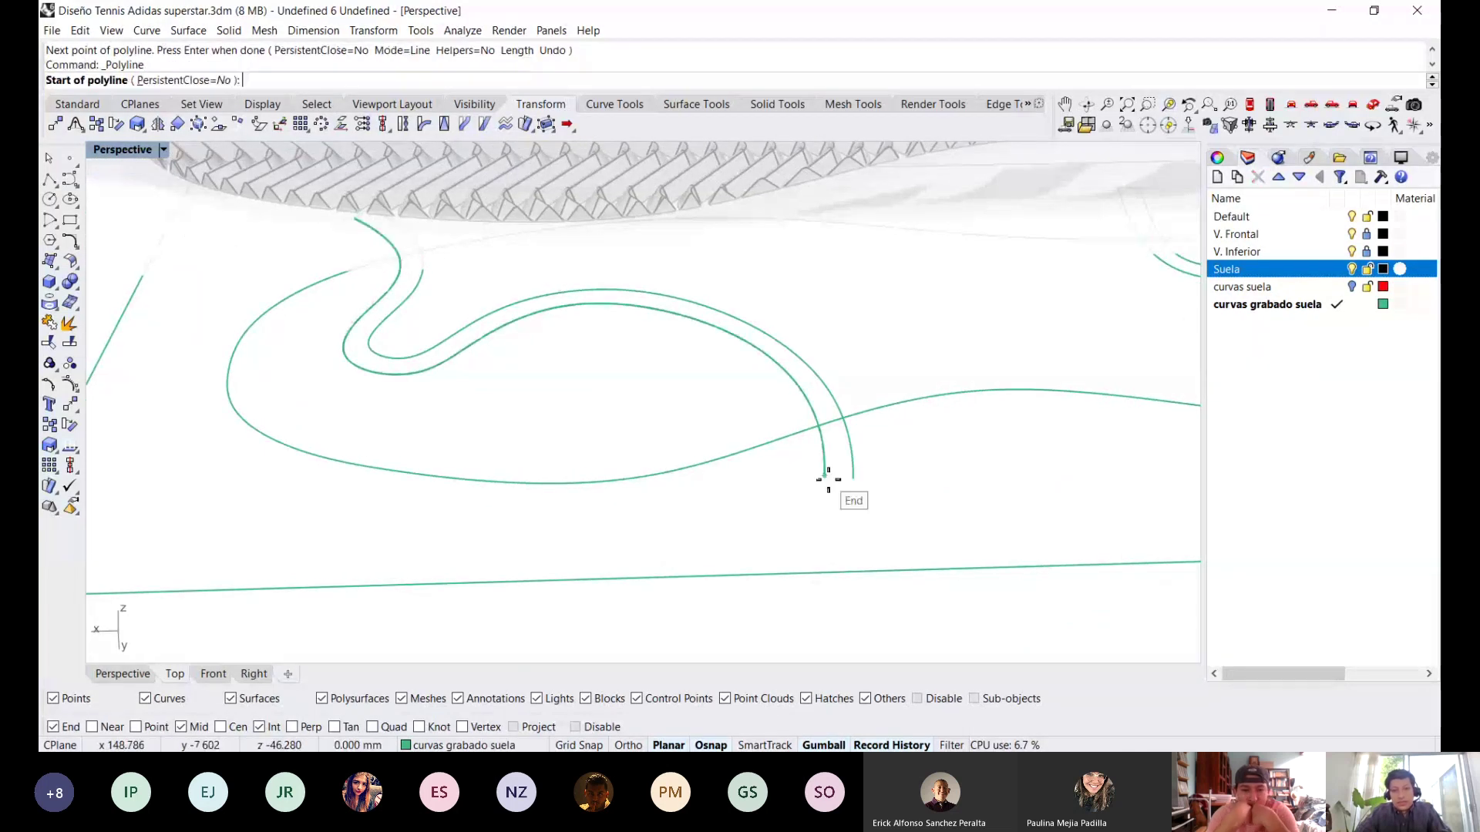
left_click(823, 484)
key("Return")
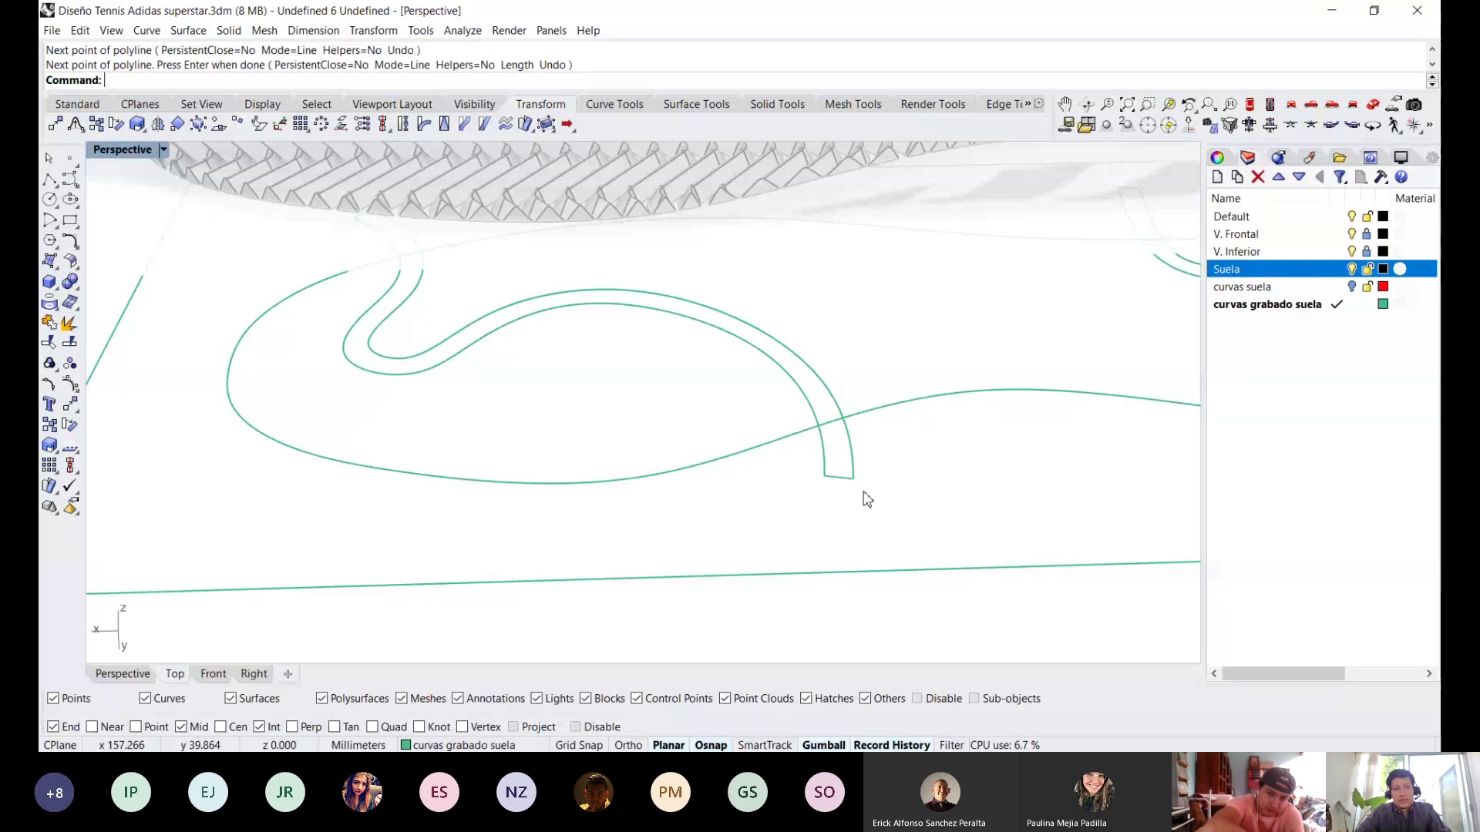
Join the wavy engraving curves and their end lines at the heel and forefoot into two closed curves.
right_click_drag(866, 495, 470, 339)
left_click_drag(133, 501, 362, 304)
left_click_drag(505, 606, 1025, 287, "shift")
middle_click(905, 330)
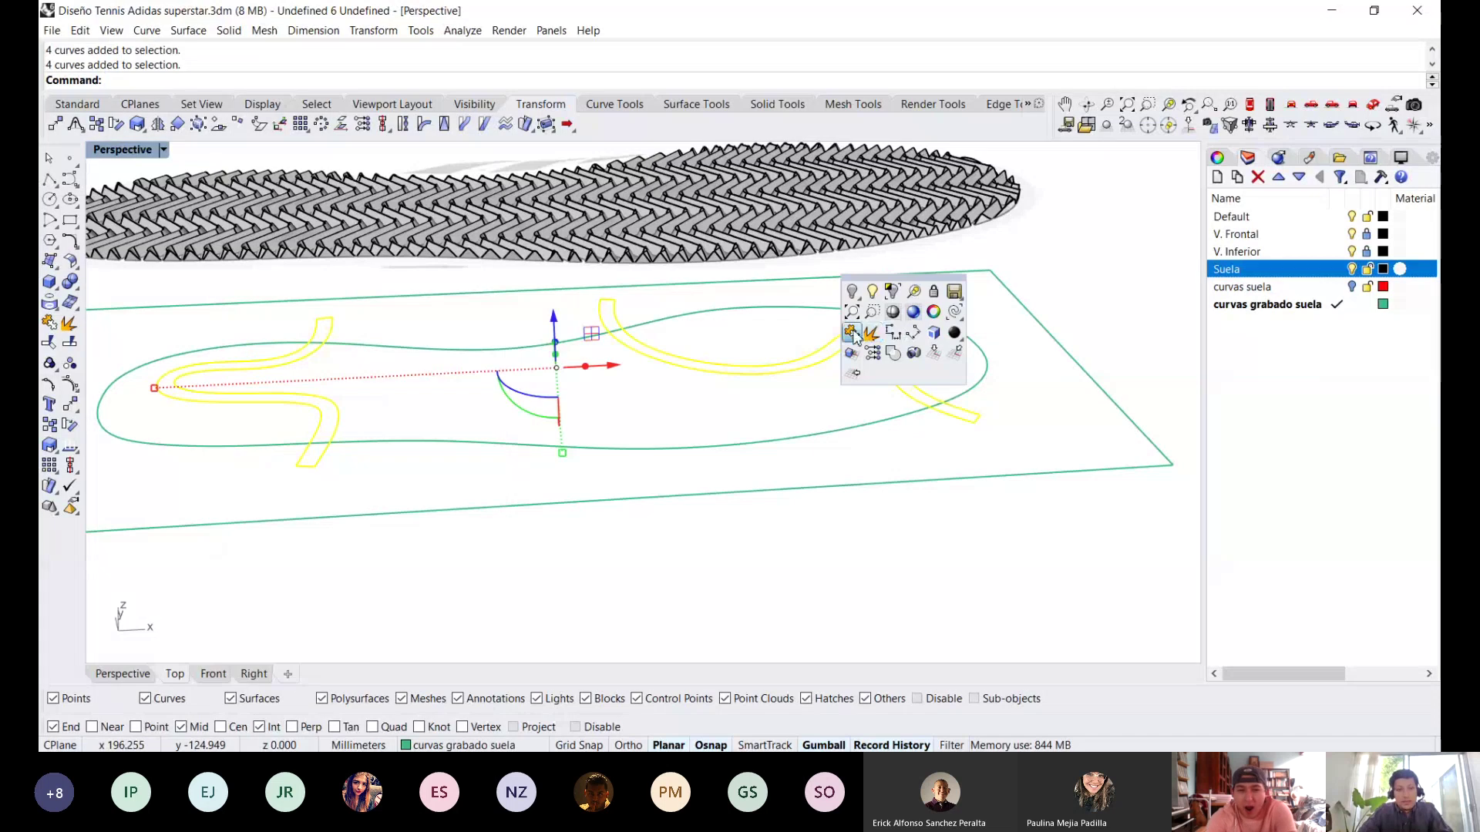
left_click(855, 337)
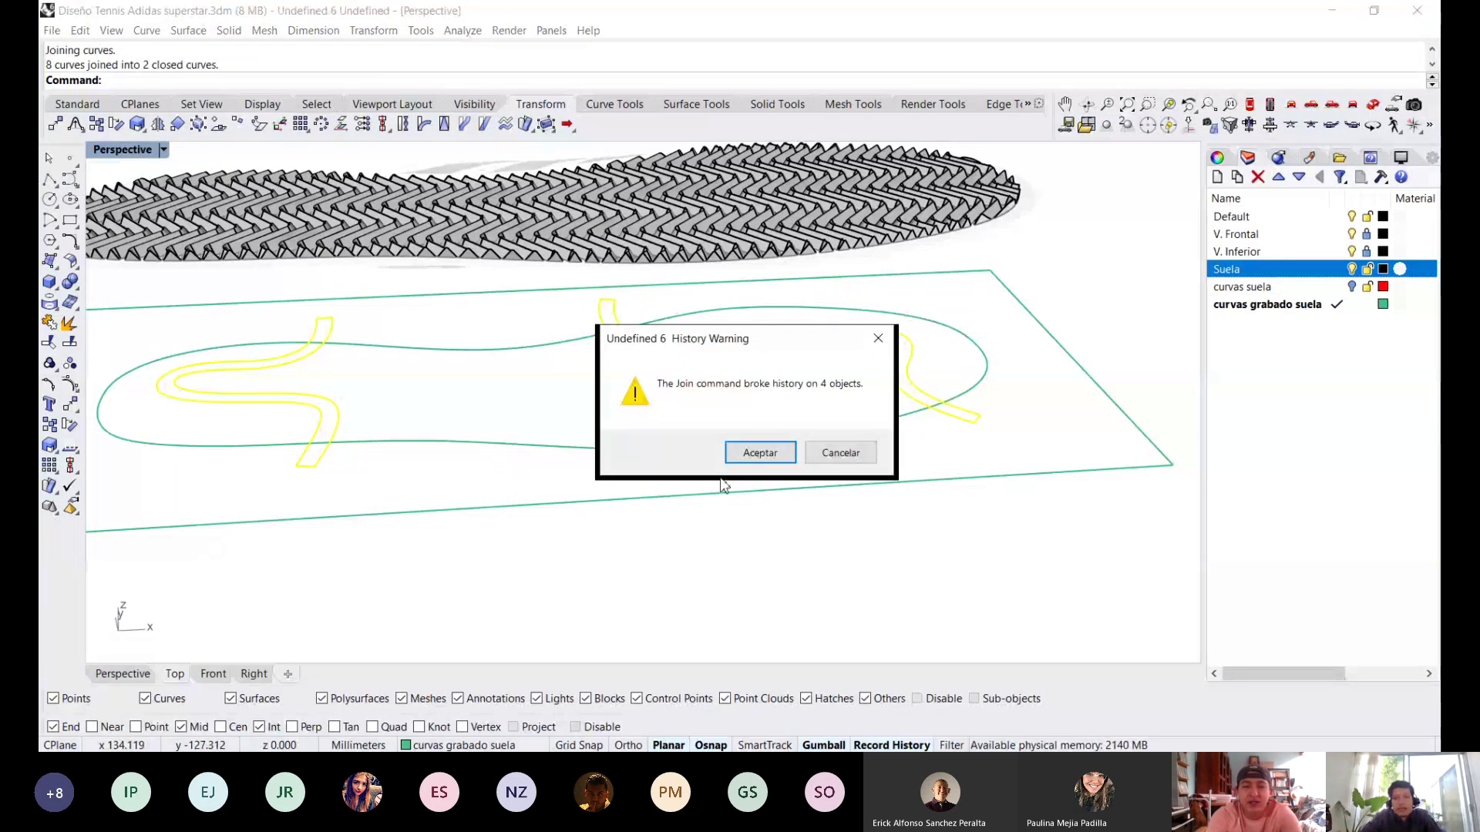
left_click(760, 453)
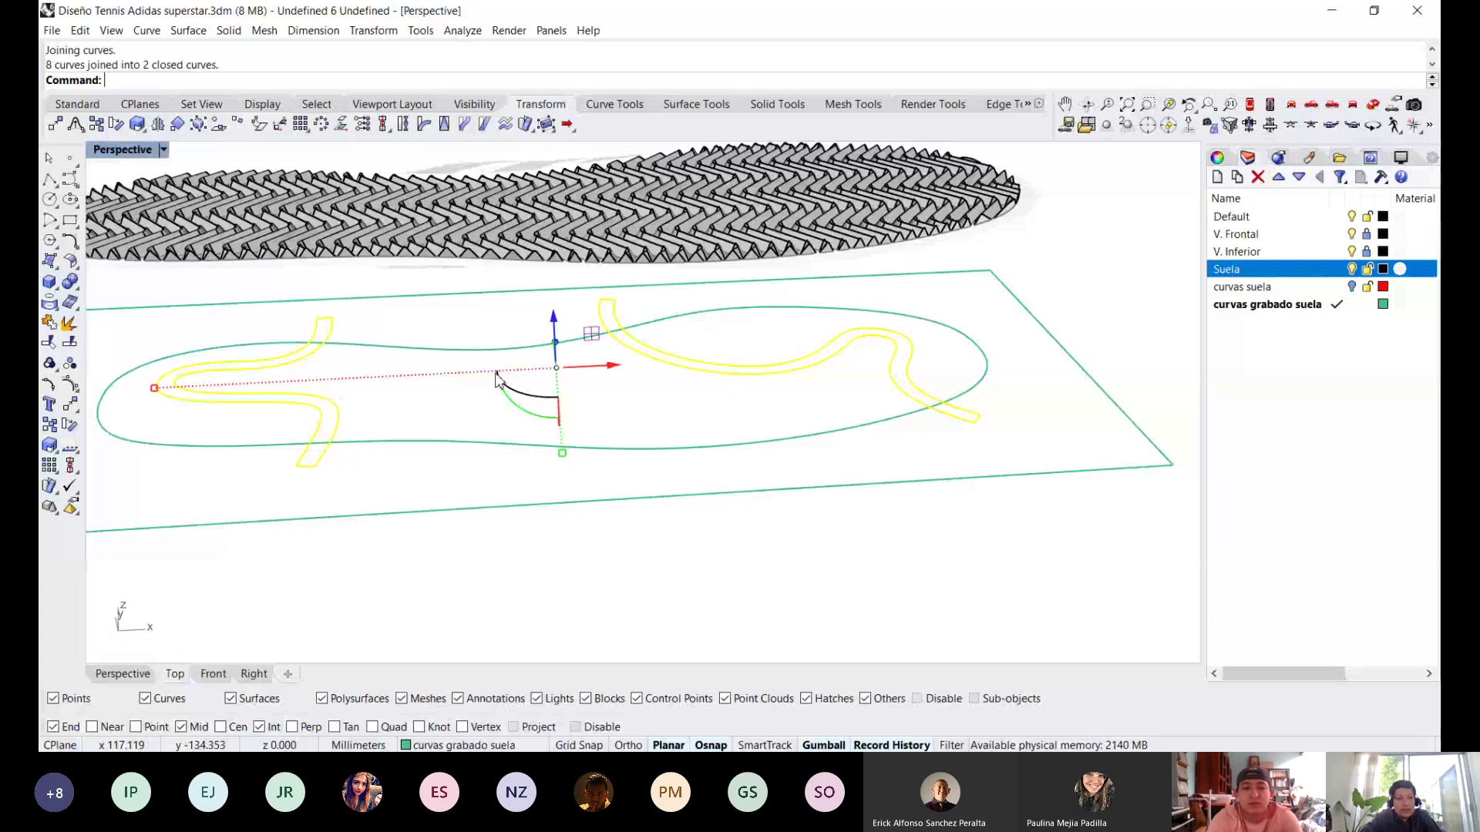
Extrude both closed wavy curves upward through the tread as solids, 71.317 mm high.
scroll(654, 441, "down", 3)
type("Ext")
type("rudecrv")
key("Return")
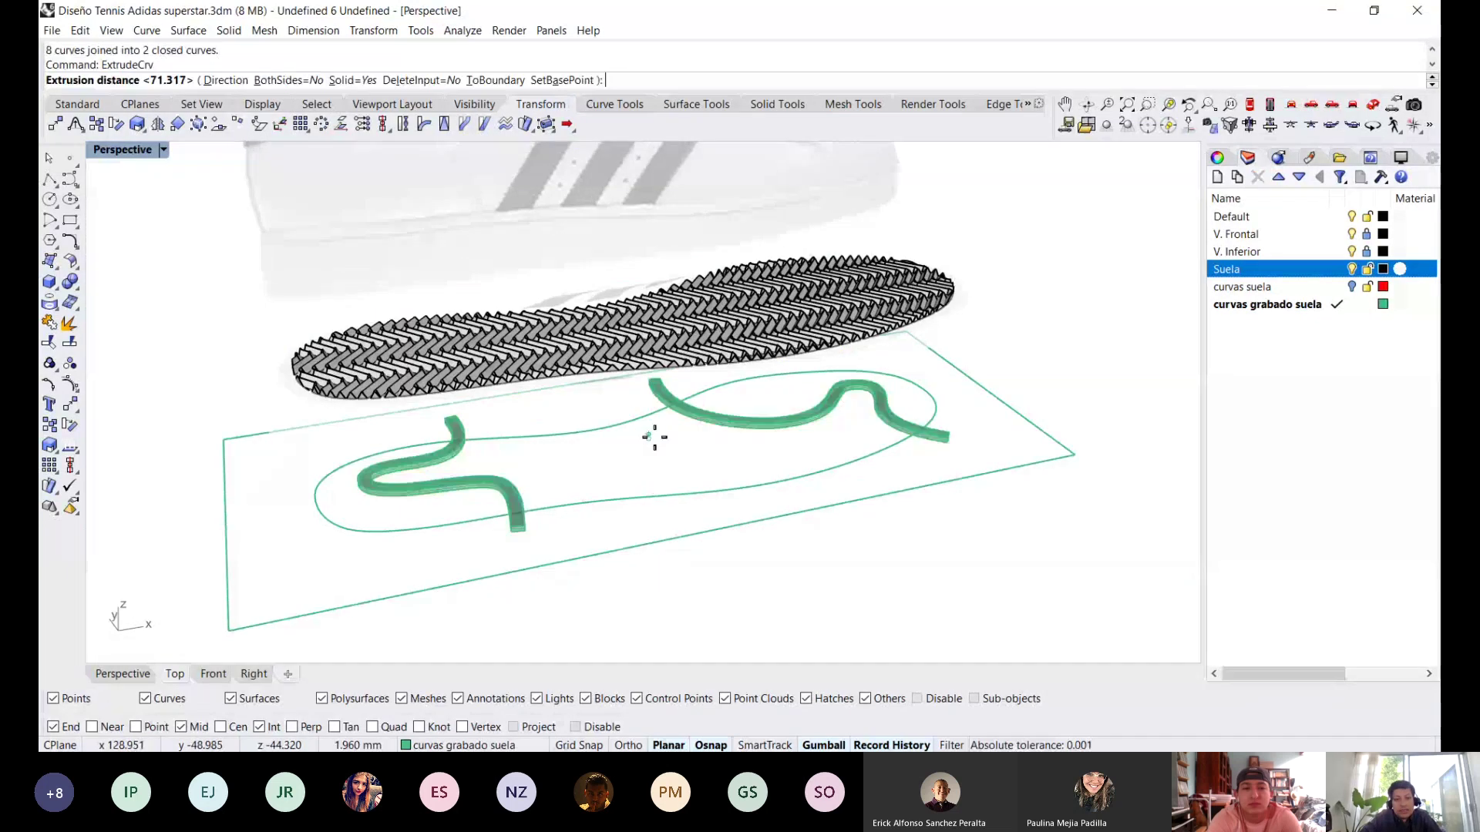
key("Return")
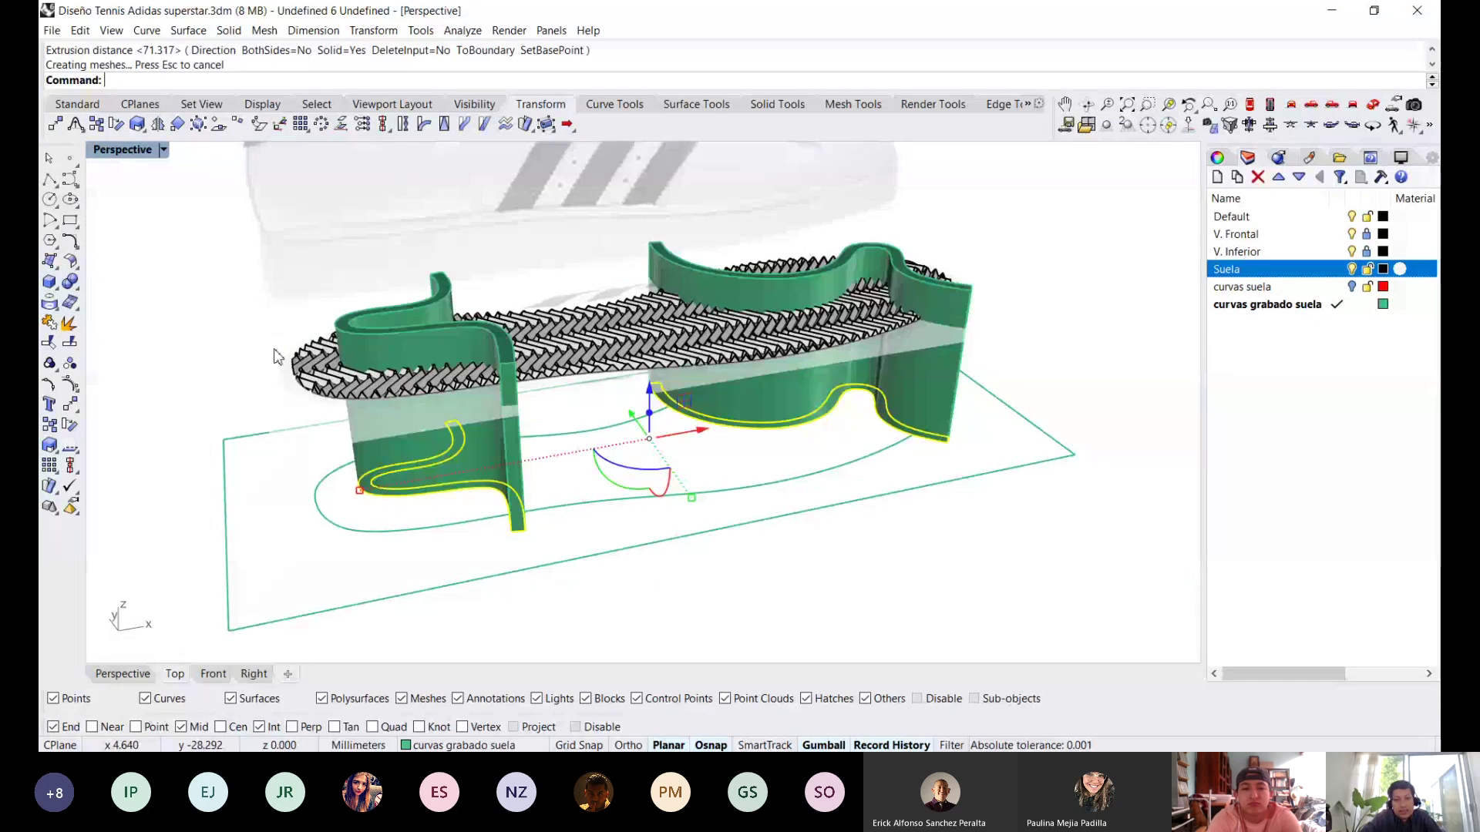
Subtract the two wavy solids from the zigzag tread bars with Boolean Difference.
scroll(432, 357, "down", 3)
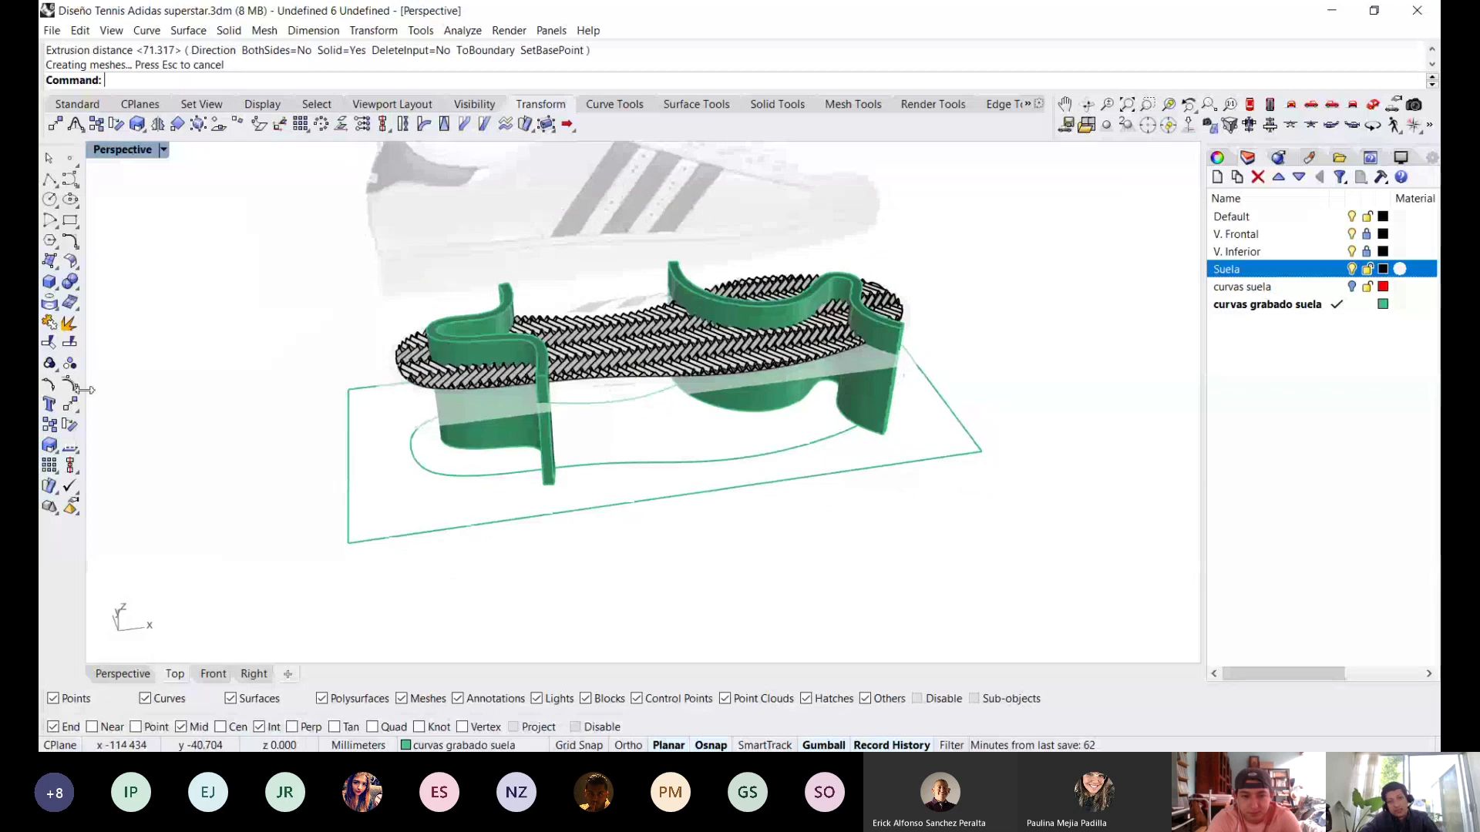
left_click(71, 281)
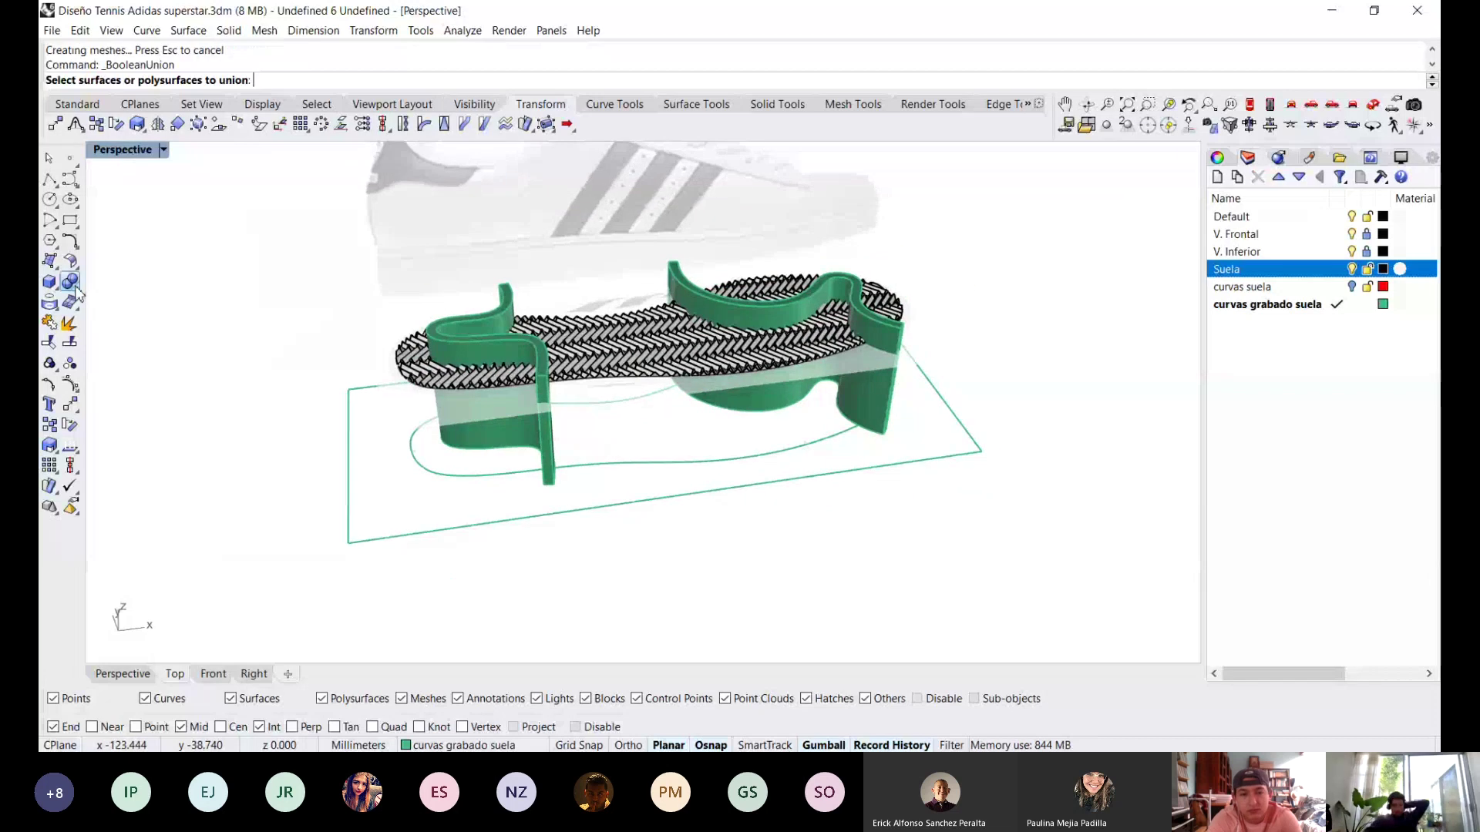
left_click(112, 299)
right_click_drag(523, 287, 345, 355)
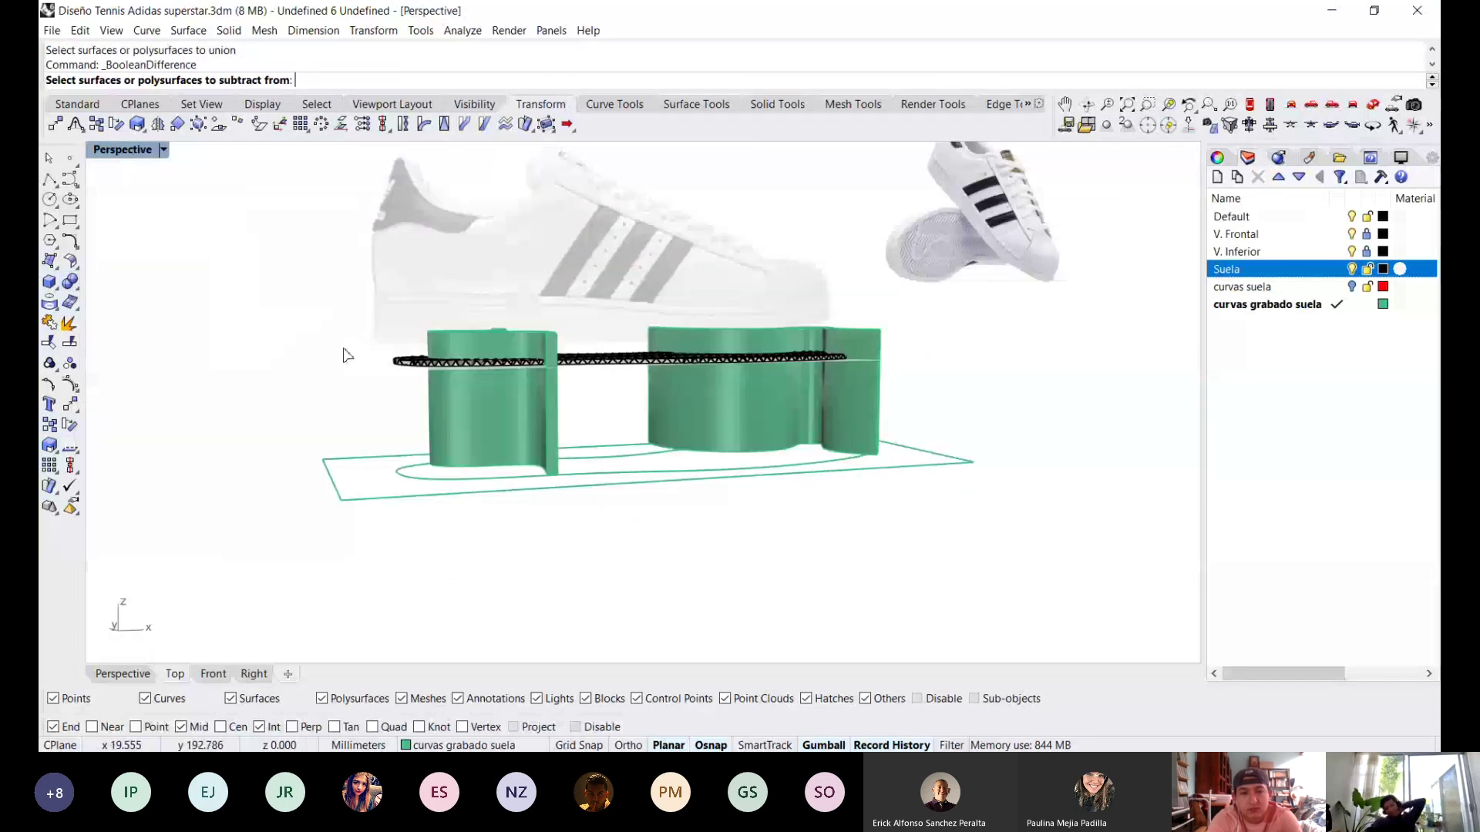
left_click(401, 360)
key("Return")
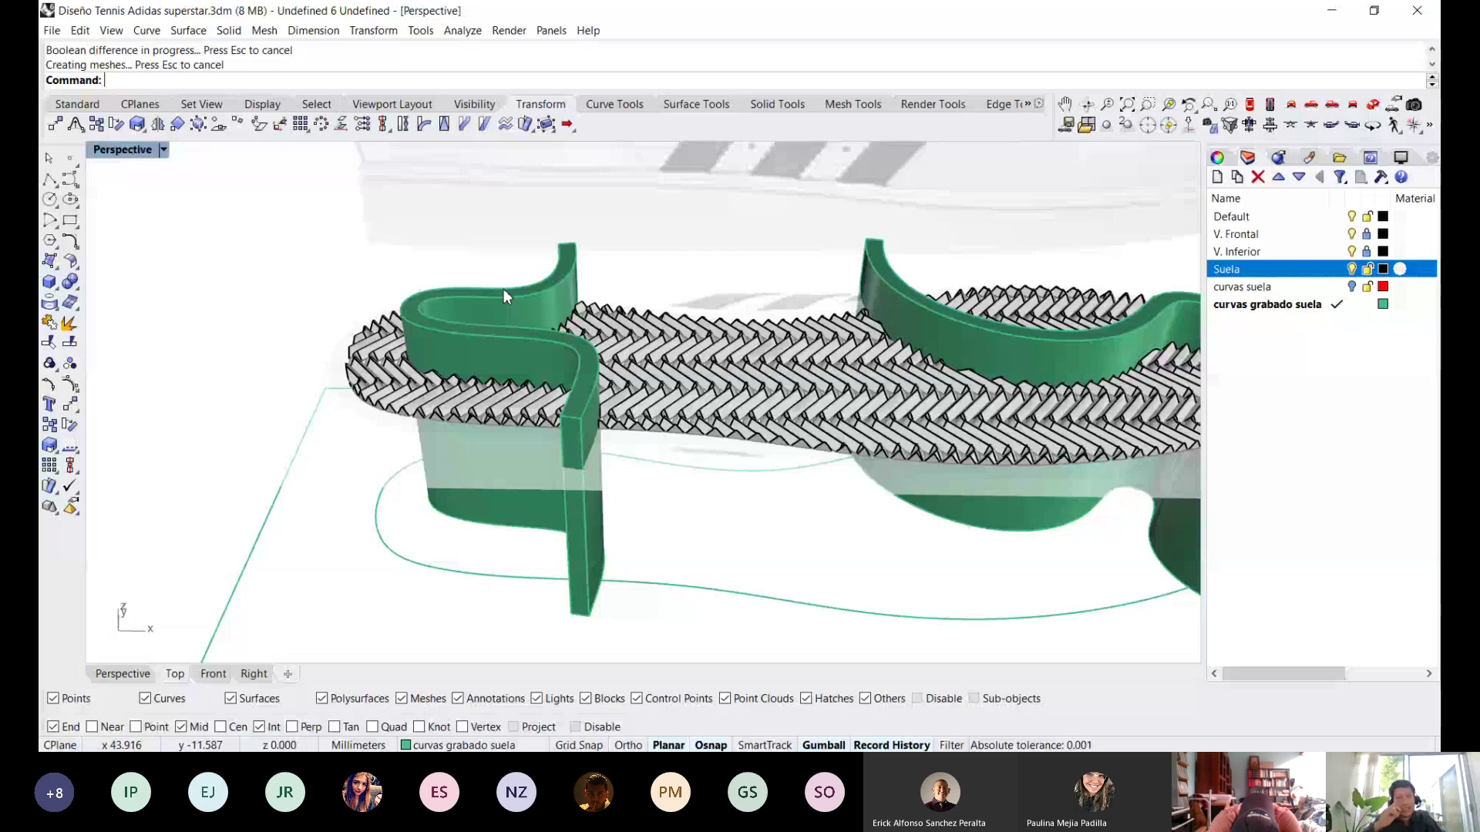
Delete the heel and forefoot wavy solids used as cutters.
left_click(504, 291)
key("Delete")
scroll(661, 451, "down", 3)
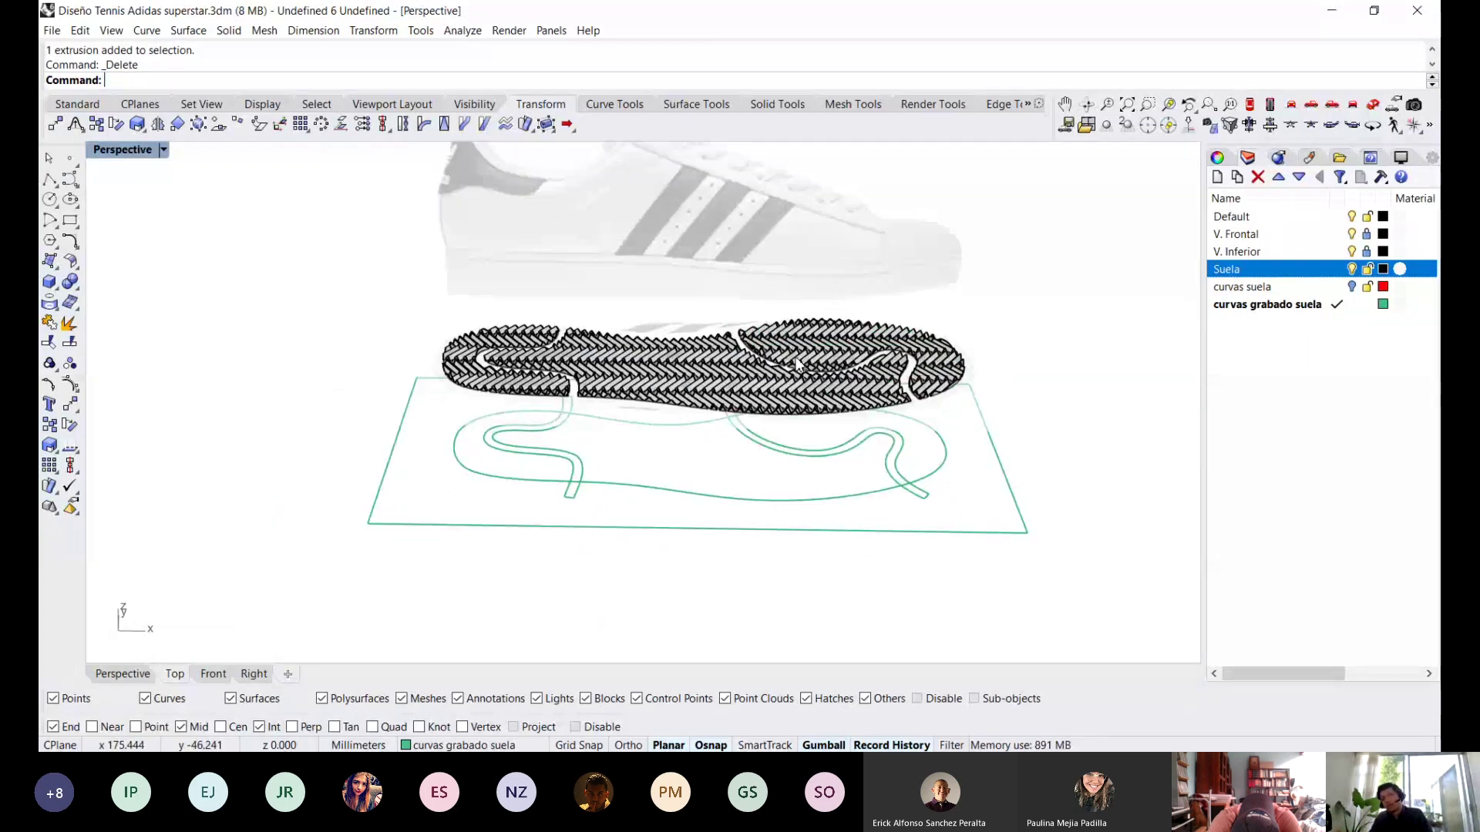
Examine the wavy grooves cut through the heel and forefoot tread in Rendered display and from above.
scroll(770, 357, "up", 2)
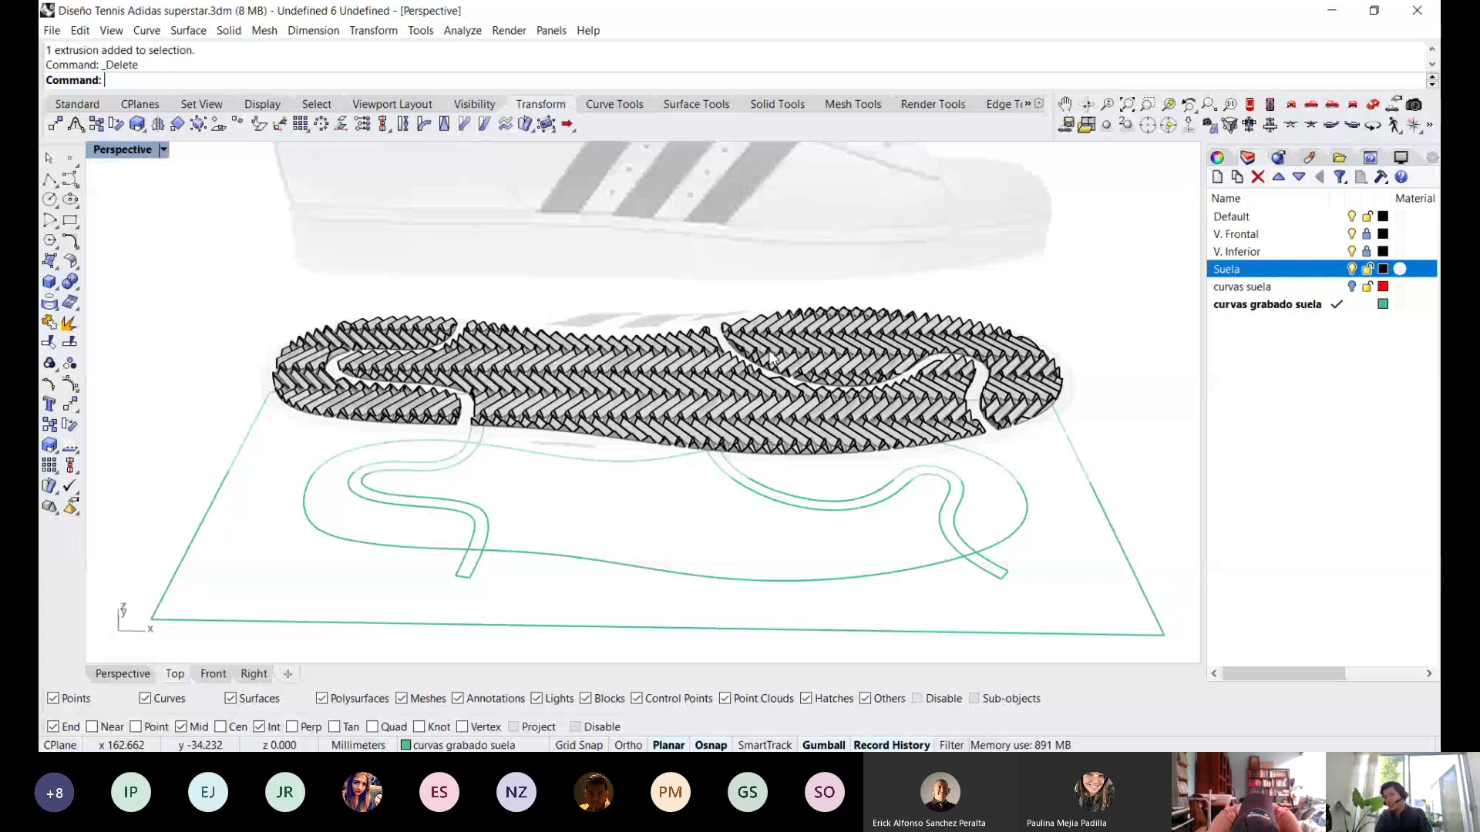
scroll(486, 397, "up", 4)
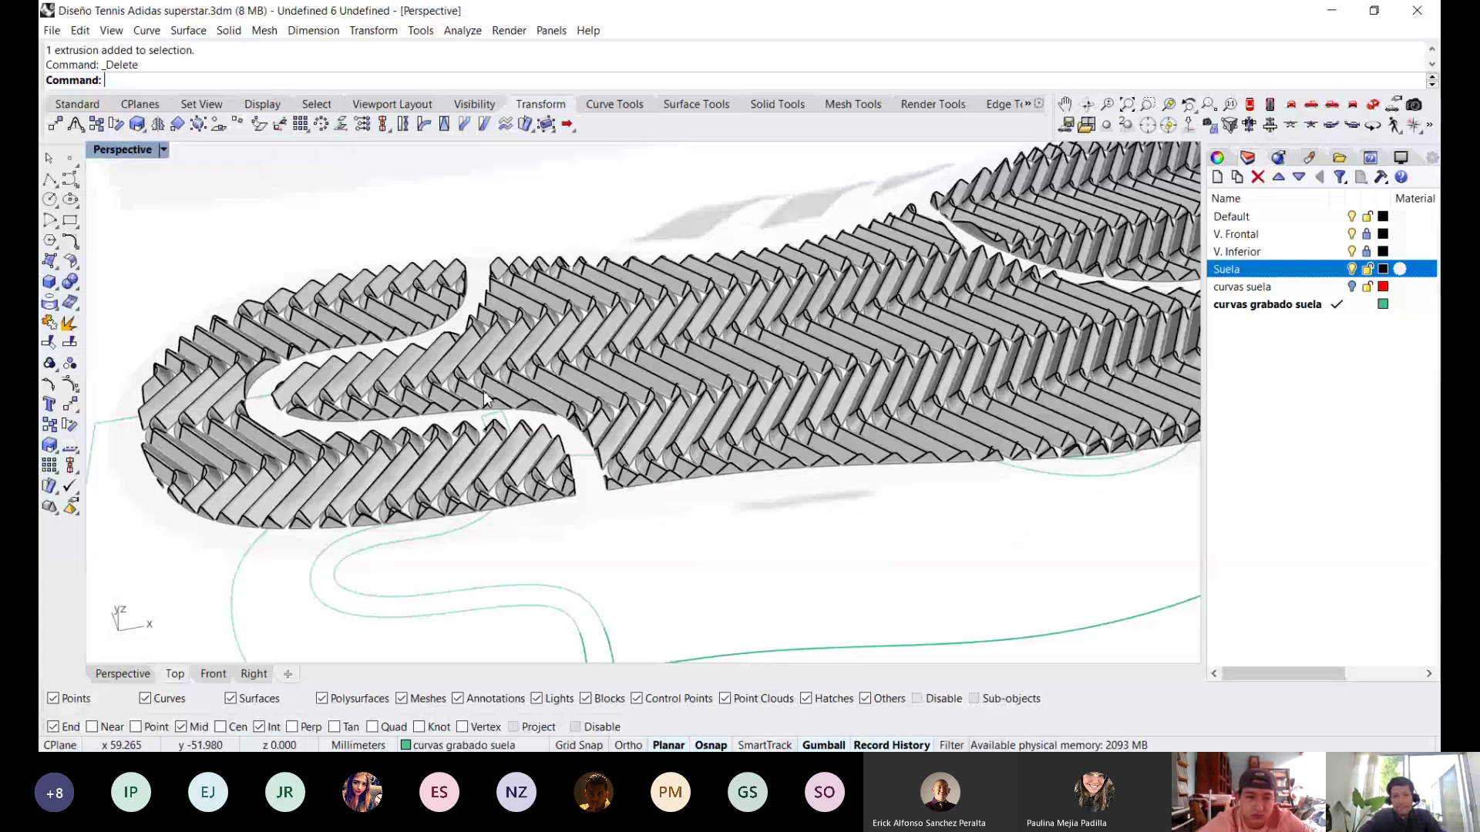
scroll(486, 397, "up", 2)
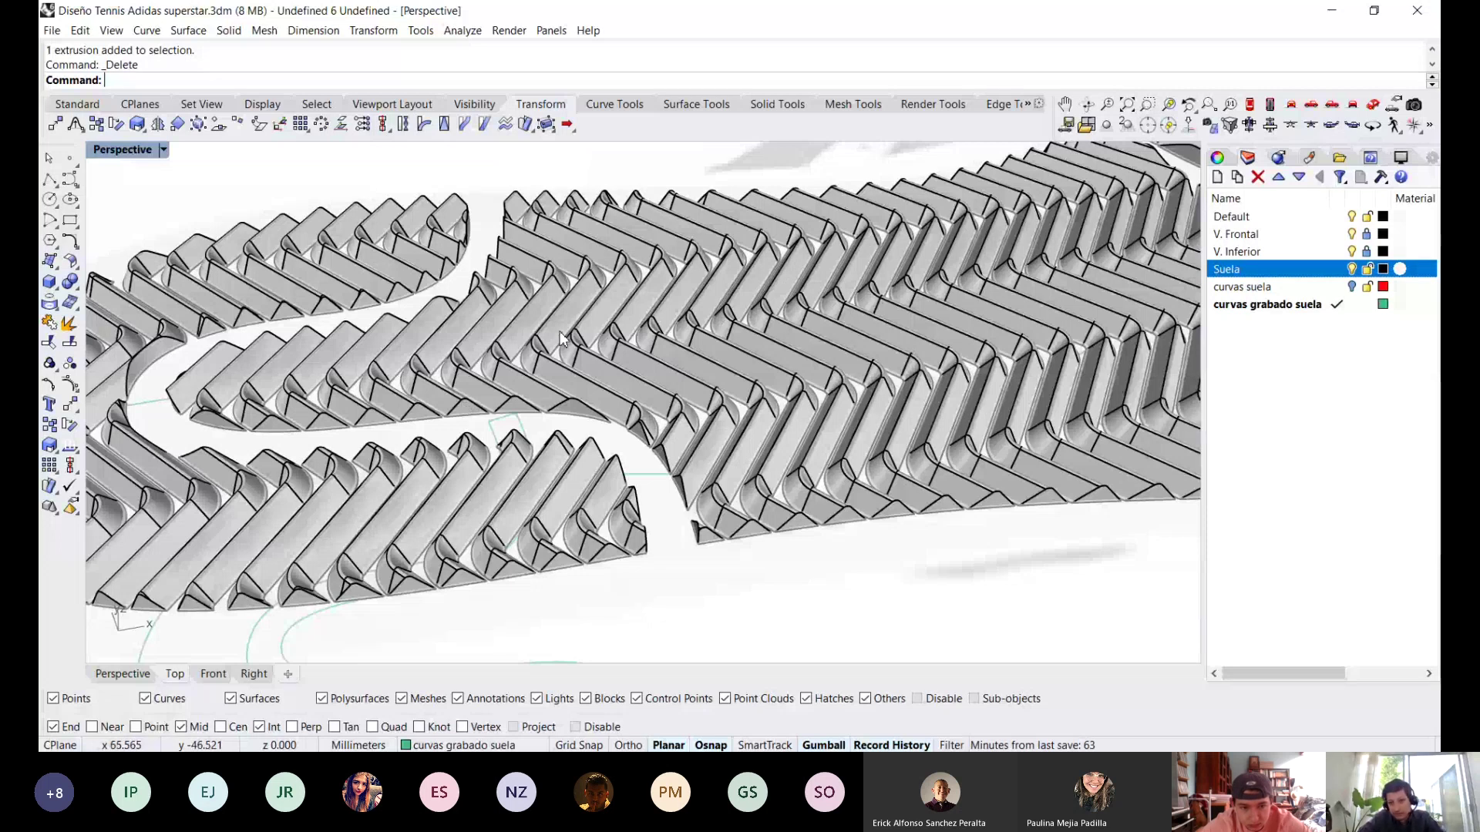
key("ctrl+alt+r")
scroll(774, 404, "down", 5)
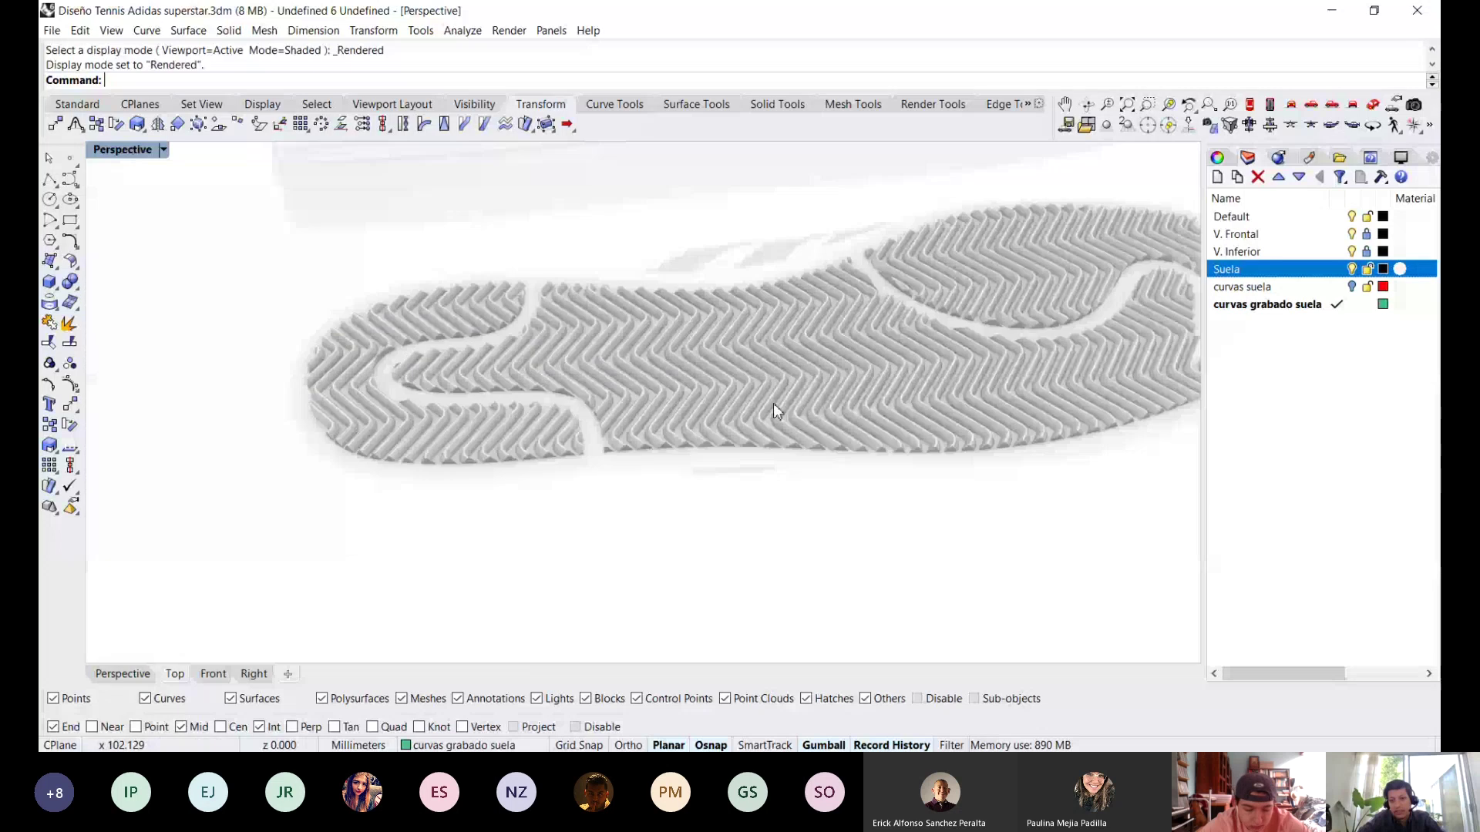
scroll(928, 502, "up", 10)
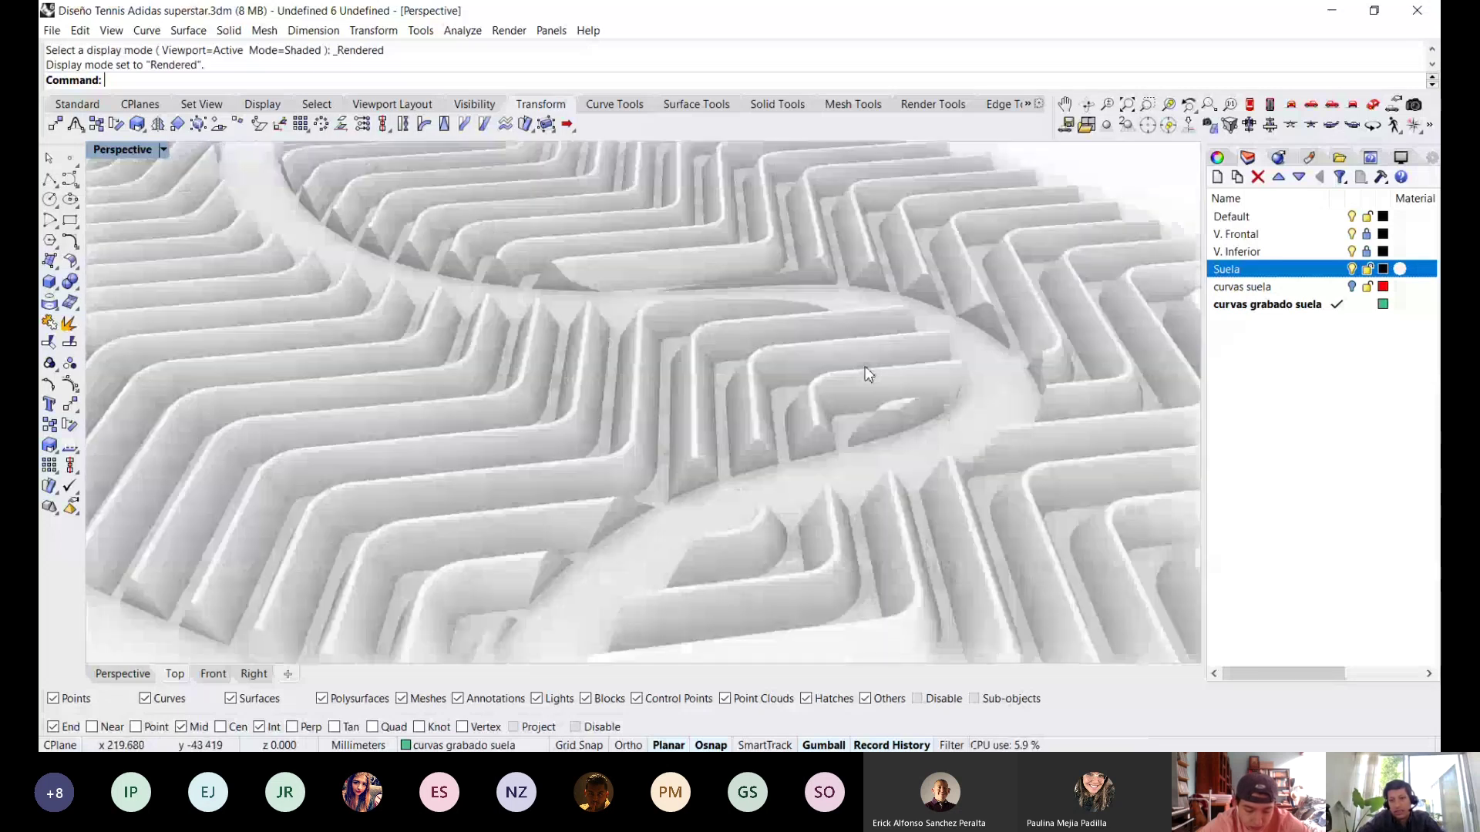
scroll(905, 344, "down", 5)
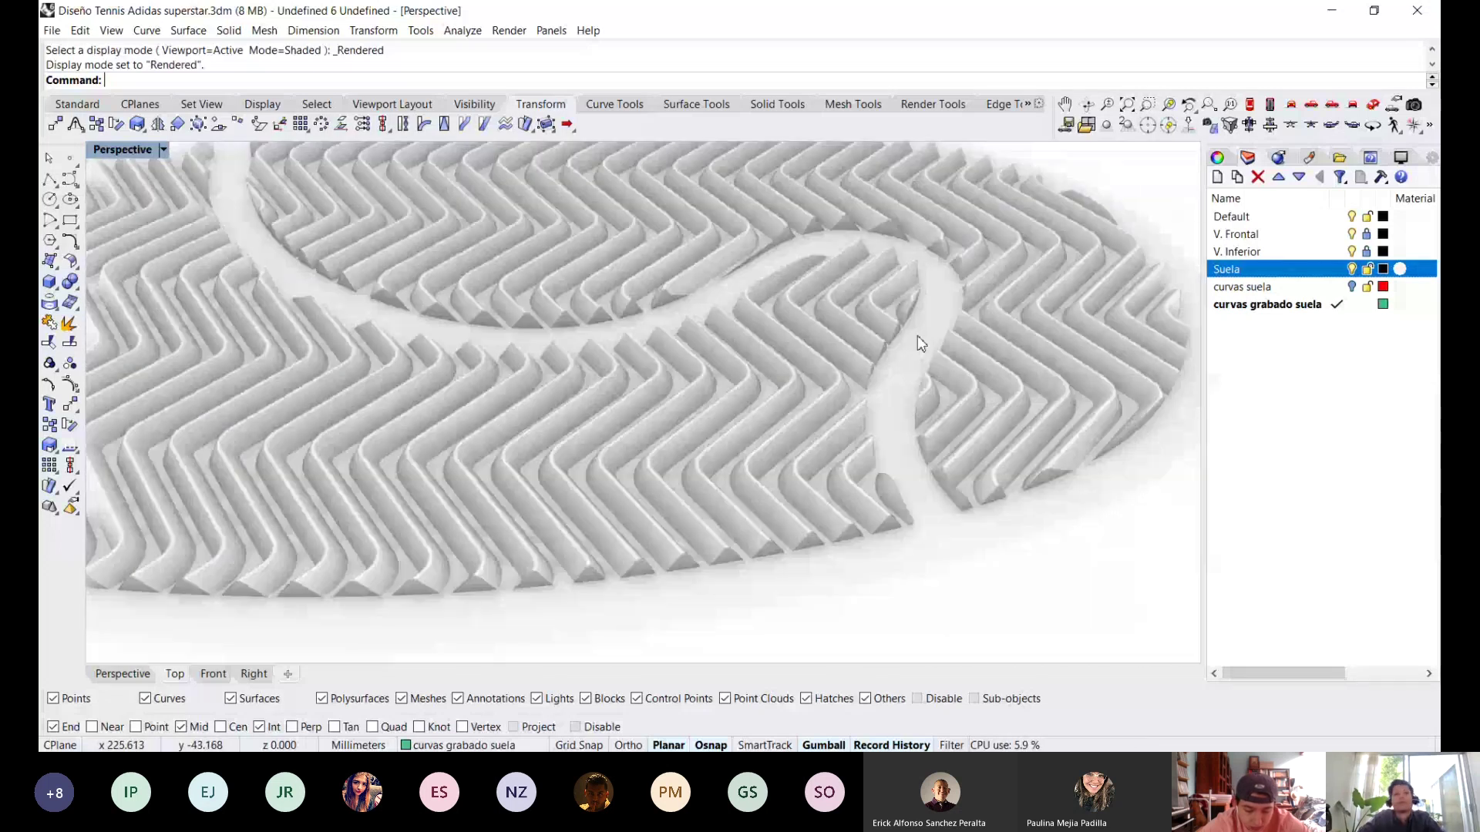
right_click_drag(918, 337, 743, 429)
scroll(797, 469, "up", 4)
scroll(740, 439, "down", 6)
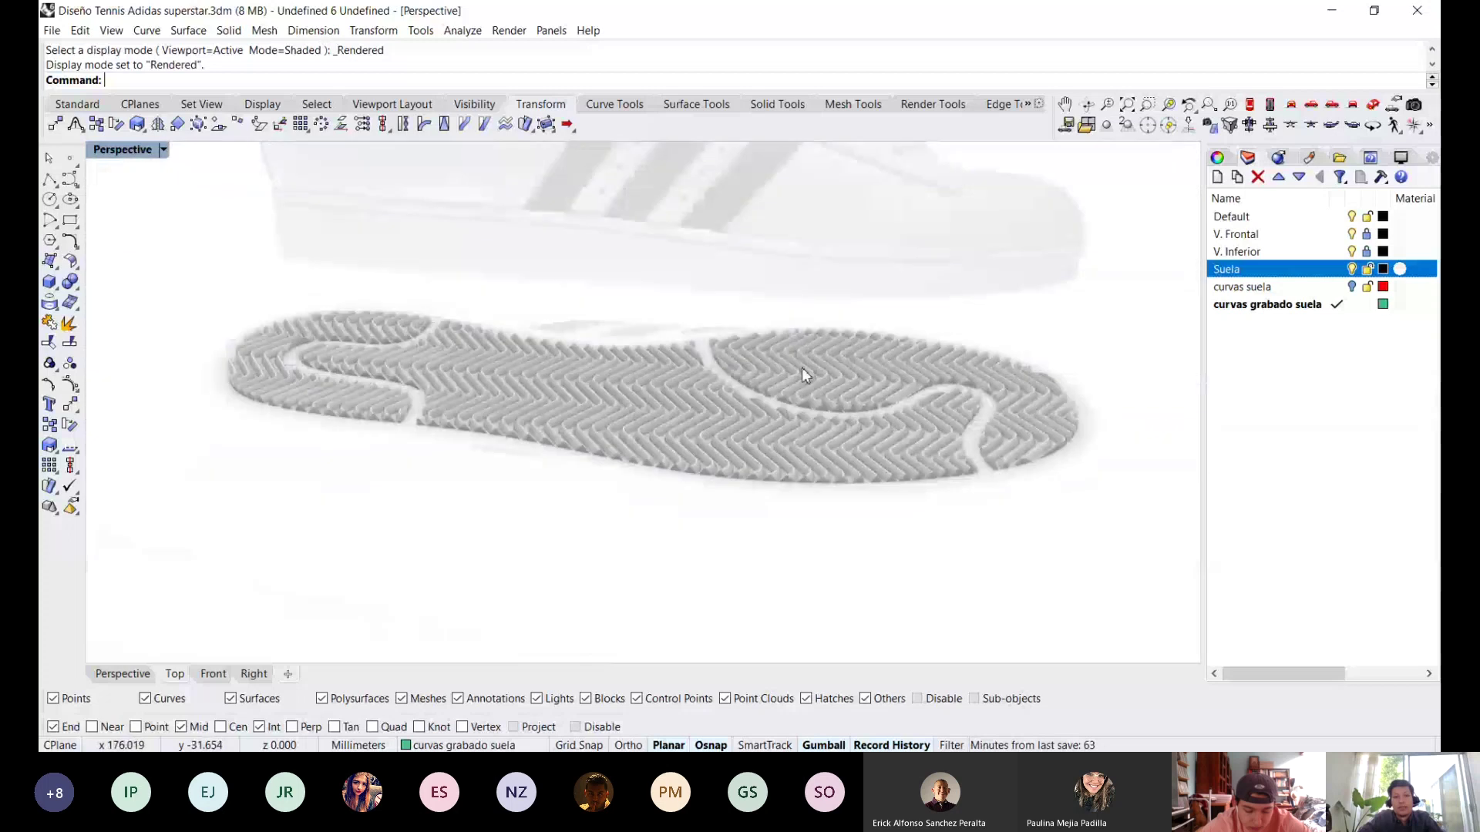
key("ctrl+F1")
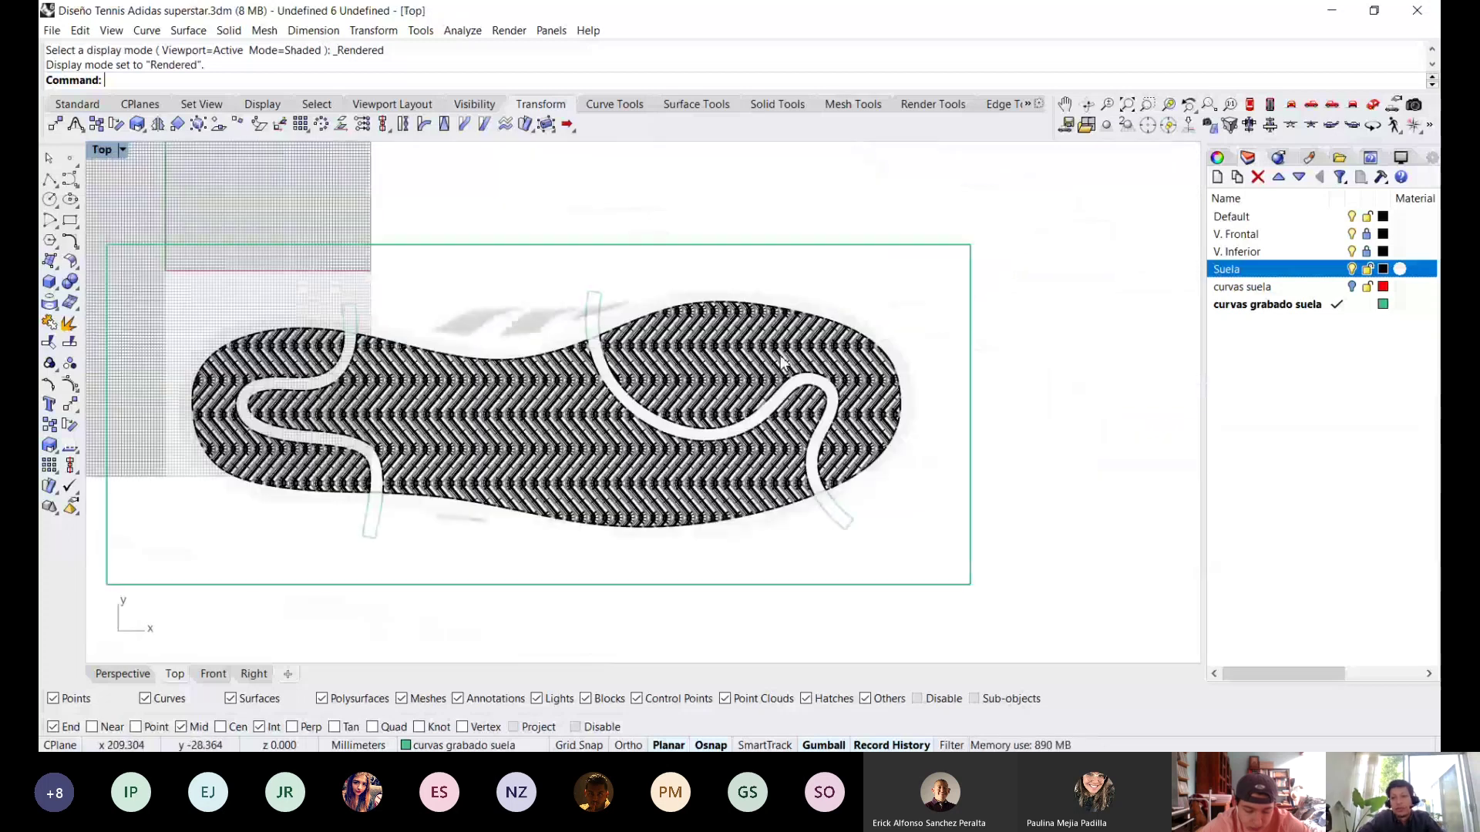
Show all hidden objects and view the sole body above the tread from the front.
key("ctrl+F2")
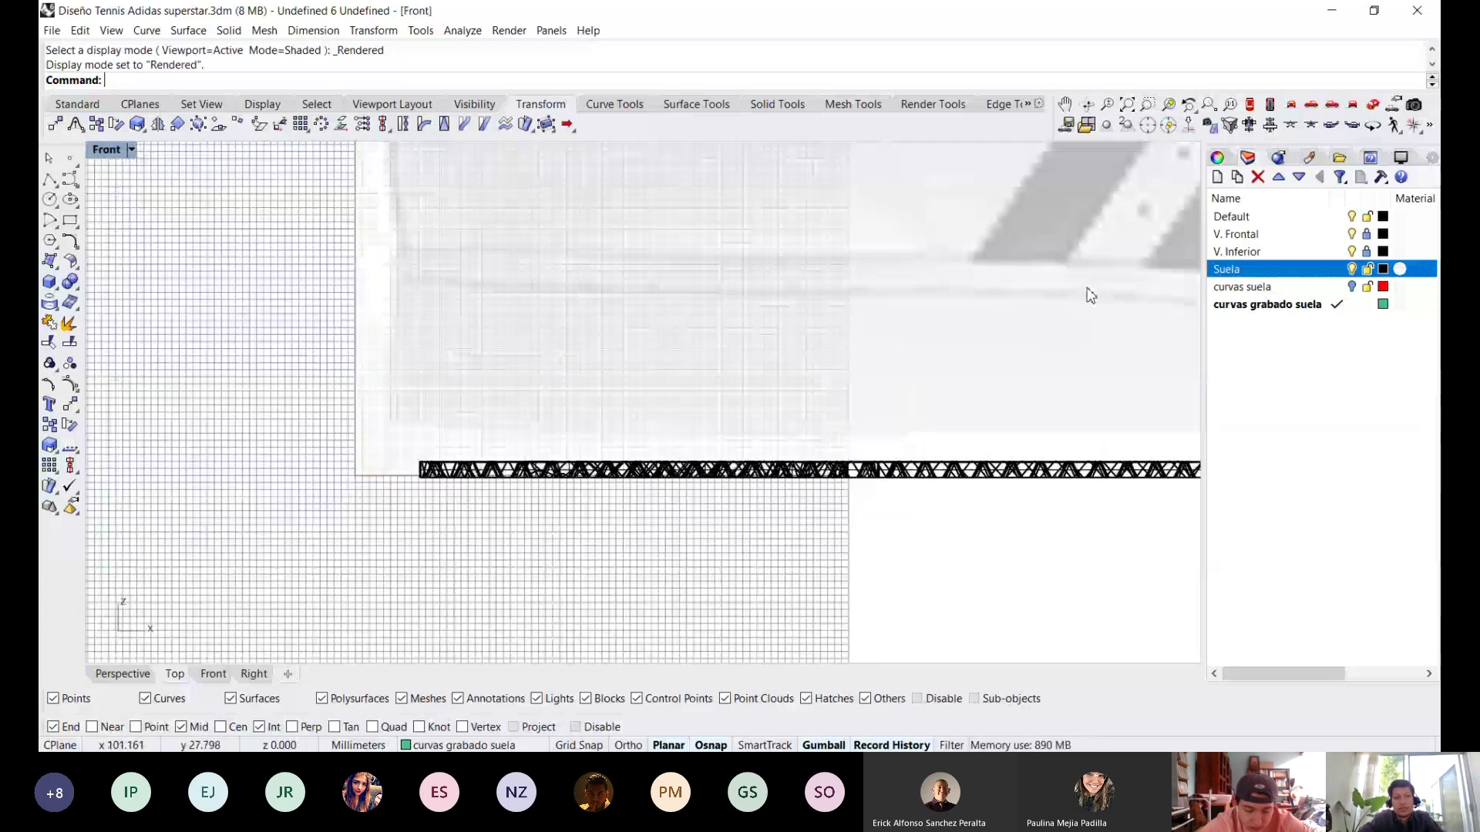
left_click(77, 104)
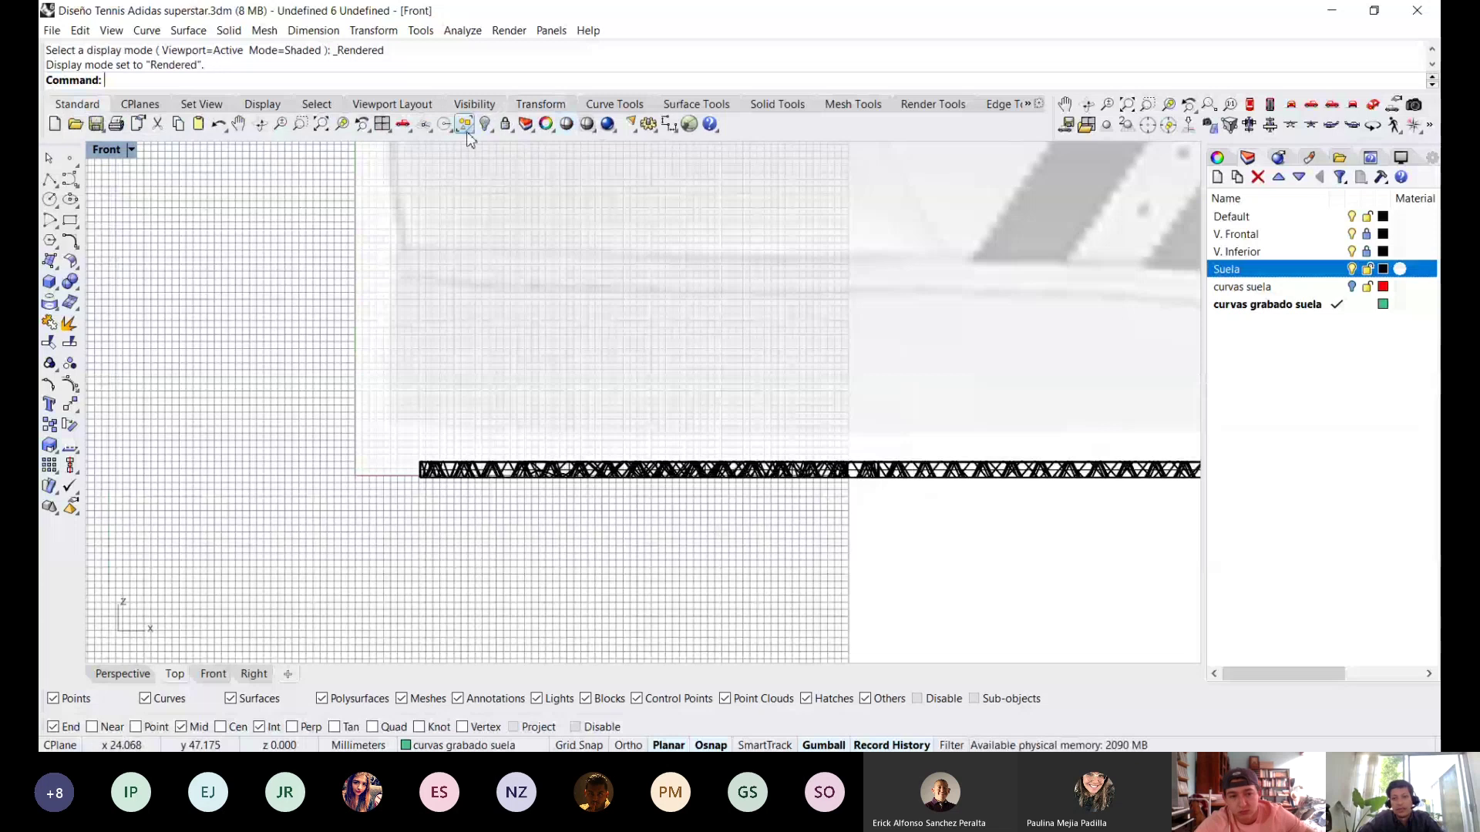
left_click(465, 124)
scroll(717, 308, "down", 5)
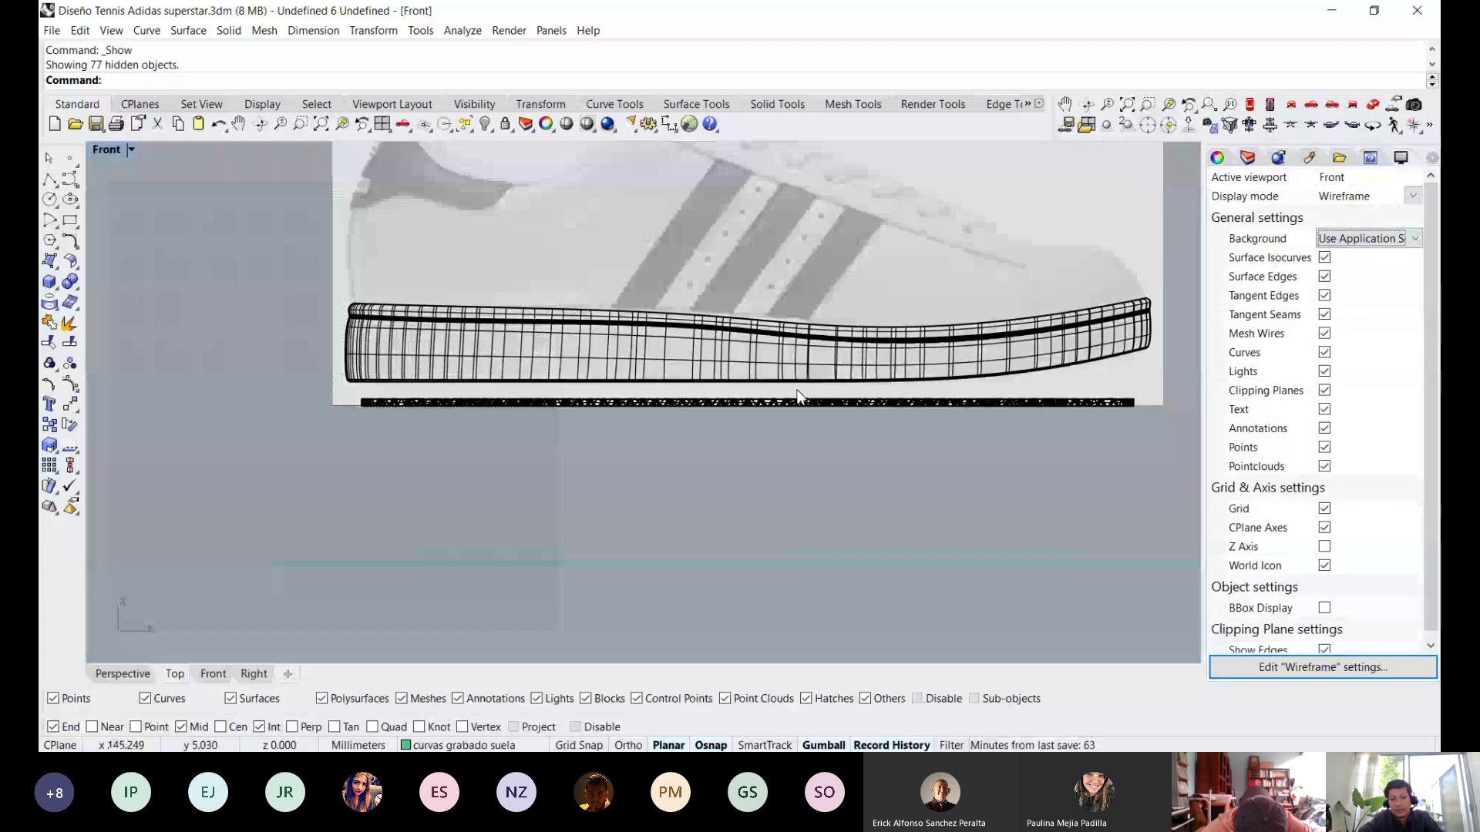
Set the Front viewport to Shaded display with its background using the application settings.
middle_click(694, 434)
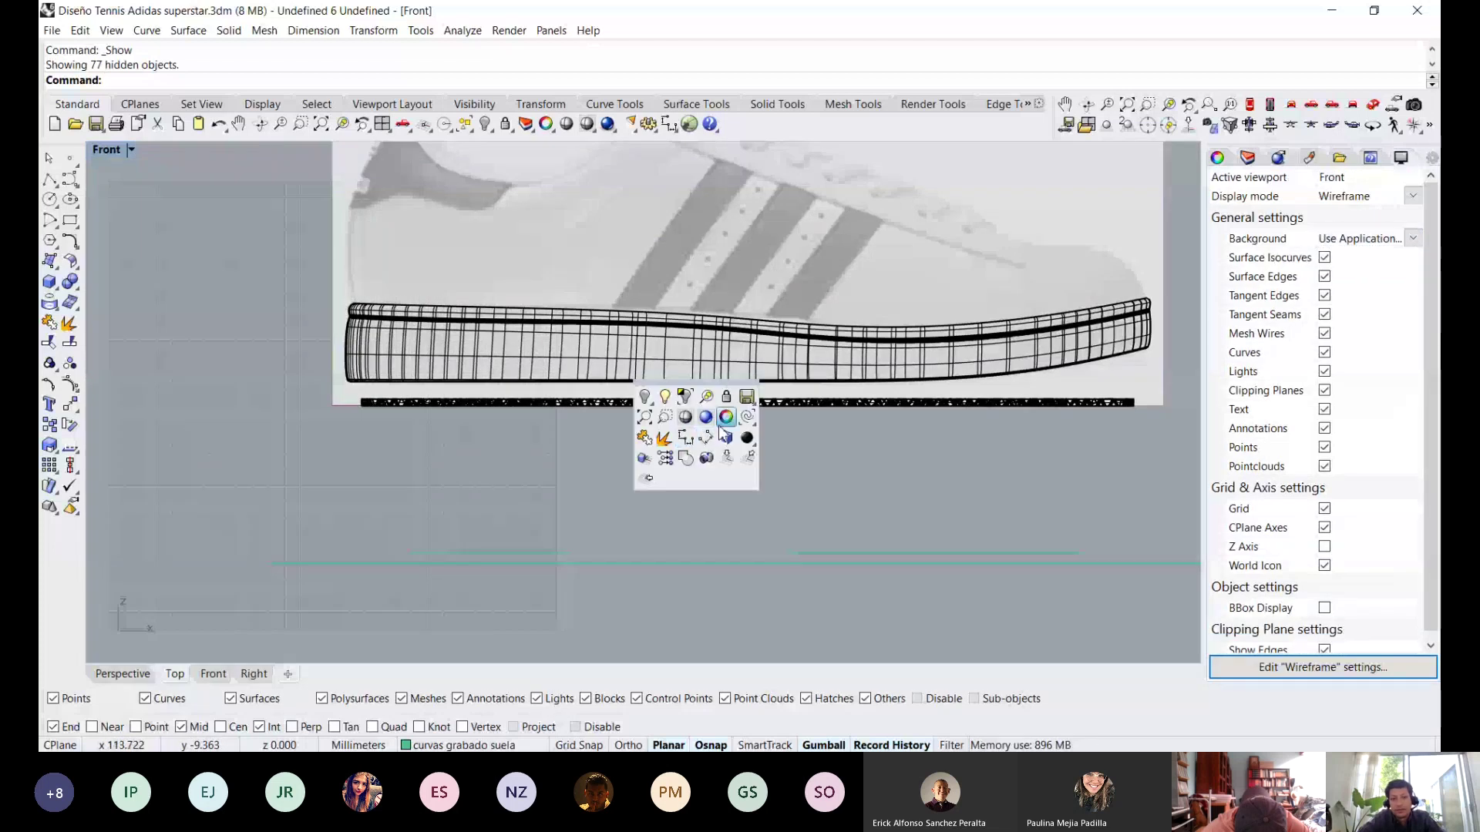
left_click(685, 418)
key("ctrl+alt+s")
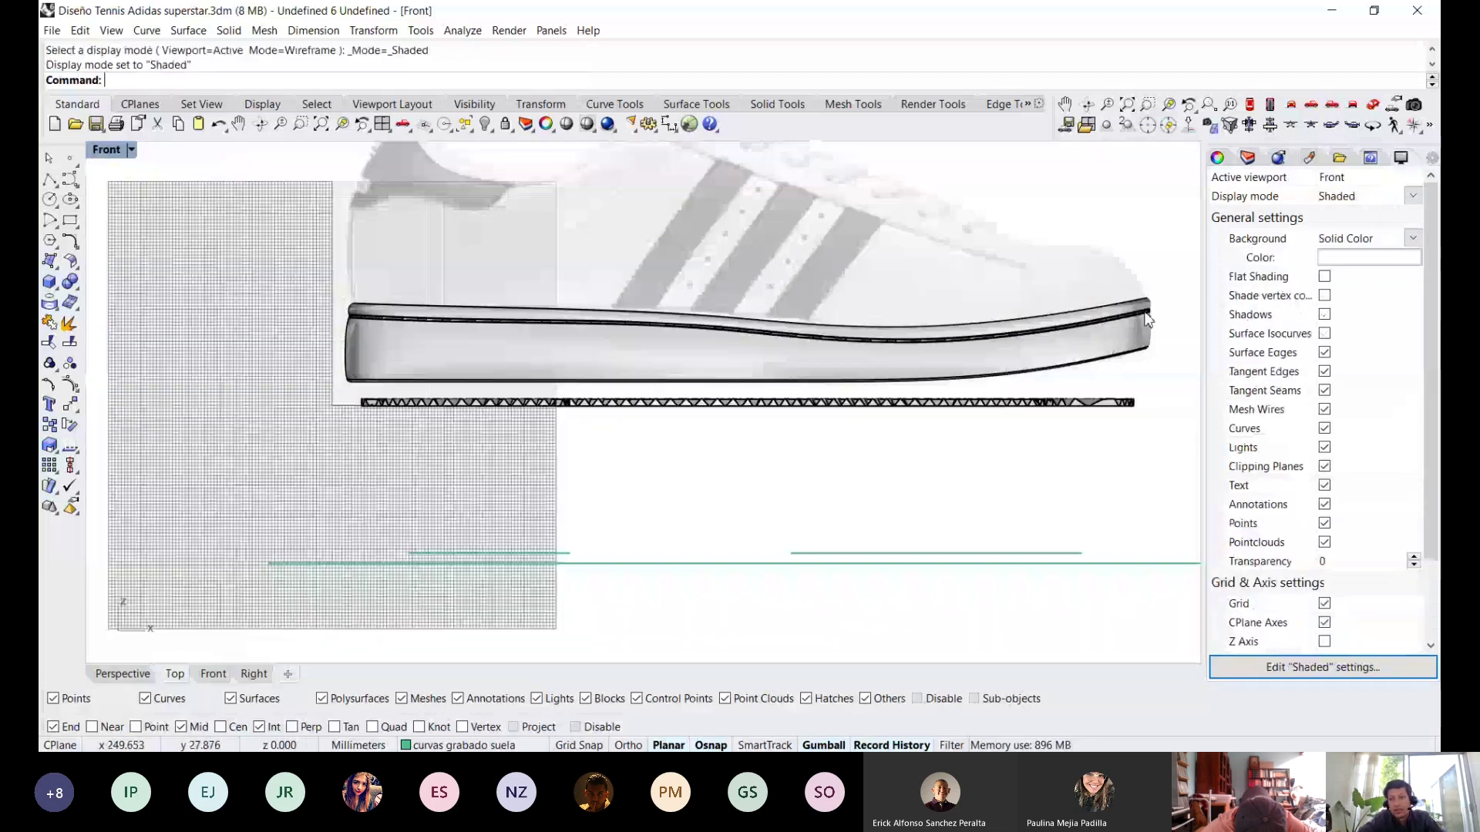
left_click(1368, 238)
left_click(1361, 255)
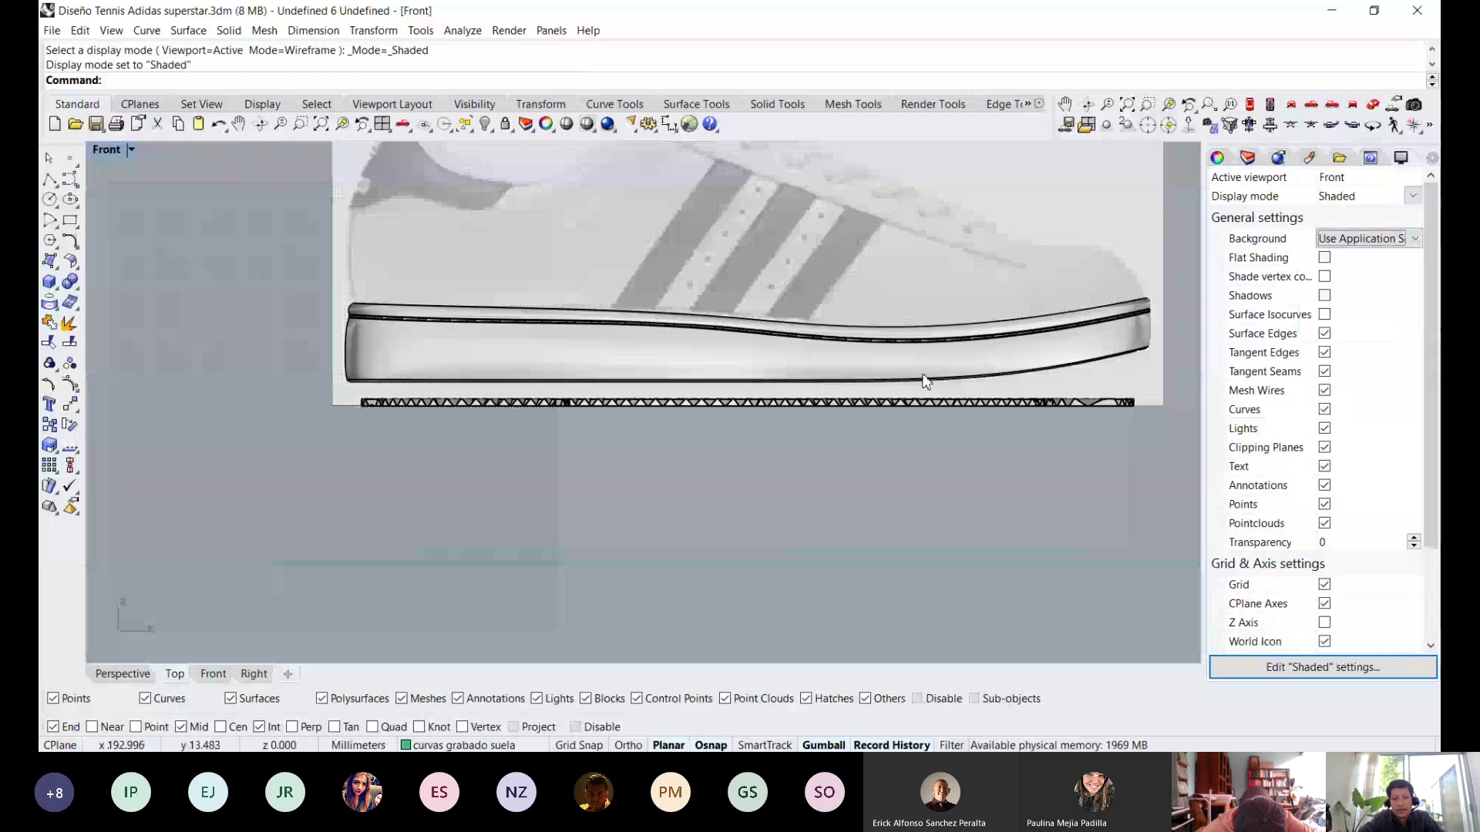
Compare the sole's raised toe curvature with the flat tread bars in the Front view.
scroll(925, 380, "up", 4)
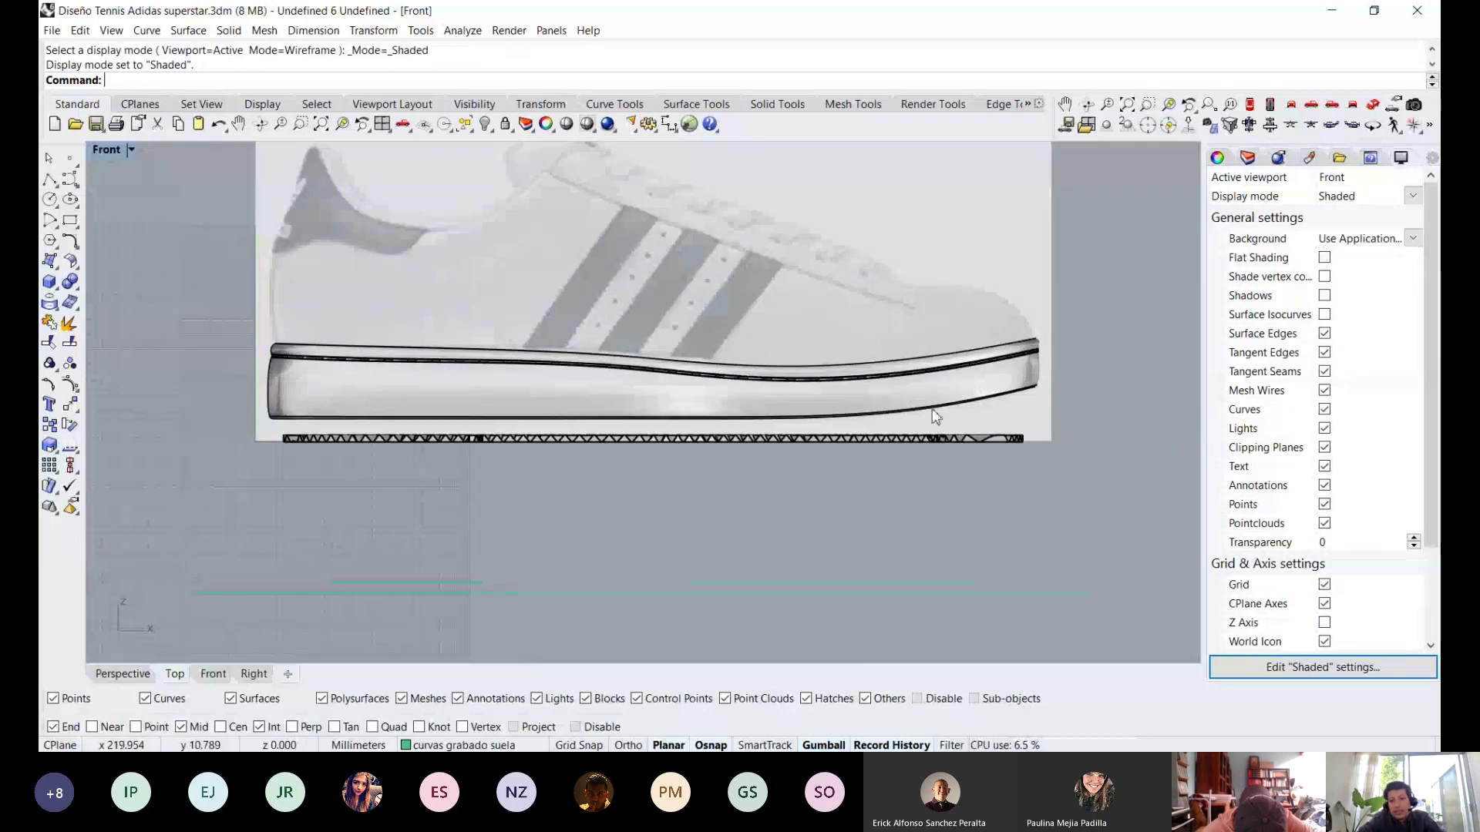
scroll(940, 376, "up", 1)
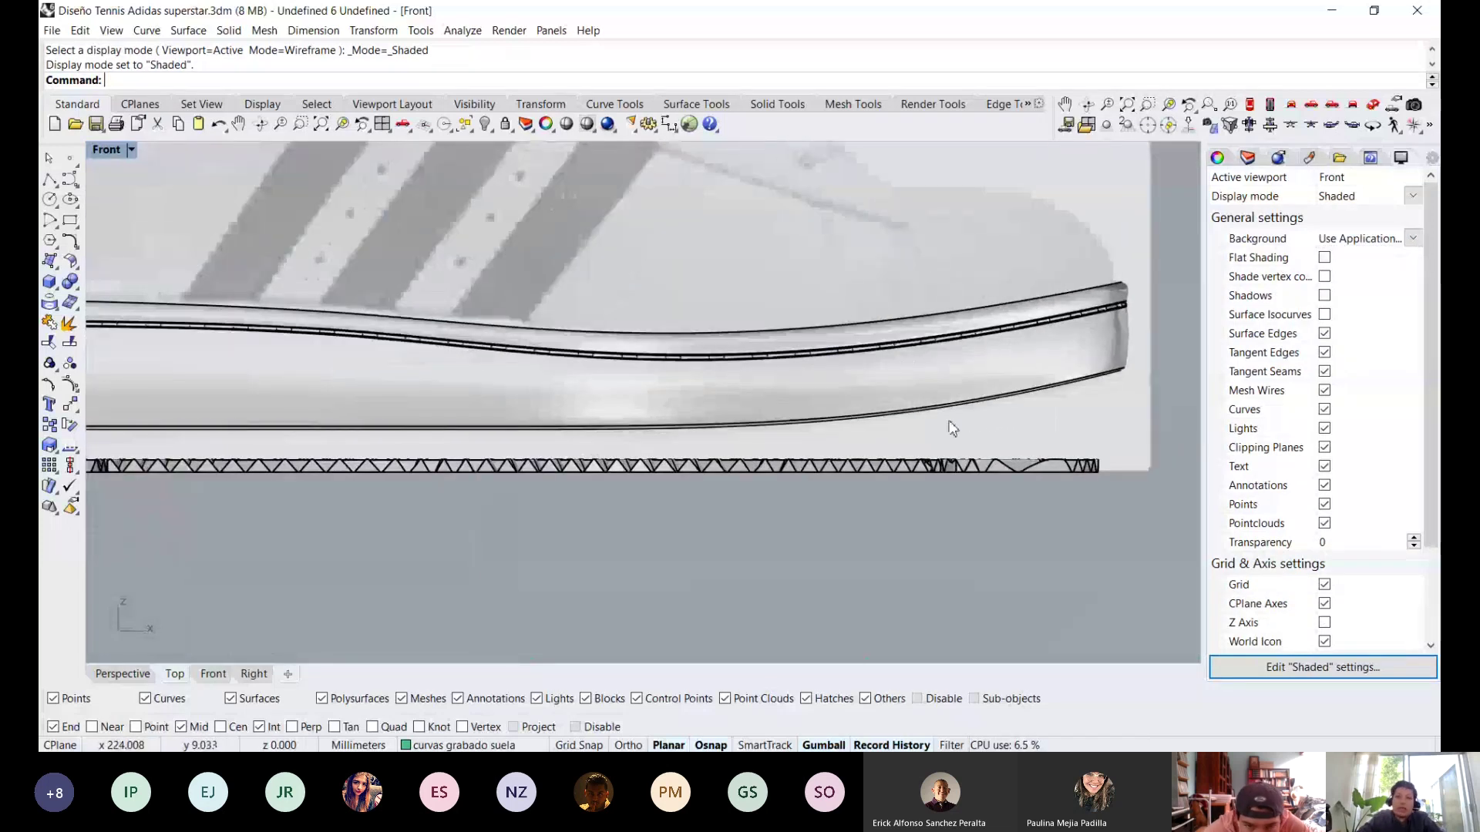
scroll(987, 407, "up", 2)
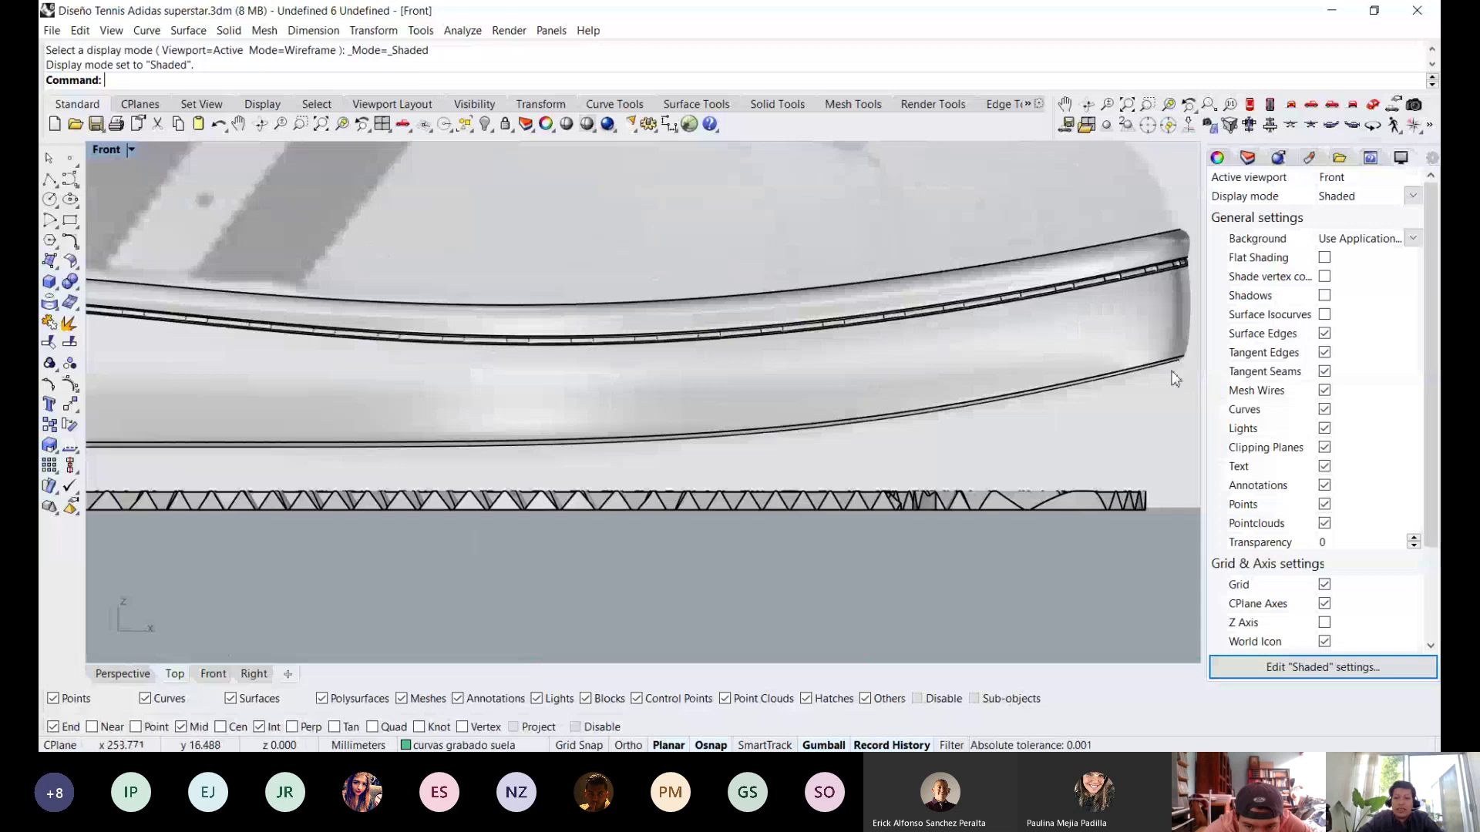
scroll(1133, 376, "down", 2)
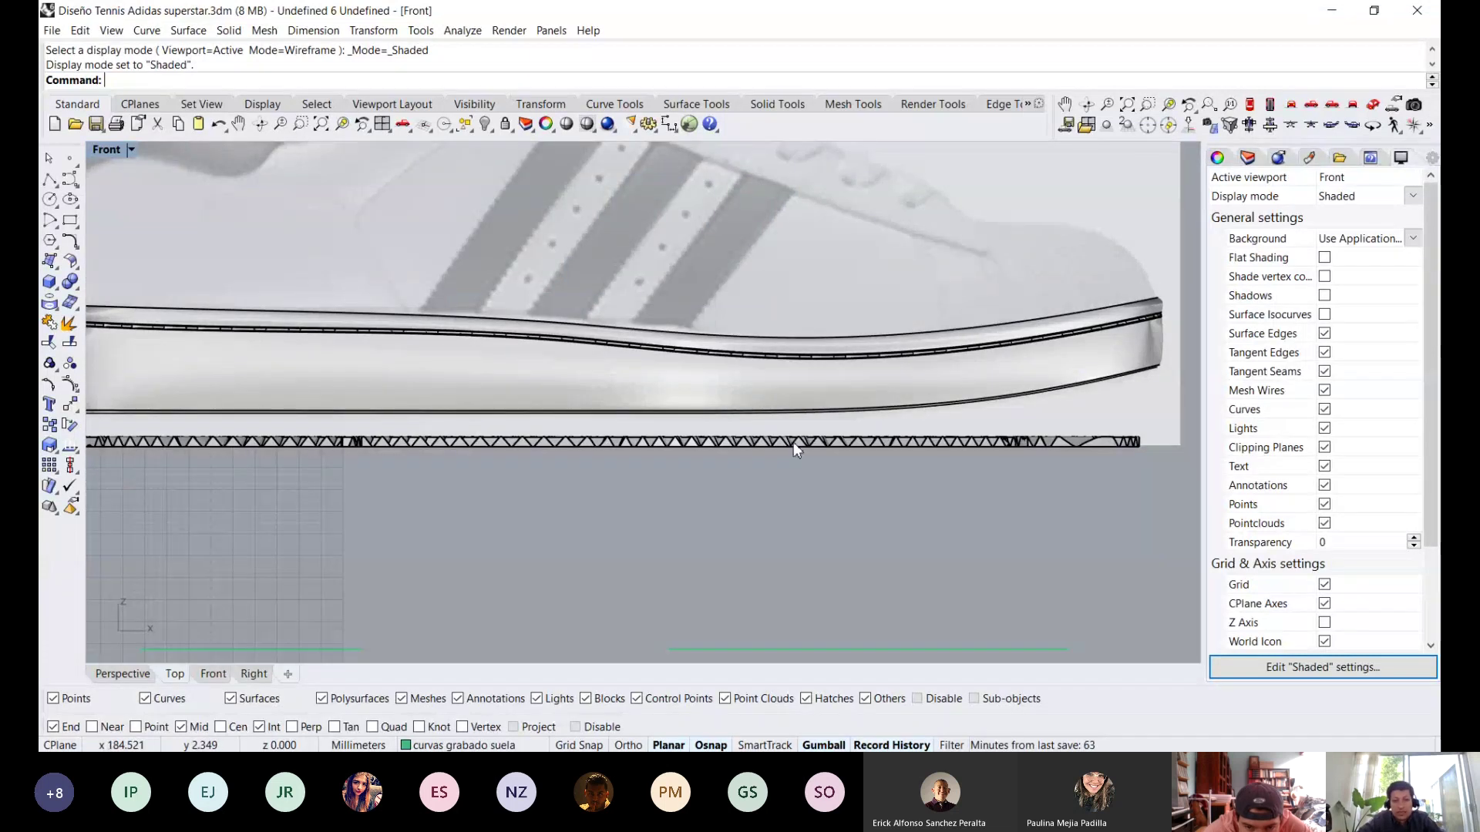
scroll(511, 444, "down", 2)
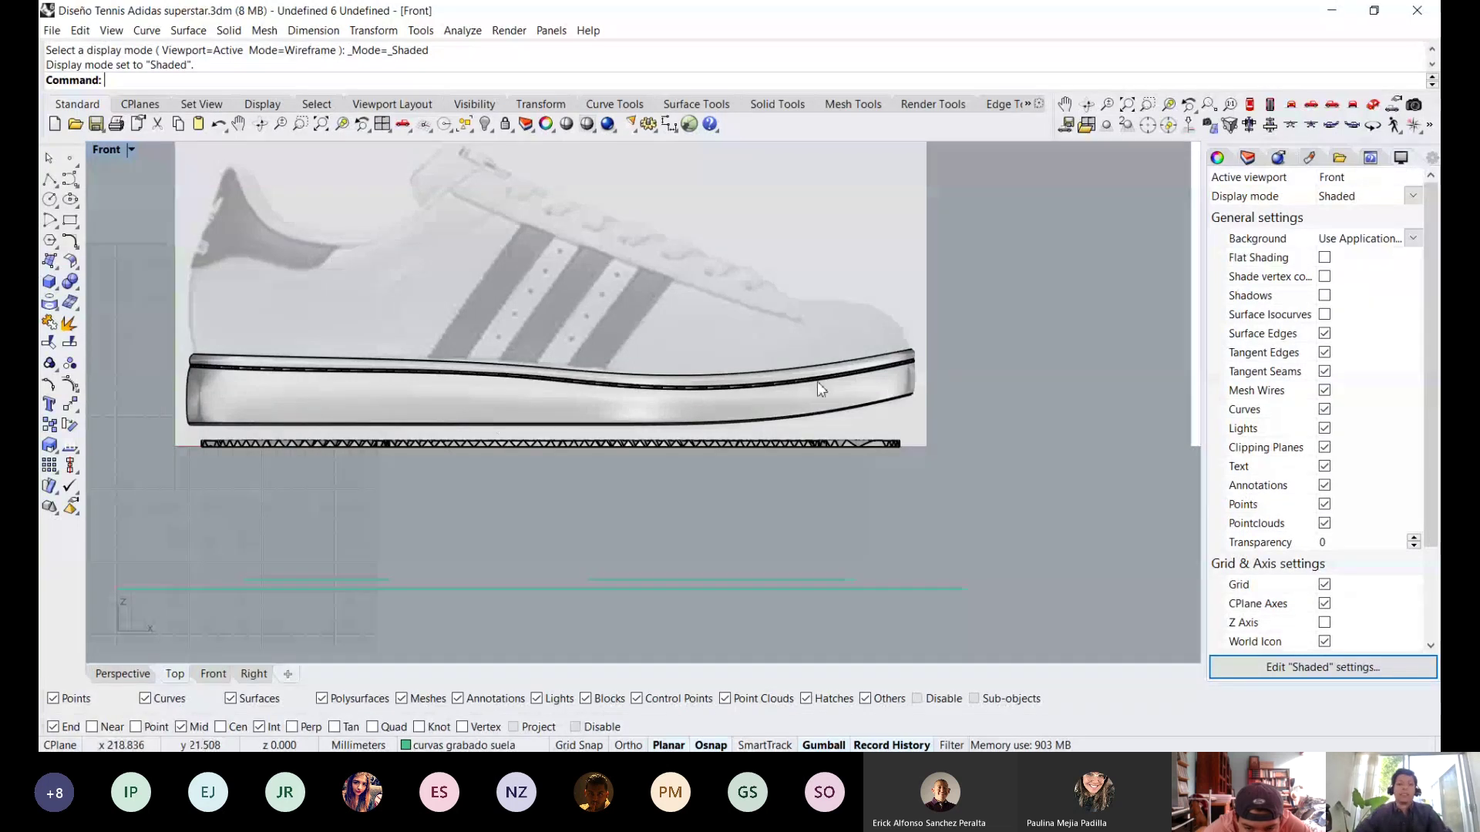
scroll(817, 381, "up", 5)
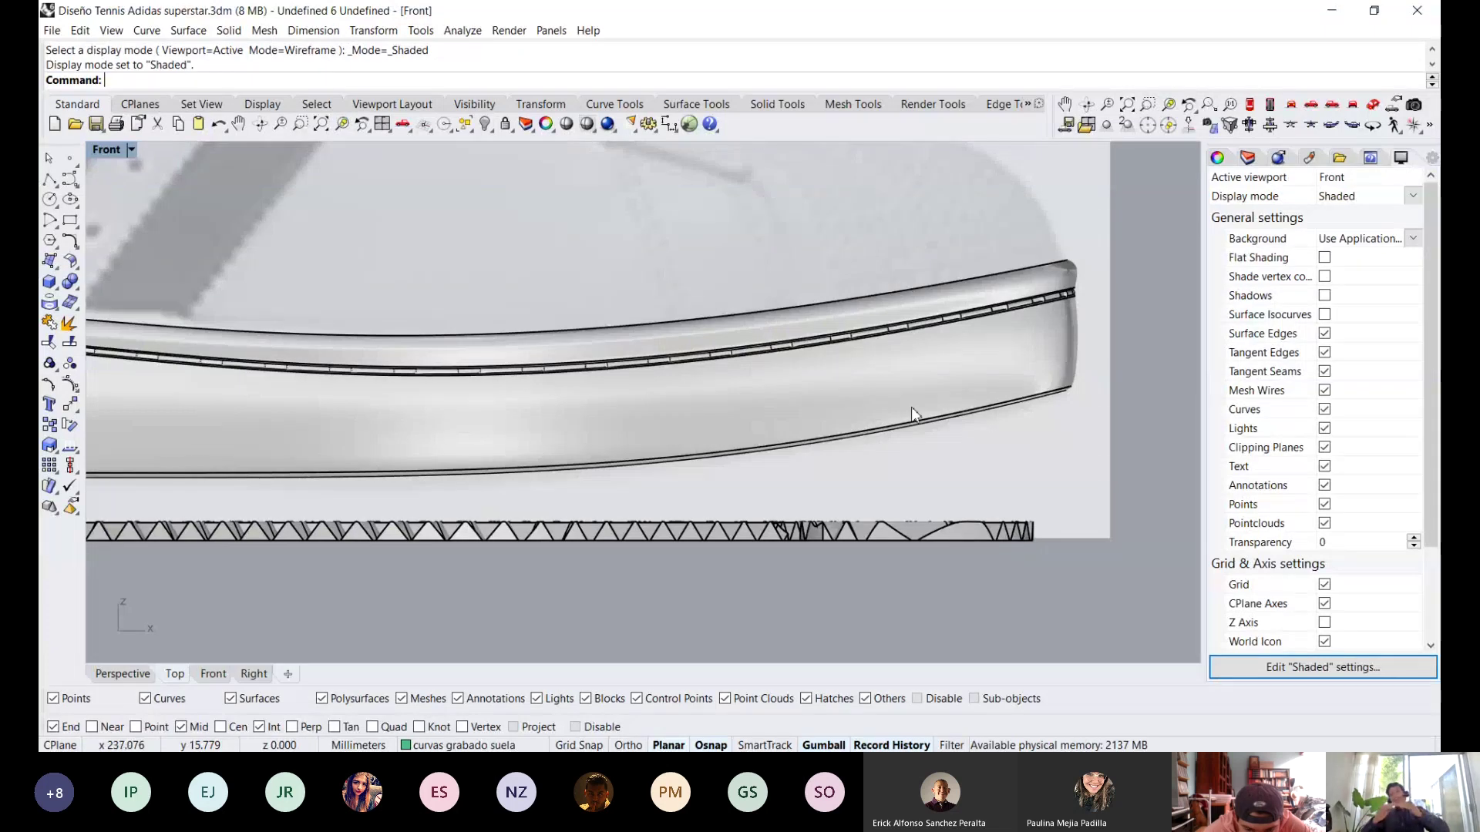
scroll(948, 389, "down", 2)
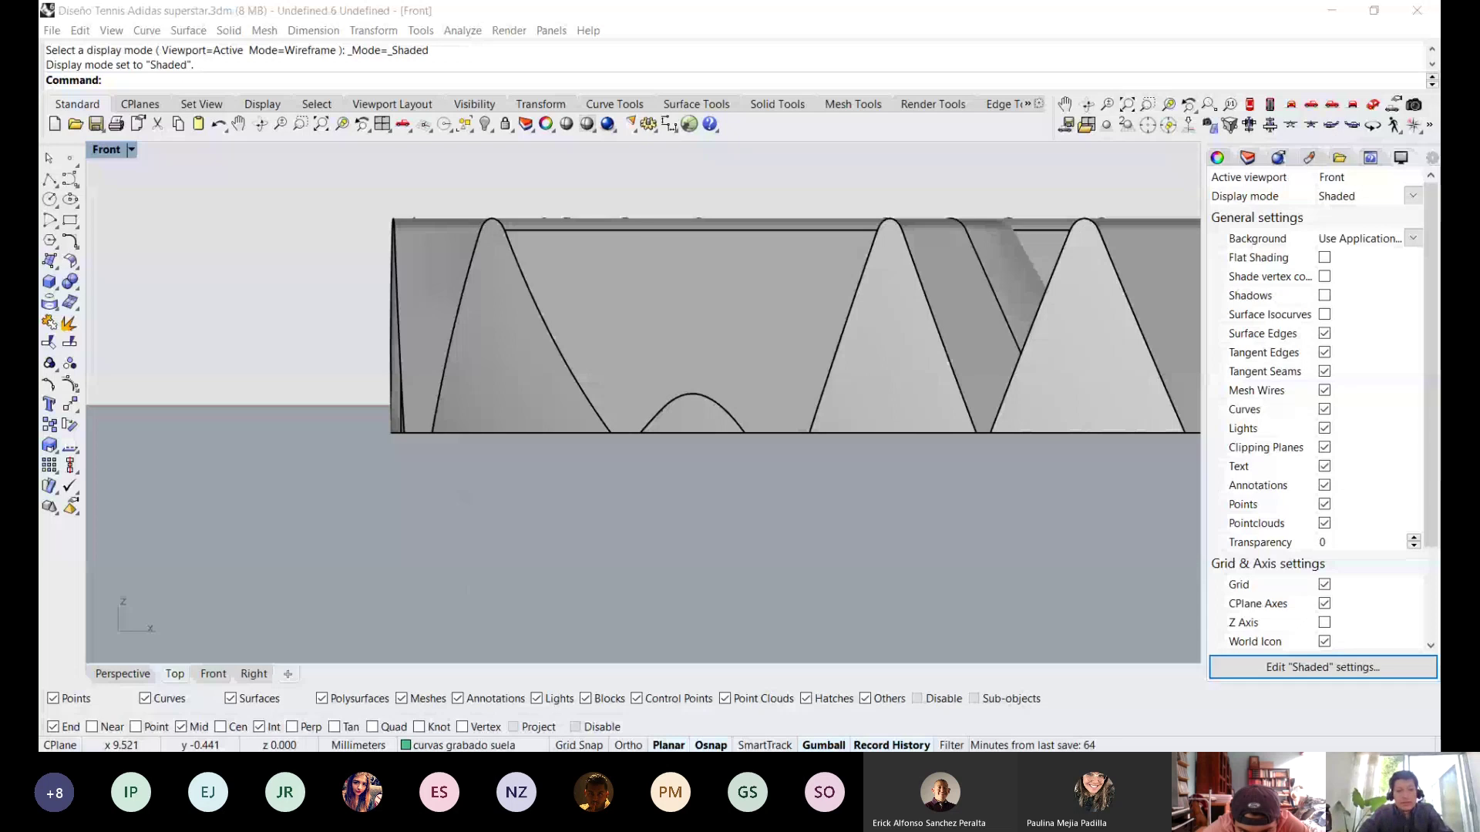
Set the Perspective view to Shaded and turn off the V. Inferior and V. Frontal layers.
left_click(122, 673)
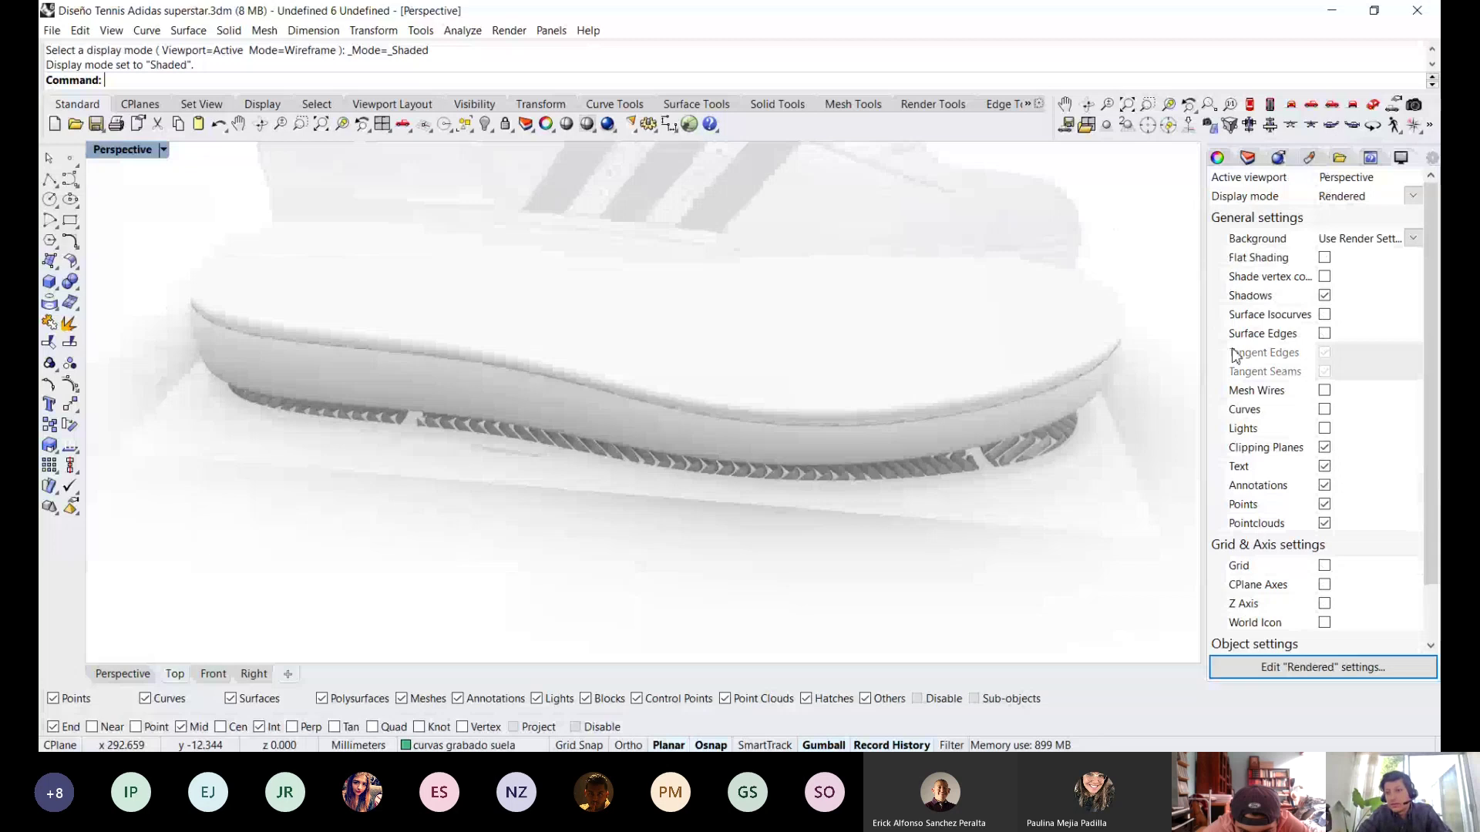
key("ctrl+alt+s")
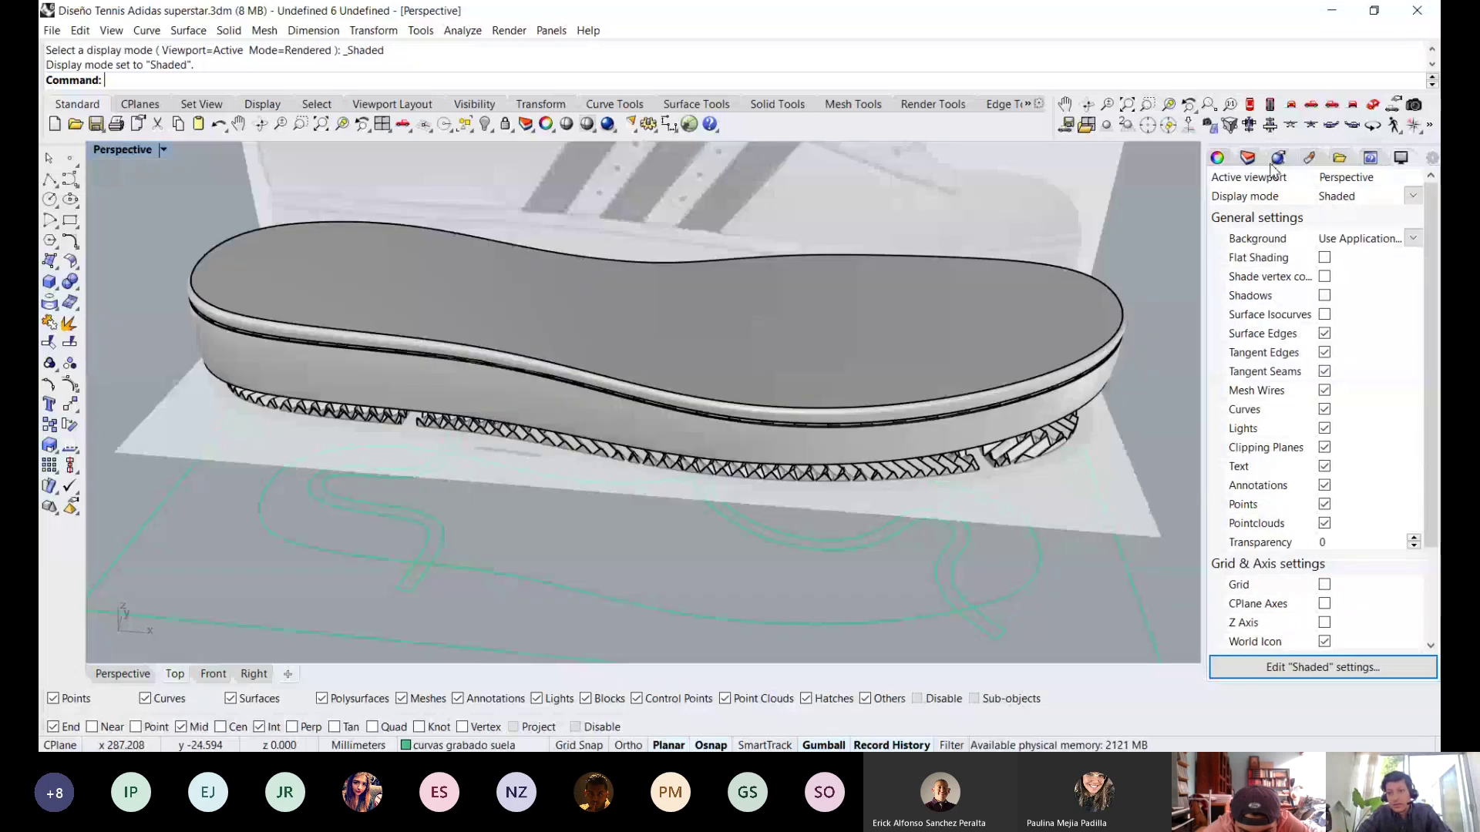
left_click(1248, 157)
left_click(1352, 251)
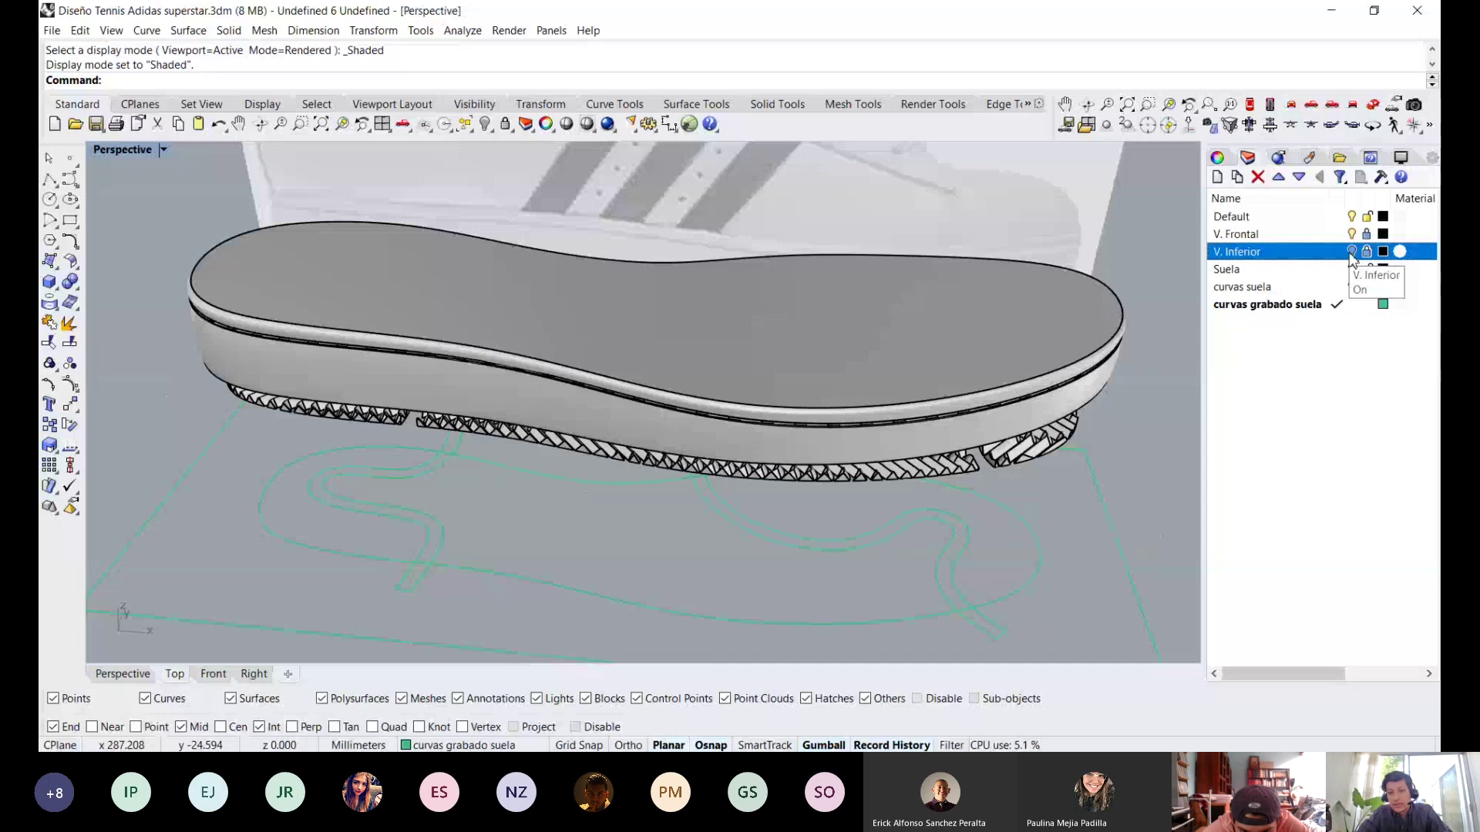
left_click(1351, 234)
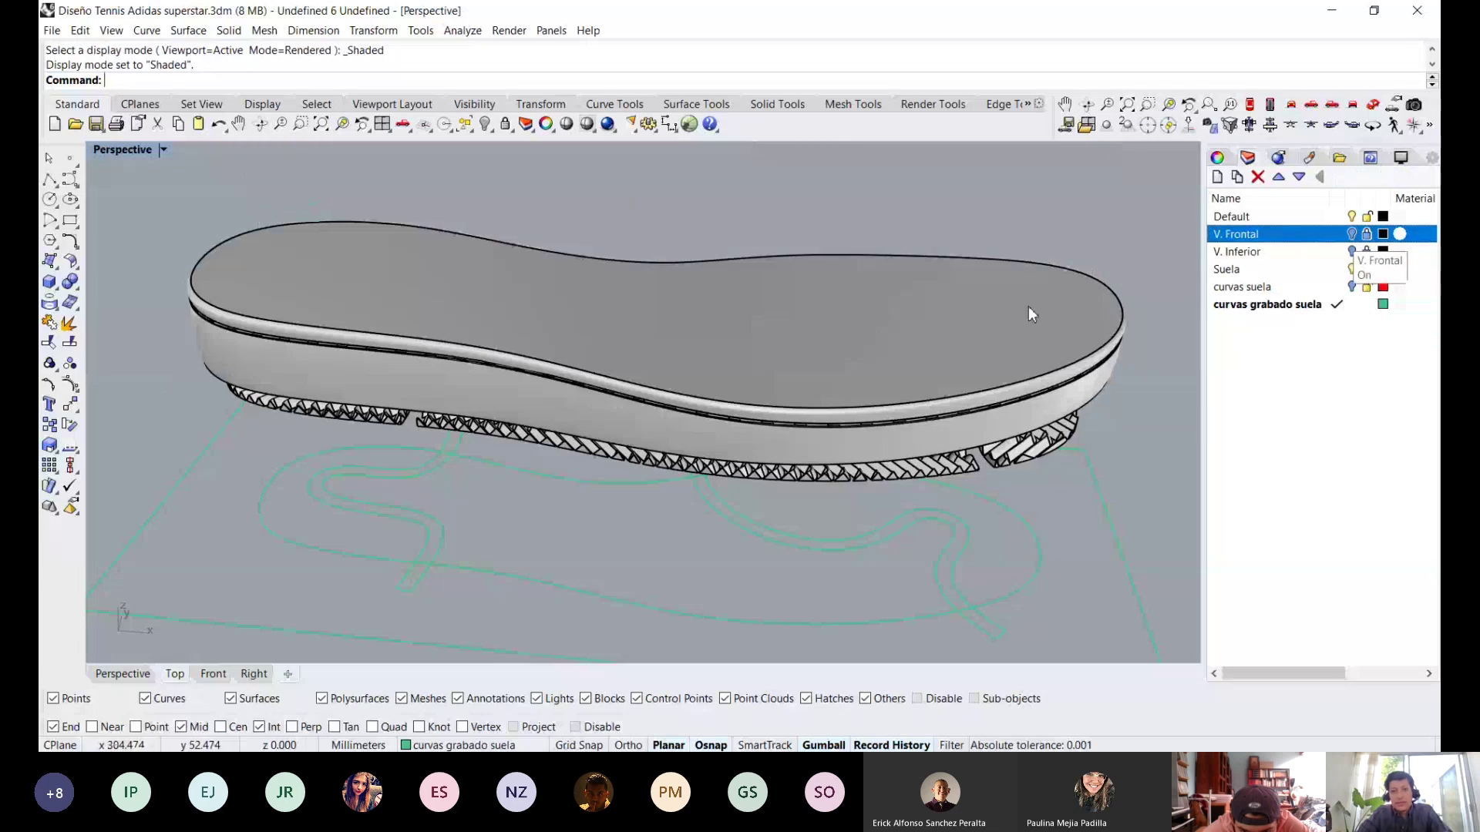
Examine the gap between the sole body's curved underside and the flat tread from below and from the side.
right_click_drag(1029, 314, 851, 330)
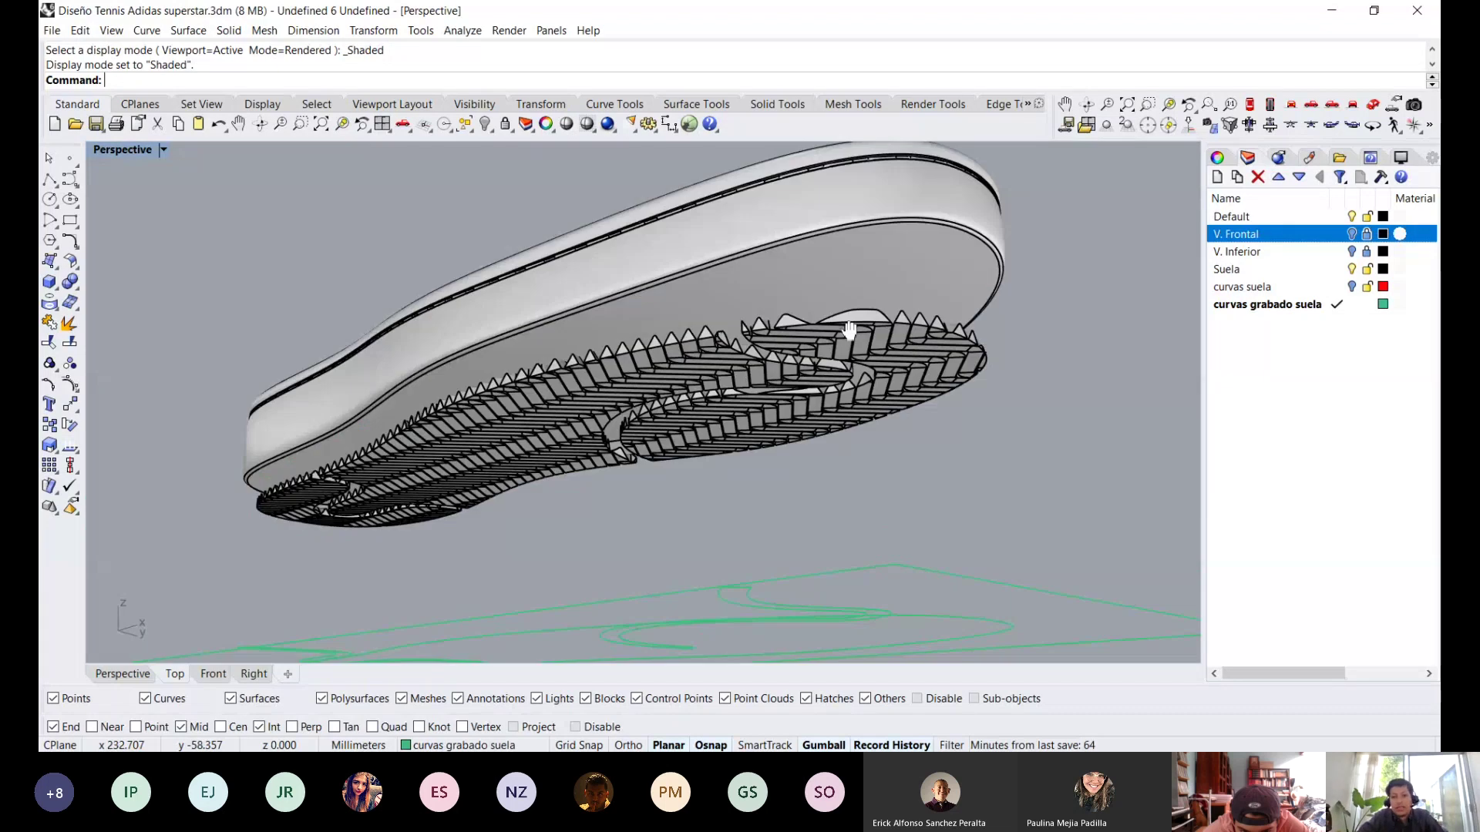
scroll(820, 269, "up", 5)
scroll(821, 269, "down", 3)
right_click_drag(820, 268, 861, 505, "shift")
scroll(861, 505, "up", 2)
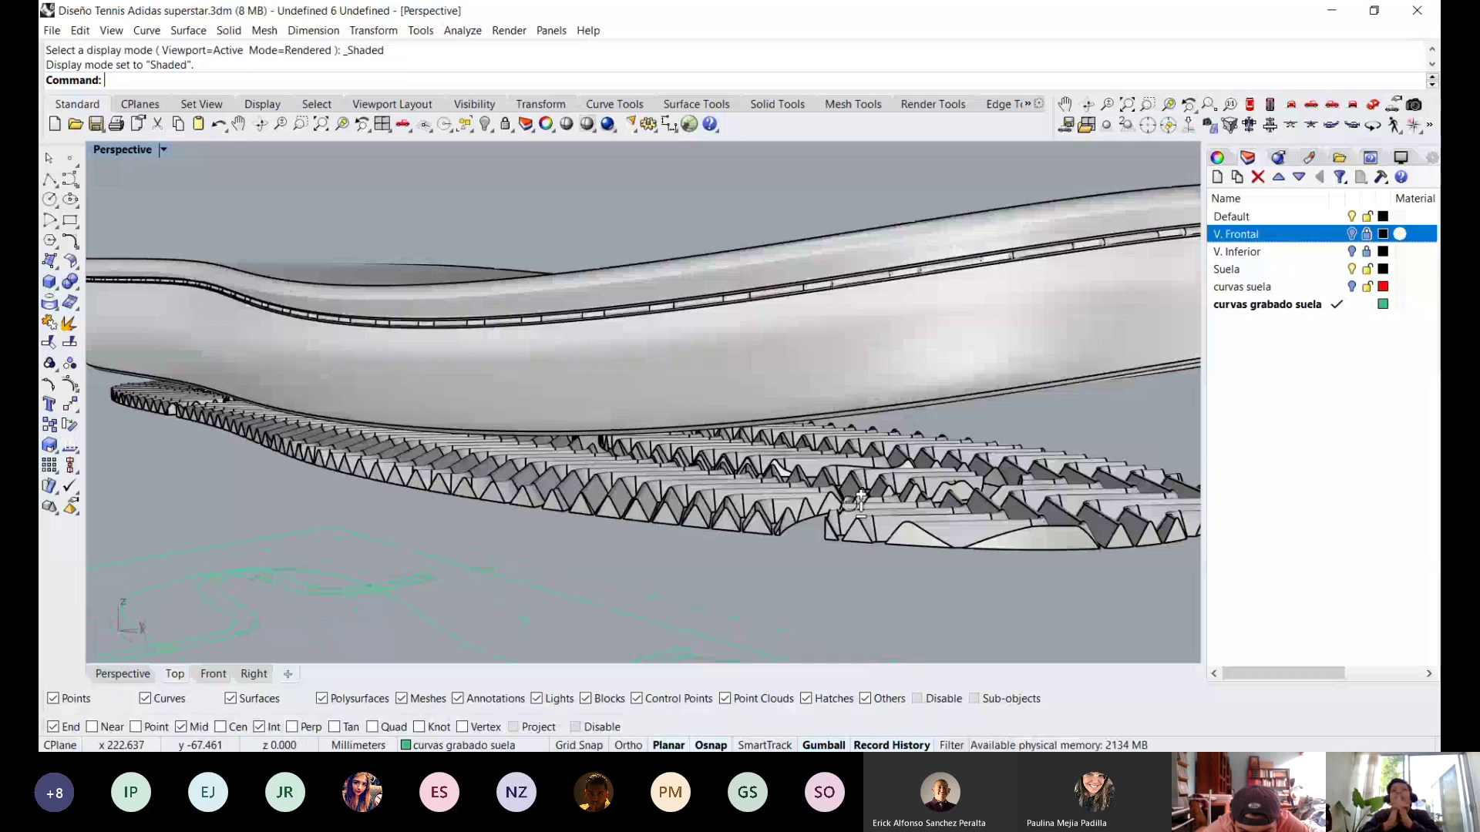
scroll(897, 425, "down", 3)
right_click_drag(897, 424, 936, 381)
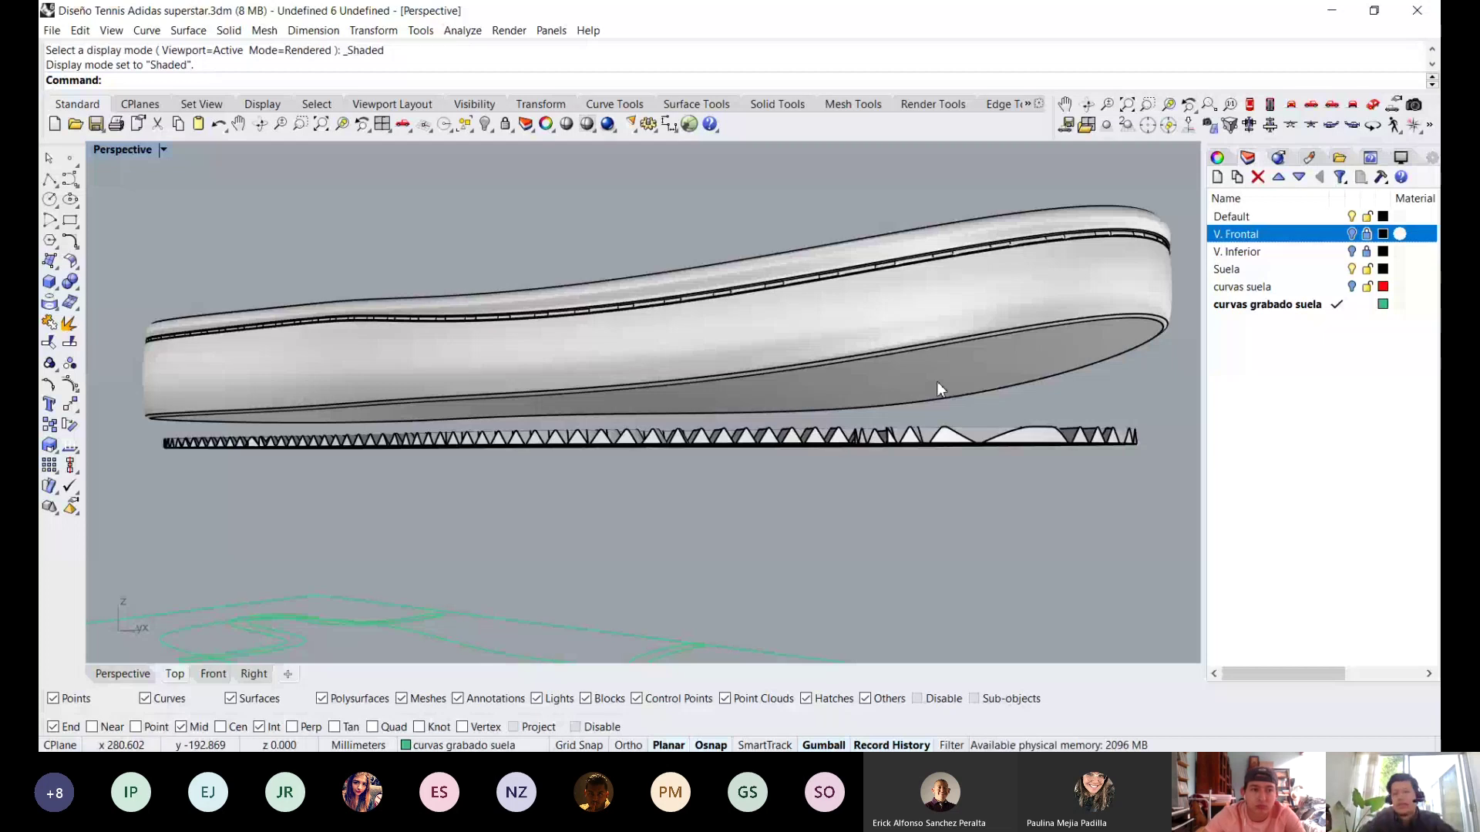
right_click_drag(972, 397, 974, 364)
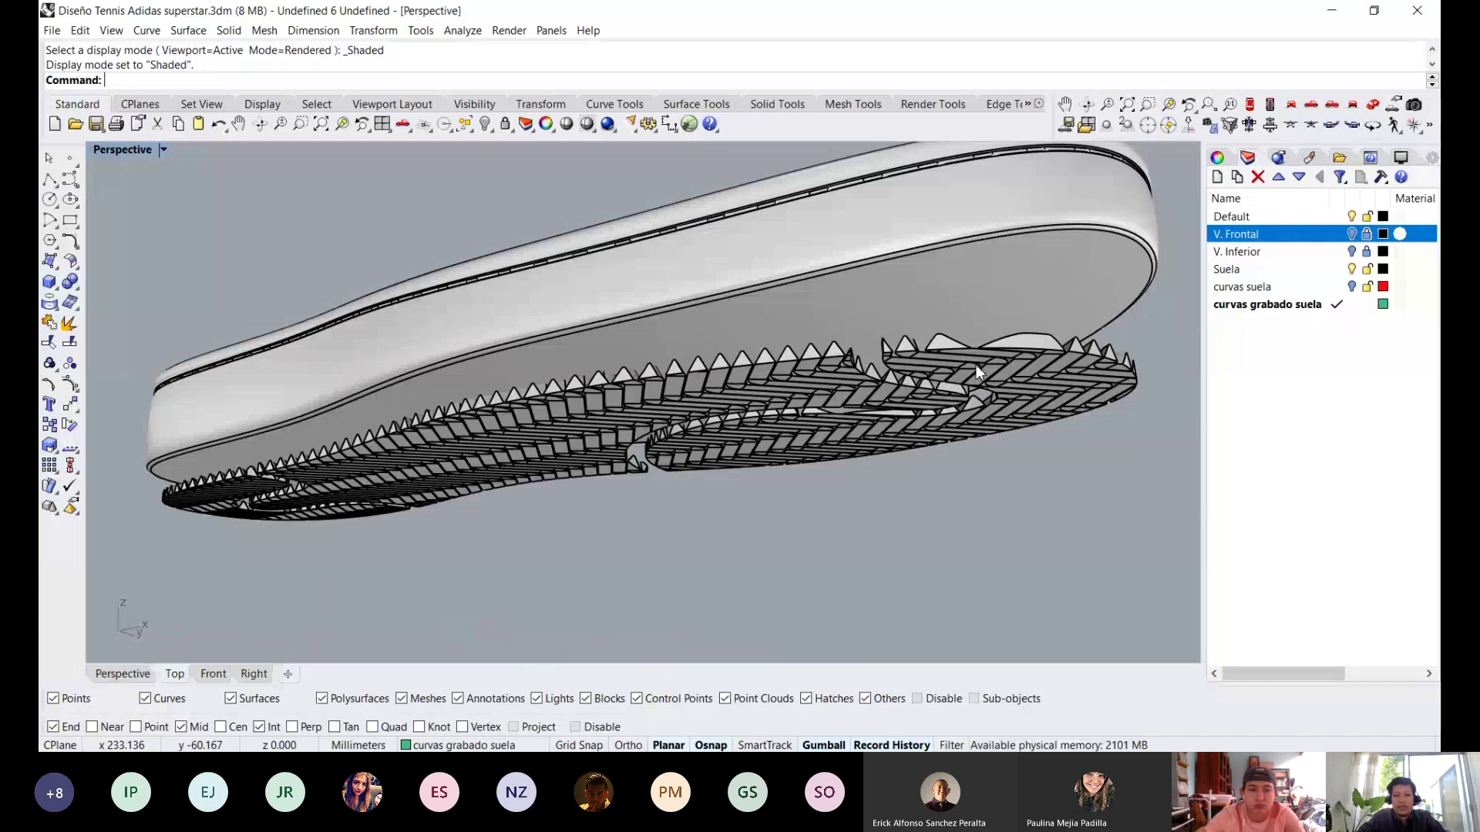
Copy all the tread bars straight down below the originals in the Front view, and reselect the original bars.
key("ctrl+F2")
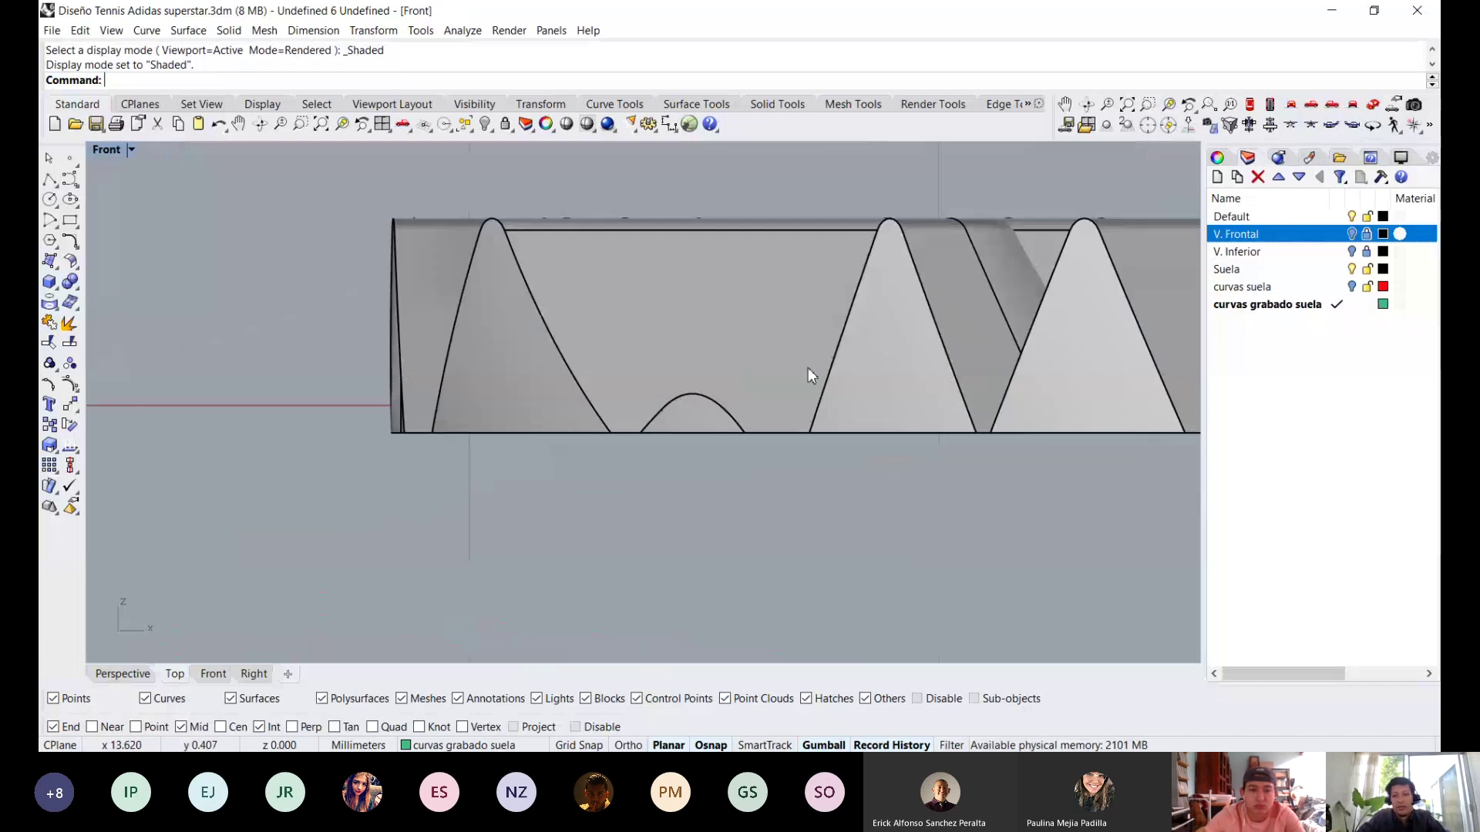
scroll(808, 368, "down", 3)
scroll(794, 376, "down", 3)
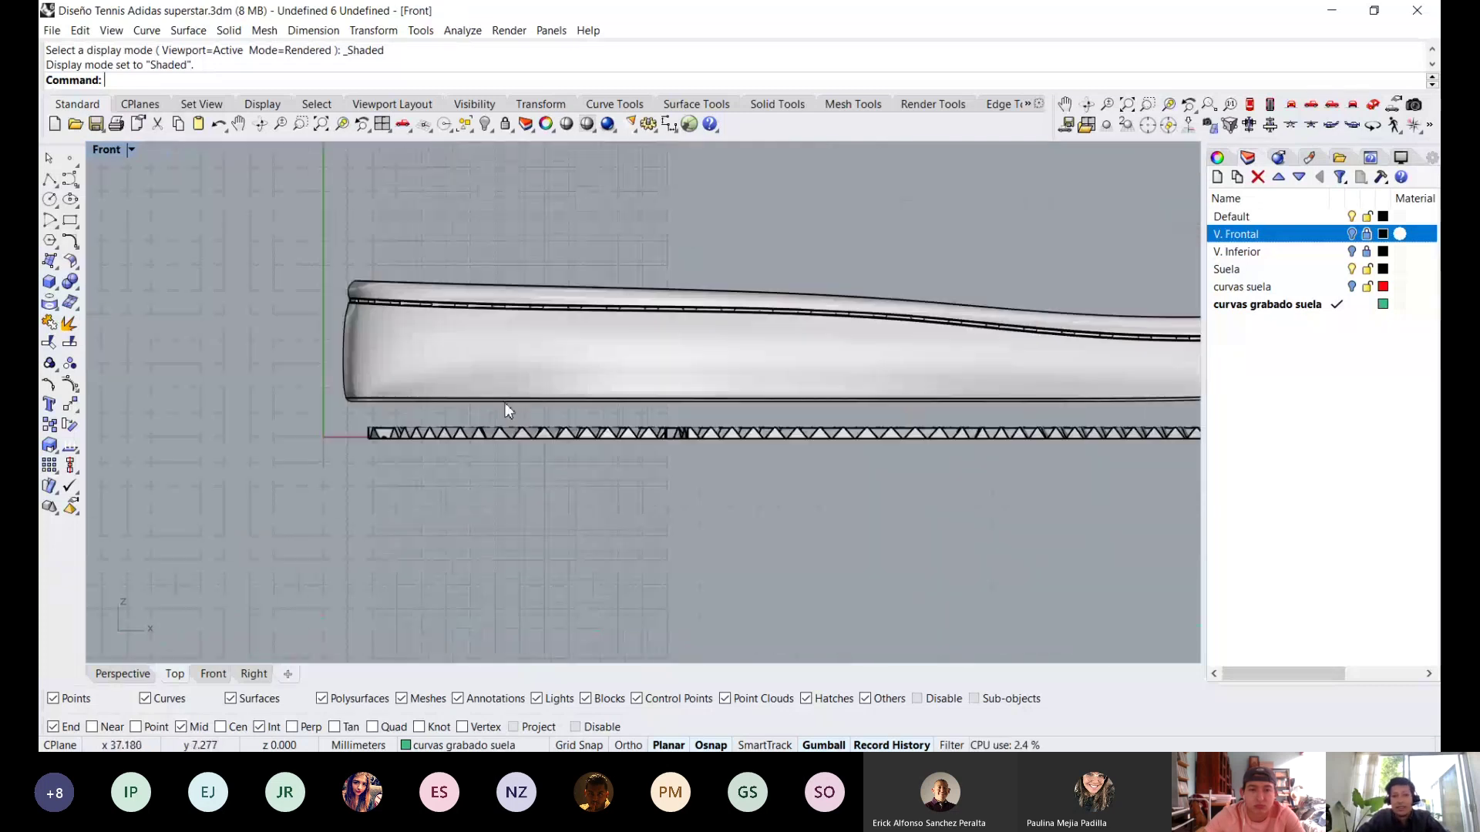
scroll(298, 463, "down", 2)
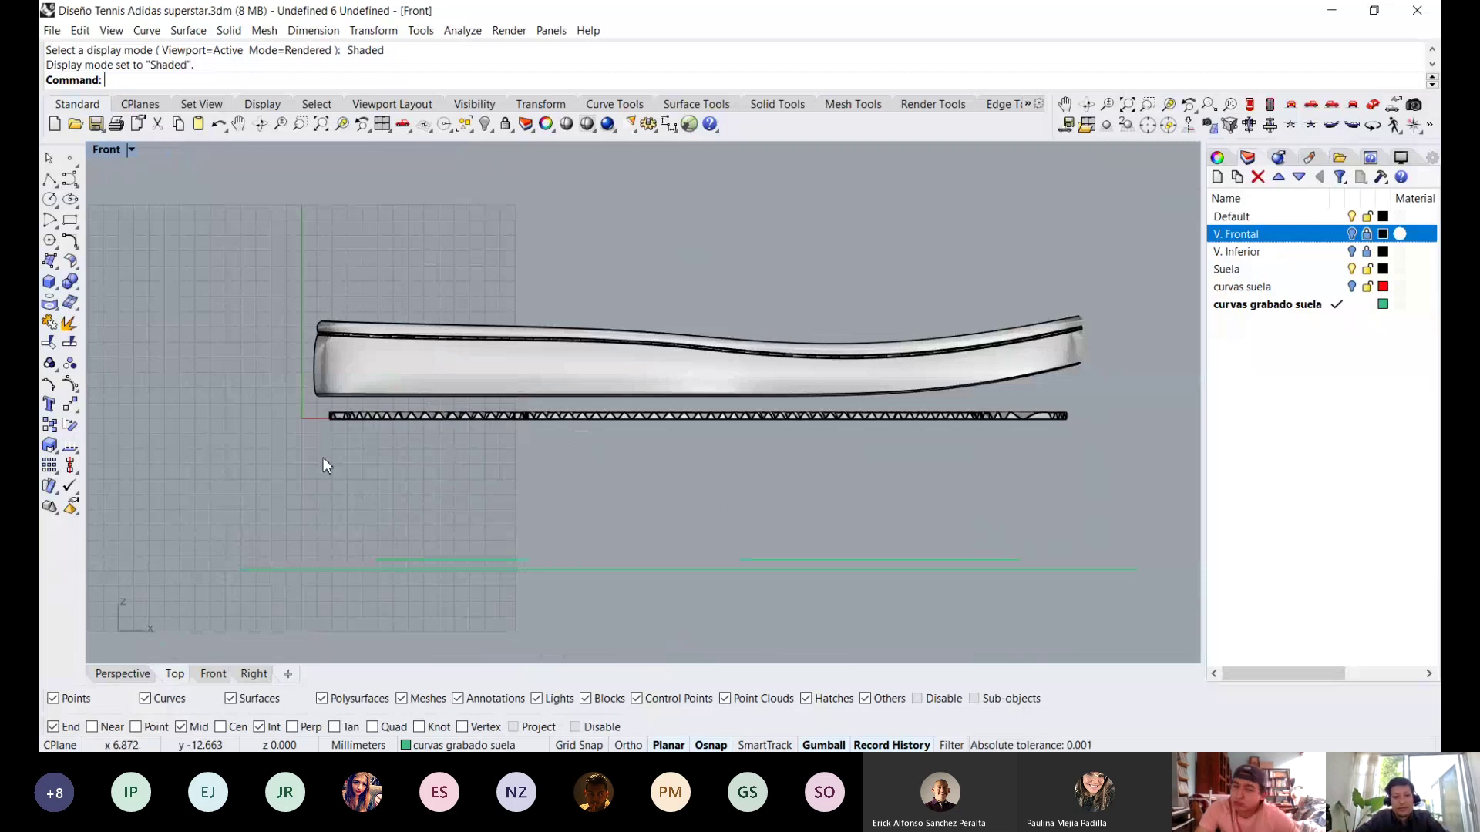
left_click_drag(312, 455, 1109, 401)
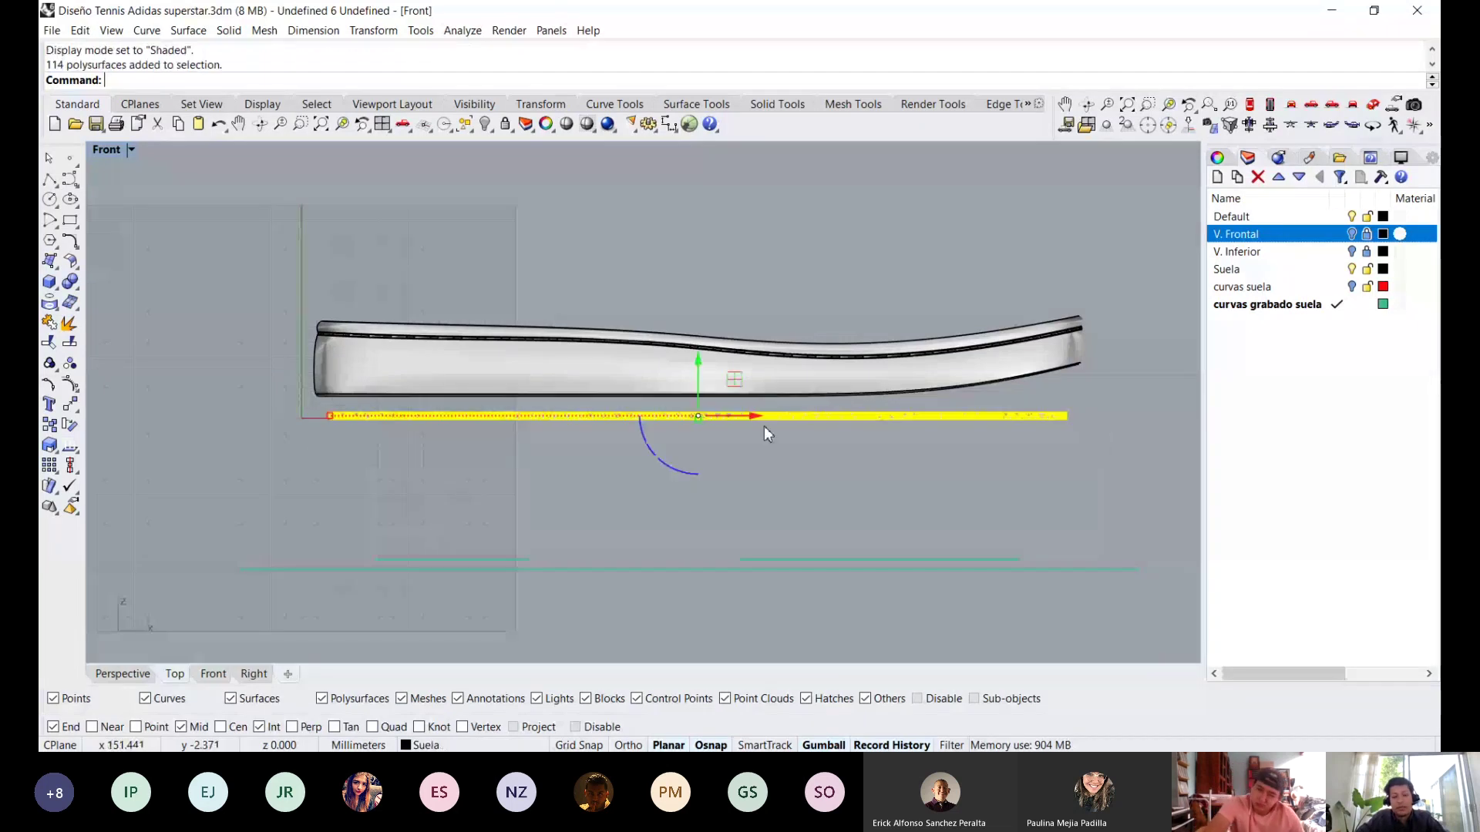
scroll(764, 427, "up", 2)
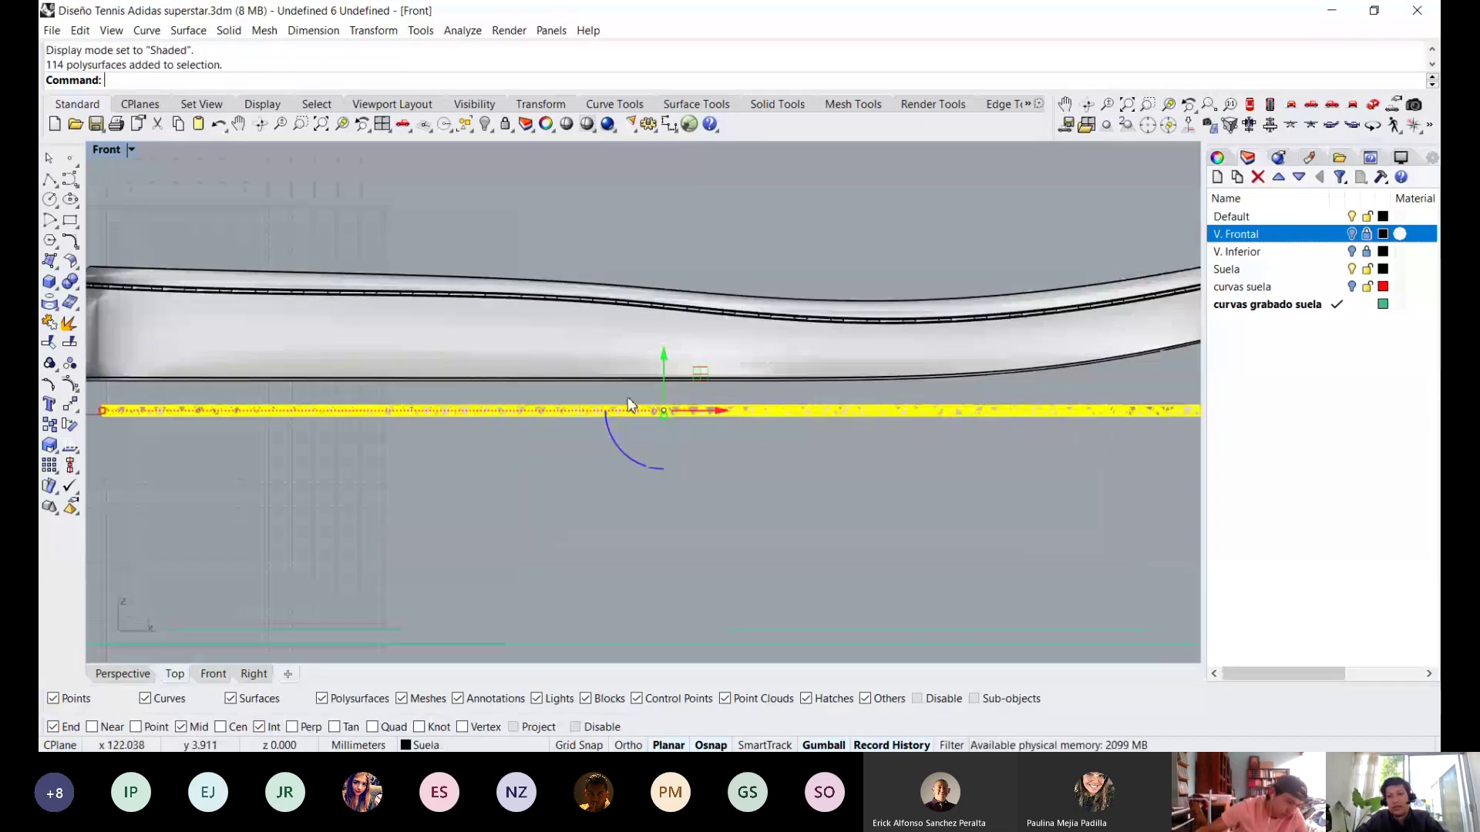
scroll(661, 368, "down", 1)
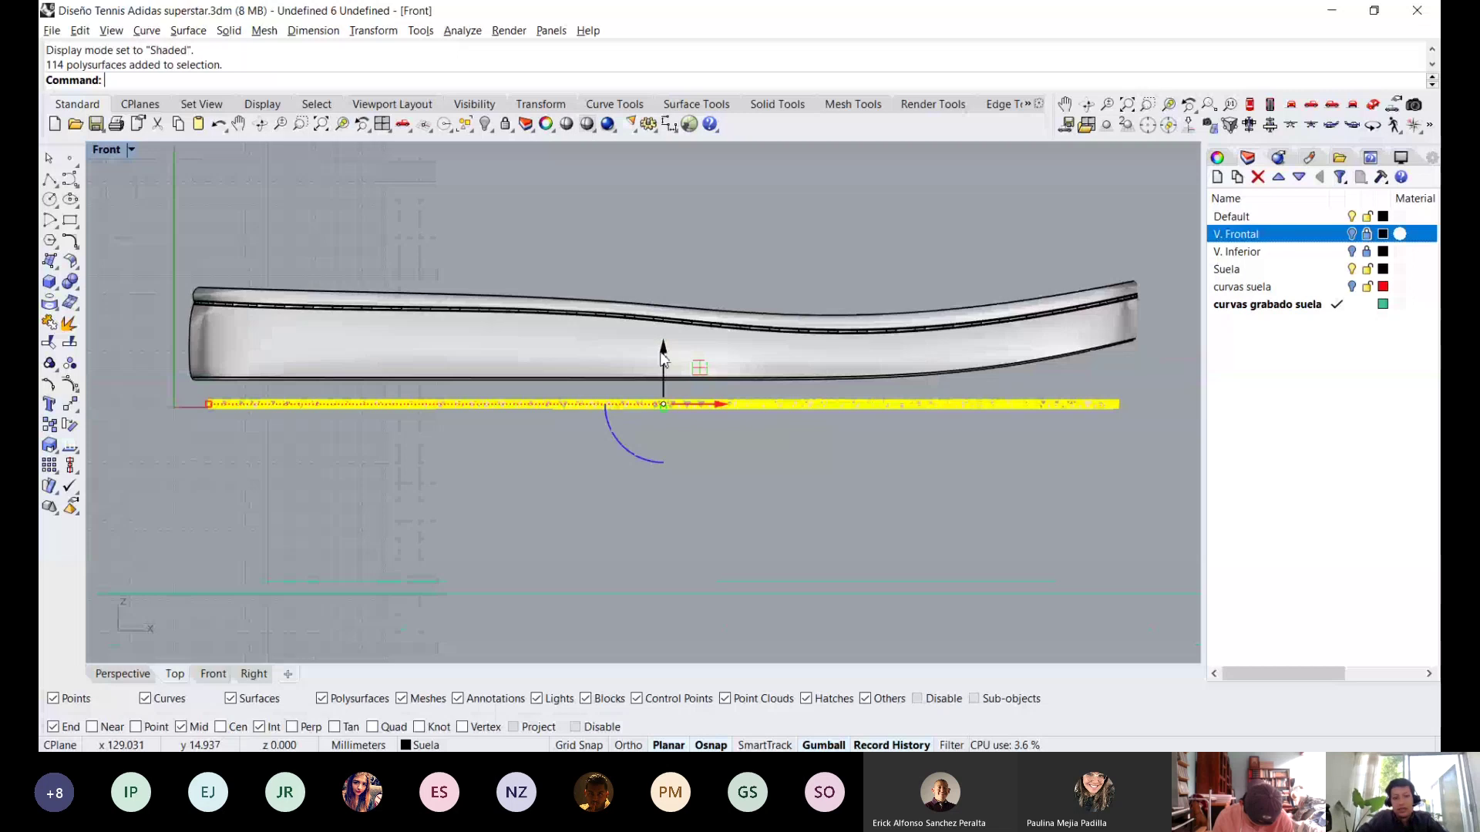
left_click_drag(663, 356, 663, 394)
key("Return")
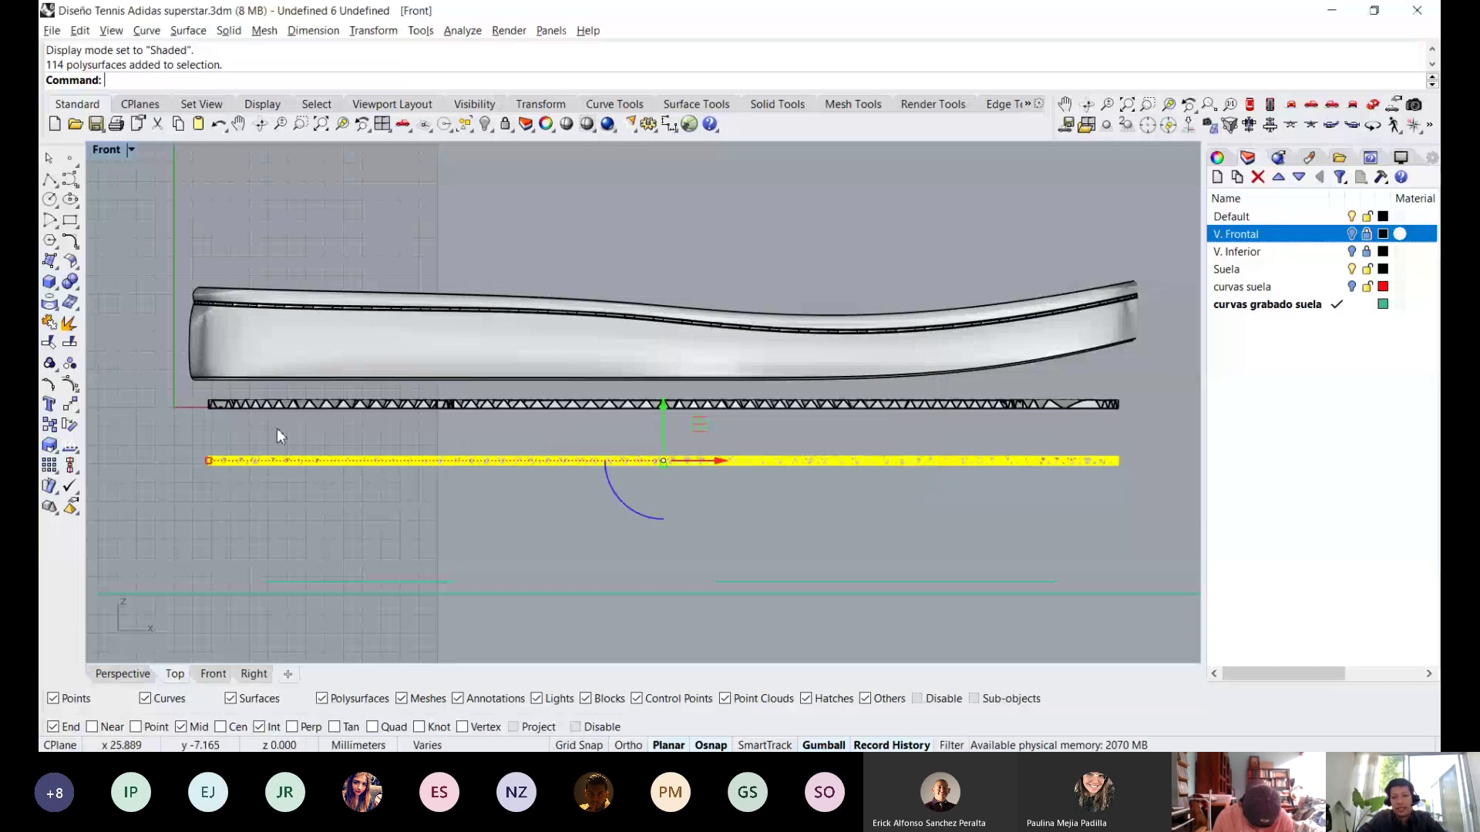
key("ctrl+z")
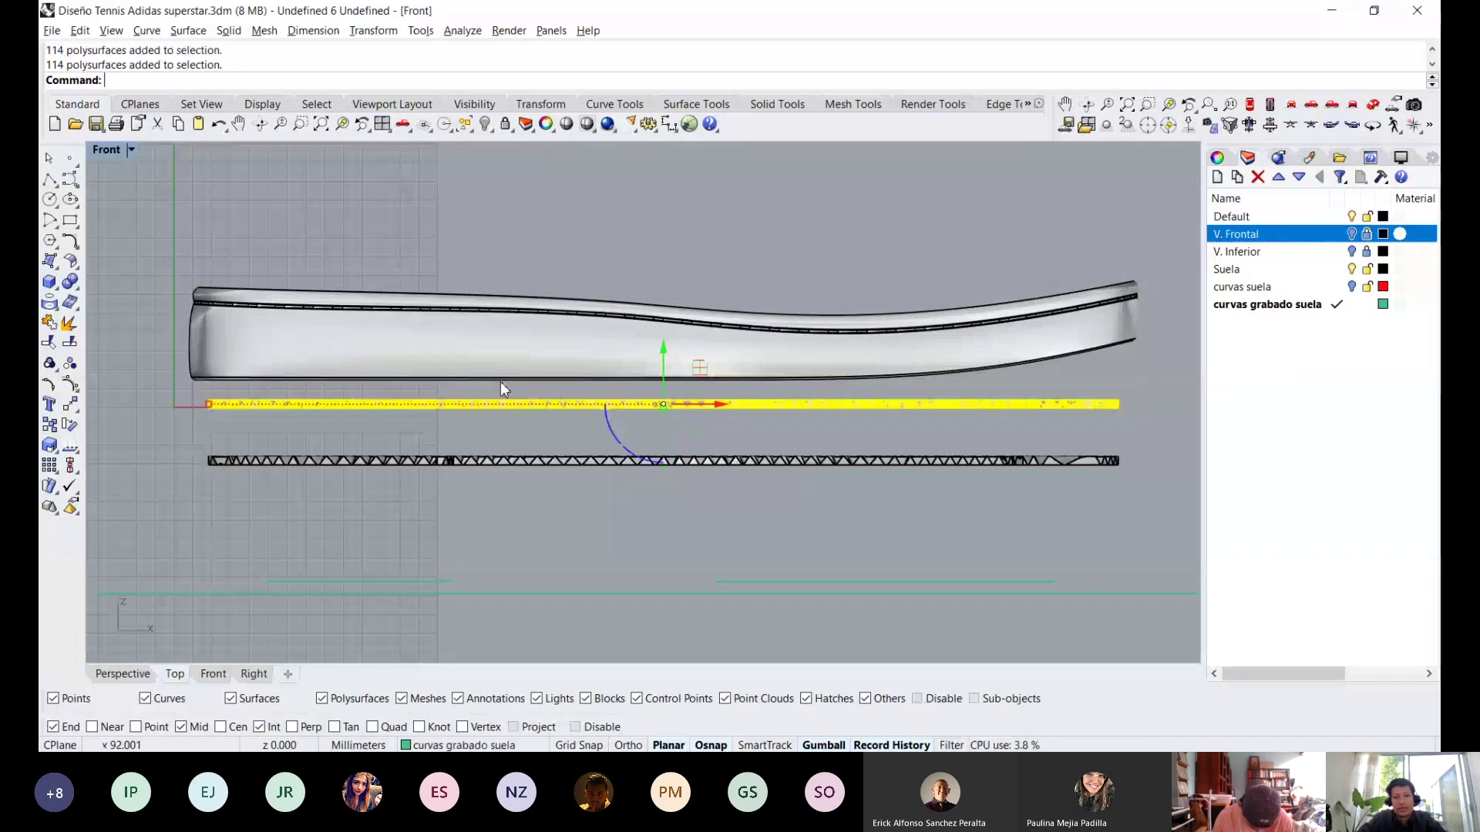
scroll(501, 382, "up", 2)
scroll(169, 413, "up", 2)
scroll(169, 413, "up", 2)
right_click_drag(231, 347, 339, 369)
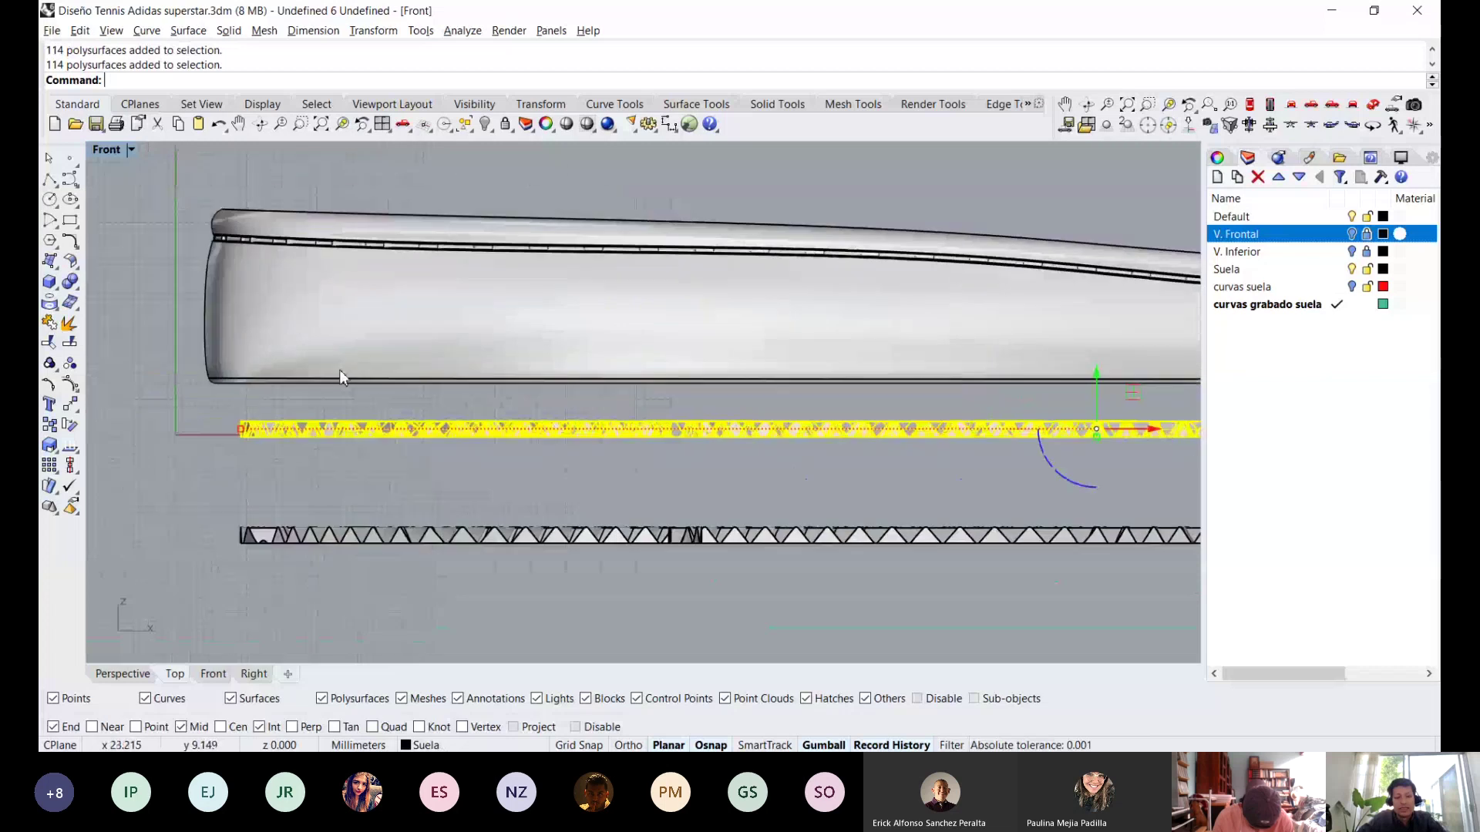
scroll(251, 409, "up", 2)
scroll(285, 418, "down", 3)
scroll(403, 393, "up", 1)
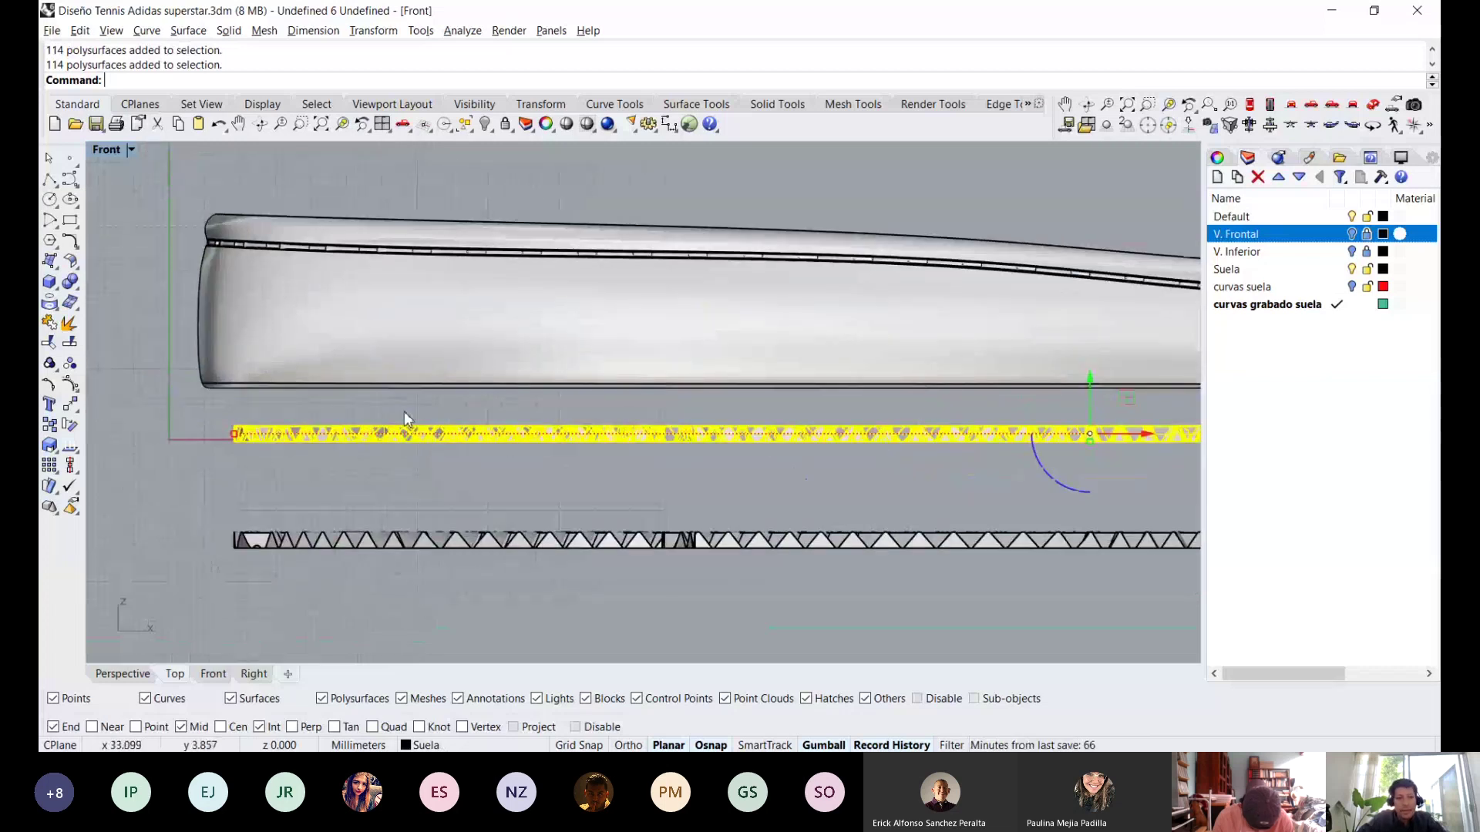
scroll(404, 414, "down", 1)
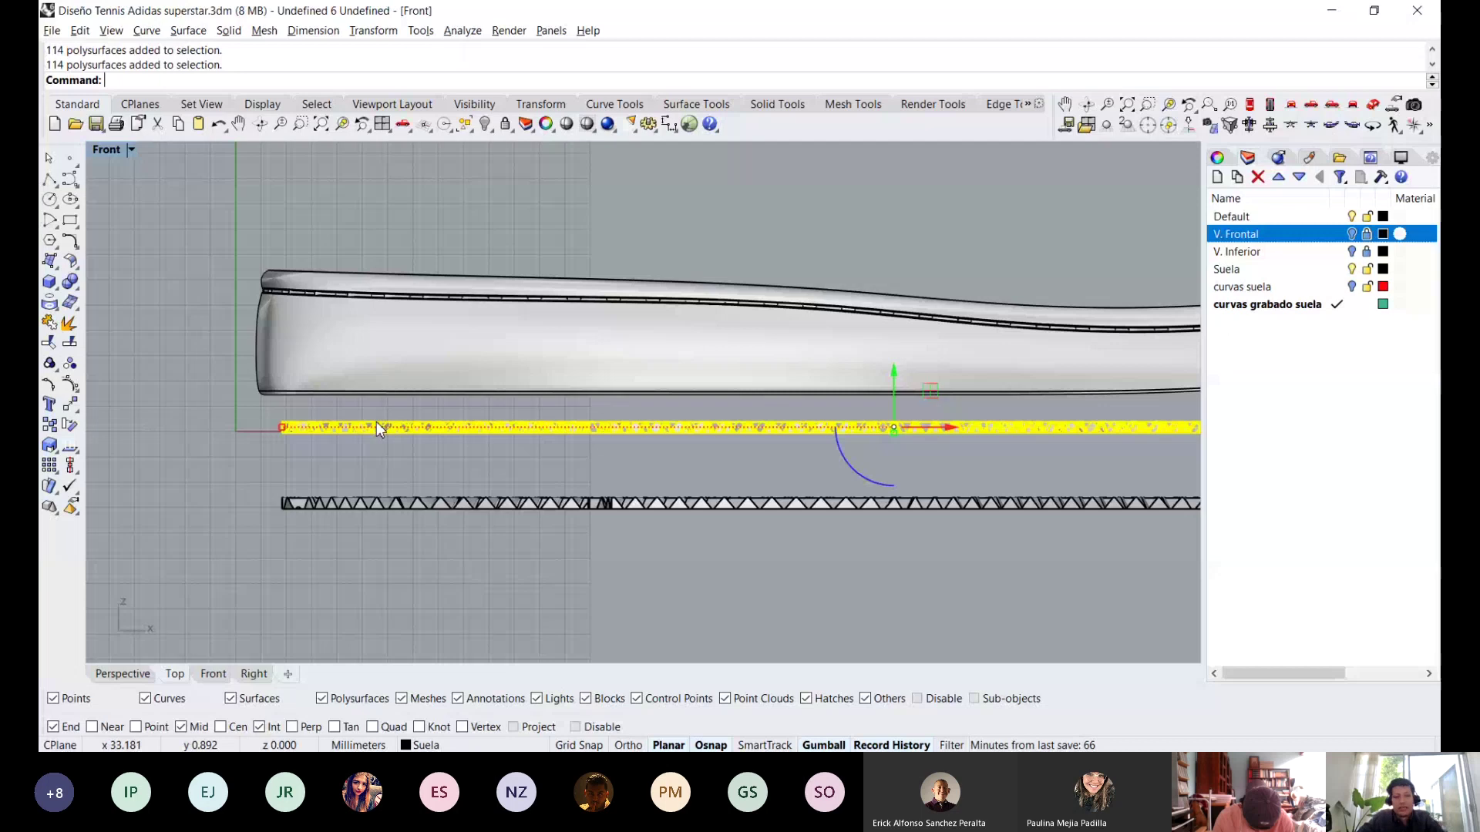
type("m")
key("Return")
scroll(266, 411, "up", 8)
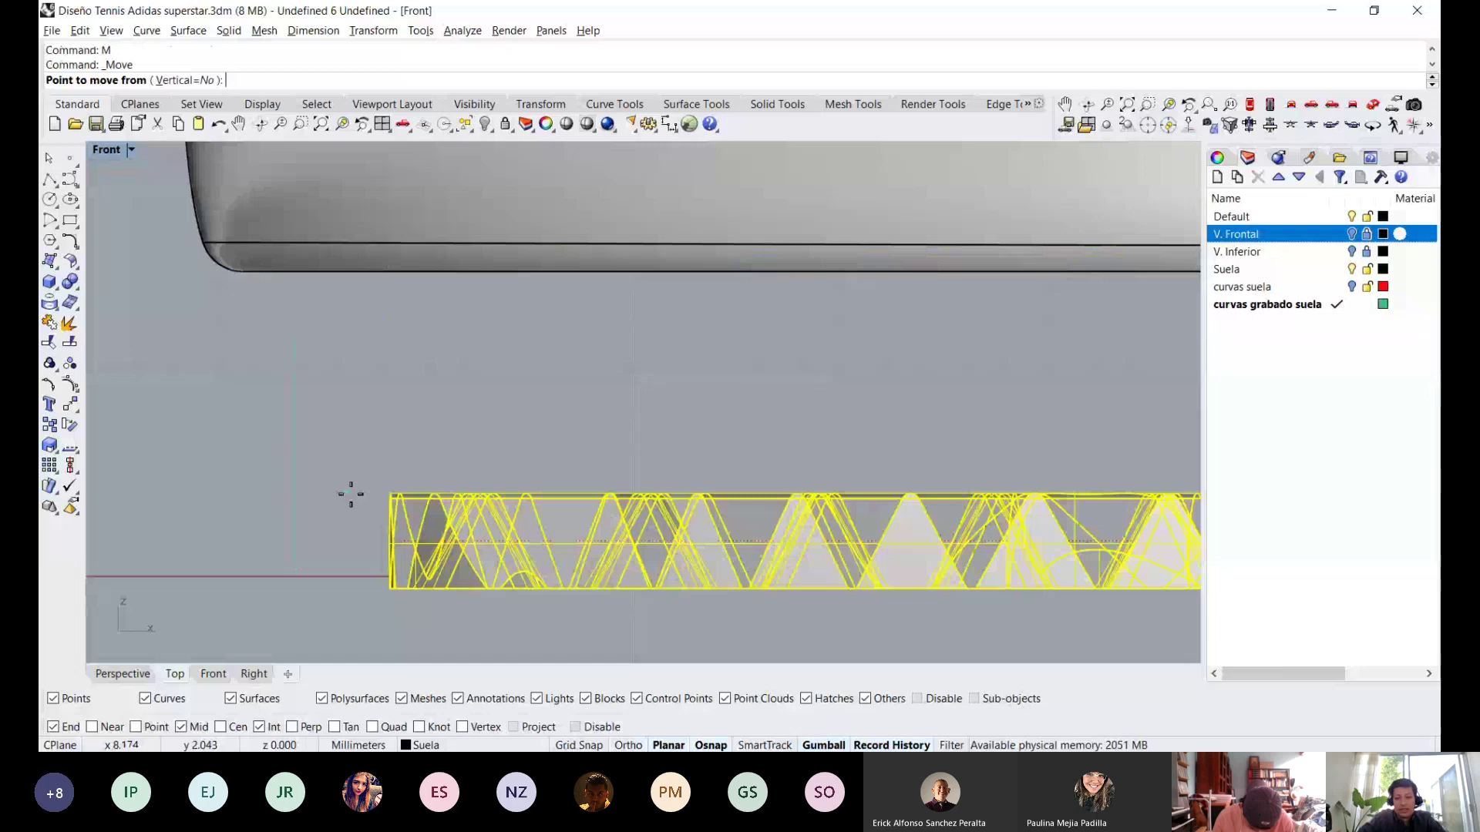
right_click_drag(231, 524, 271, 587)
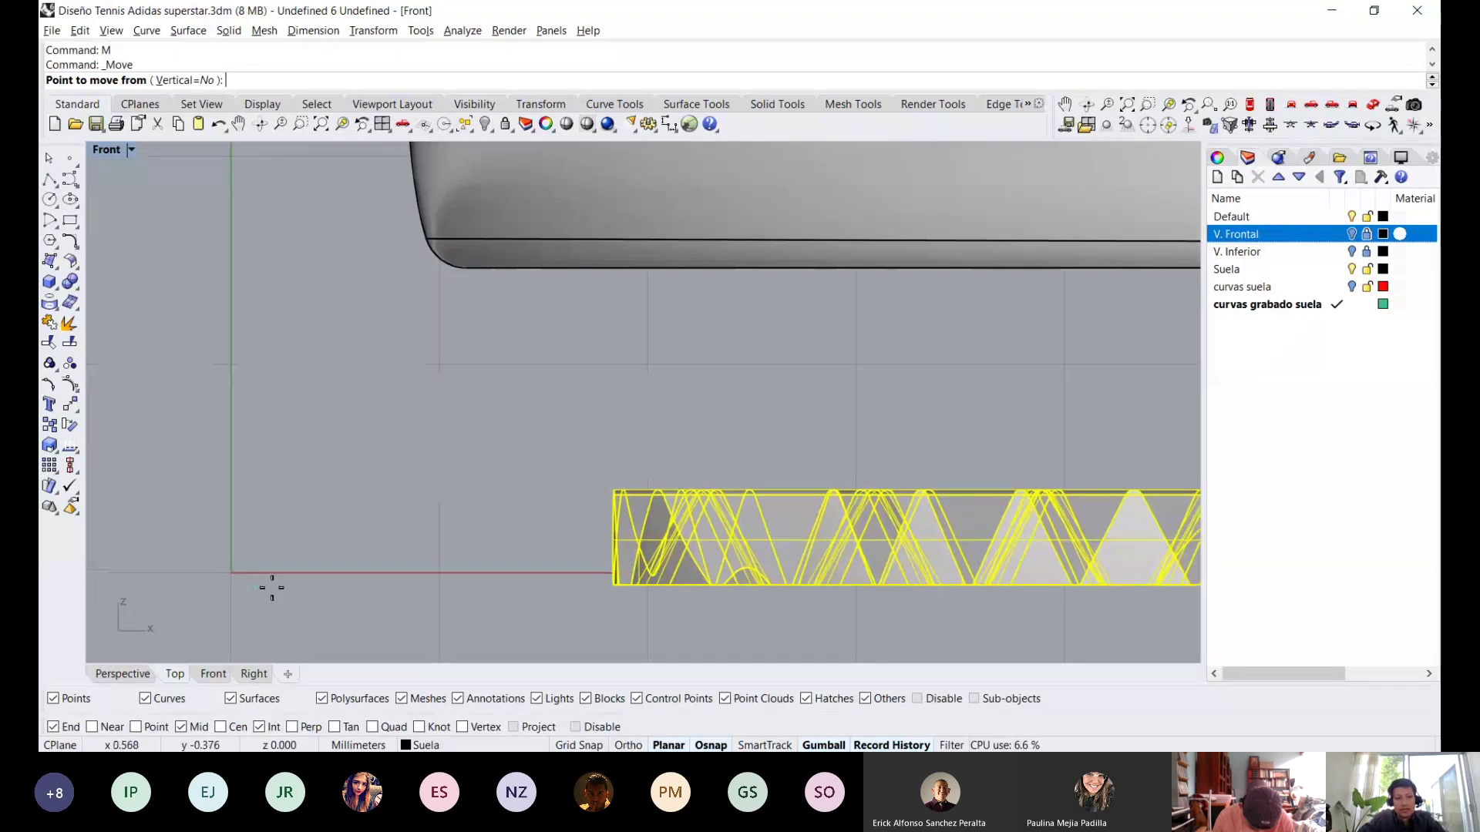
type("0")
key("Return")
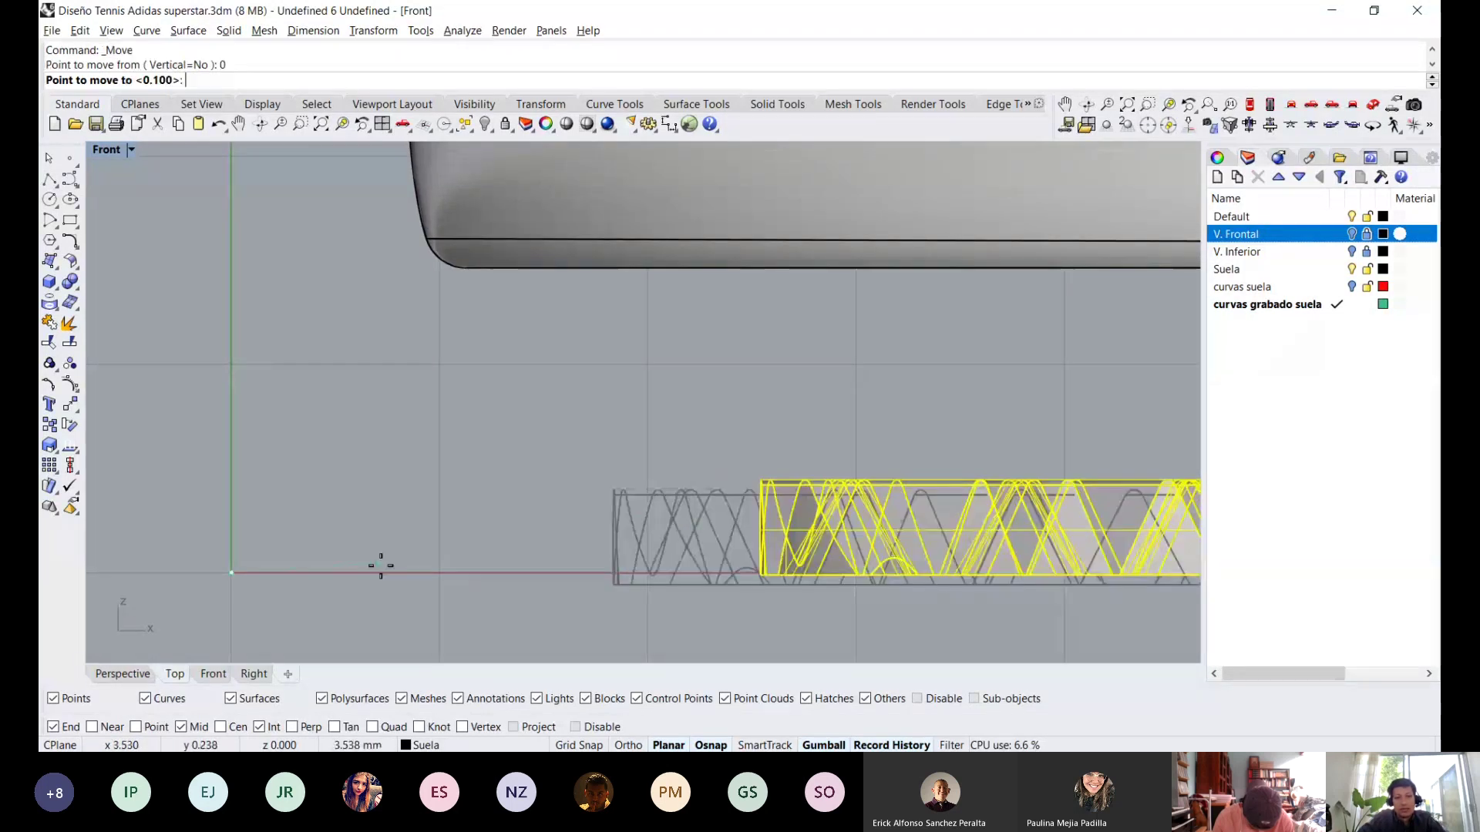
key("shift")
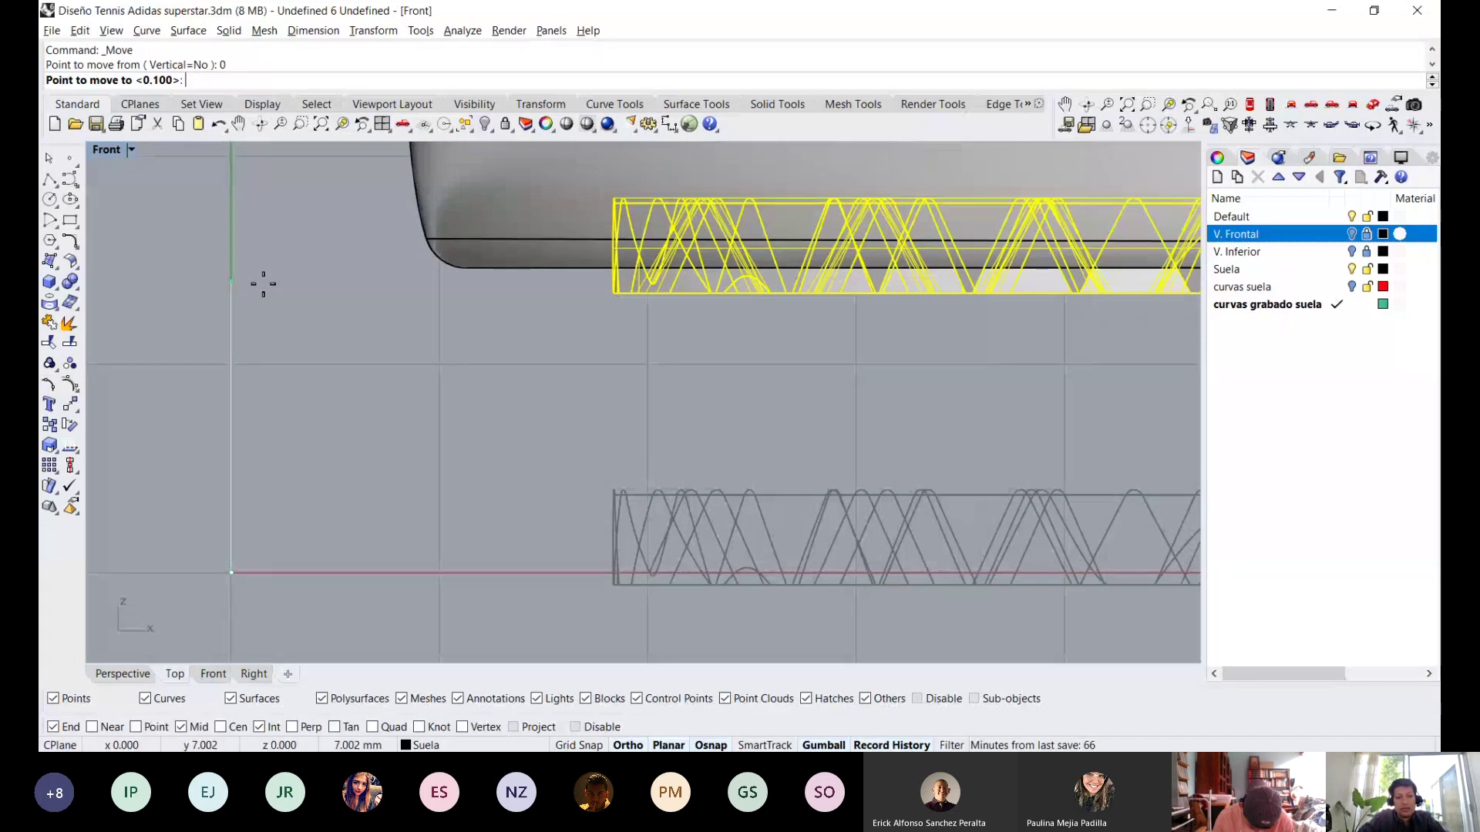
key("F8")
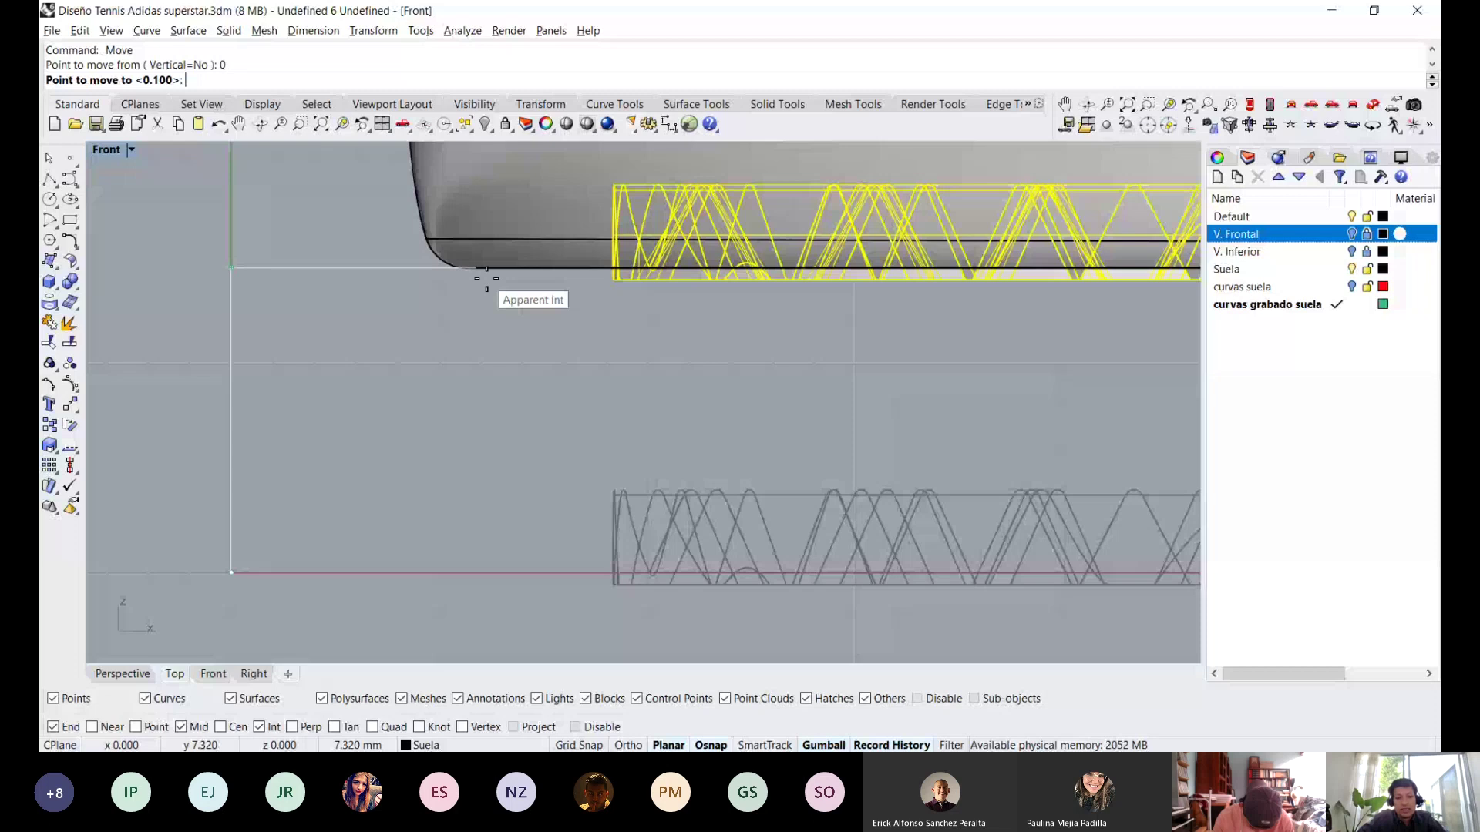
key("Escape")
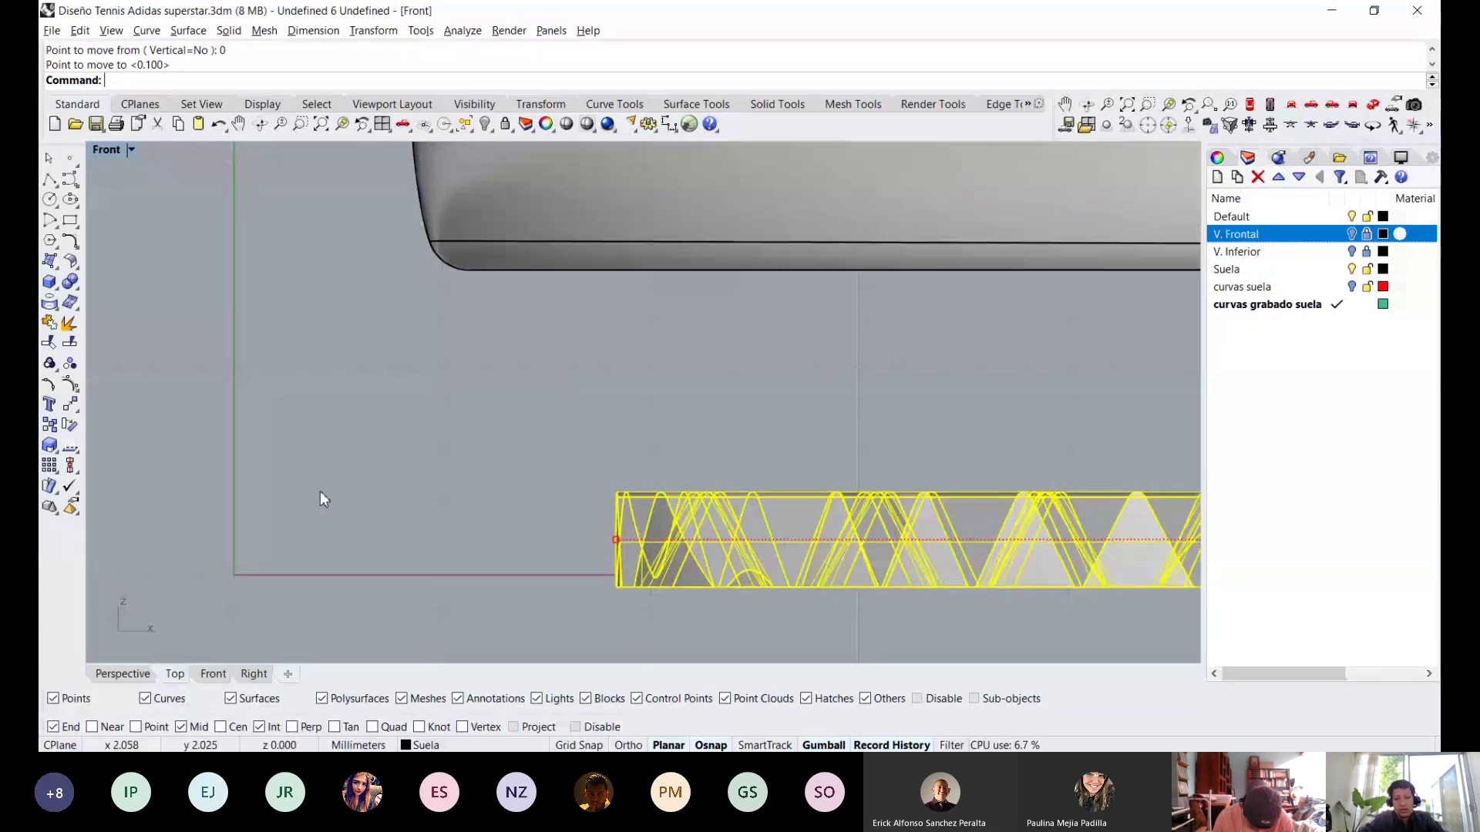
Move the original tread bars straight up about 7.32 mm from the origin, to the level of the sole body's lower edge.
type("M")
key("Return")
type("0")
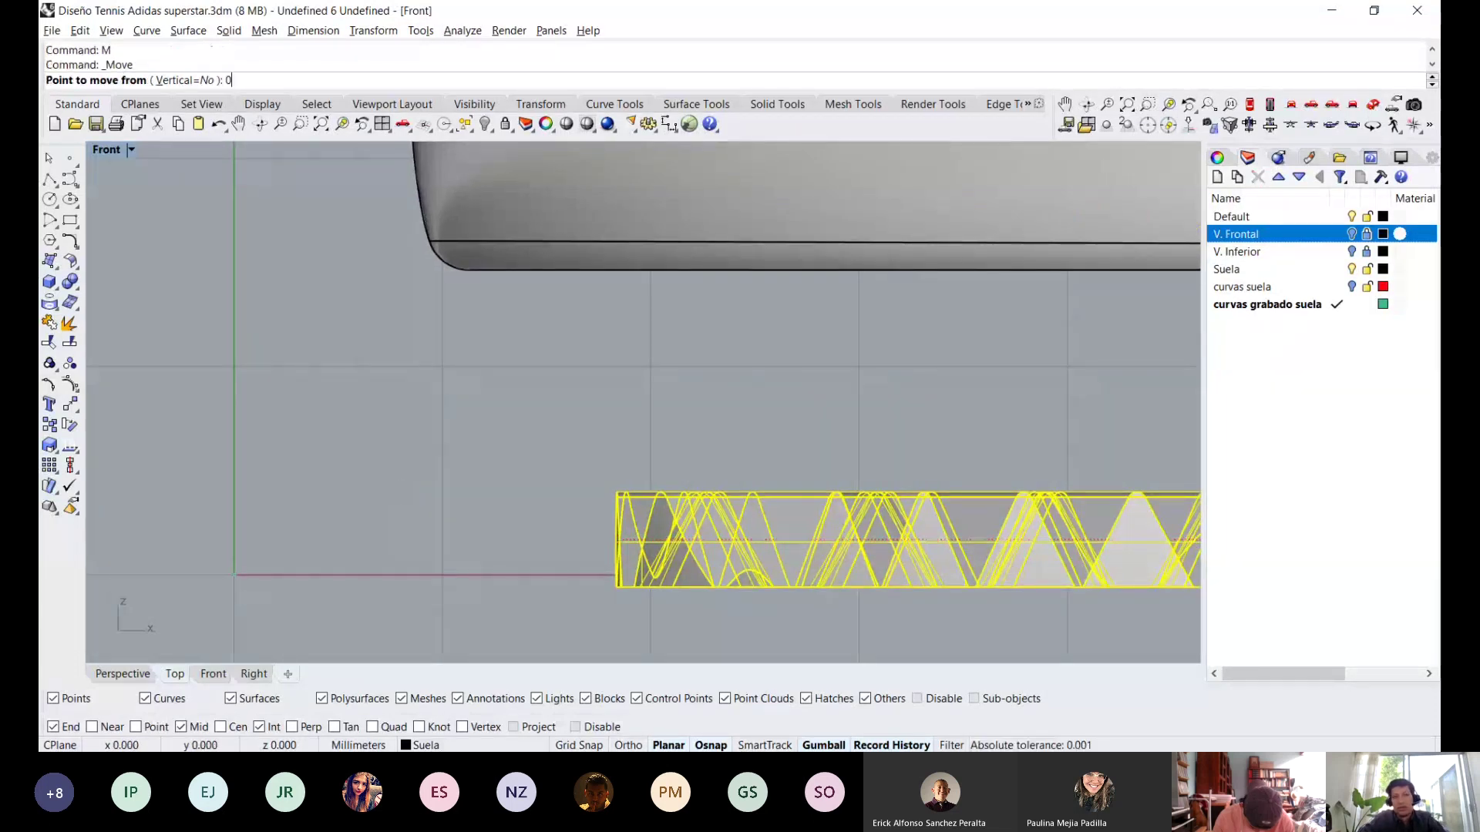
key("Return")
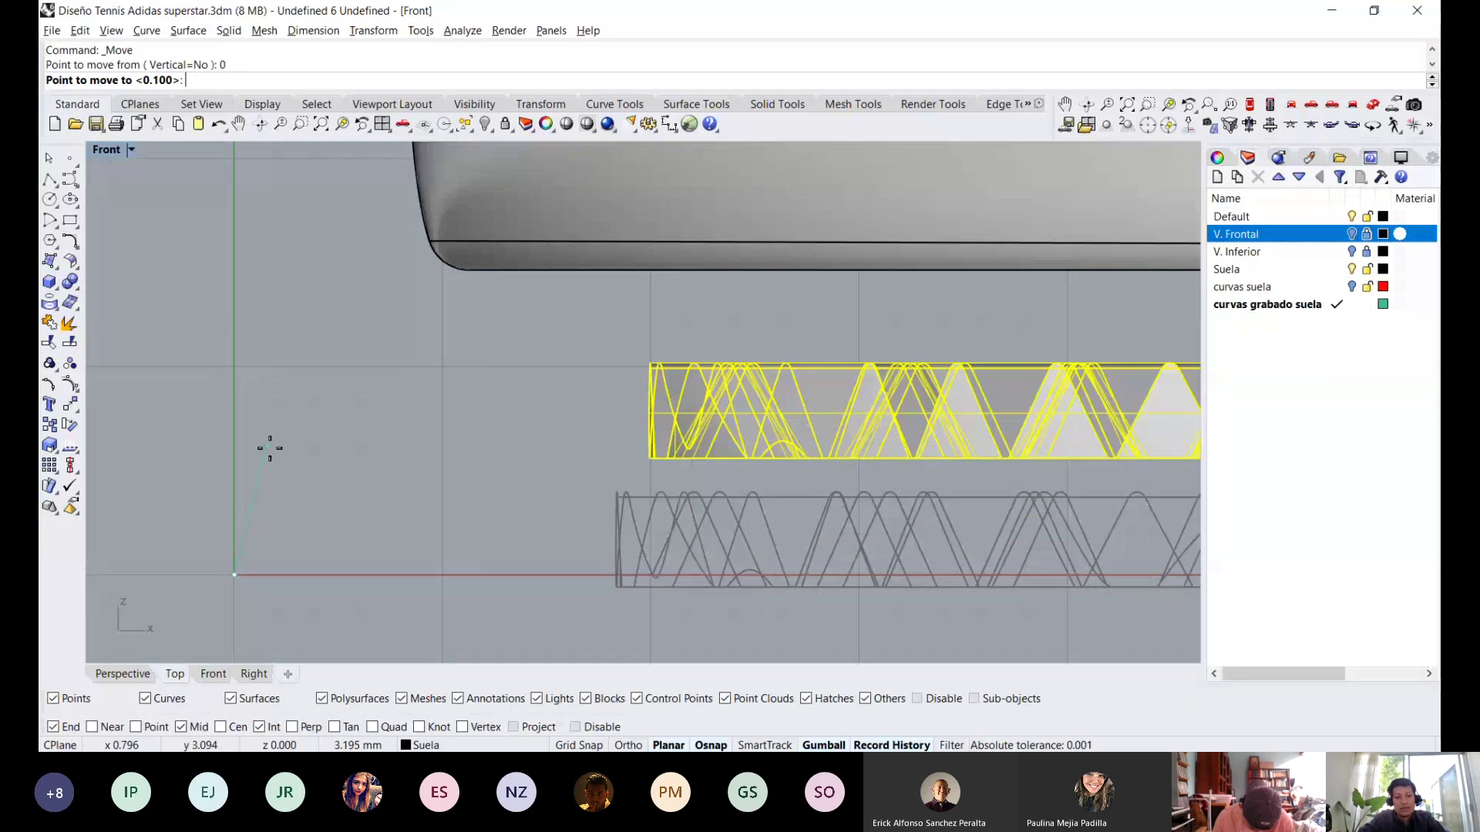
key("shift")
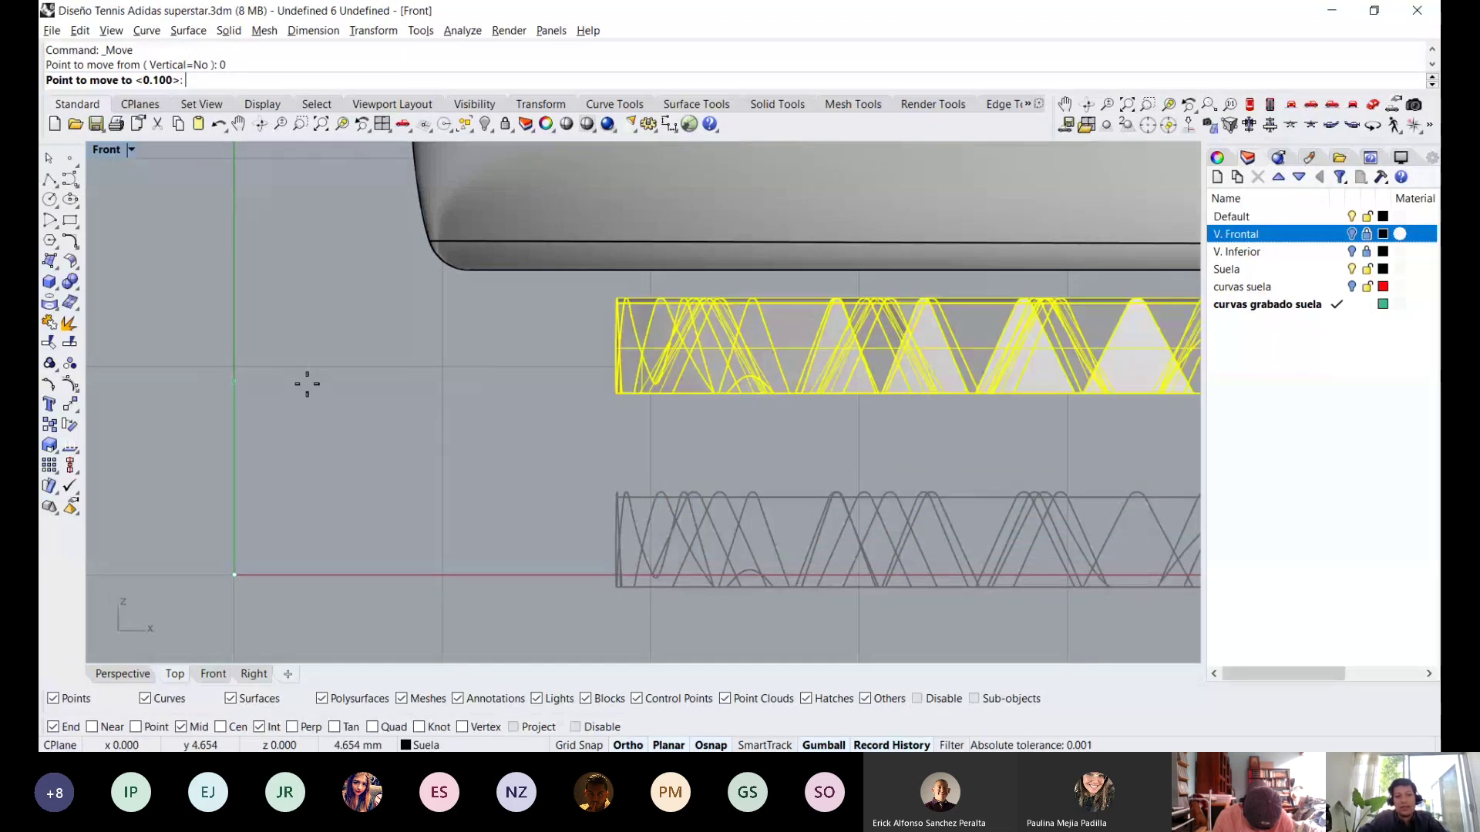
key("Tab")
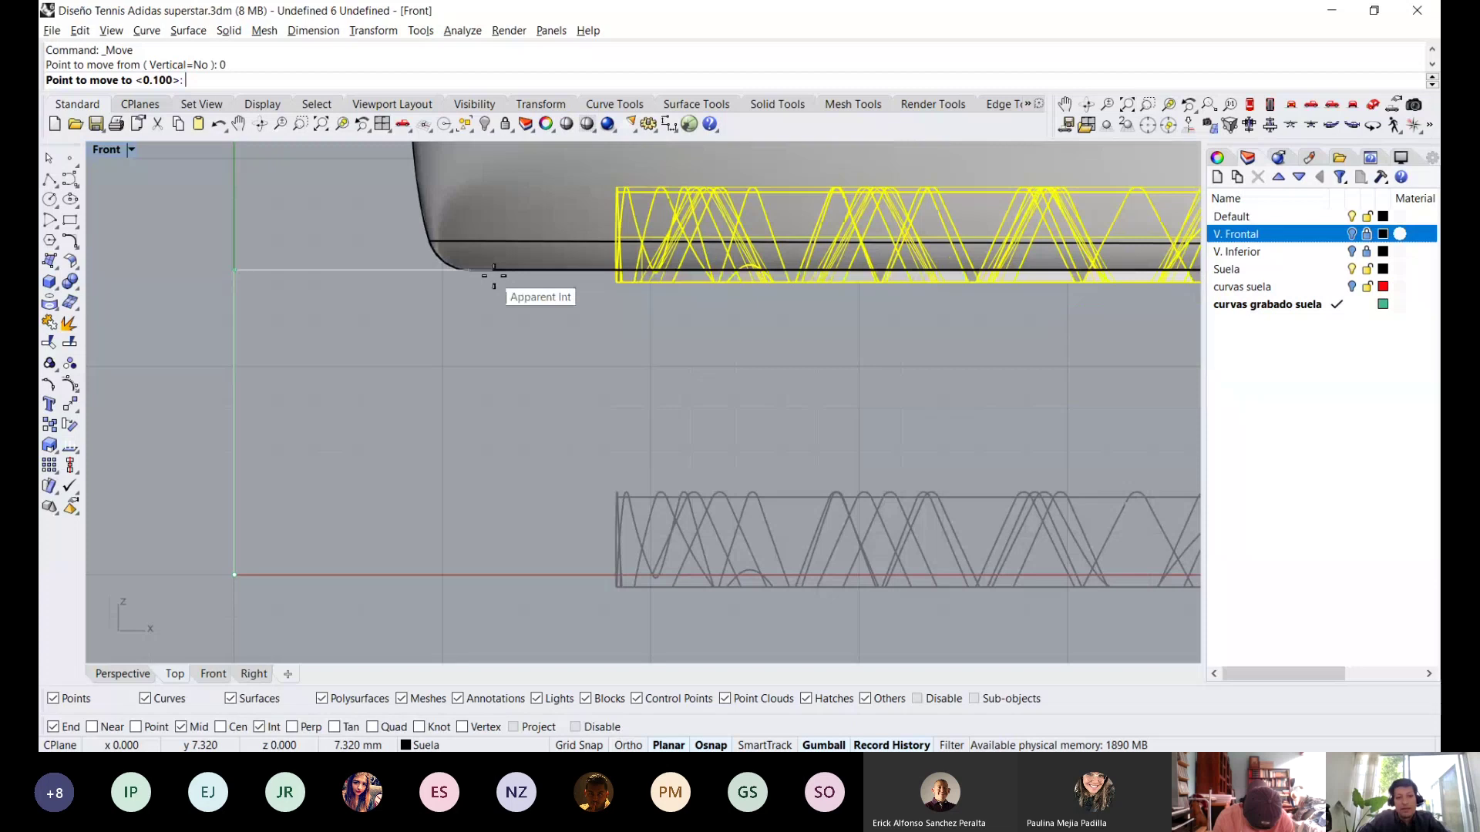
scroll(494, 278, "down", 5)
left_click(481, 410)
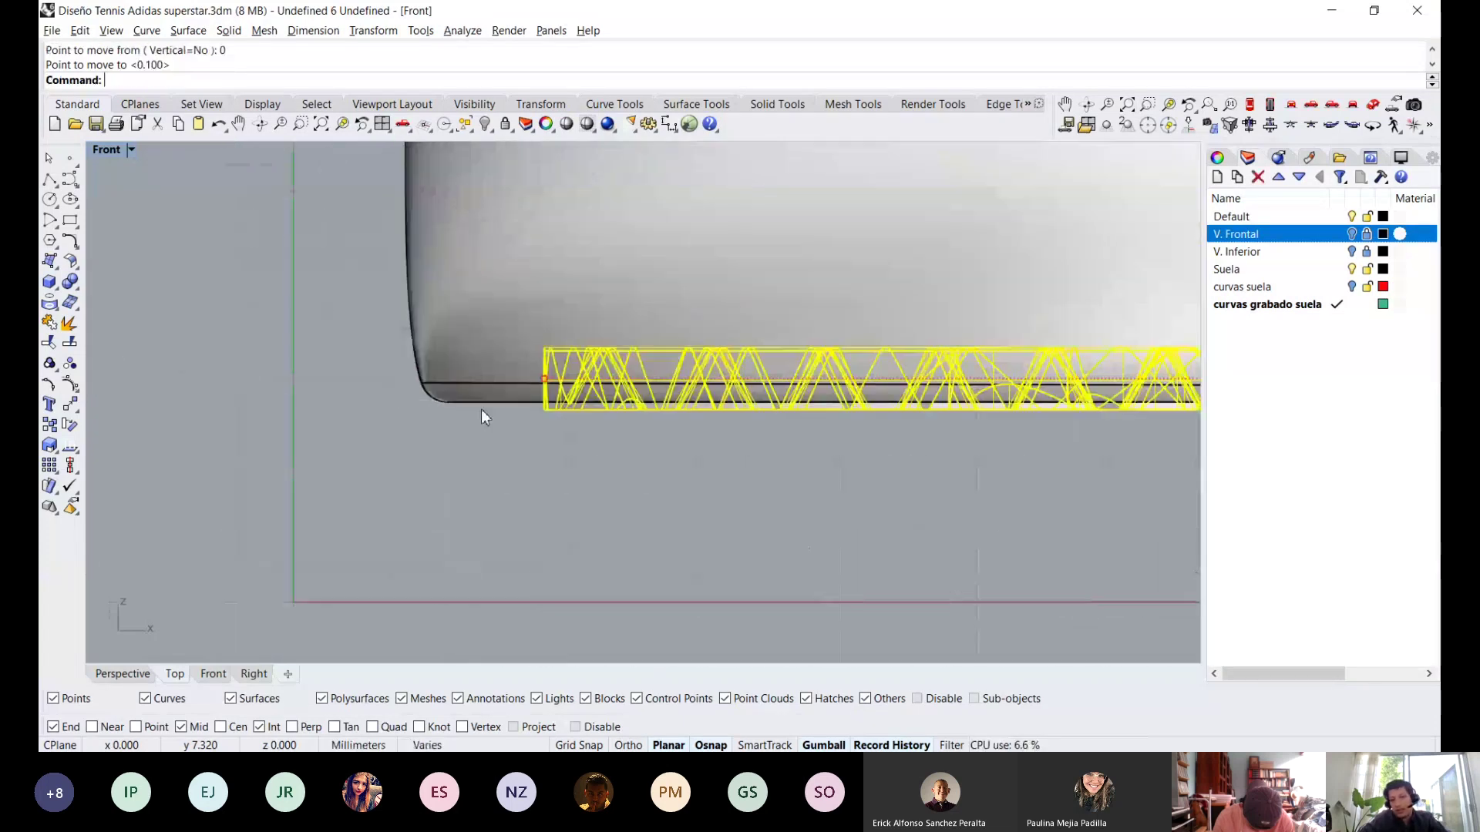
Examine how the raised tread overlaps the sole body's underside from the heel to the curved toe.
scroll(481, 417, "down", 3)
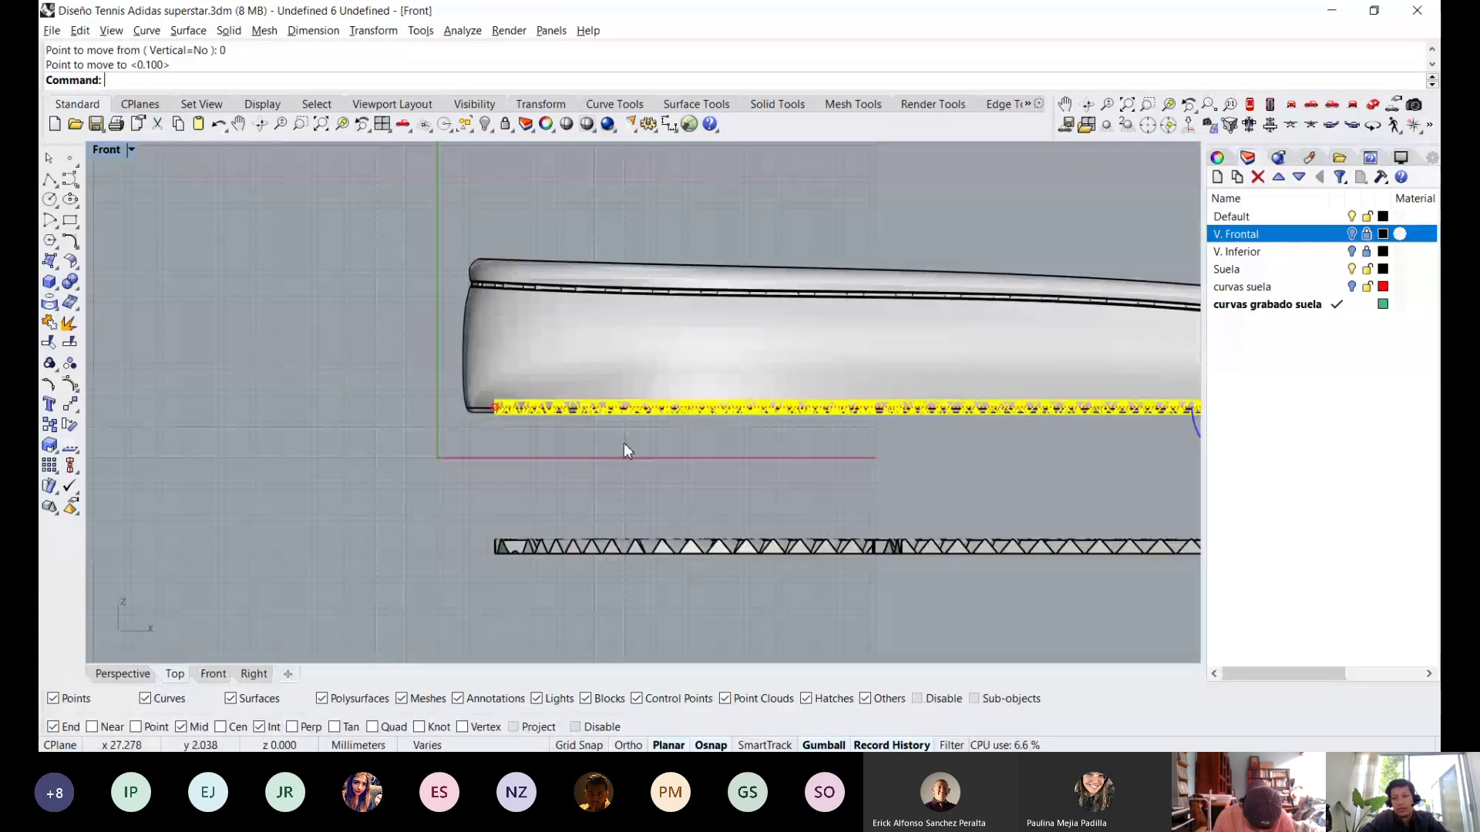
right_click_drag(964, 443, 699, 459)
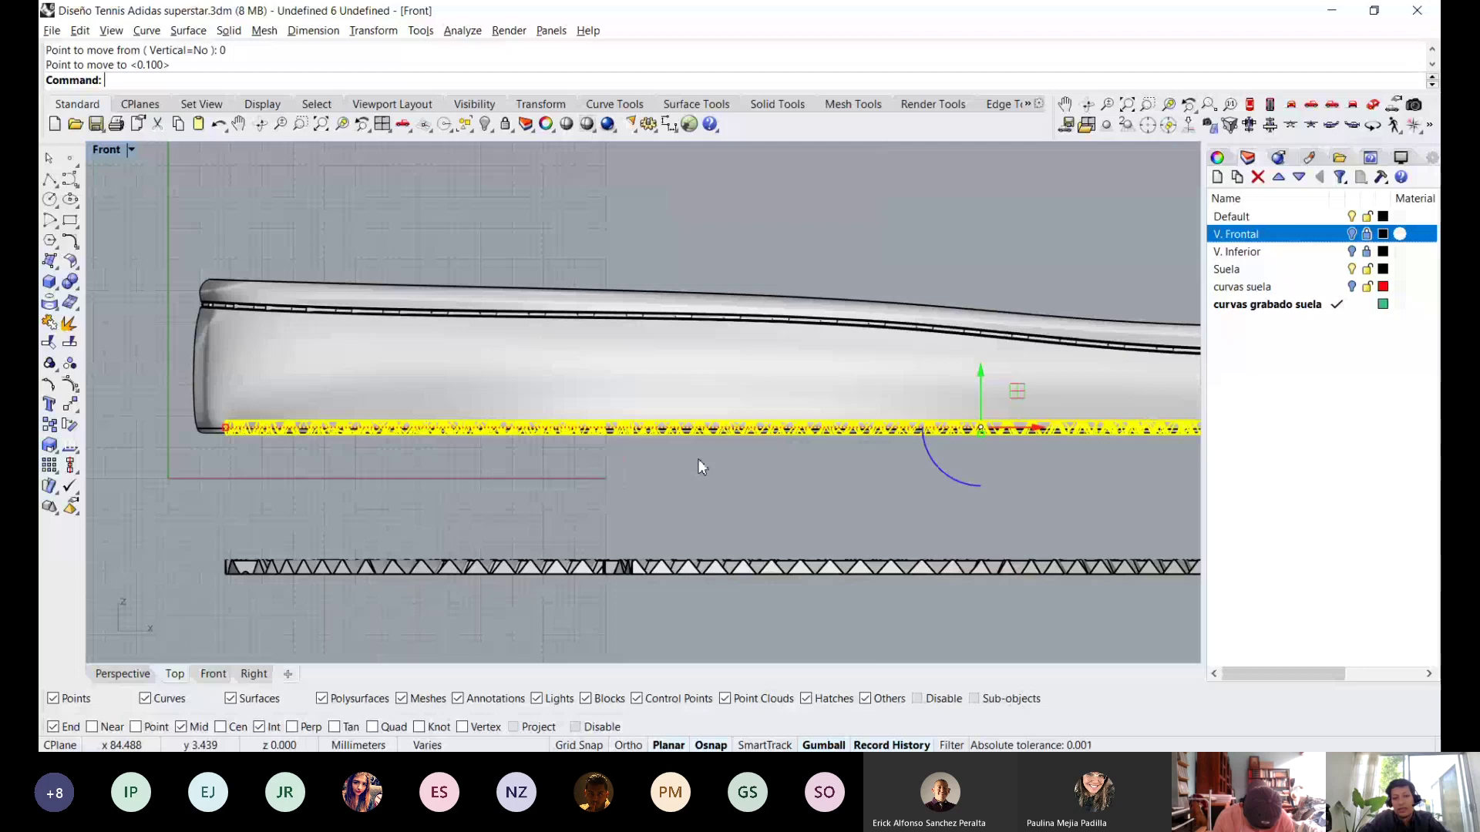
scroll(698, 459, "right", 10)
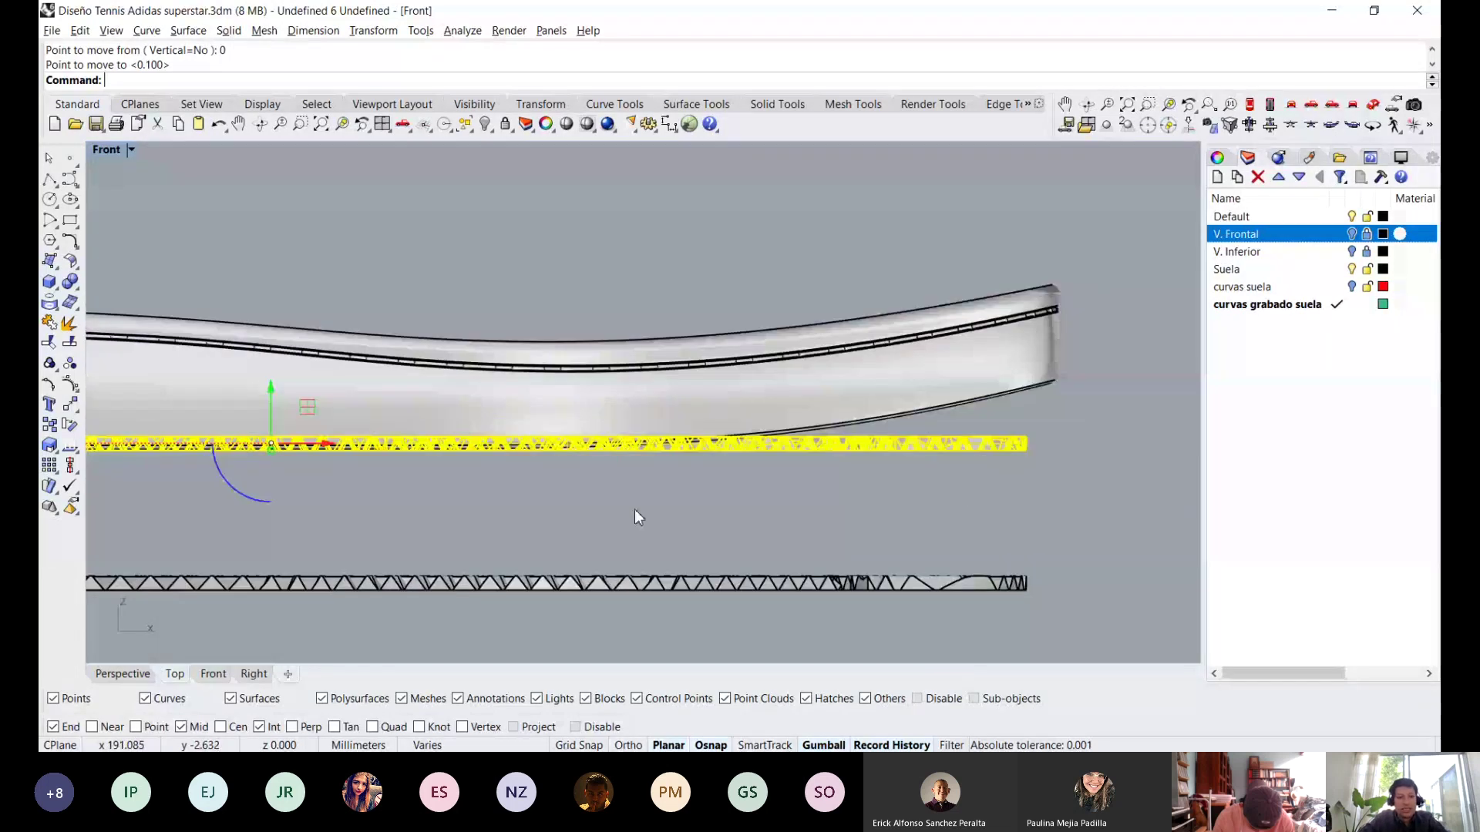
scroll(637, 516, "up", 5)
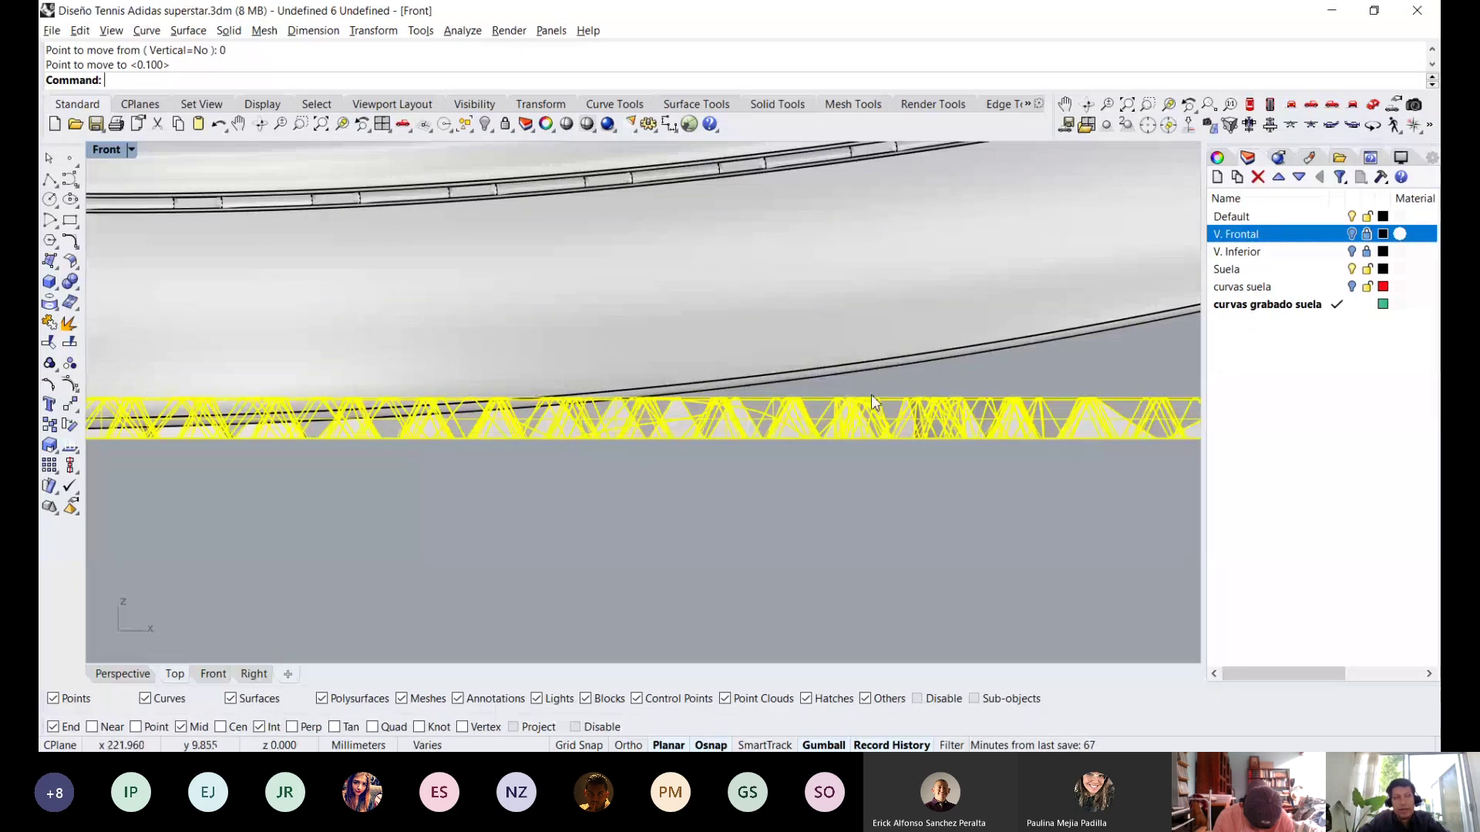
scroll(705, 415, "right", 2)
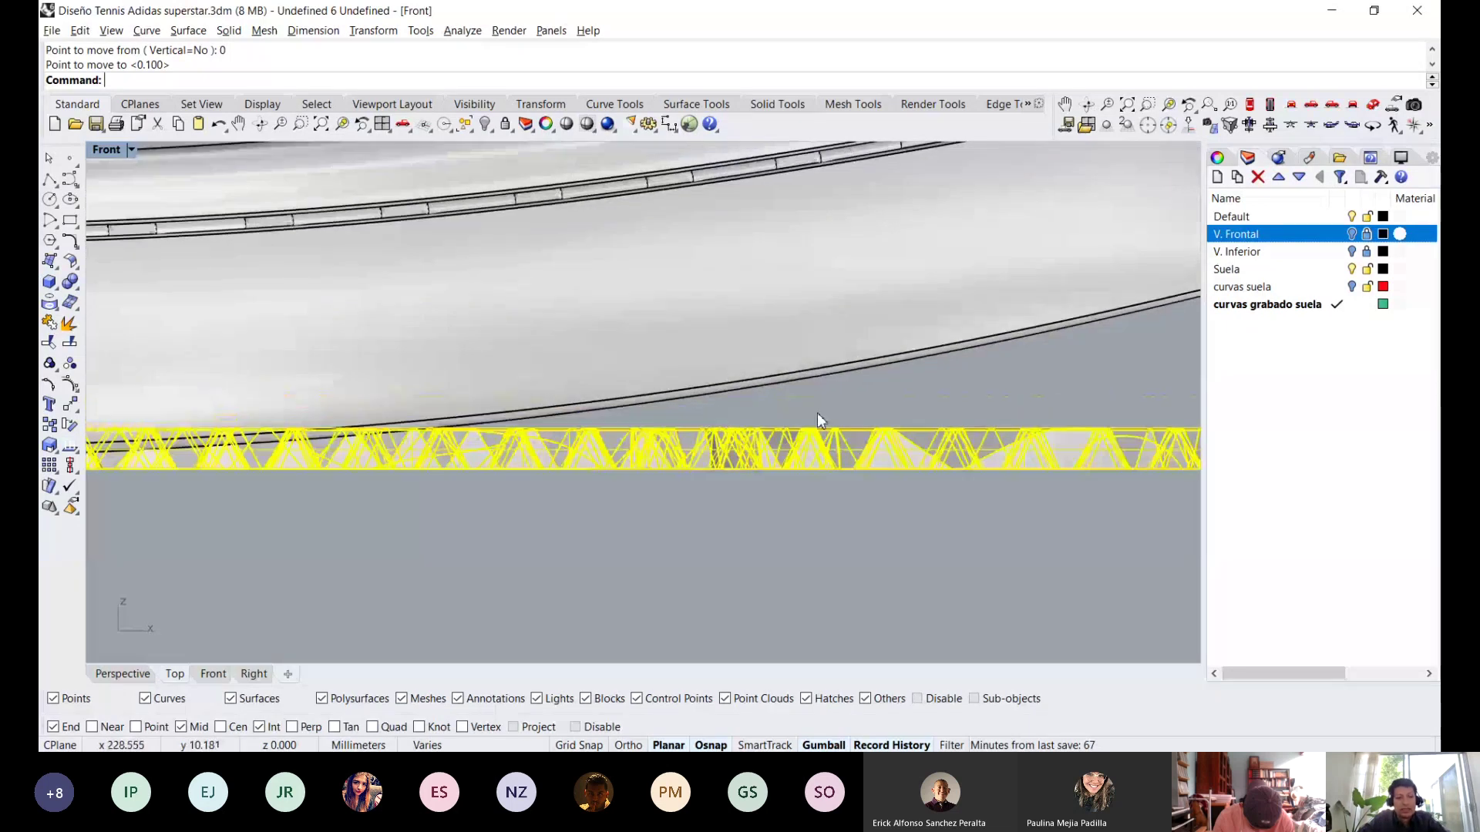
scroll(817, 413, "down", 2)
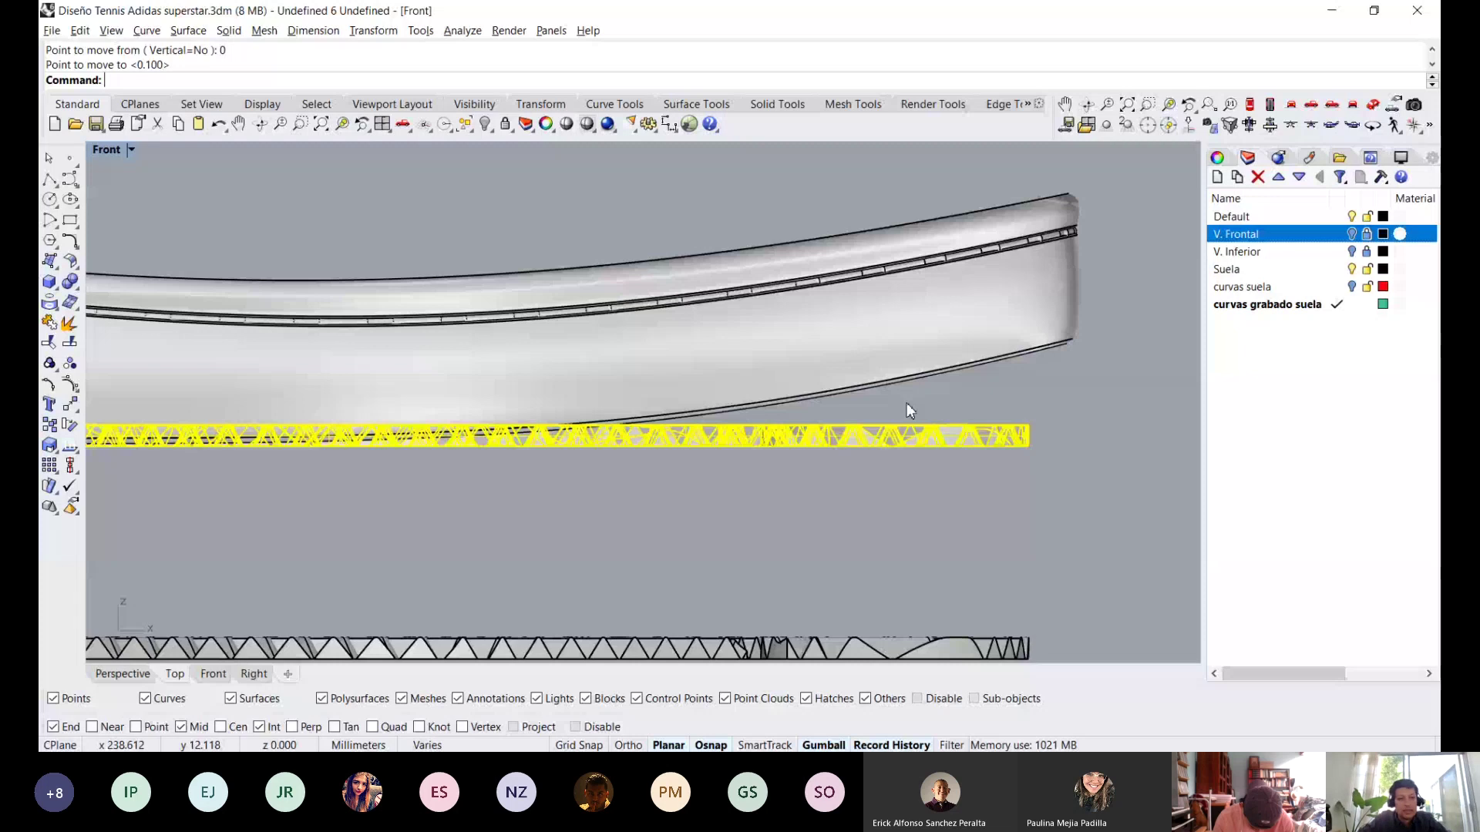
scroll(435, 427, "down", 3)
scroll(409, 441, "up", 2)
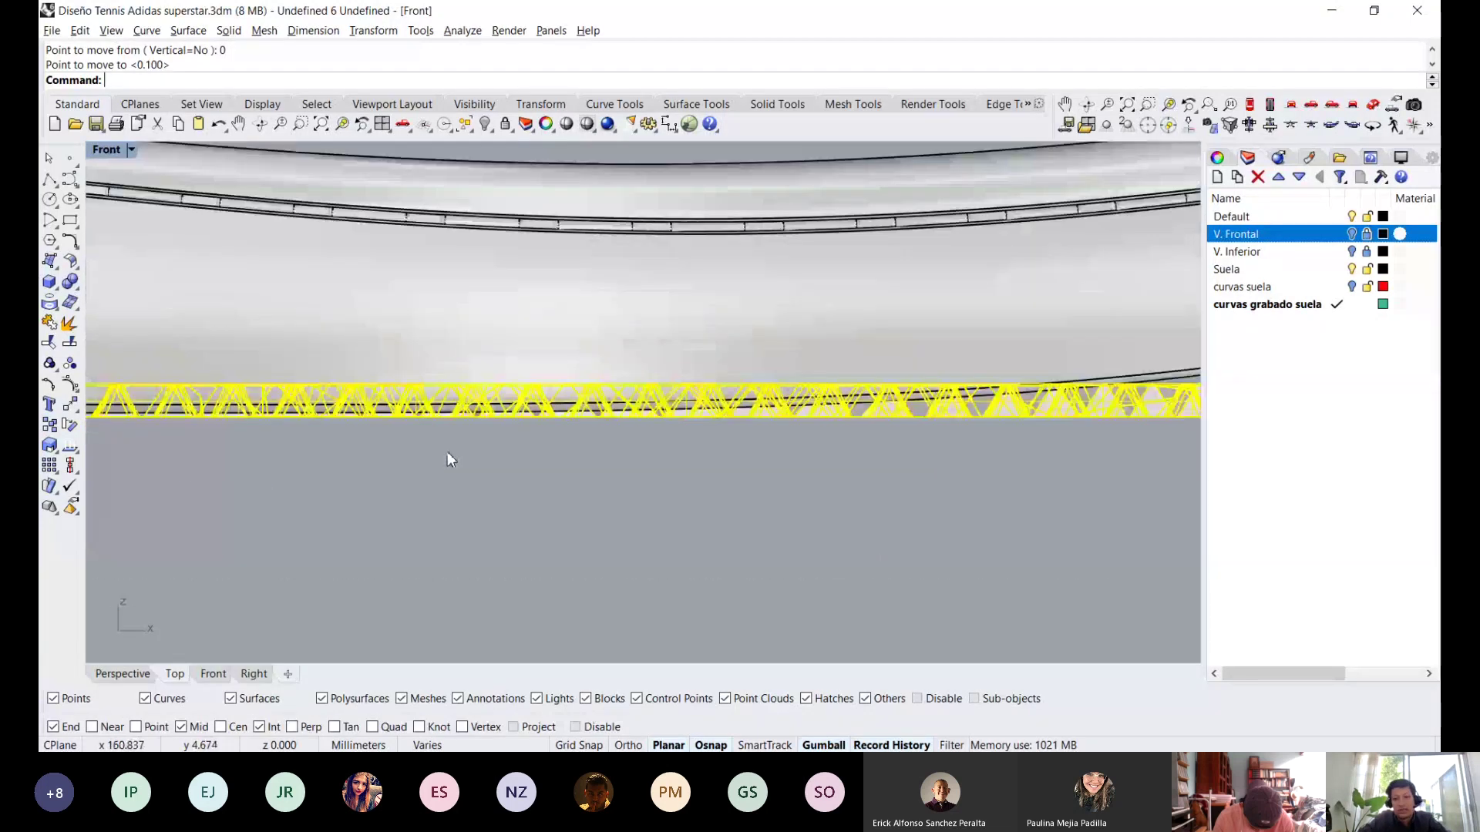
scroll(446, 454, "up", 3)
scroll(498, 383, "down", 1)
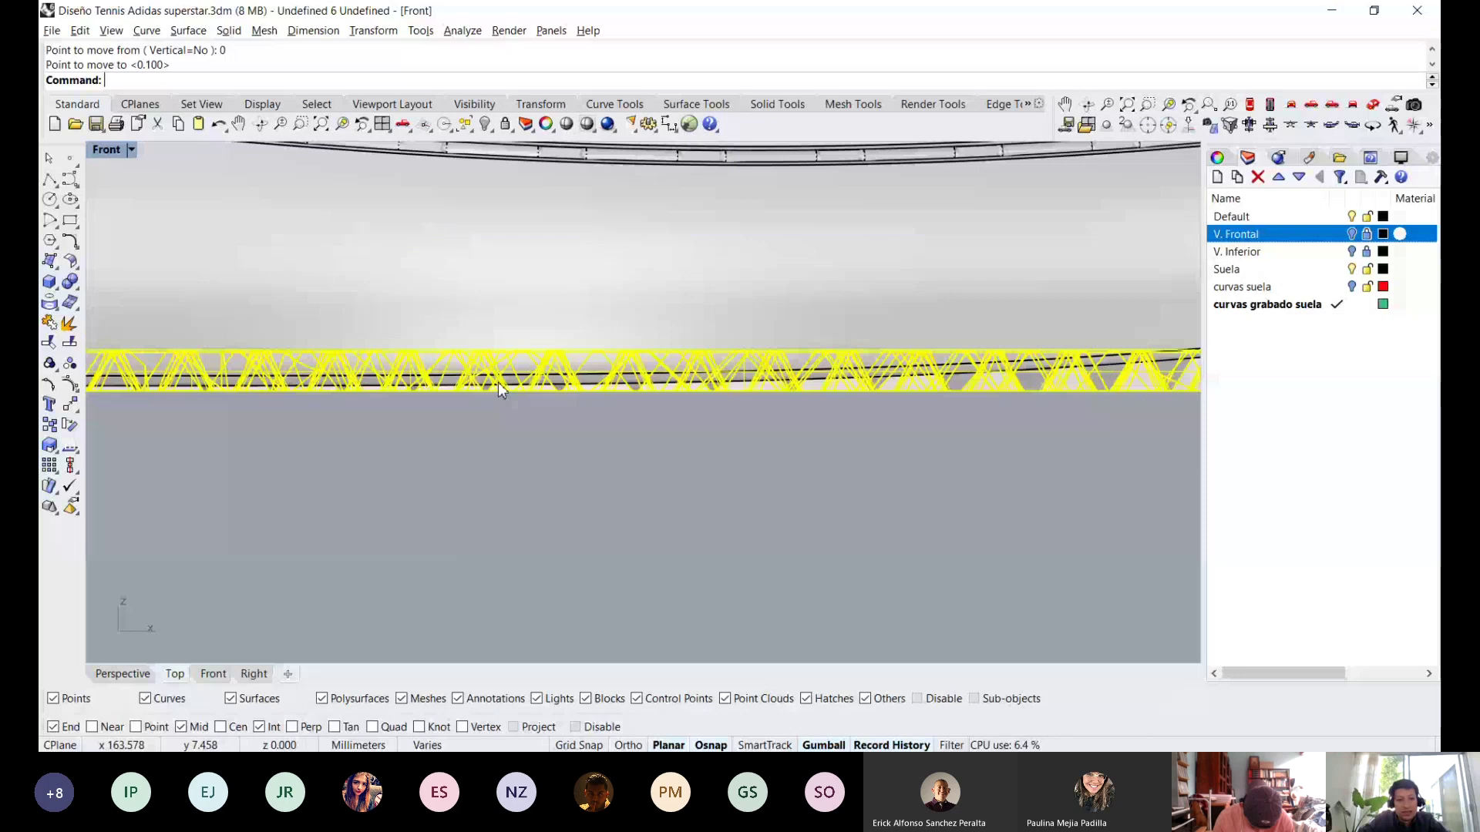
Group the raised tread bars at the sole body's underside.
scroll(498, 382, "down", 2)
key("ctrl+g")
scroll(367, 377, "down", 3)
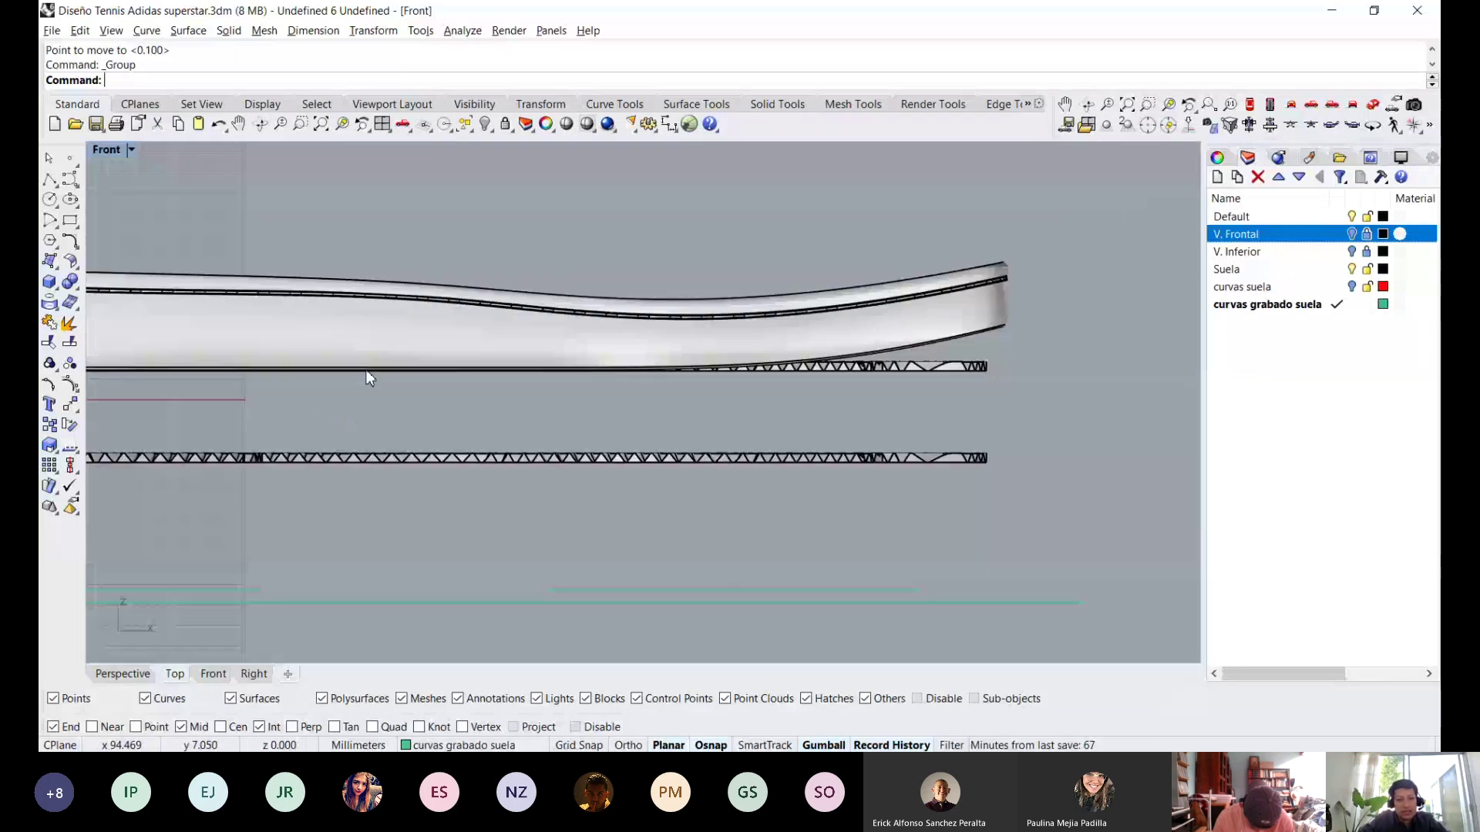
Start a Bend on the grouped tread bars at the sole body's underside, with all object snaps disabled.
left_click(365, 368)
scroll(365, 369, "up", 6)
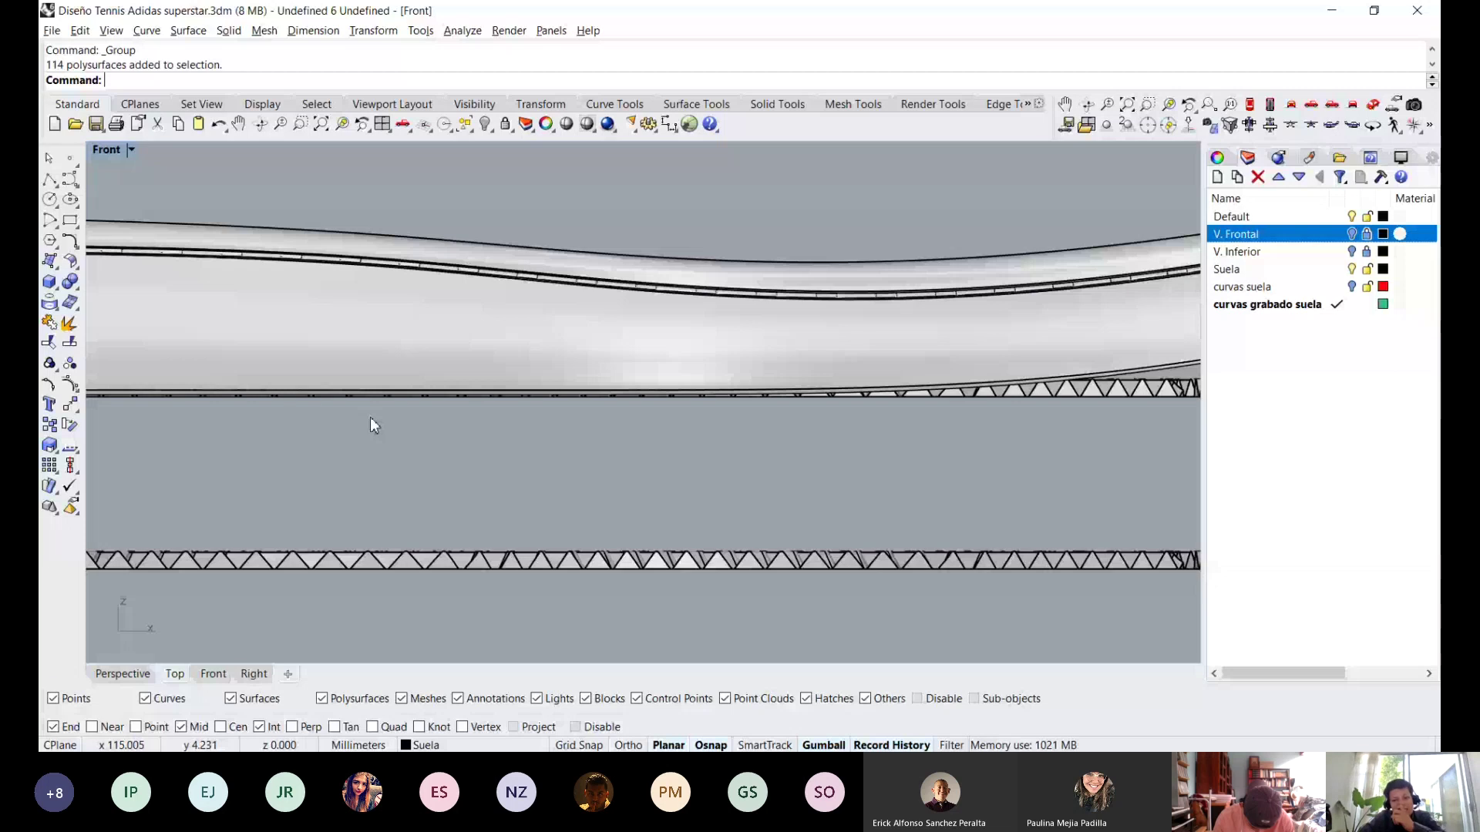
scroll(360, 407, "up", 5)
right_click_drag(243, 394, 491, 423)
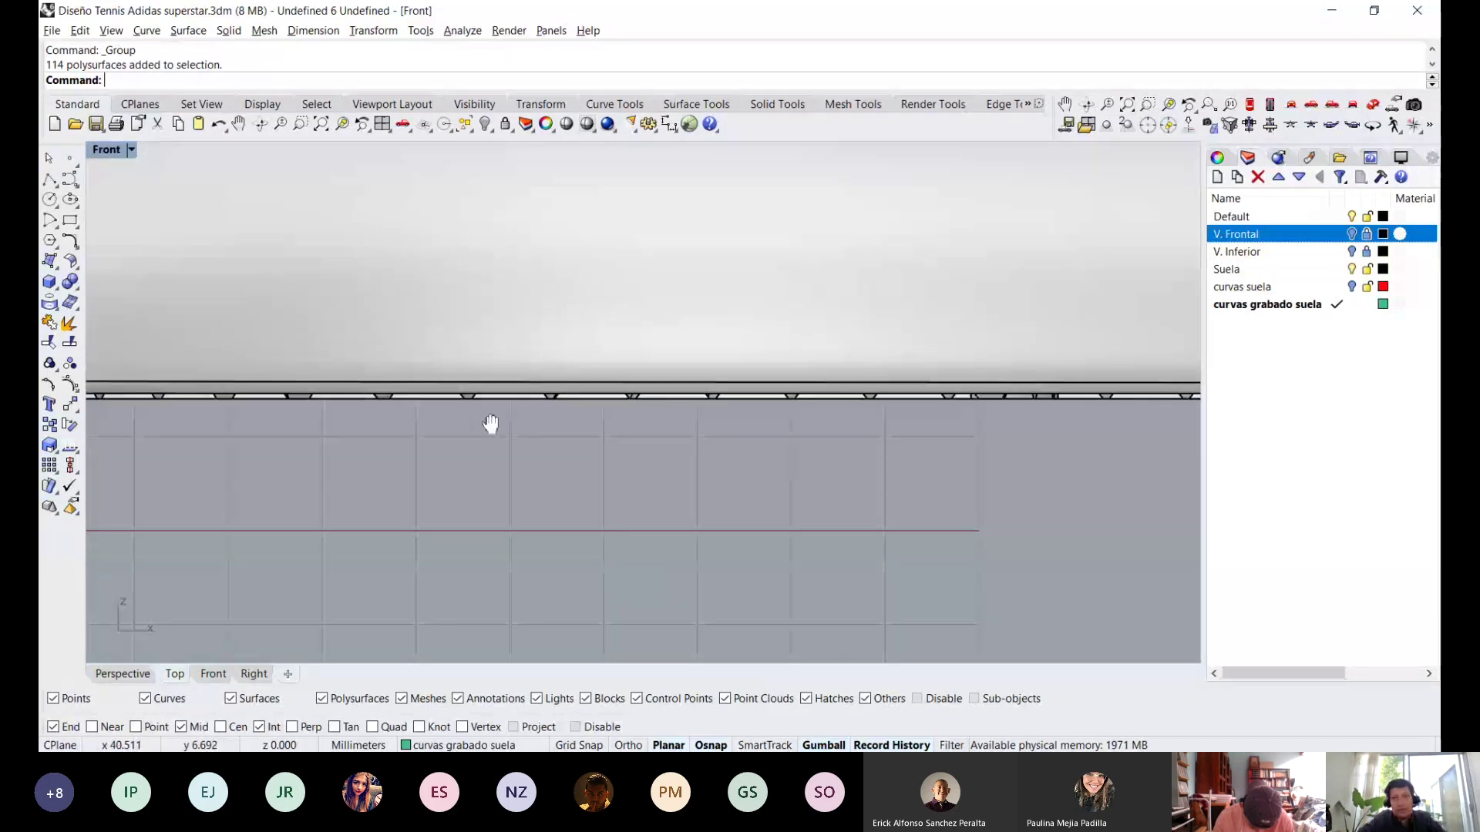
scroll(584, 474, "down", 8)
right_click_drag(1187, 416, 823, 409)
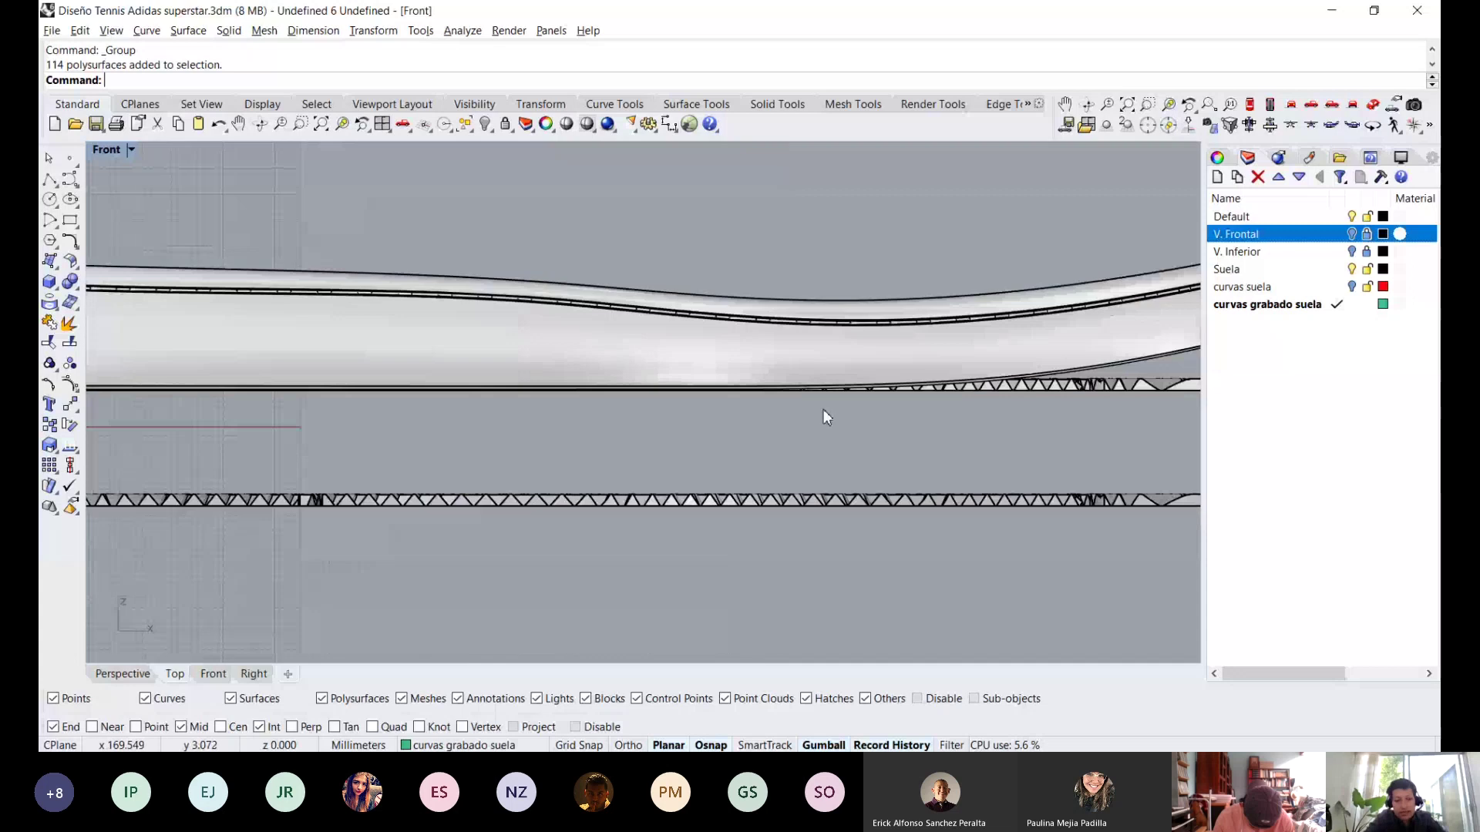
left_click(970, 394)
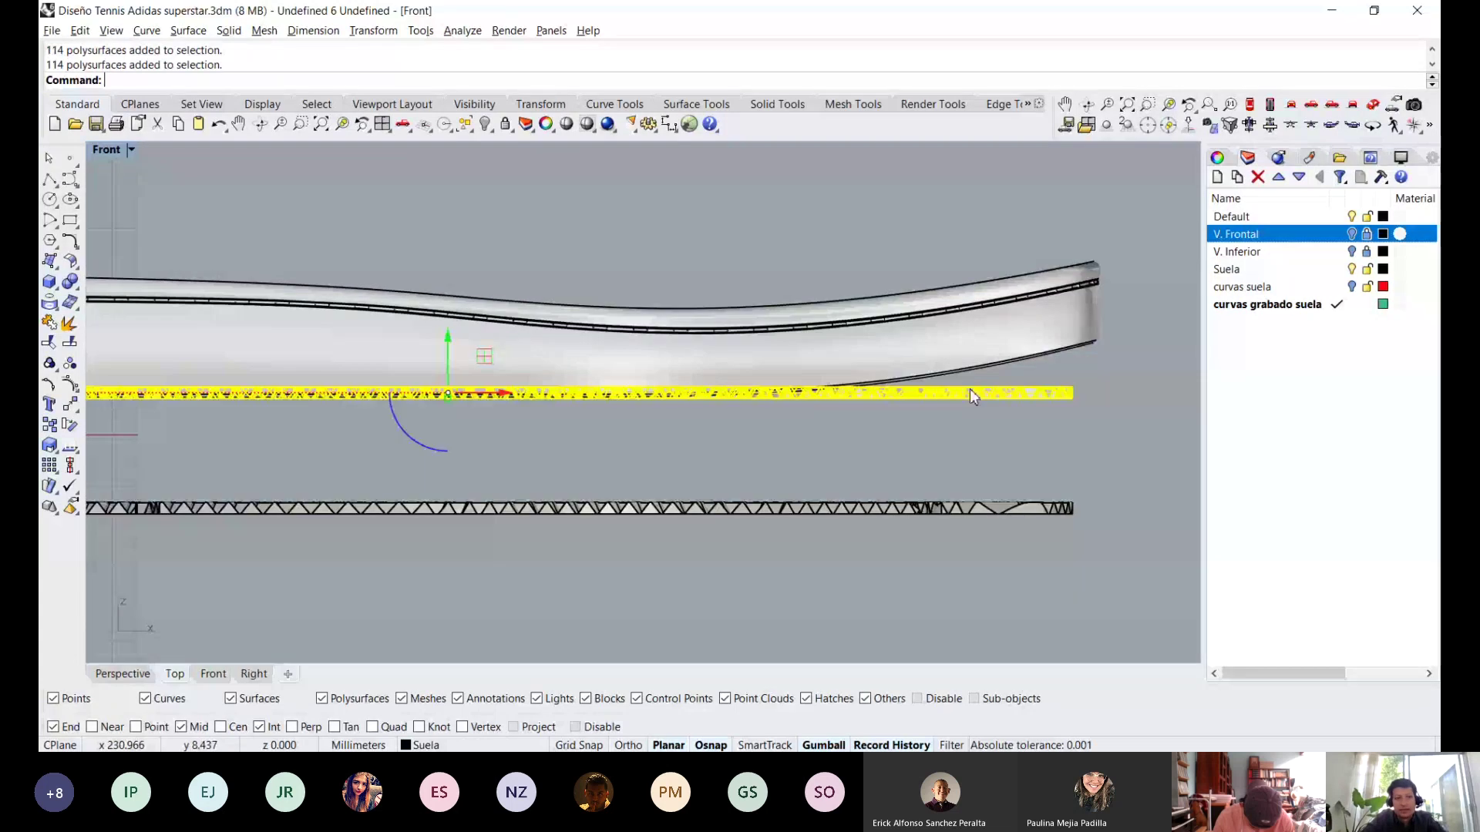
scroll(970, 389, "up", 3)
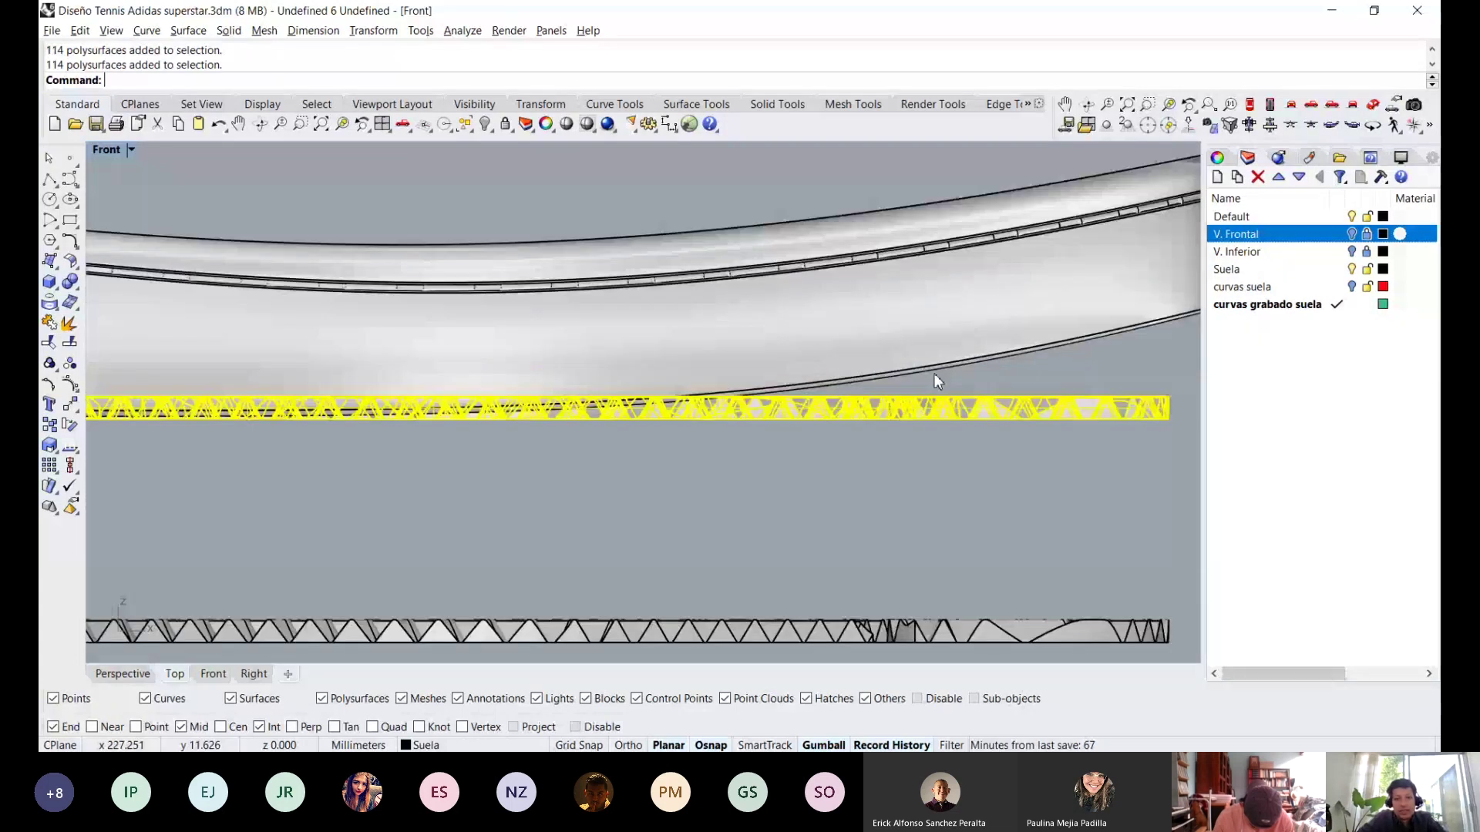
type("bend")
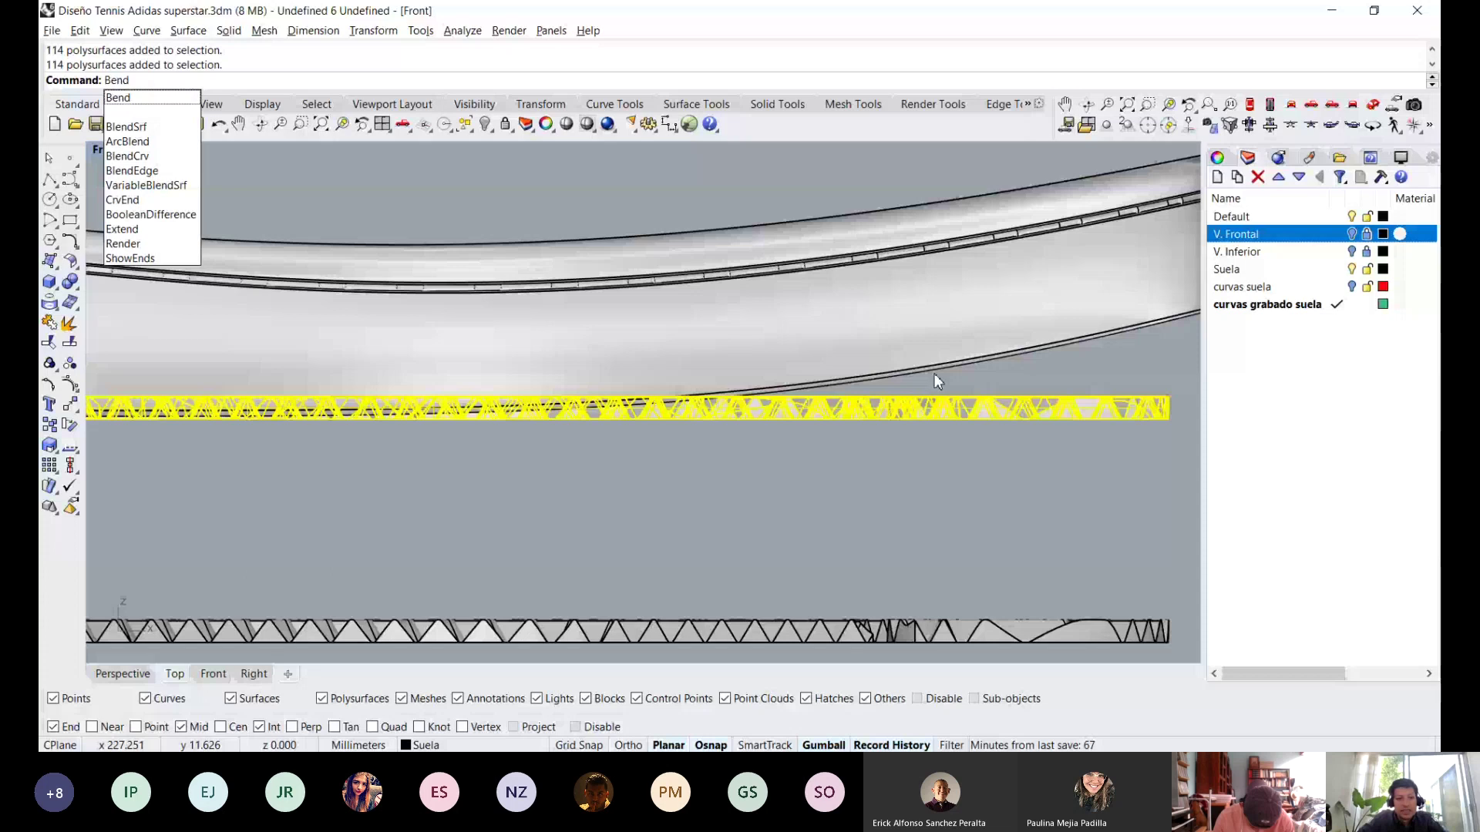
key("Return")
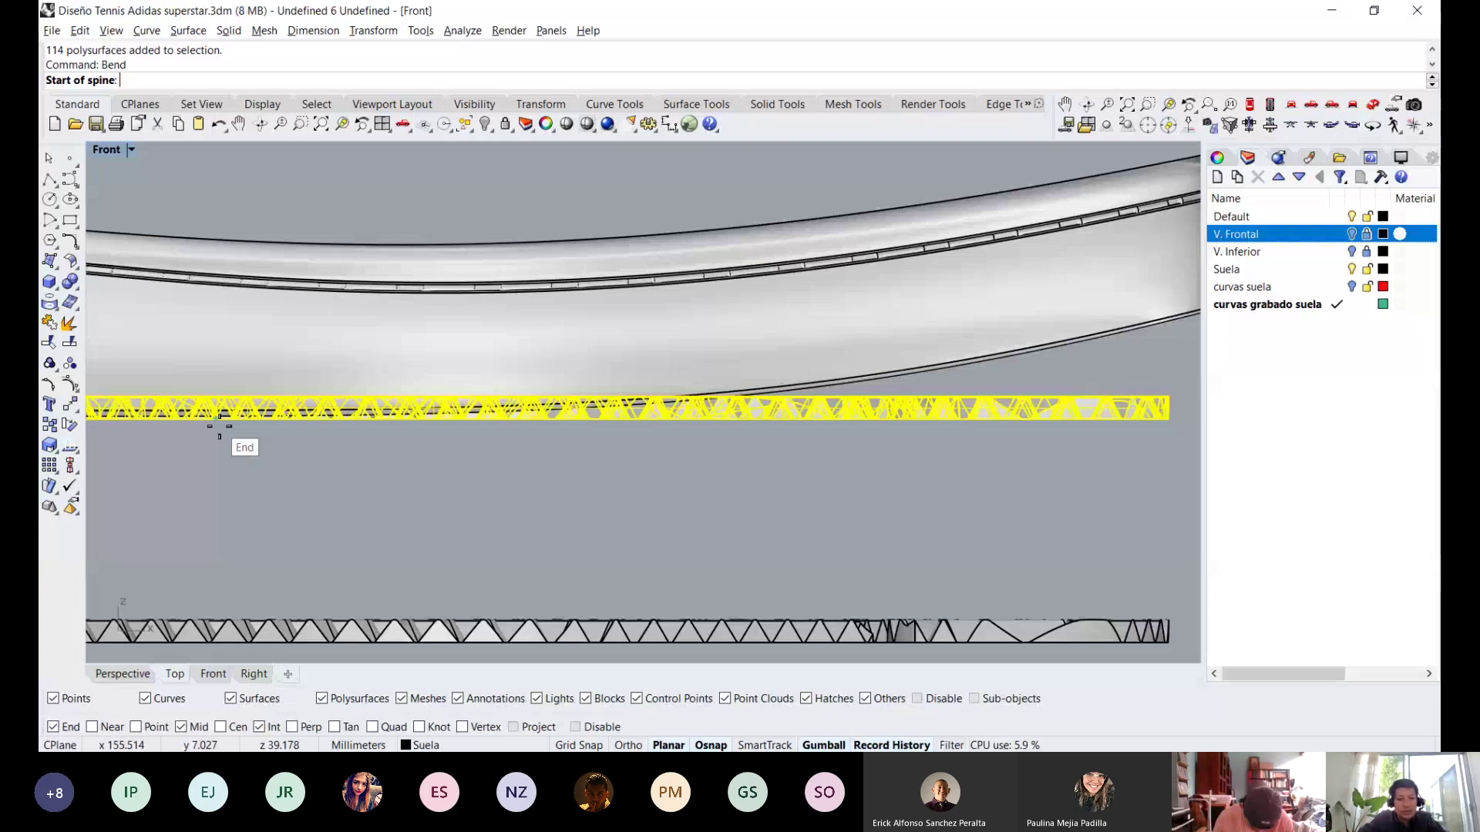
left_click(574, 726)
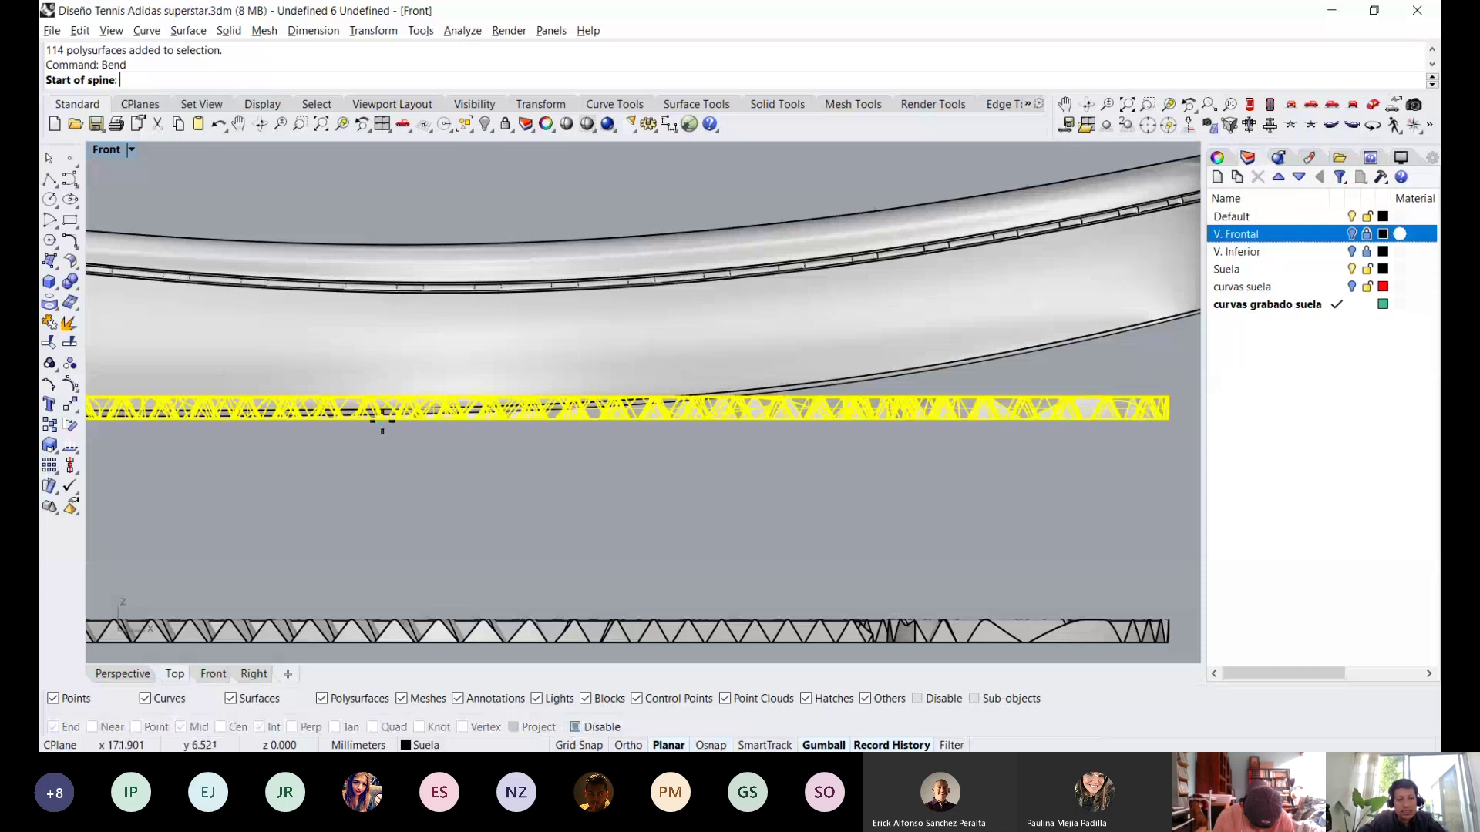
Try to bend the tread's toe end upward along a horizontal spine about 110 mm long, running past the toe.
scroll(382, 420, "up", 3)
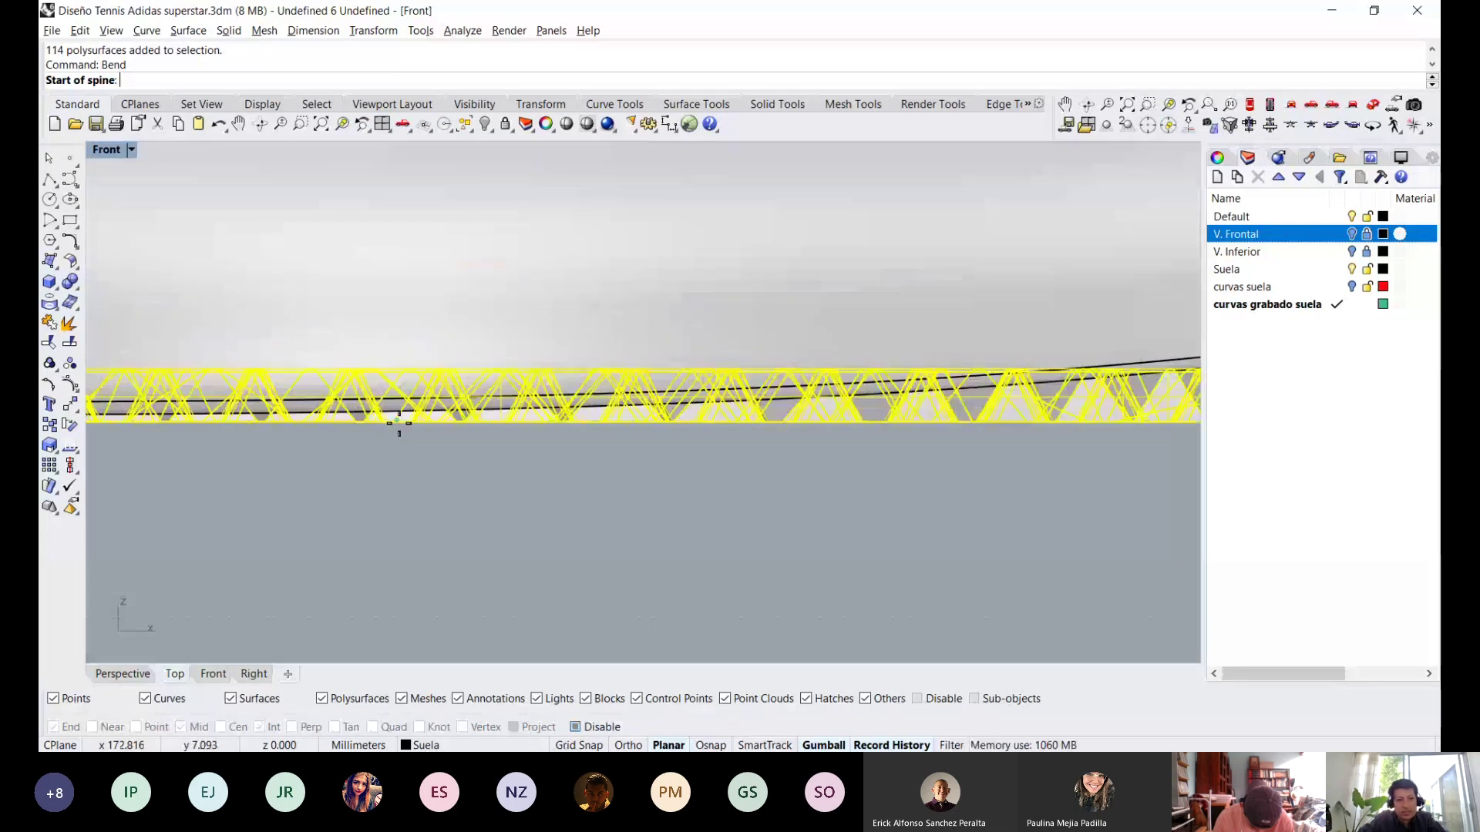
scroll(357, 446, "up", 2)
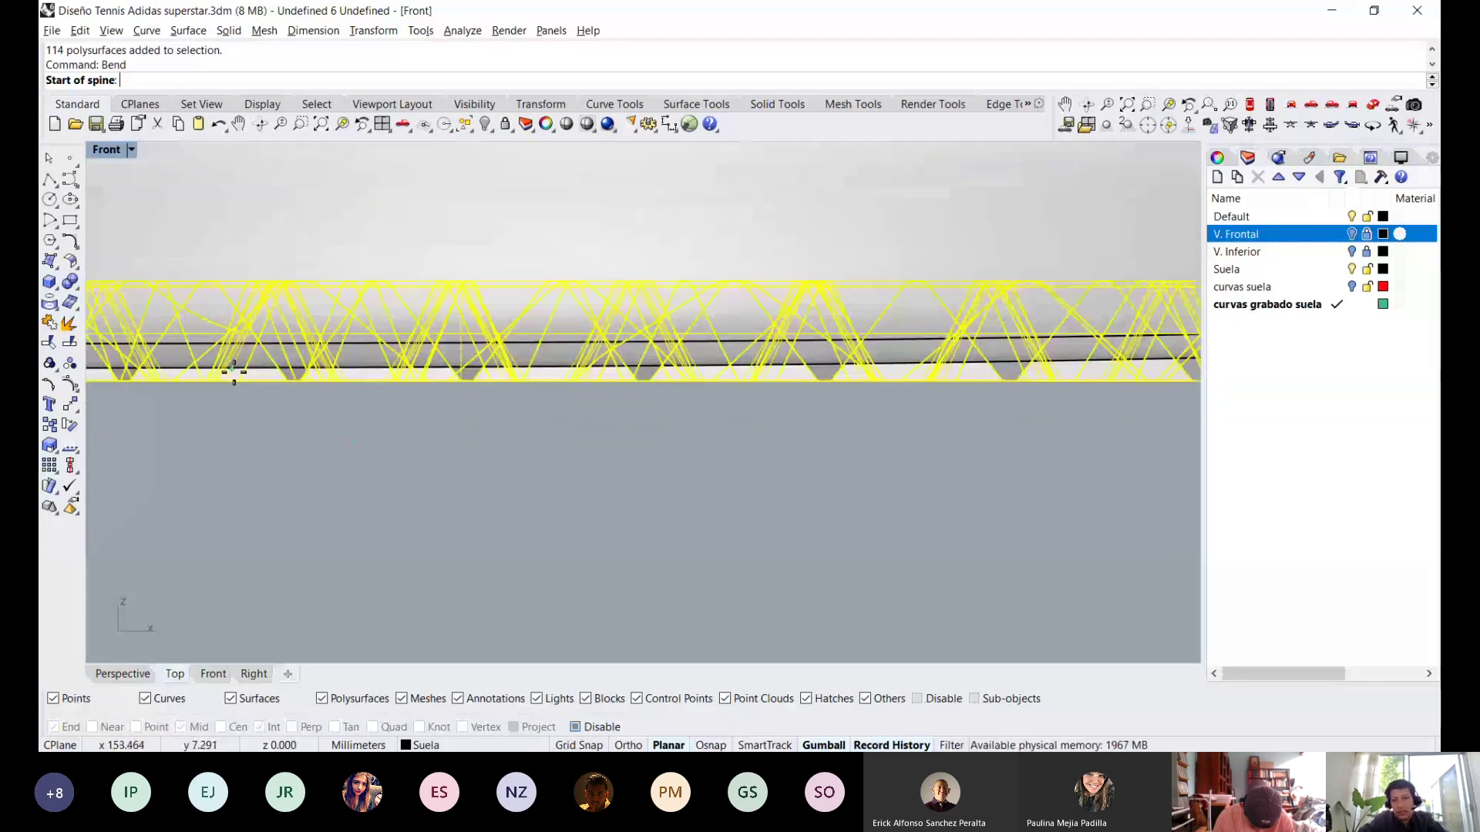
scroll(346, 383, "down", 3)
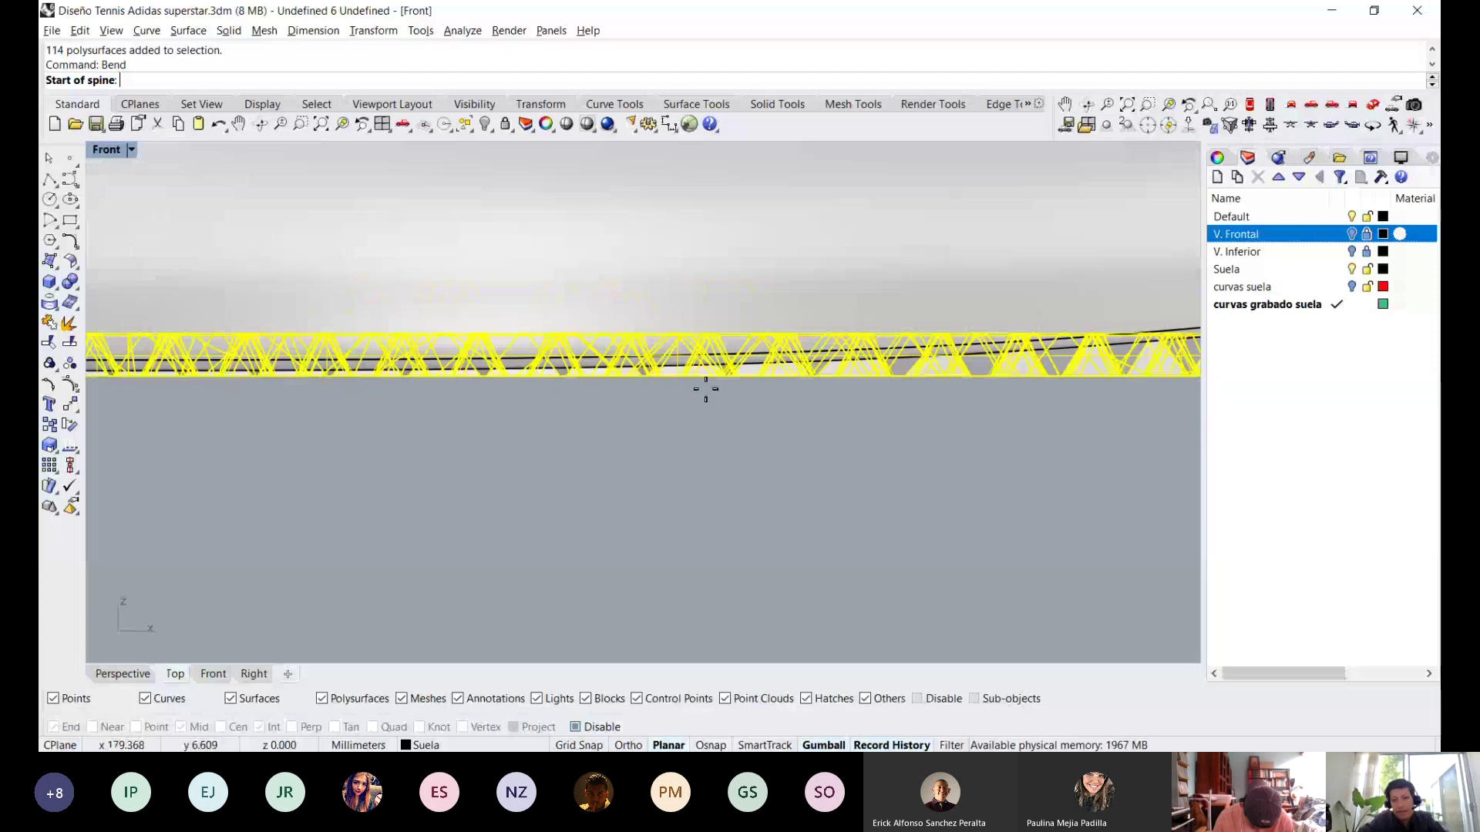
scroll(413, 383, "up", 1)
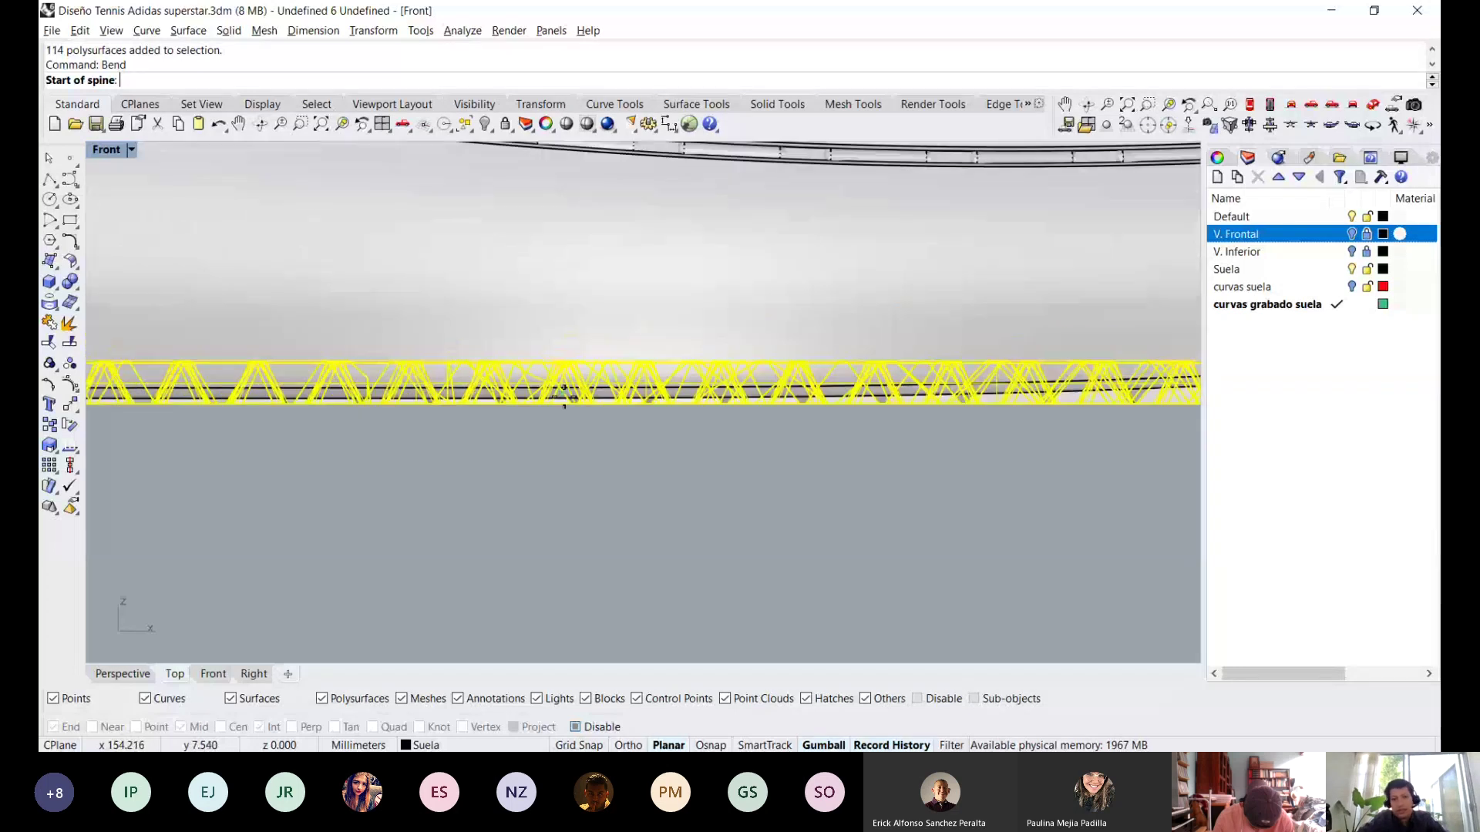
scroll(587, 403, "up", 2)
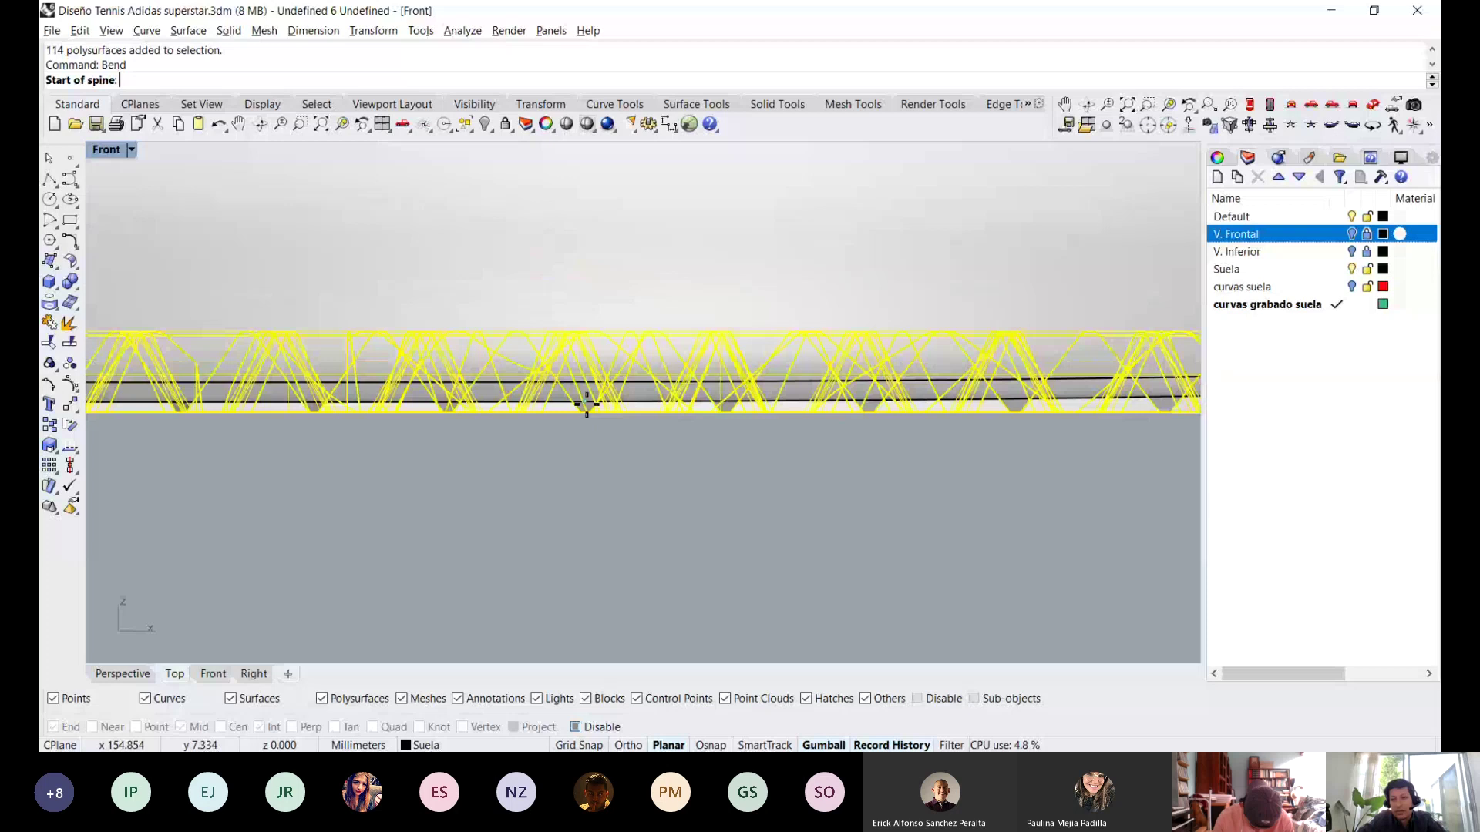
left_click(587, 403)
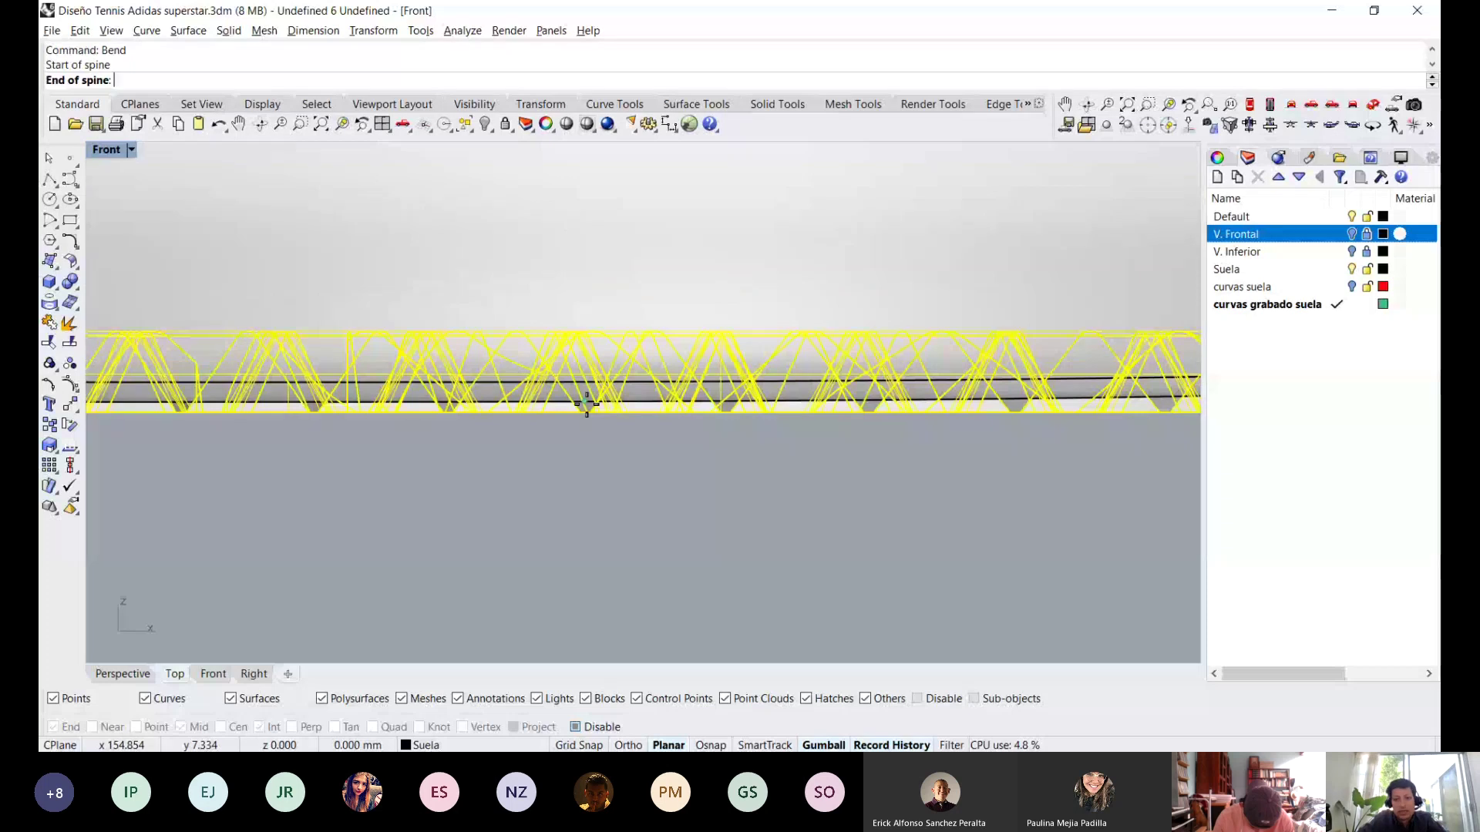
scroll(586, 403, "down", 5)
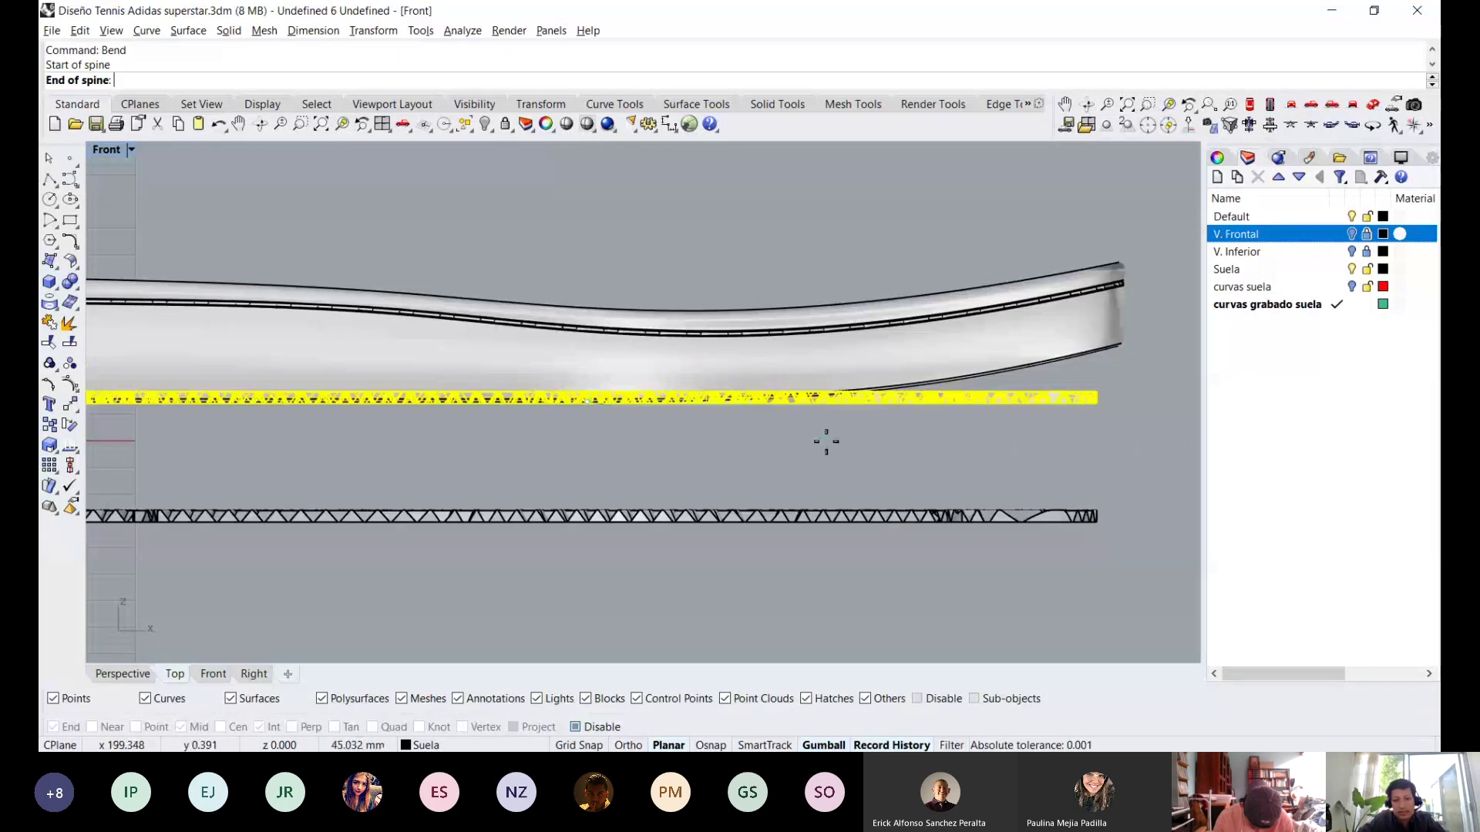
right_click_drag(826, 442, 621, 476)
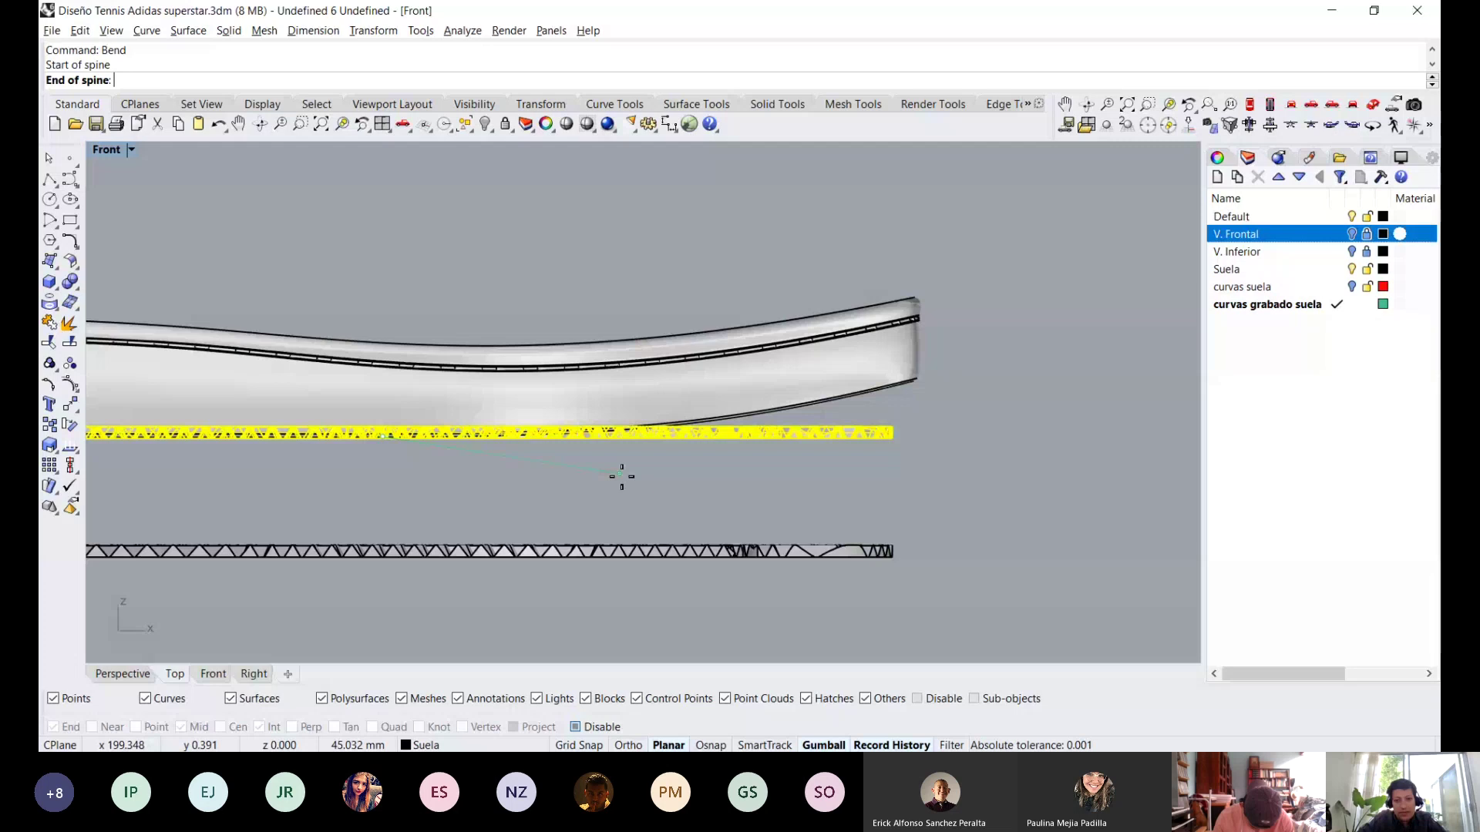
scroll(621, 477, "up", 3)
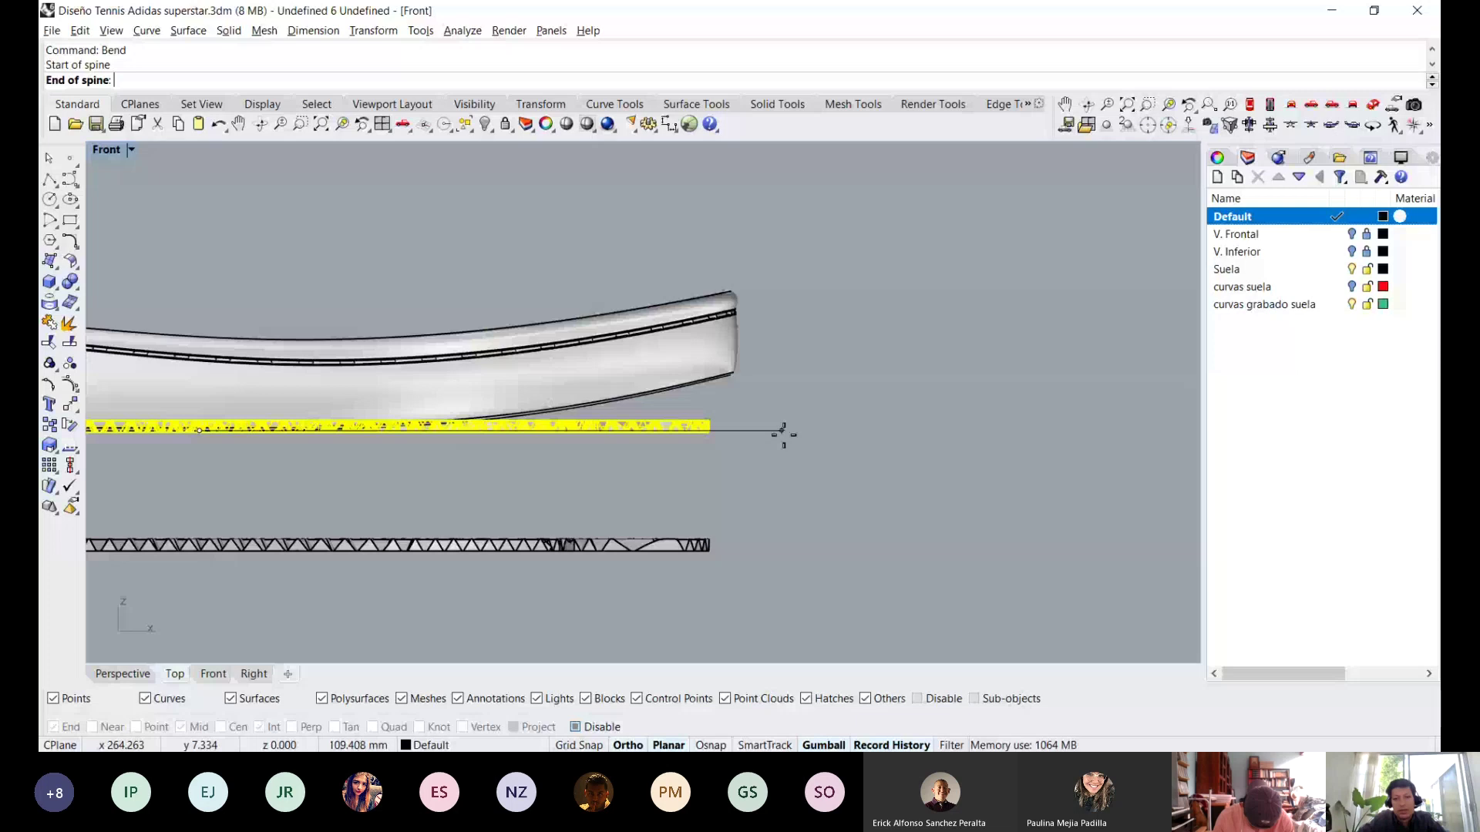
left_click(797, 431)
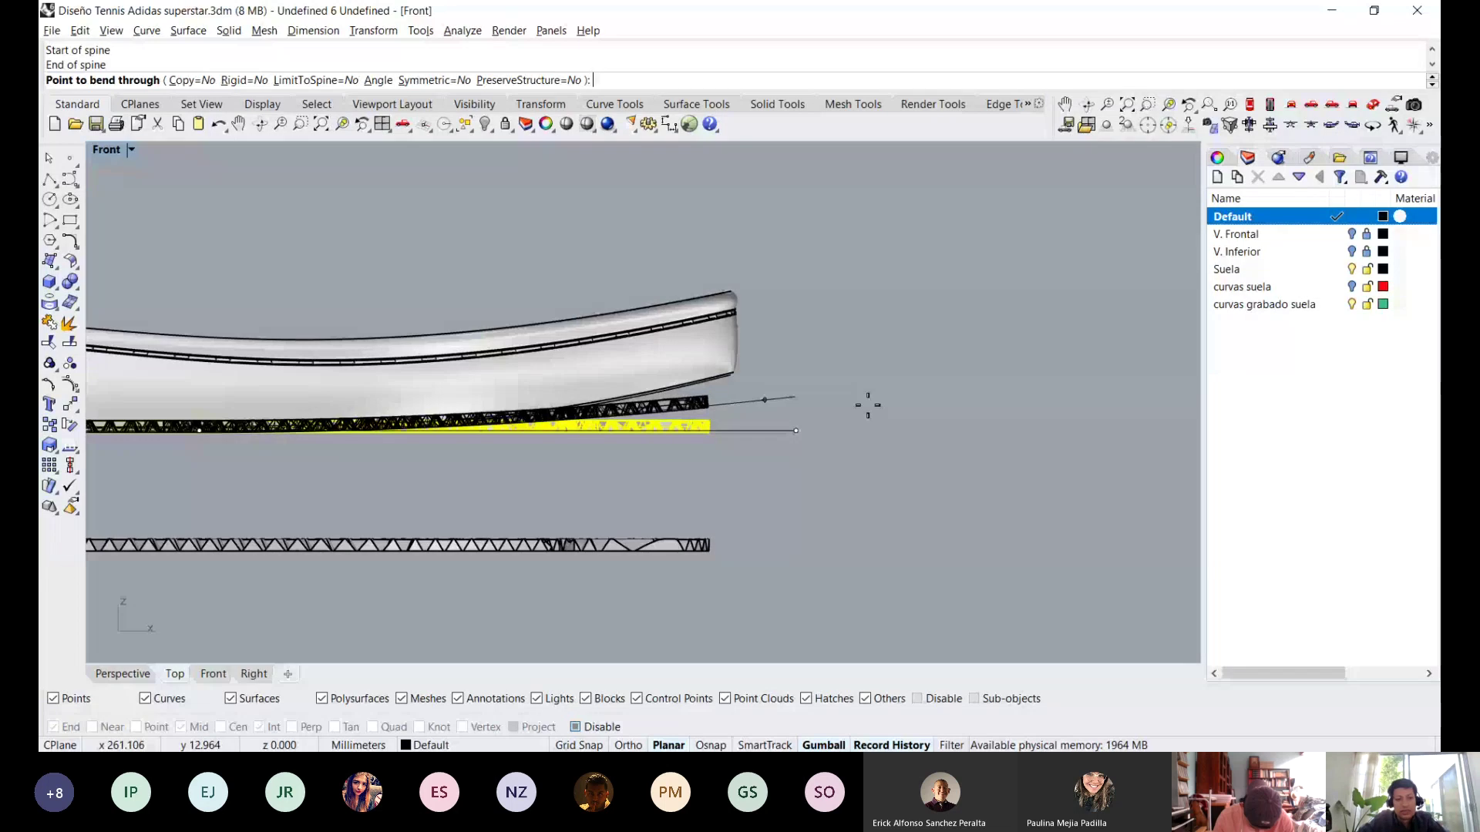
right_click_drag(868, 404, 945, 414)
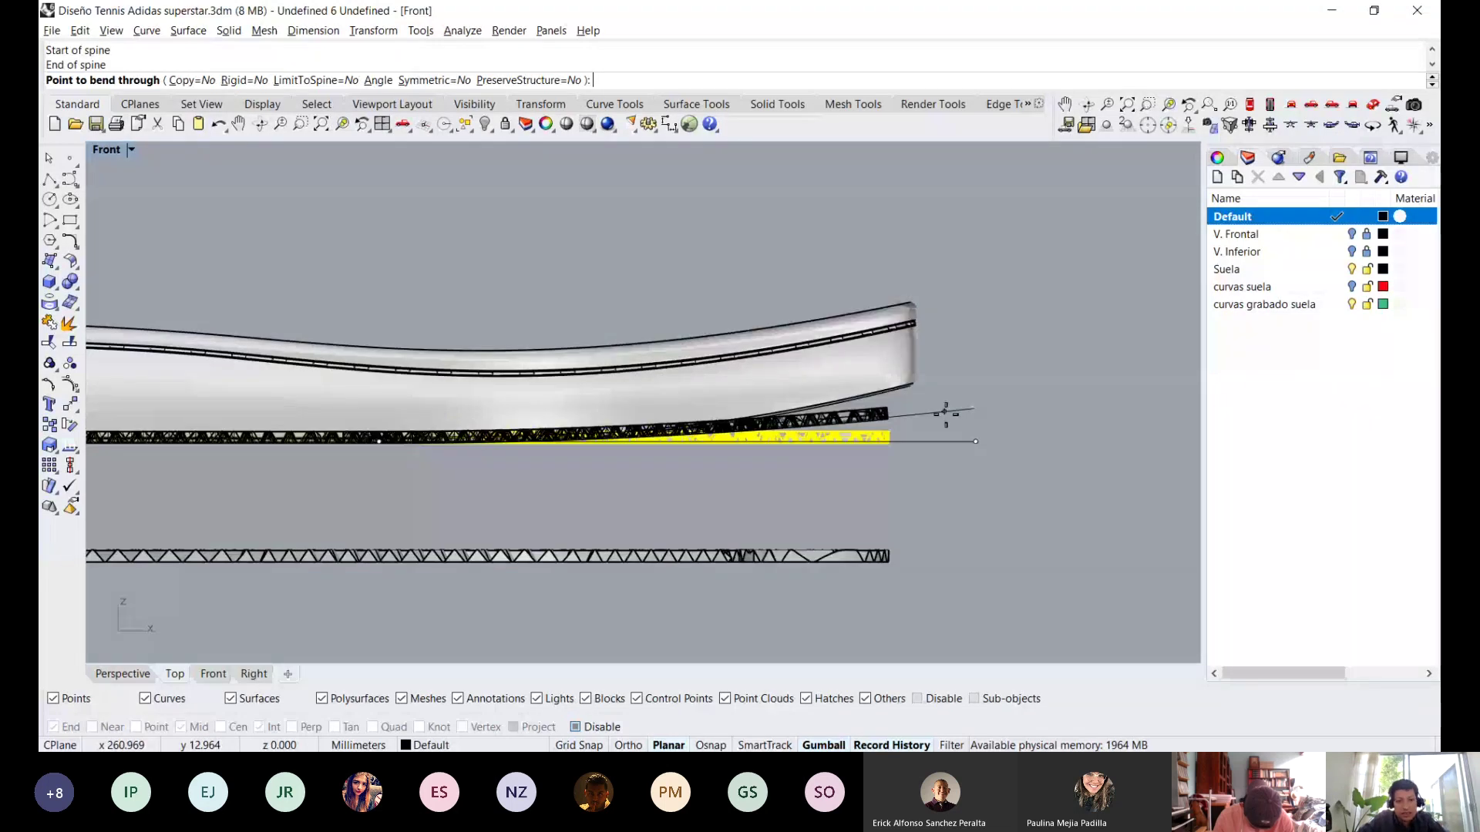
left_click(945, 413)
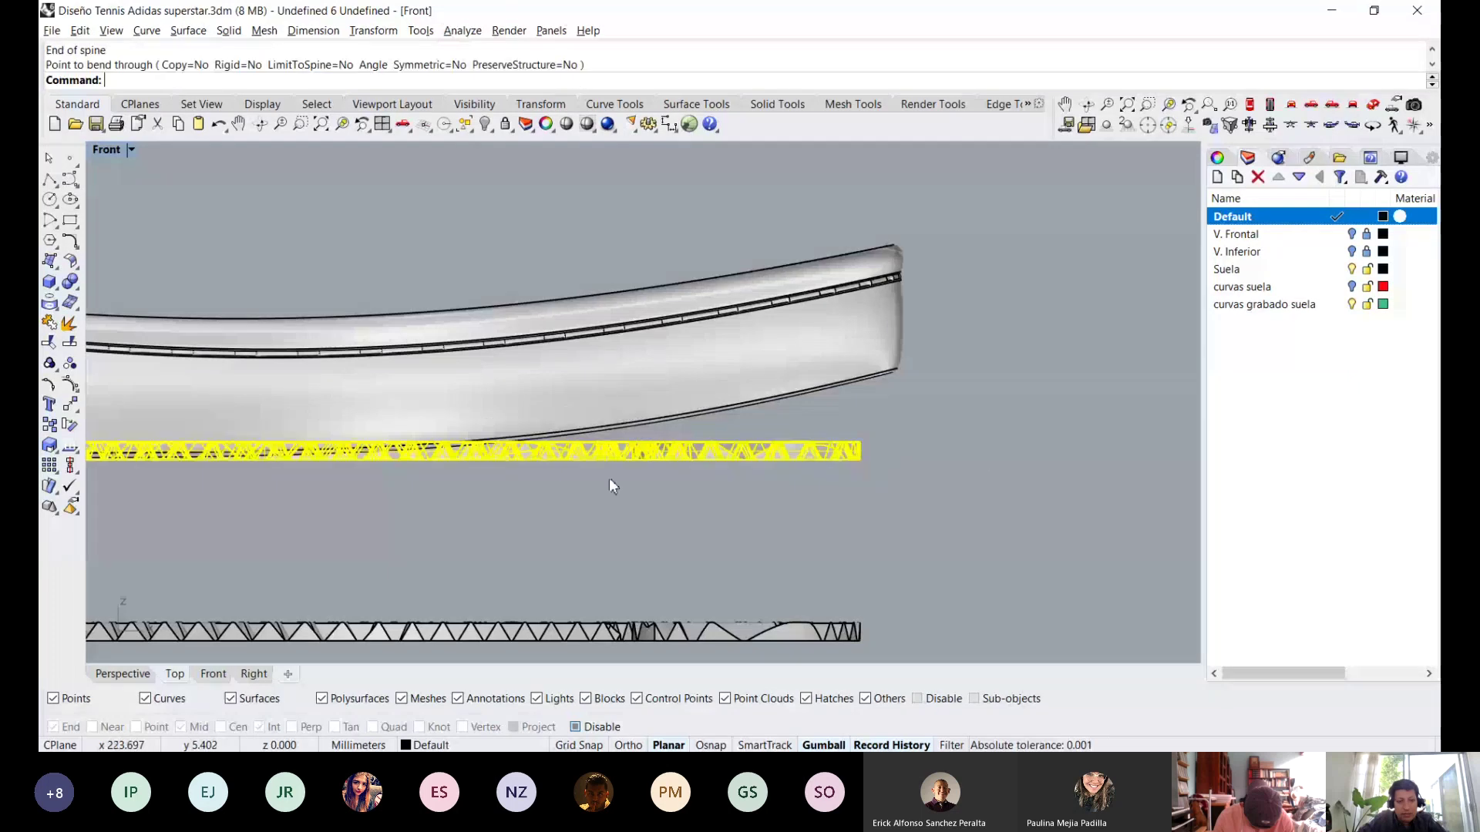
Try to bend the tread onto the curved underside with a shorter horizontal spine about 60 mm long, starting near x 177.
scroll(290, 466, "up", 2)
scroll(290, 466, "up", 2)
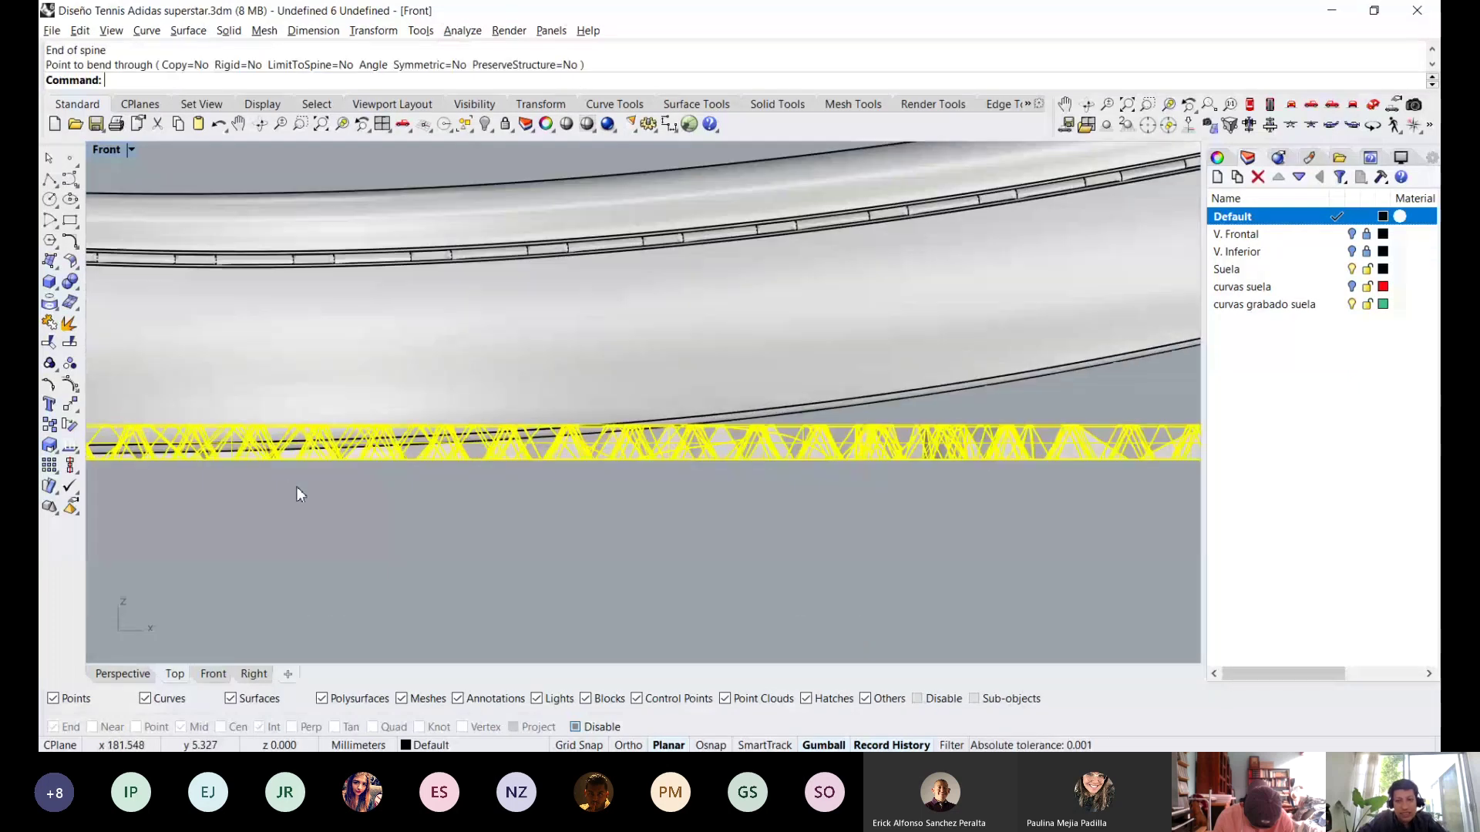
key("Return")
left_click(235, 460)
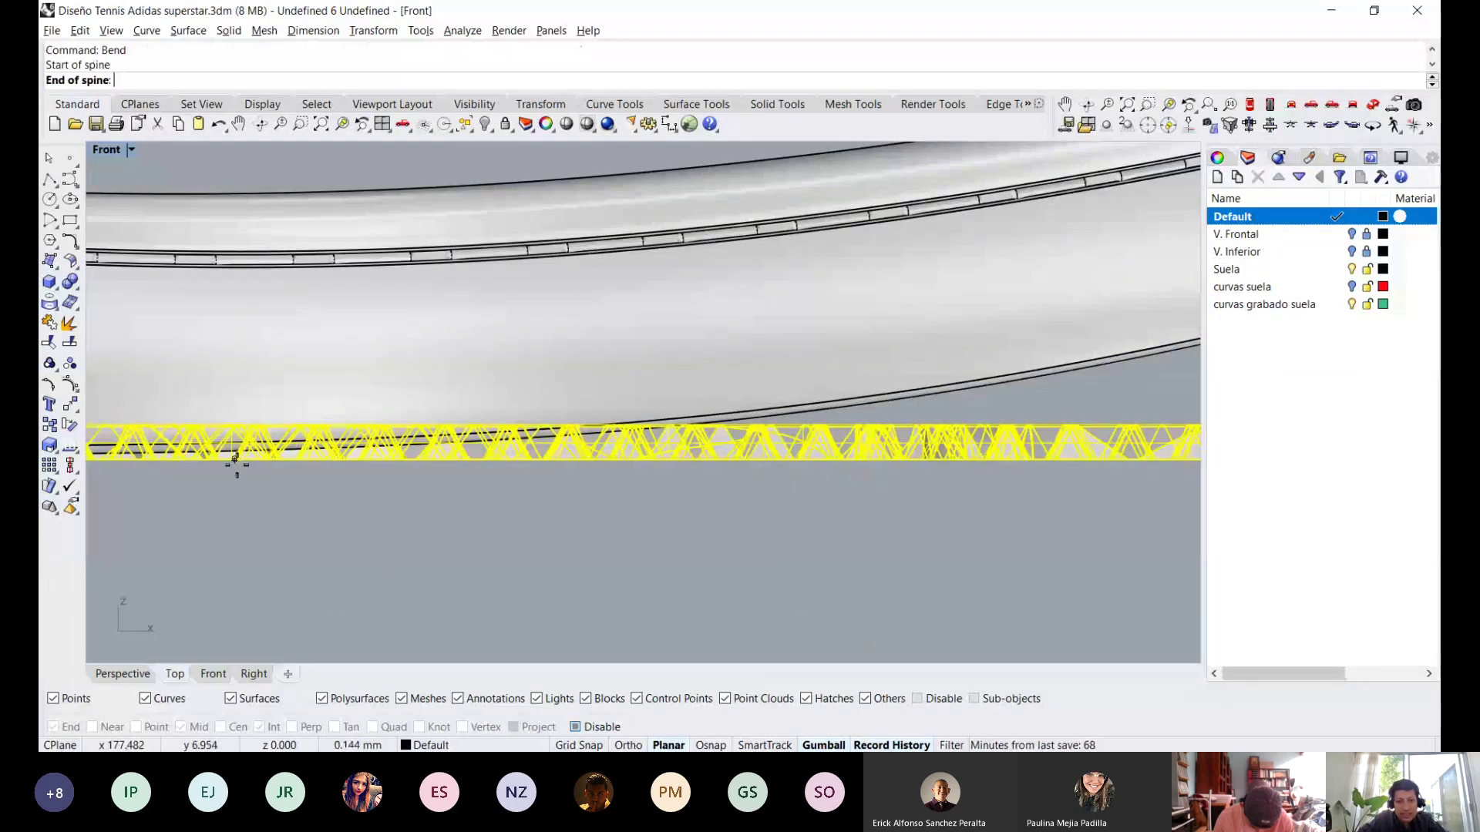
scroll(235, 459, "down", 3)
left_click(733, 496, "shift")
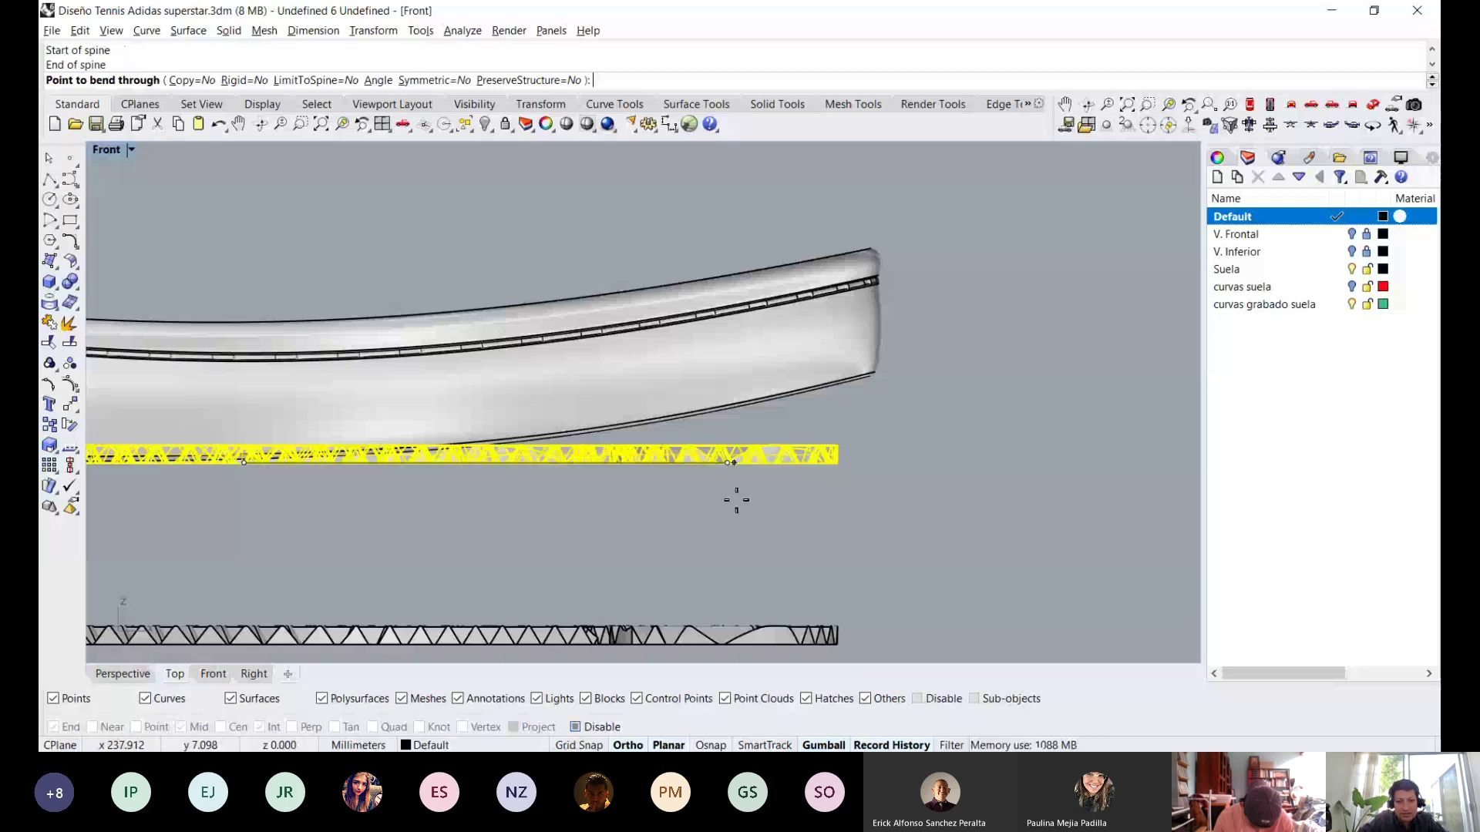
scroll(562, 456, "up", 3)
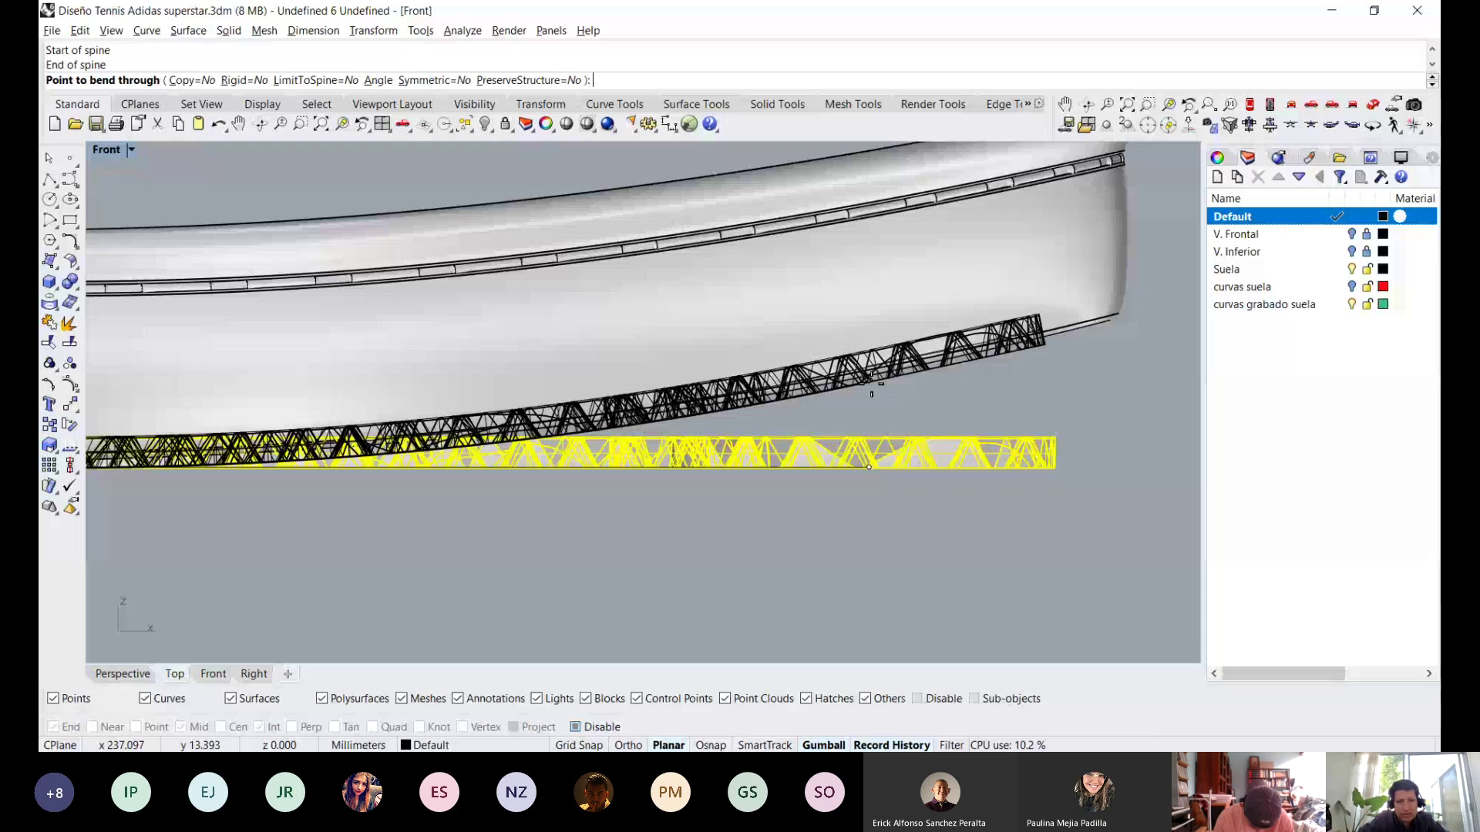
key("Escape")
Try to bend the tread along a horizontal spine about 55 mm long that starts on its lower edge near x 164.
scroll(563, 455, "up", 2)
scroll(411, 482, "up", 2)
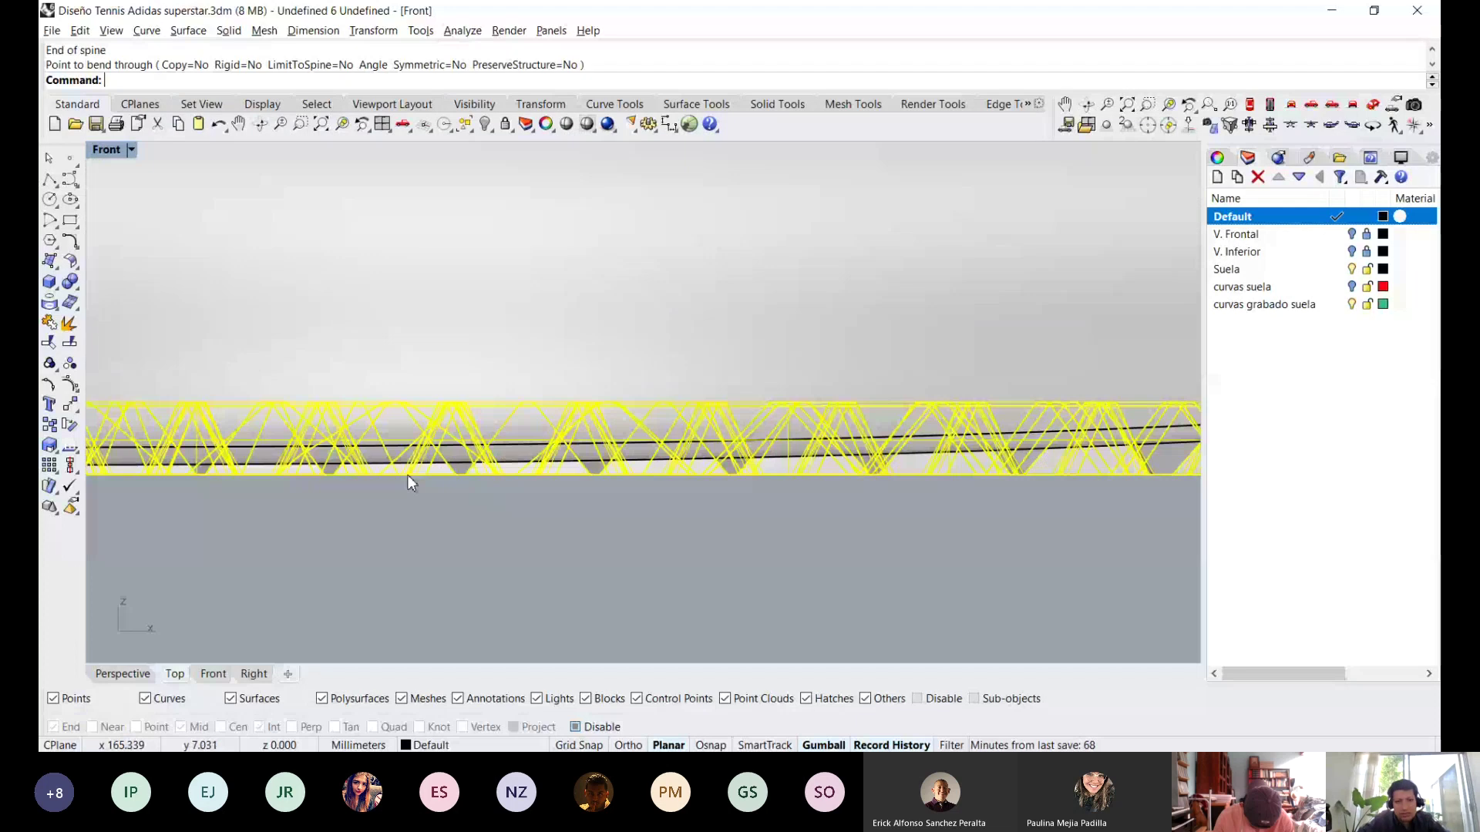
scroll(409, 479, "up", 1)
scroll(408, 475, "down", 5)
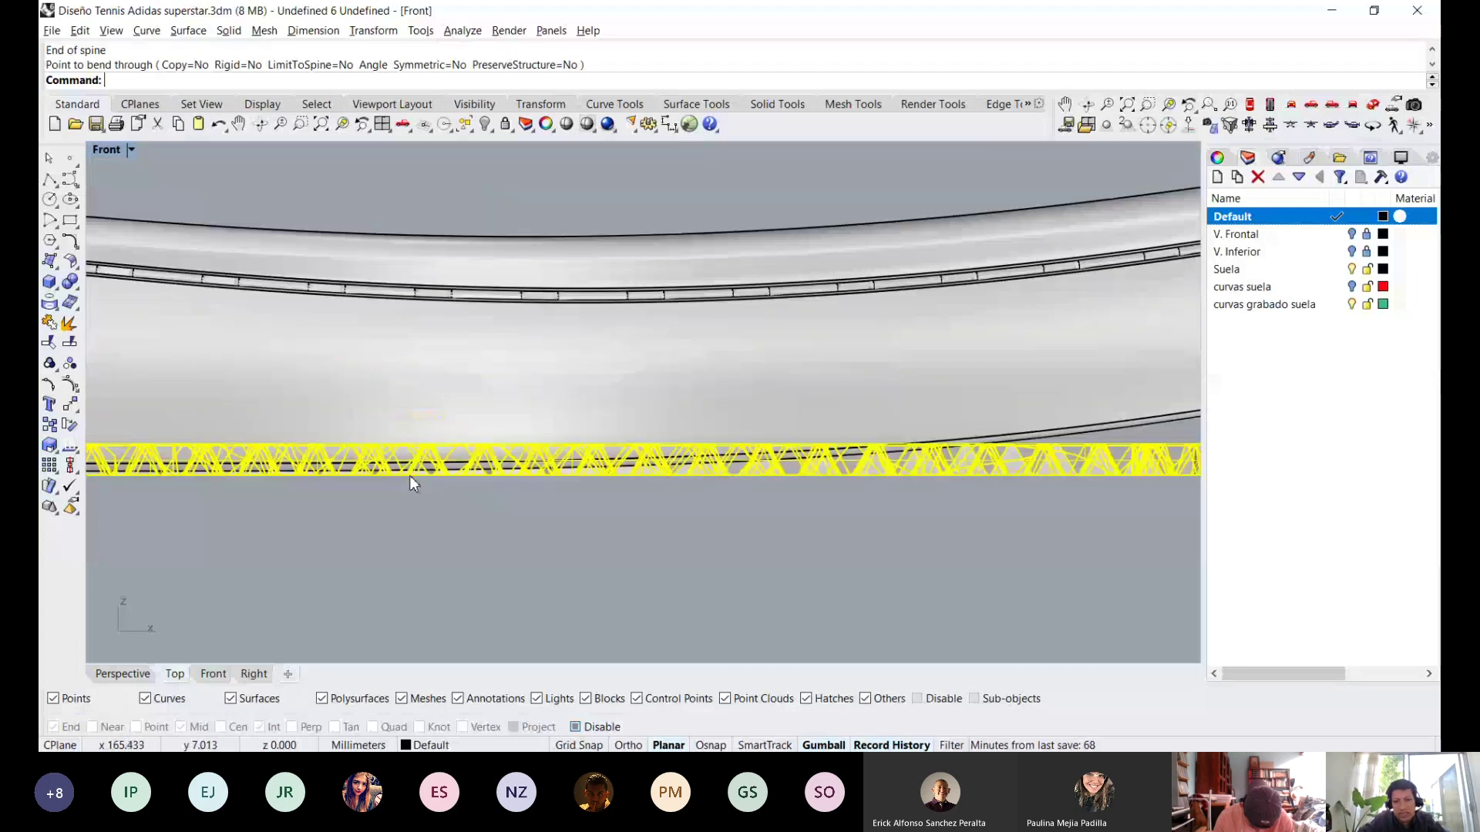
scroll(359, 479, "up", 4)
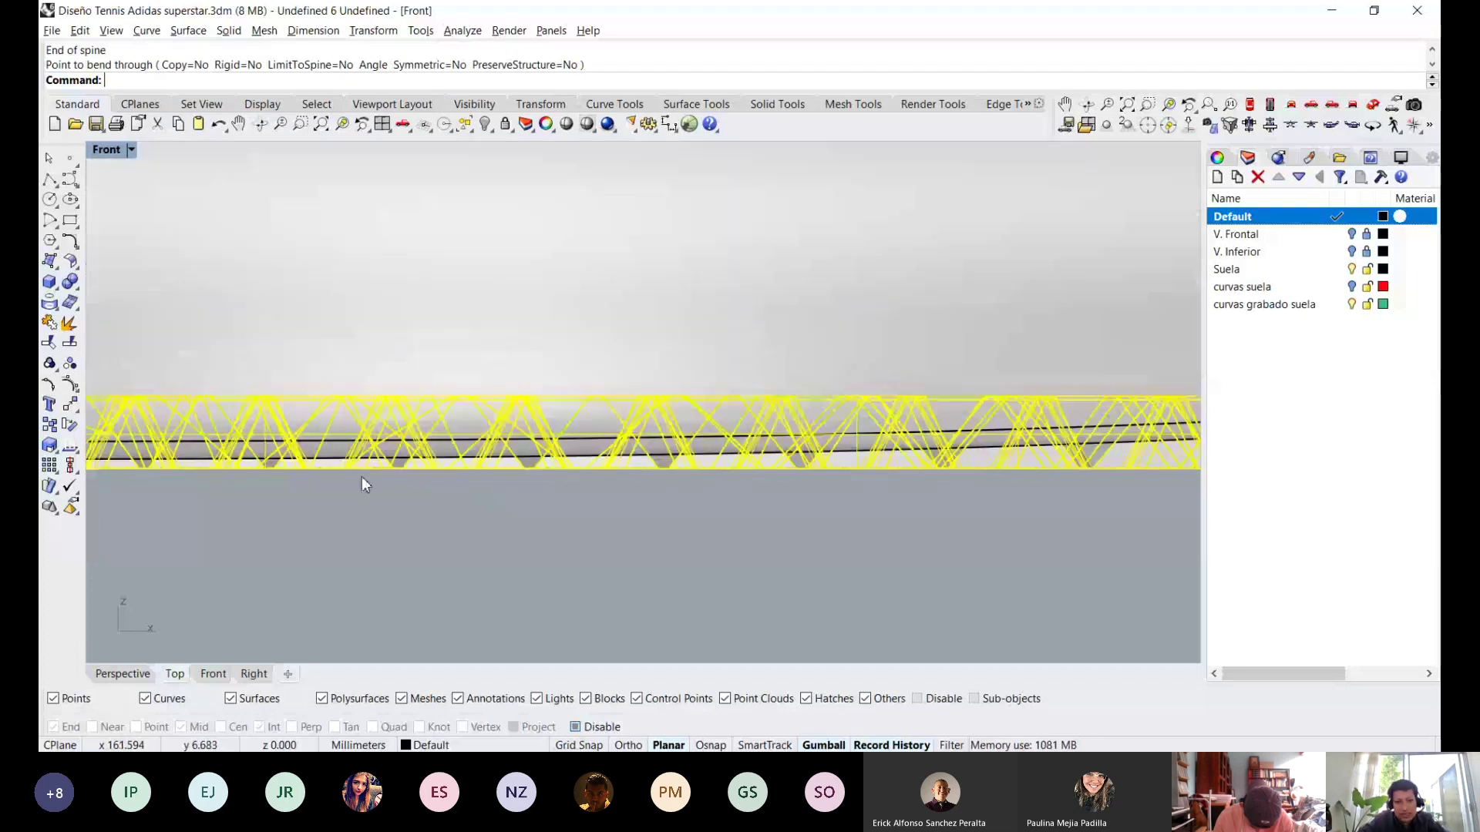
right_click(427, 474)
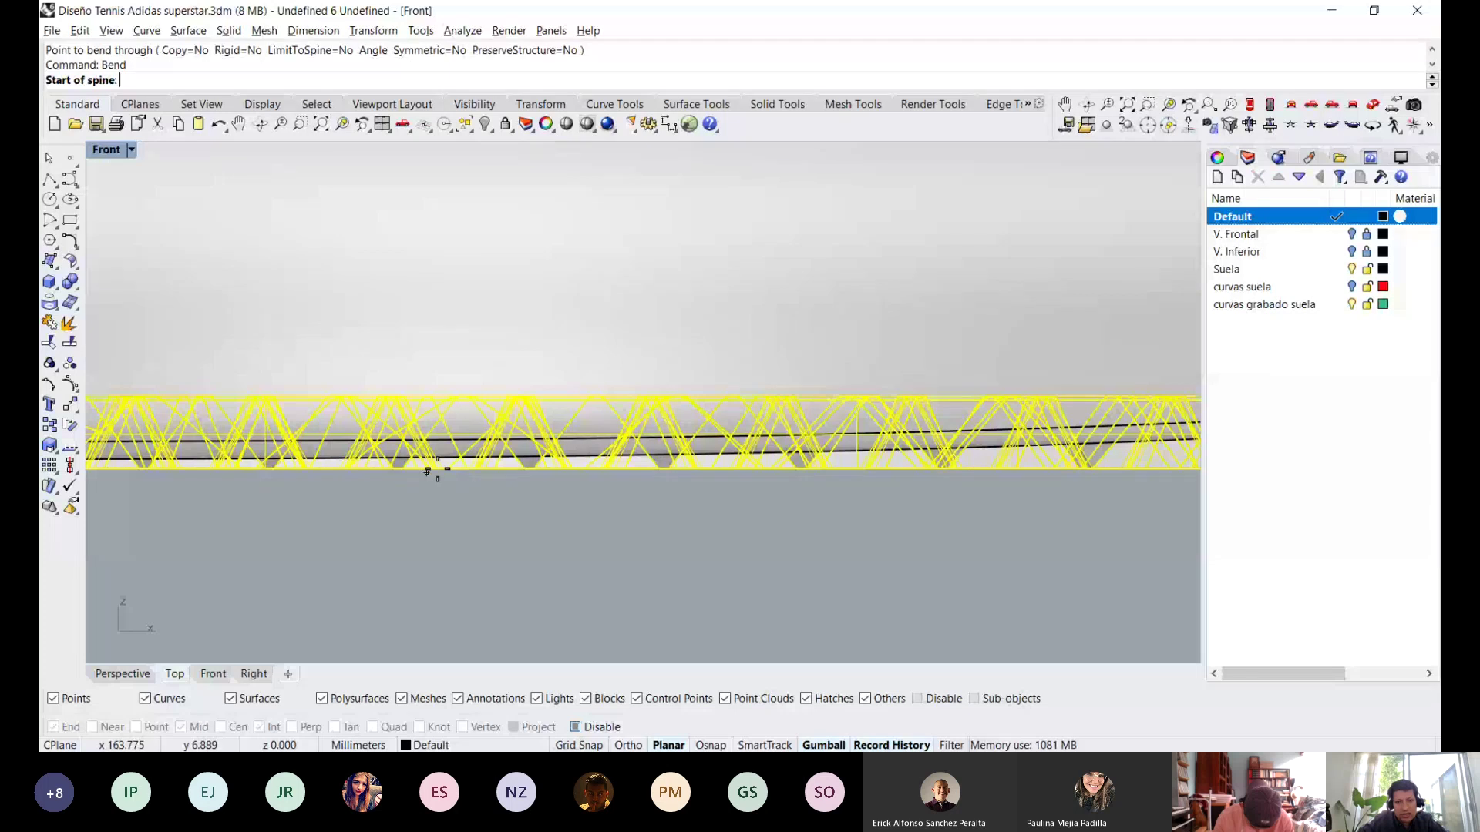
left_click(437, 468)
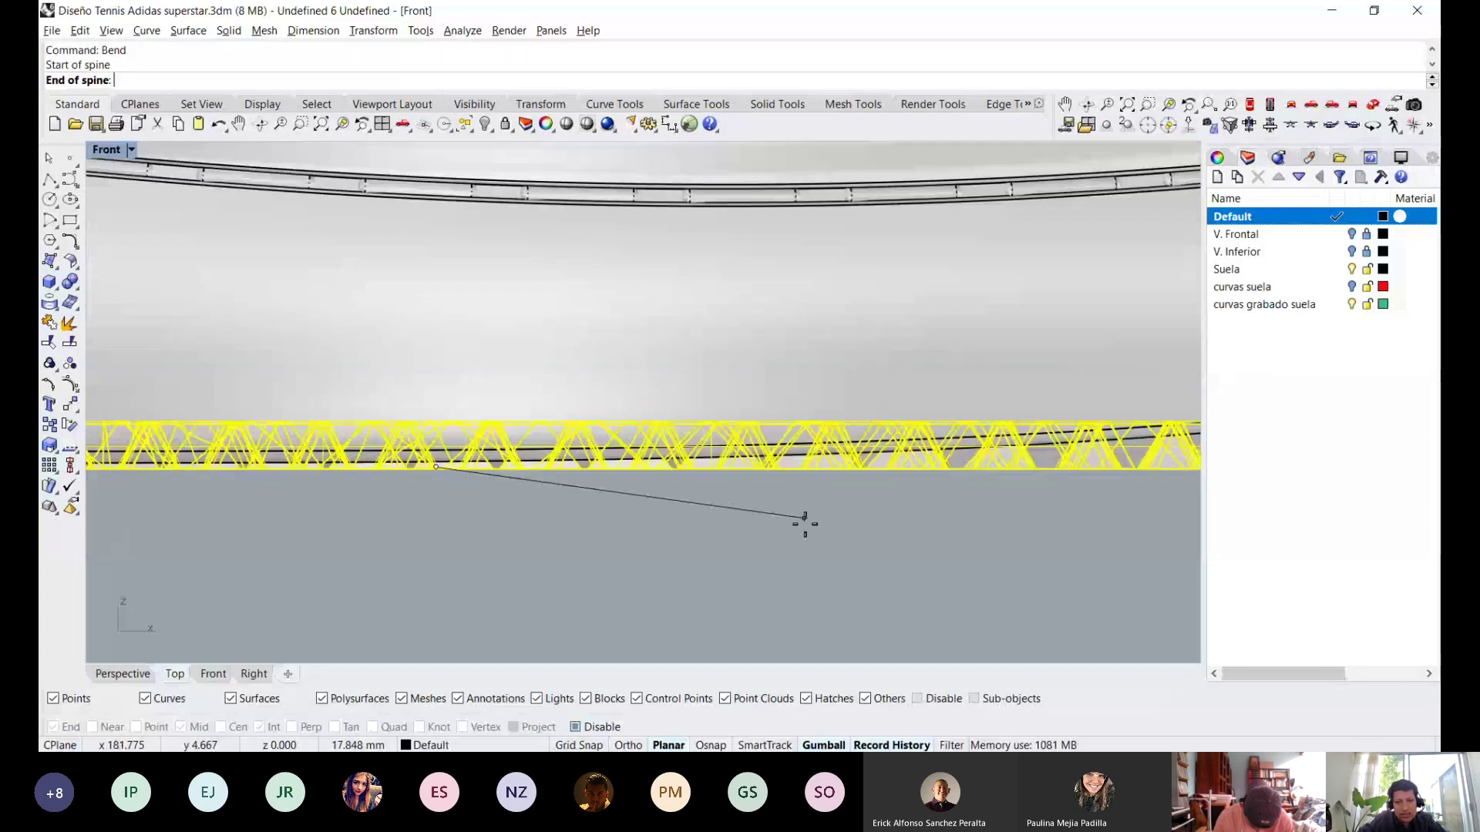
right_click_drag(805, 524, 520, 500)
scroll(810, 513, "down", 2)
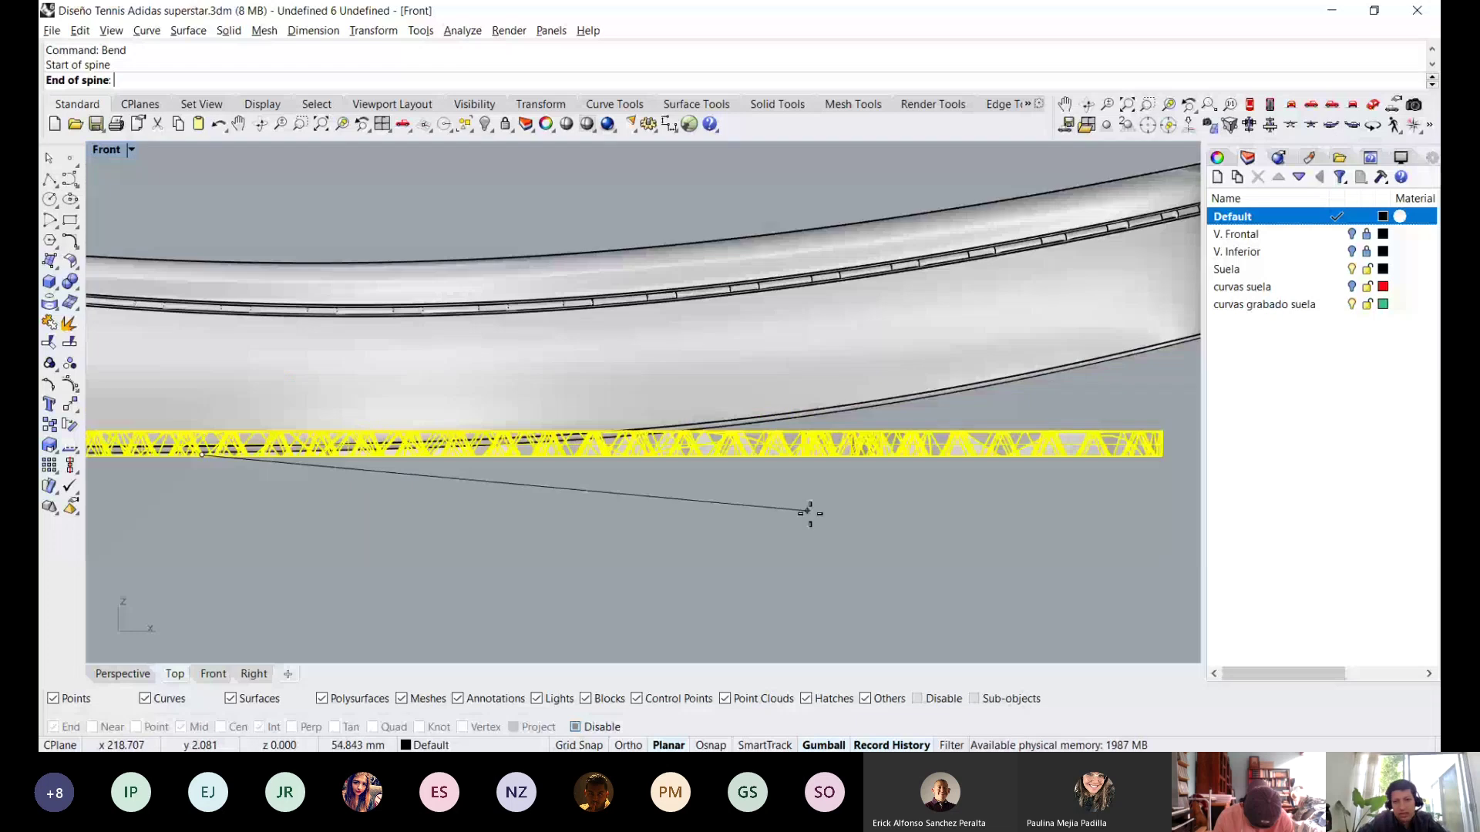
left_click(810, 455)
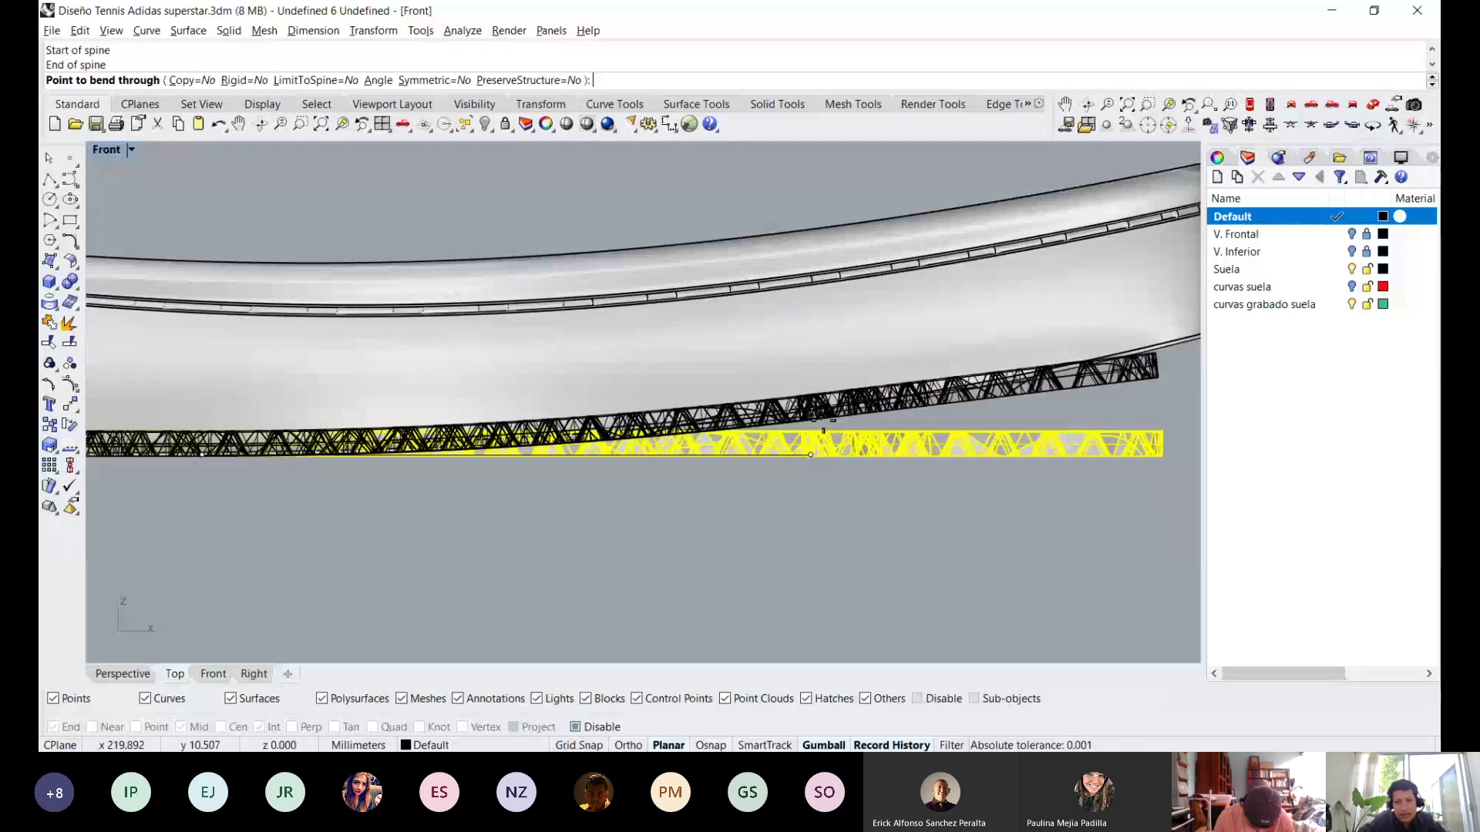
key("Escape")
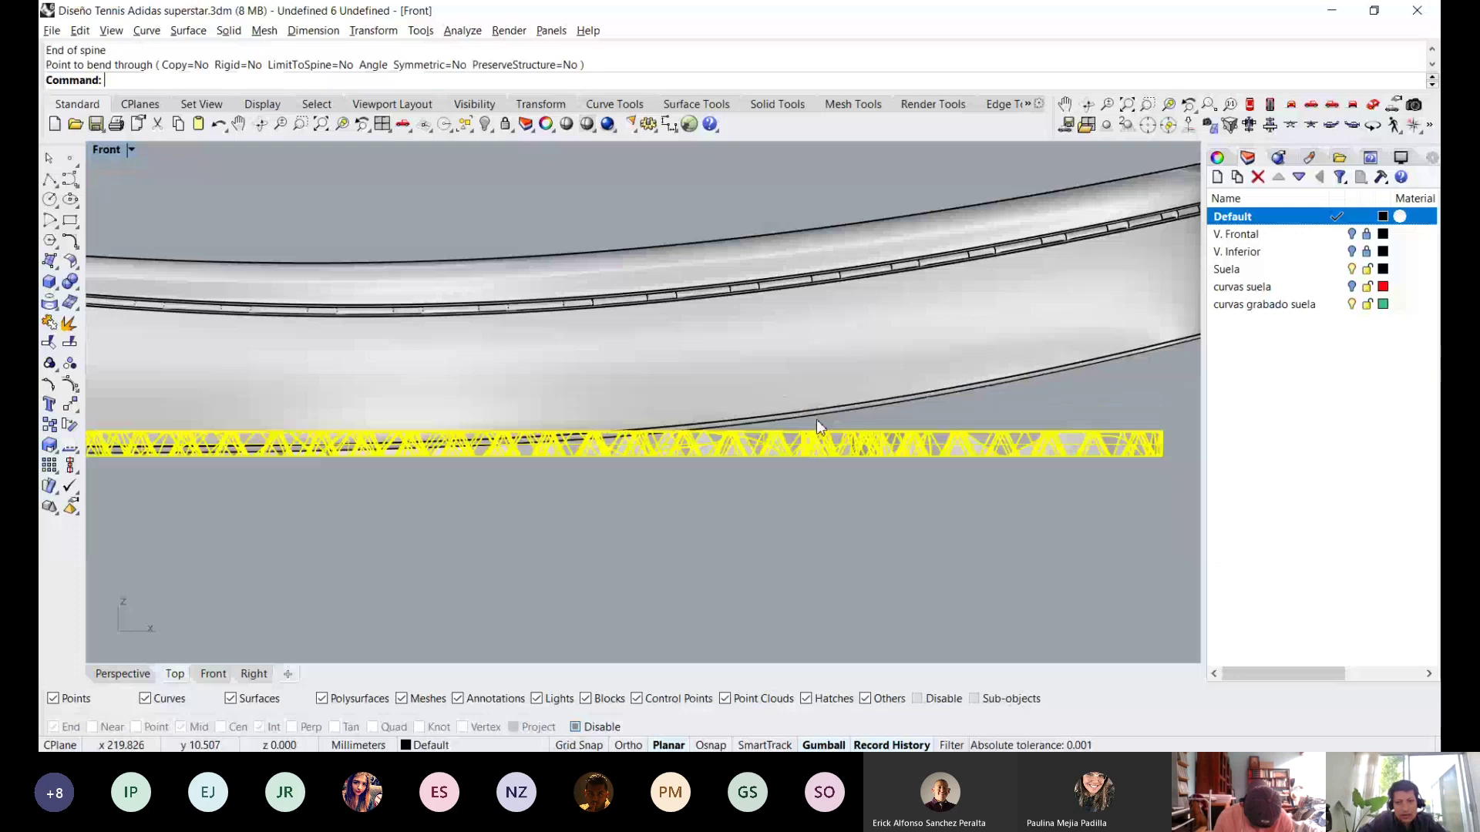
Bend the tread up onto the curved underside along a horizontal spine about 80 mm long, starting on its lower edge near x 171.
scroll(325, 461, "up", 2)
right_click(264, 459)
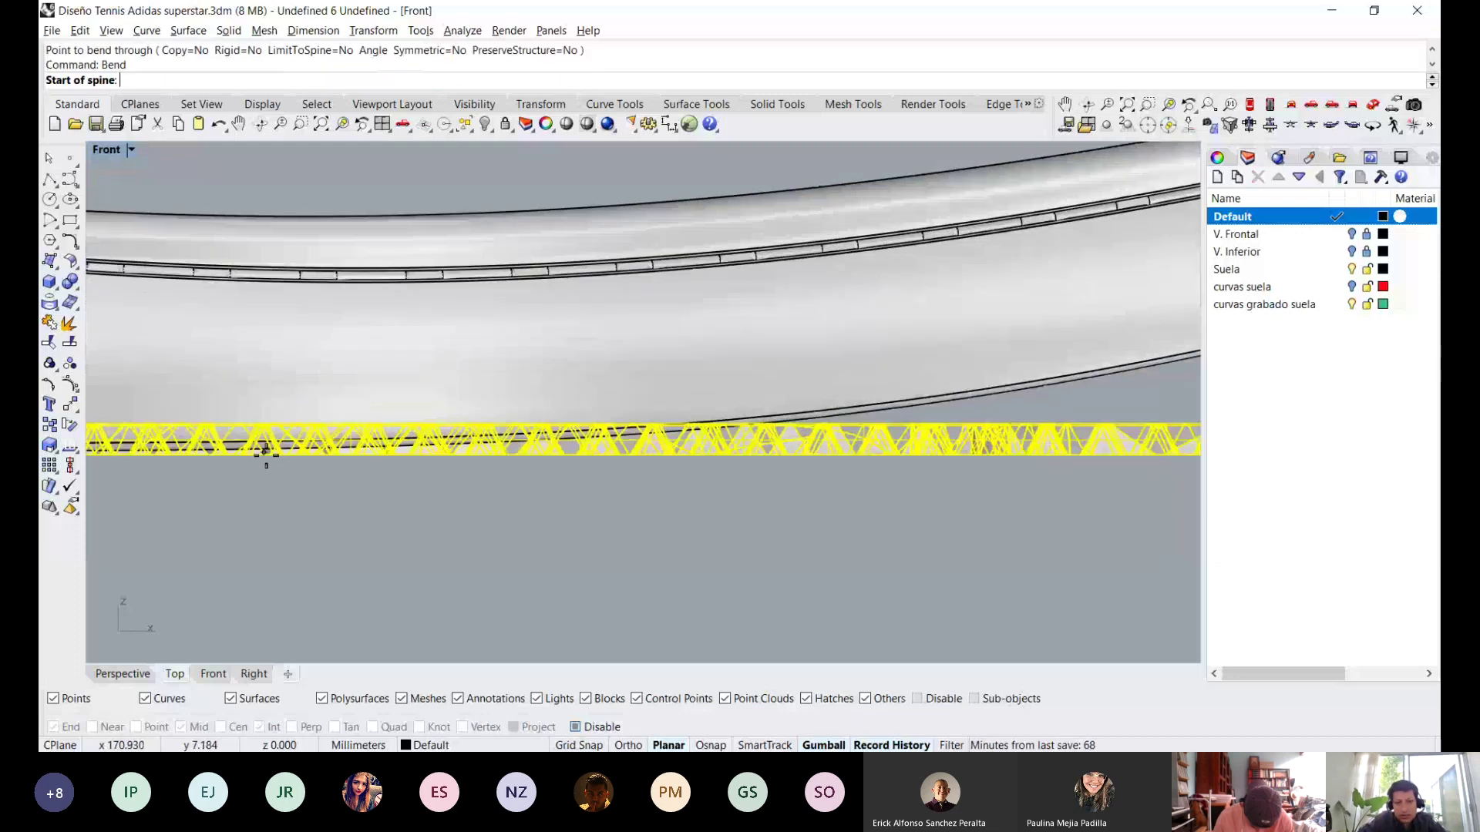
left_click(266, 455)
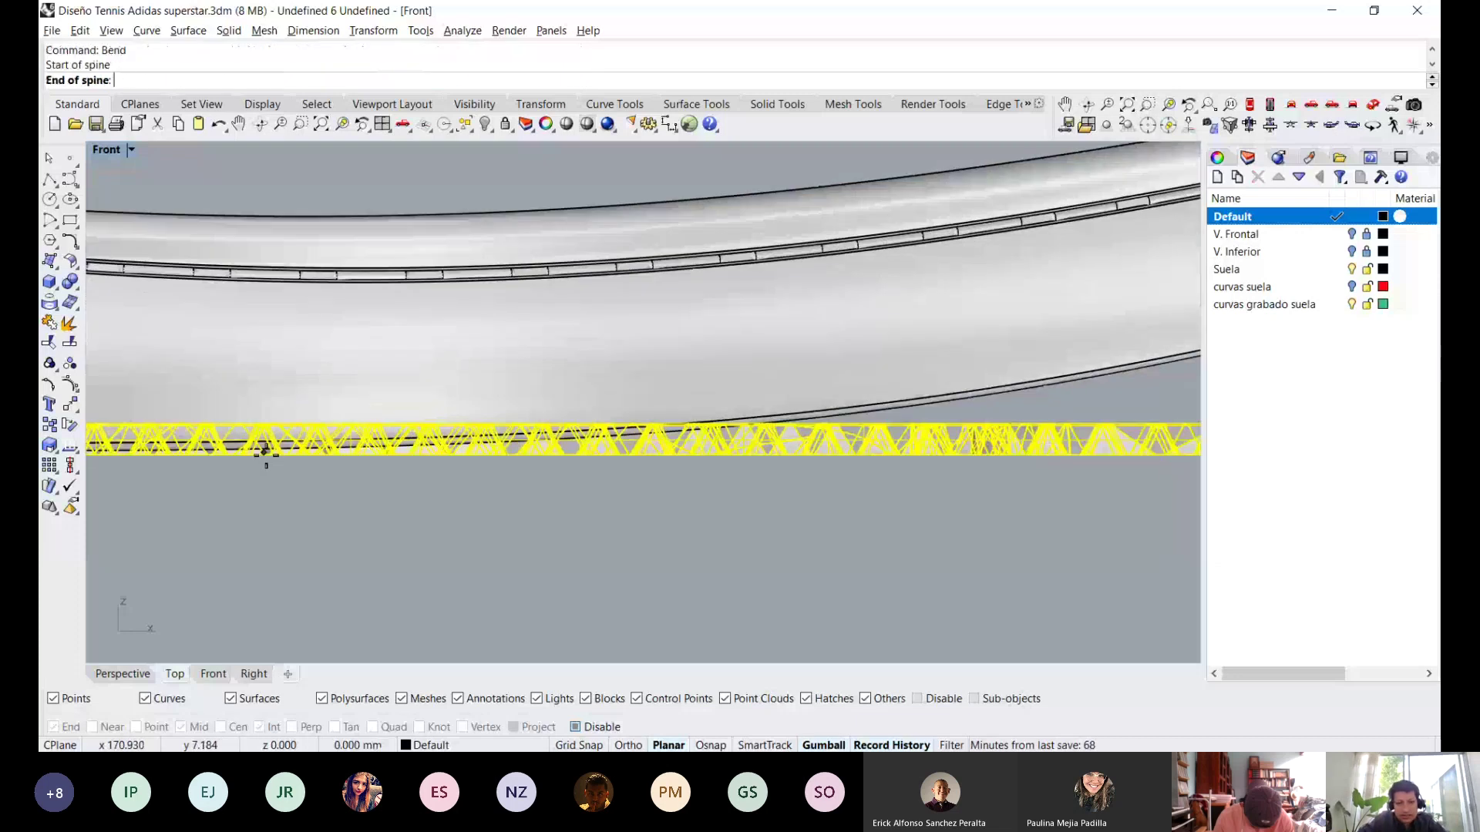
scroll(266, 455, "down", 2)
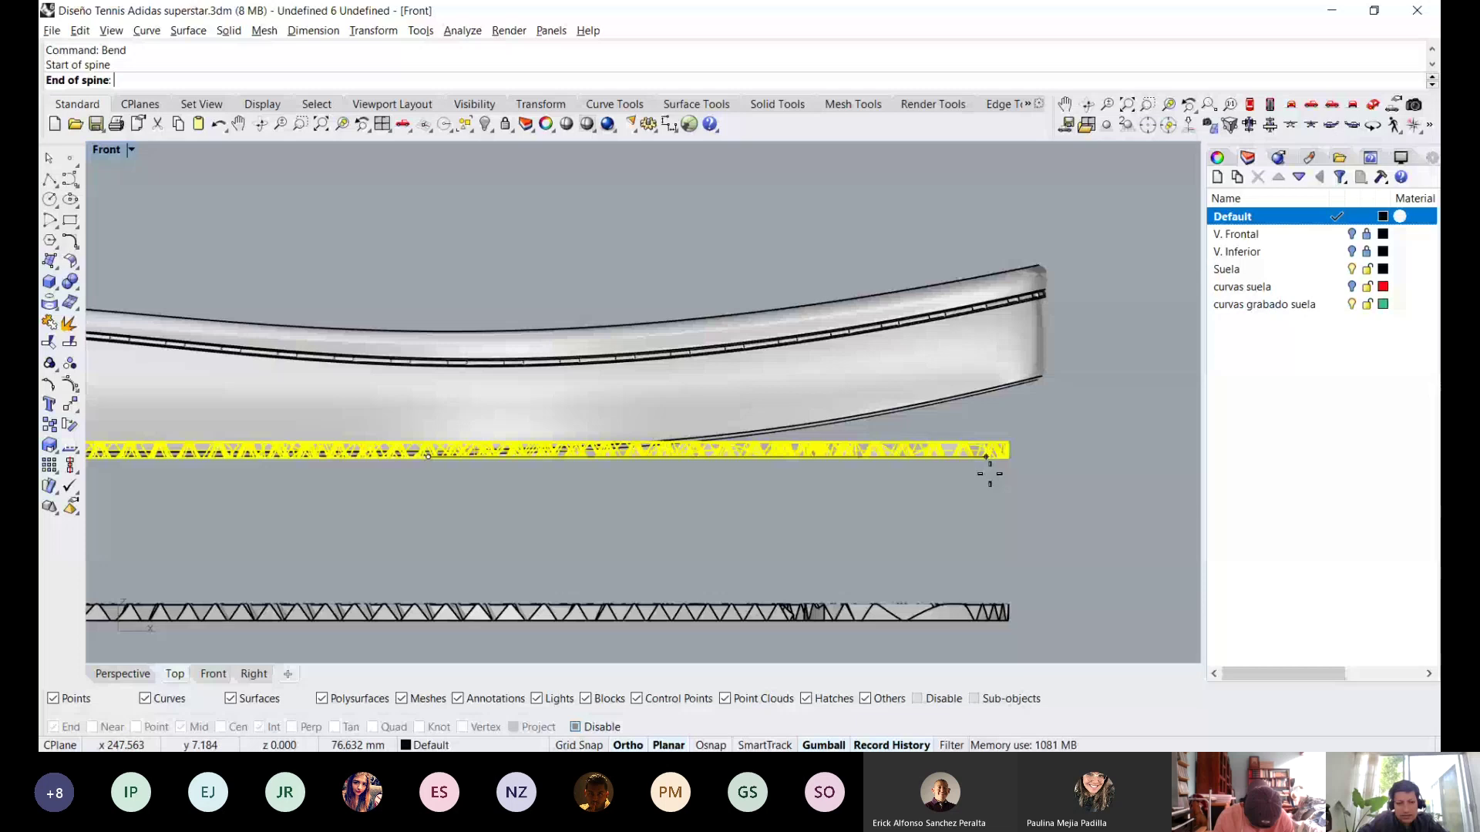
left_click(1039, 500)
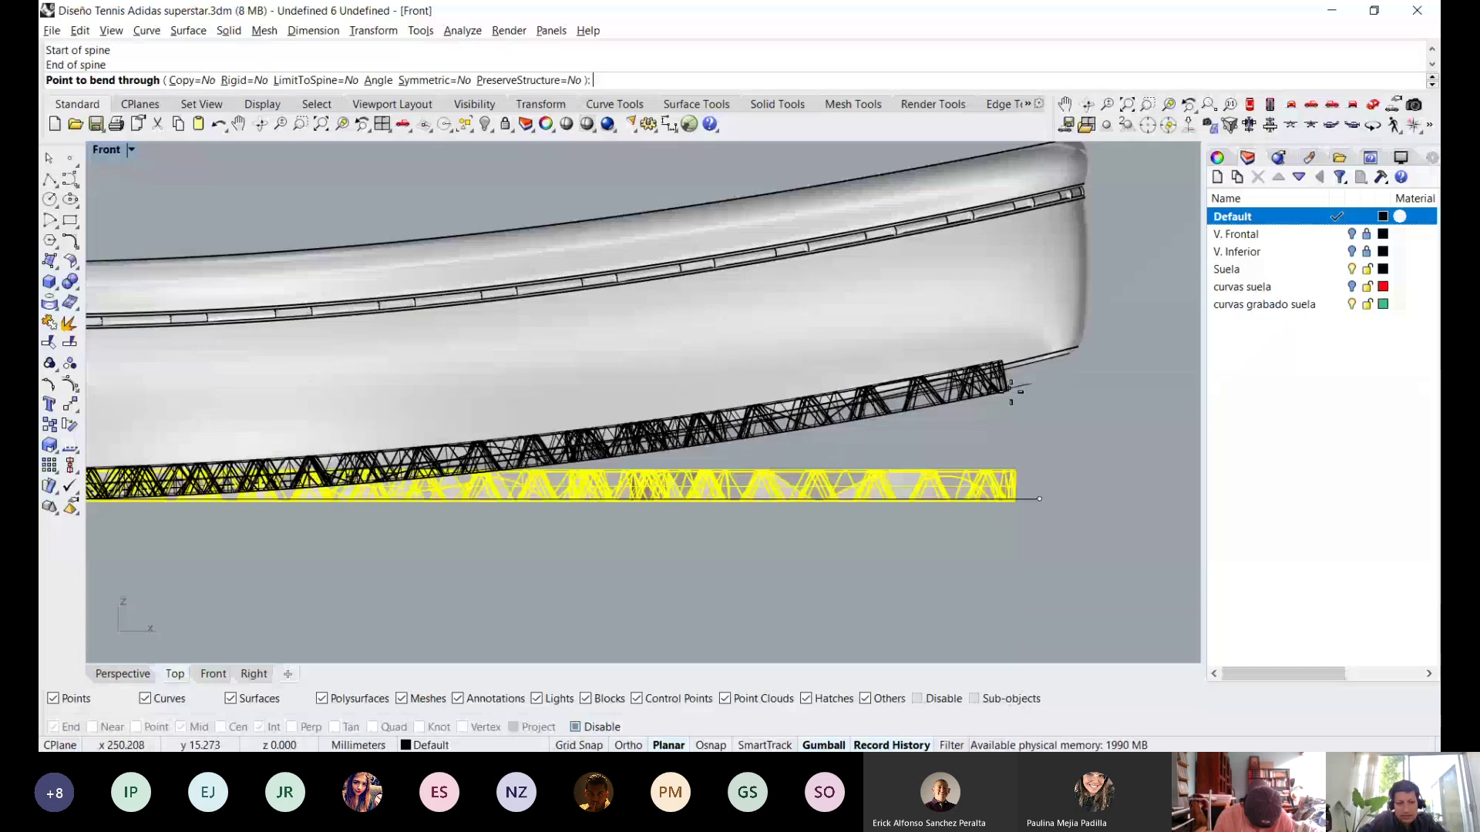
scroll(719, 444, "up", 4)
right_click_drag(718, 445, 949, 433)
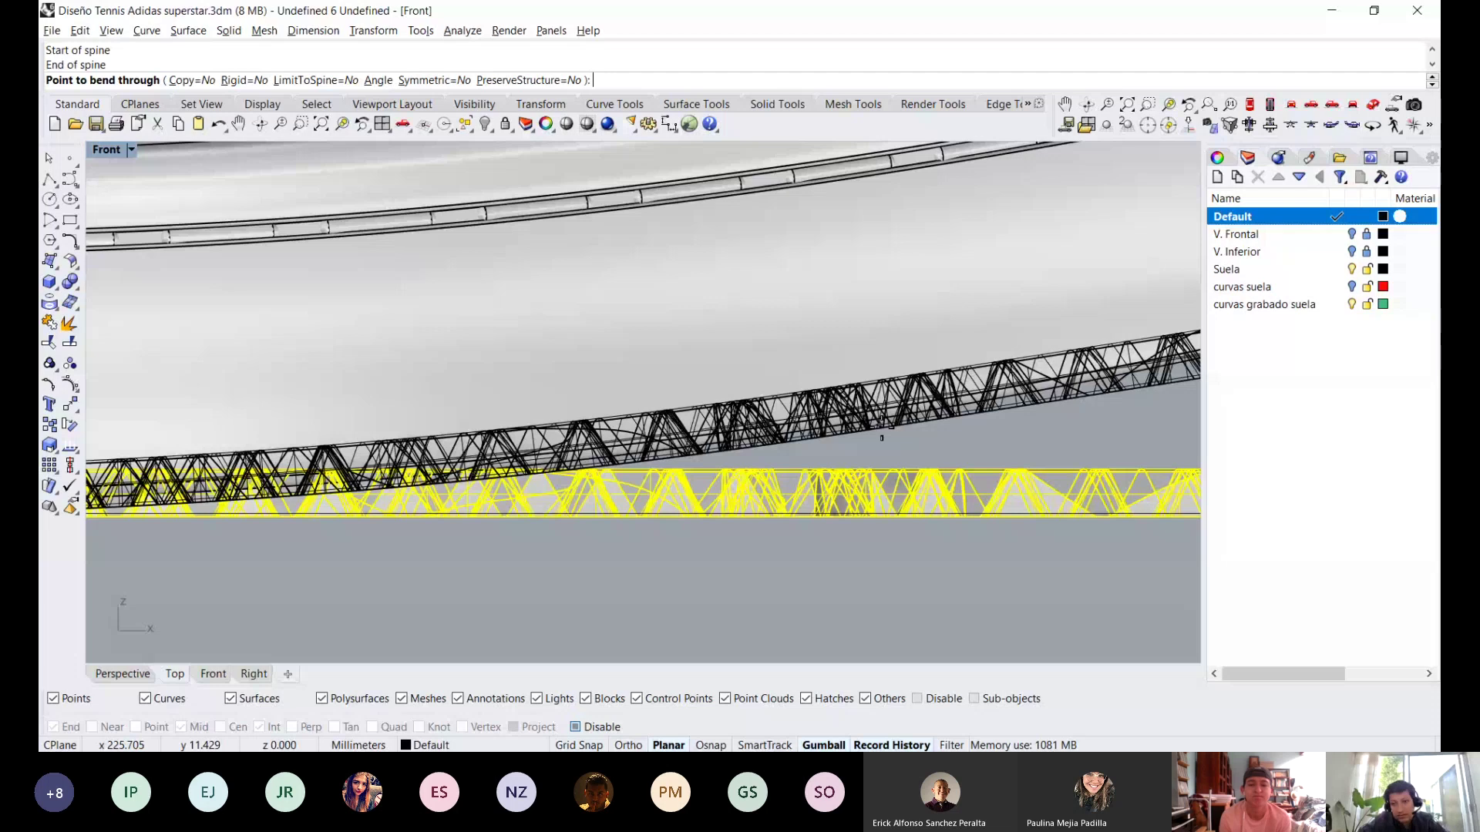
left_click(910, 444)
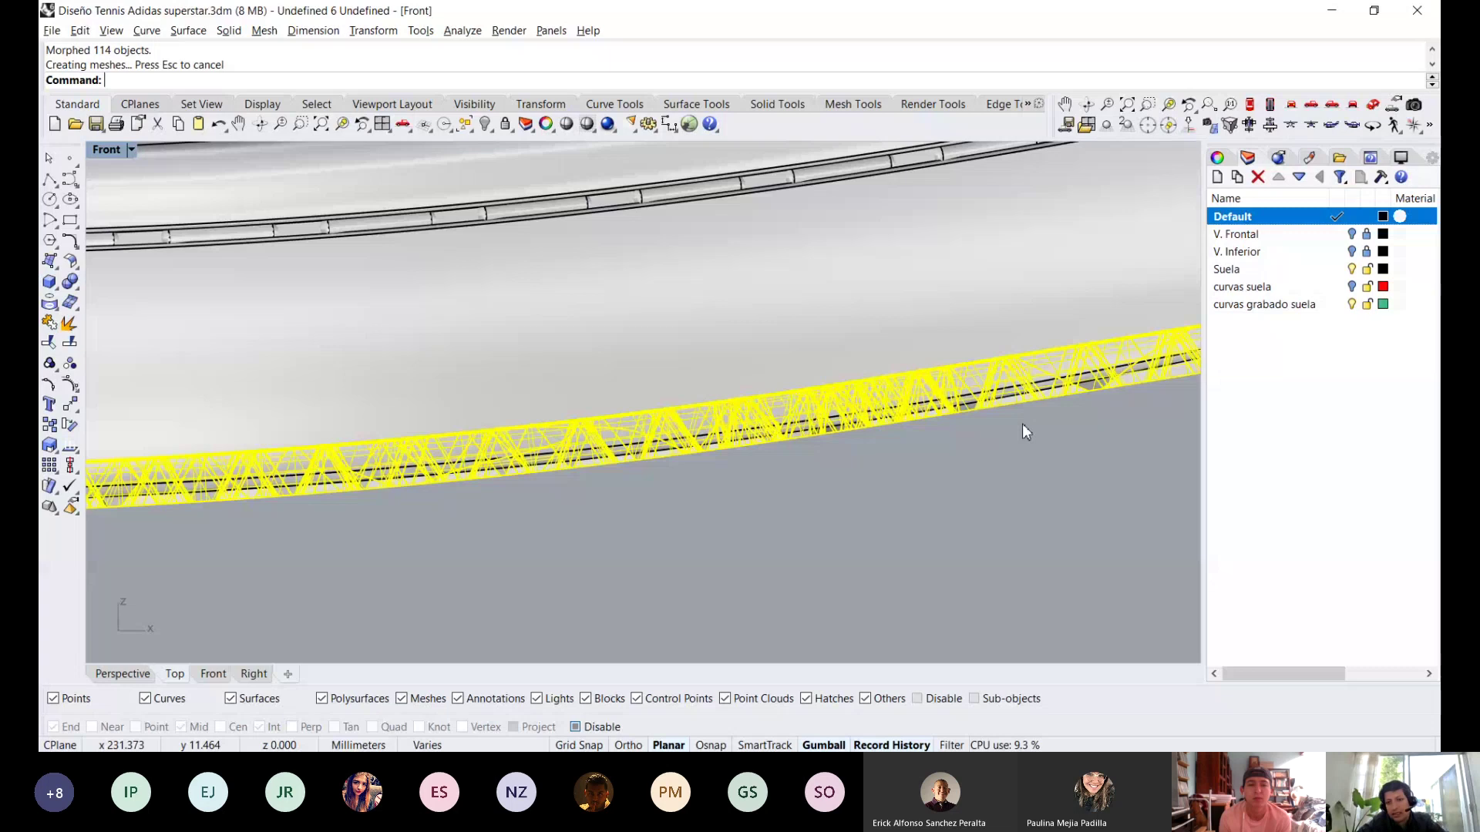
Examine how the bent tread follows the sole body's underside from the middle to the toe.
scroll(1073, 397, "up", 4)
right_click_drag(1073, 397, 833, 421)
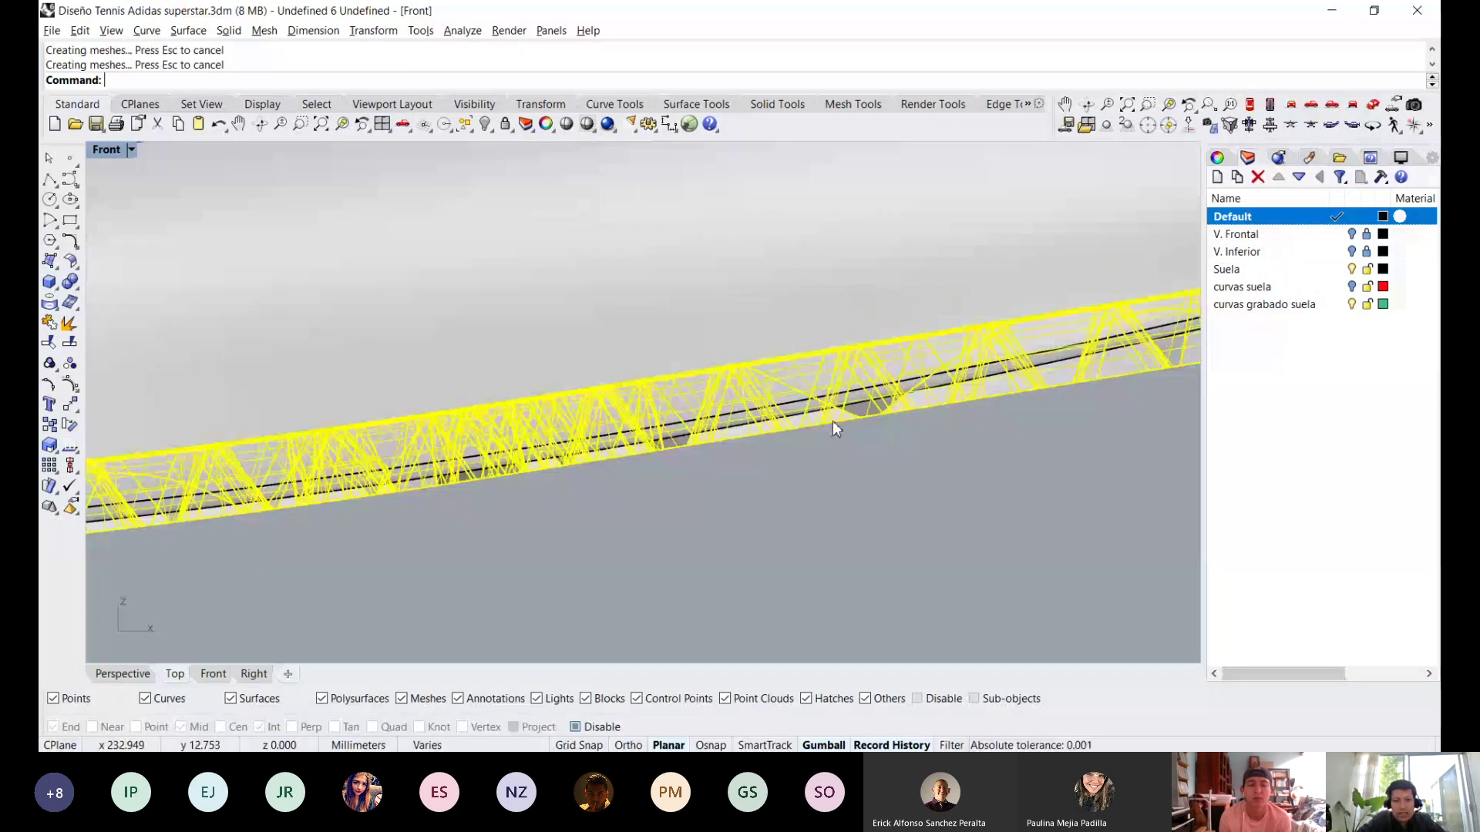
right_click_drag(1140, 373, 768, 445)
scroll(768, 445, "up", 4)
scroll(964, 393, "down", 4)
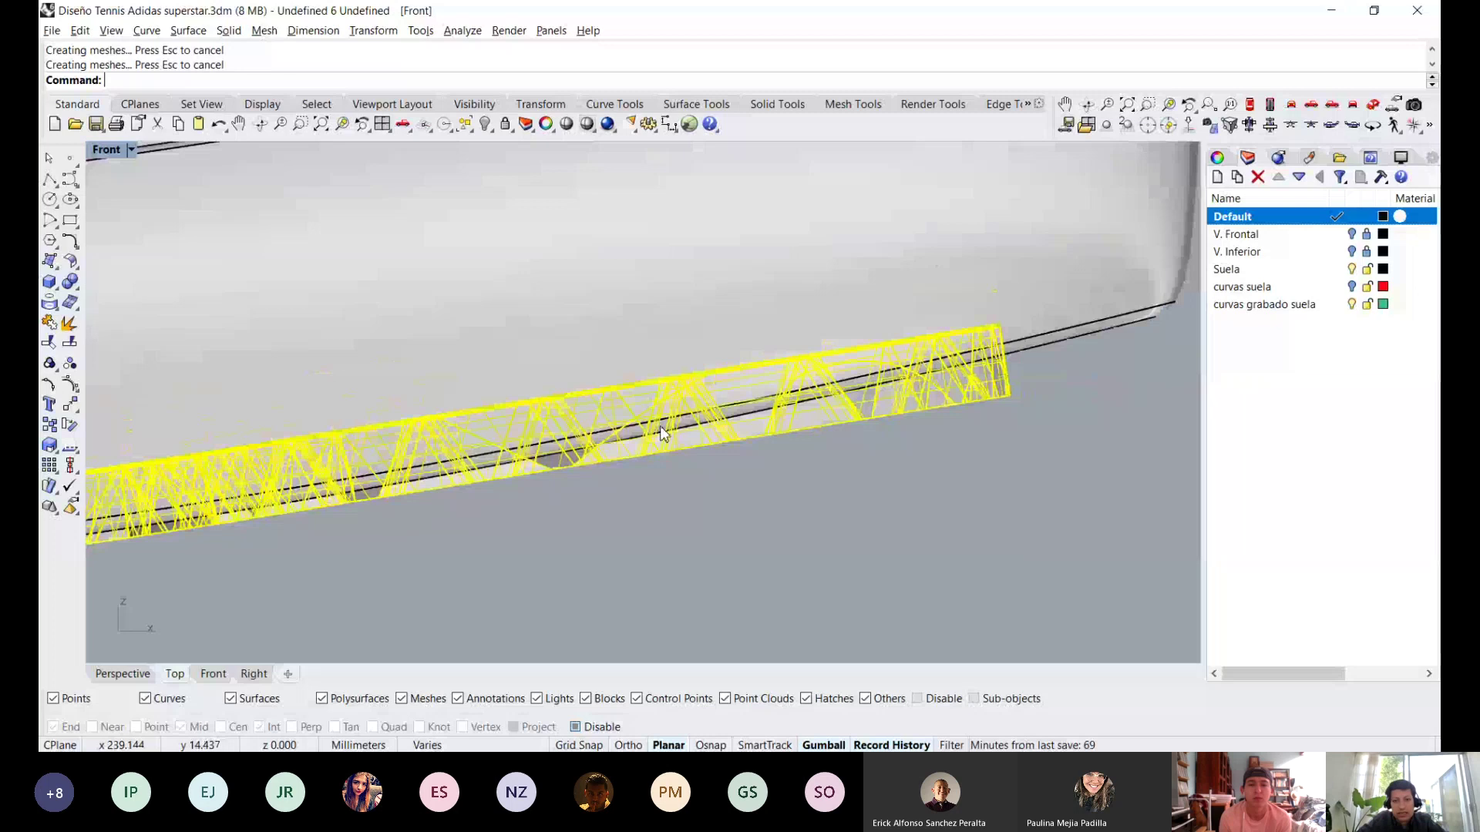
right_click(661, 434)
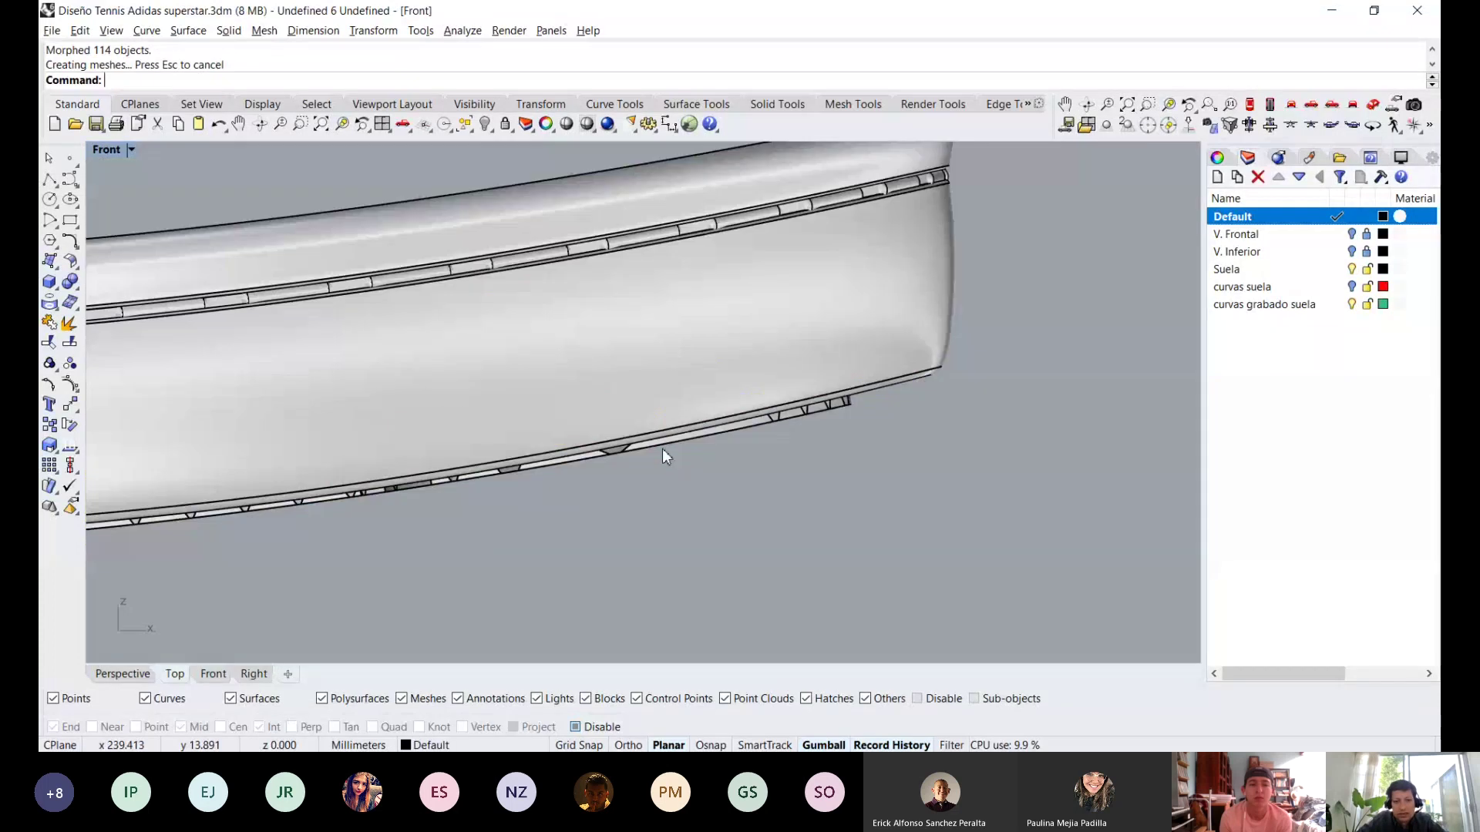
scroll(663, 455, "down", 3)
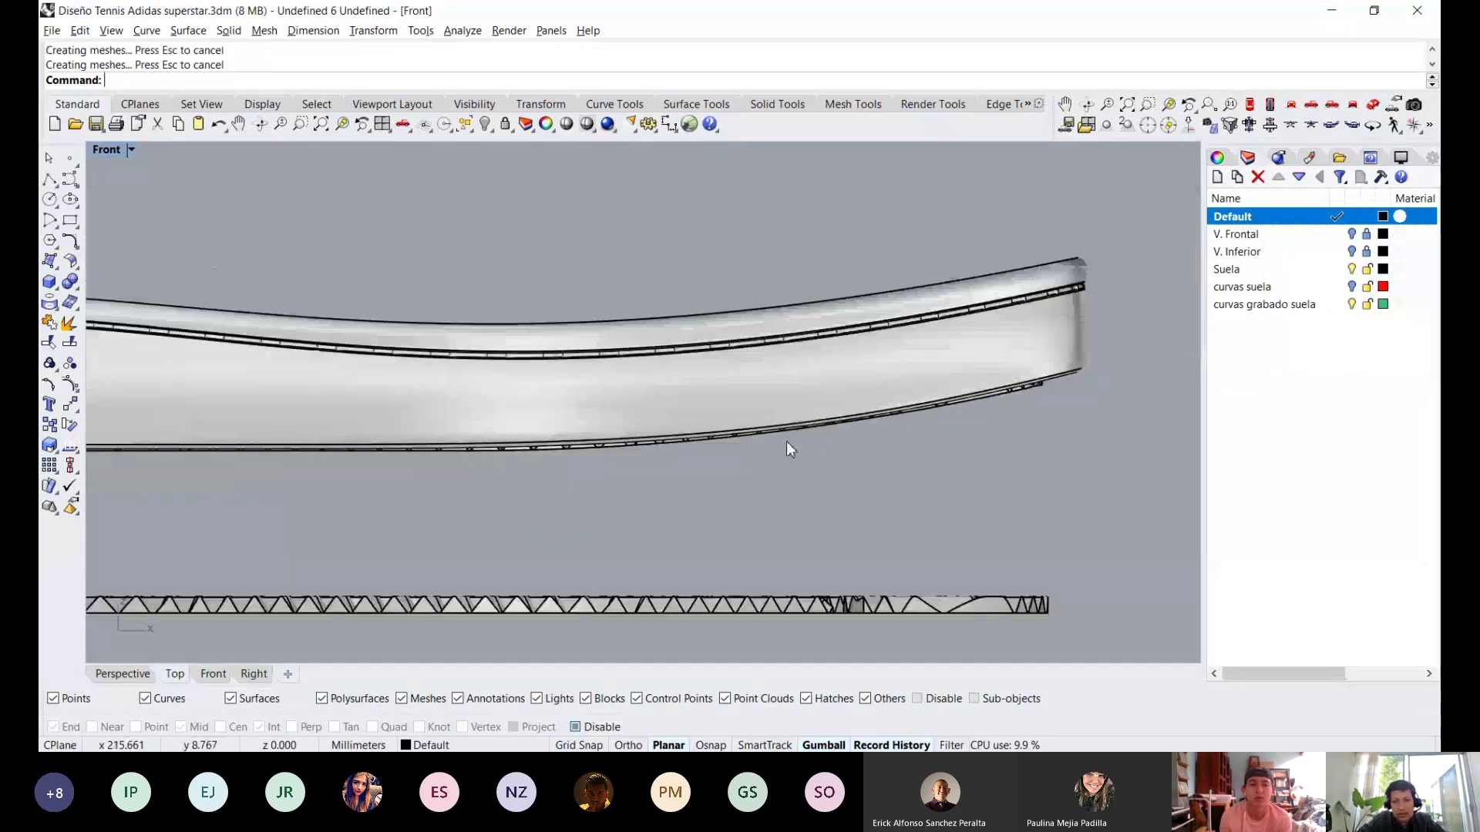
scroll(691, 459, "up", 2)
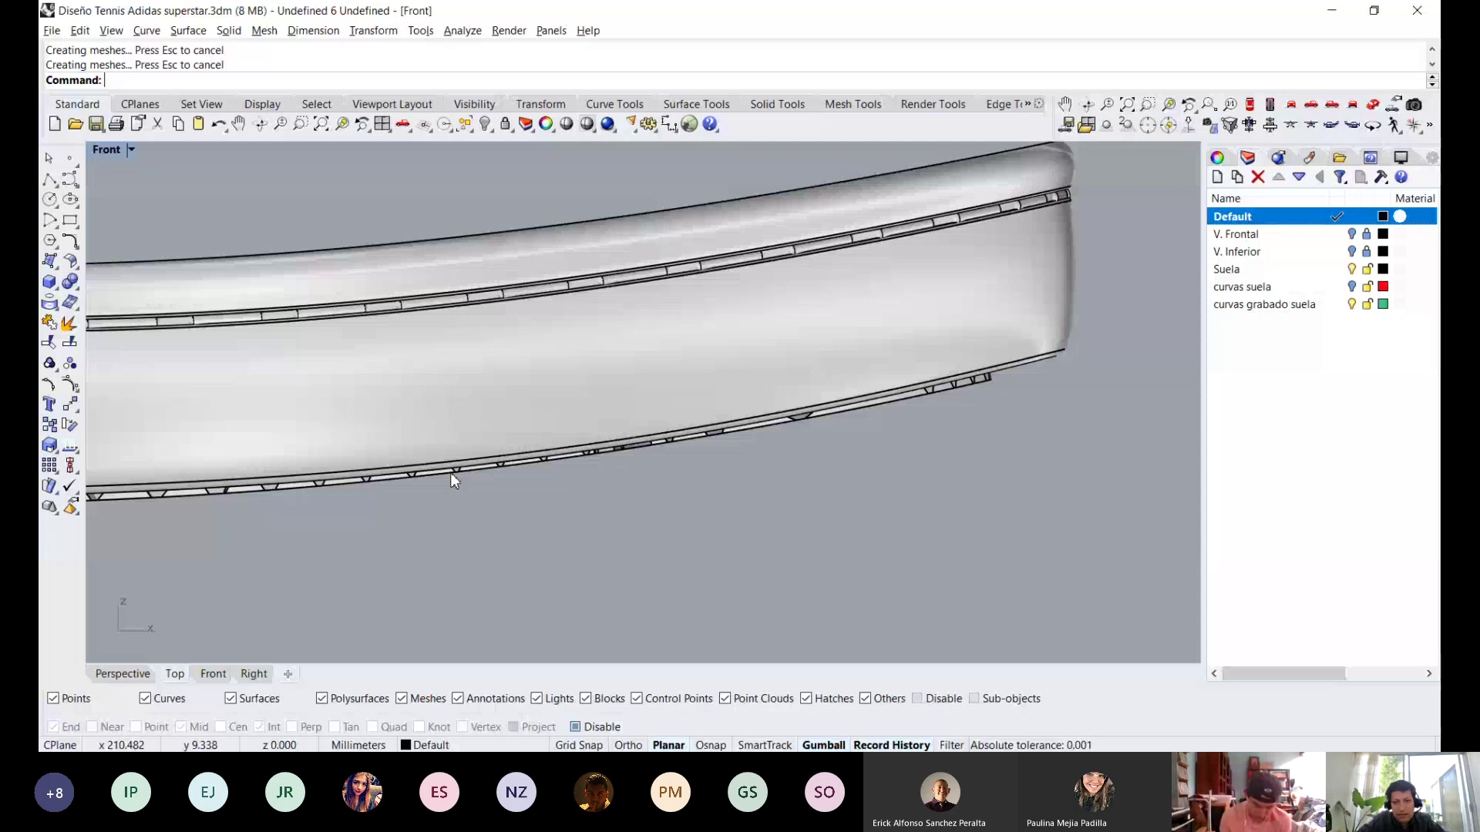
scroll(453, 480, "up", 1)
Bend the grouped tread's toe end slightly further up along a spine about 27 mm long, starting on its lower edge near x 224.
left_click(497, 461)
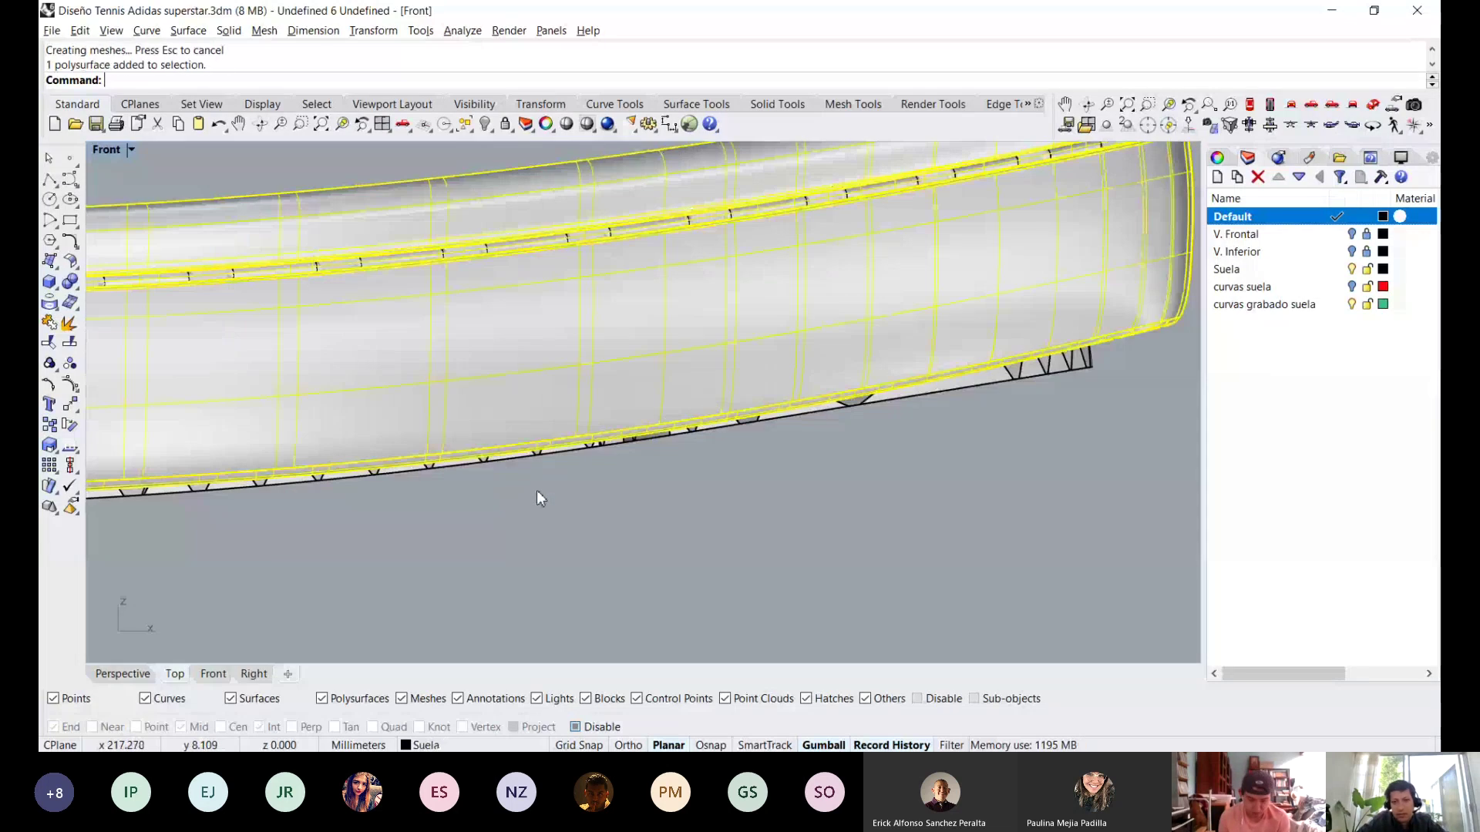
scroll(851, 424, "down", 4)
left_click(962, 400)
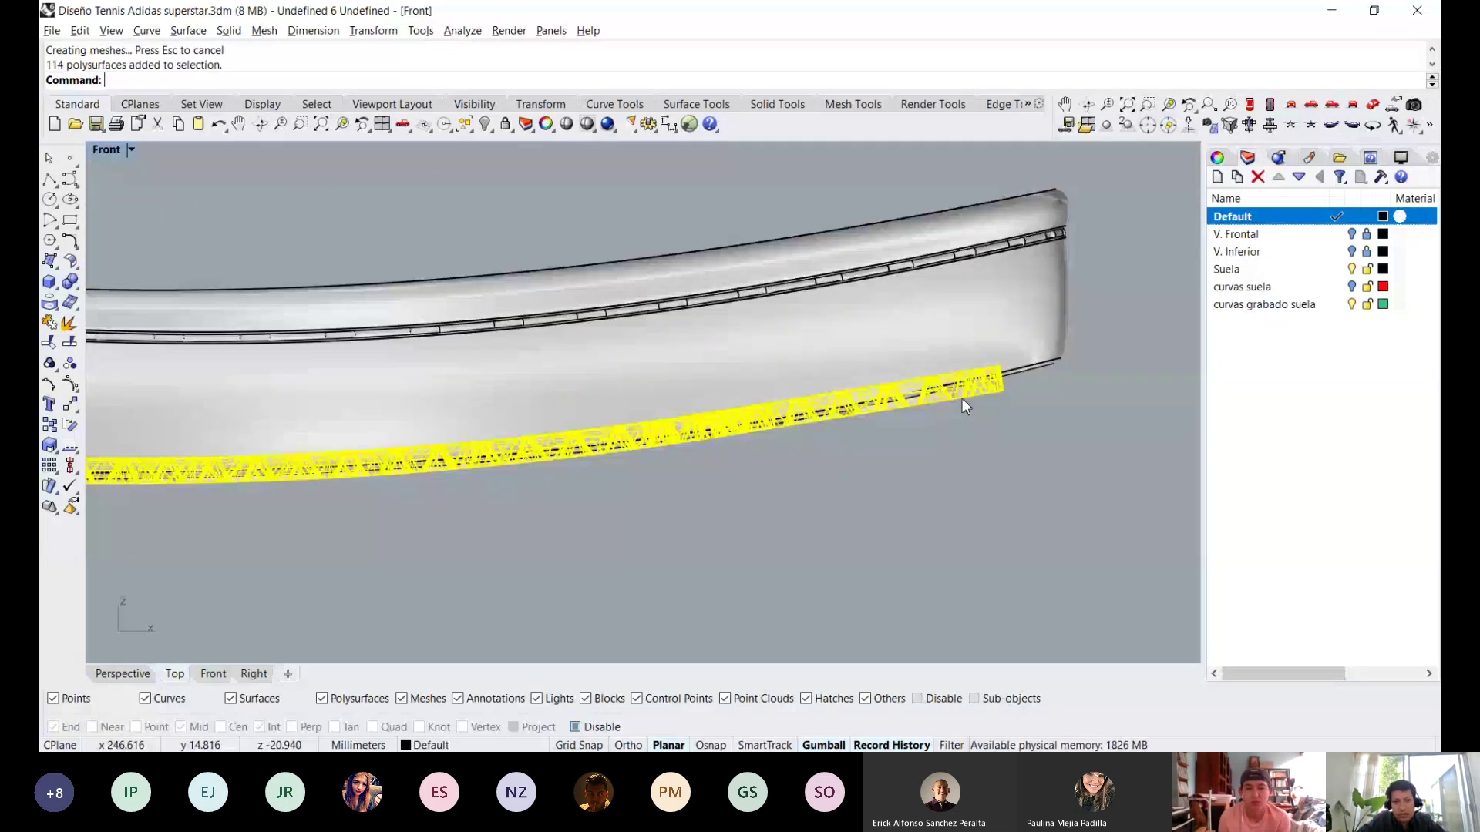
right_click(962, 399)
scroll(513, 472, "up", 4)
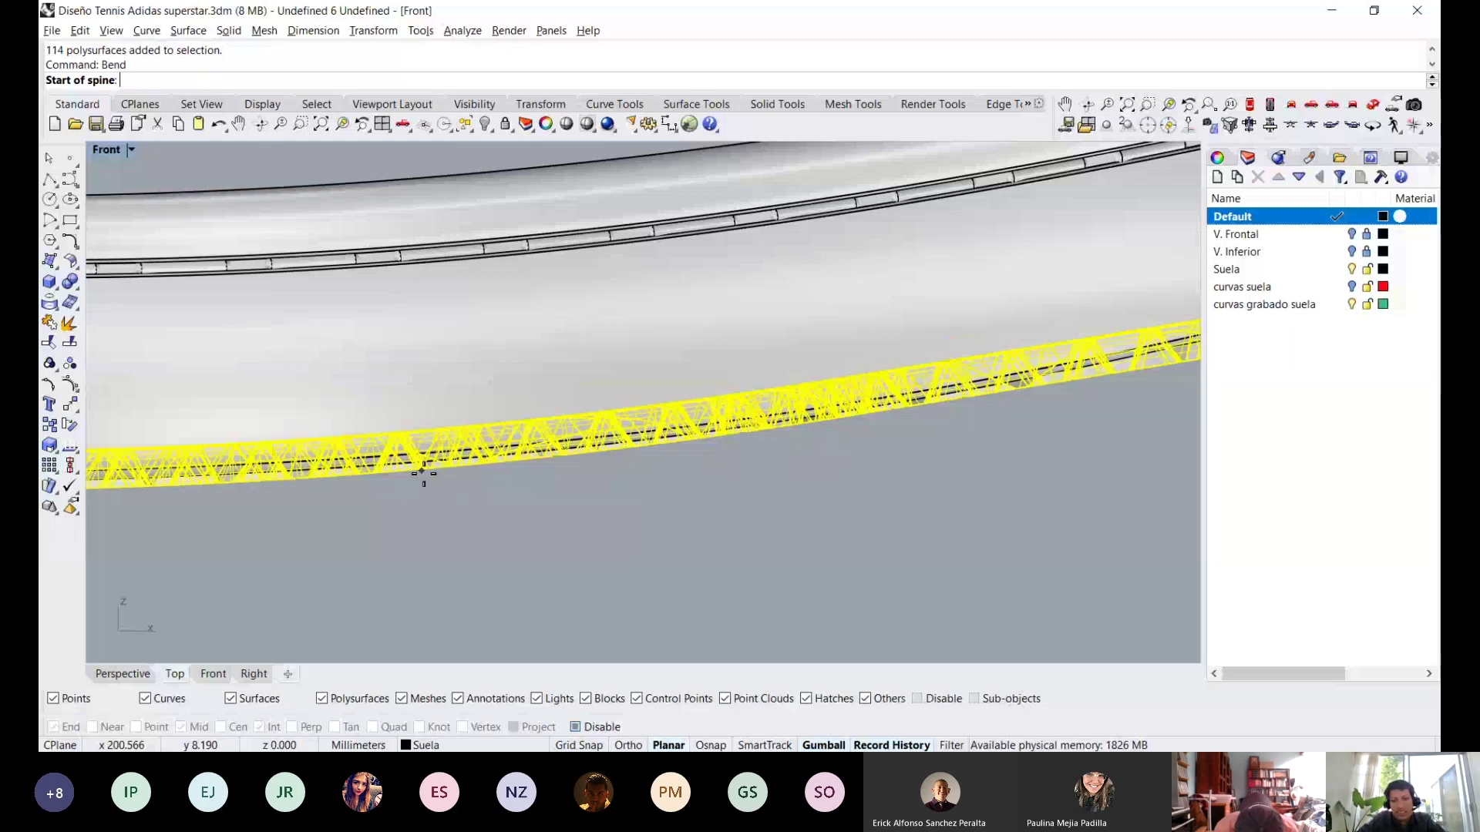
right_click_drag(423, 473, 799, 406)
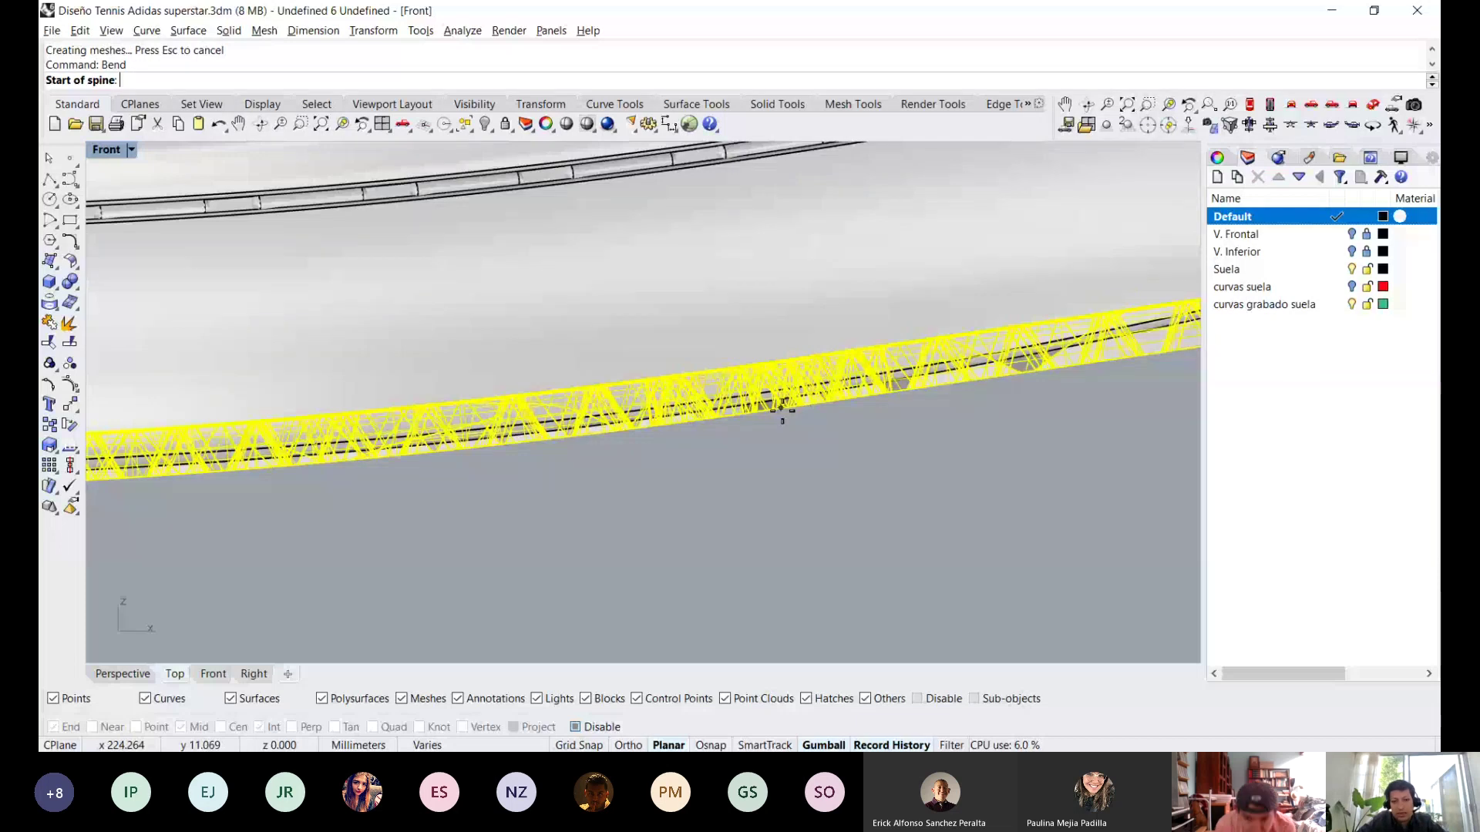
left_click(781, 408)
right_click_drag(885, 432, 574, 500)
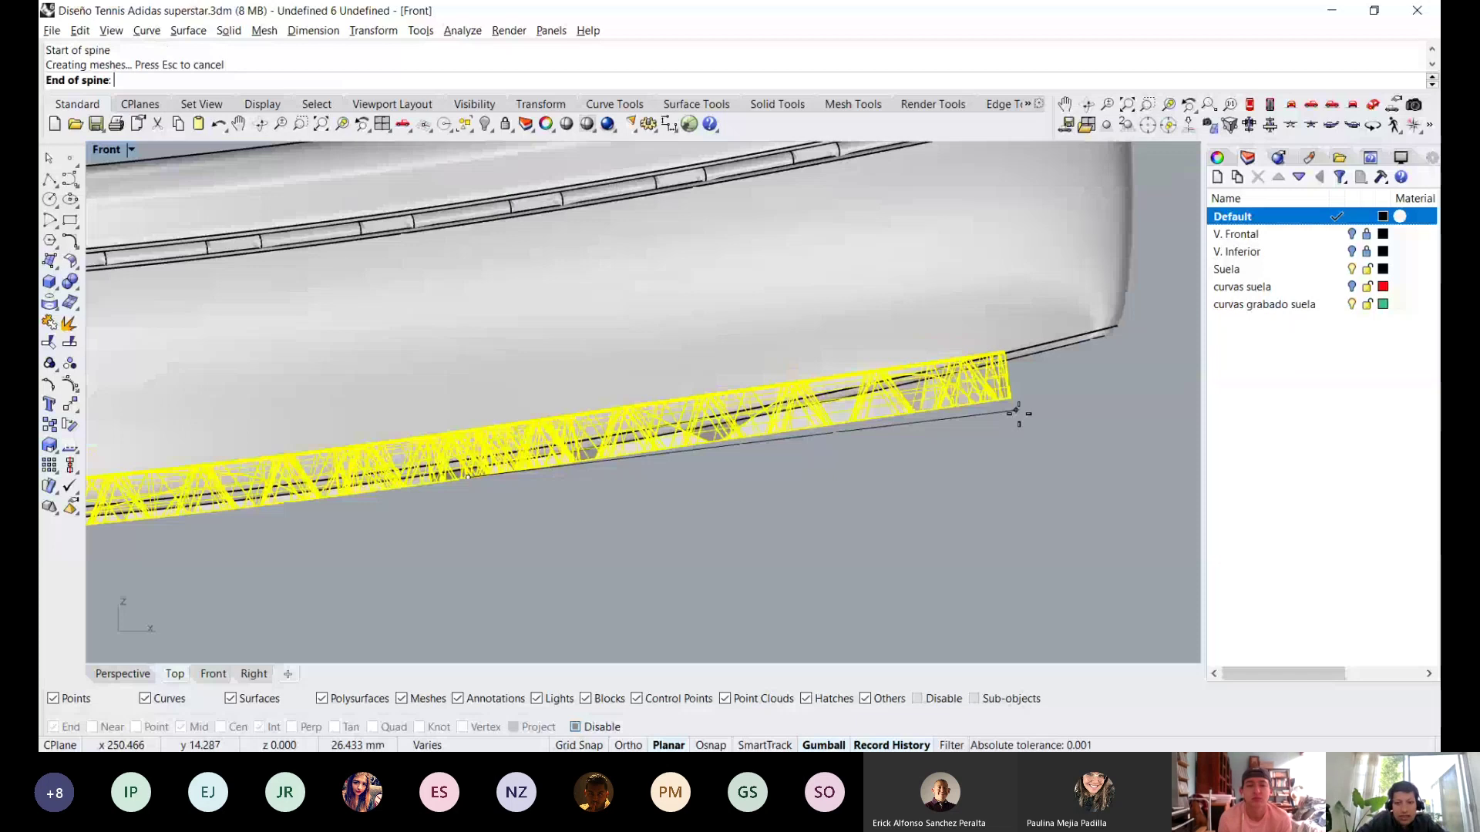
left_click(1032, 413)
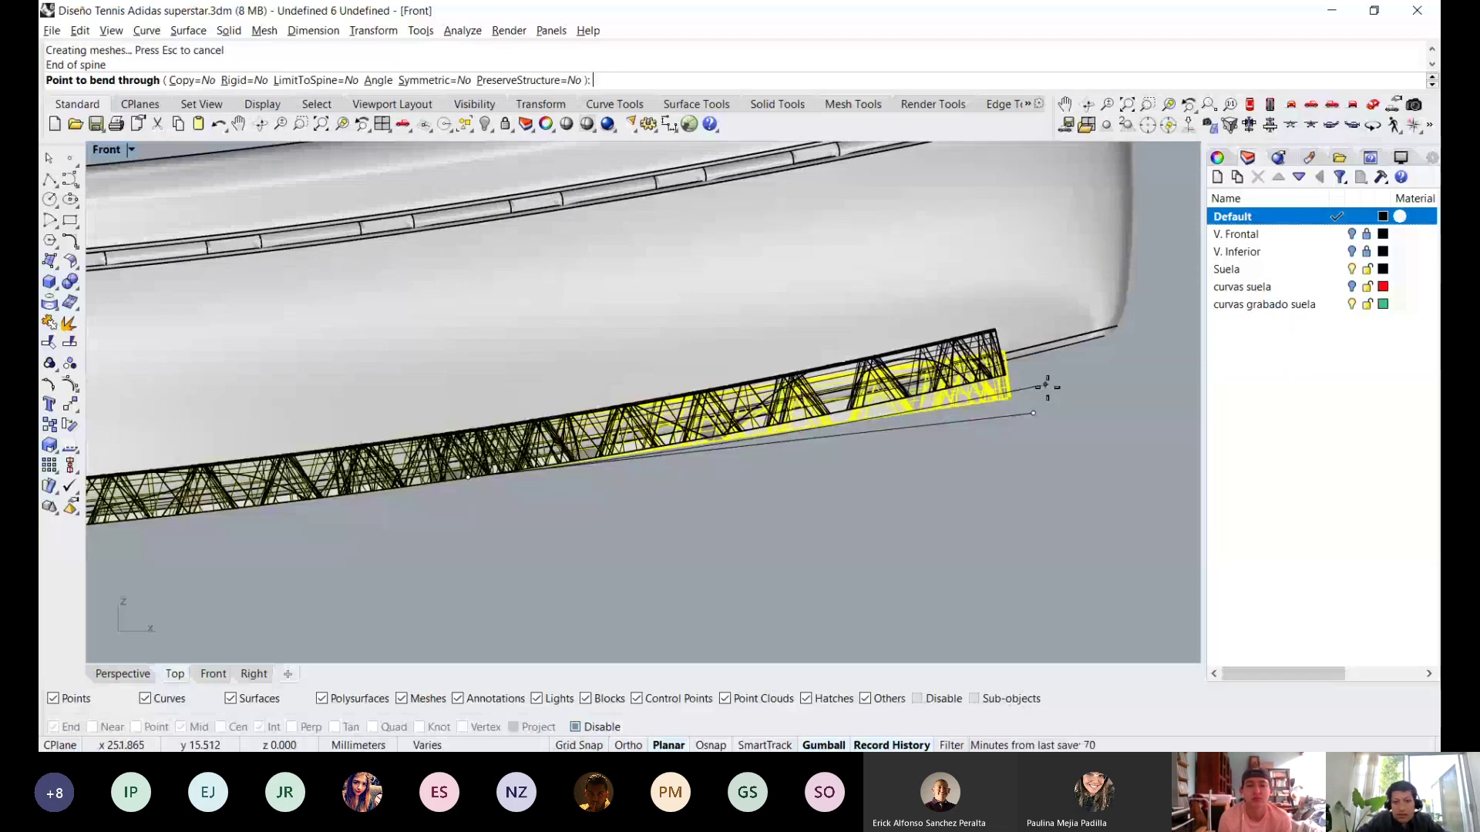
left_click(1047, 388)
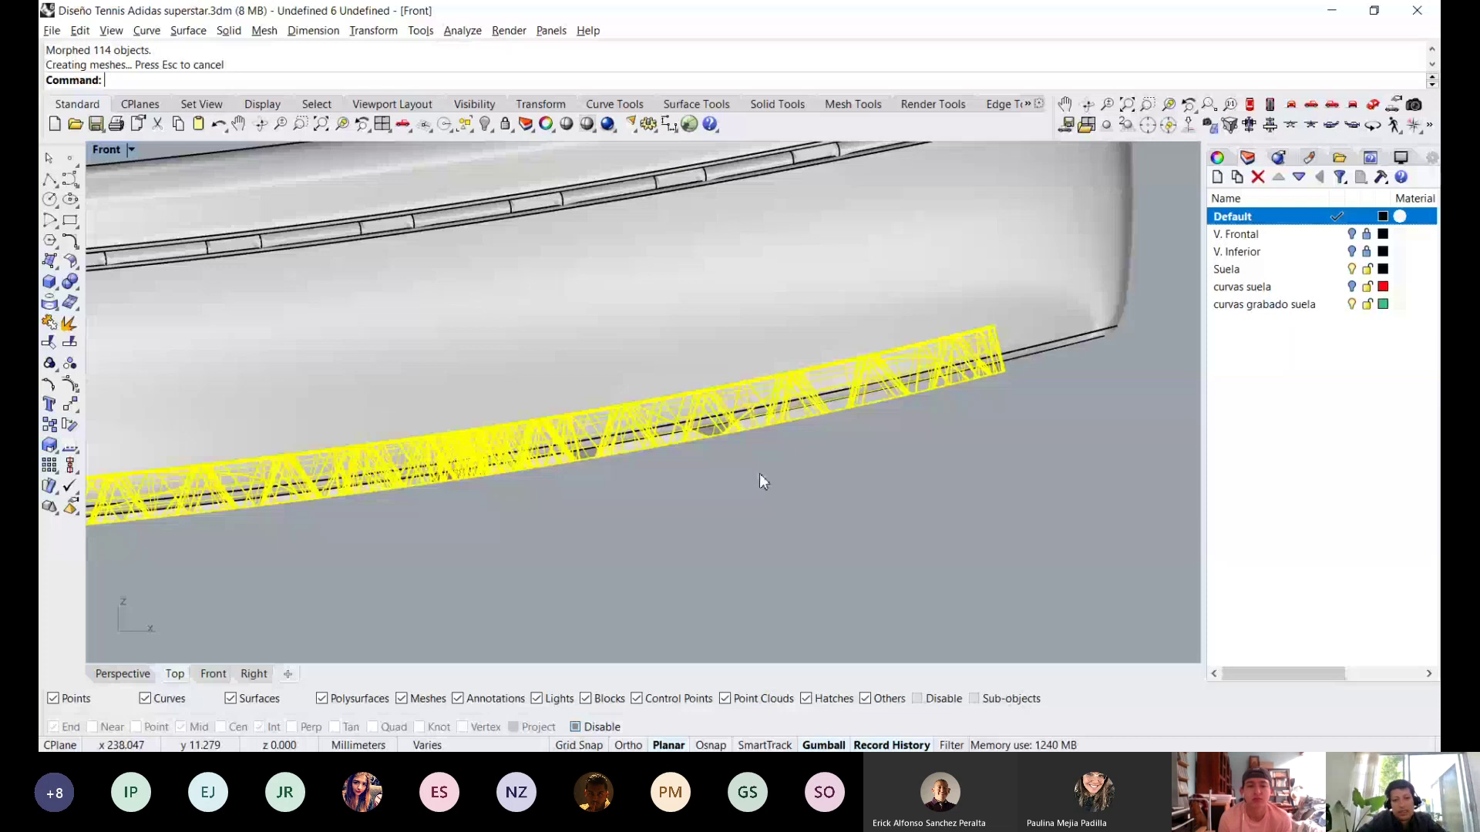
Hide the spare flat copy of the tread below the sole and show the Perspective view in Rendered mode.
scroll(760, 473, "down", 7)
left_click(384, 523)
key("ctrl+F3")
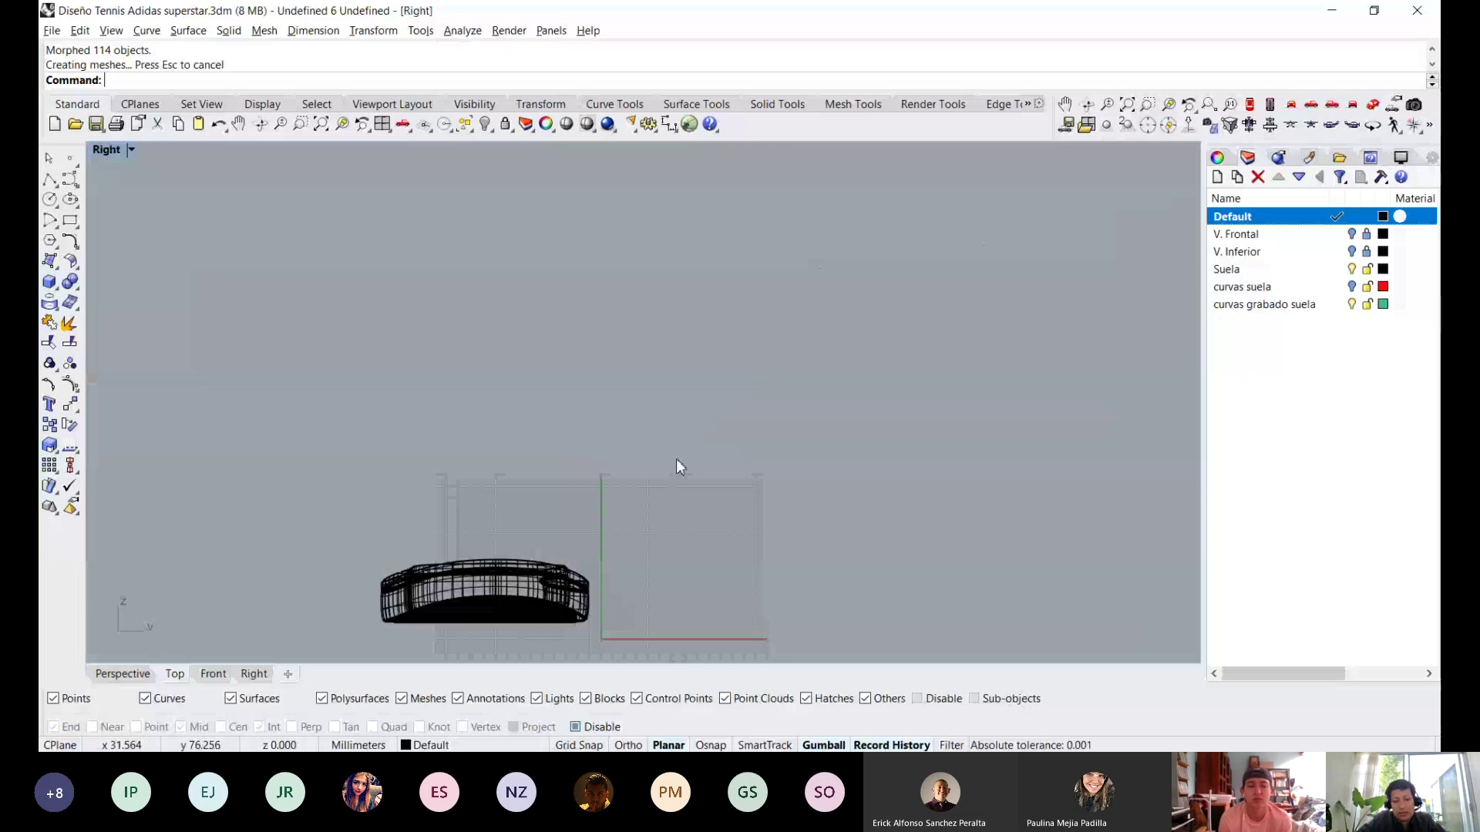
key("ctrl+F4")
right_click_drag(756, 442, 763, 470)
left_click(778, 428)
middle_click(798, 375)
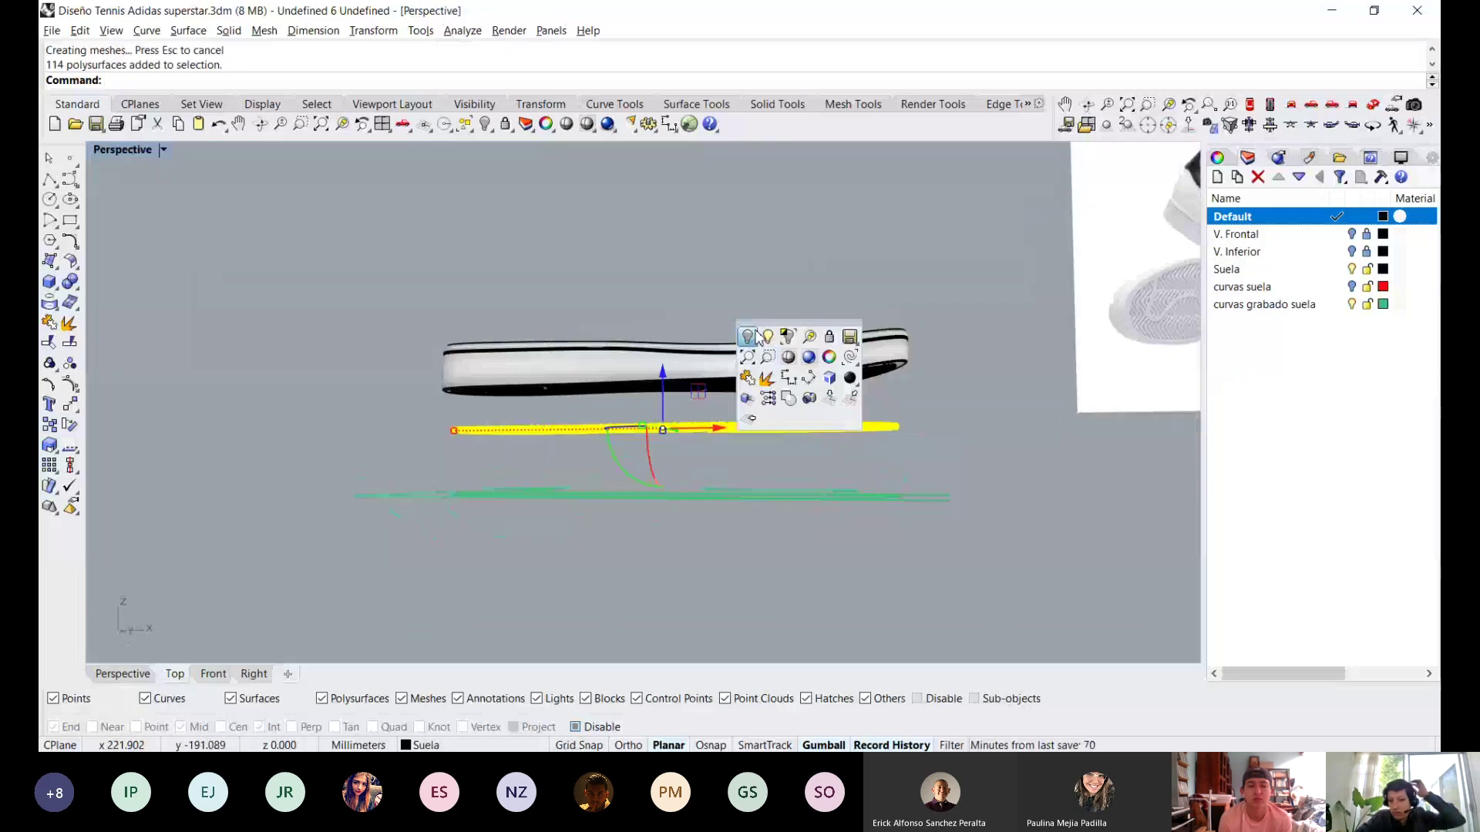
left_click(756, 337)
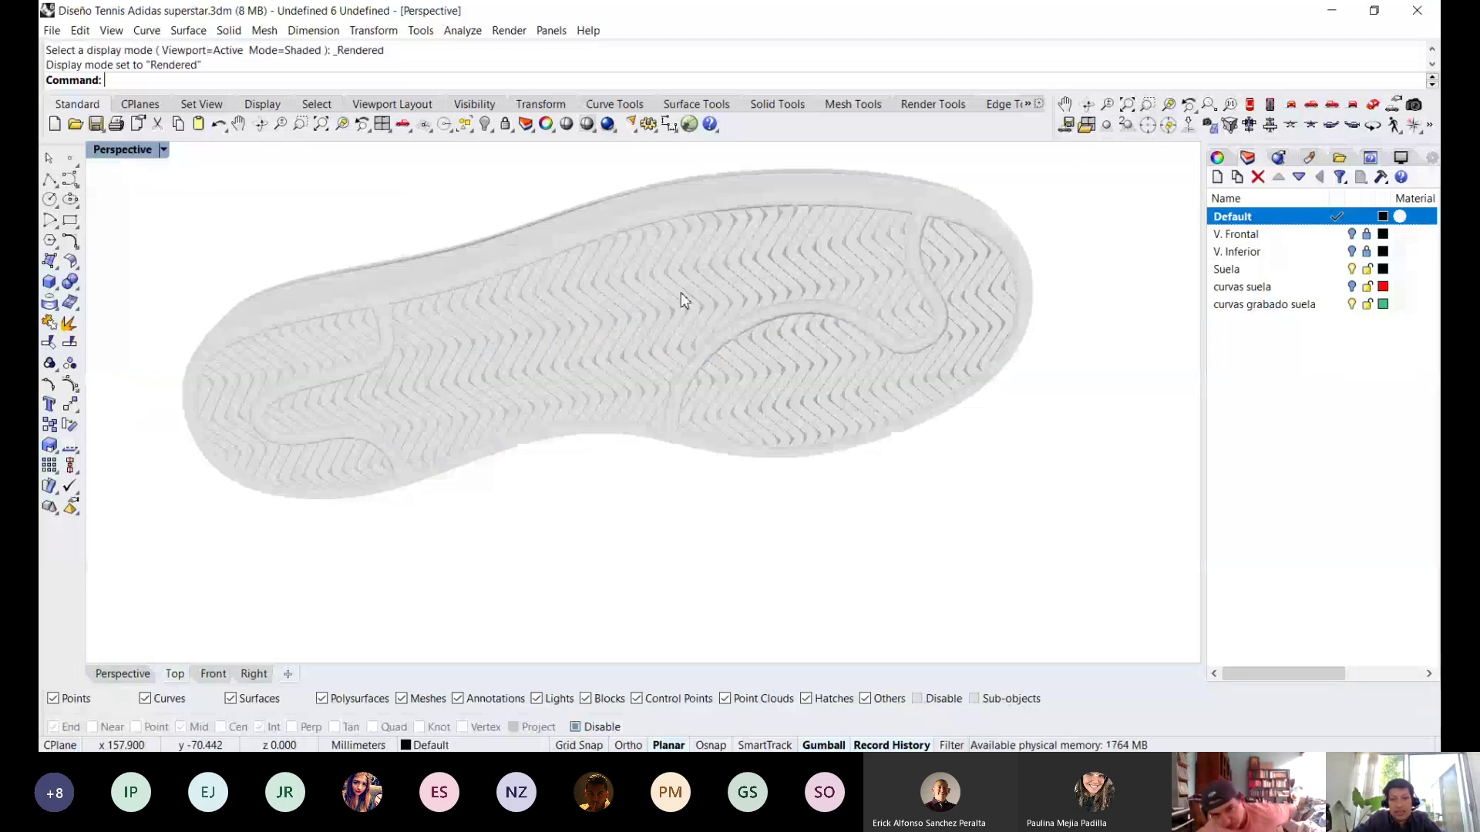
Inspect the bent tread group on the sole's underside close up and as a whole.
scroll(679, 293, "up", 5)
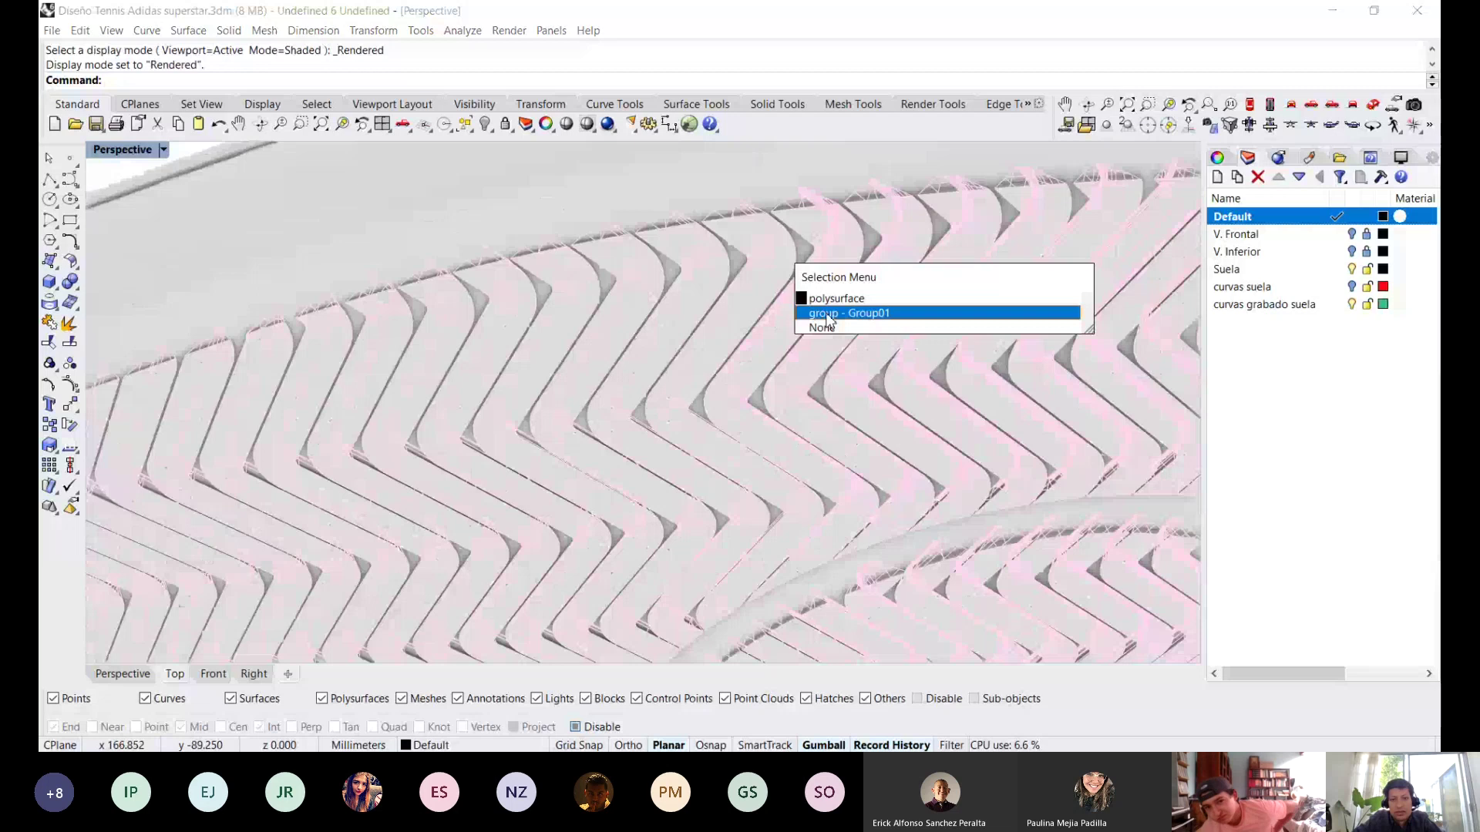
left_click(829, 314)
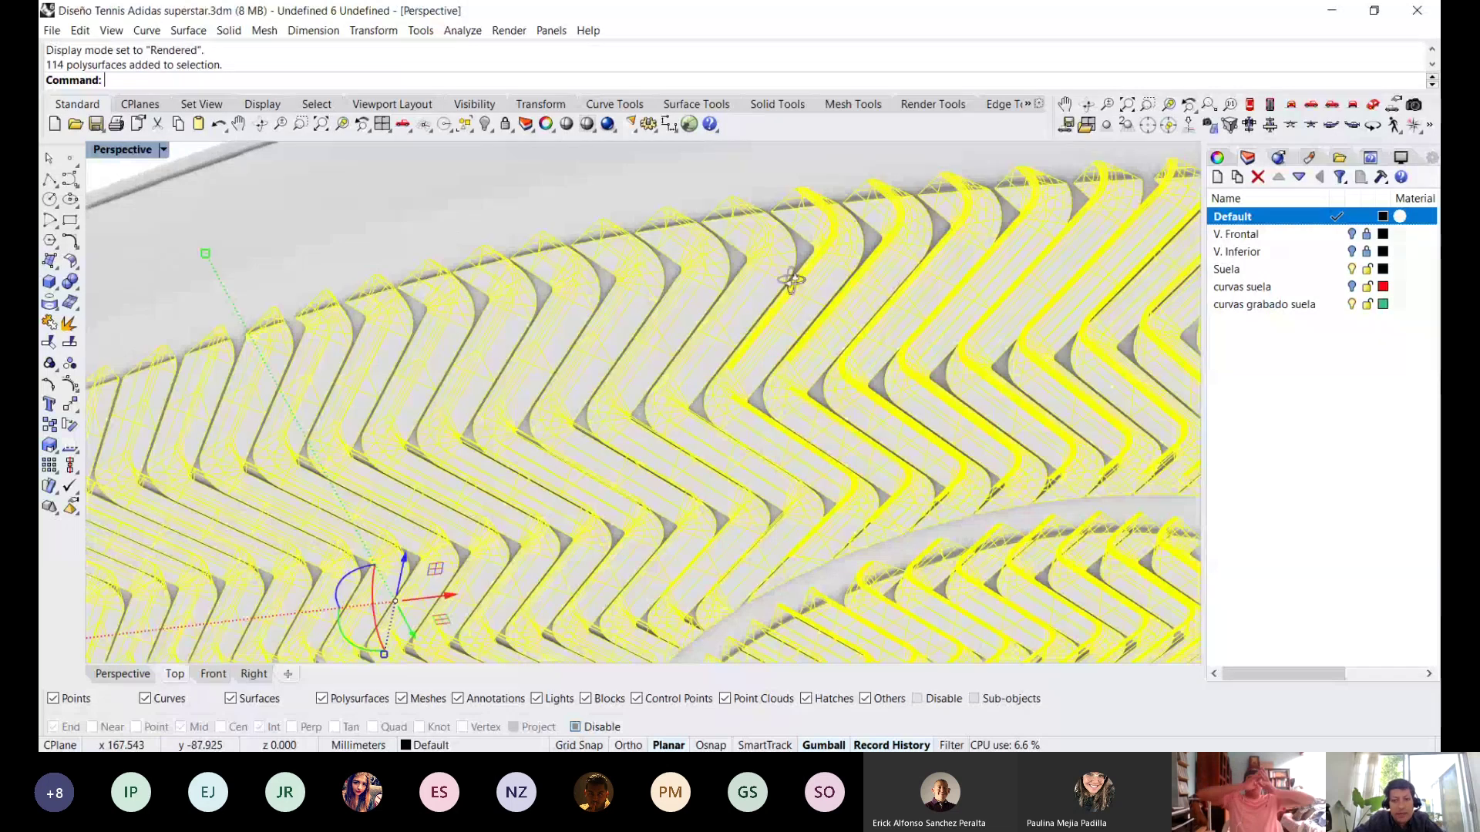
right_click_drag(793, 281, 751, 285)
key("Escape")
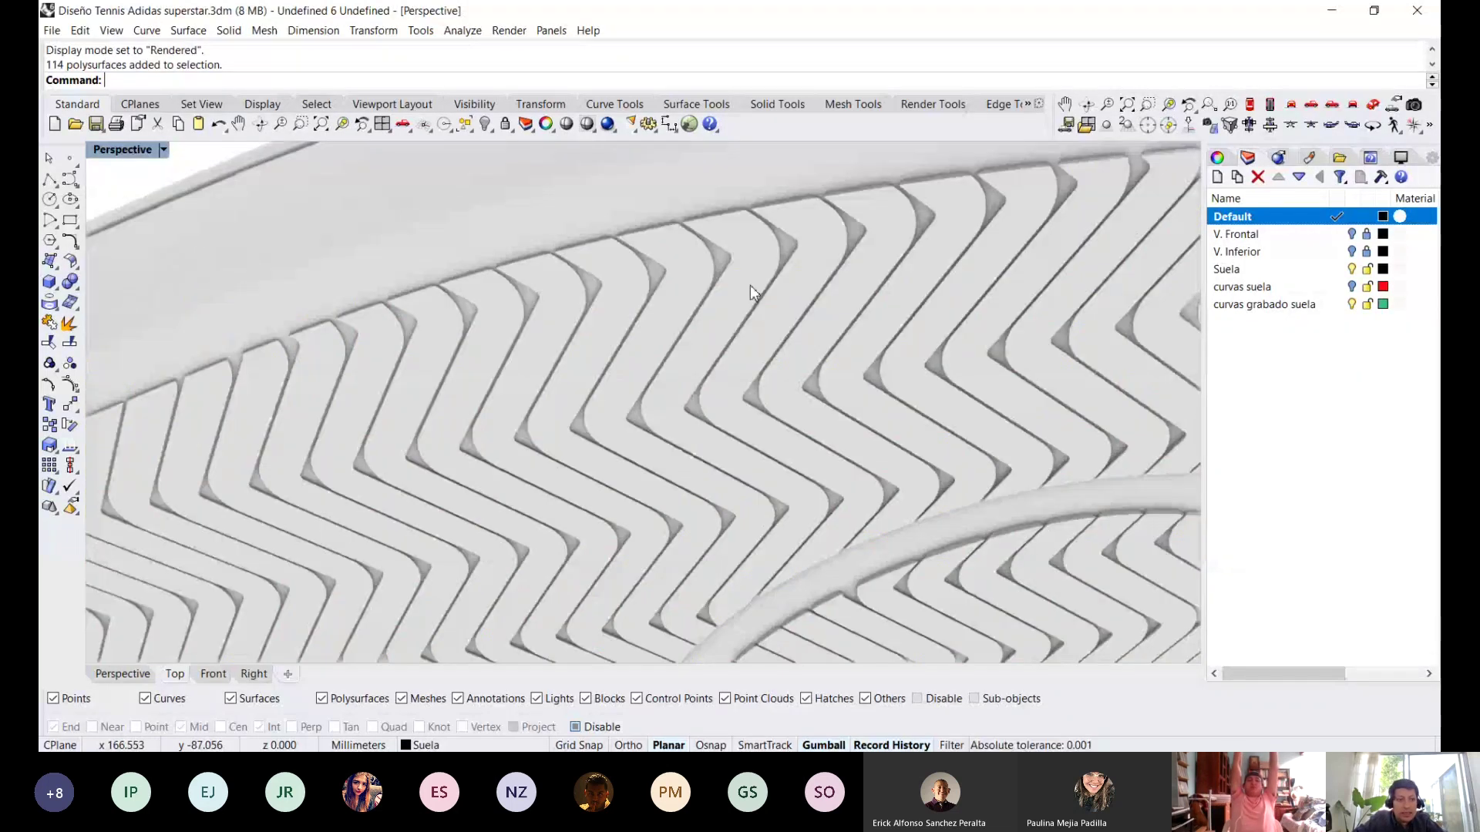
scroll(751, 285, "down", 6)
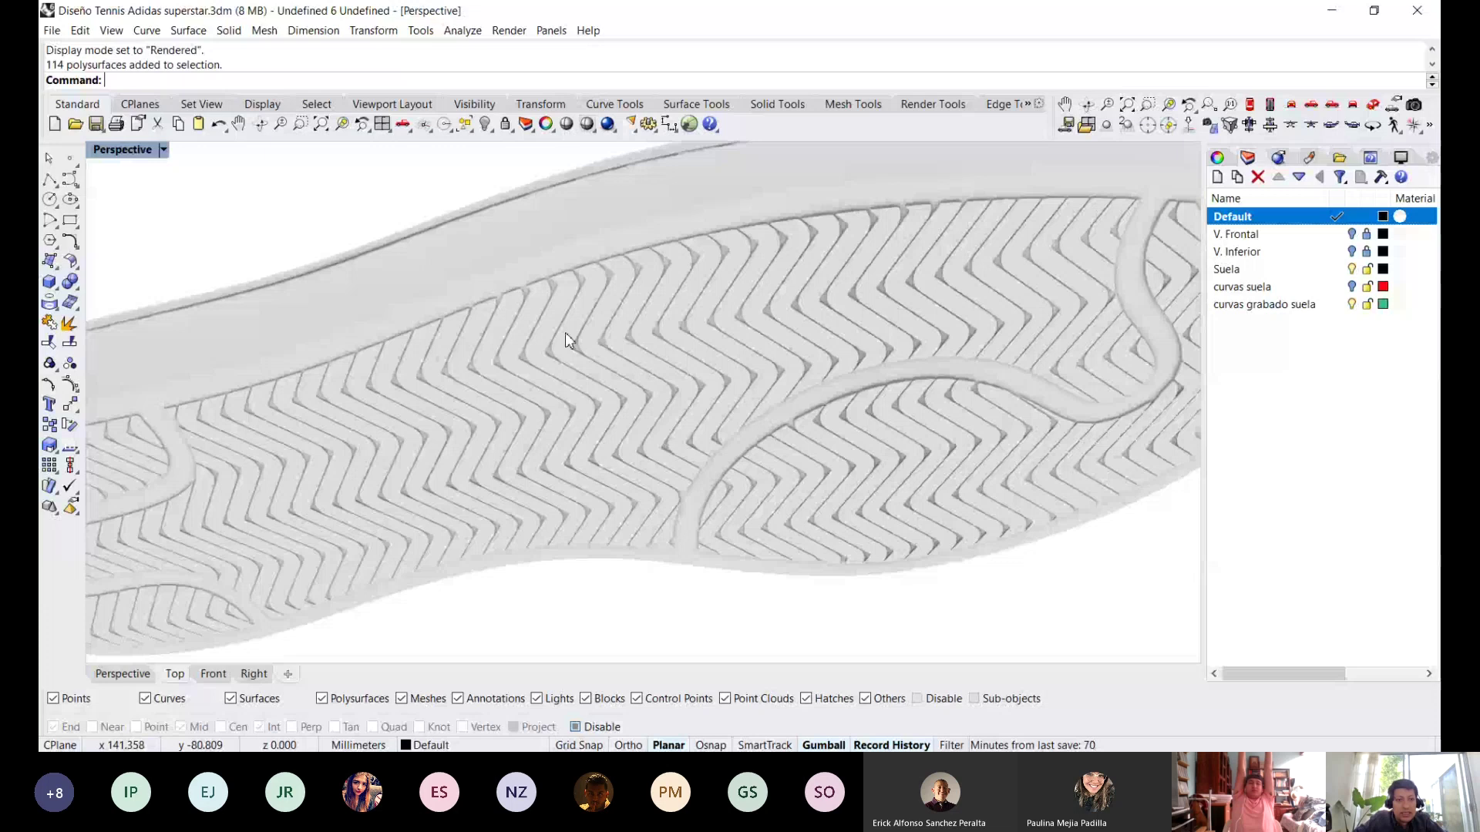
scroll(566, 331, "down", 2)
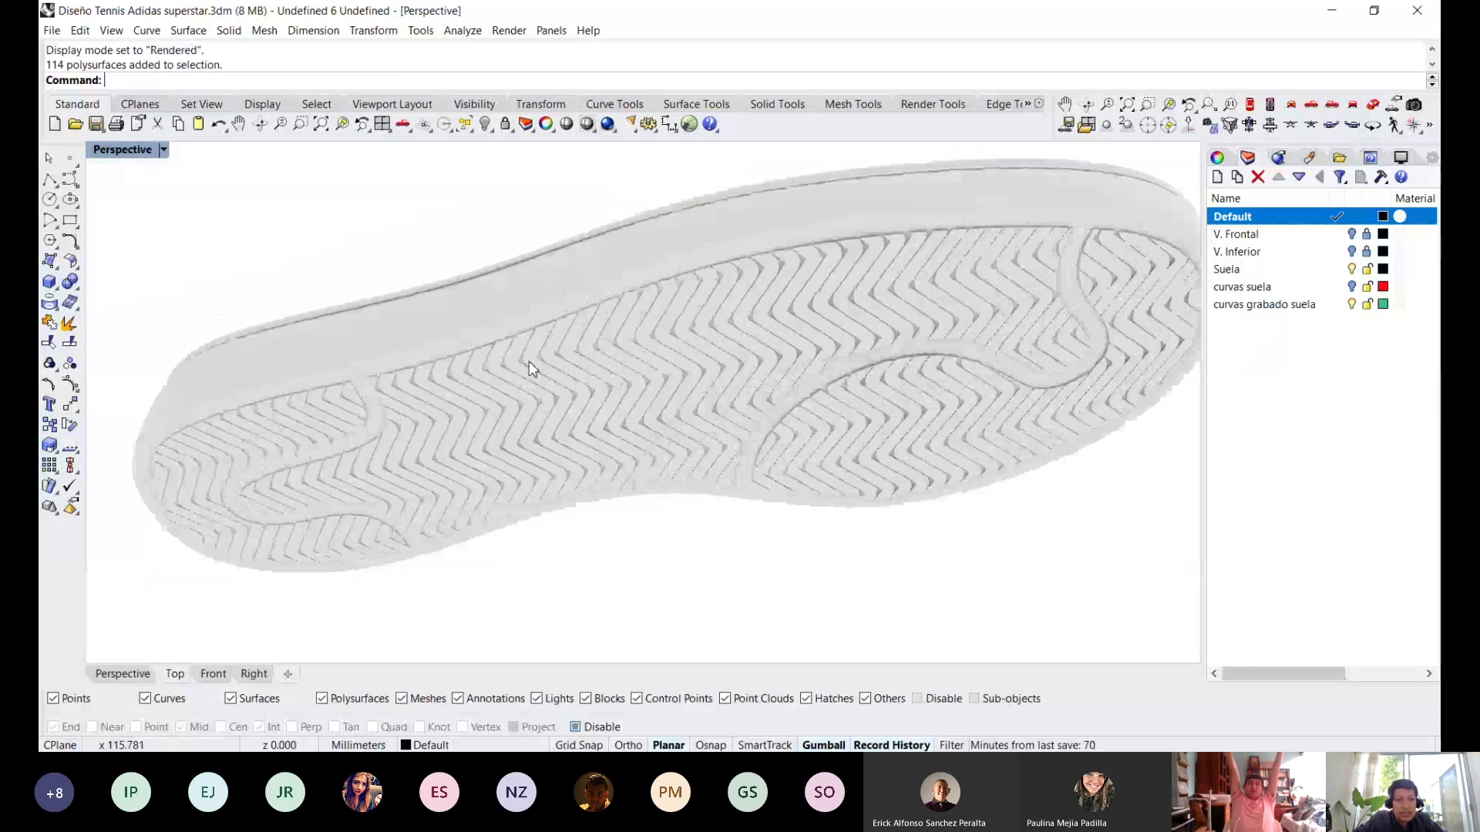
Subtract all the bent tread bars from the sole body with a Boolean Difference using DeleteInput=Yes, accepting the history break.
left_click(77, 288)
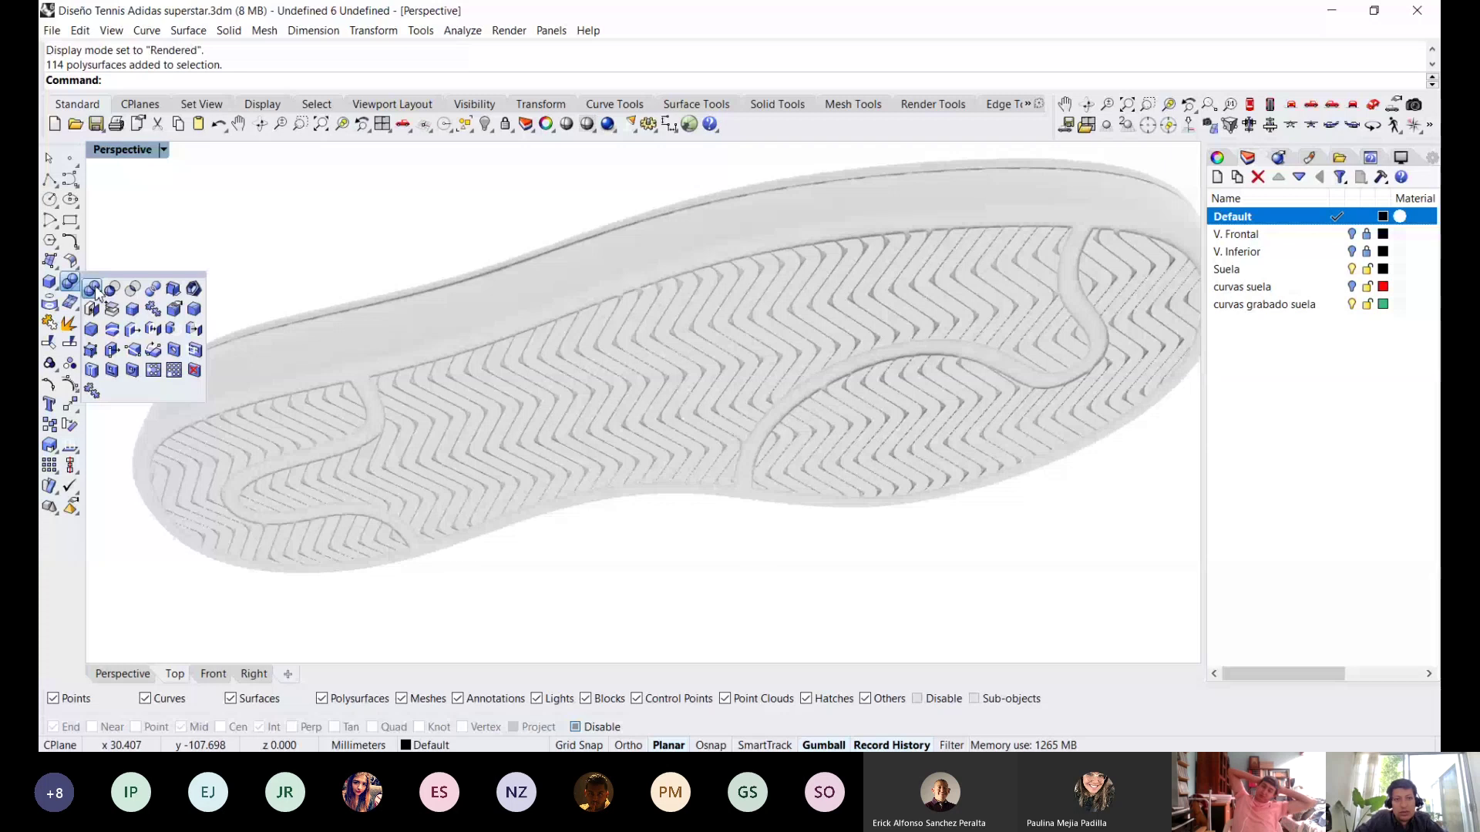
left_click(112, 289)
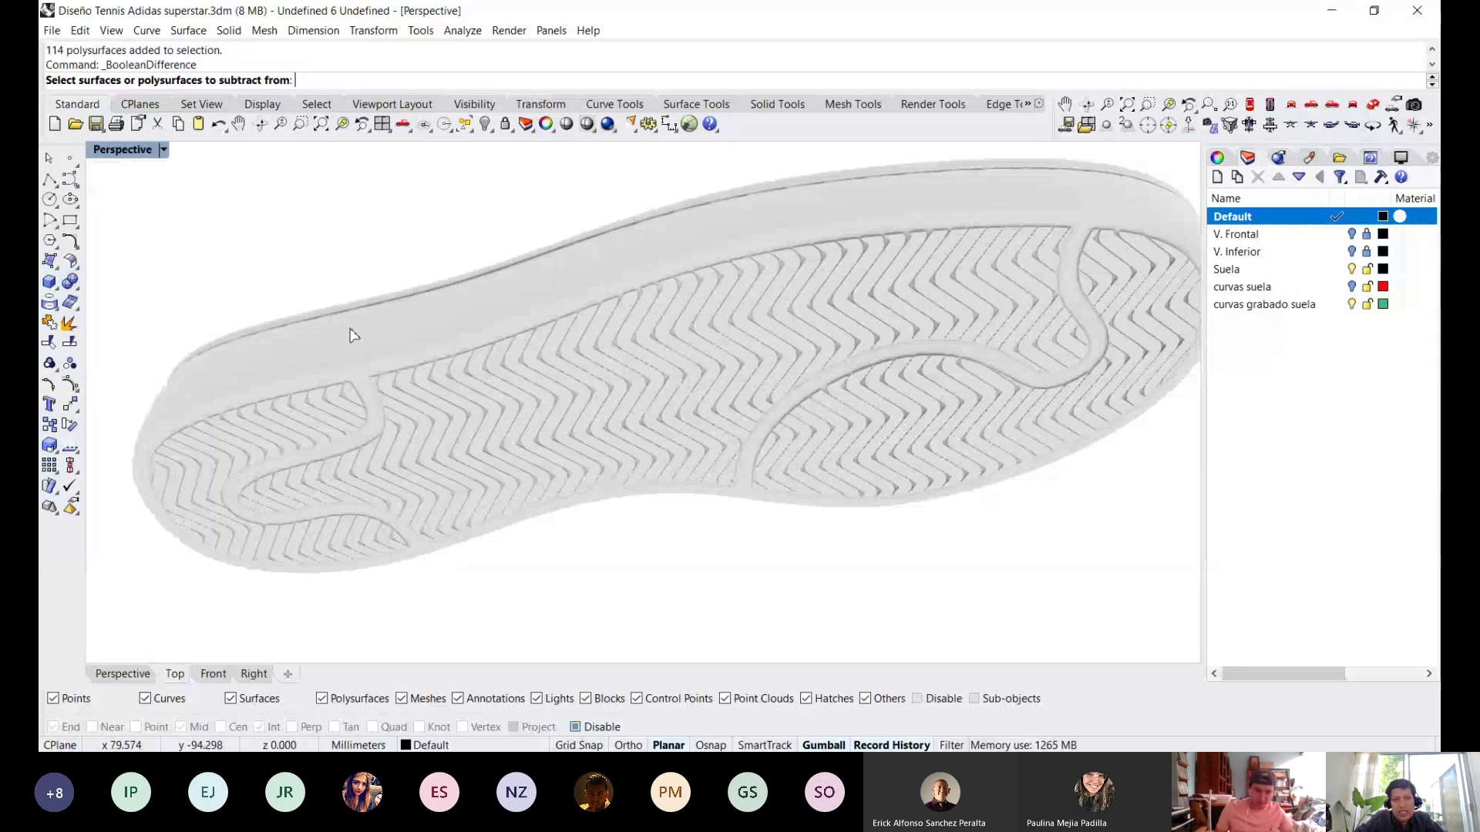
left_click(333, 305)
key("Return")
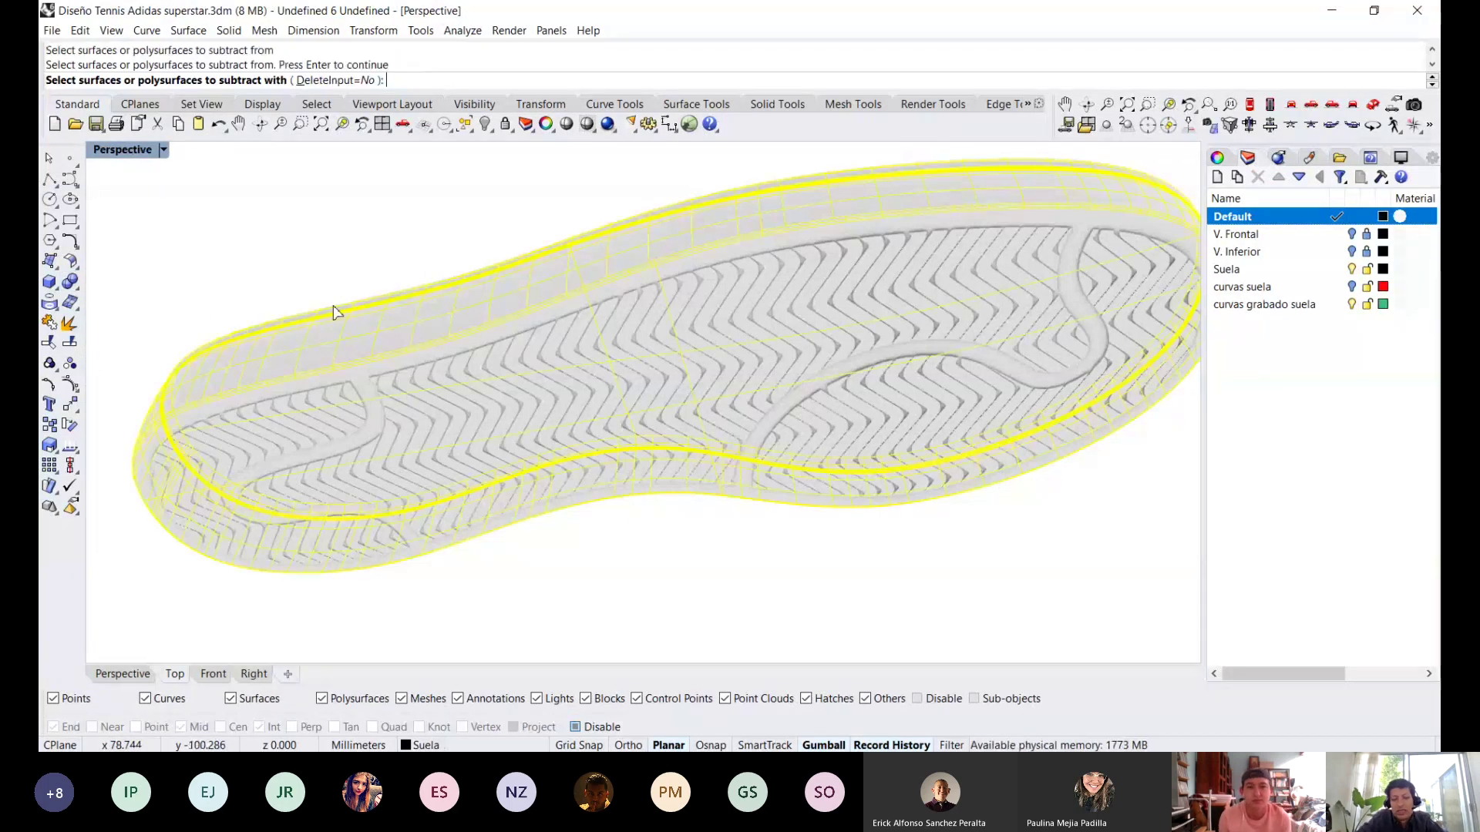
key("ctrl+a")
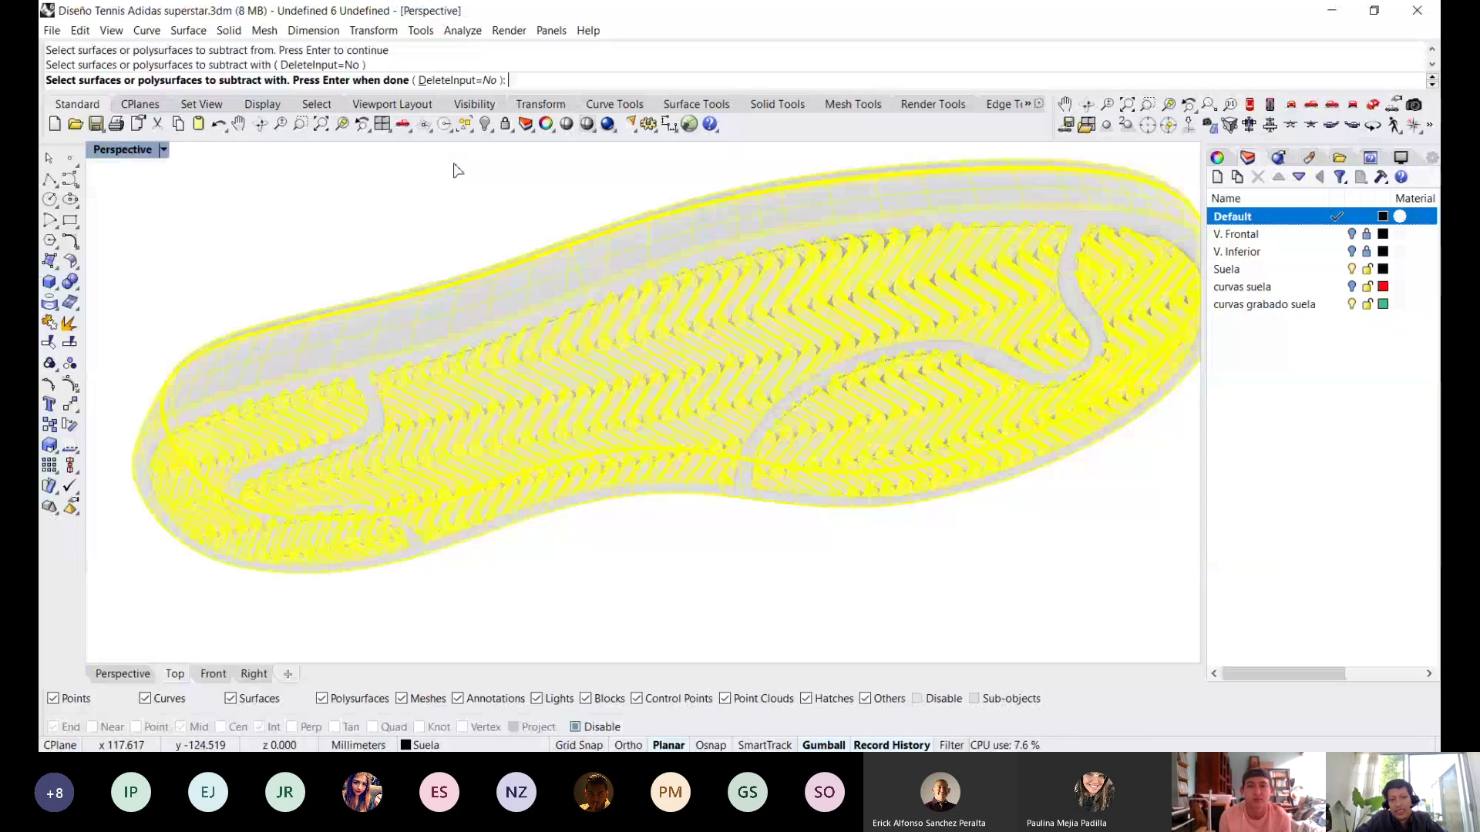
left_click(458, 81)
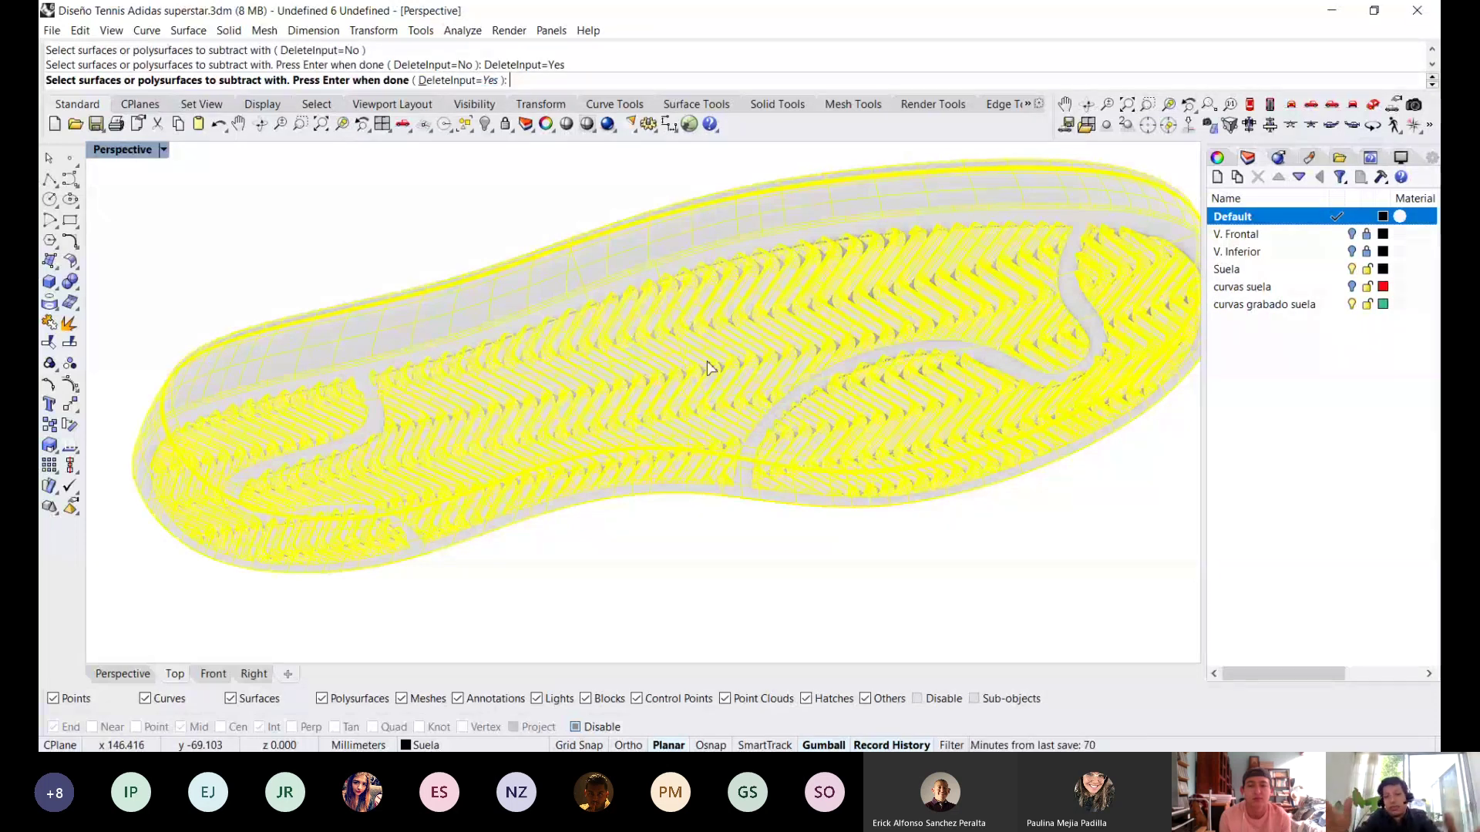
key("Return")
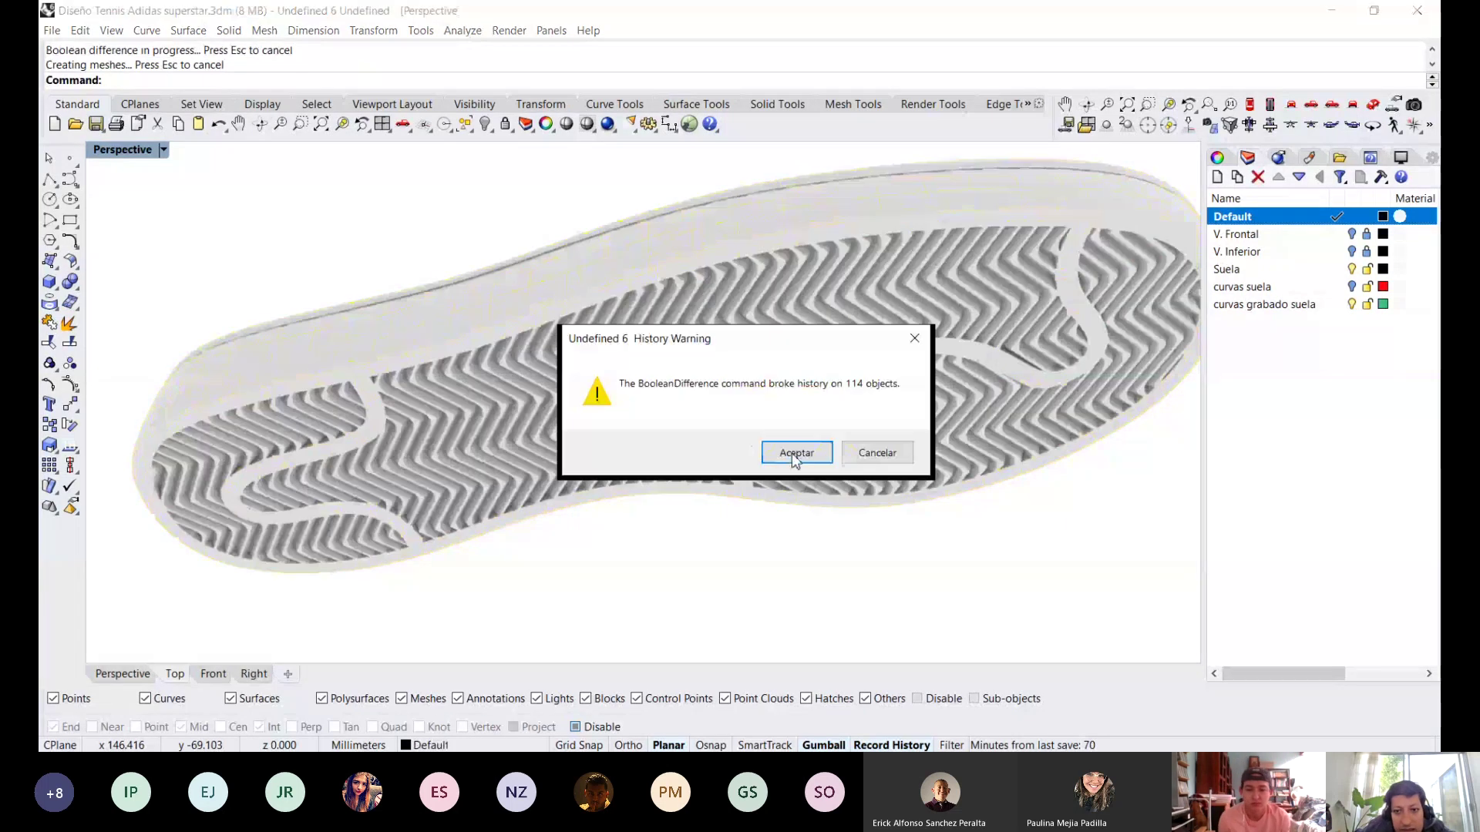
left_click(796, 455)
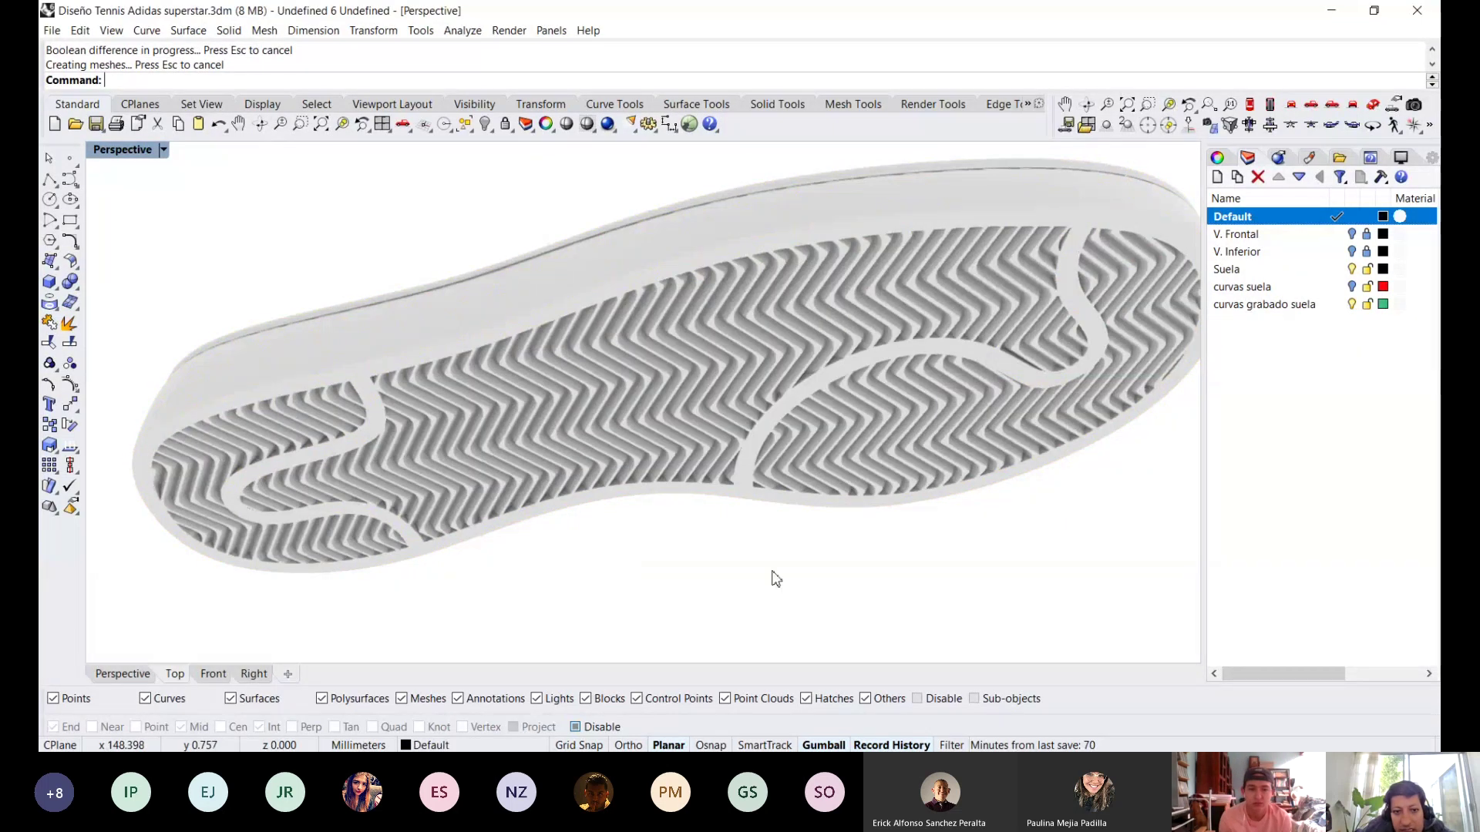
Examine the depth and edges of the tread grooves cut into the sole's underside in Shaded mode, and return to Rendered mode.
right_click_drag(815, 548, 857, 416)
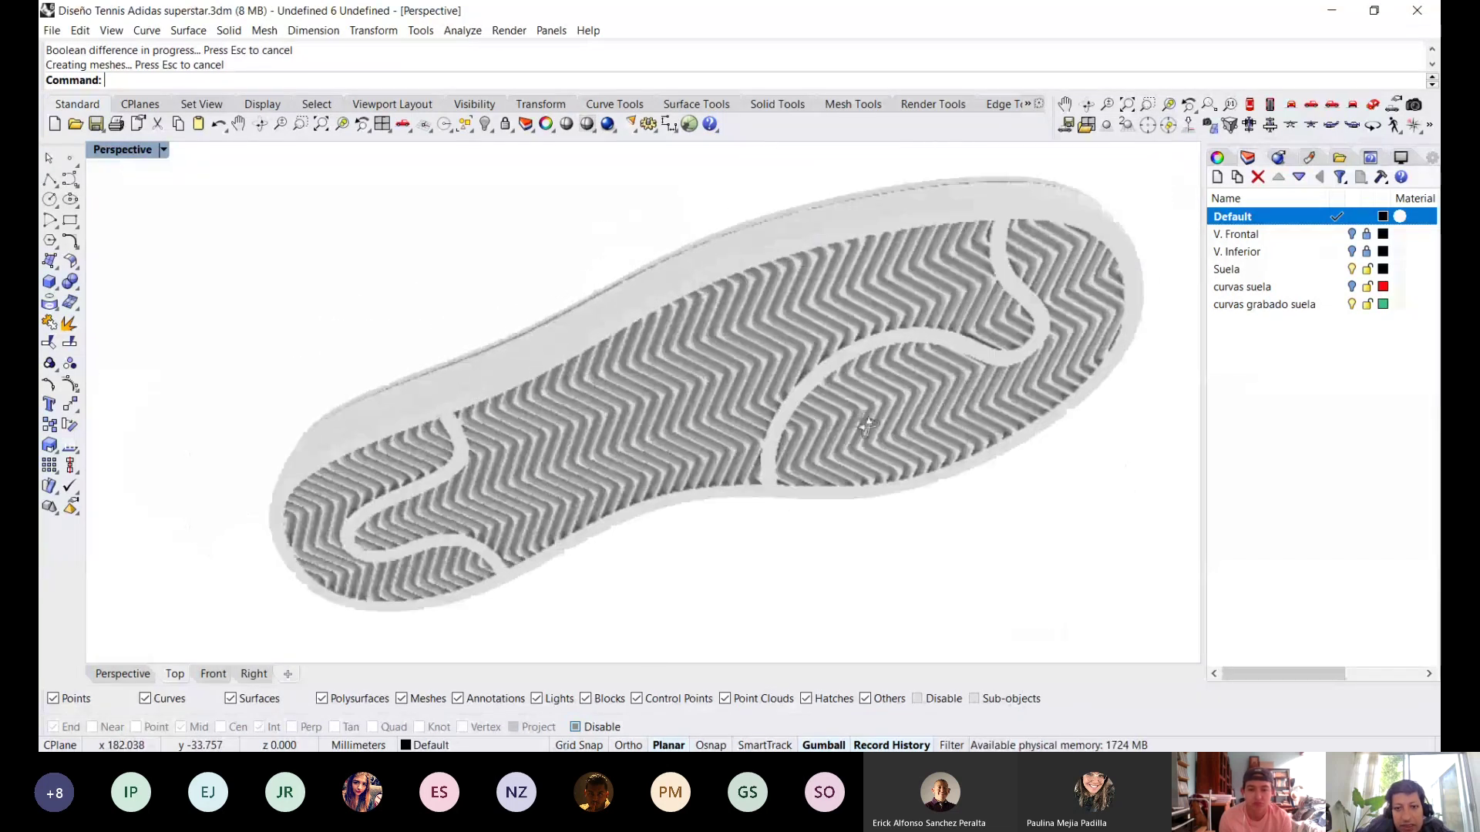
middle_click(857, 416)
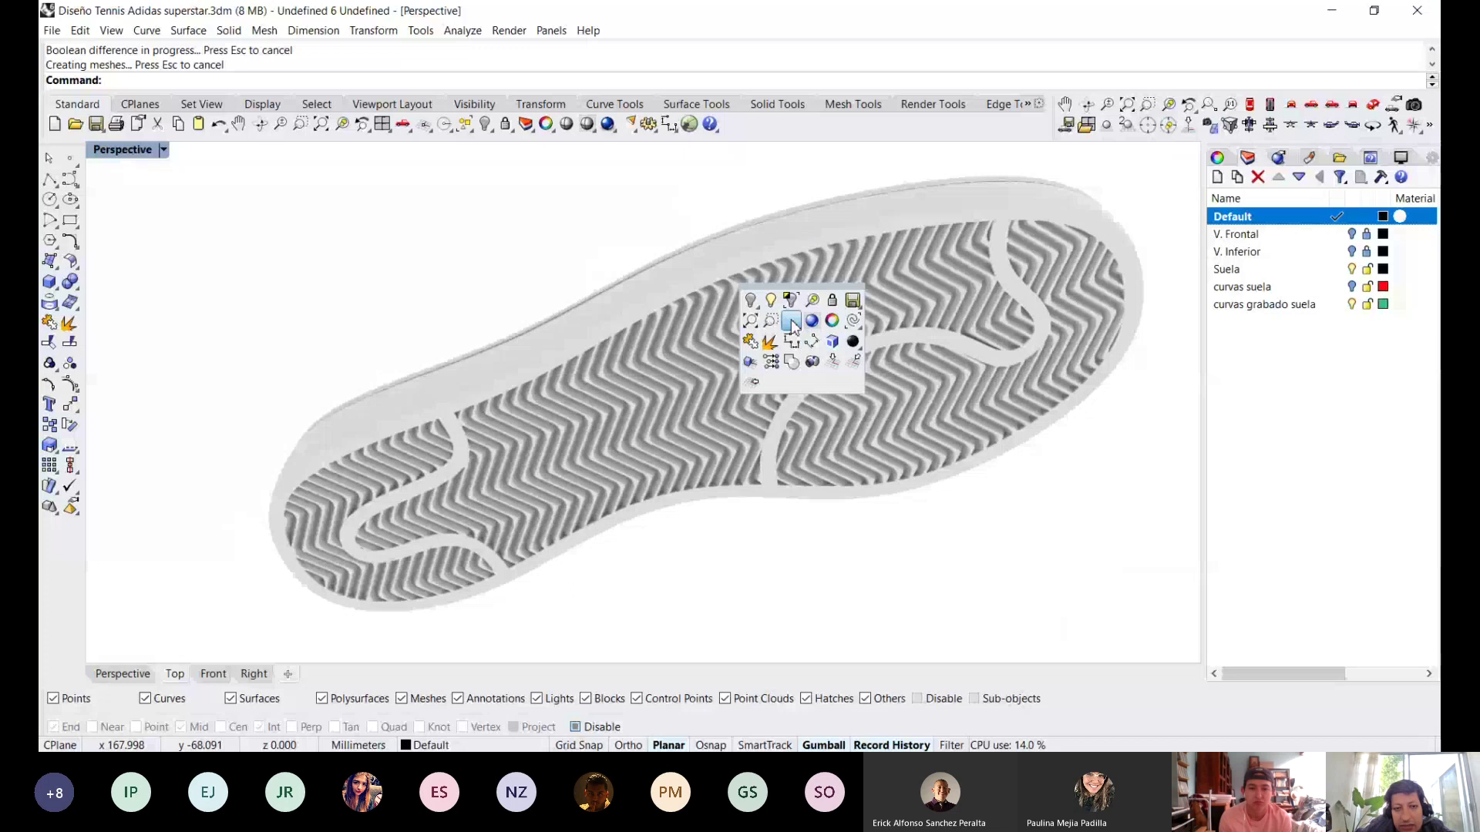
left_click(792, 323)
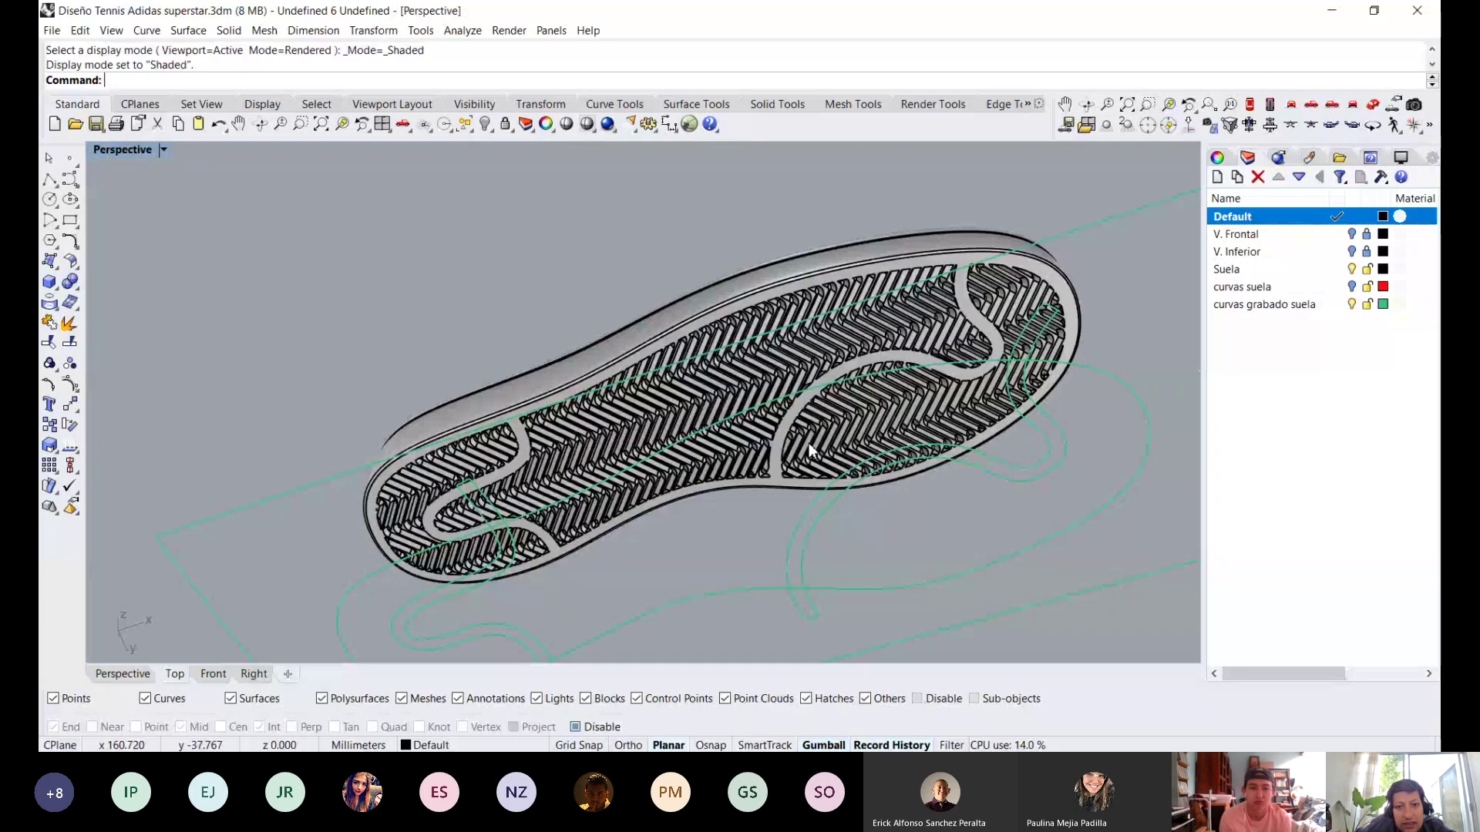
right_click_drag(810, 451, 955, 245)
scroll(823, 350, "up", 6)
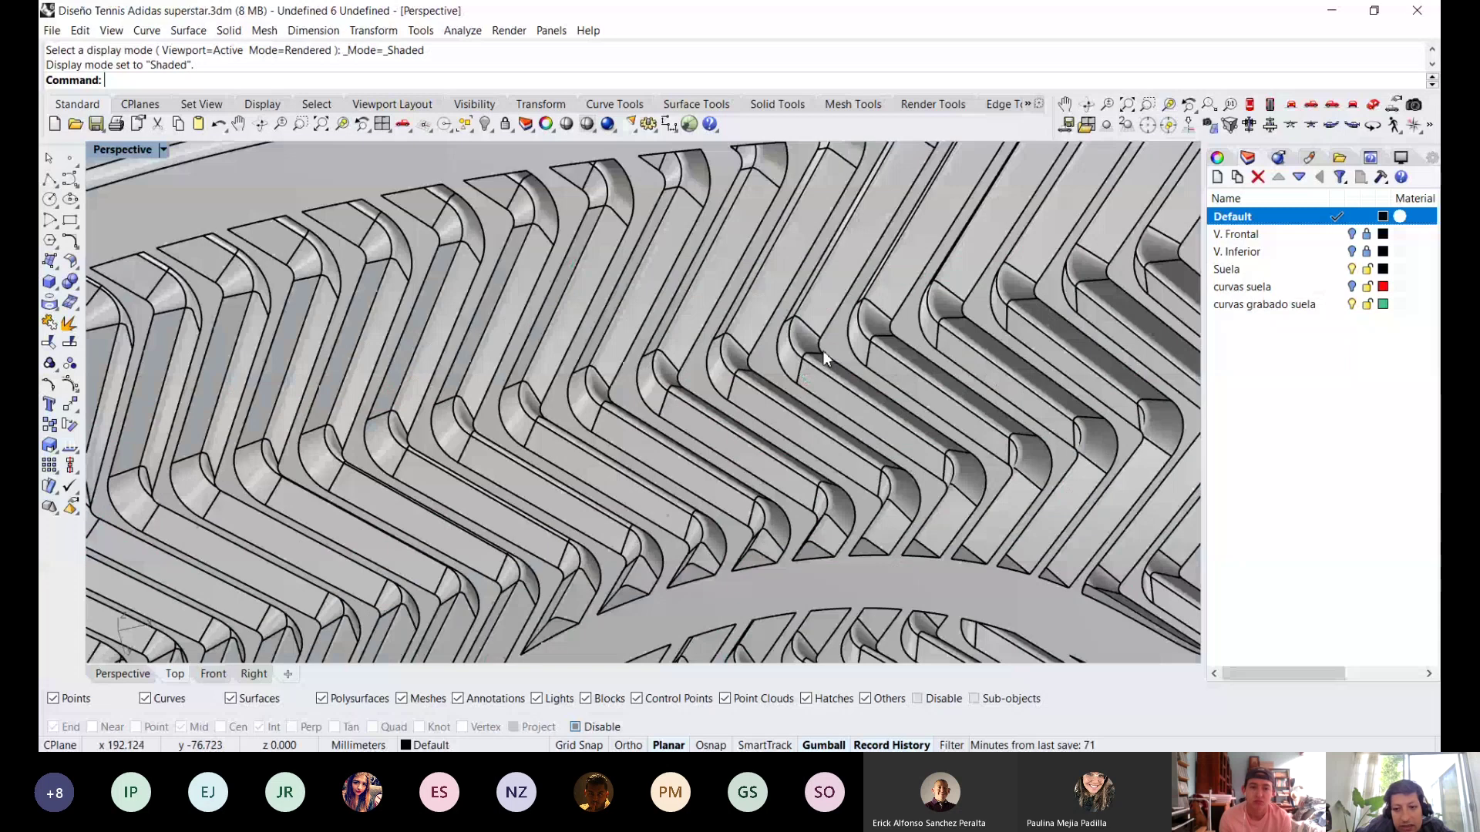
scroll(755, 506, "up", 5)
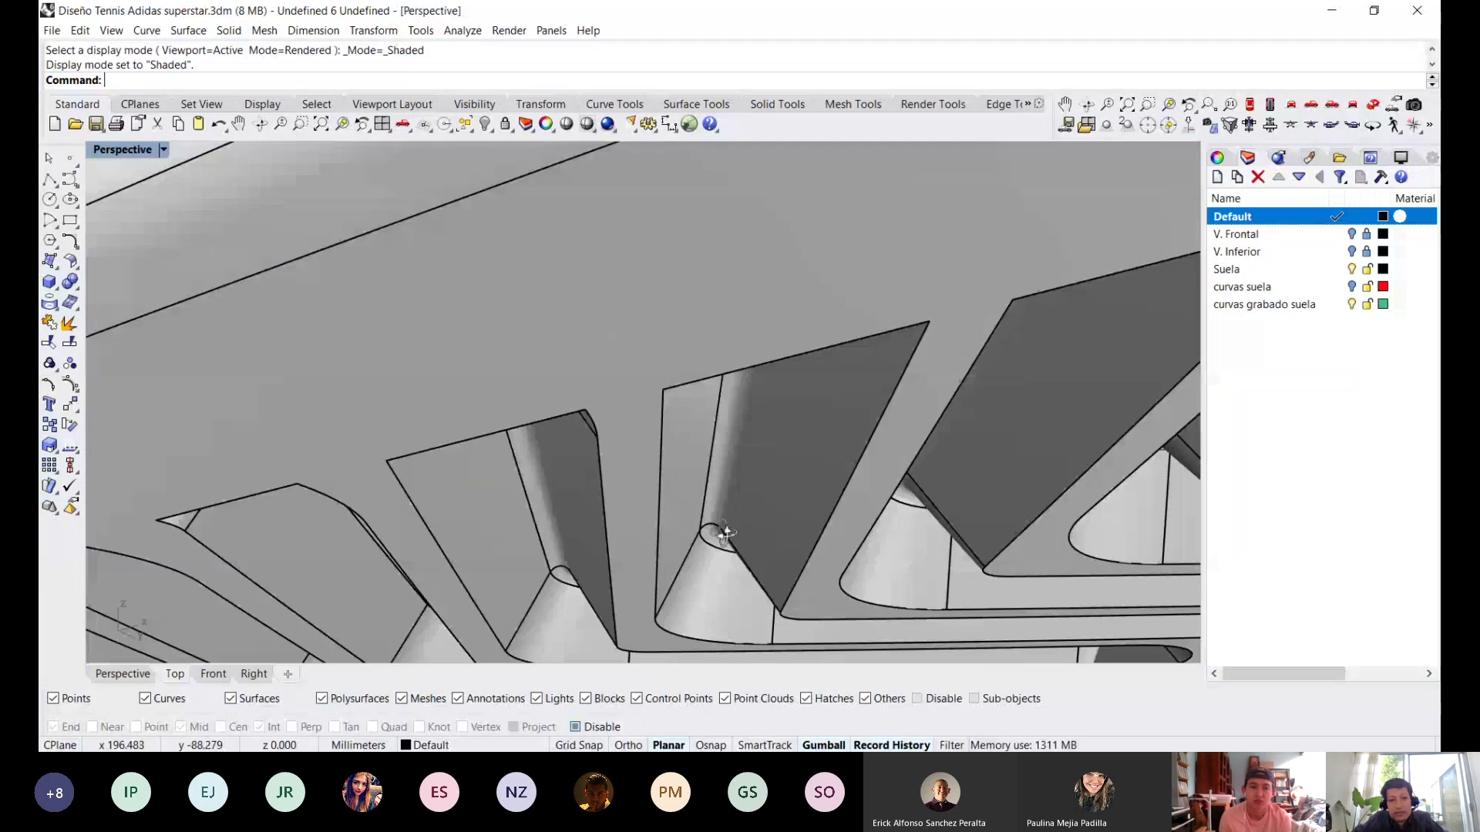
scroll(725, 532, "down", 2)
scroll(725, 536, "down", 5)
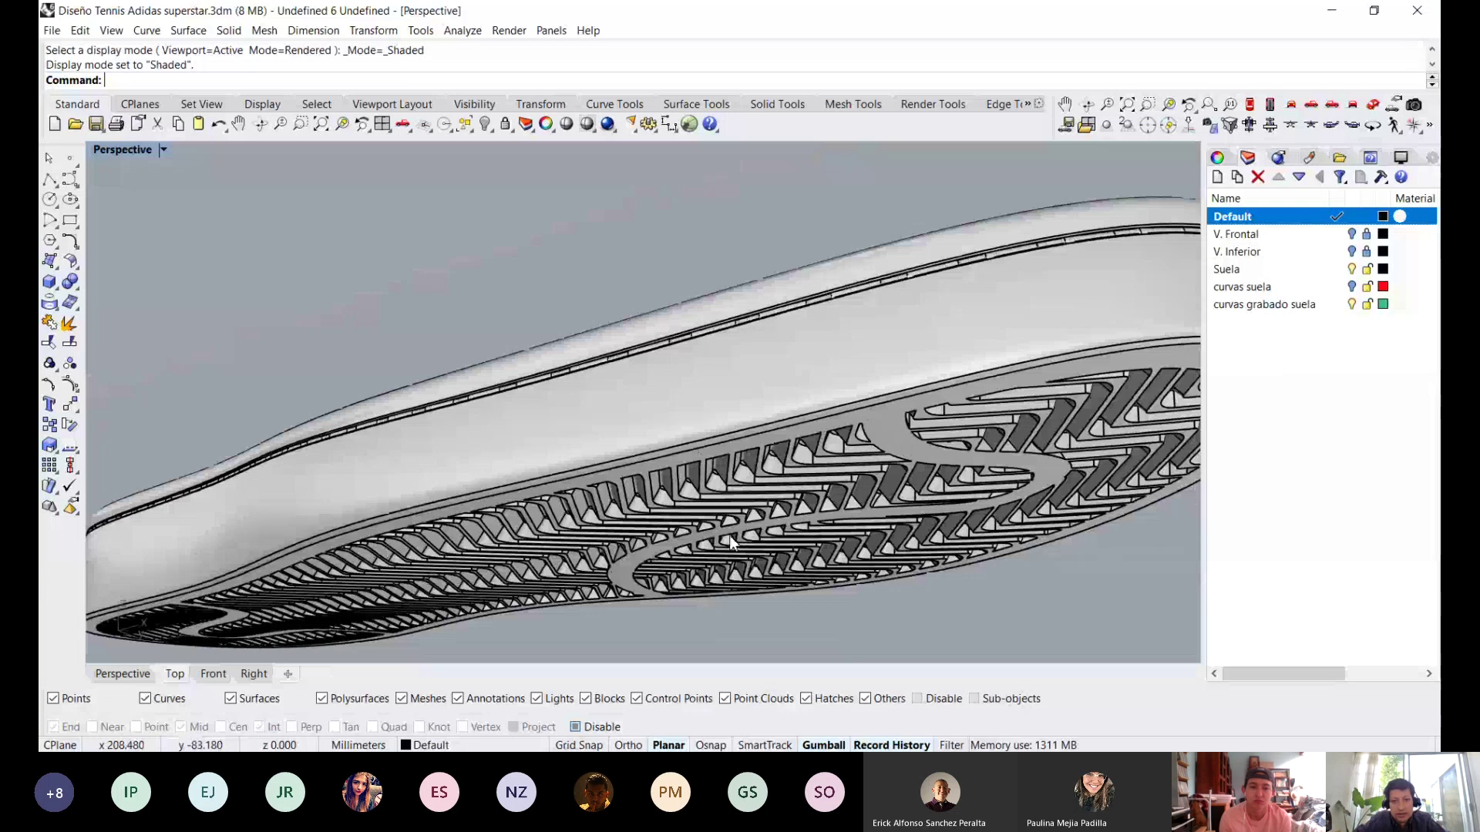
scroll(761, 447, "up", 2)
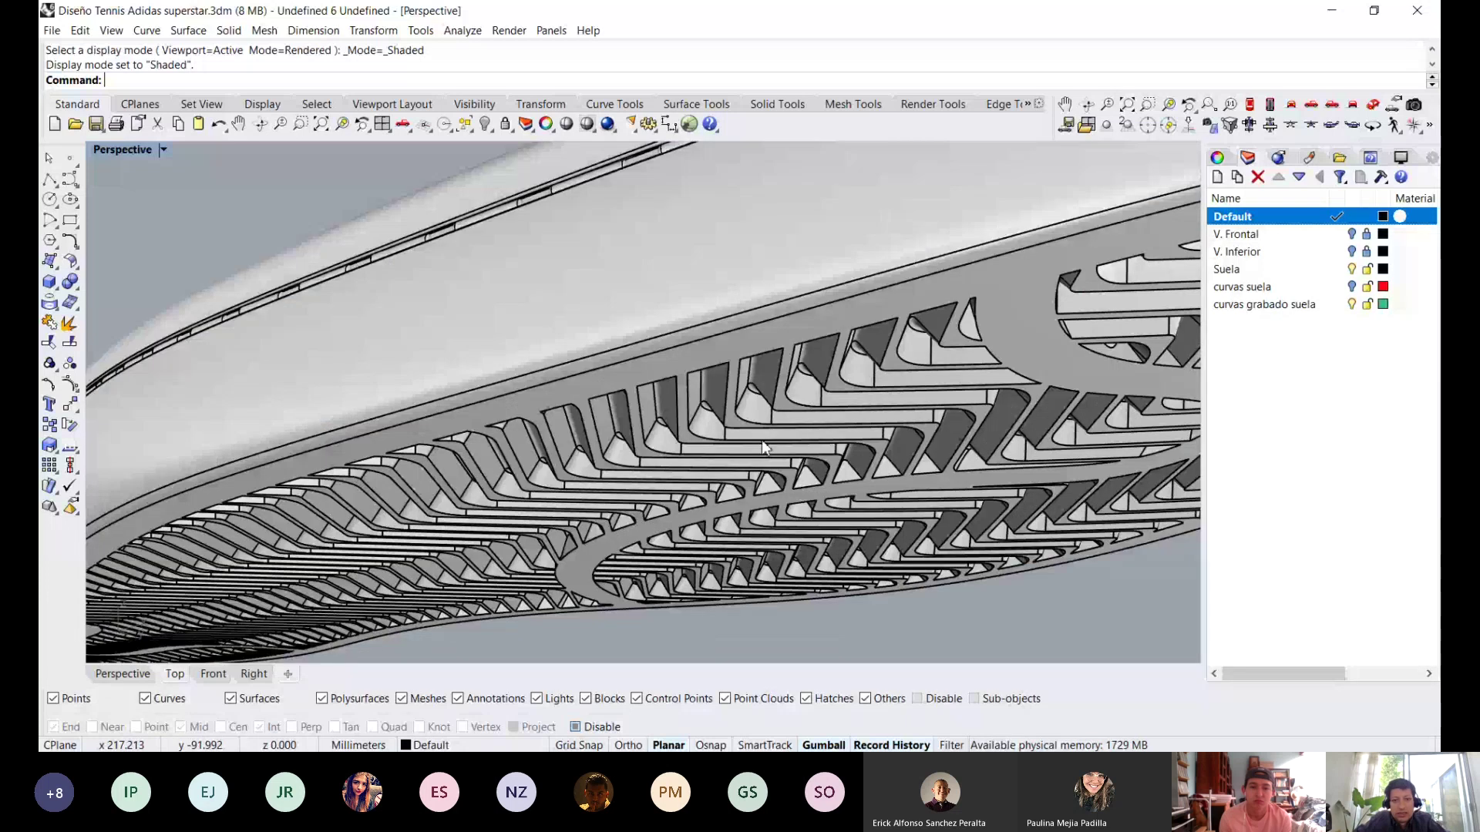
key("ctrl+alt+r")
right_click_drag(777, 364, 868, 373)
scroll(867, 372, "down", 5)
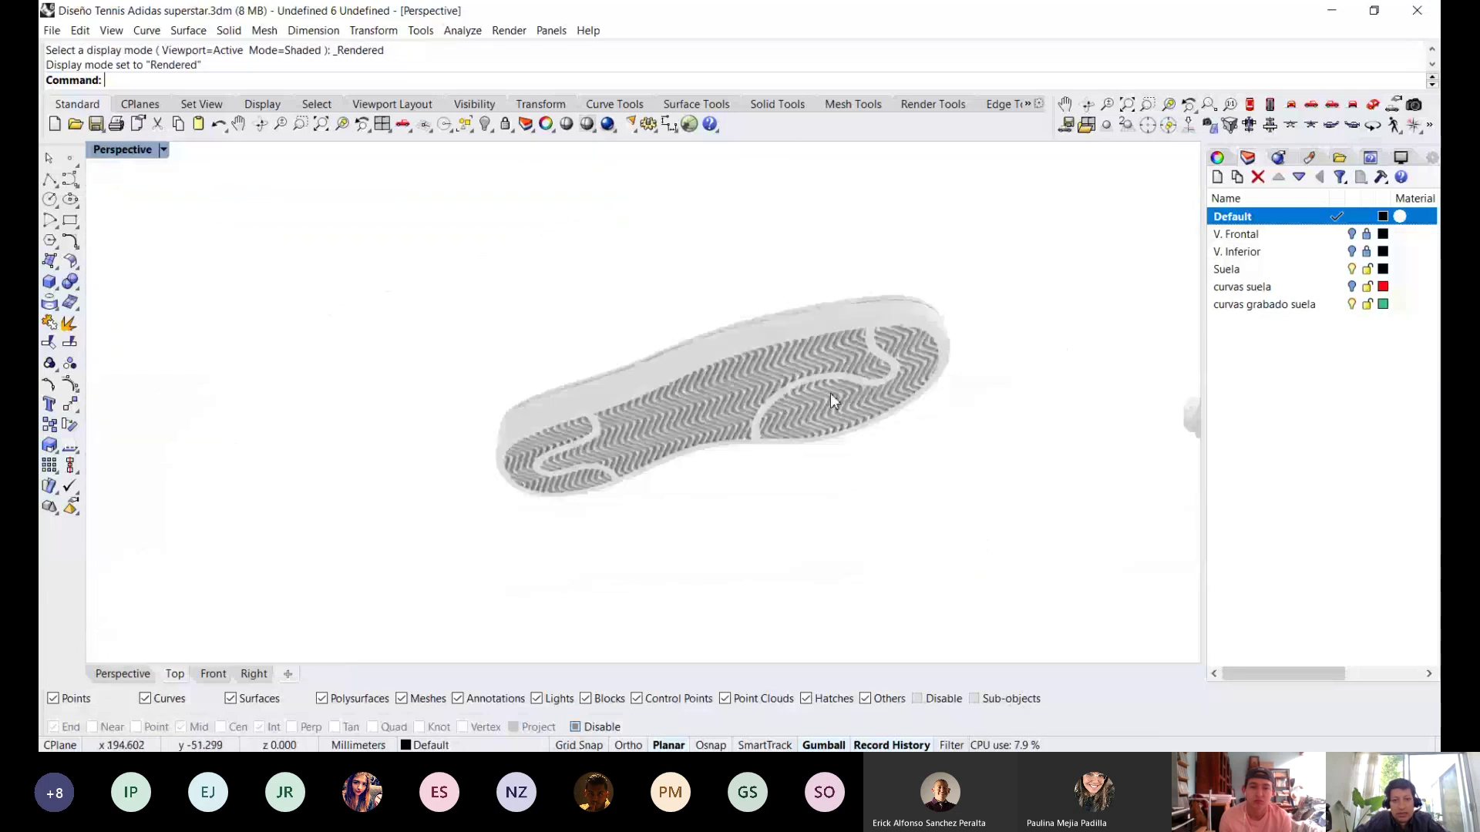
Try rotating the sole body with the gumball and undo the rotation.
left_click(766, 365)
right_click_drag(780, 444, 669, 420)
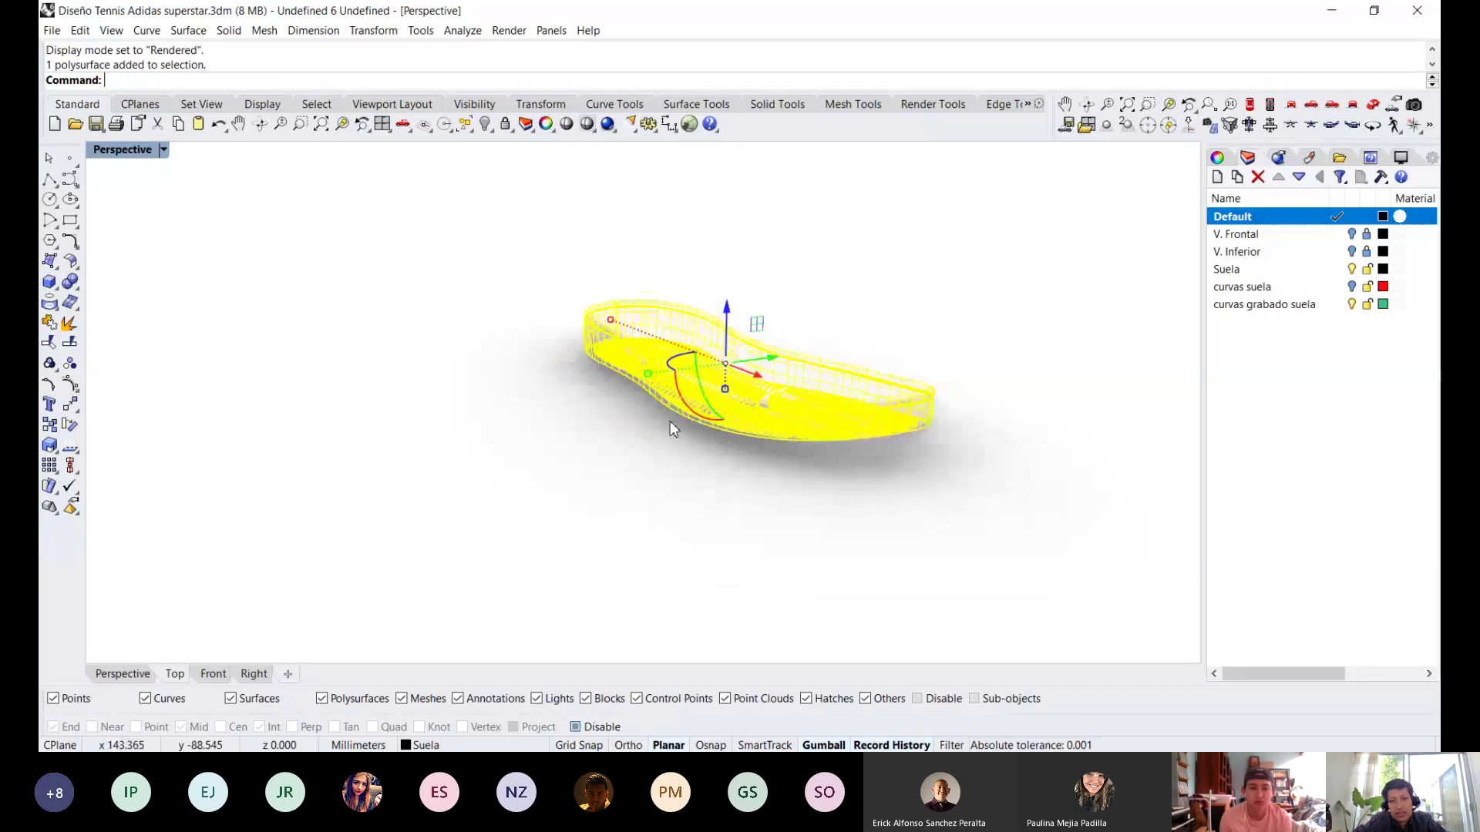
left_click_drag(689, 416, 717, 328)
left_click(636, 478)
right_click_drag(636, 478, 606, 368)
scroll(605, 369, "up", 6)
key("ctrl+z")
scroll(606, 369, "down", 6)
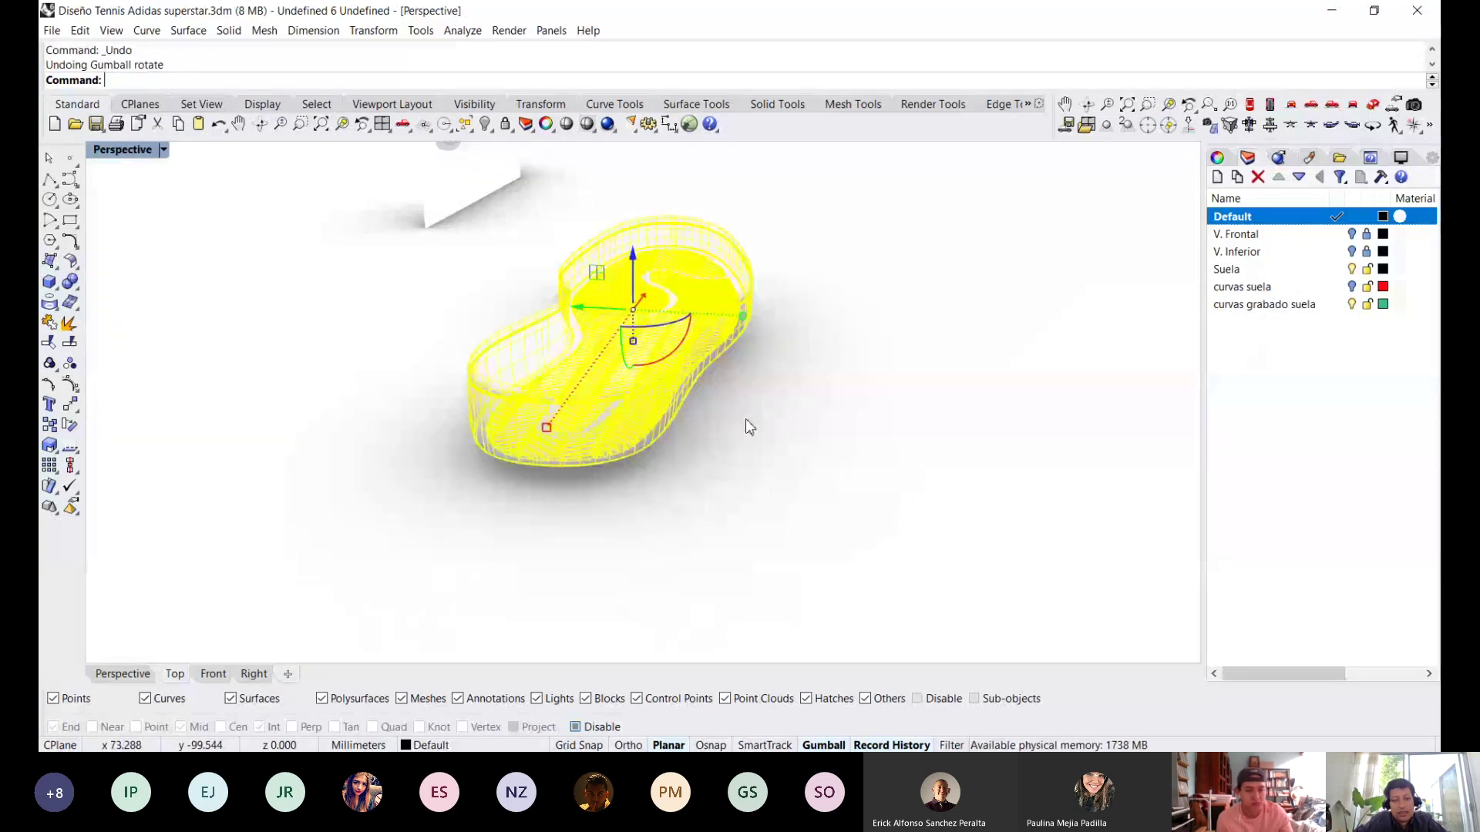
Select only the small stitch solids running around the sole's upper seam and group them.
left_click_drag(849, 492, 714, 521)
right_click_drag(611, 452, 694, 370)
left_click_drag(462, 572, 825, 301)
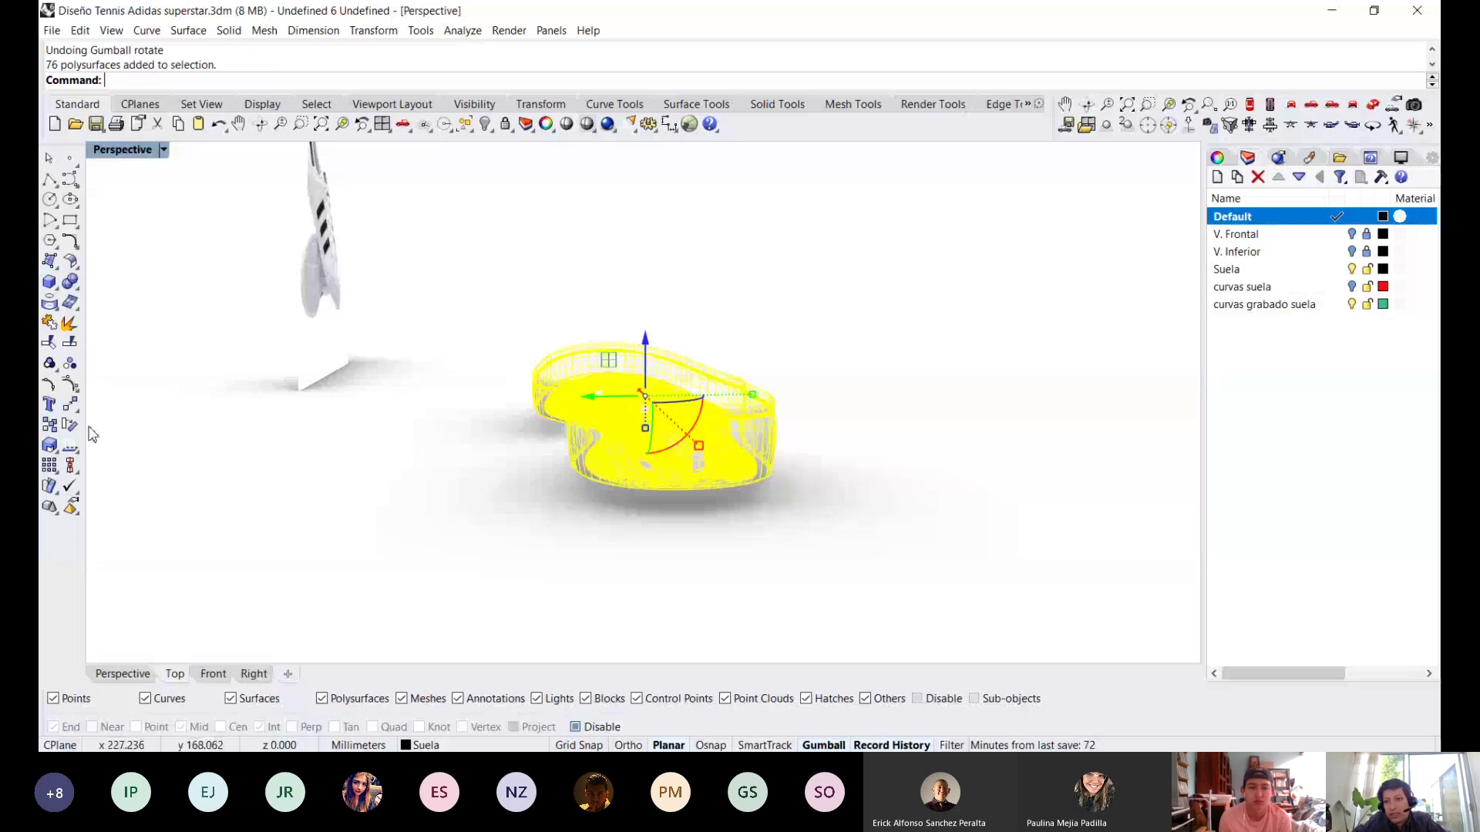
left_click_drag(90, 434, 1278, 275)
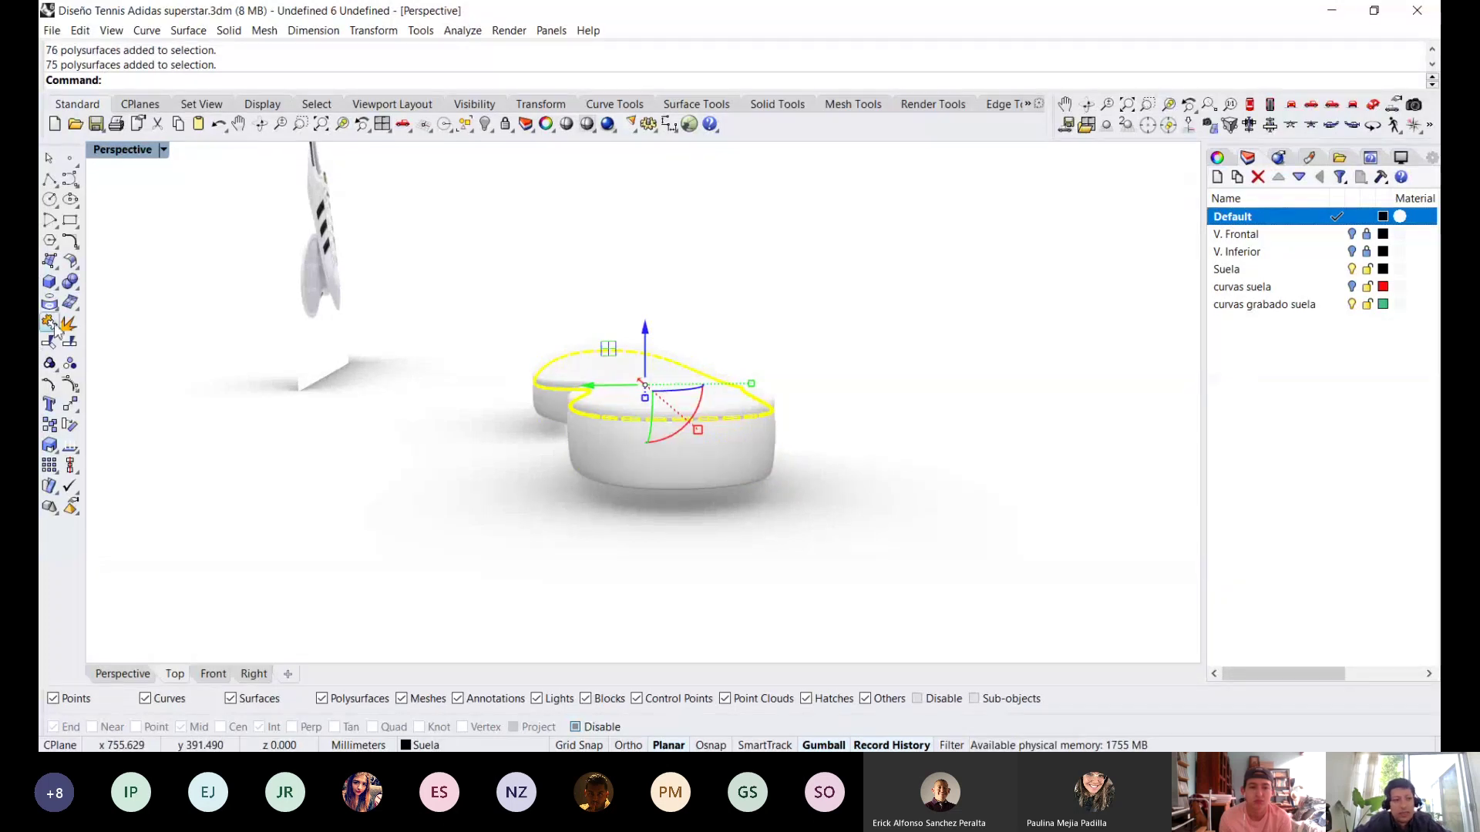
left_click(50, 363)
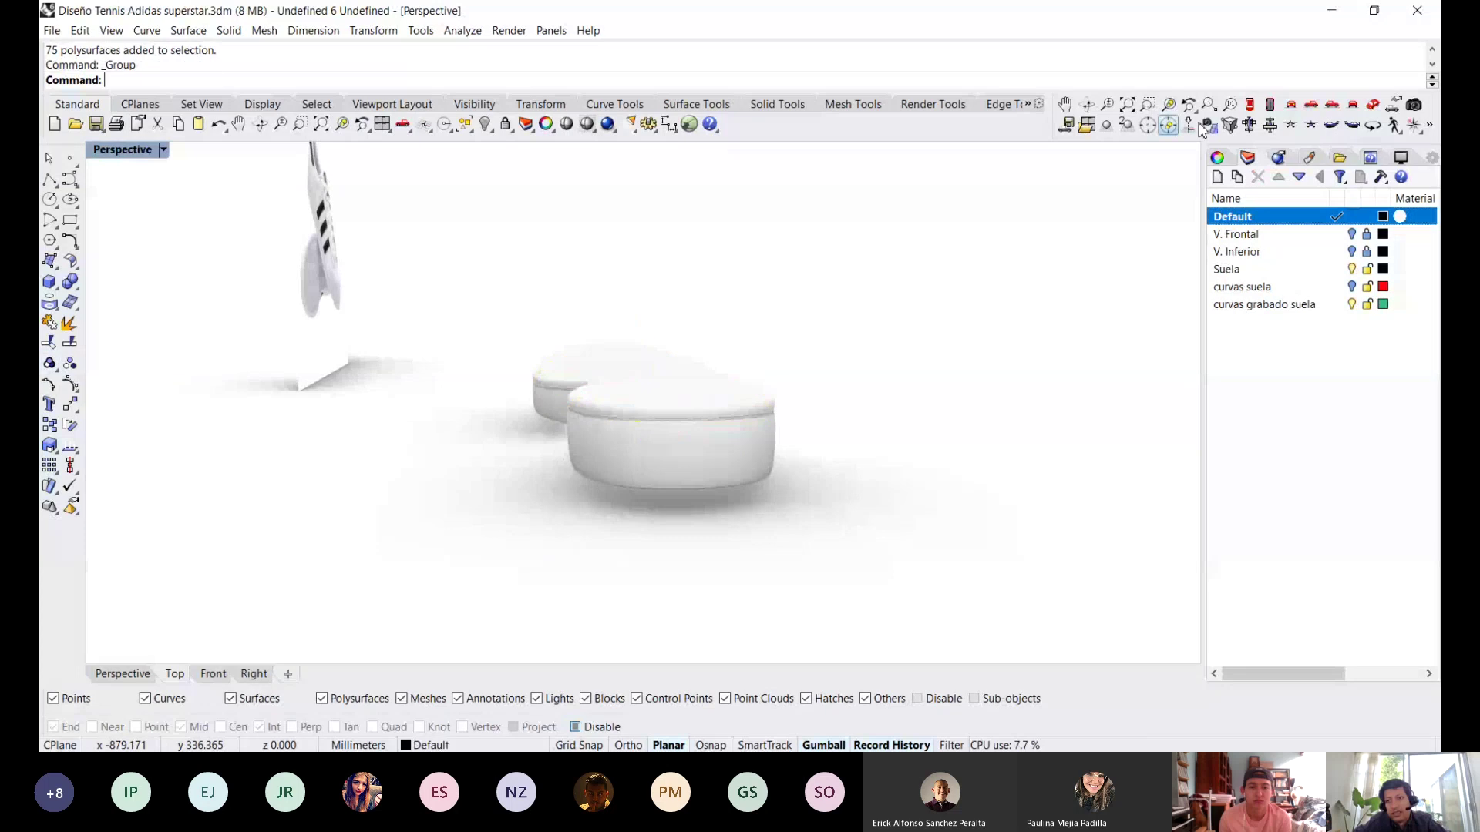
Import the Burgundy Sandblasted Plastic material from the Plastic folder of the render content library.
left_click(1308, 157)
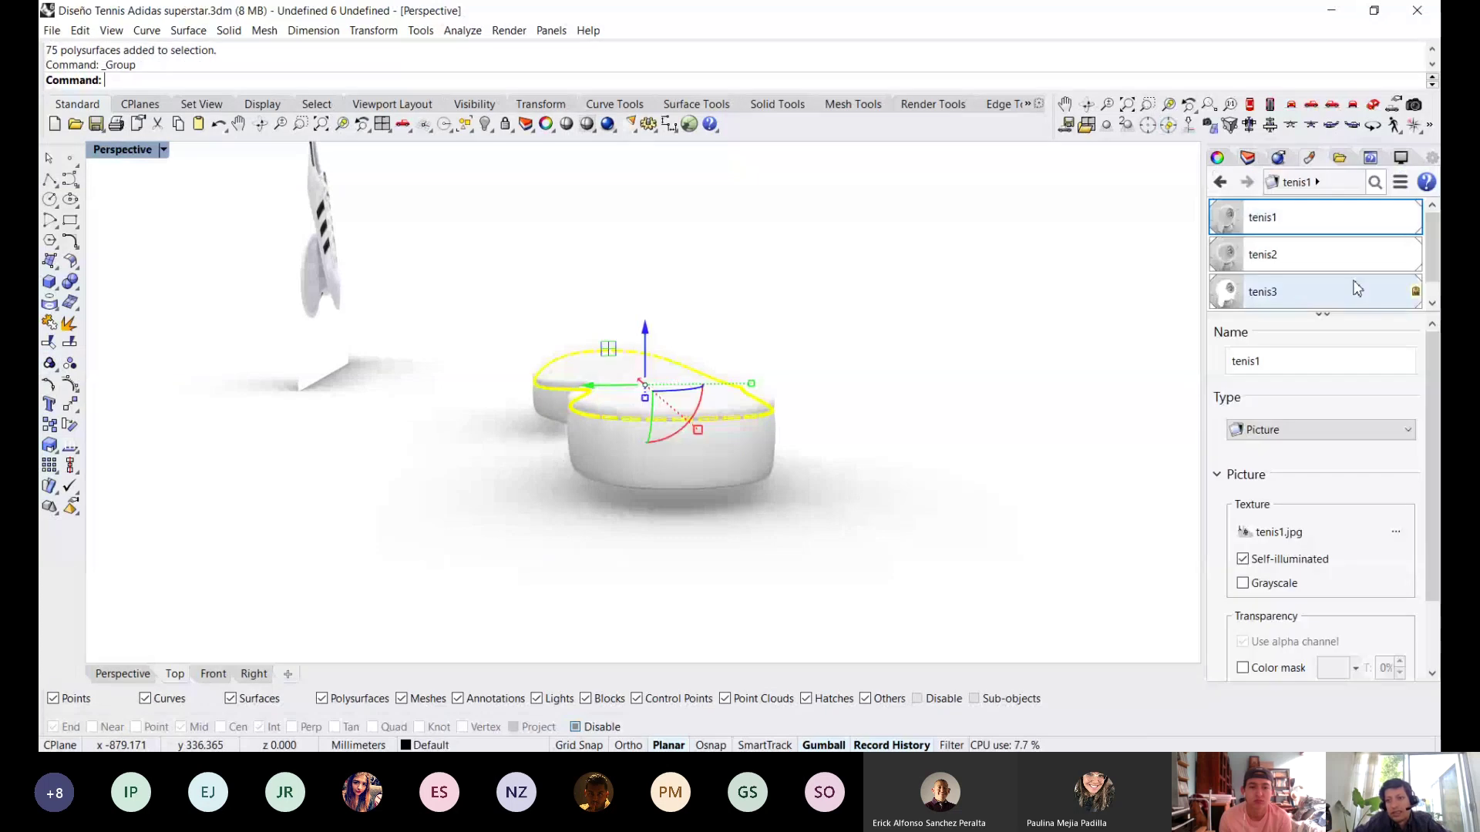
scroll(1357, 288, "down", 1)
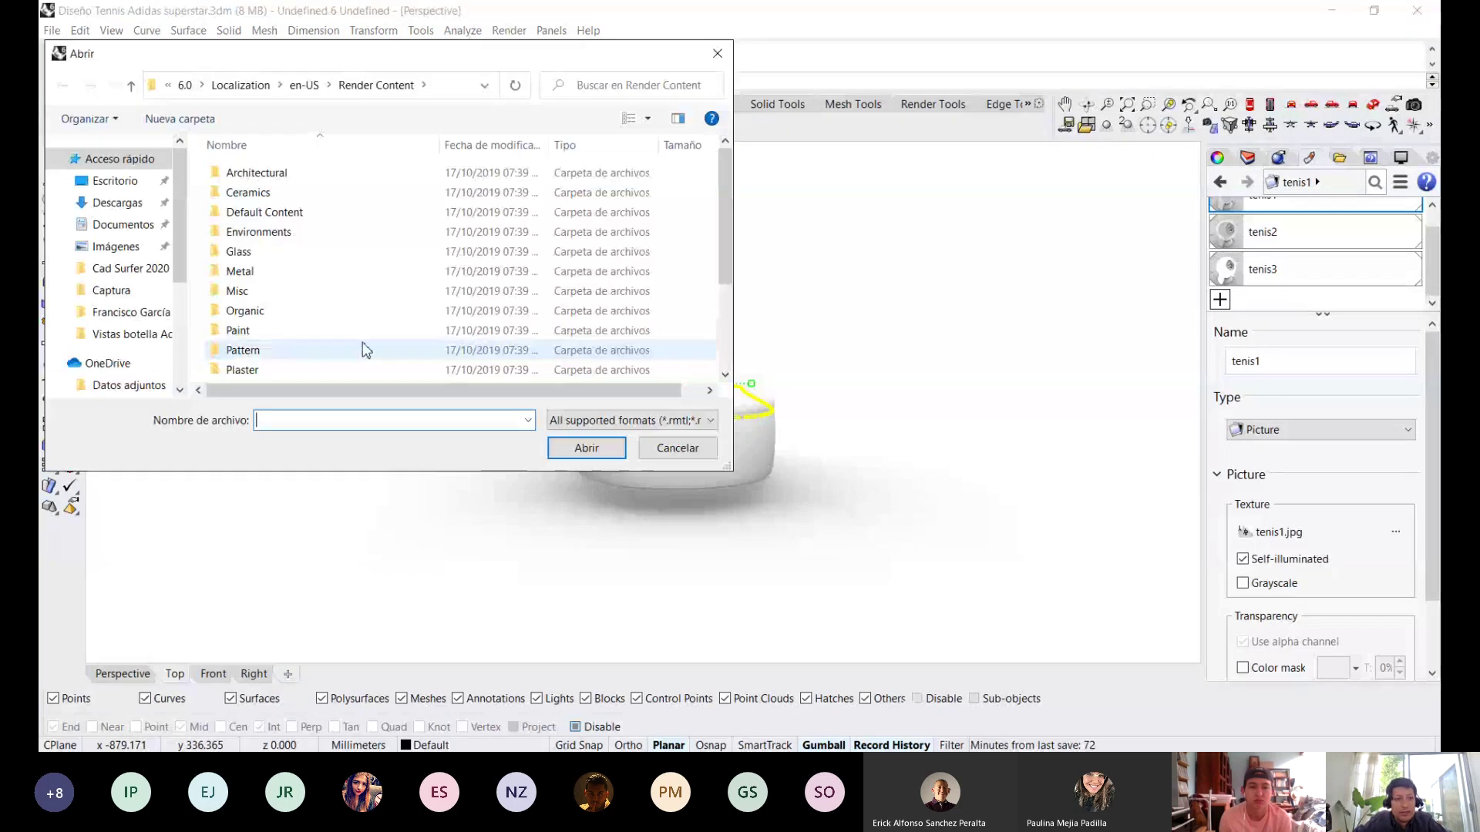
scroll(324, 316, "down", 3)
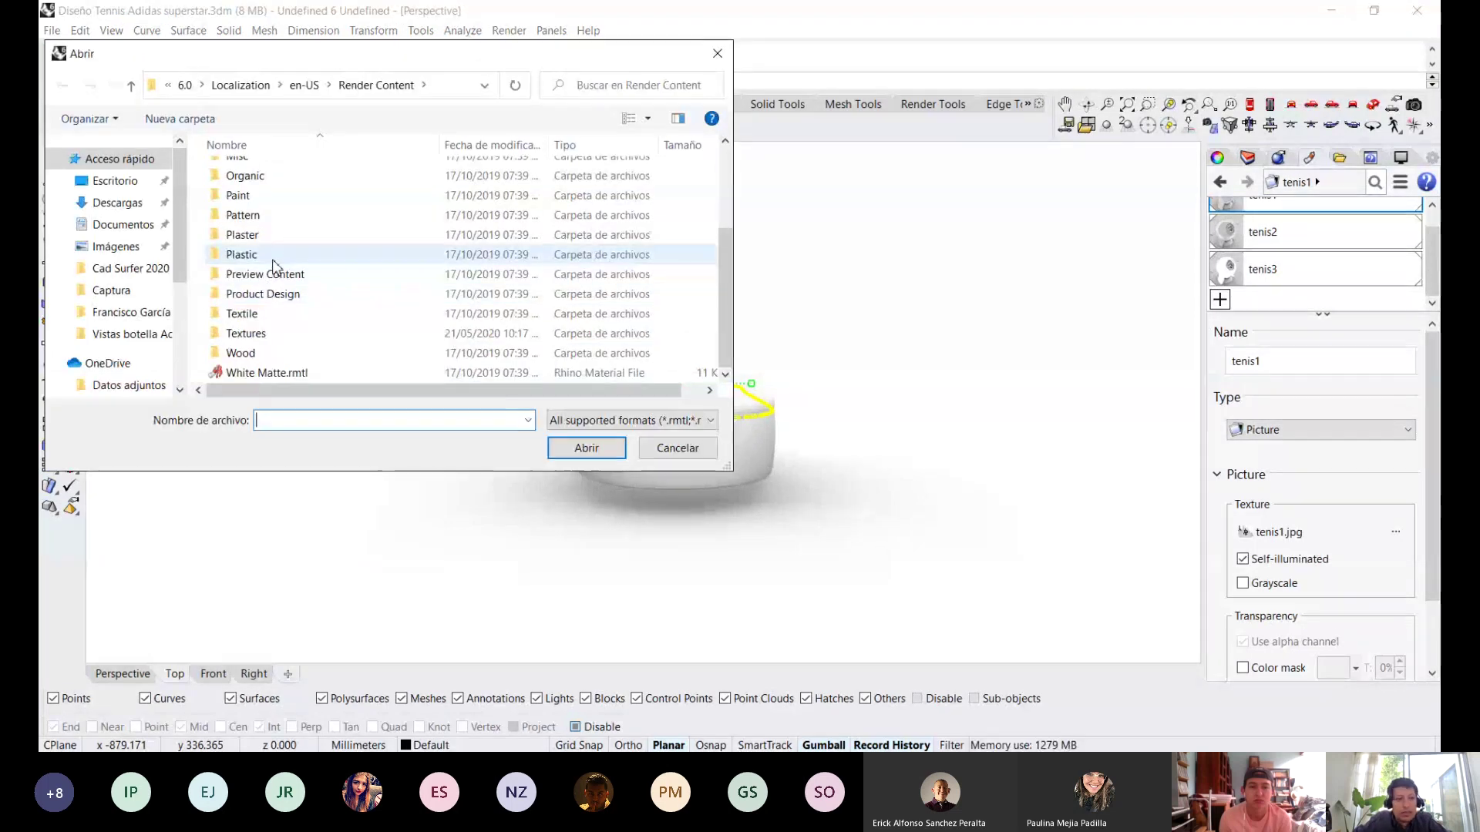
left_click(260, 256)
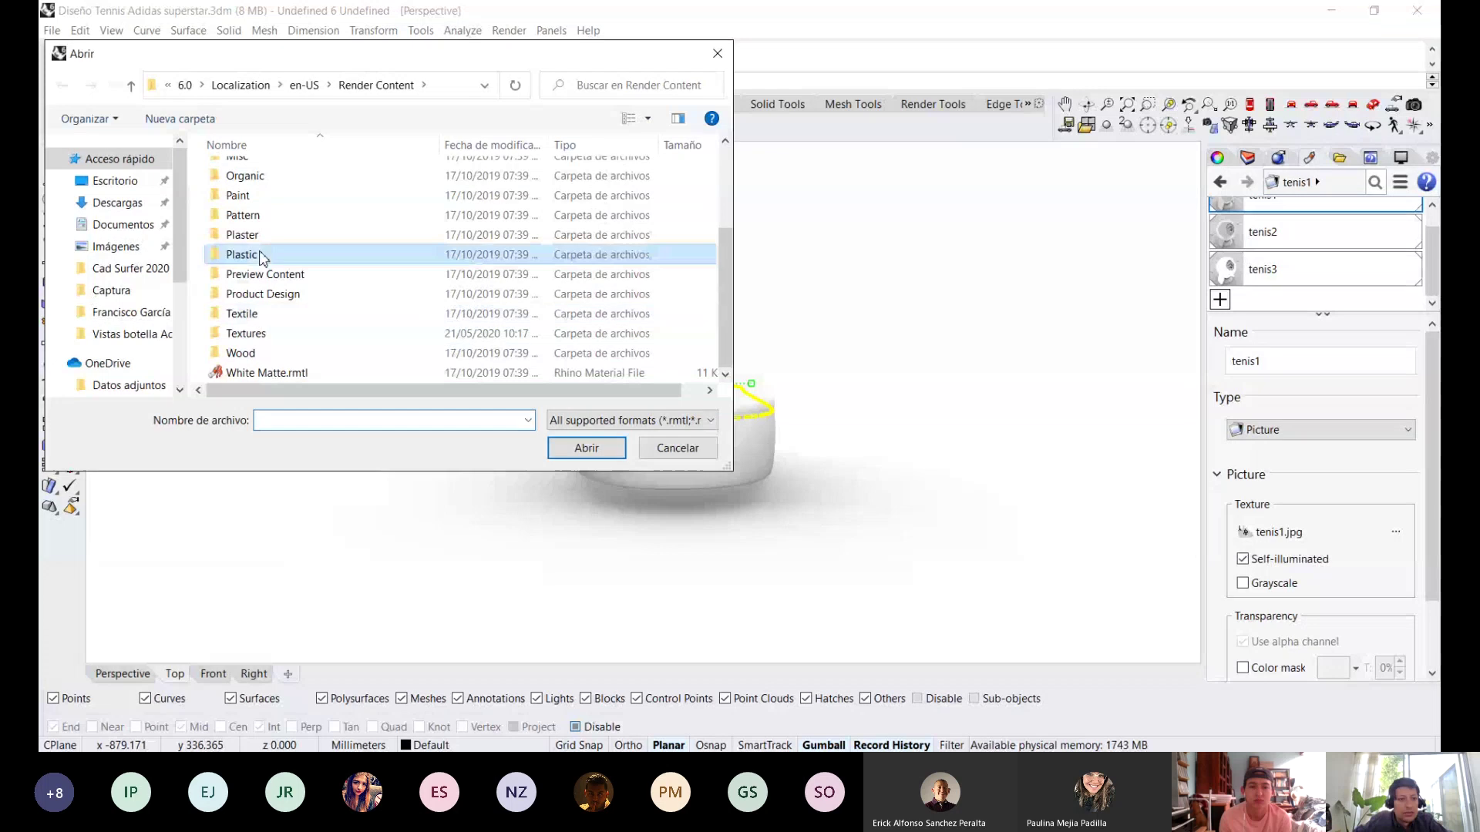
double_click(261, 256)
left_click(661, 193)
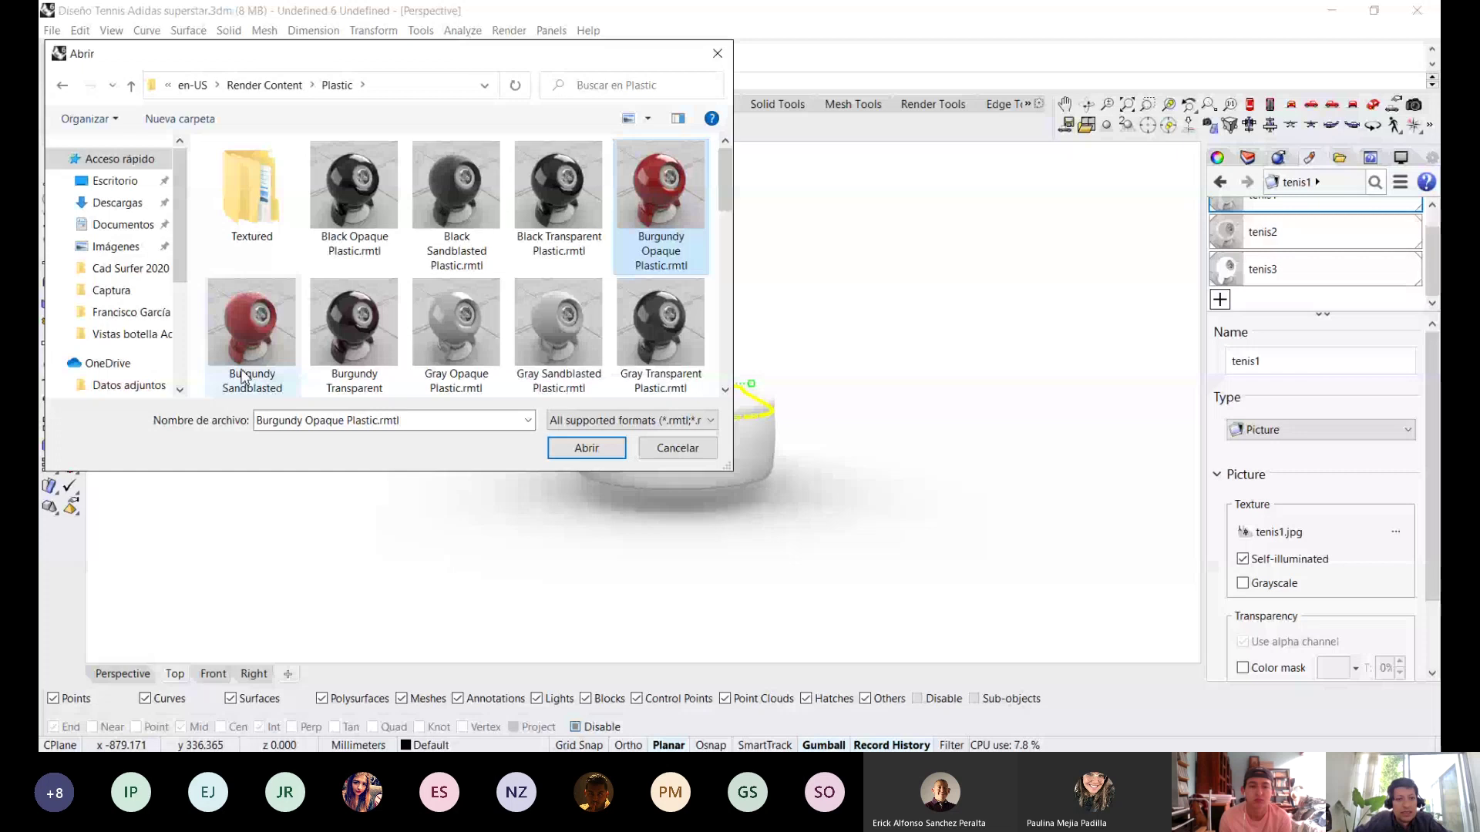
left_click(252, 324)
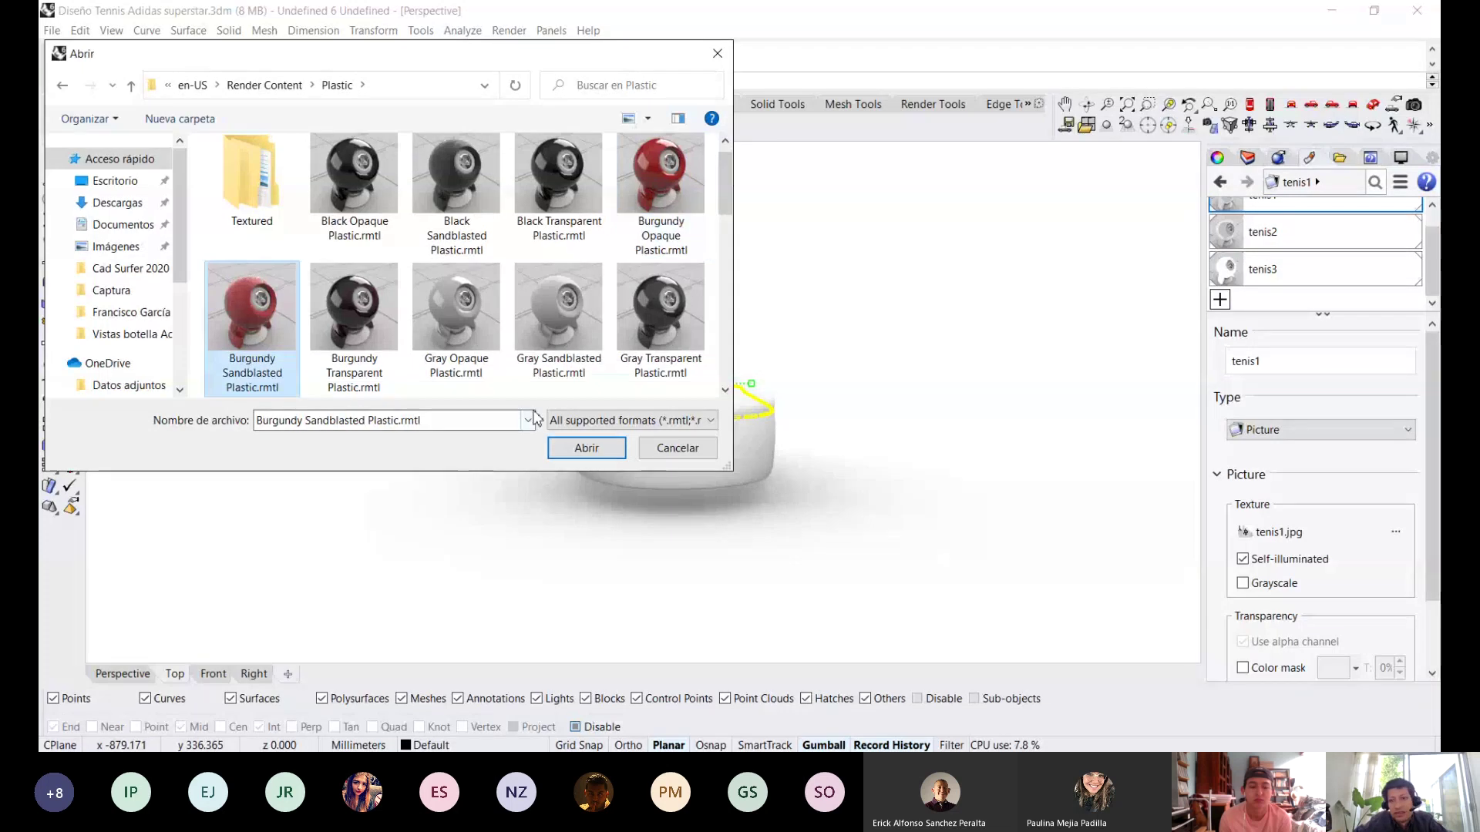
left_click(585, 449)
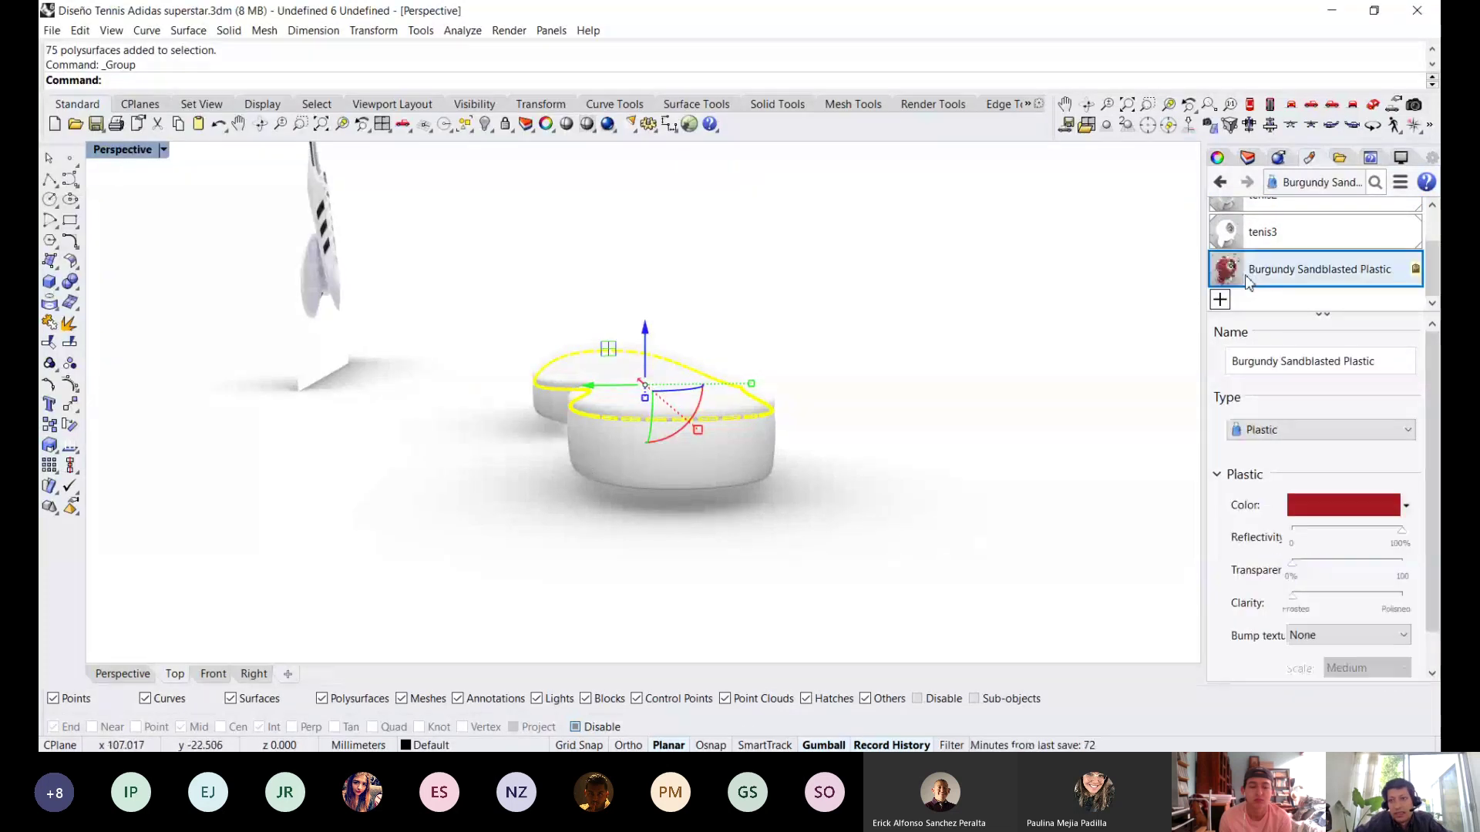
Assign the Burgundy Sandblasted Plastic material to the stitch group and deselect it.
right_click(1241, 276)
left_click(1269, 106)
left_click(950, 394)
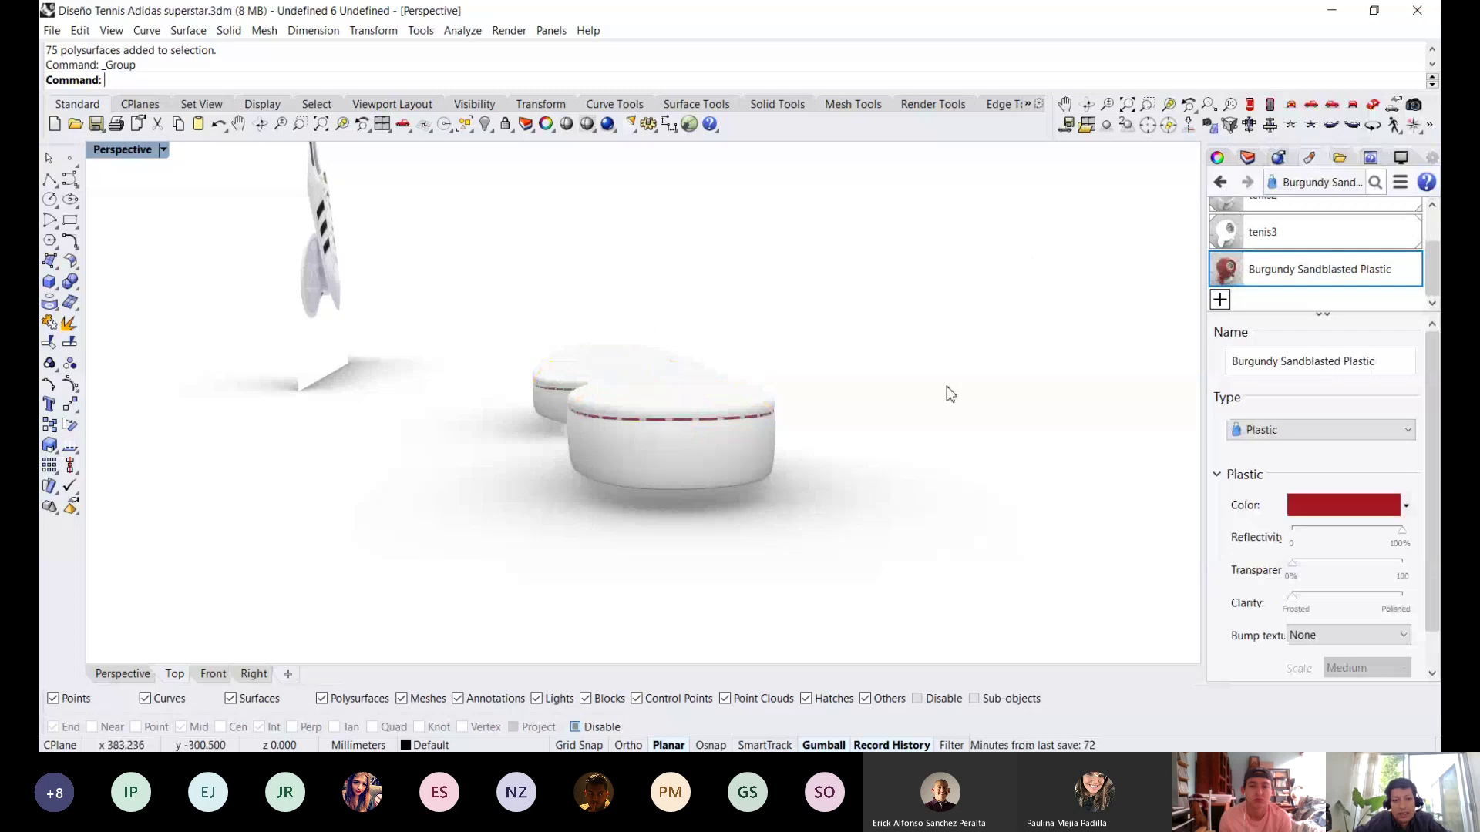
Inspect the burgundy stitching along the sole's seam and the tread on its underside from several angles.
scroll(554, 442, "up", 3)
scroll(526, 367, "up", 3)
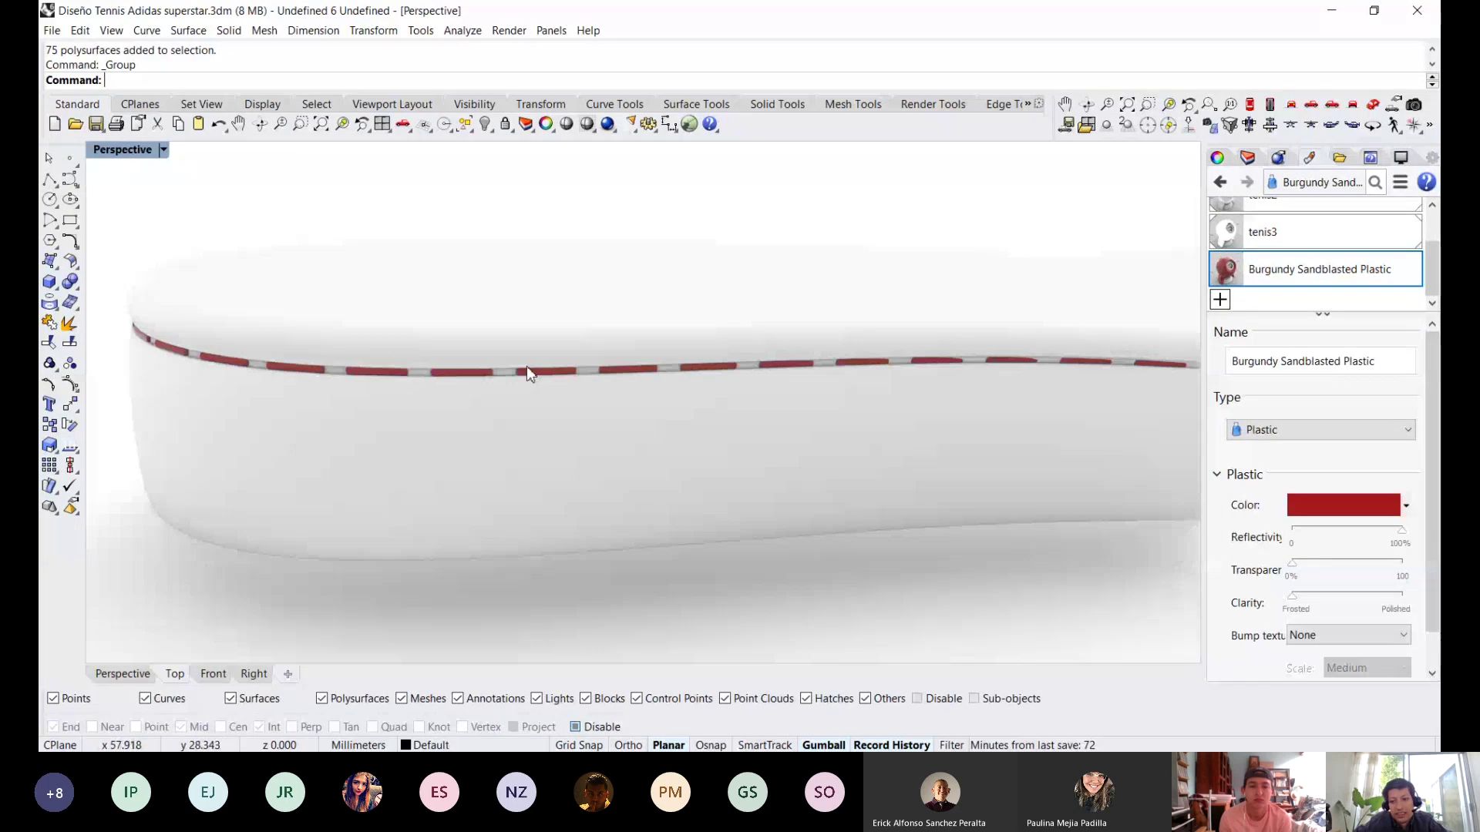
scroll(525, 366, "down", 5)
right_click_drag(568, 324, 555, 288)
scroll(555, 288, "up", 3)
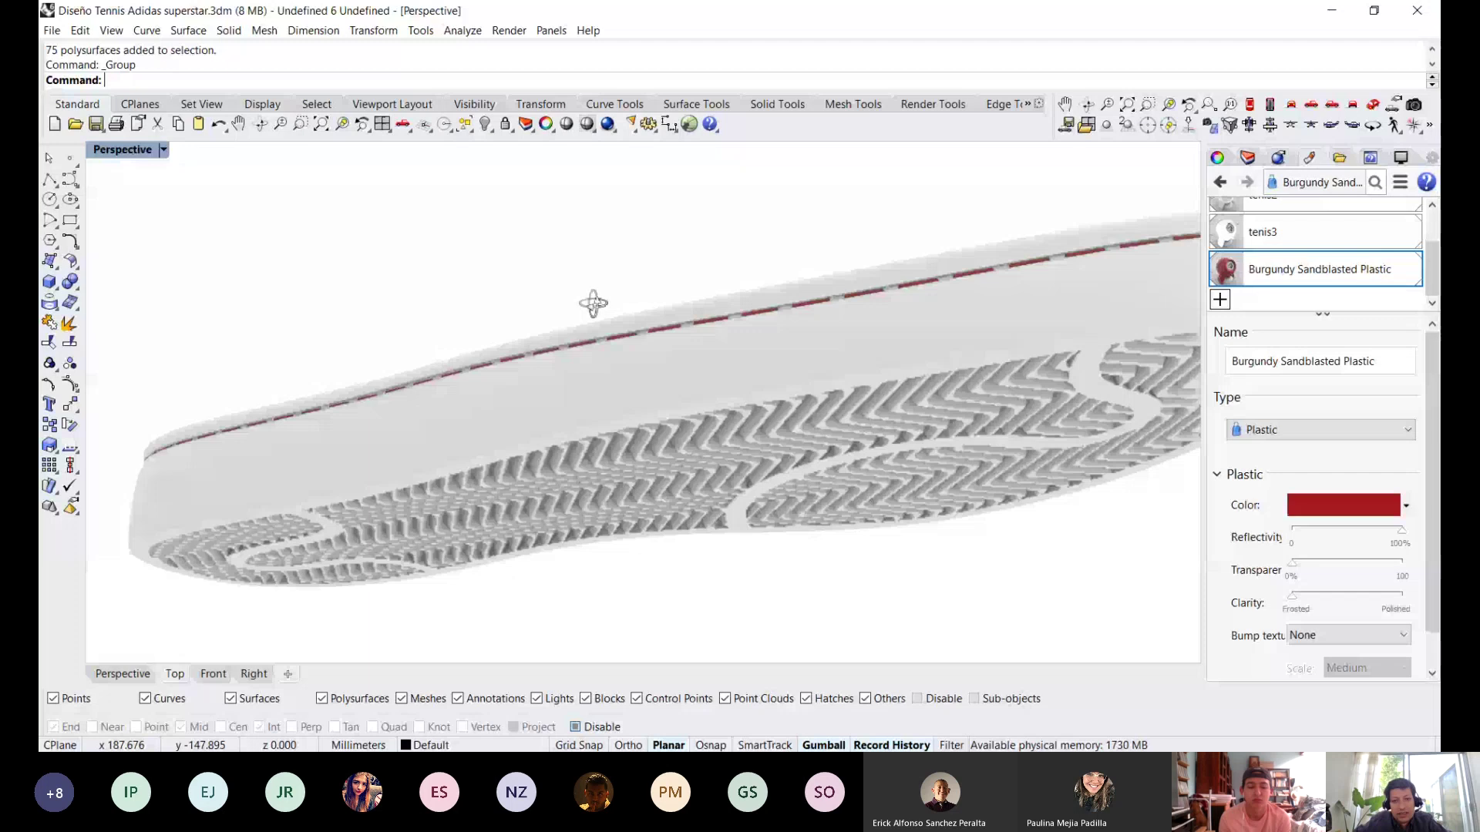
right_click_drag(594, 303, 529, 433)
scroll(530, 432, "down", 4)
scroll(530, 433, "up", 4)
mouse_move(581, 362)
right_mouse_down()
mouse_move(608, 301)
mouse_move(606, 356)
right_mouse_up()
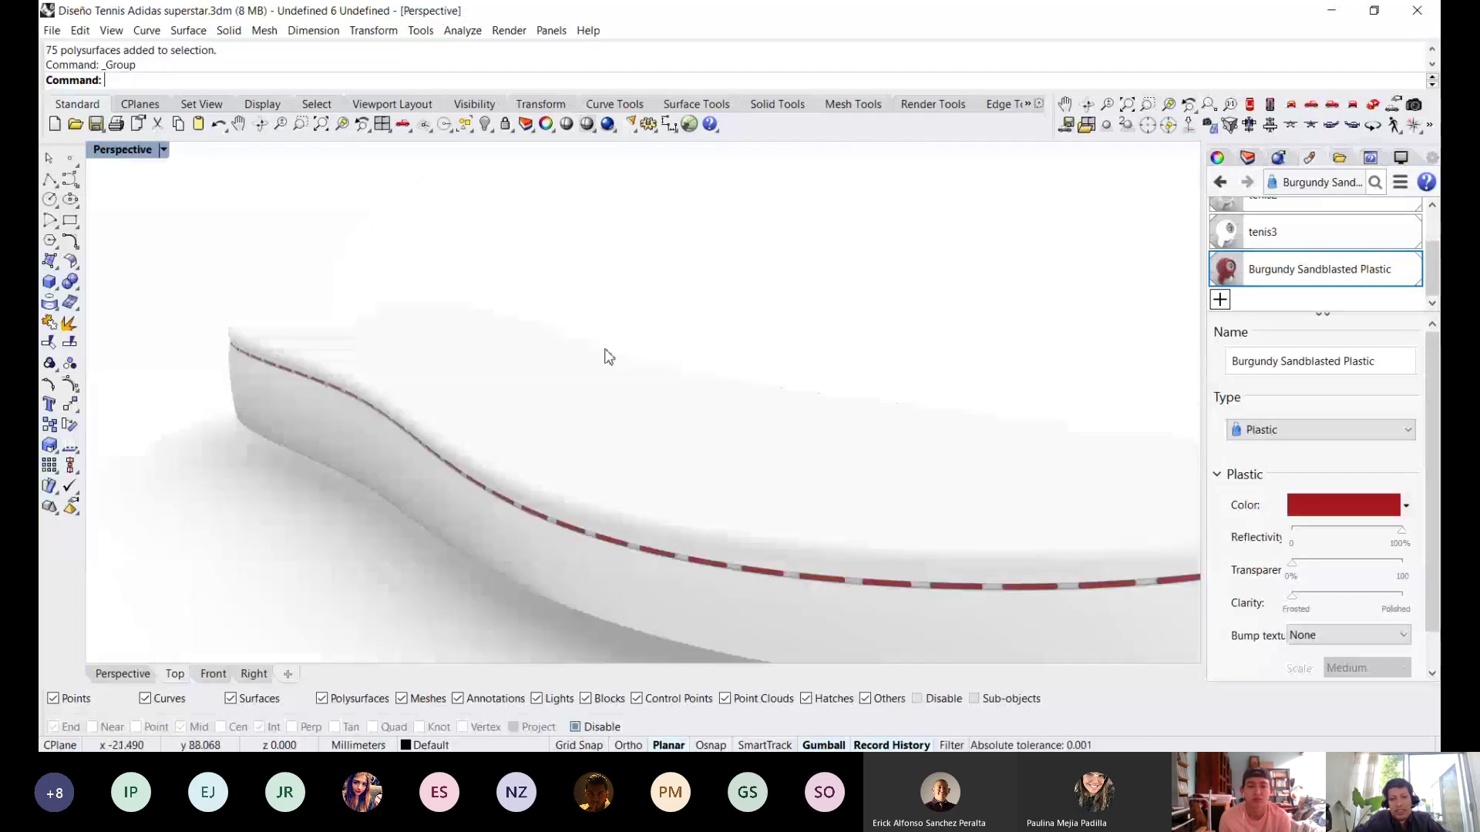
scroll(820, 406, "down", 4)
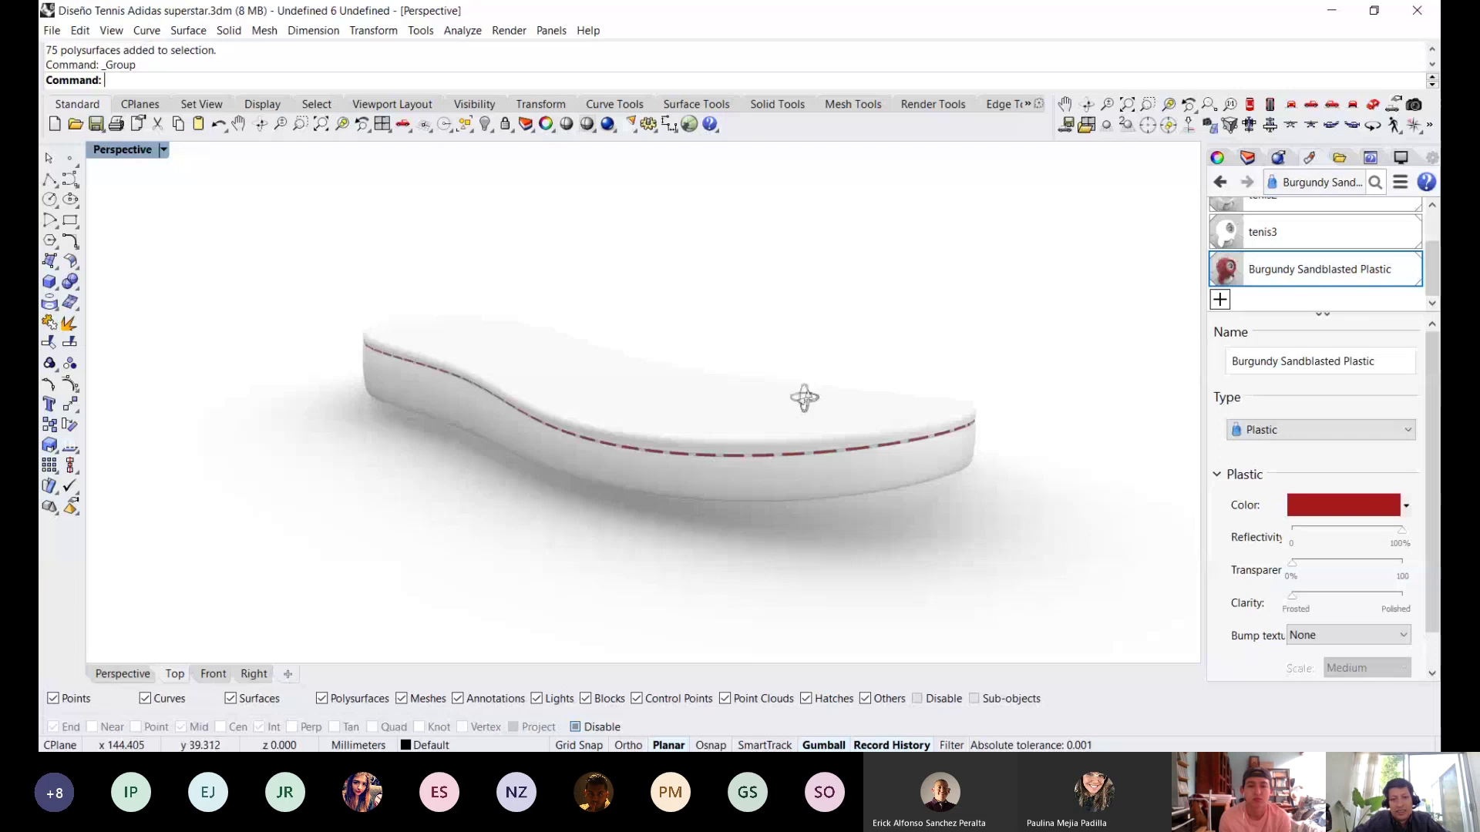
right_click_drag(804, 398, 697, 389)
scroll(697, 389, "up", 3)
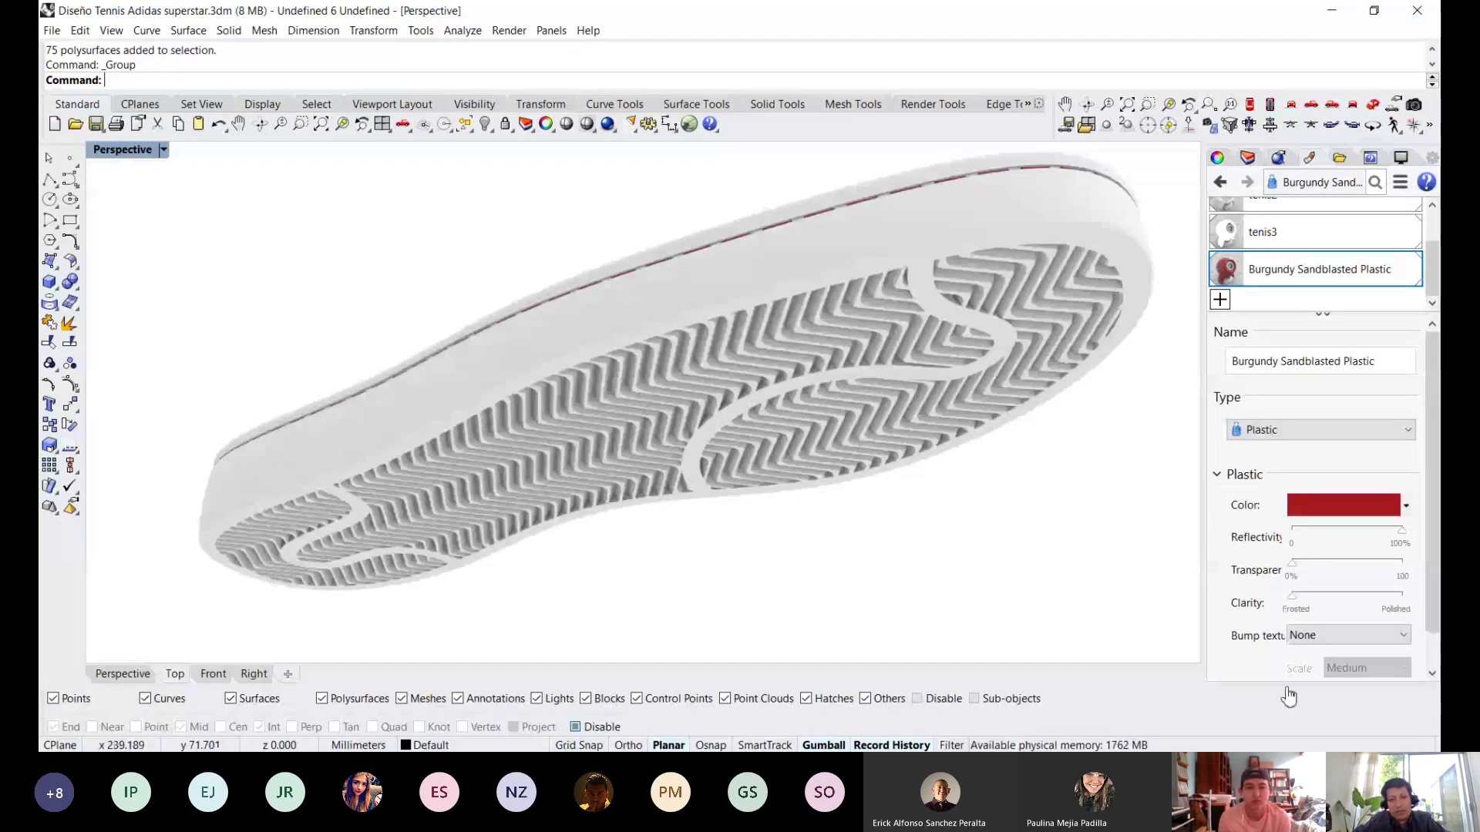
scroll(874, 277, "up", 1)
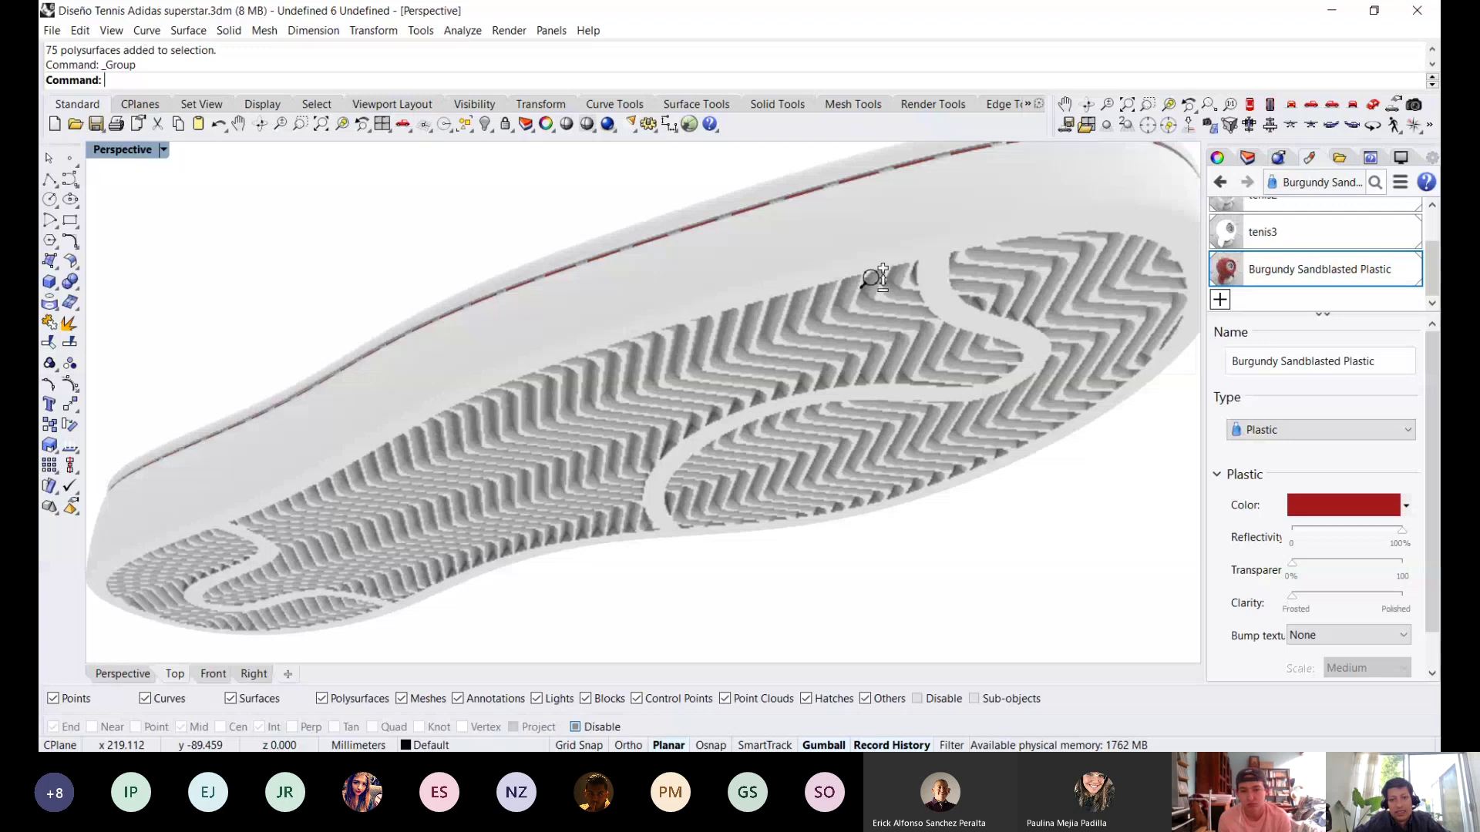
scroll(871, 267, "down", 5)
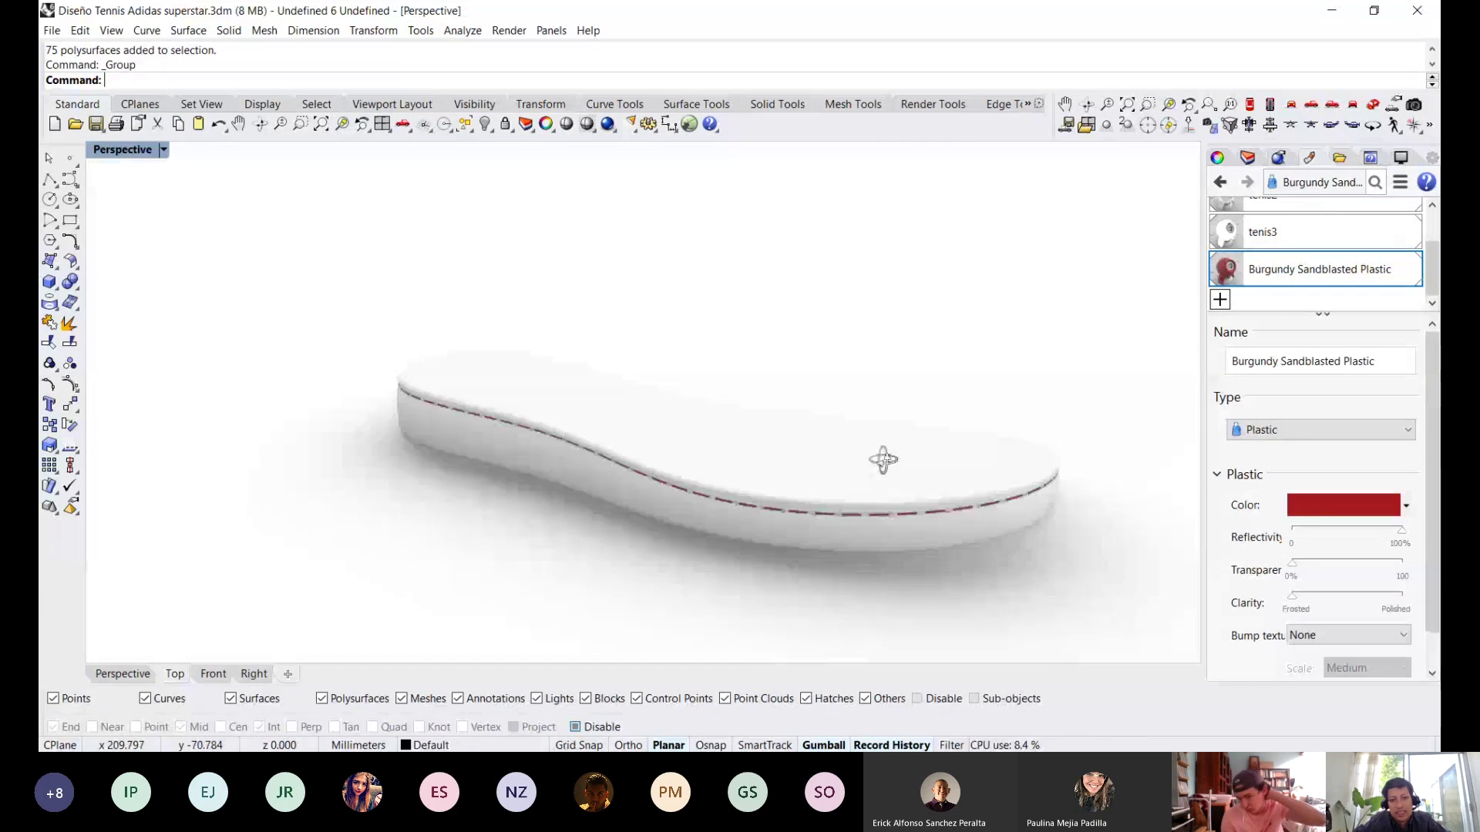
scroll(883, 349, "up", 3)
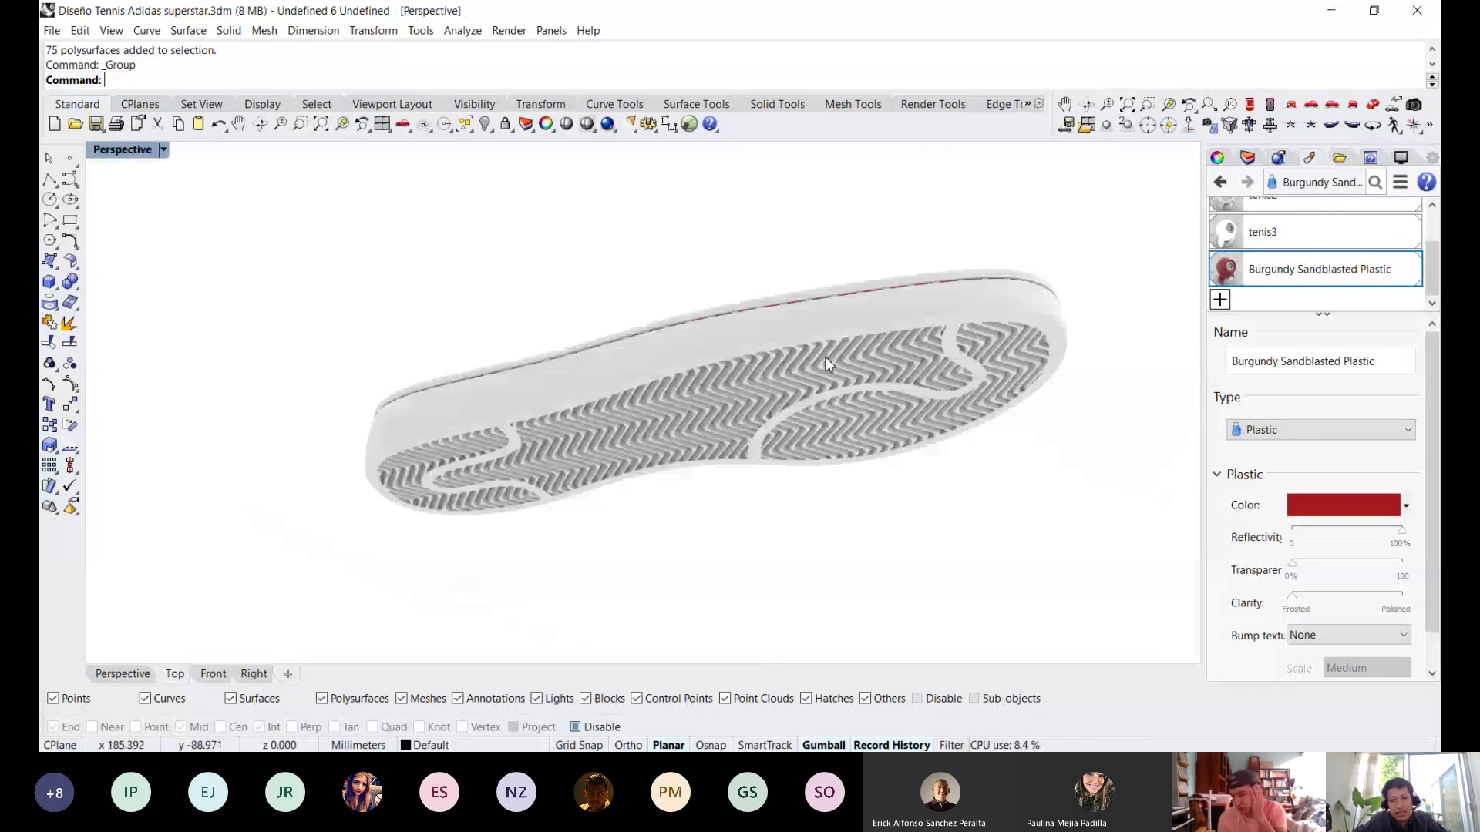
Examine the sole in Shaded mode, checking the layout curves beneath it and the tread grooves near the toe close up.
key("ctrl+alt+s")
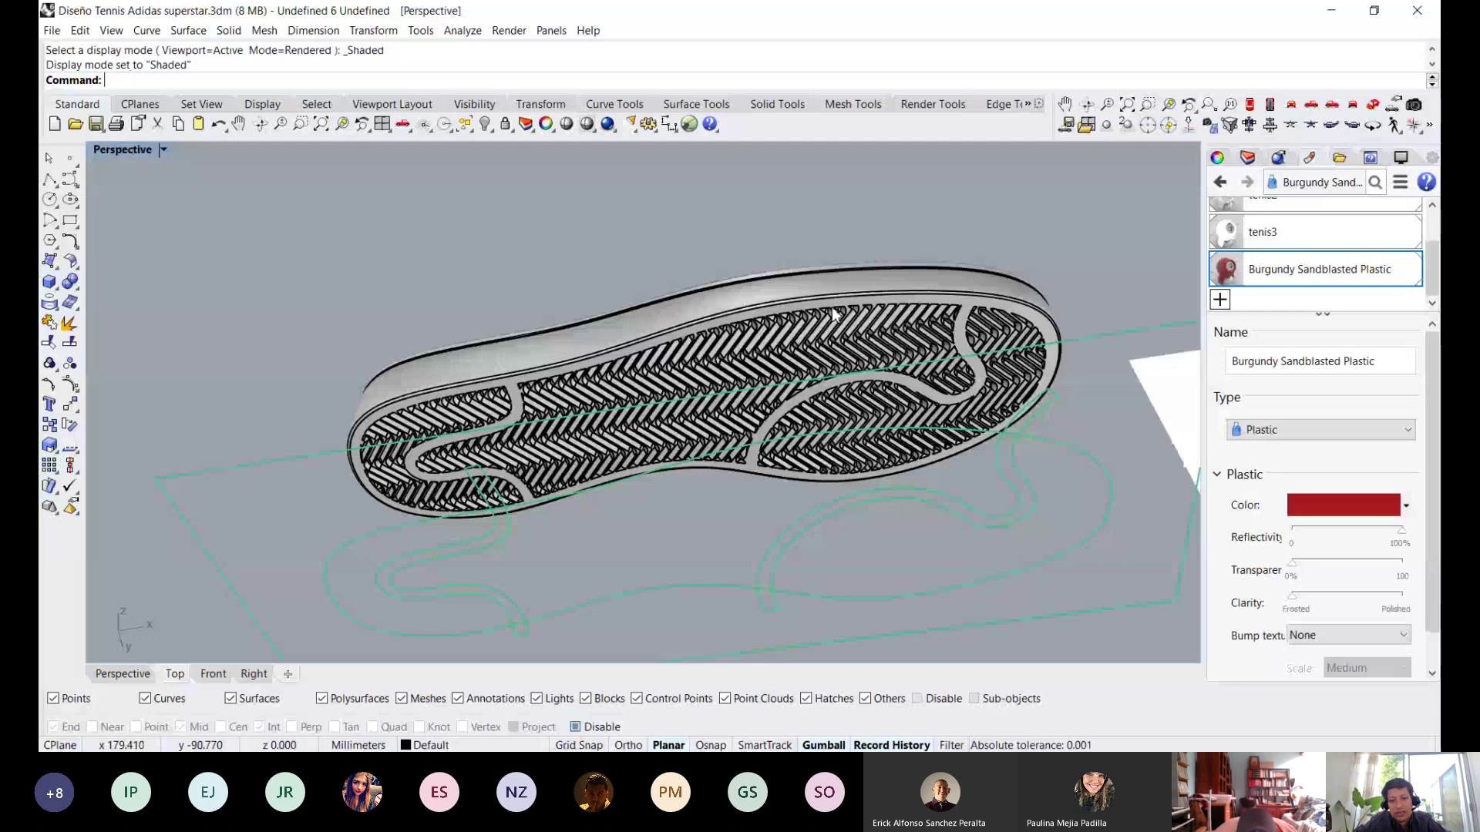
scroll(831, 307, "up", 5)
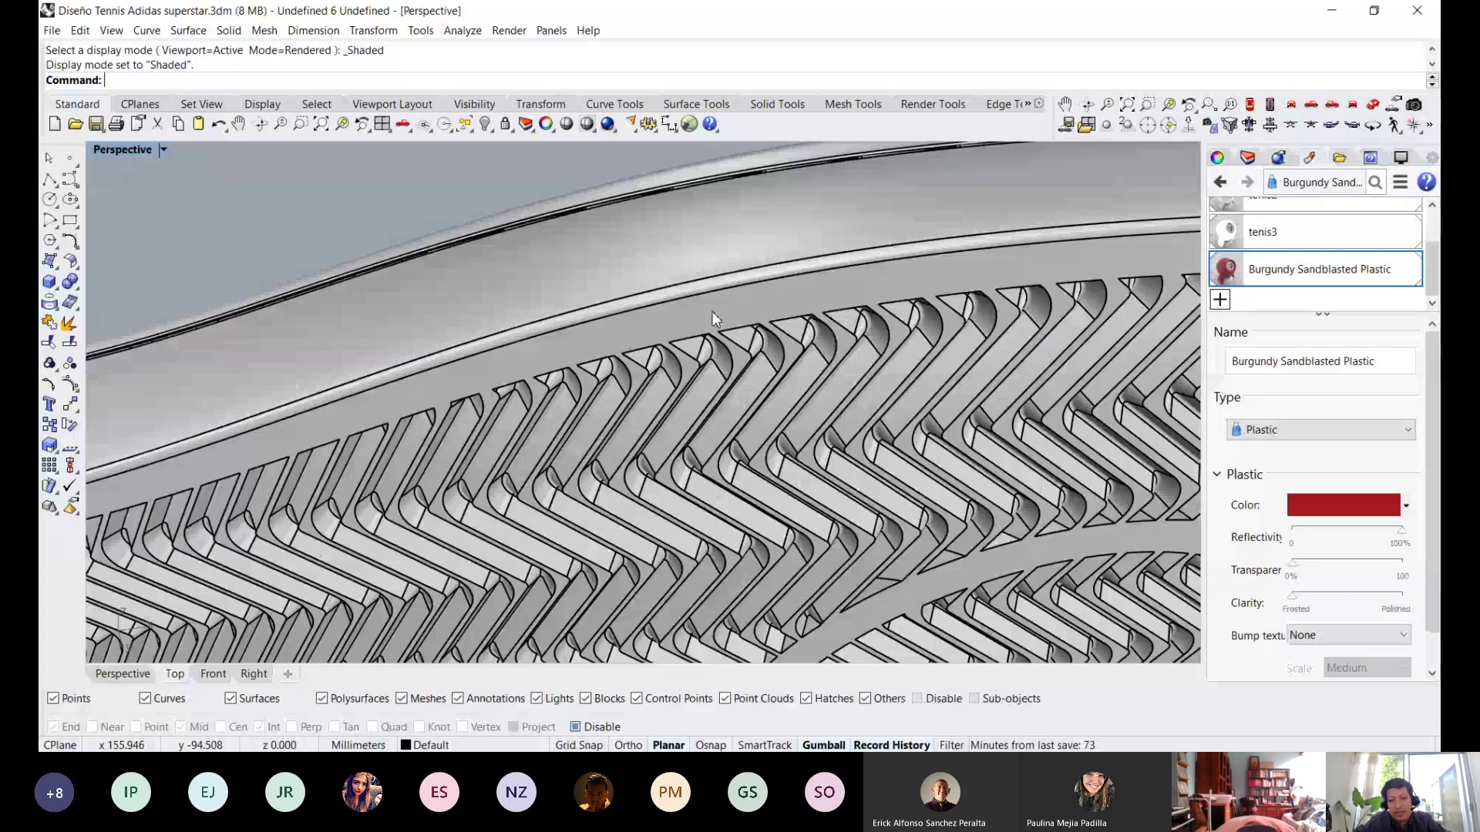
scroll(712, 311, "down", 8)
right_click_drag(712, 311, 724, 501)
left_click(673, 521)
scroll(763, 524, "up", 5)
right_click_drag(821, 466, 817, 435)
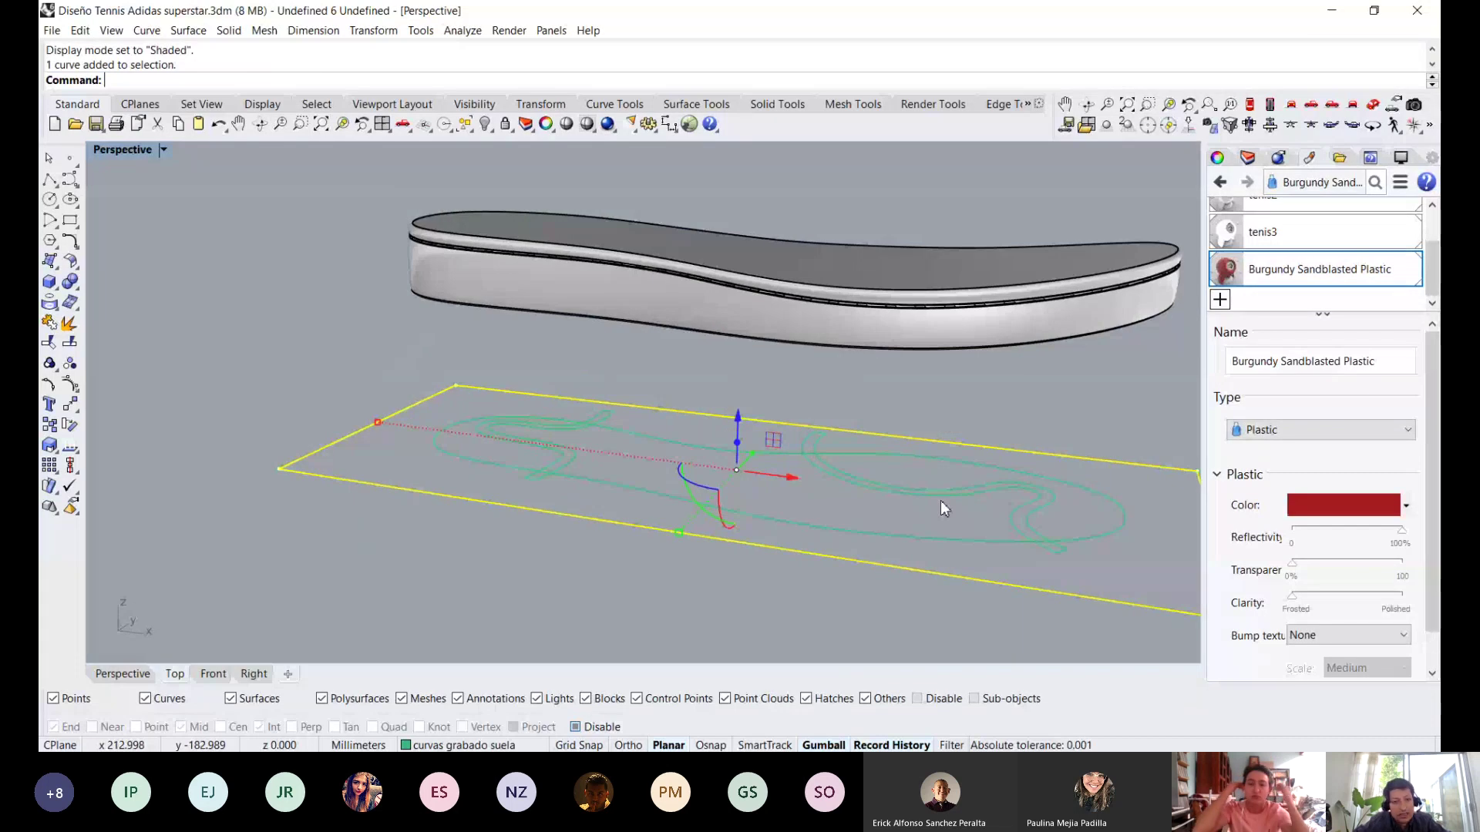
right_click_drag(940, 501, 964, 377)
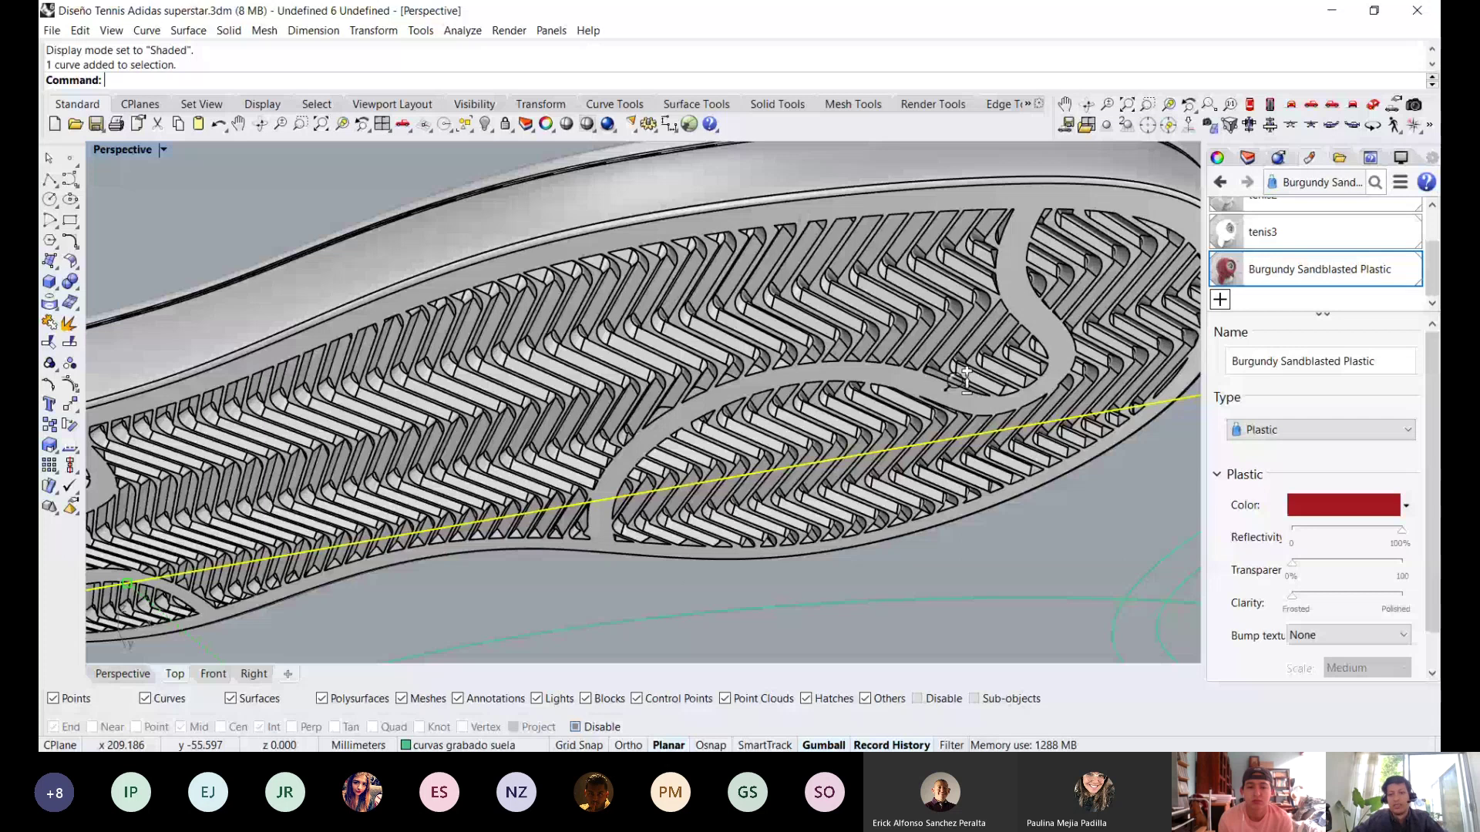
right_click_drag(964, 378, 953, 417)
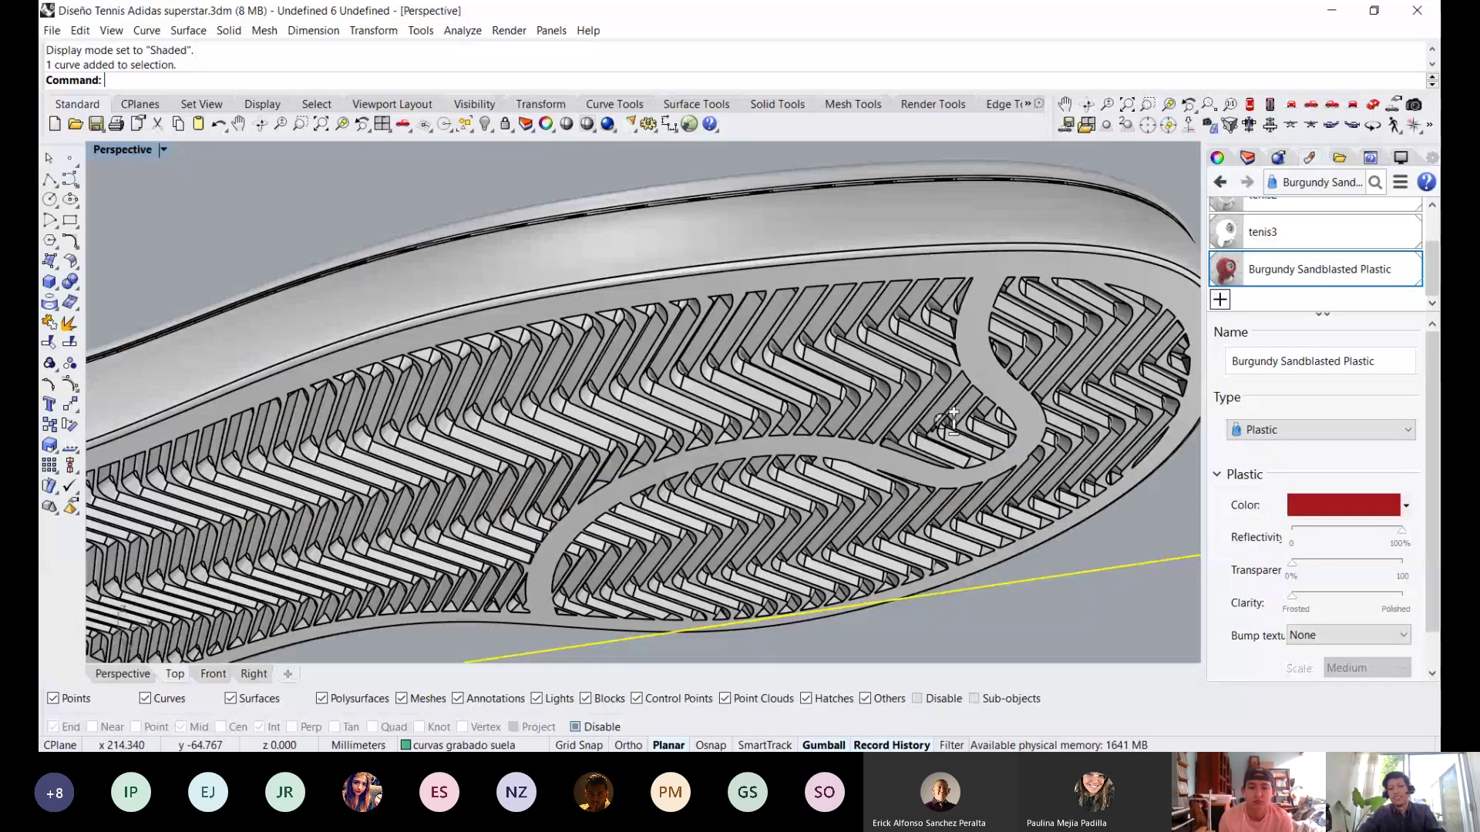
scroll(944, 418, "up", 10)
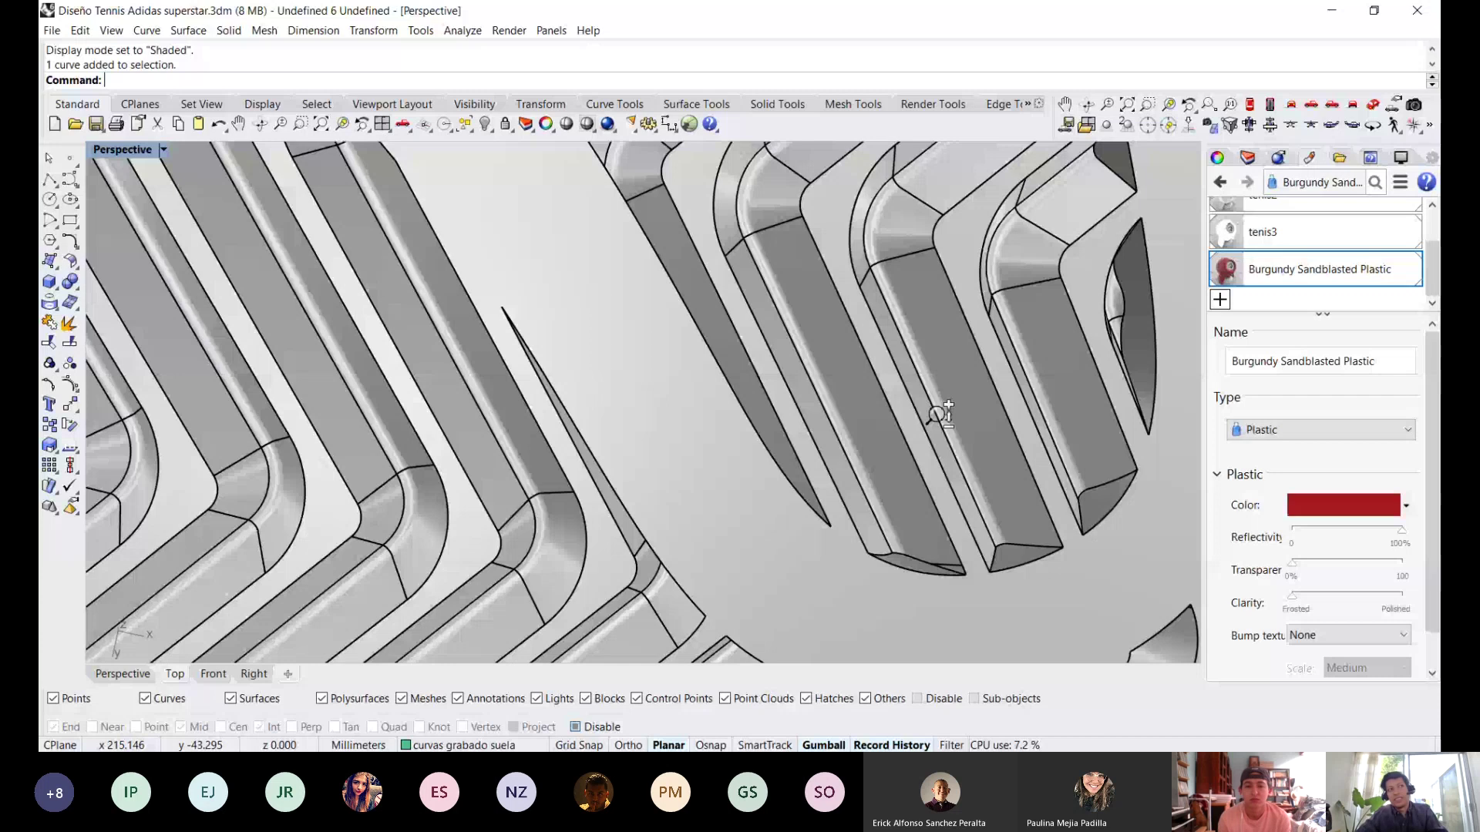
Switch the Perspective view to Rendered mode and review the whole sole from above and below.
key("ctrl+alt+r")
scroll(936, 415, "down", 15)
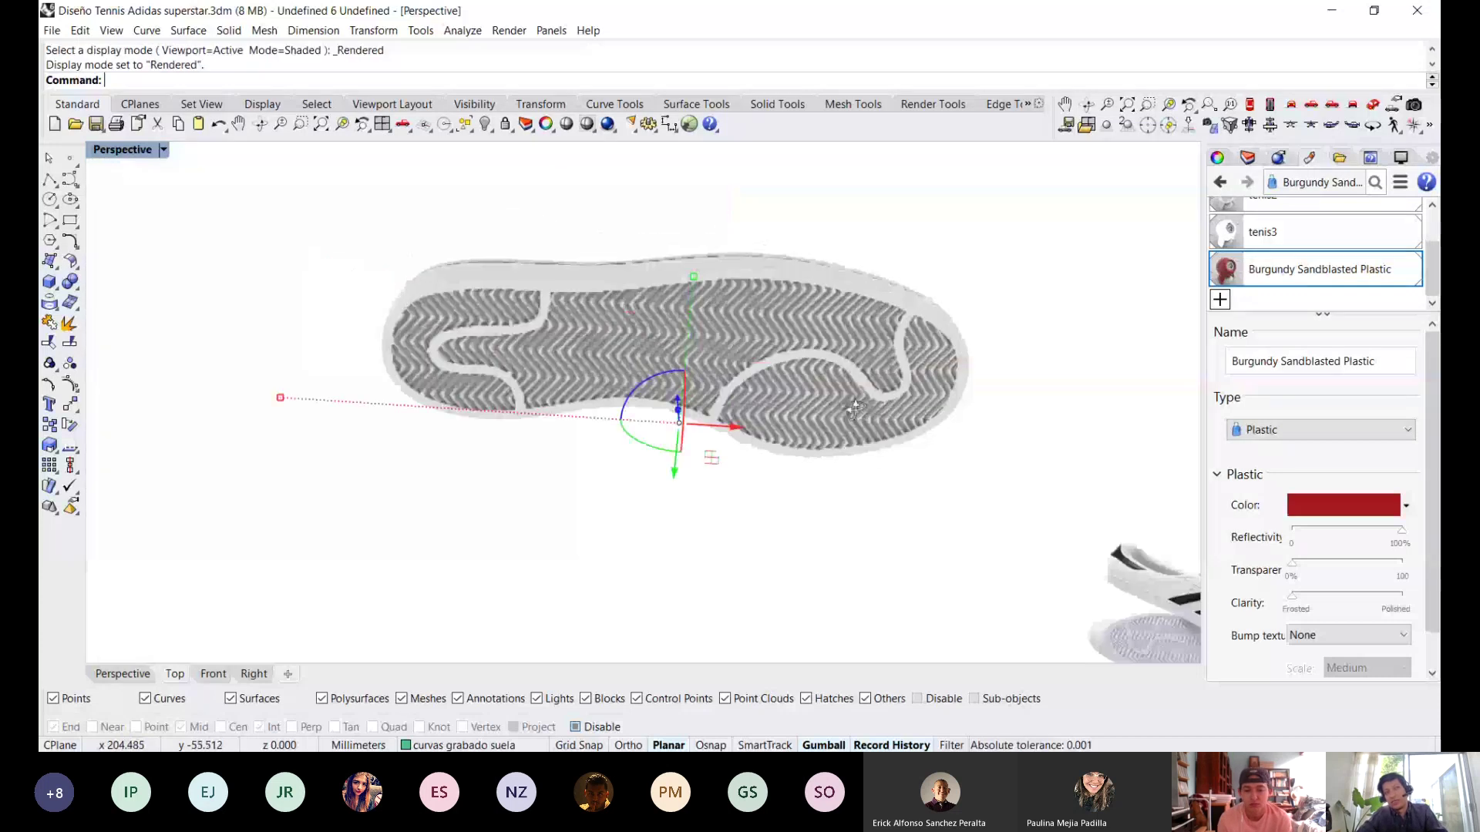
right_click_drag(859, 324, 864, 383)
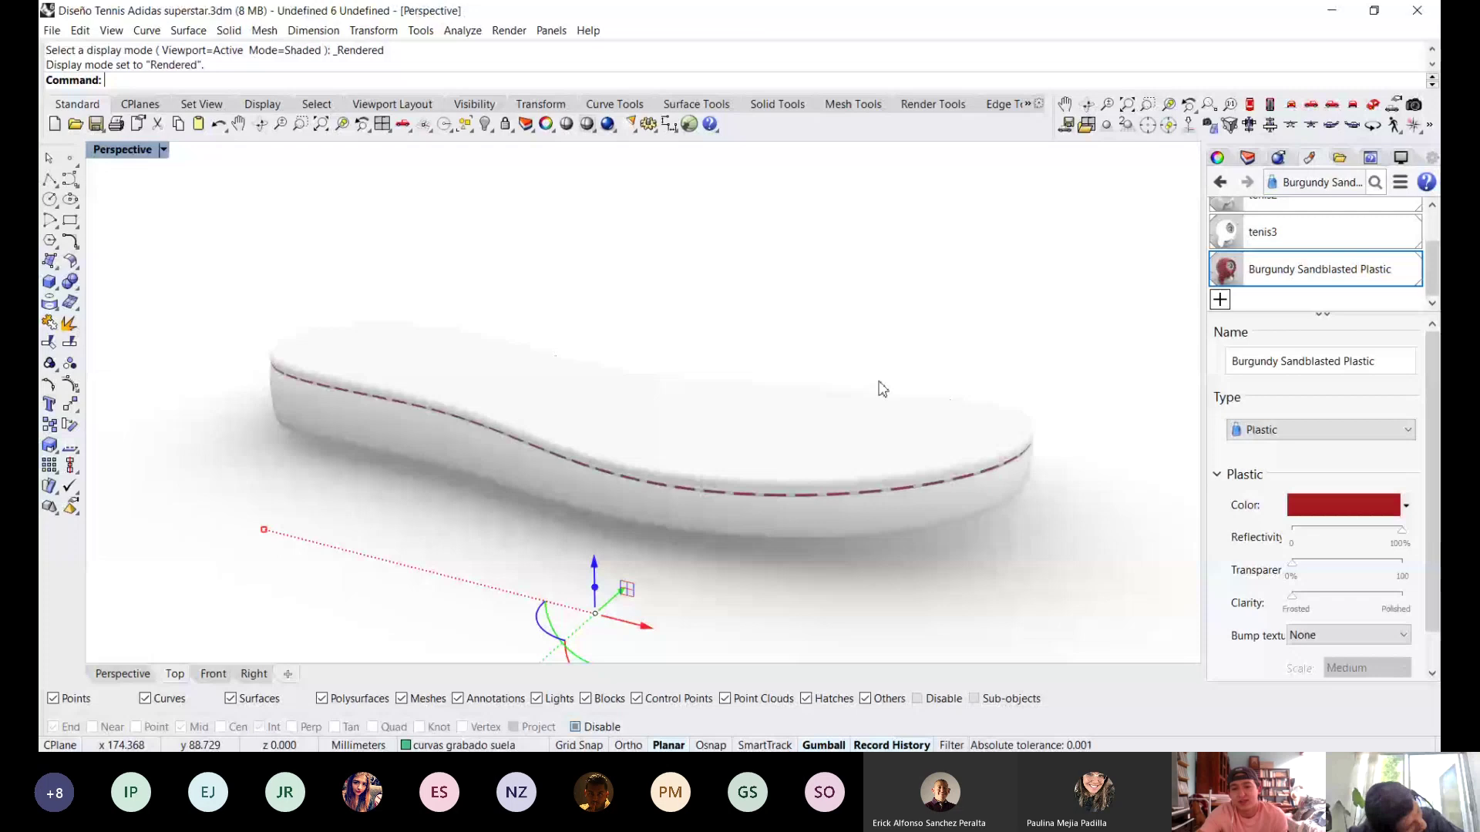
right_click_drag(882, 389, 959, 205)
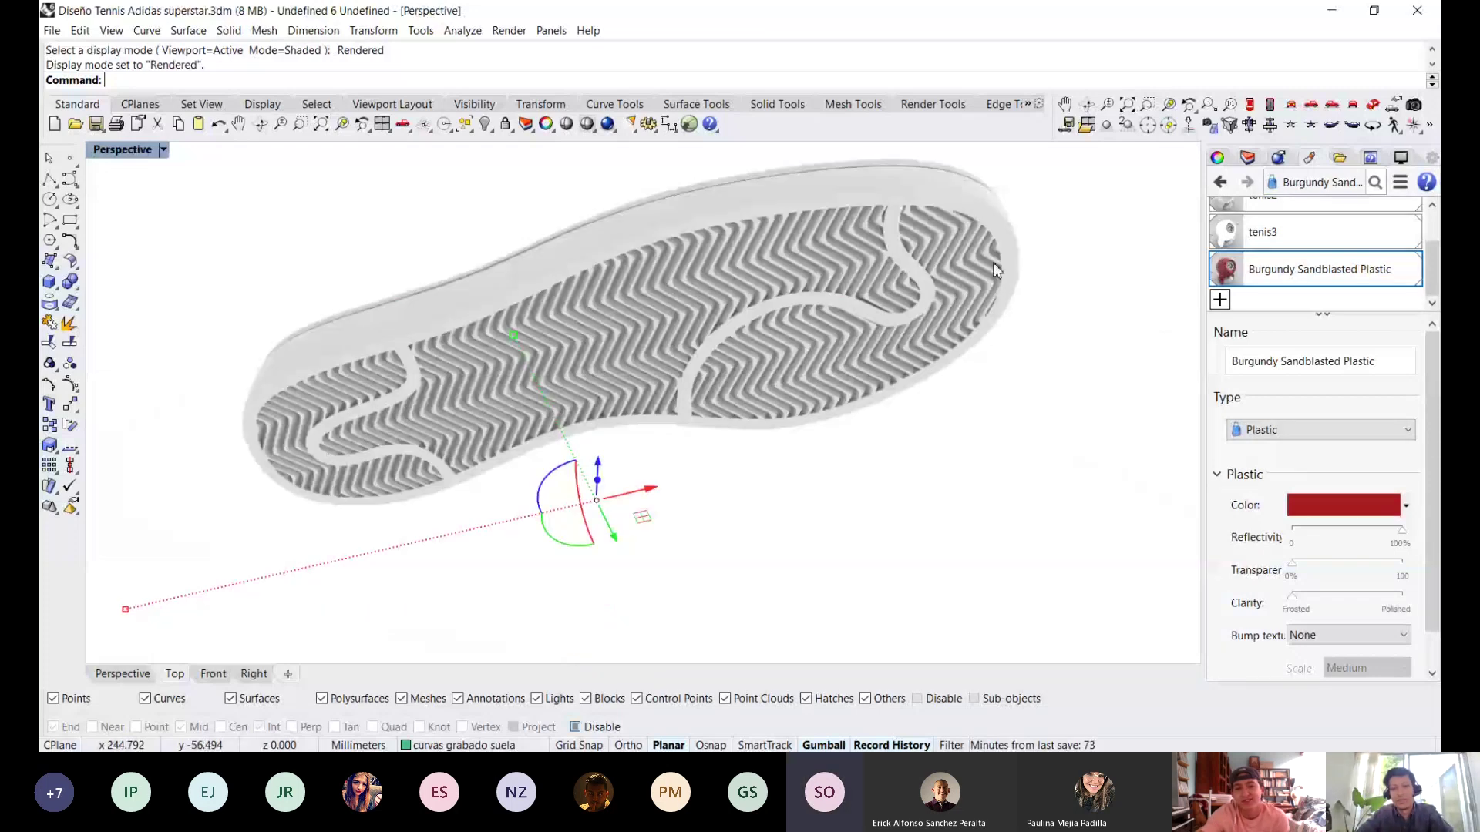